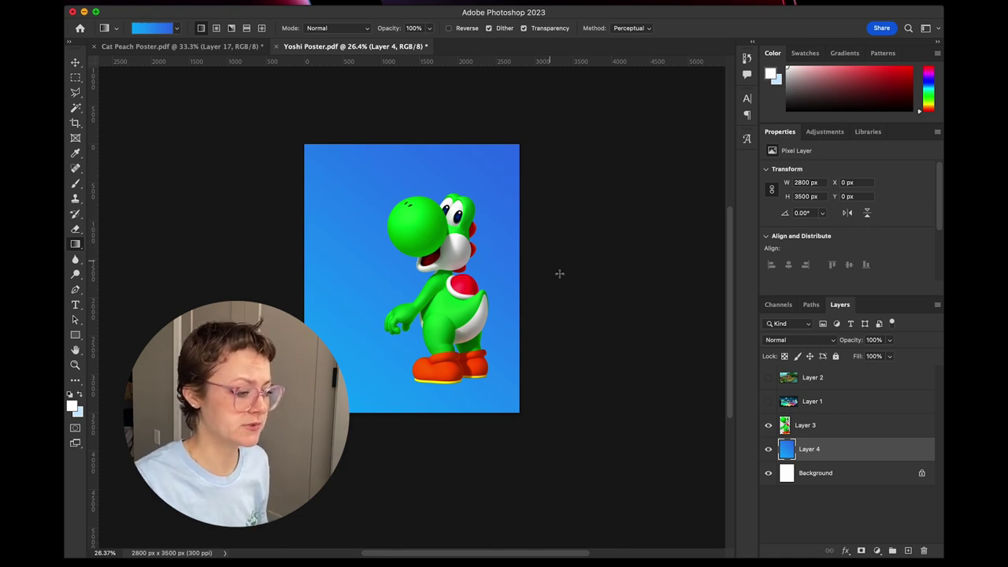
Reorder the layers with the Yoshi layer above Layers 1 and 2, and swap visibility from Yoshi to Layer 1.
{"action": "left_click", "coordinate": [832, 425]}
{"action": "left_click_drag", "start_coordinate": [832, 387], "coordinate": [829, 419]}
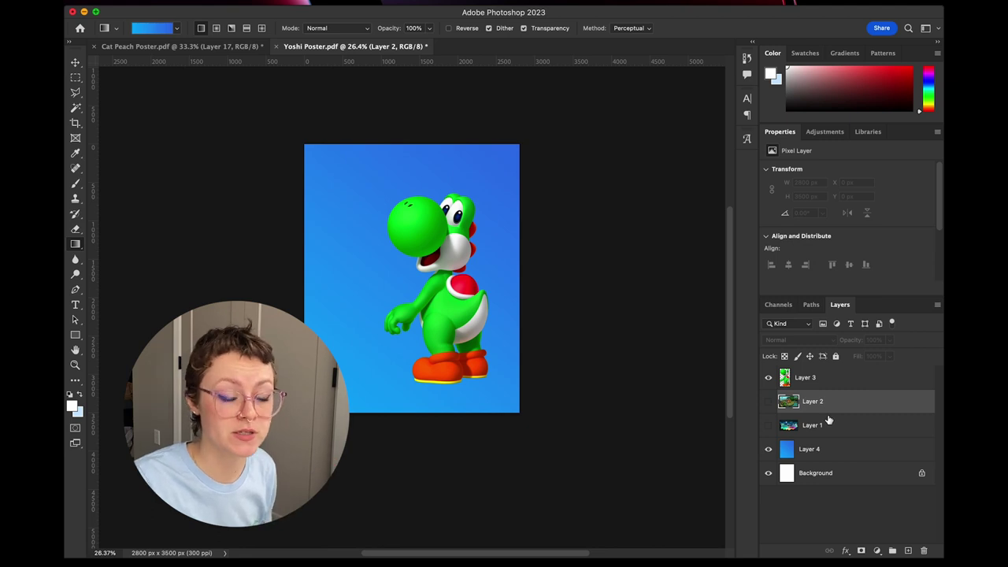
{"action": "left_click", "coordinate": [768, 377]}
{"action": "left_click", "coordinate": [768, 425]}
{"action": "left_click", "coordinate": [841, 429]}
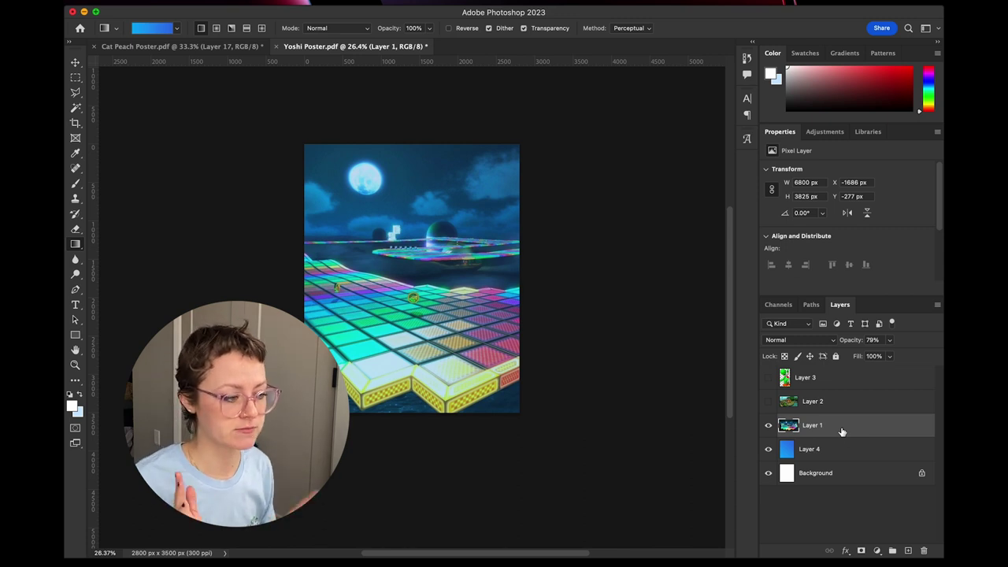
Check the background layer's blending in the Cat Peach poster and set the Yoshi poster's Layer 1 to Soft Light.
{"action": "left_click", "coordinate": [209, 47]}
{"action": "scroll", "coordinate": [455, 289], "scroll_direction": "up", "scroll_amount": 2}
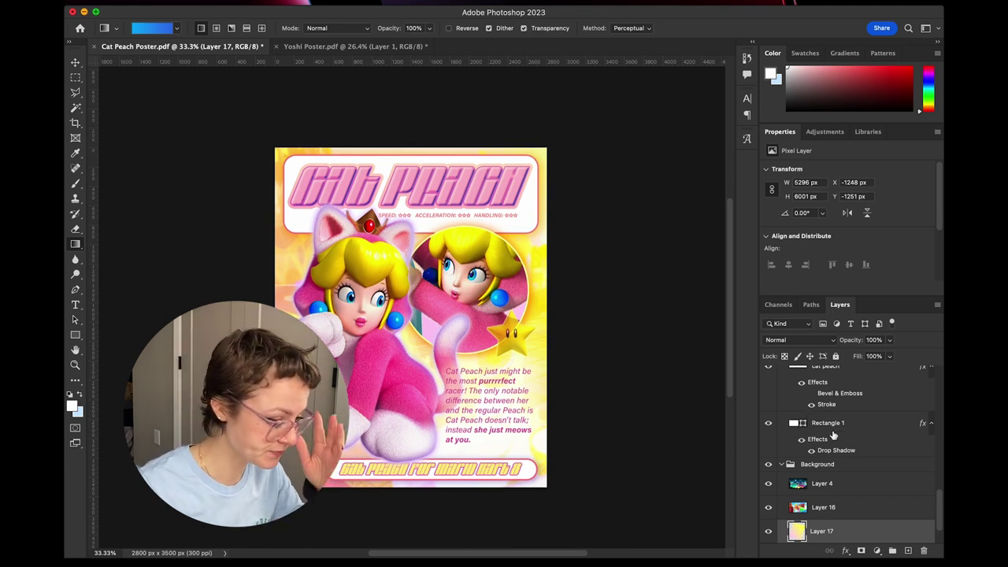
{"action": "scroll", "coordinate": [850, 473], "scroll_direction": "down", "scroll_amount": 1}
{"action": "left_click", "coordinate": [819, 463]}
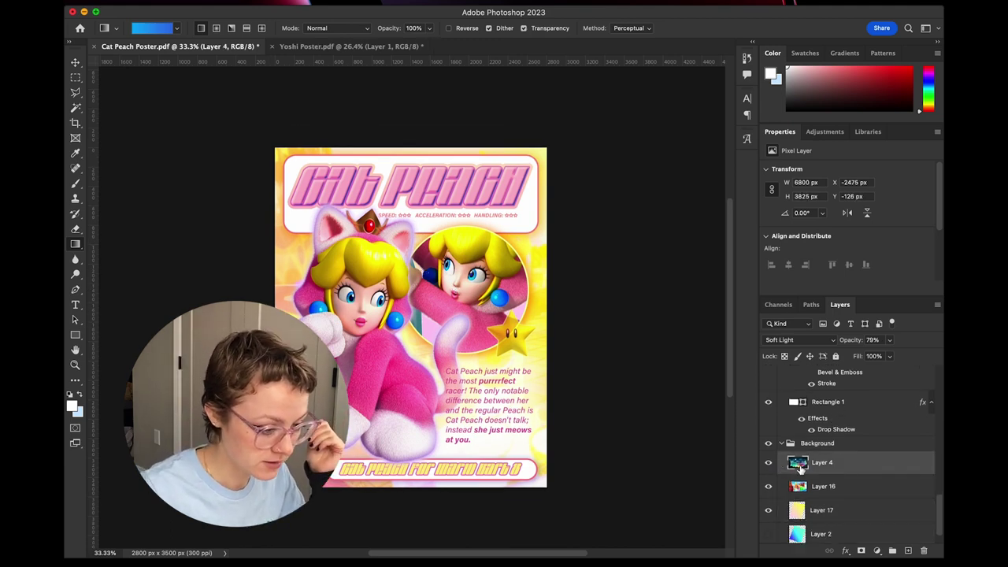
{"action": "left_click", "coordinate": [360, 46]}
{"action": "left_click", "coordinate": [801, 340]}
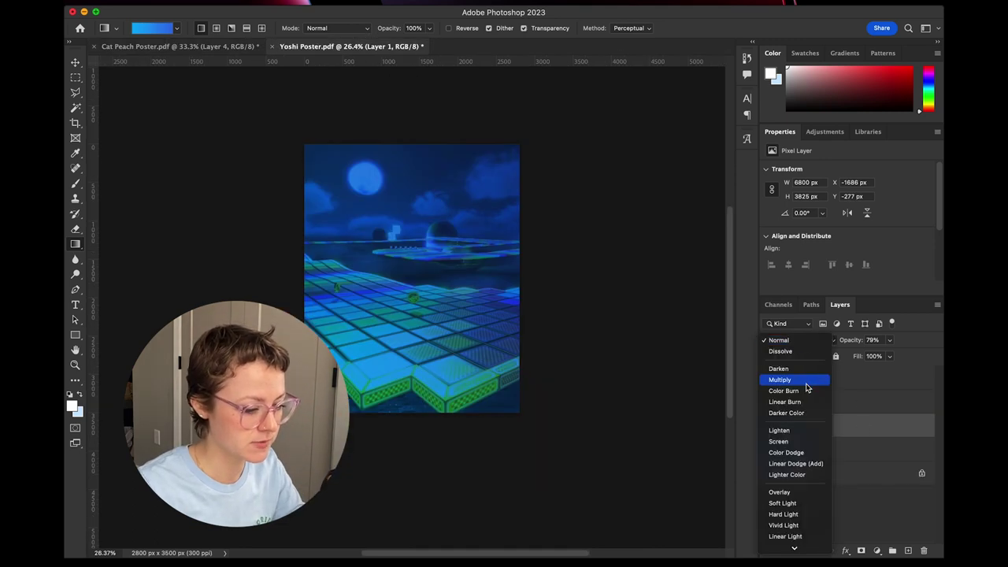
{"action": "left_click", "coordinate": [799, 506]}
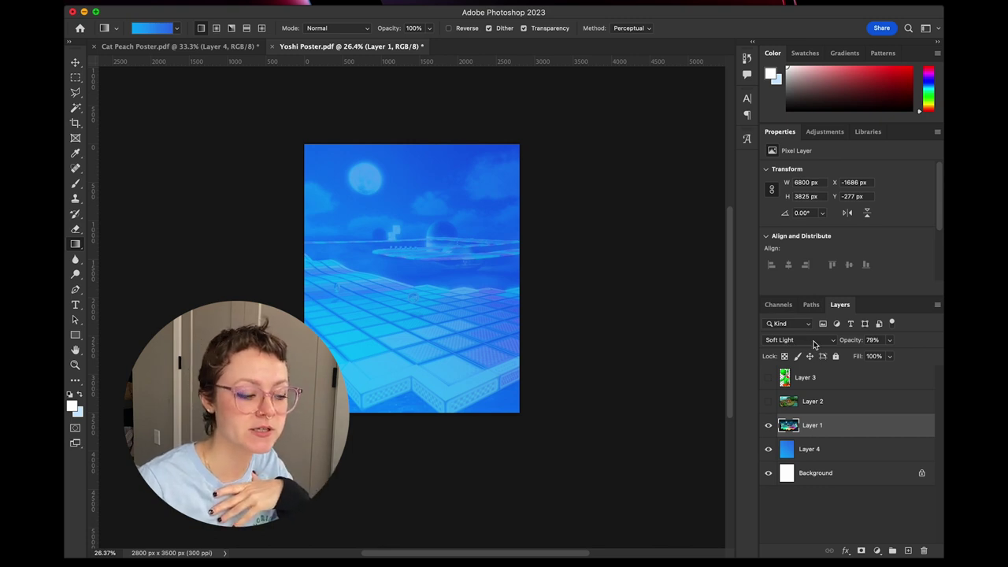
Show Layer 2 with the seaside town image and give it the Vivid Light blend mode at 38% opacity.
{"action": "left_click", "coordinate": [839, 401]}
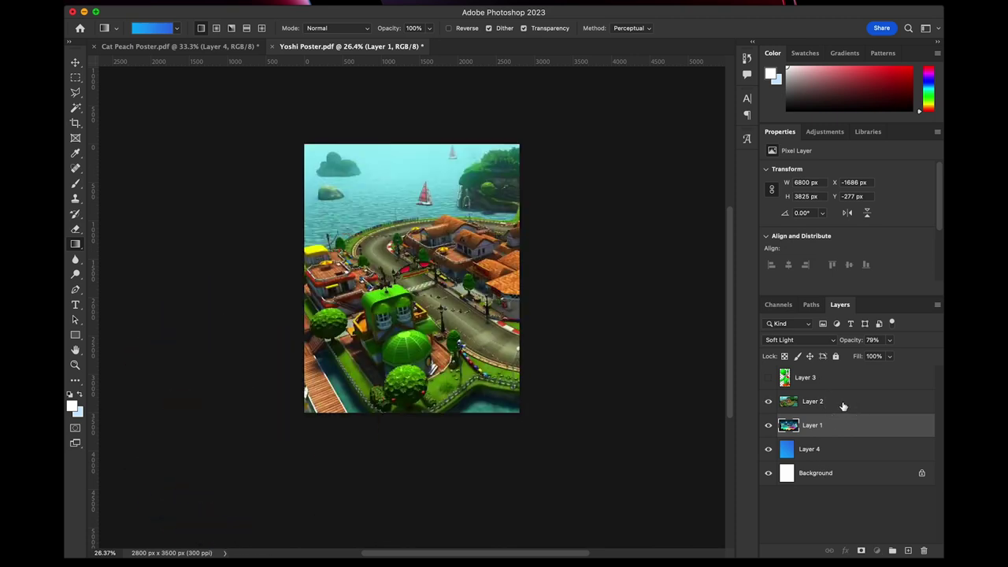
{"action": "left_click", "coordinate": [799, 339]}
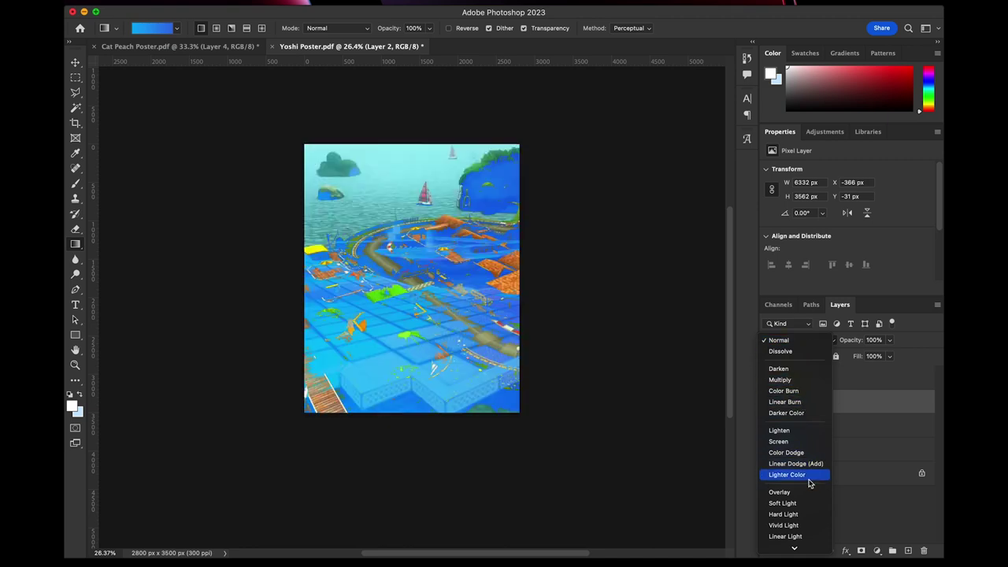
{"action": "scroll", "coordinate": [809, 482], "scroll_direction": "down", "scroll_amount": 3}
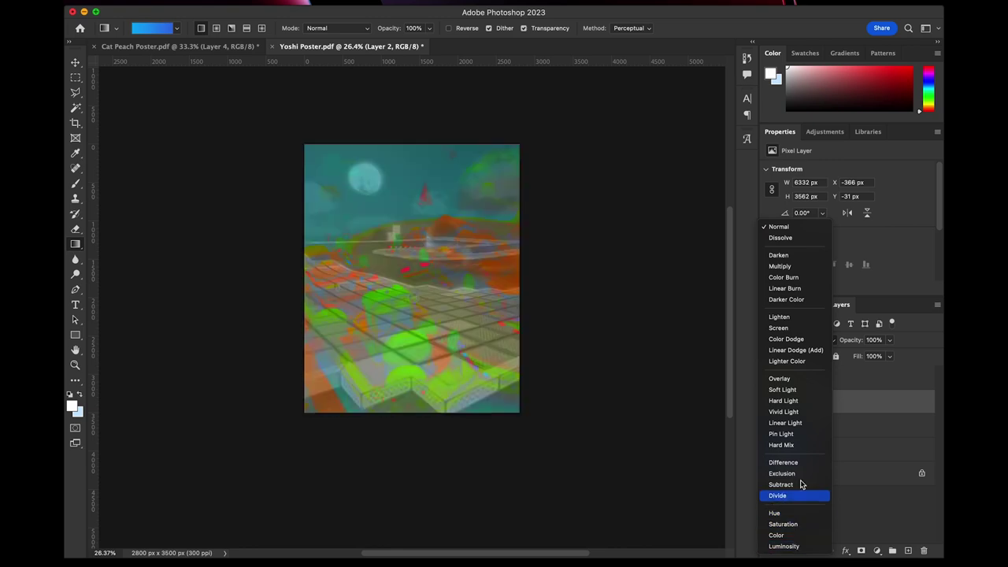
{"action": "left_click", "coordinate": [796, 411]}
{"action": "left_click", "coordinate": [889, 339]}
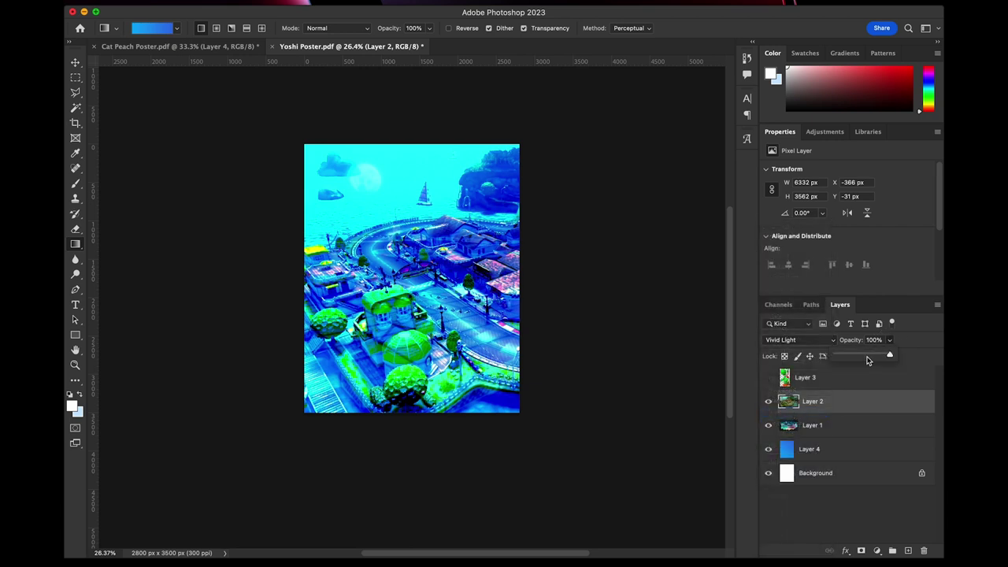
{"action": "left_click_drag", "start_coordinate": [862, 357], "coordinate": [855, 356]}
Lower the fill of Layer 1 to soften the night racetrack image in the background.
{"action": "left_click", "coordinate": [836, 427]}
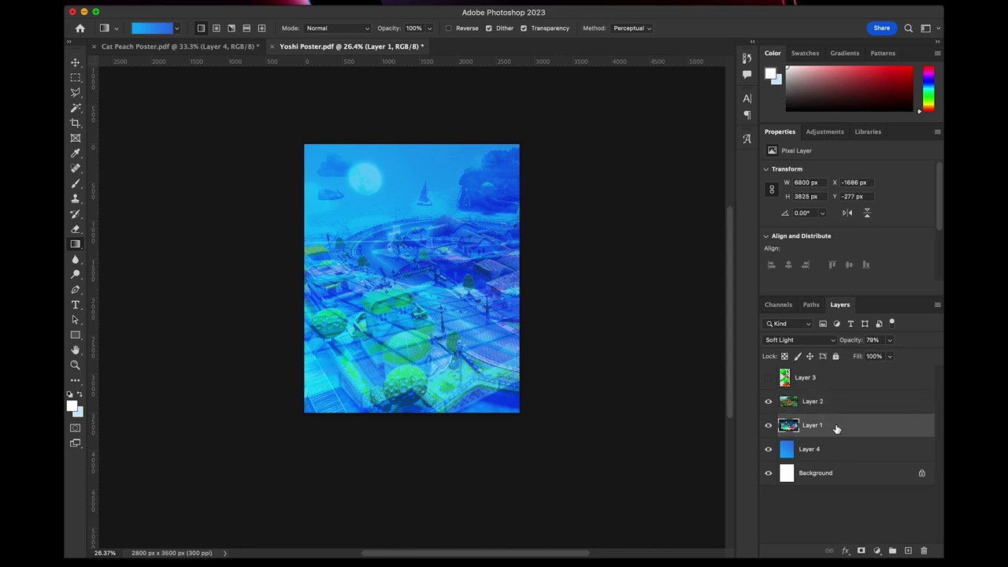
{"action": "left_click", "coordinate": [889, 355]}
{"action": "left_click_drag", "start_coordinate": [868, 368], "coordinate": [871, 371]}
Change the blend mode of Layer 2 to Overlay.
{"action": "left_click", "coordinate": [829, 411]}
{"action": "left_click", "coordinate": [825, 409]}
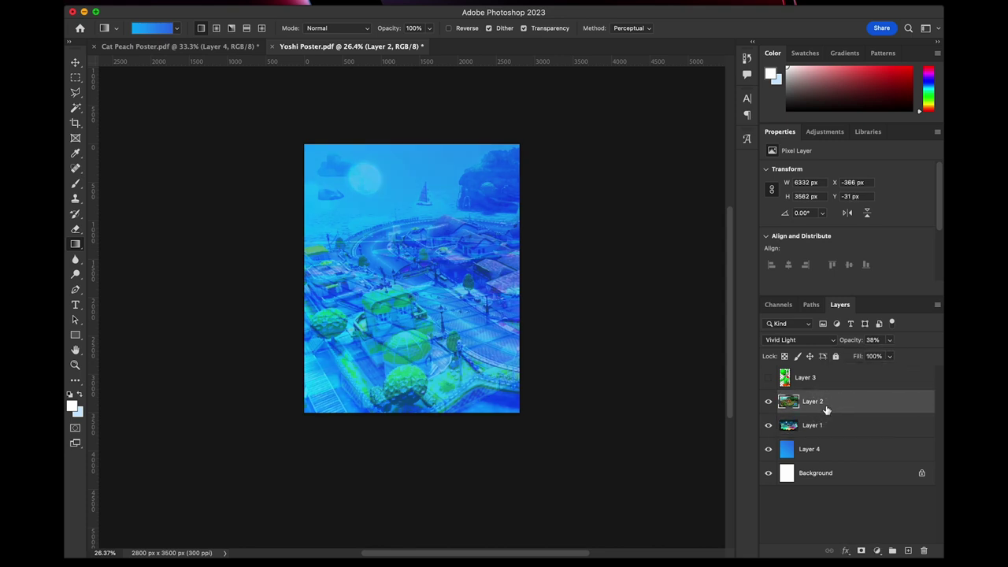
{"action": "left_click", "coordinate": [796, 339]}
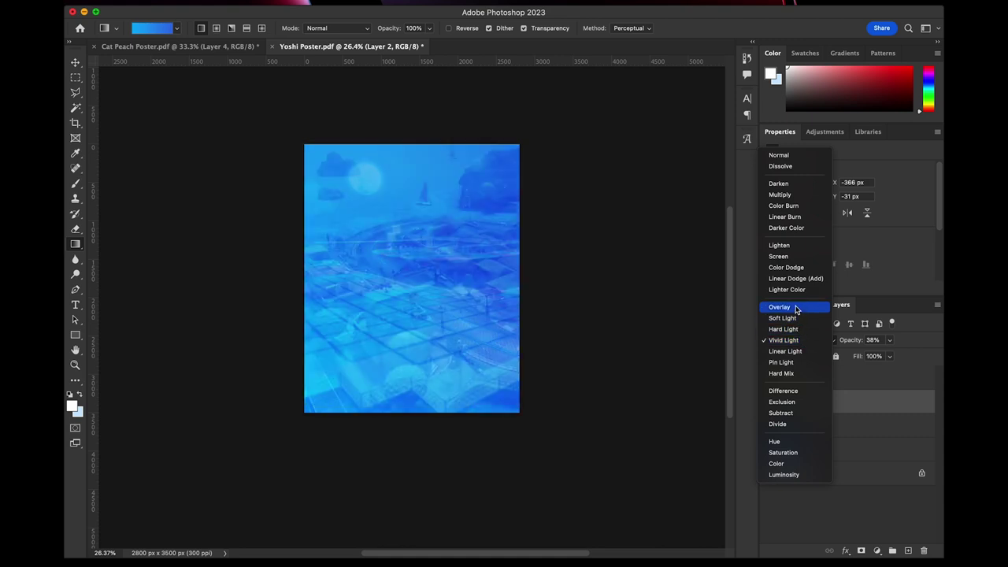
{"action": "left_click", "coordinate": [795, 307]}
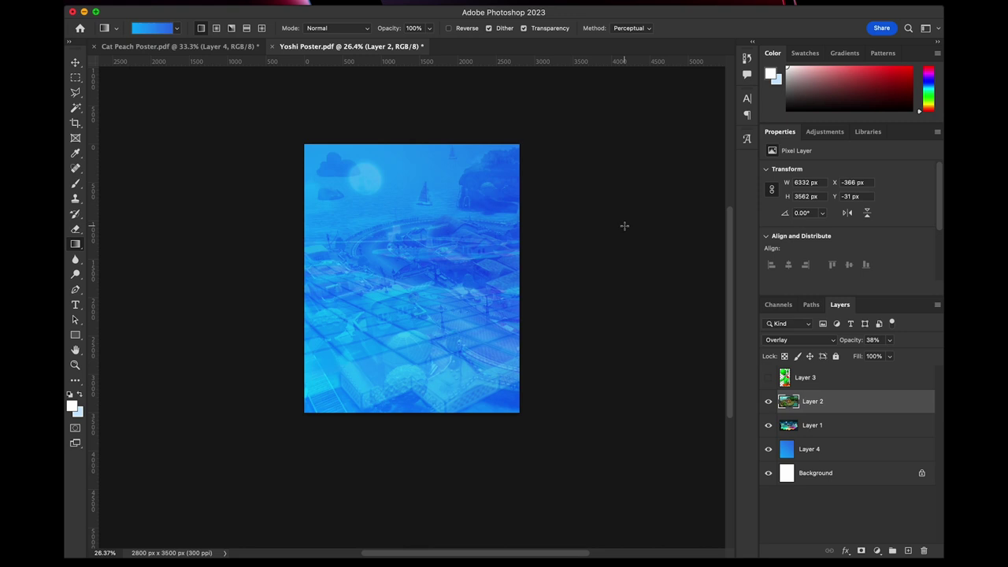
Compare the background with the Cat Peach poster and change Layer 2's blend mode to Lighten.
{"action": "left_click", "coordinate": [152, 46]}
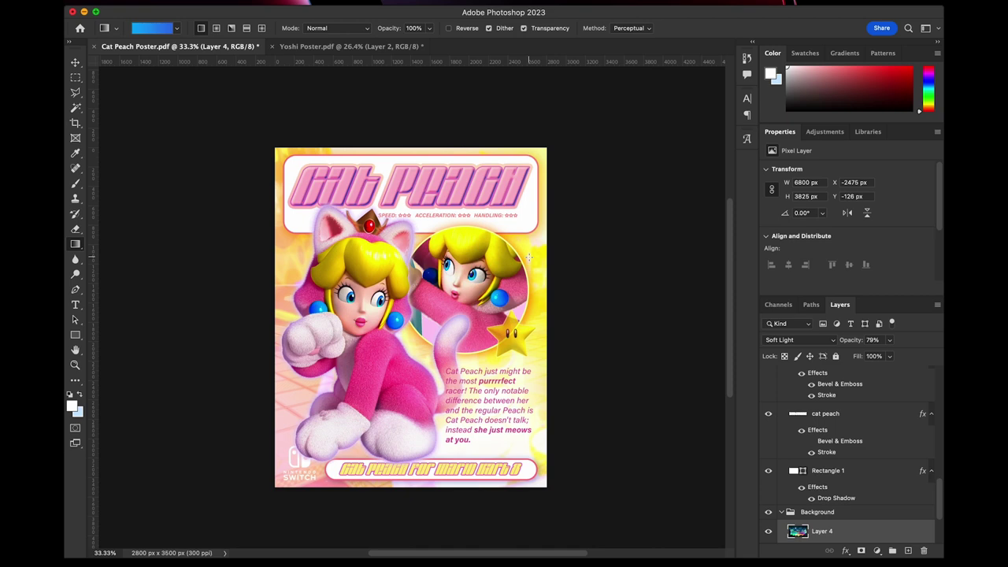
{"action": "left_click", "coordinate": [339, 47]}
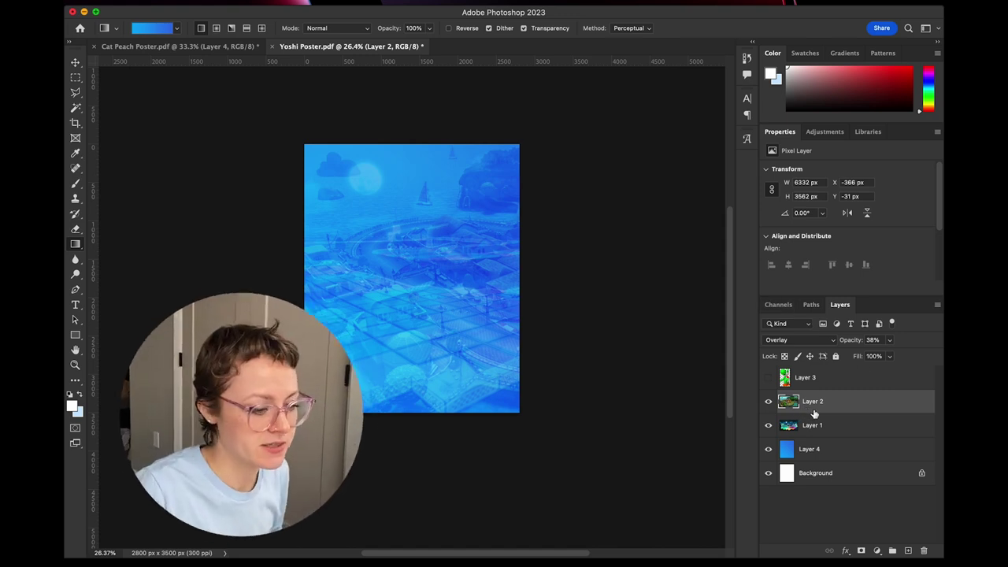
{"action": "left_click", "coordinate": [833, 341]}
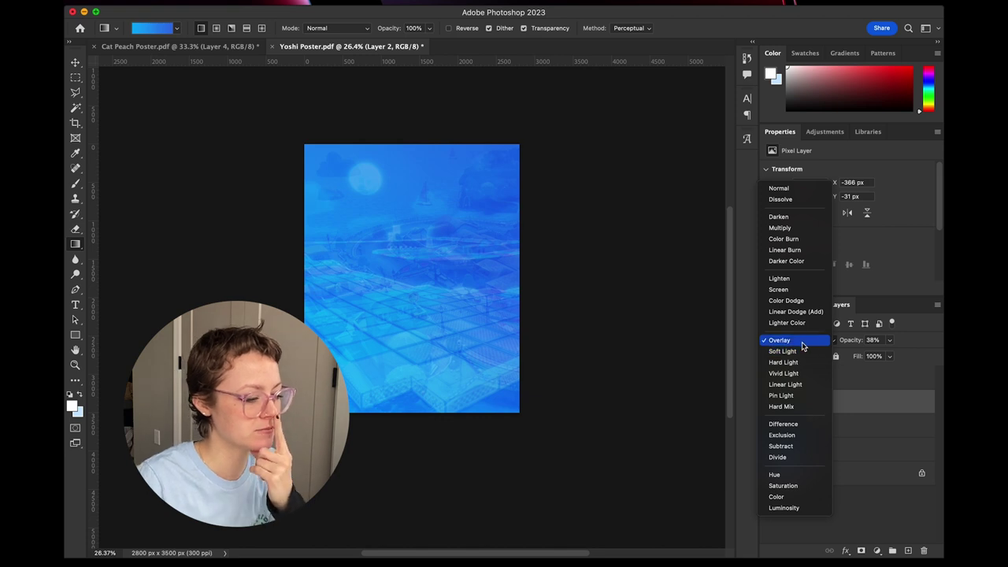
{"action": "left_click", "coordinate": [786, 281]}
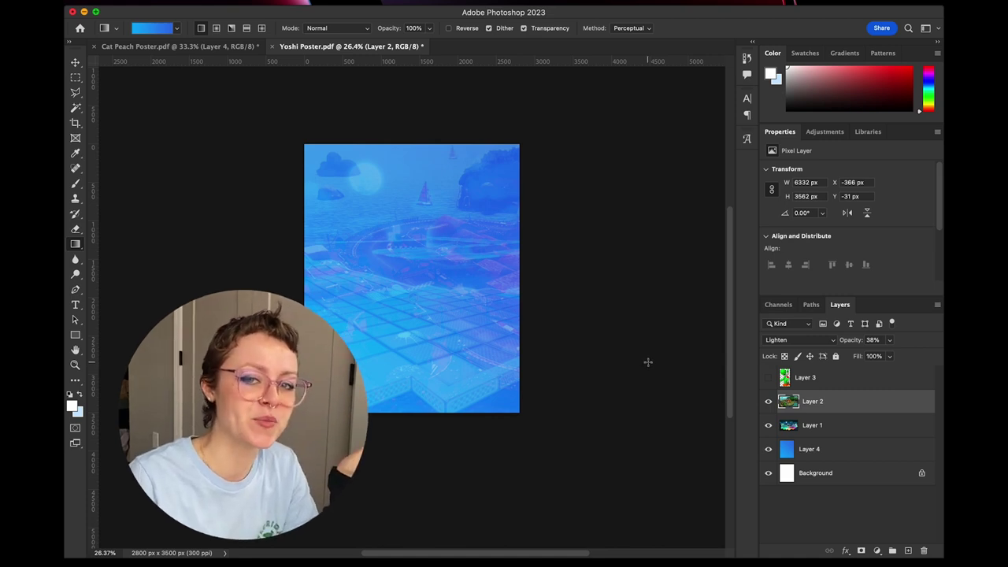
Show and select the Yoshi character layer, and review the Cat Peach poster's layout for reference.
{"action": "left_click", "coordinate": [769, 381]}
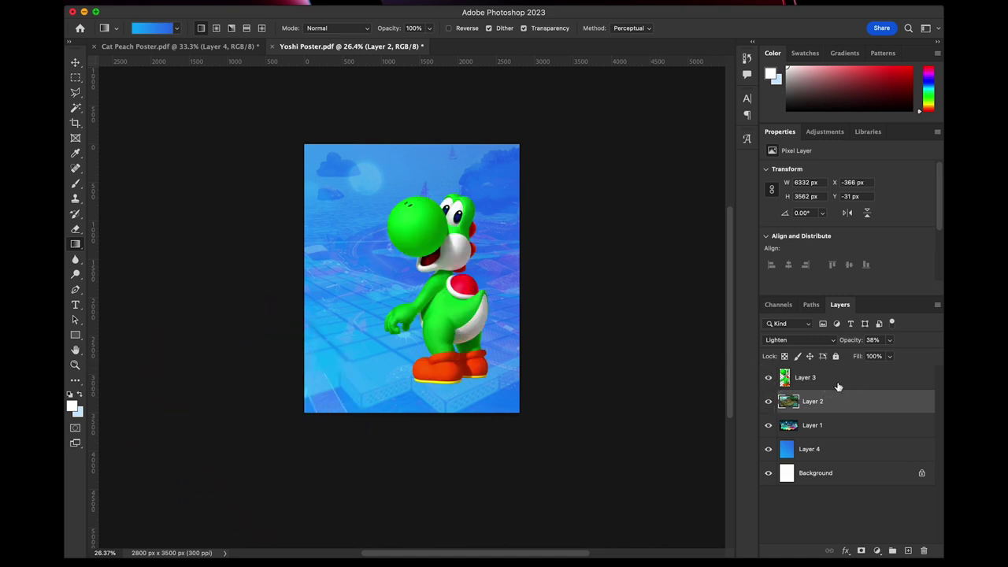
{"action": "left_click", "coordinate": [837, 382]}
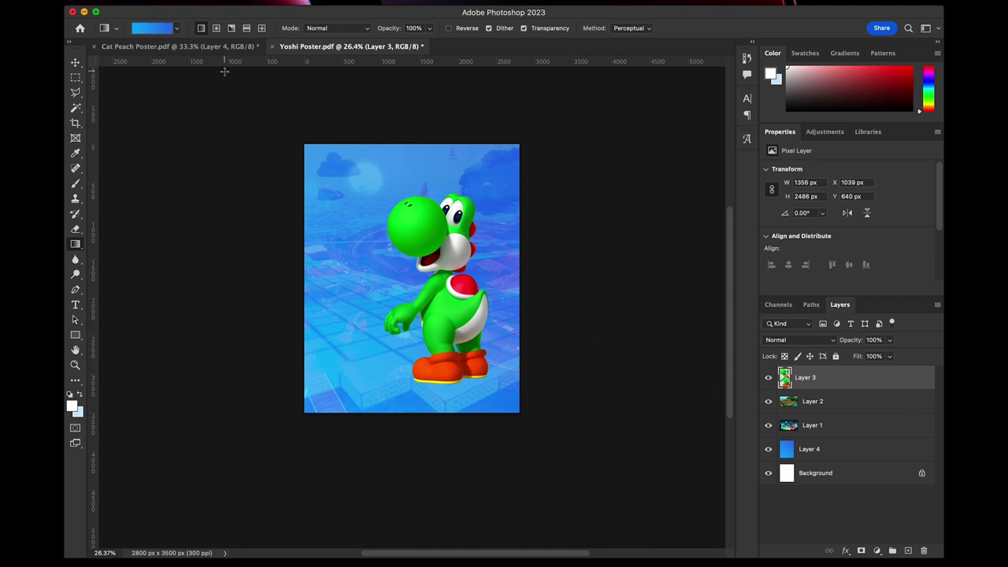
{"action": "left_click", "coordinate": [183, 47]}
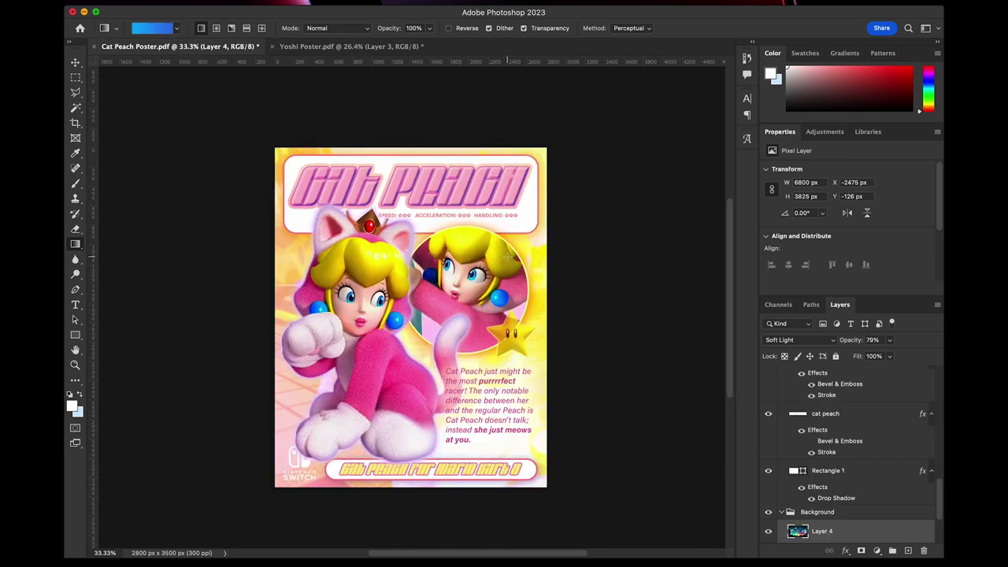
{"action": "left_click", "coordinate": [338, 47]}
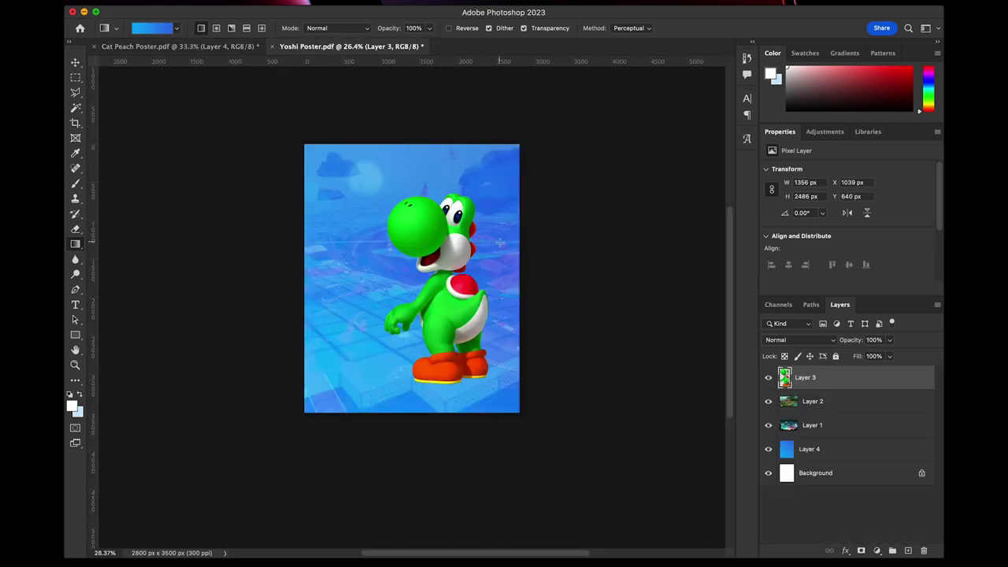
Add a new layer on top and draw a white rectangle about 2209 × 933 px across the upper poster.
{"action": "left_click", "coordinate": [908, 550]}
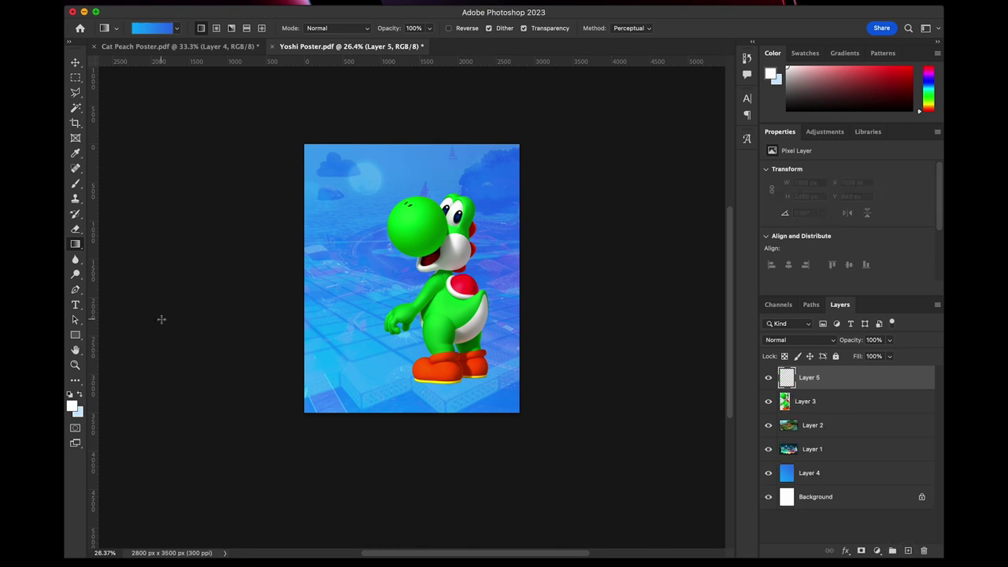
{"action": "left_click", "coordinate": [77, 337]}
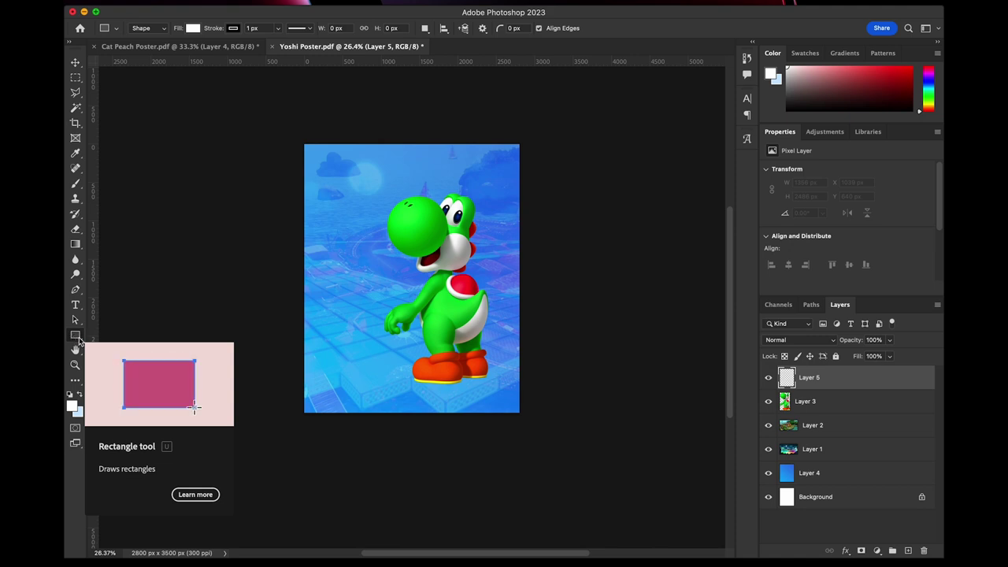
{"action": "left_click_drag", "start_coordinate": [321, 163], "coordinate": [490, 234]}
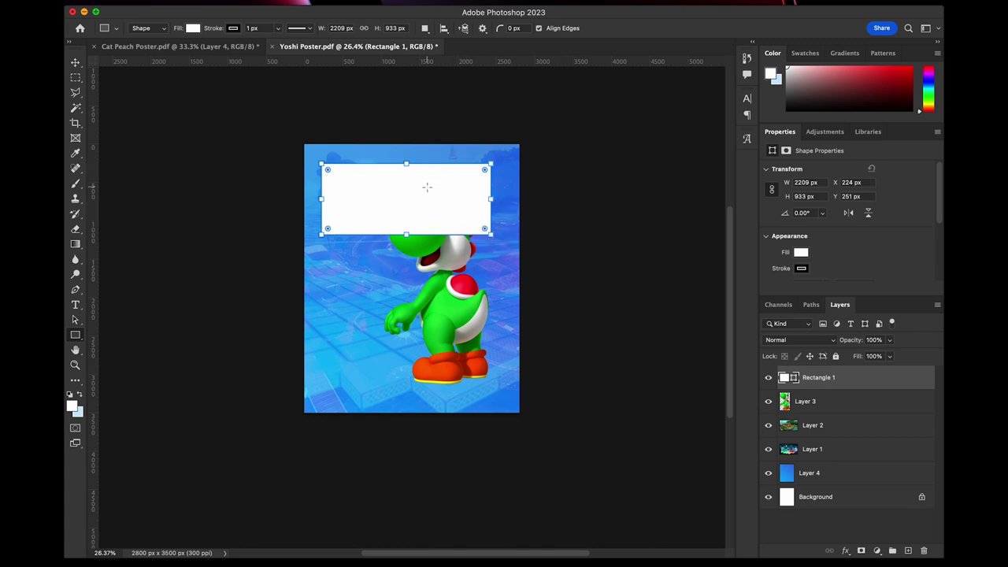
Center the white rectangle horizontally near the poster's upper edge at about X 296, Y 174 px, with alignment relative to the canvas.
{"action": "key", "text": "v"}
{"action": "left_click_drag", "start_coordinate": [433, 185], "coordinate": [419, 186]}
{"action": "left_click", "coordinate": [445, 29]}
{"action": "left_click", "coordinate": [477, 134]}
{"action": "left_click", "coordinate": [484, 146]}
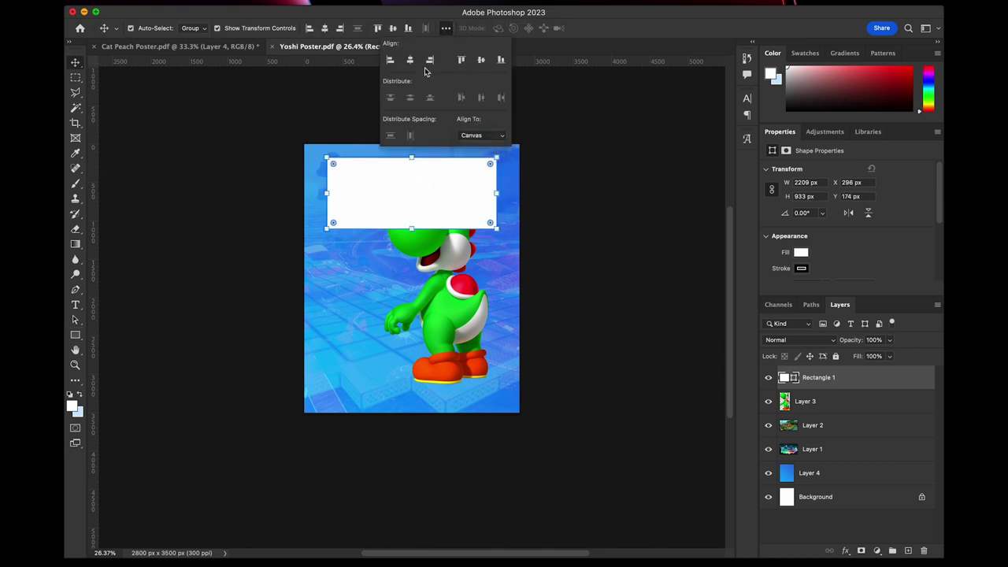
{"action": "left_click", "coordinate": [563, 111]}
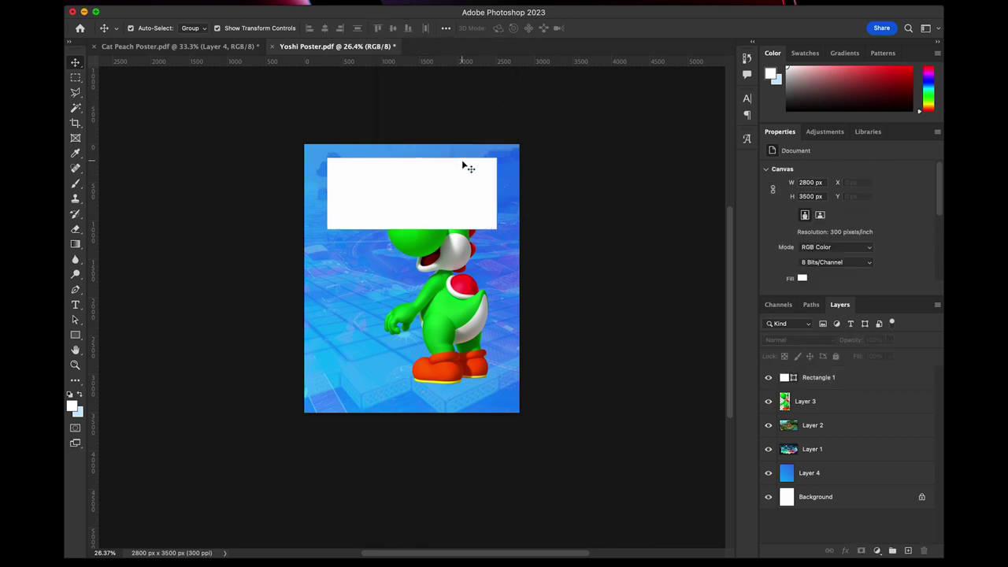
Round all four corners of the white rectangle, refining them to a small, subtle radius.
{"action": "left_click", "coordinate": [458, 183]}
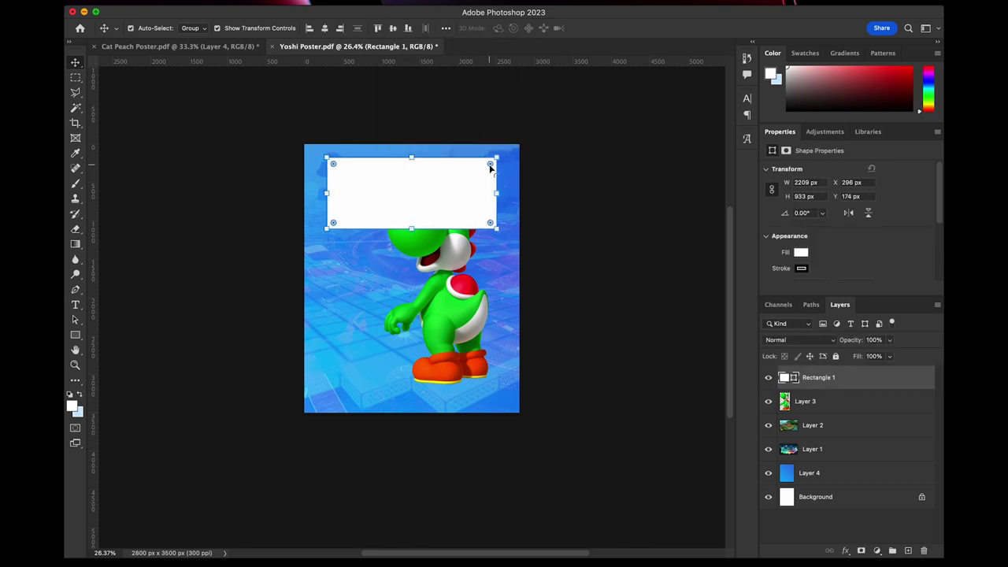
{"action": "left_click_drag", "start_coordinate": [490, 167], "coordinate": [483, 173]}
{"action": "left_click", "coordinate": [562, 168]}
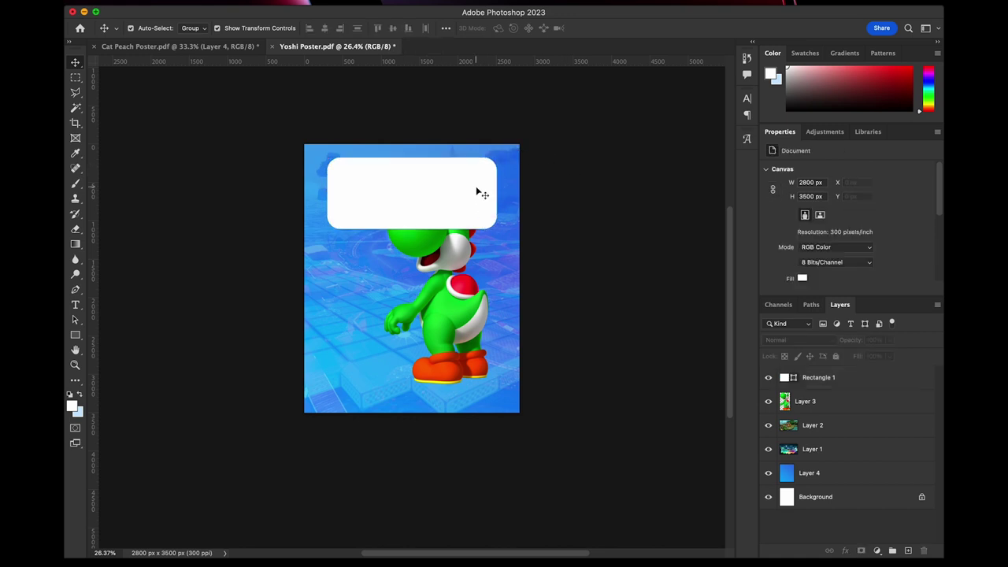
{"action": "left_click", "coordinate": [478, 192]}
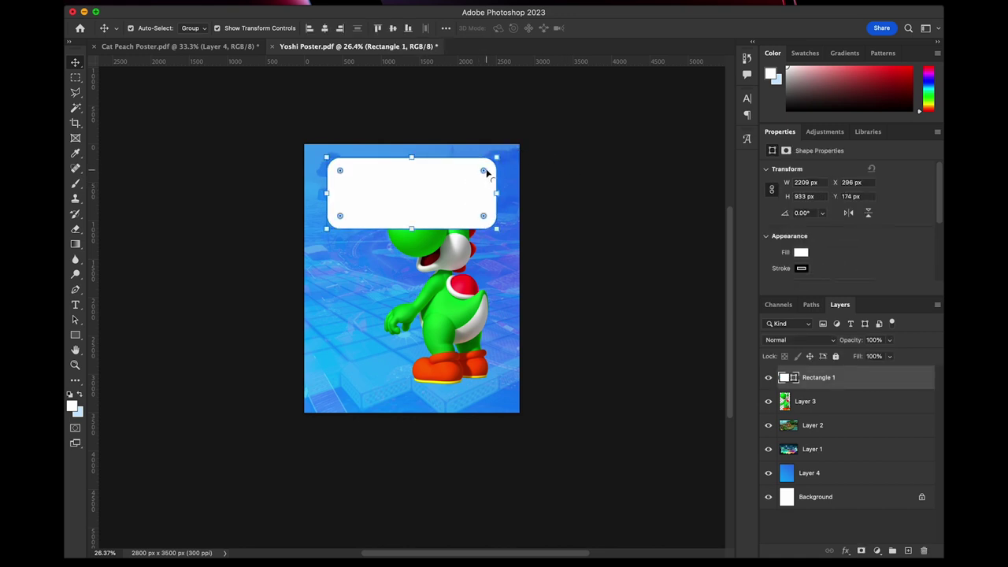
{"action": "scroll", "coordinate": [498, 189], "scroll_direction": "up", "scroll_amount": 8}
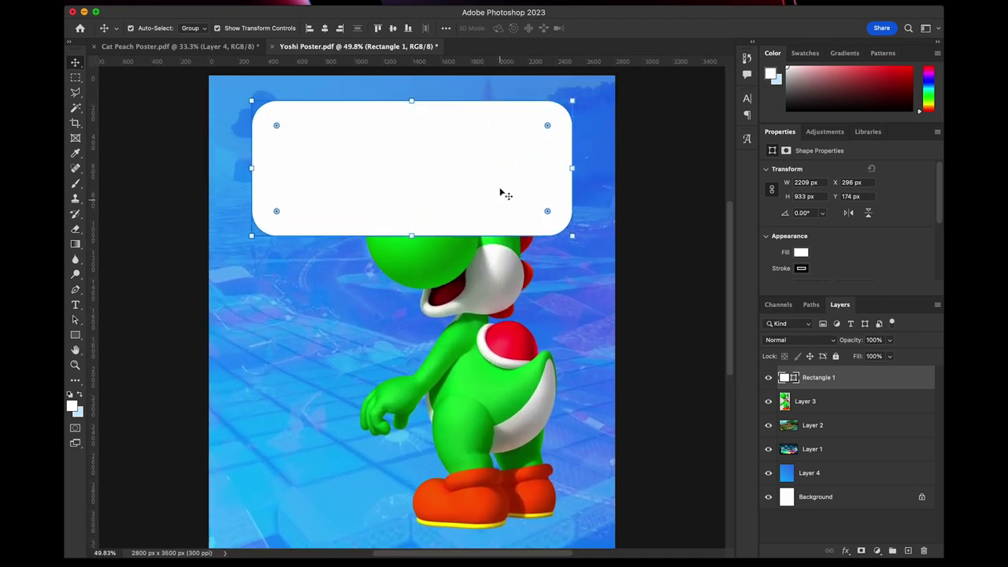
{"action": "scroll", "coordinate": [499, 189], "scroll_direction": "up", "scroll_amount": 4}
{"action": "scroll", "coordinate": [500, 189], "scroll_direction": "right", "scroll_amount": 2}
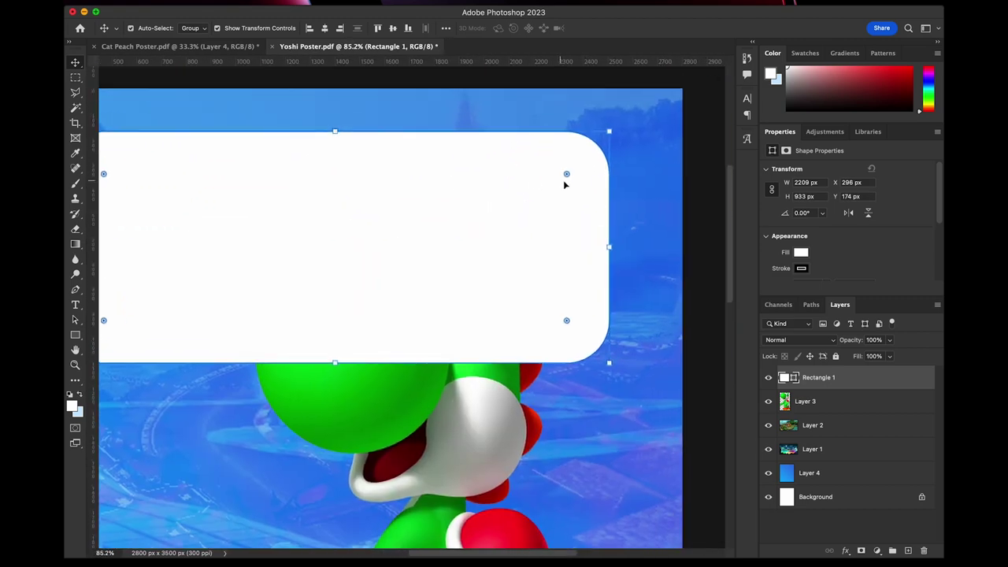
{"action": "left_click_drag", "start_coordinate": [566, 173], "coordinate": [596, 154]}
{"action": "left_click", "coordinate": [643, 160]}
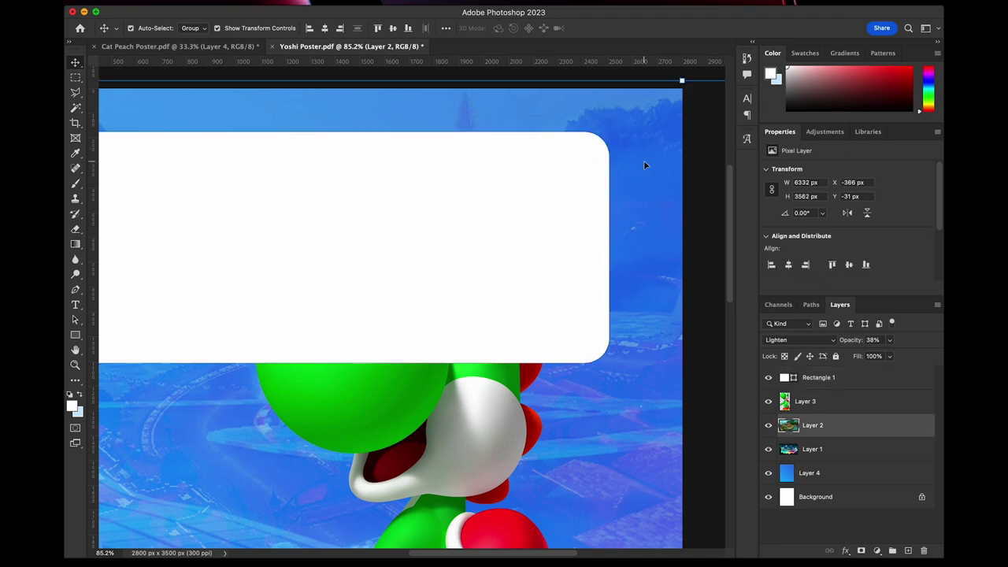
Deselect the artwork and hide the Yoshi character layer.
{"action": "scroll", "coordinate": [608, 176], "scroll_direction": "down", "scroll_amount": 5}
{"action": "left_click", "coordinate": [603, 149]}
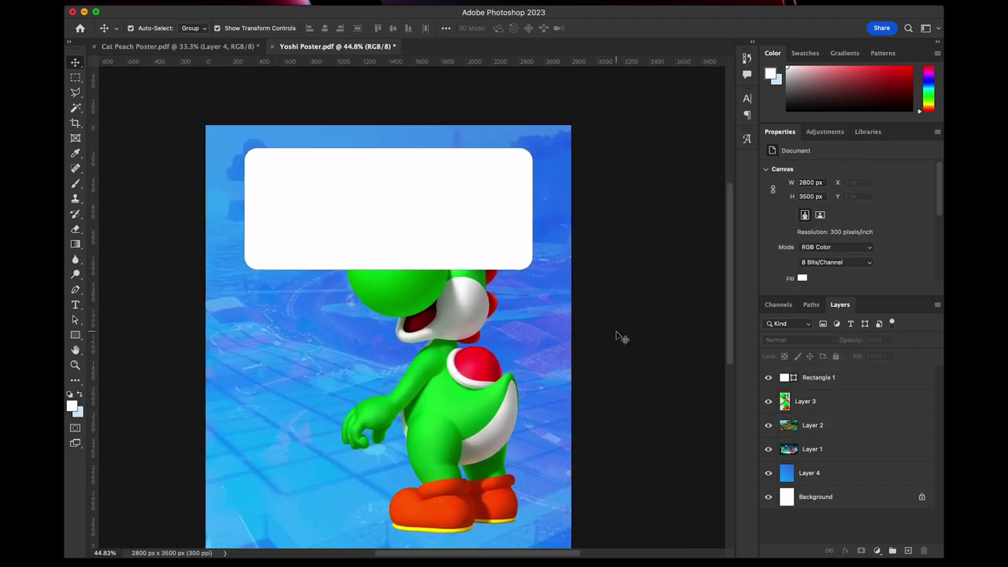
{"action": "left_click", "coordinate": [768, 401]}
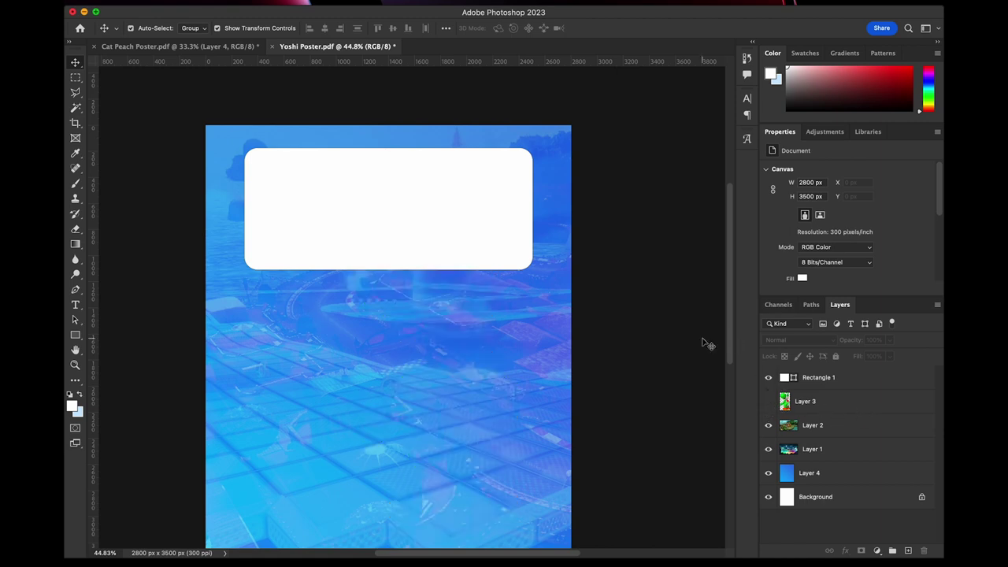
Select the white title rectangle, switch to the Cat Peach poster and examine its title rectangle's stroke settings.
{"action": "scroll", "coordinate": [567, 275], "scroll_direction": "left", "scroll_amount": 2}
{"action": "scroll", "coordinate": [509, 175], "scroll_direction": "up", "scroll_amount": 3}
{"action": "left_click", "coordinate": [307, 161]}
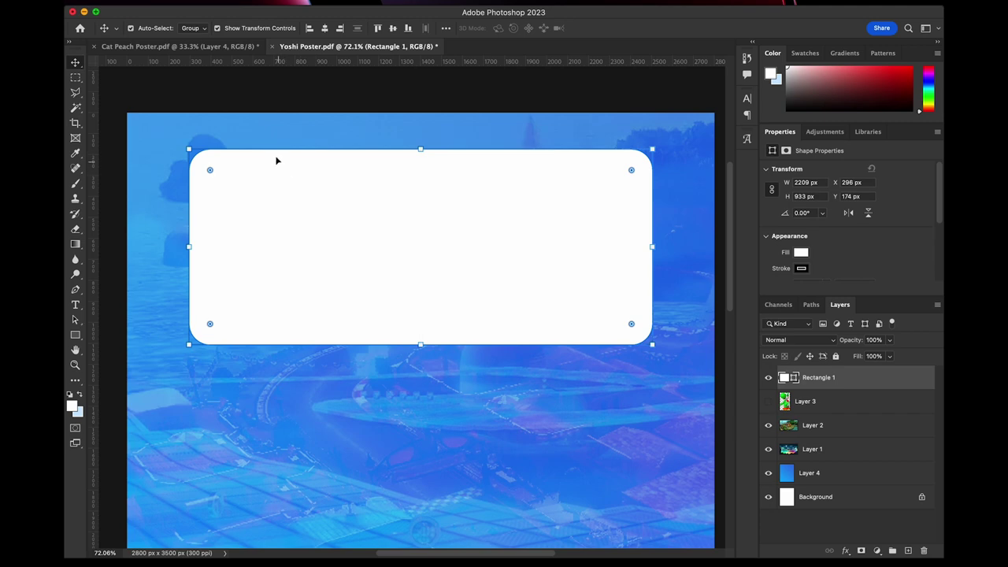
{"action": "left_click", "coordinate": [193, 47]}
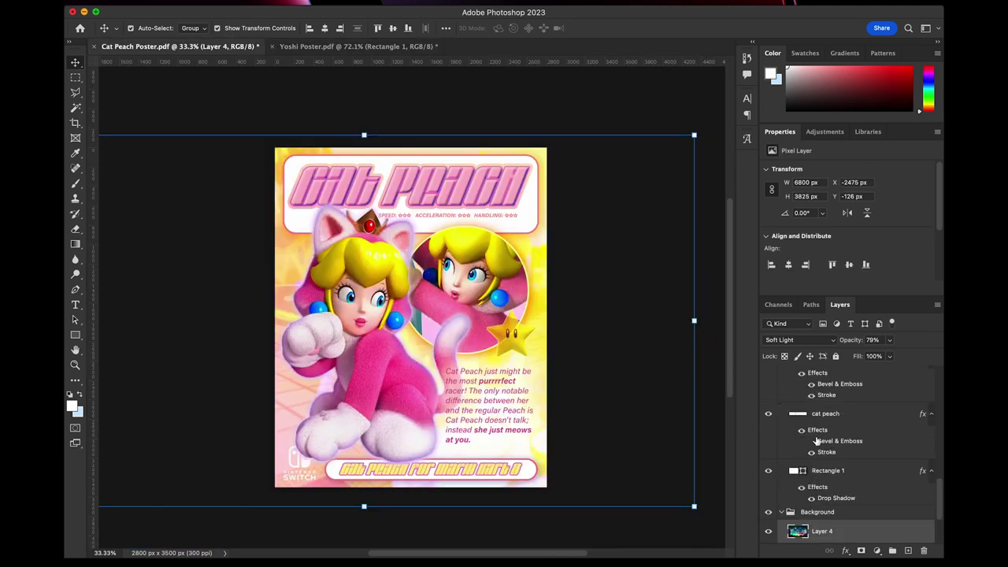
{"action": "left_click", "coordinate": [846, 476]}
{"action": "scroll", "coordinate": [847, 263], "scroll_direction": "down", "scroll_amount": 1}
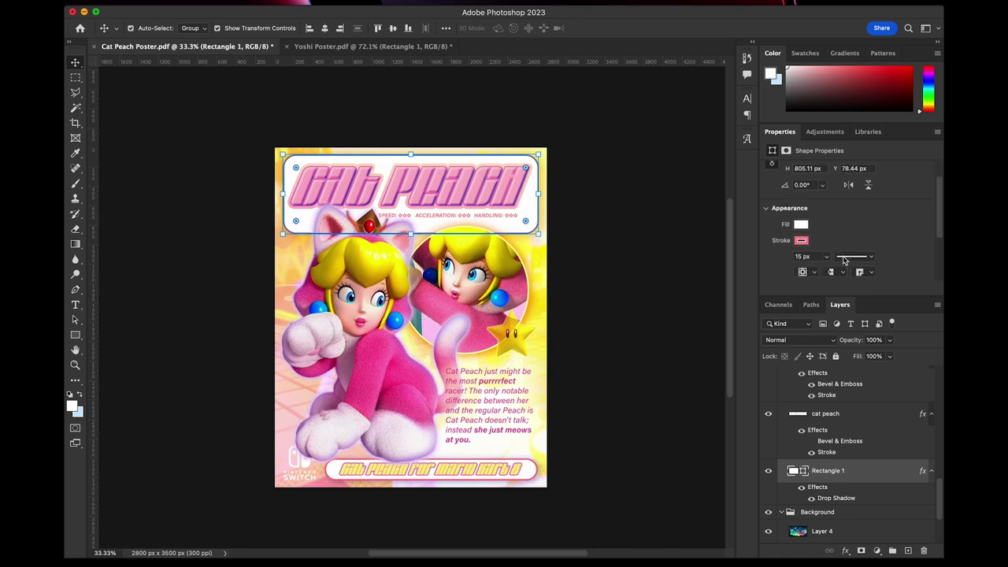
Return to the Yoshi poster and set the white title rectangle's stroke width to 15 px.
{"action": "left_click", "coordinate": [396, 48]}
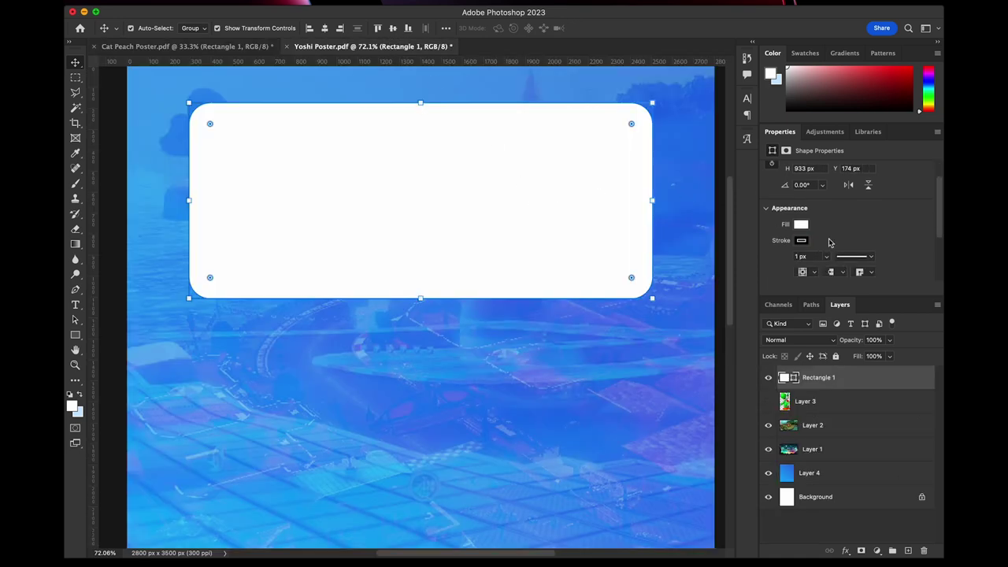
{"action": "left_click", "coordinate": [799, 256]}
{"action": "left_click_drag", "start_coordinate": [849, 297], "coordinate": [854, 361]}
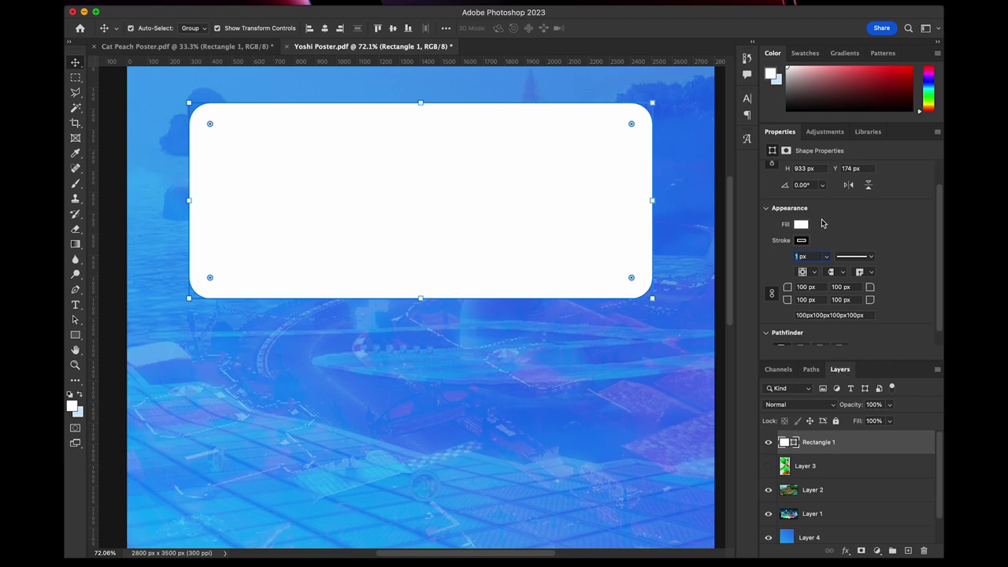
{"action": "type", "text": "15"}
{"action": "key", "text": "Return"}
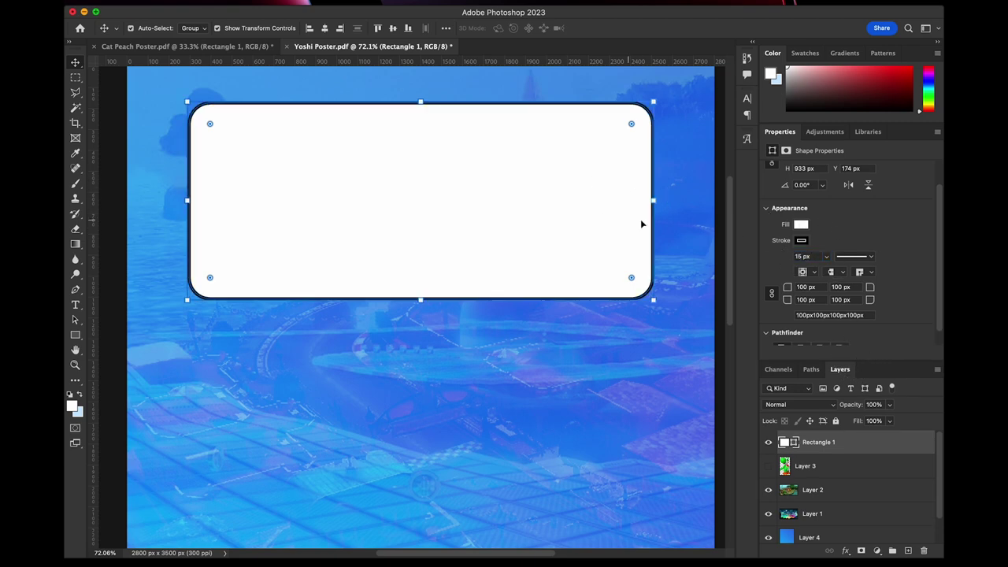
{"action": "left_click", "coordinate": [690, 218]}
{"action": "left_click", "coordinate": [625, 202]}
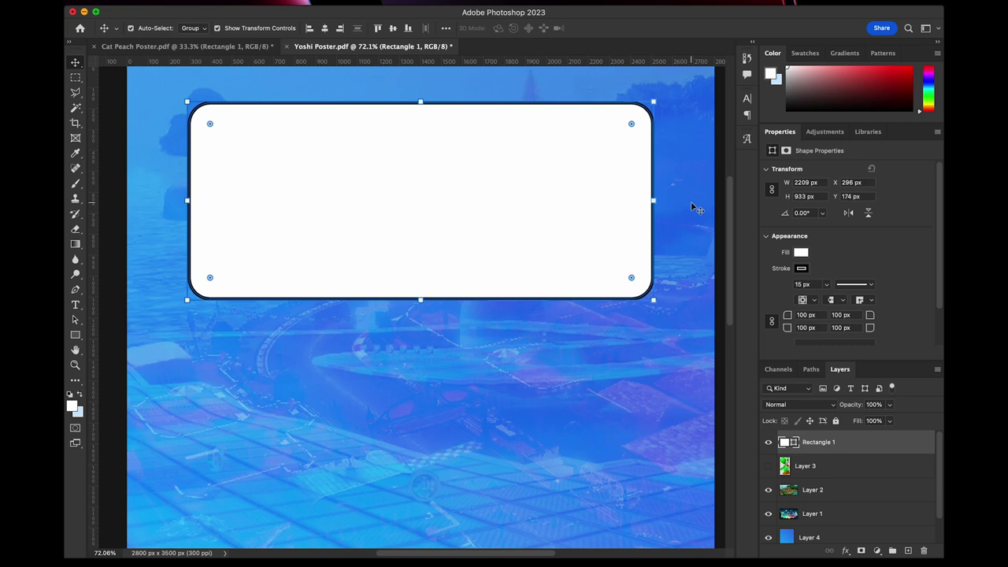
{"action": "scroll", "coordinate": [691, 207], "scroll_direction": "down", "scroll_amount": 3}
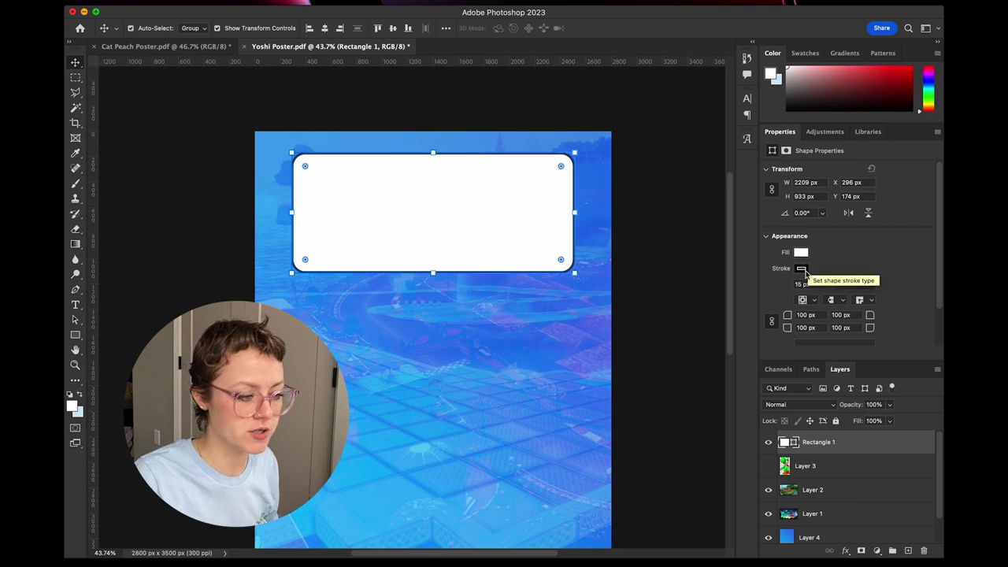
Open the title rectangle's stroke color for custom editing and sample a medium blue, #3593f2, from the poster background.
{"action": "left_click", "coordinate": [800, 253]}
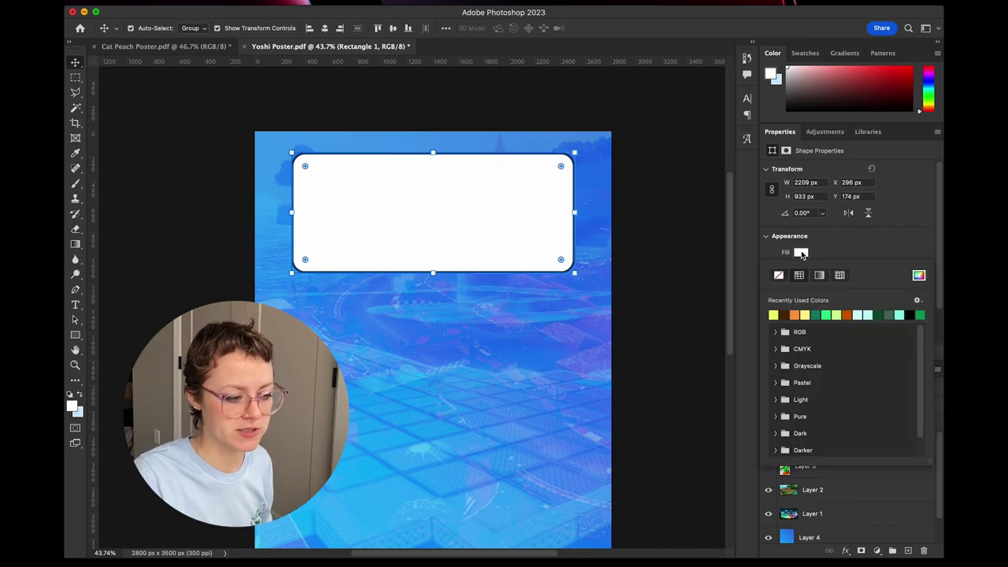
{"action": "left_click", "coordinate": [800, 253]}
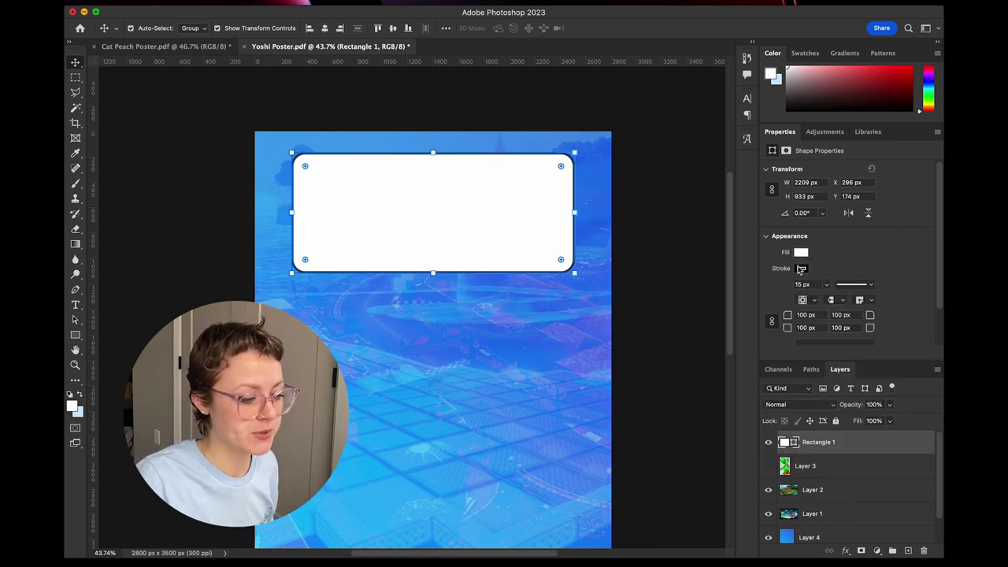
{"action": "left_click", "coordinate": [801, 270]}
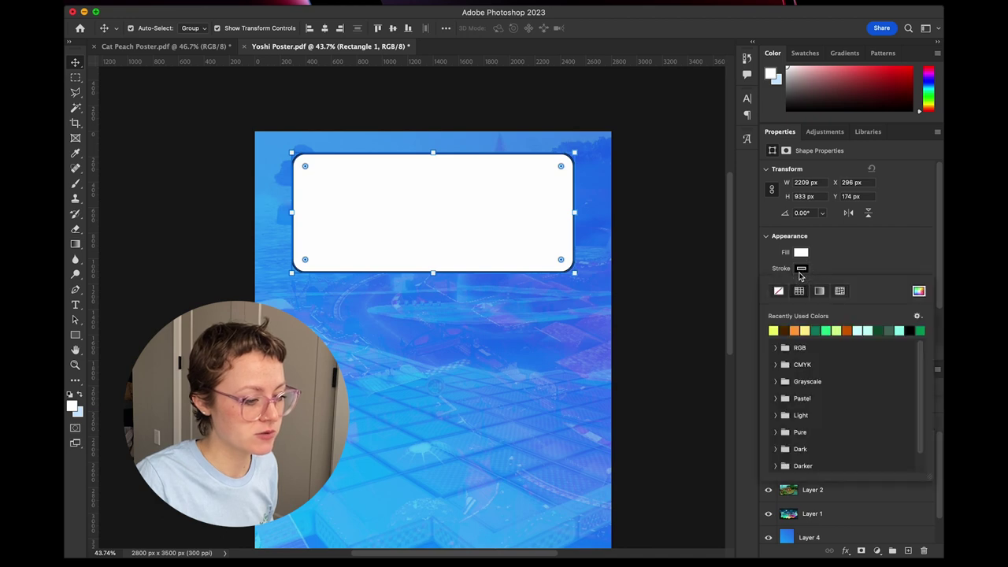
{"action": "left_click", "coordinate": [918, 292]}
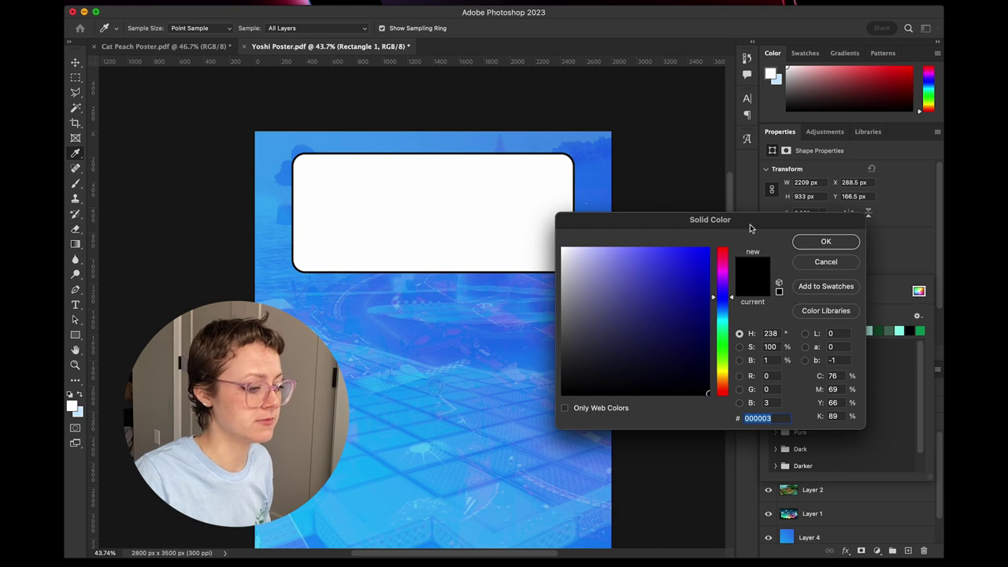
{"action": "left_click_drag", "start_coordinate": [749, 218], "coordinate": [806, 157]}
{"action": "scroll", "coordinate": [518, 244], "scroll_direction": "right", "scroll_amount": 2}
{"action": "scroll", "coordinate": [518, 244], "scroll_direction": "down", "scroll_amount": 1}
{"action": "scroll", "coordinate": [518, 244], "scroll_direction": "right", "scroll_amount": 1}
{"action": "scroll", "coordinate": [518, 244], "scroll_direction": "down", "scroll_amount": 1}
{"action": "left_click", "coordinate": [552, 141]}
{"action": "scroll", "coordinate": [549, 144], "scroll_direction": "right", "scroll_amount": 1}
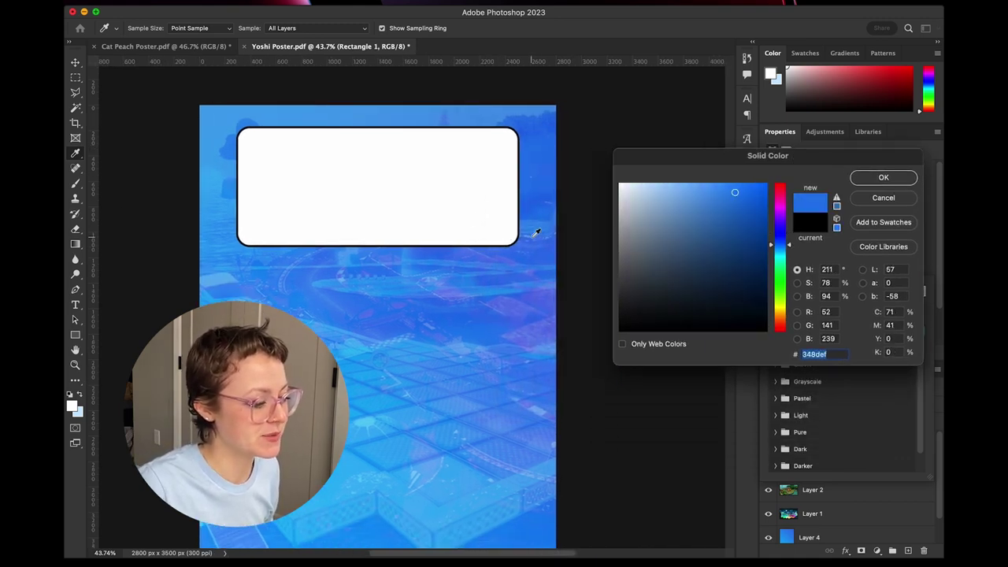
{"action": "mouse_move", "coordinate": [386, 302]}
{"action": "left_mouse_down"}
{"action": "mouse_move", "coordinate": [366, 291]}
{"action": "mouse_move", "coordinate": [381, 300]}
{"action": "left_mouse_up"}
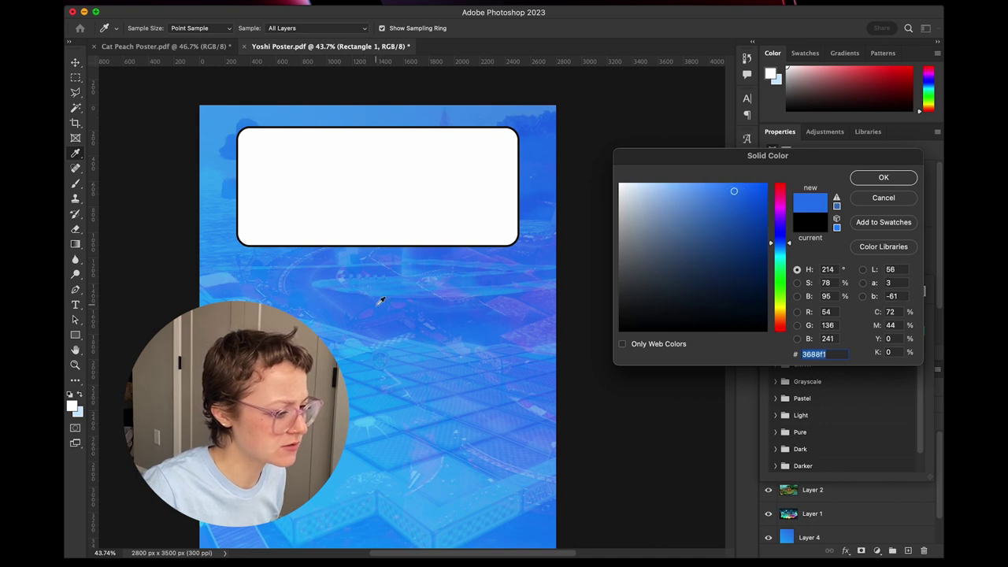
{"action": "left_click", "coordinate": [379, 308]}
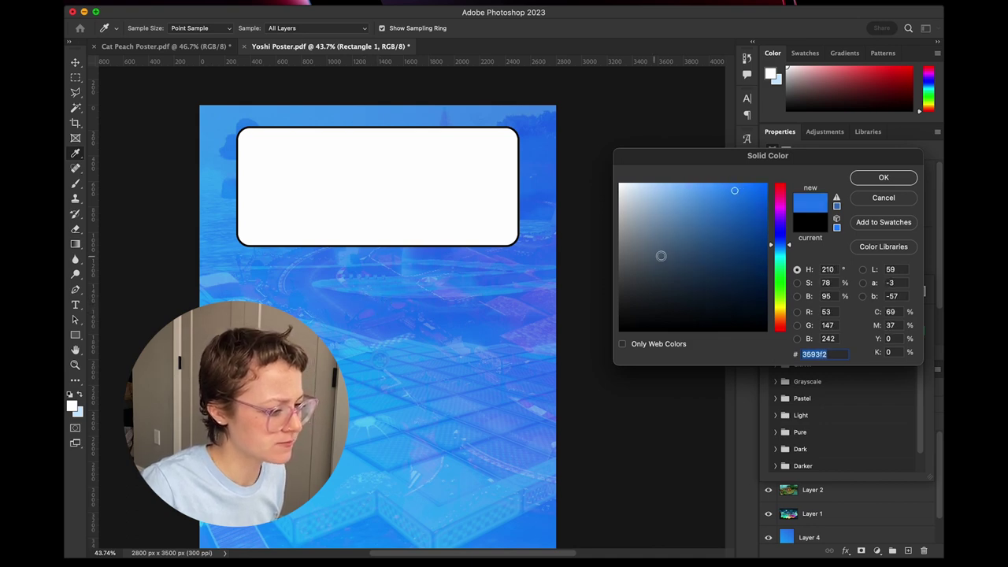
Darken the sampled stroke color to #1f75cd, apply it to the title rectangle and deselect the artwork.
{"action": "left_click_drag", "start_coordinate": [742, 202], "coordinate": [745, 210]}
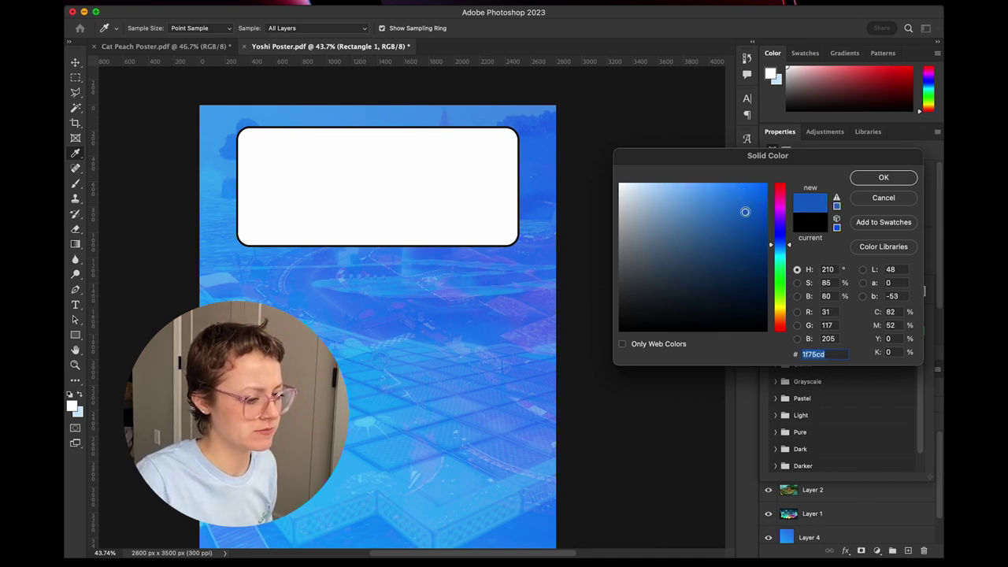
{"action": "left_click", "coordinate": [893, 182]}
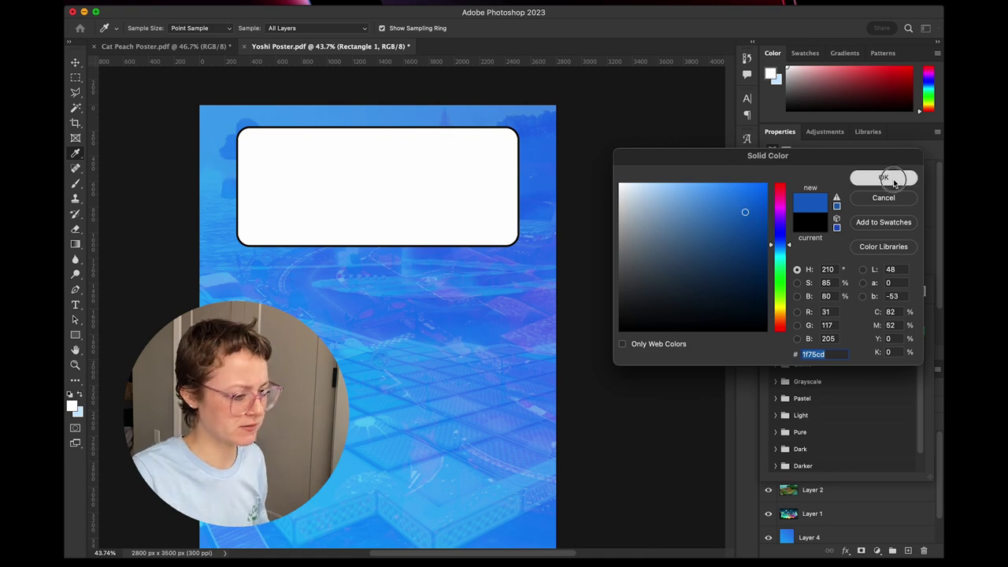
{"action": "left_click", "coordinate": [634, 197]}
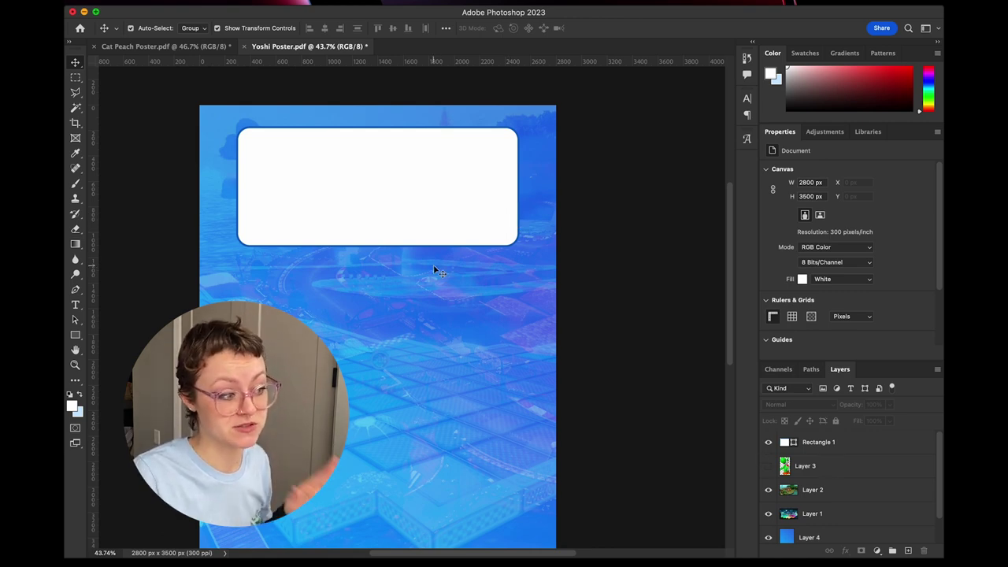
Add an empty layer on top, then unlock the bottom background layer and group it with Layers 4, 1 and 2.
{"action": "key", "text": "ctrl+shift+alt+n"}
{"action": "left_click", "coordinate": [848, 470]}
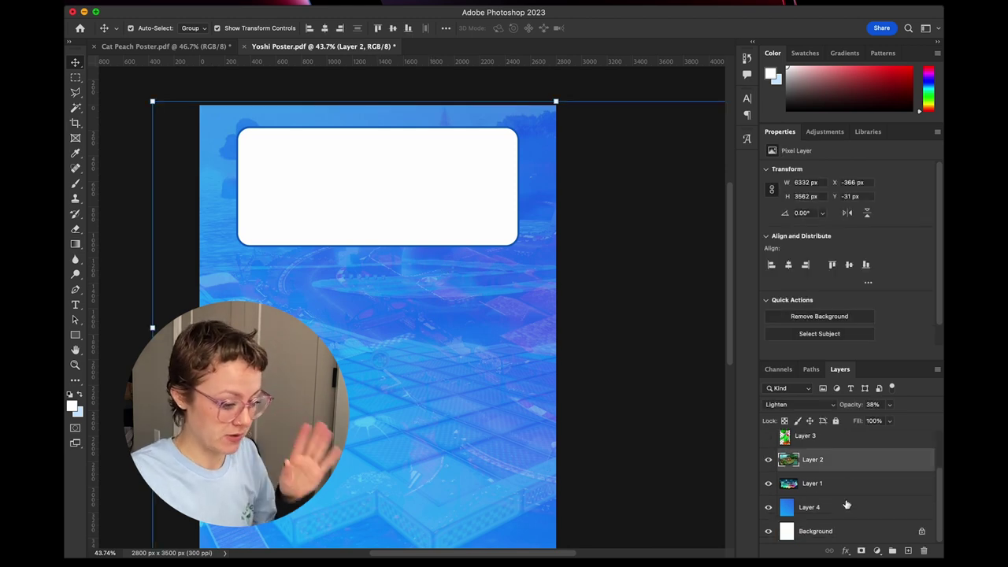
{"action": "left_click", "coordinate": [921, 530]}
{"action": "left_click", "coordinate": [821, 465], "text": "shift"}
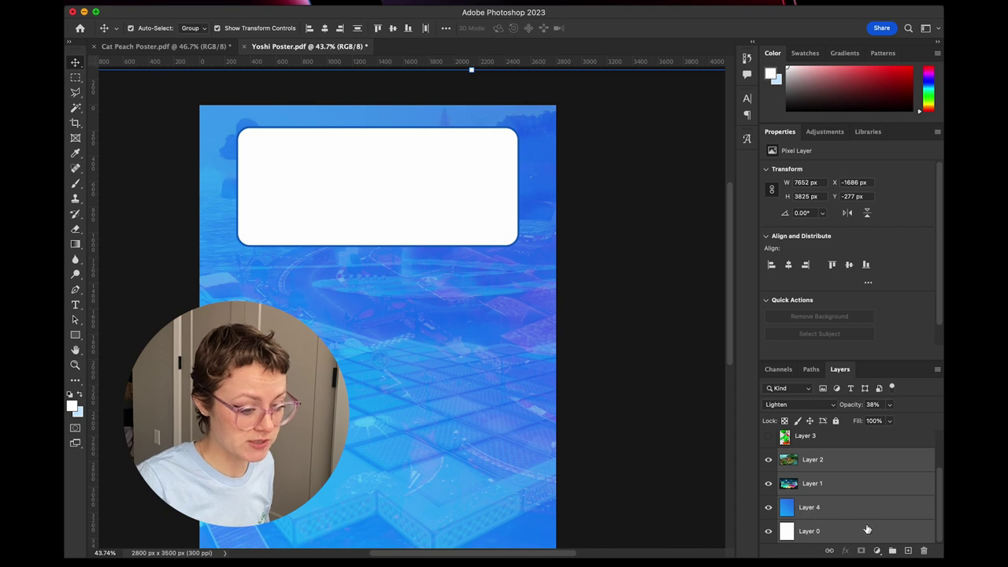
{"action": "left_click", "coordinate": [892, 550]}
Rename the new layer group as Background and lock it.
{"action": "double_click", "coordinate": [811, 509]}
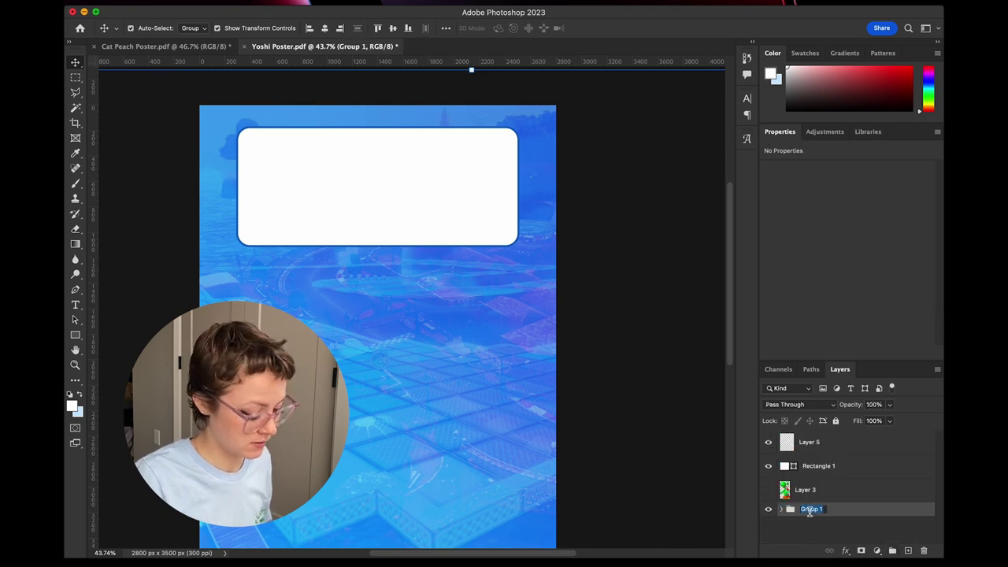
{"action": "type", "text": "Background"}
{"action": "key", "text": "Return"}
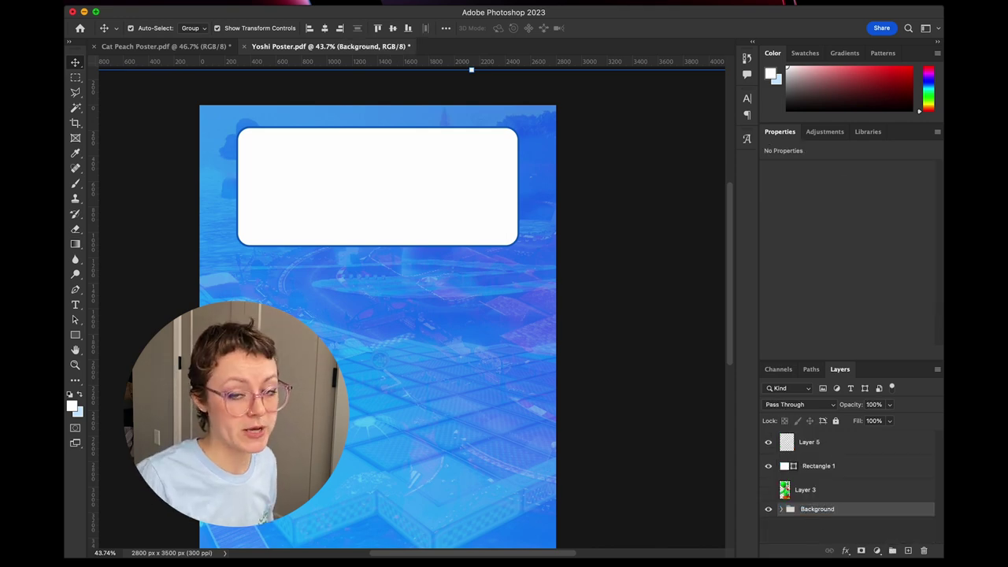
{"action": "left_click", "coordinate": [835, 420]}
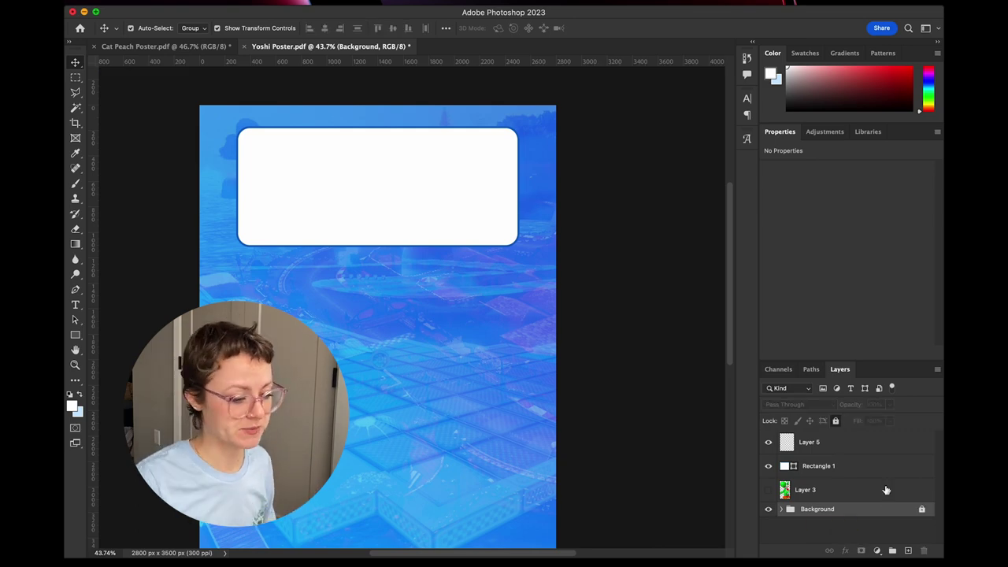
Add the text "yoshi" in EastLift 15 pt on the empty top layer and shrink its text box around the word.
{"action": "left_click", "coordinate": [874, 442]}
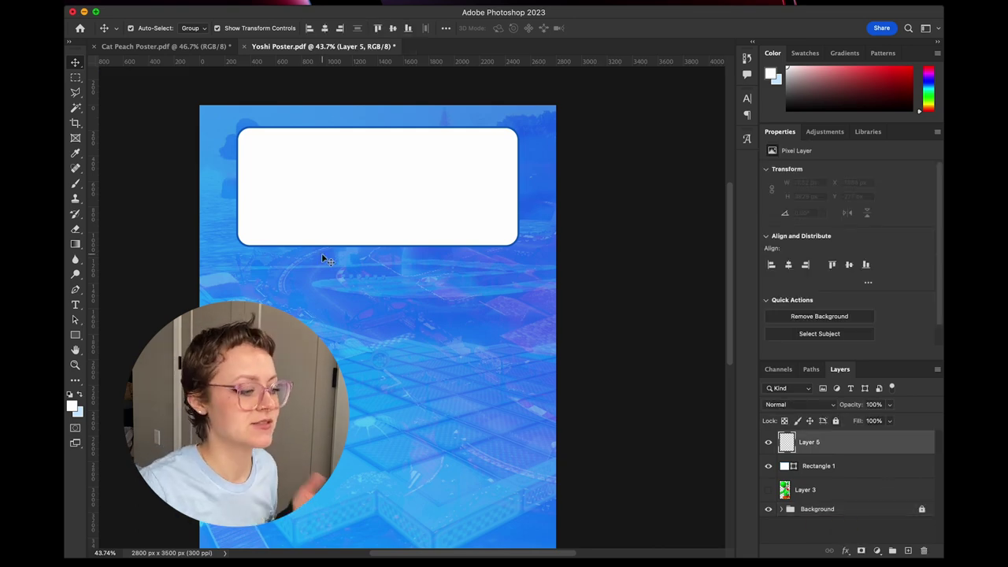
{"action": "left_click", "coordinate": [75, 304]}
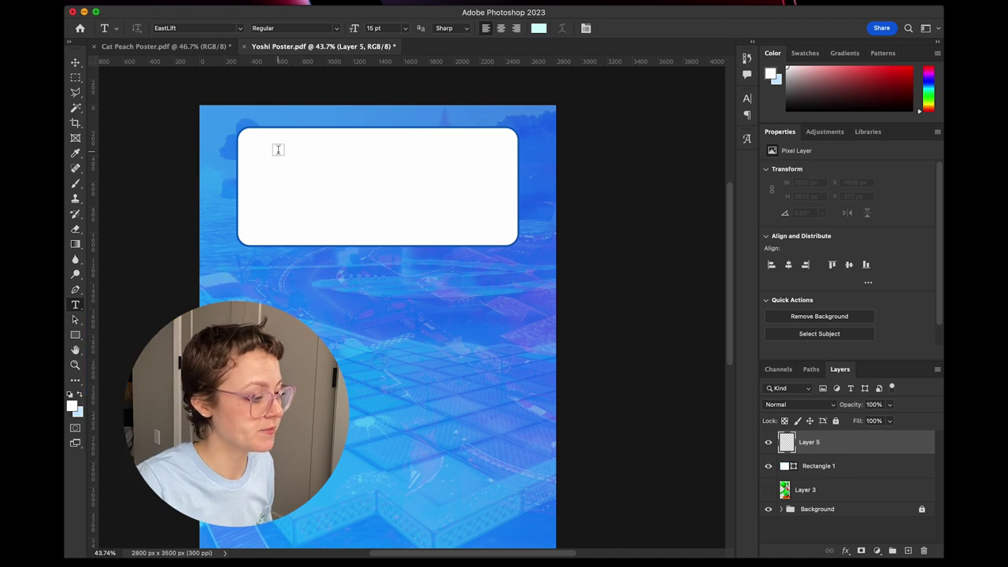
{"action": "left_click_drag", "start_coordinate": [228, 163], "coordinate": [523, 304]}
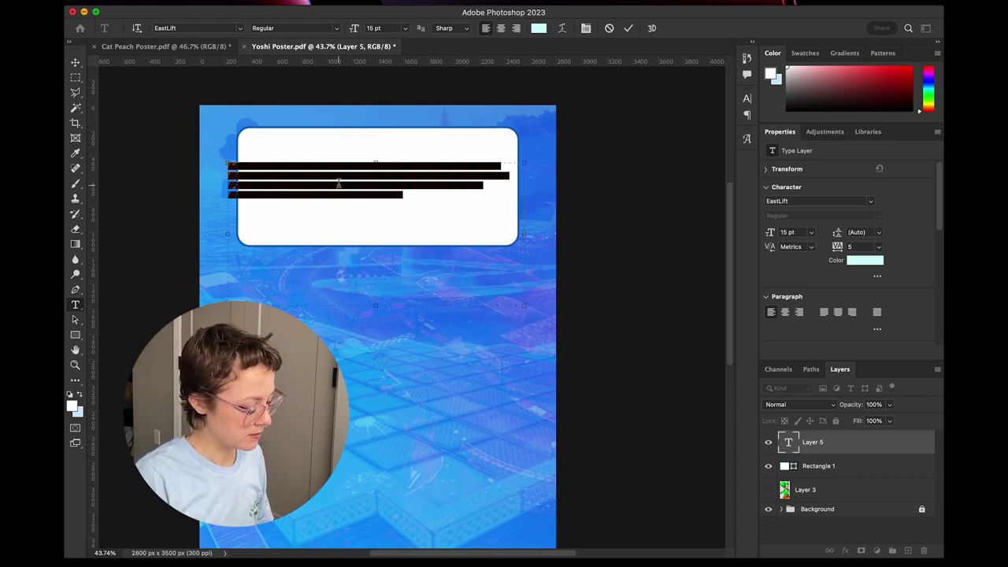
{"action": "key", "text": "BackSpace"}
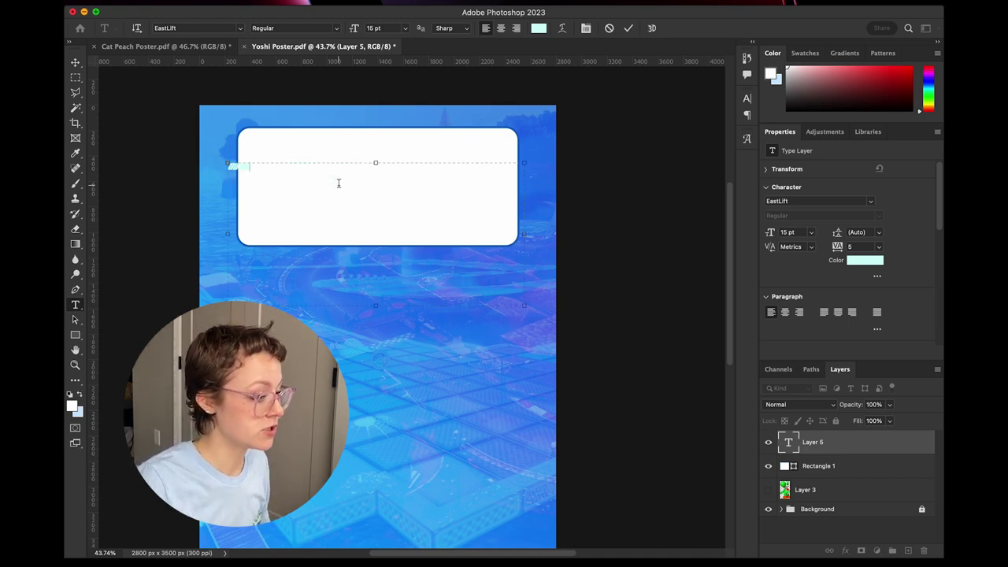
{"action": "left_click_drag", "start_coordinate": [524, 304], "coordinate": [273, 186]}
{"action": "left_click", "coordinate": [628, 29]}
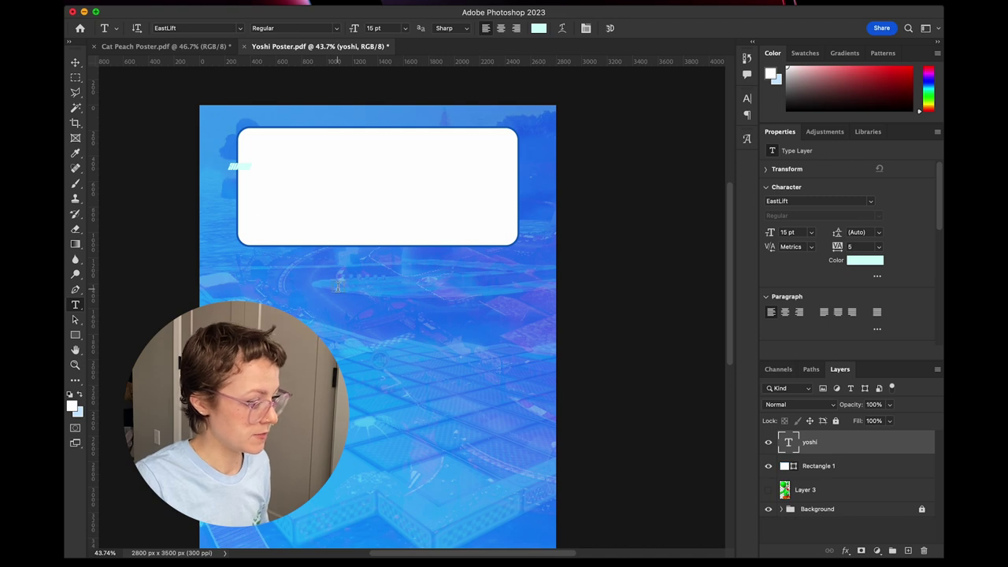
Scale the yoshi title up proportionally to about 141.65 pt.
{"action": "key", "text": "v"}
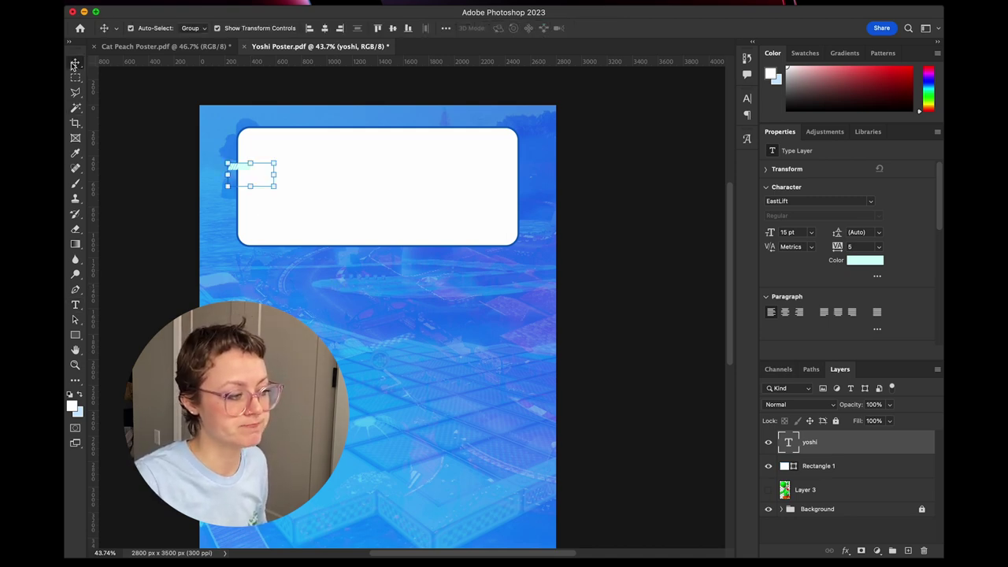
{"action": "left_click_drag", "start_coordinate": [274, 186], "coordinate": [533, 377]}
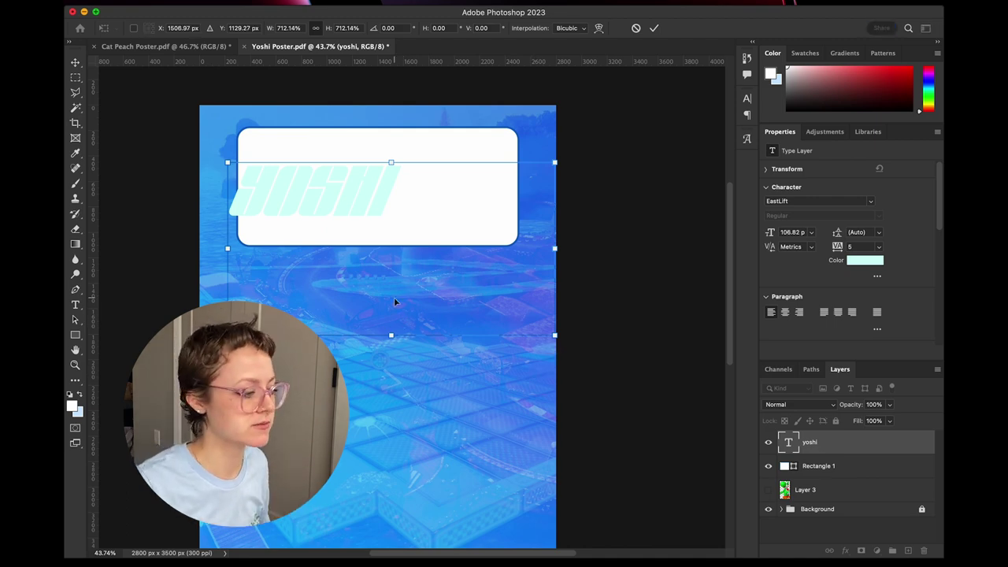
{"action": "left_click_drag", "start_coordinate": [554, 336], "coordinate": [660, 391]}
{"action": "key", "text": "Return"}
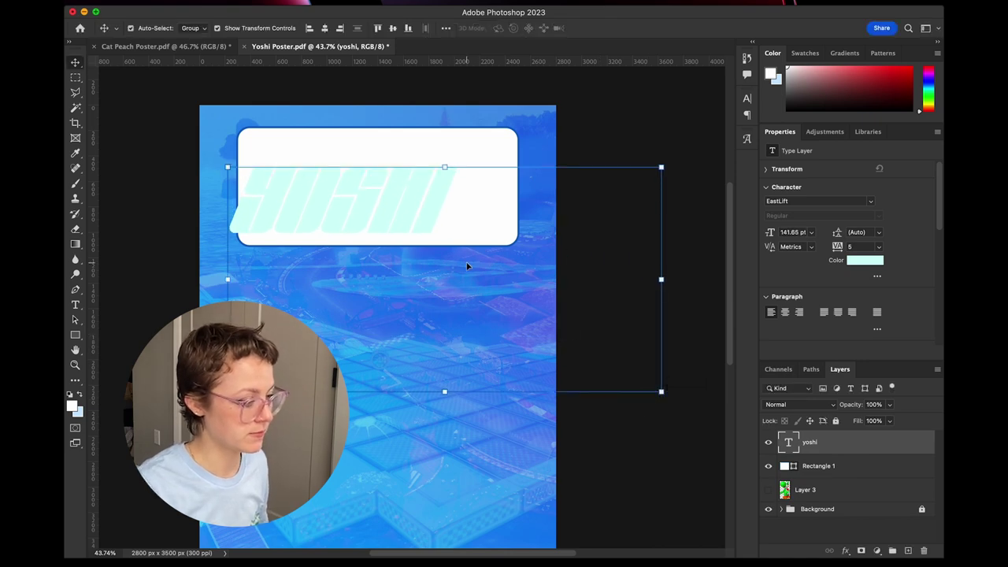
Shrink the enlarged title's text box so it fits closely around the word yoshi.
{"action": "double_click", "coordinate": [409, 206]}
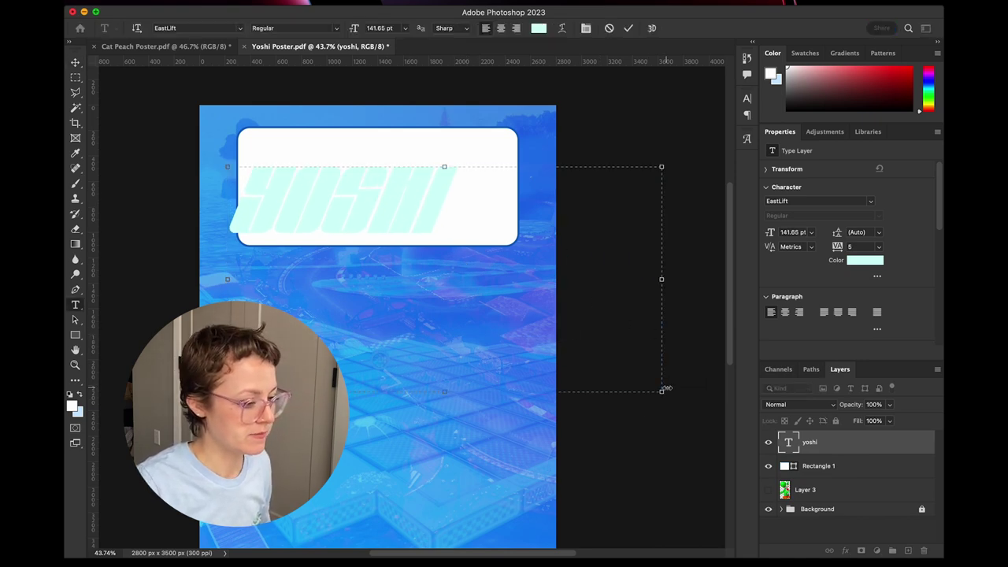
{"action": "left_click_drag", "start_coordinate": [661, 391], "coordinate": [462, 235]}
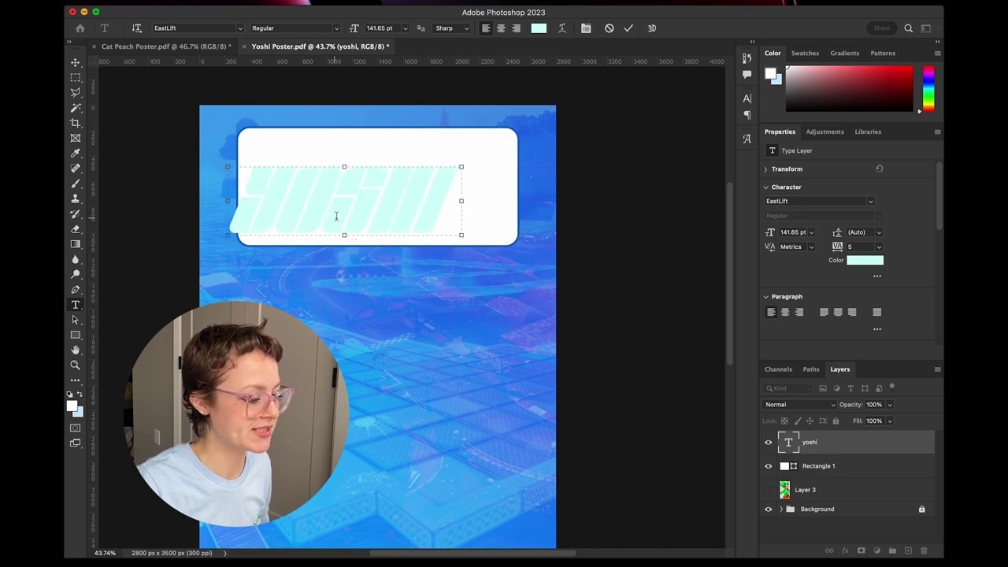
{"action": "left_click", "coordinate": [628, 27]}
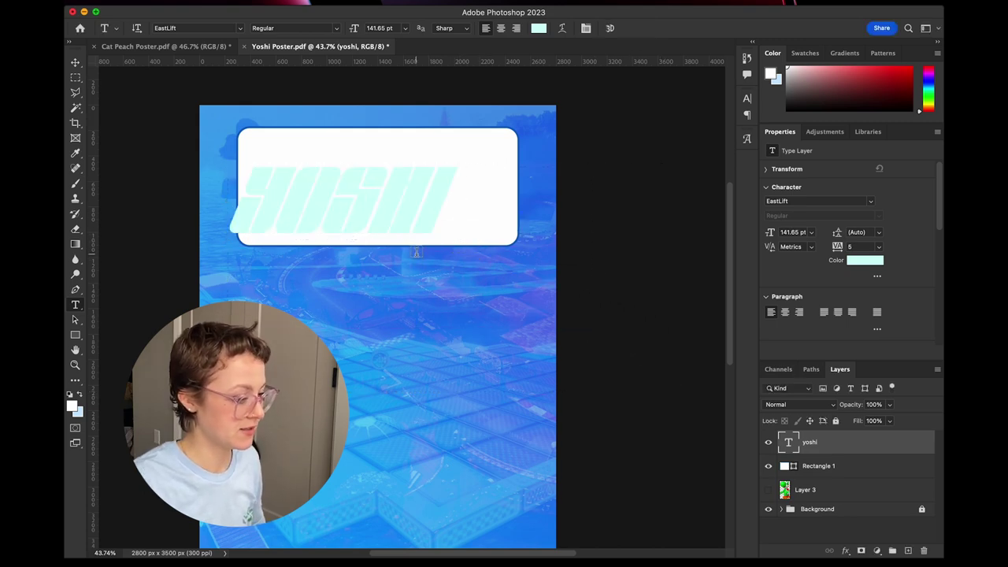
Move the yoshi title inside the white box, roughly centered, and deselect it.
{"action": "key", "text": "v"}
{"action": "left_click_drag", "start_coordinate": [370, 219], "coordinate": [404, 205]}
{"action": "left_click", "coordinate": [655, 218]}
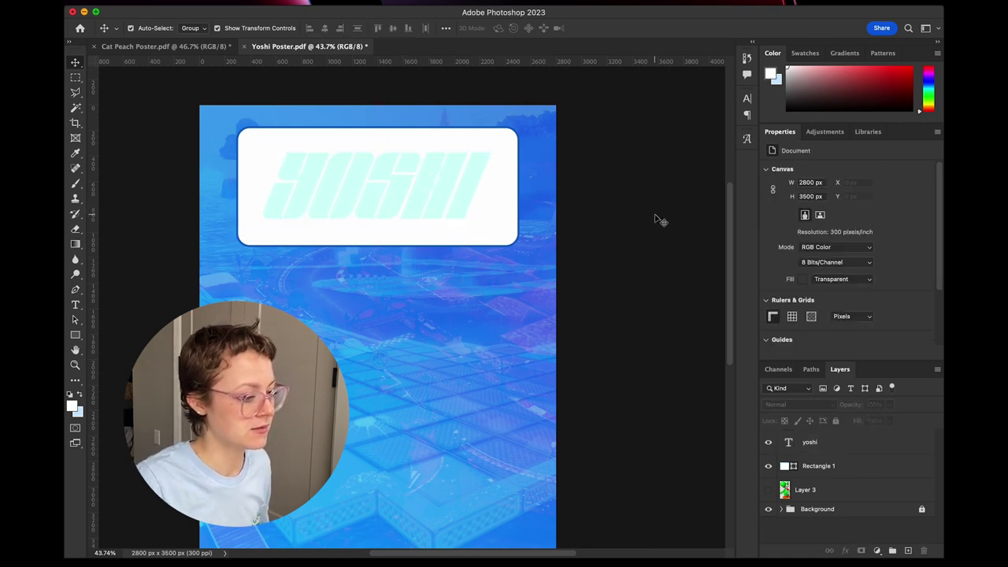
Recolor the yoshi title text to solid black and deselect it.
{"action": "left_click", "coordinate": [424, 189]}
{"action": "left_click", "coordinate": [862, 264]}
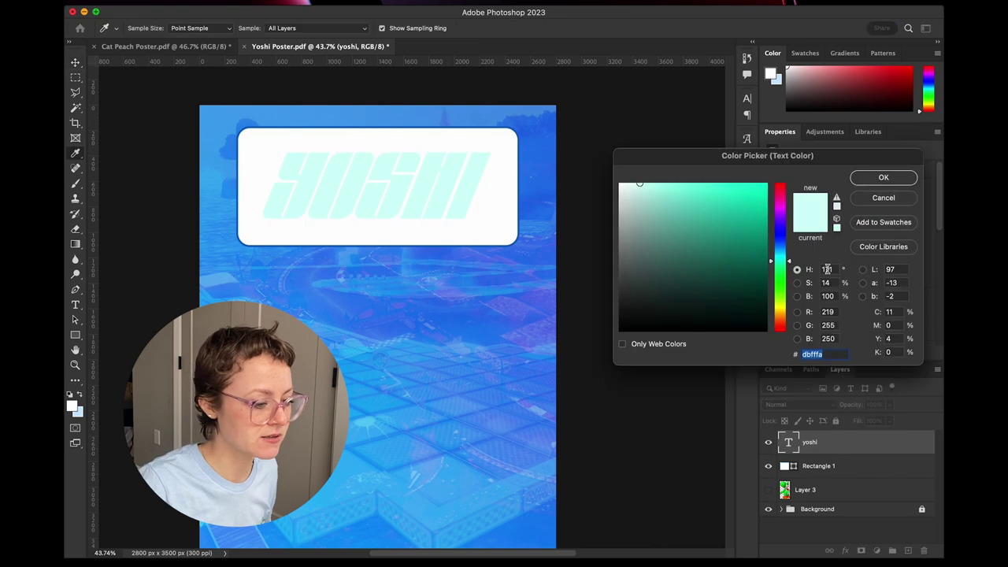
{"action": "left_click_drag", "start_coordinate": [704, 312], "coordinate": [574, 353]}
{"action": "key", "text": "Return"}
{"action": "left_click", "coordinate": [664, 205]}
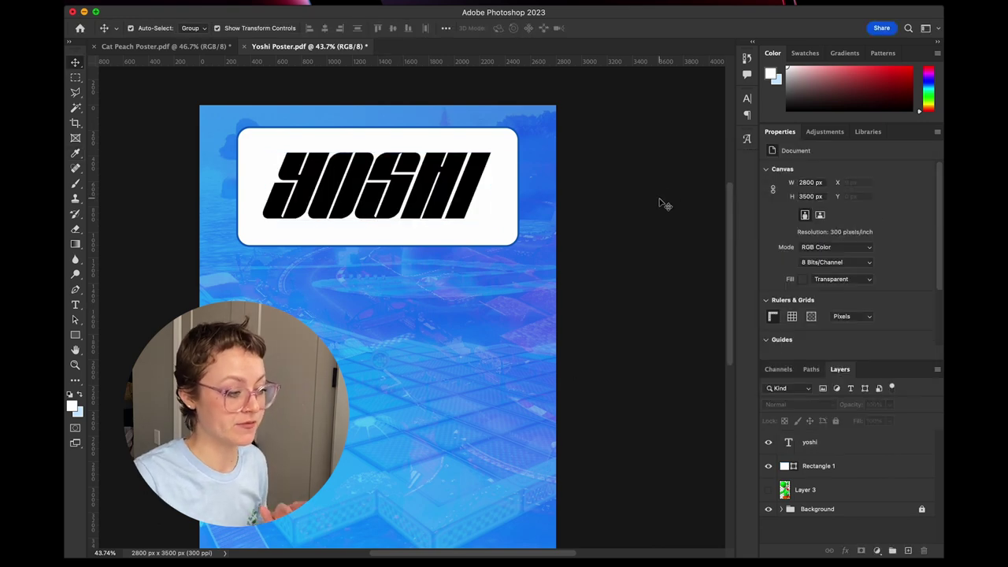
Show the hidden Yoshi character layer and move it to the top of the layer stack, above the title.
{"action": "left_click", "coordinate": [768, 490]}
{"action": "left_click_drag", "start_coordinate": [856, 496], "coordinate": [846, 444]}
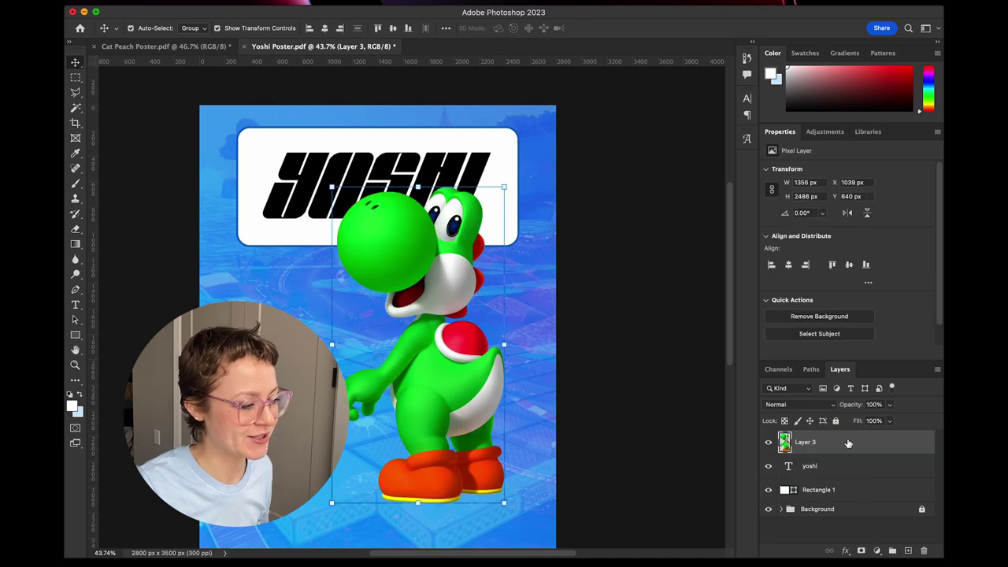
{"action": "scroll", "coordinate": [610, 398], "scroll_direction": "down", "scroll_amount": 1}
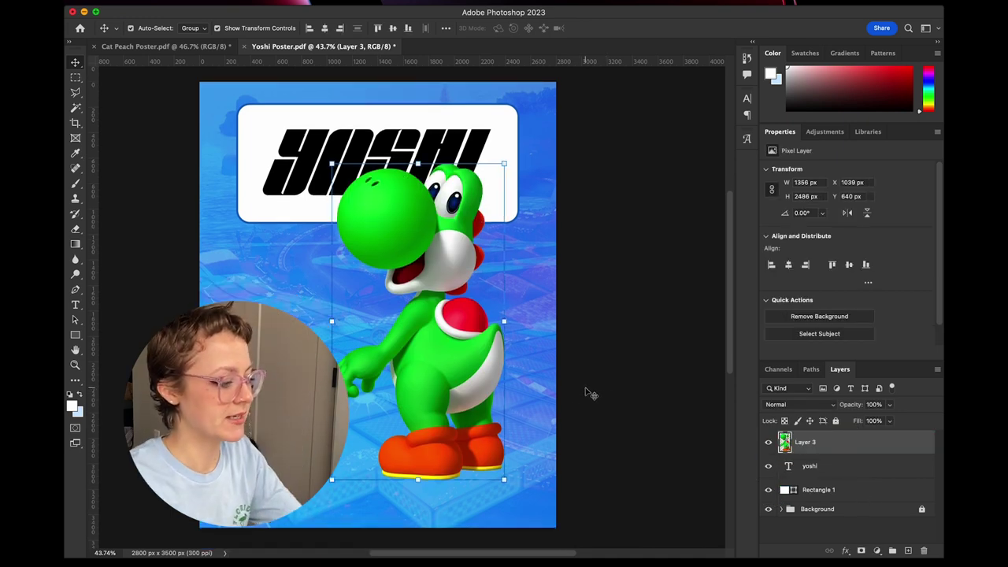
{"action": "scroll", "coordinate": [586, 394], "scroll_direction": "down", "scroll_amount": 2}
{"action": "scroll", "coordinate": [586, 391], "scroll_direction": "left", "scroll_amount": 2}
{"action": "left_click", "coordinate": [587, 391]}
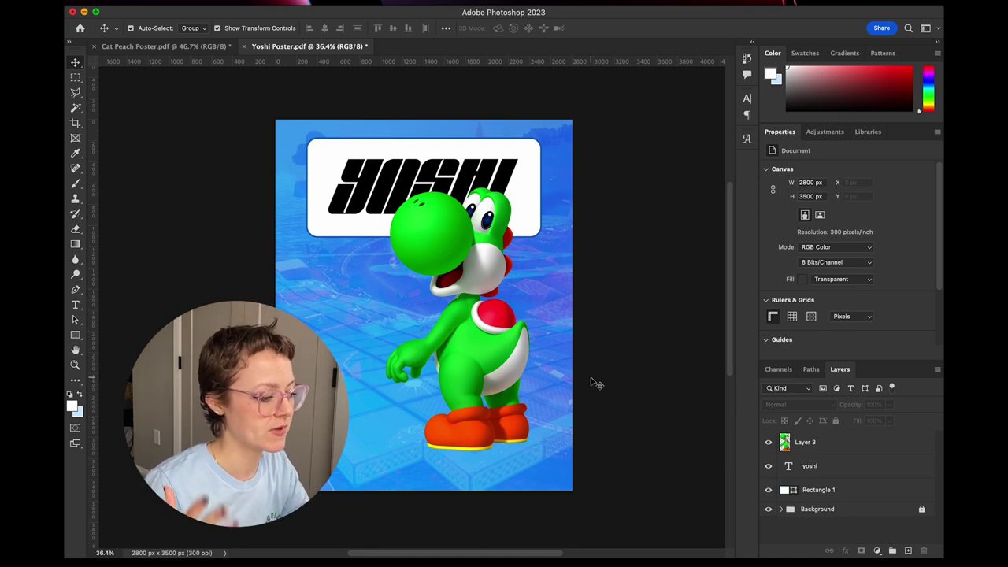
{"action": "key", "text": "super+z"}
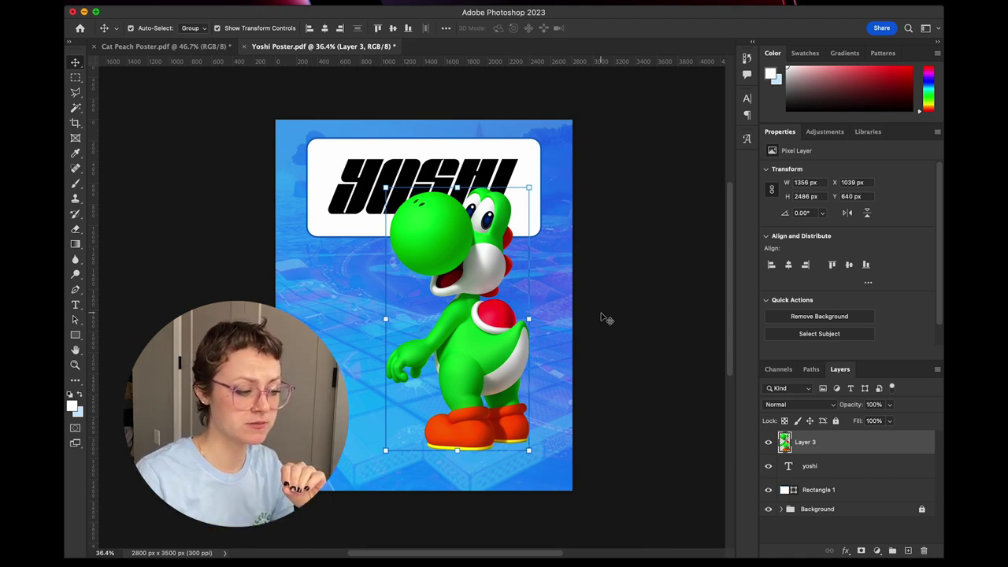
Check the Cat Peach layout, and place the Yoshi character over the title box's lower right corner at about X 1269 px, Y 688 px.
{"action": "left_click", "coordinate": [204, 46]}
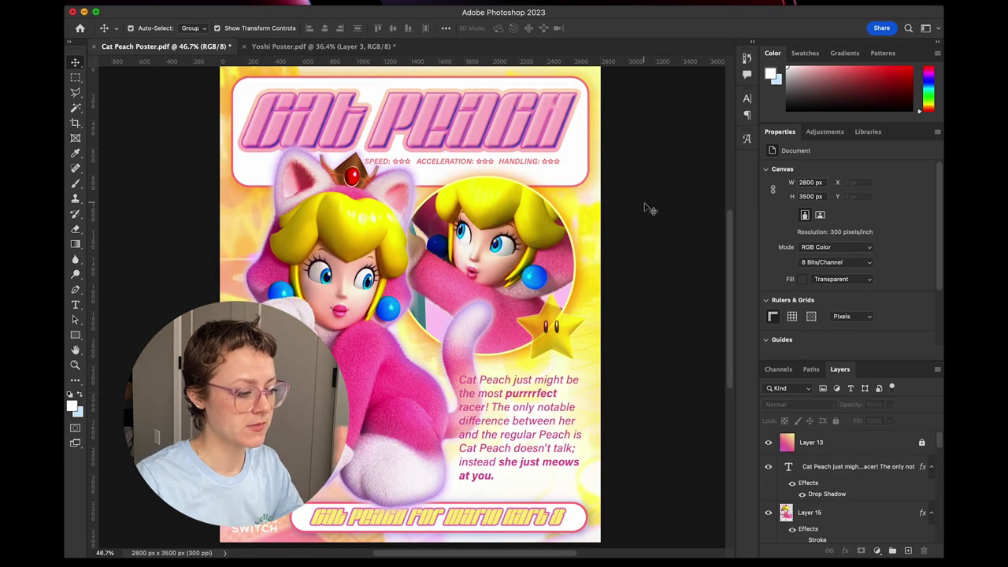
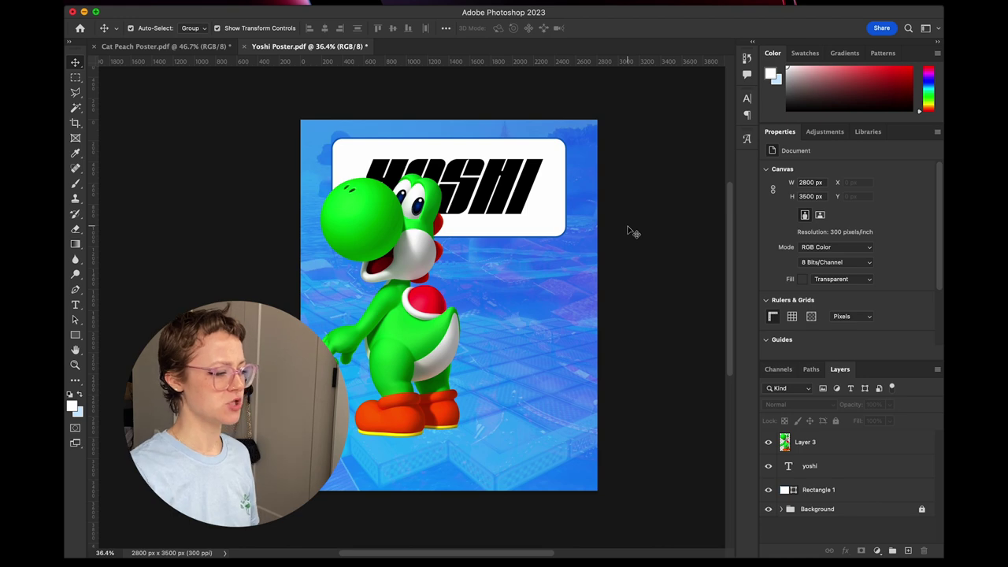
{"action": "left_click_drag", "start_coordinate": [397, 262], "coordinate": [517, 260]}
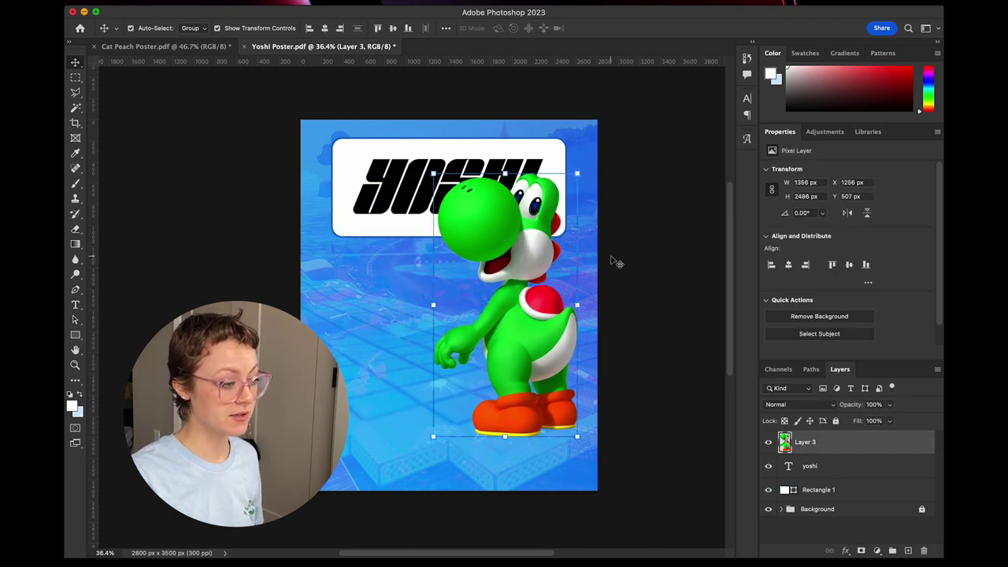
{"action": "left_click", "coordinate": [693, 274]}
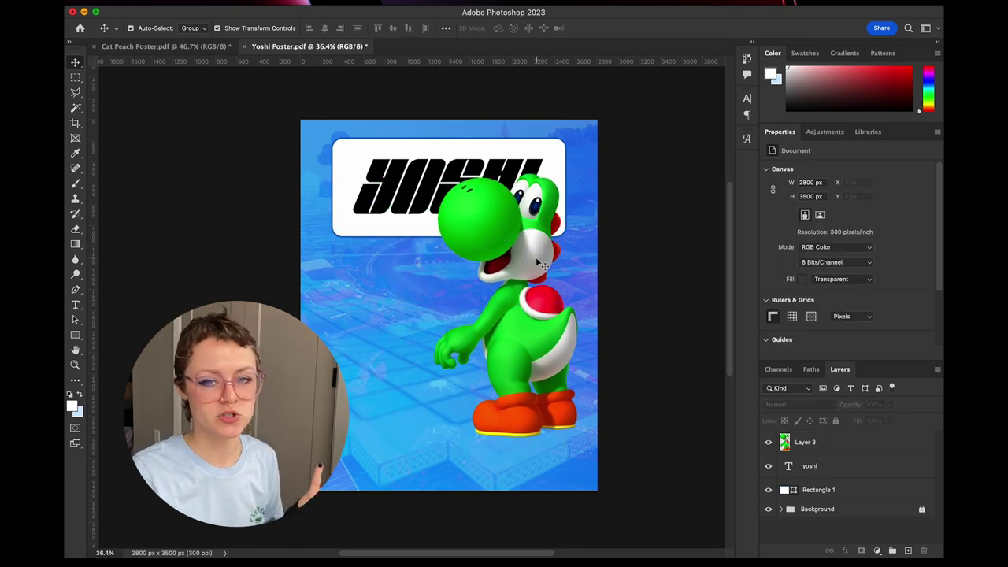
{"action": "left_click_drag", "start_coordinate": [531, 252], "coordinate": [529, 265]}
{"action": "left_click", "coordinate": [639, 266]}
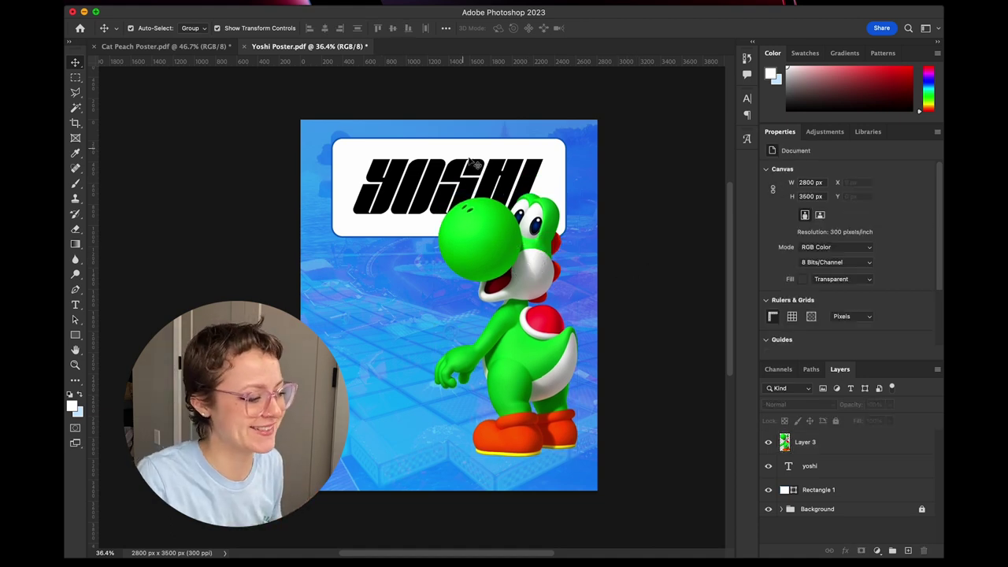
{"action": "mouse_move", "coordinate": [504, 211]}
{"action": "left_mouse_down"}
{"action": "mouse_move", "coordinate": [521, 193]}
{"action": "mouse_move", "coordinate": [521, 211]}
{"action": "left_mouse_up"}
{"action": "left_click", "coordinate": [682, 219]}
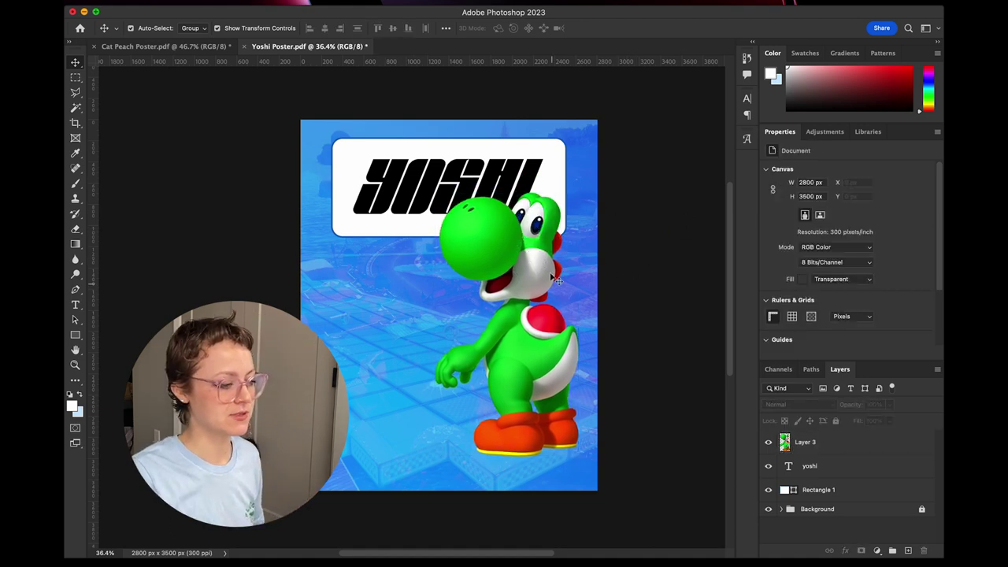
Move the yoshi title and its white box together toward the poster's upper left corner, about 203 px left and 92 px up.
{"action": "left_click", "coordinate": [469, 191]}
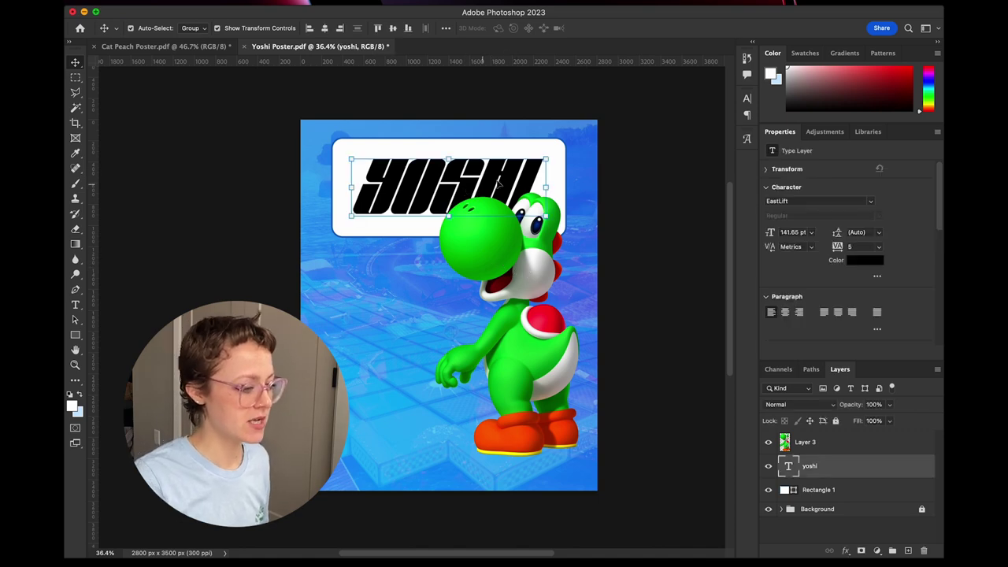
{"action": "left_click", "coordinate": [555, 149], "text": "shift"}
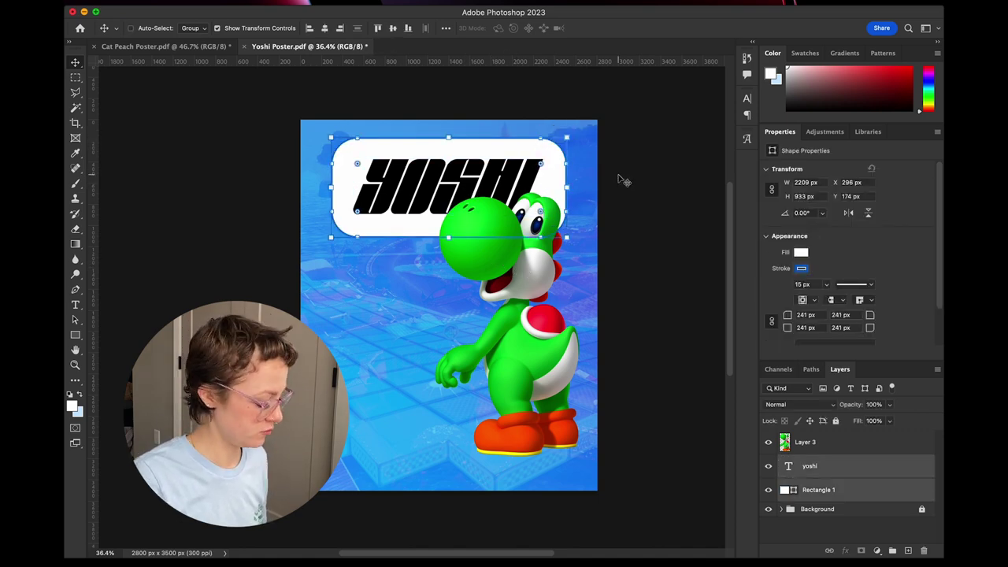
{"action": "left_click_drag", "start_coordinate": [508, 155], "coordinate": [488, 147]}
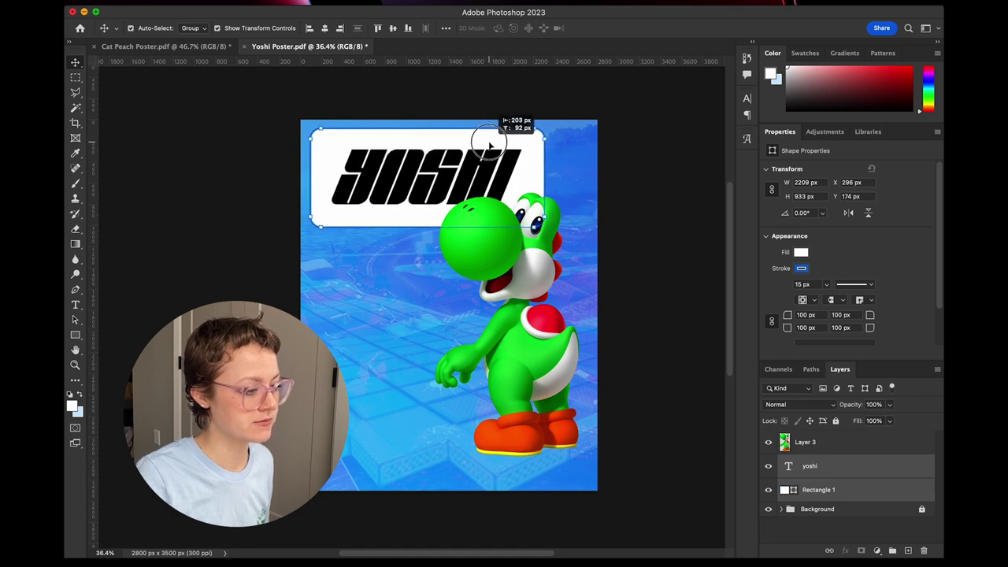
{"action": "left_click", "coordinate": [249, 124]}
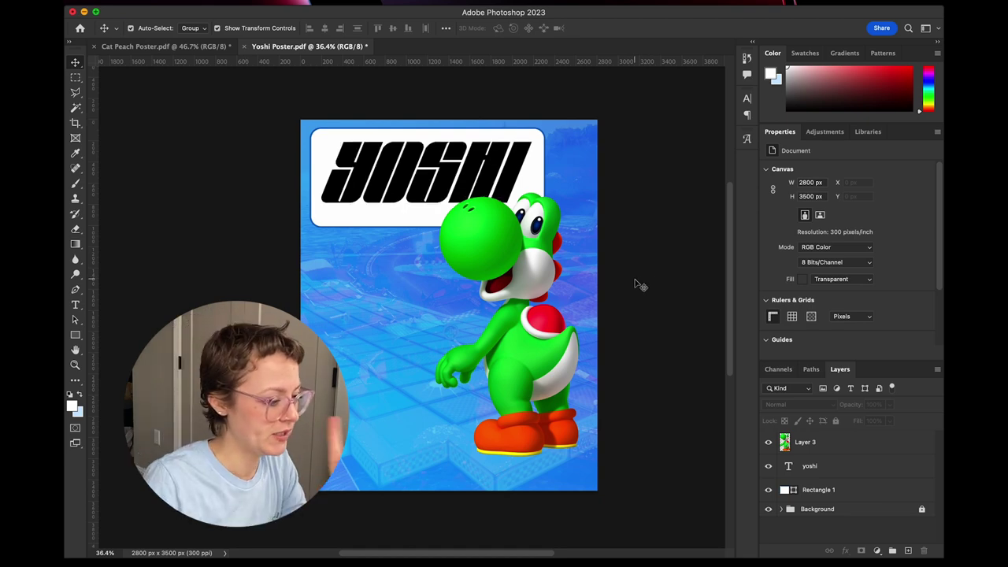
Copy the speed, acceleration and handling line from the Cat Peach poster into the Yoshi poster, just below the title inside the white box.
{"action": "left_click", "coordinate": [168, 47]}
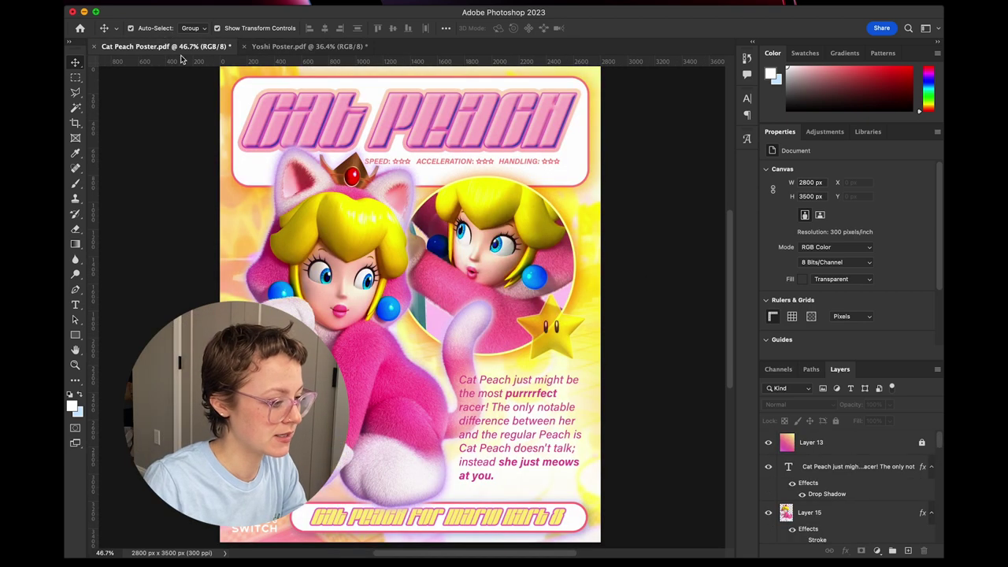
{"action": "left_click", "coordinate": [466, 169]}
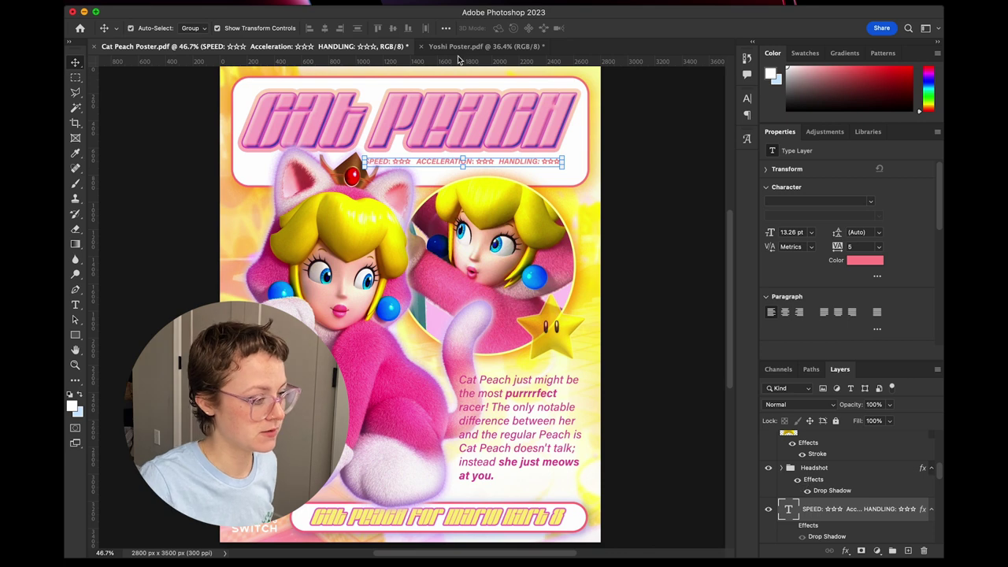
{"action": "left_click_drag", "start_coordinate": [459, 60], "coordinate": [361, 216]}
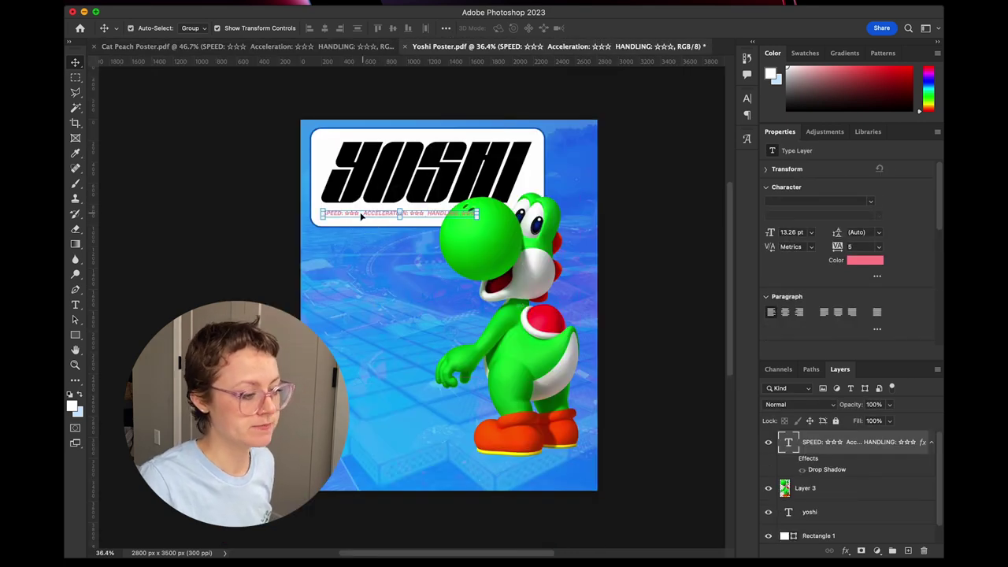
{"action": "scroll", "coordinate": [442, 199], "scroll_direction": "up", "scroll_amount": 4}
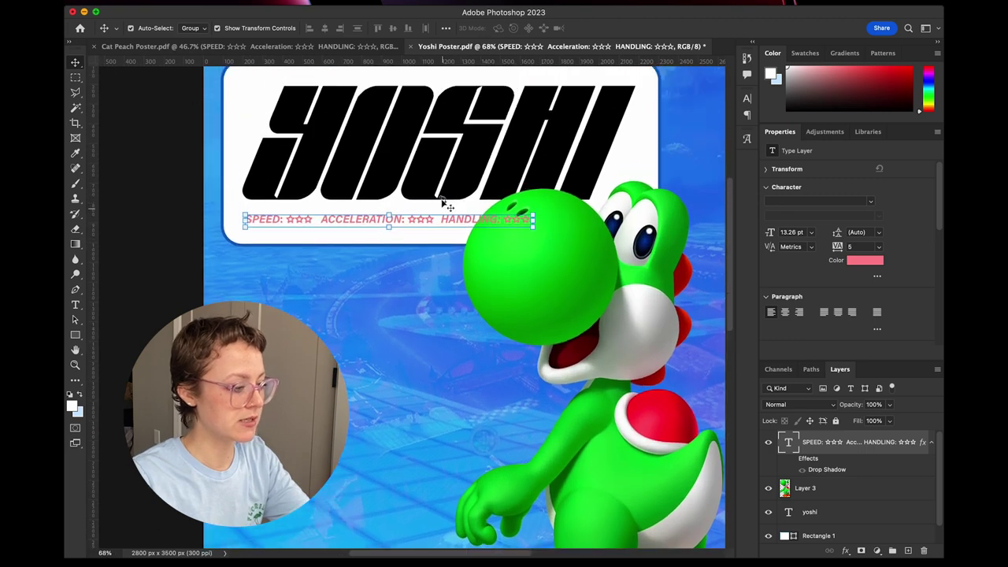
{"action": "left_click", "coordinate": [76, 305]}
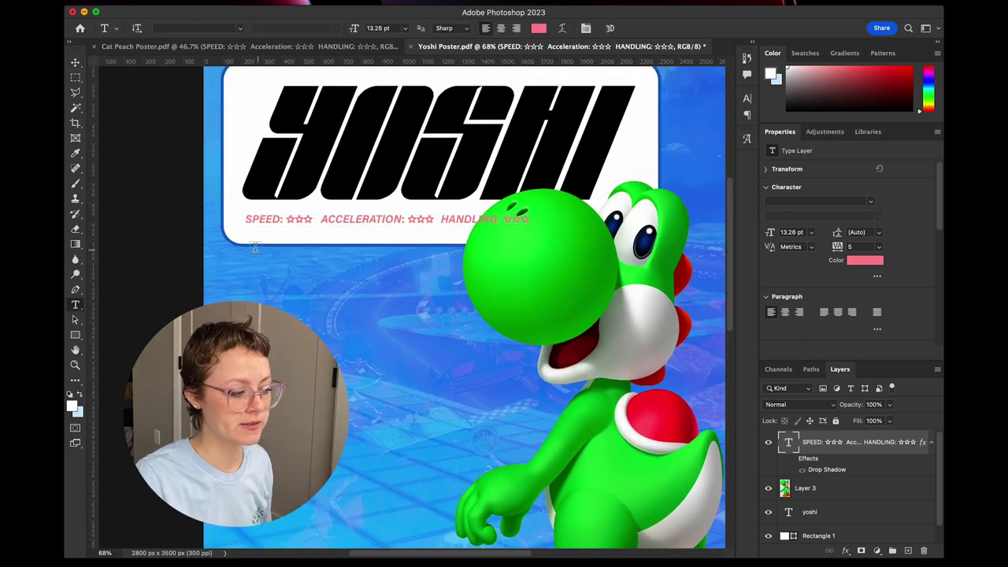
{"action": "left_click_drag", "start_coordinate": [255, 247], "coordinate": [480, 340]}
{"action": "type", "text": "sdhksjdhfk"}
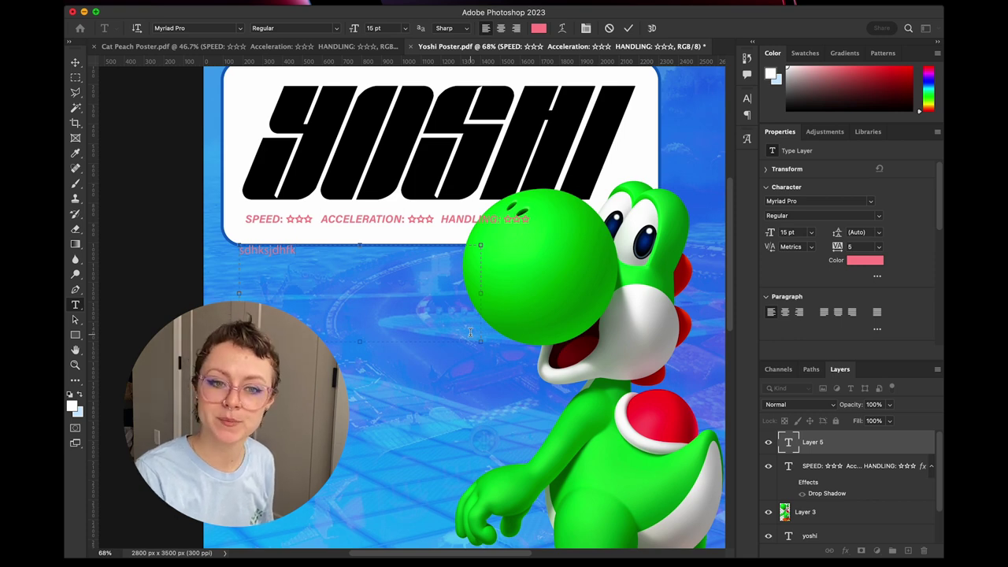
{"action": "key", "text": "Escape"}
{"action": "key", "text": "v"}
{"action": "scroll", "coordinate": [470, 332], "scroll_direction": "down", "scroll_amount": 3}
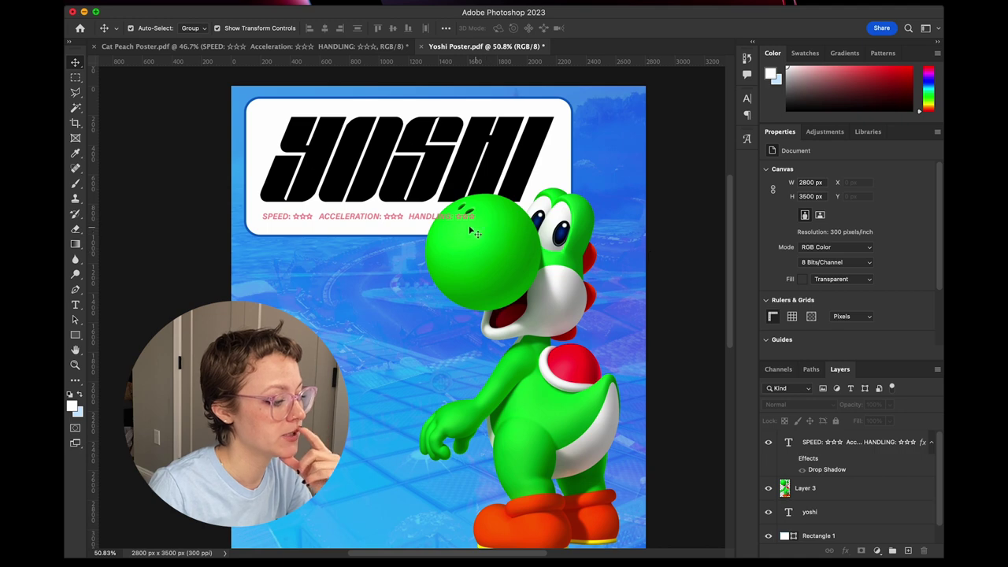
Nudge the Yoshi character slightly down and to the right so it covers less of the title box.
{"action": "left_click", "coordinate": [504, 249]}
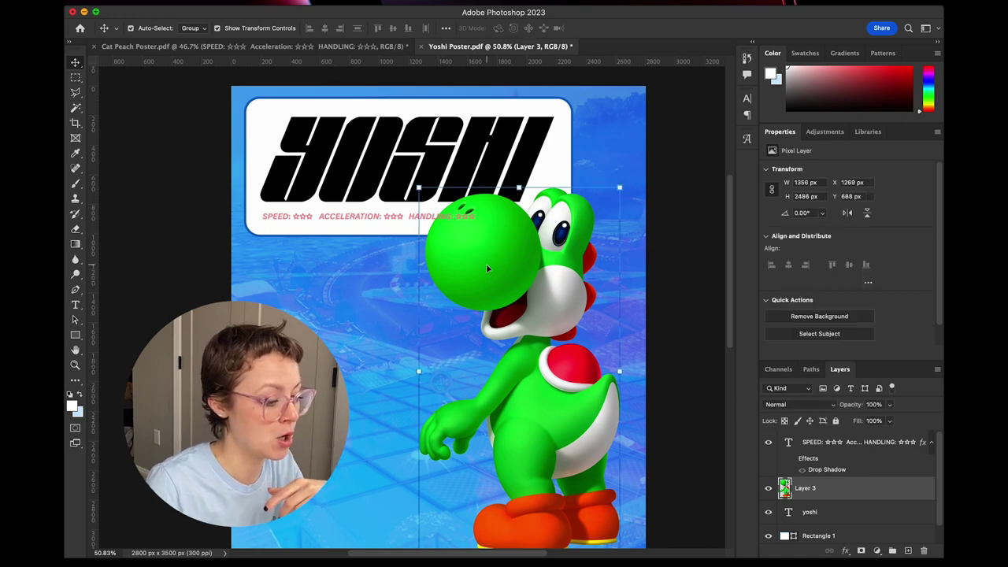
{"action": "left_click", "coordinate": [665, 267]}
{"action": "scroll", "coordinate": [667, 268], "scroll_direction": "down", "scroll_amount": 2}
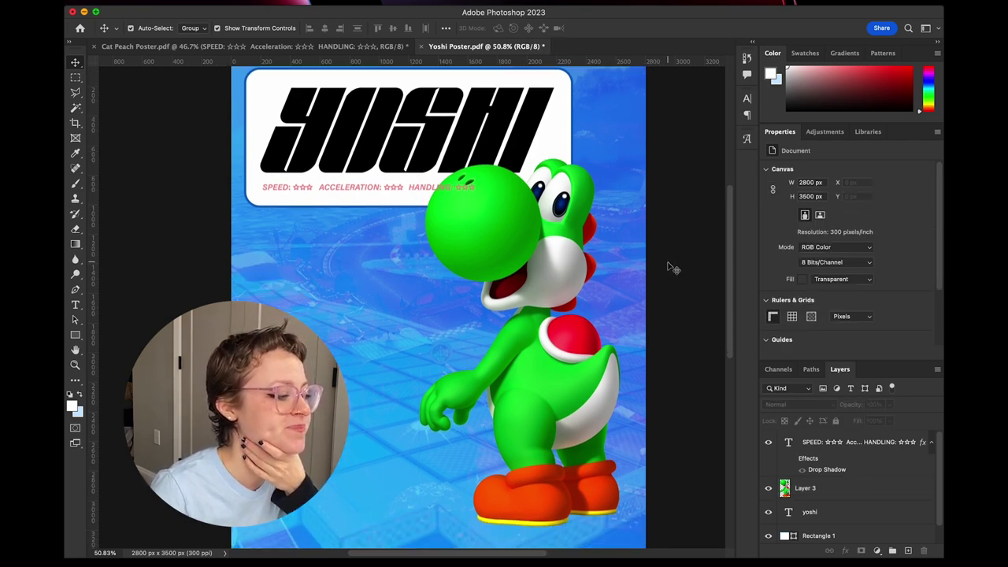
{"action": "scroll", "coordinate": [667, 268], "scroll_direction": "down", "scroll_amount": 2}
{"action": "left_click", "coordinate": [519, 260]}
{"action": "left_click_drag", "start_coordinate": [523, 255], "coordinate": [540, 285]}
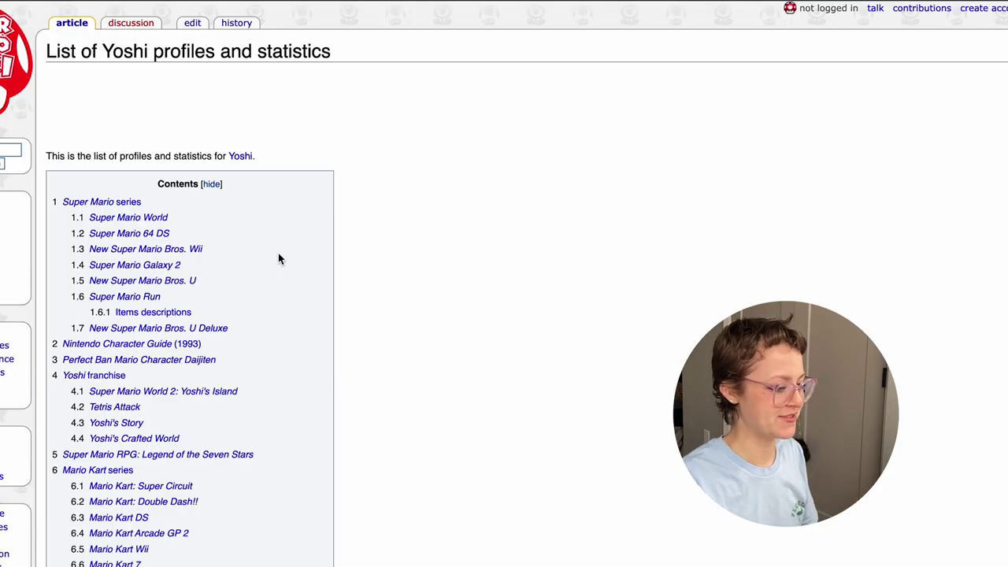
Examine Yoshi's speed, acceleration and handling stats in the Mario Kart 7, Arcade GP DX and Mario Kart 8 sections of the wiki page.
{"action": "scroll", "coordinate": [275, 264], "scroll_direction": "down", "scroll_amount": 3}
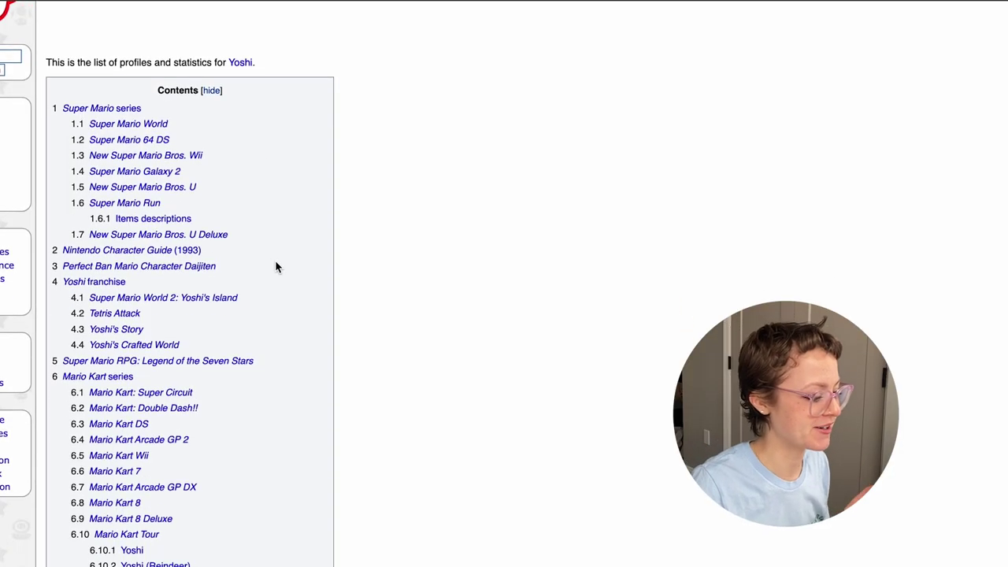
{"action": "left_click", "coordinate": [118, 468]}
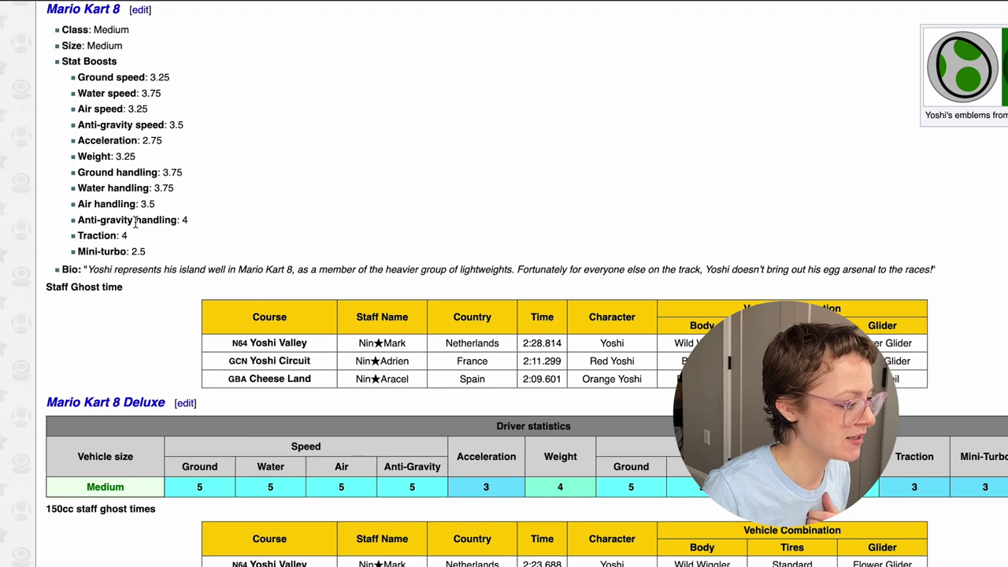
{"action": "scroll", "coordinate": [132, 157], "scroll_direction": "up", "scroll_amount": 2}
{"action": "scroll", "coordinate": [126, 98], "scroll_direction": "up", "scroll_amount": 1}
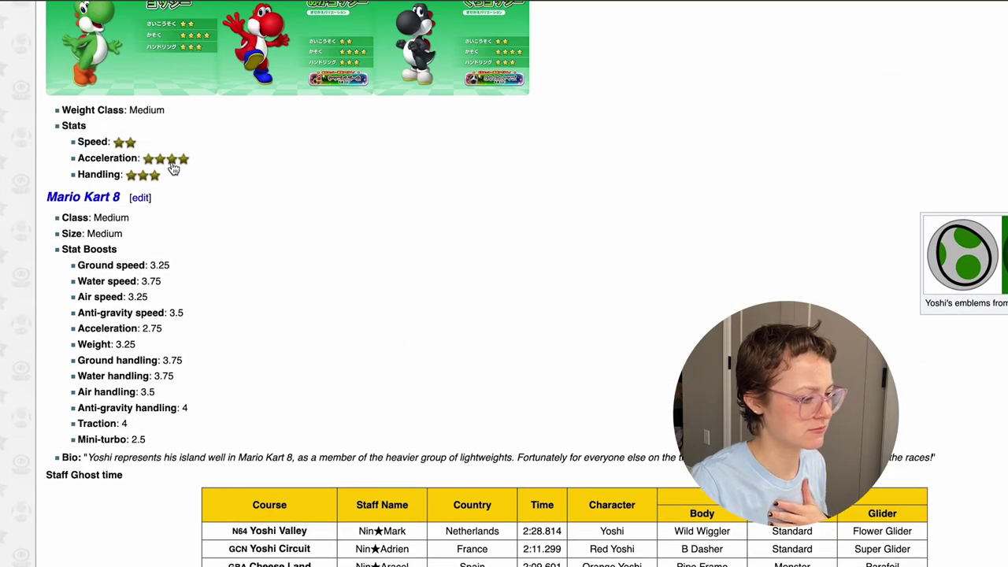
{"action": "scroll", "coordinate": [126, 142], "scroll_direction": "up", "scroll_amount": 5}
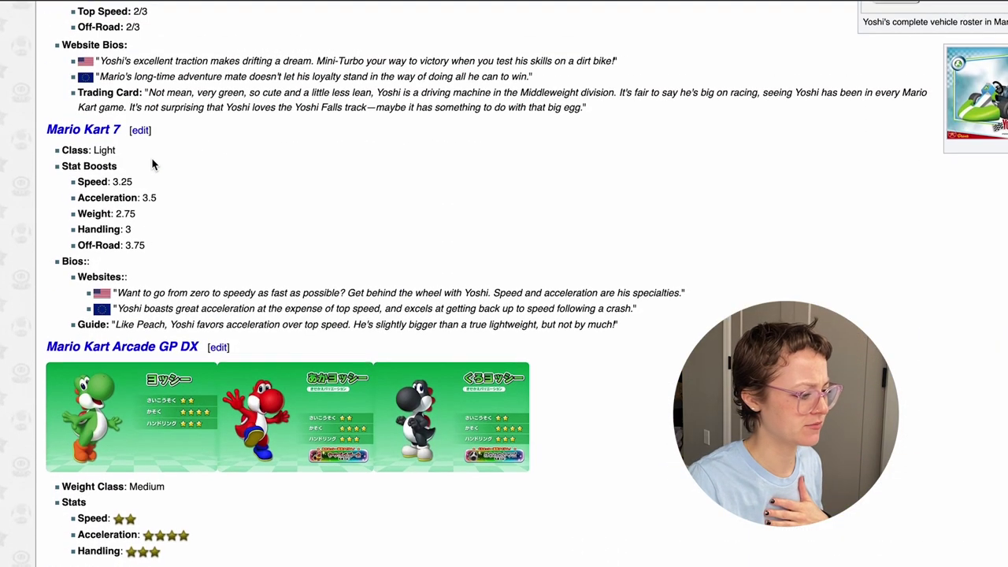
{"action": "scroll", "coordinate": [55, 299], "scroll_direction": "down", "scroll_amount": 1}
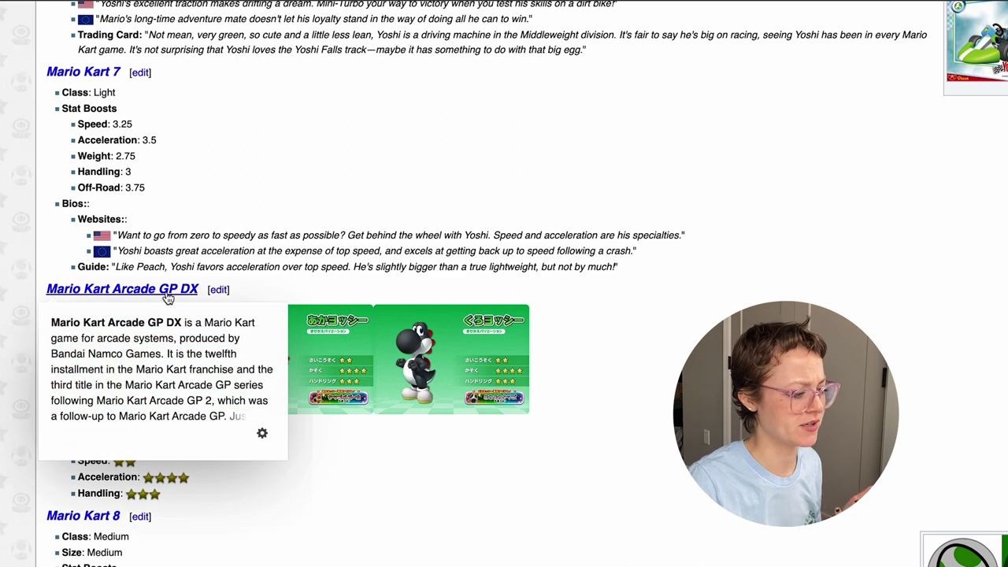
{"action": "scroll", "coordinate": [197, 291], "scroll_direction": "down", "scroll_amount": 2}
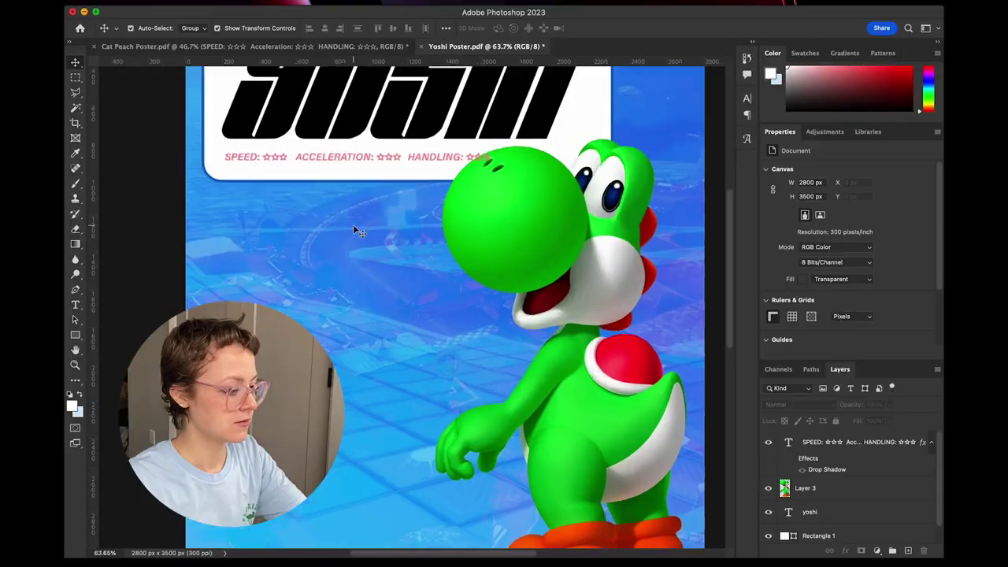
Reduce the speed rating in the stats line under the Yoshi title to two stars.
{"action": "scroll", "coordinate": [353, 229], "scroll_direction": "up", "scroll_amount": 5}
{"action": "left_click", "coordinate": [366, 254]}
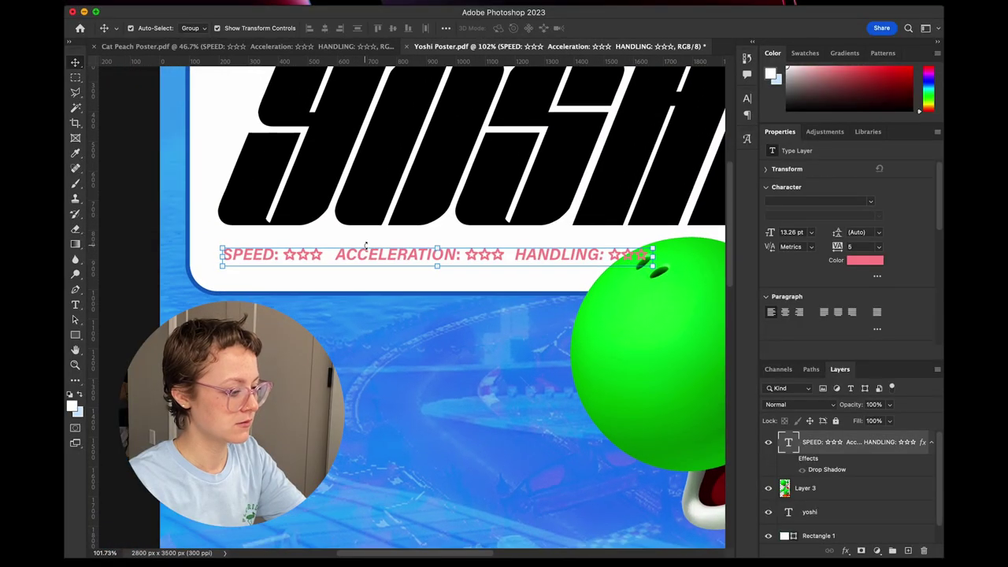
{"action": "scroll", "coordinate": [365, 242], "scroll_direction": "up", "scroll_amount": 4}
{"action": "double_click", "coordinate": [354, 236]}
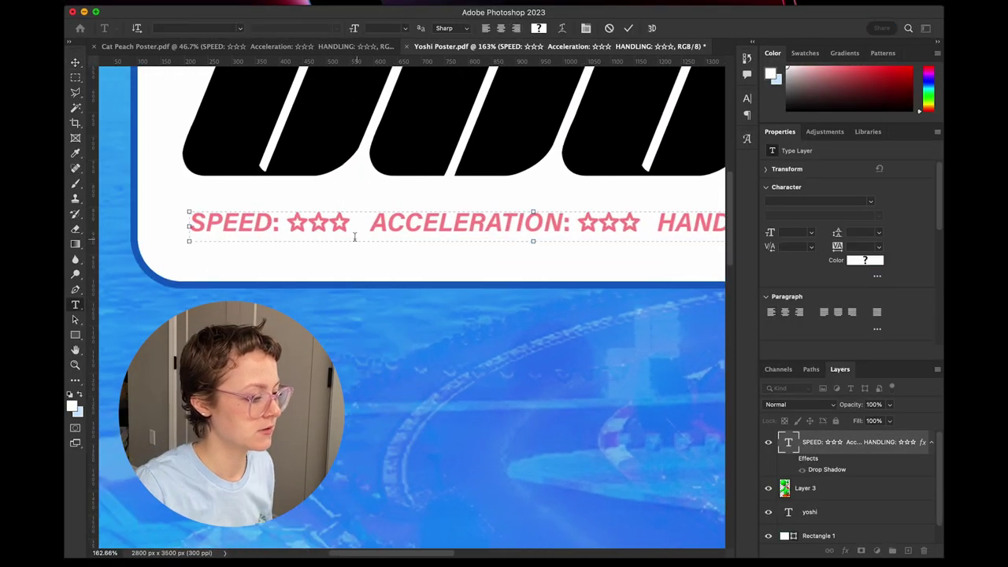
{"action": "key", "text": "super+a"}
{"action": "left_click", "coordinate": [348, 221]}
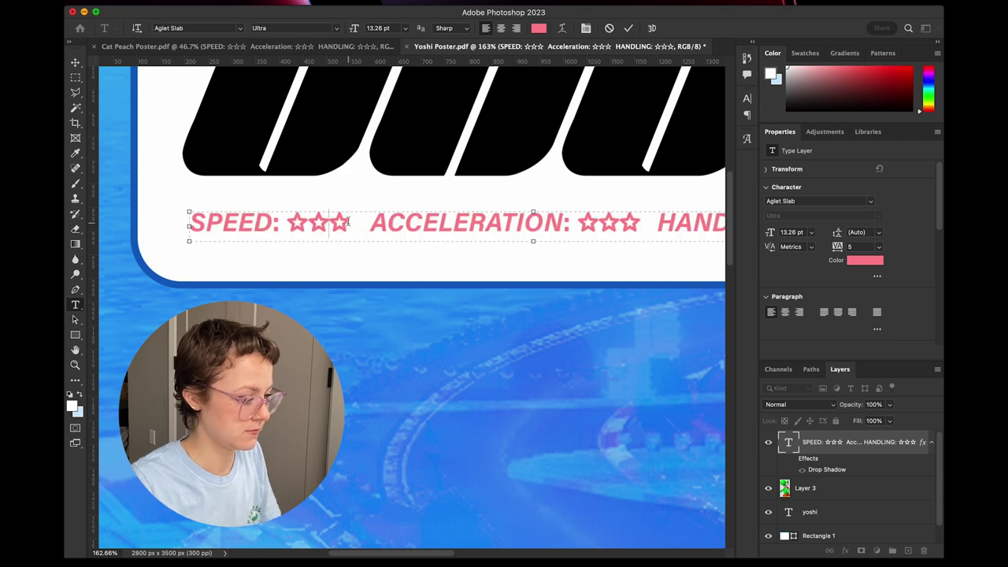
{"action": "key", "text": "BackSpace"}
Raise the acceleration rating in the stats line to four stars.
{"action": "scroll", "coordinate": [433, 224], "scroll_direction": "right", "scroll_amount": 3}
{"action": "left_click", "coordinate": [520, 223]}
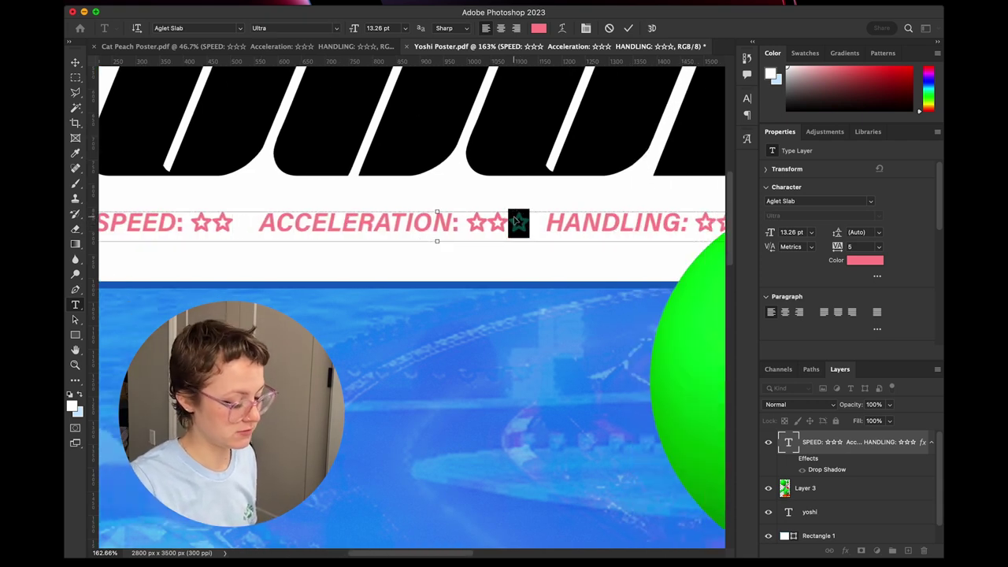
{"action": "key", "text": "Right"}
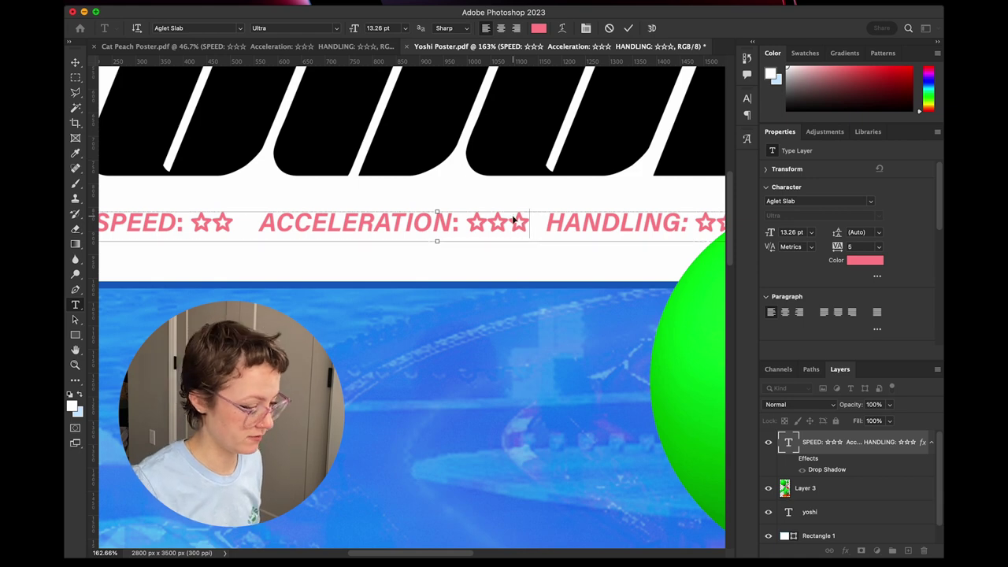
{"action": "type", "text": "☆"}
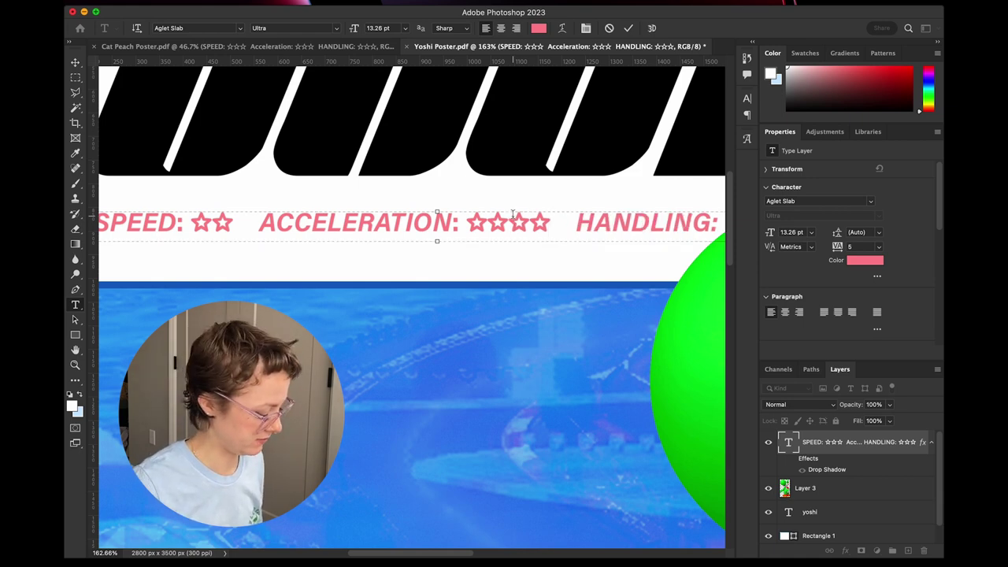
Widen the stats text box so the three handling stars fit on the same line, and finish editing the text.
{"action": "scroll", "coordinate": [477, 240], "scroll_direction": "right", "scroll_amount": 4}
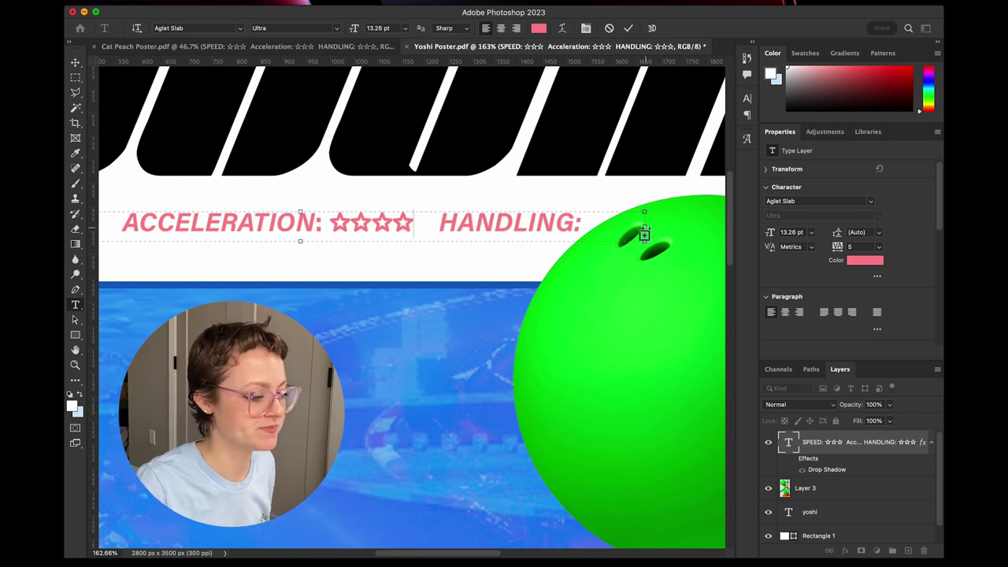
{"action": "left_click", "coordinate": [644, 234]}
{"action": "type", "text": "☆☆☆"}
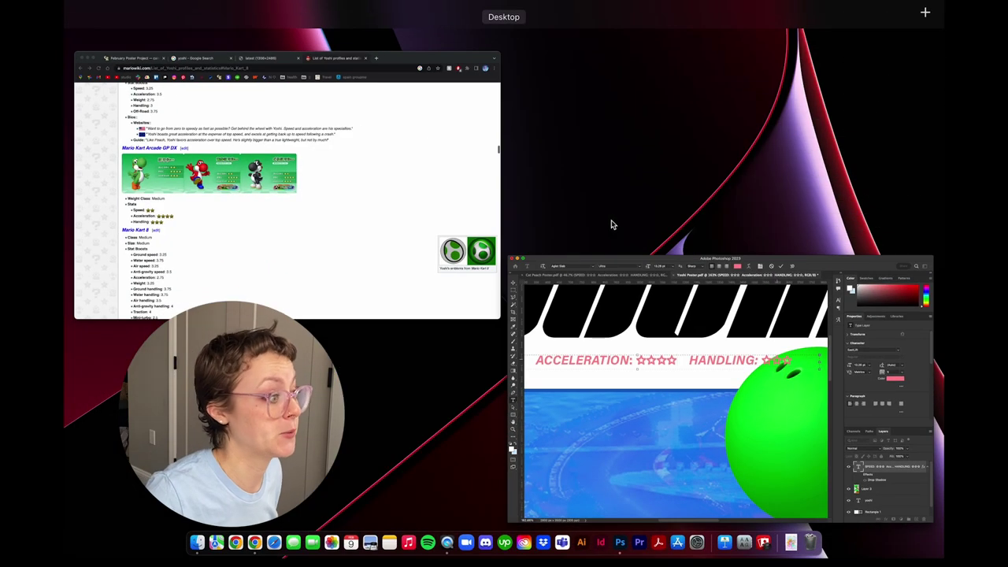
{"action": "key", "text": "Escape"}
{"action": "key", "text": "v"}
{"action": "scroll", "coordinate": [432, 235], "scroll_direction": "down", "scroll_amount": 5}
{"action": "scroll", "coordinate": [431, 235], "scroll_direction": "down", "scroll_amount": 2}
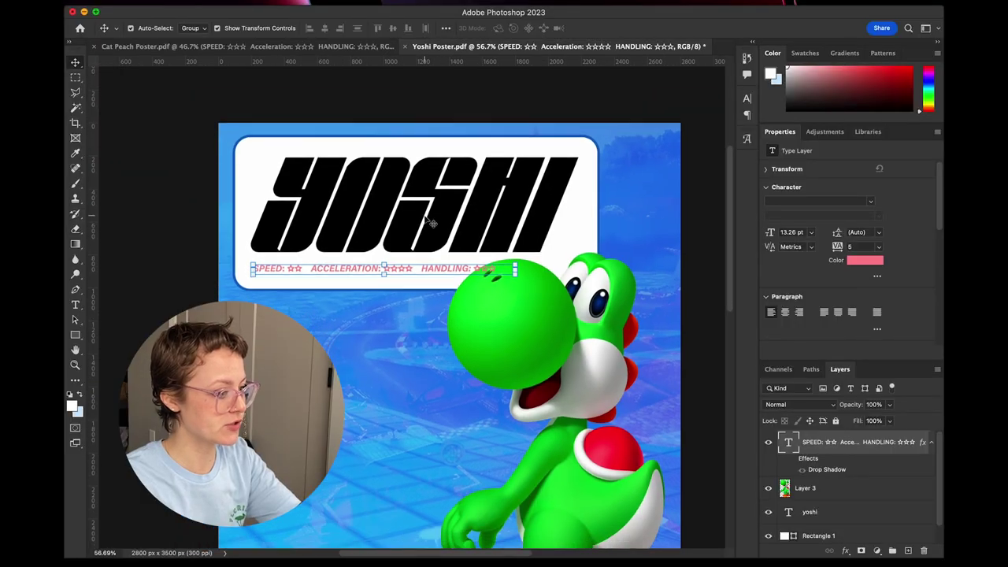
{"action": "left_click", "coordinate": [405, 268]}
{"action": "scroll", "coordinate": [517, 280], "scroll_direction": "down", "scroll_amount": 2}
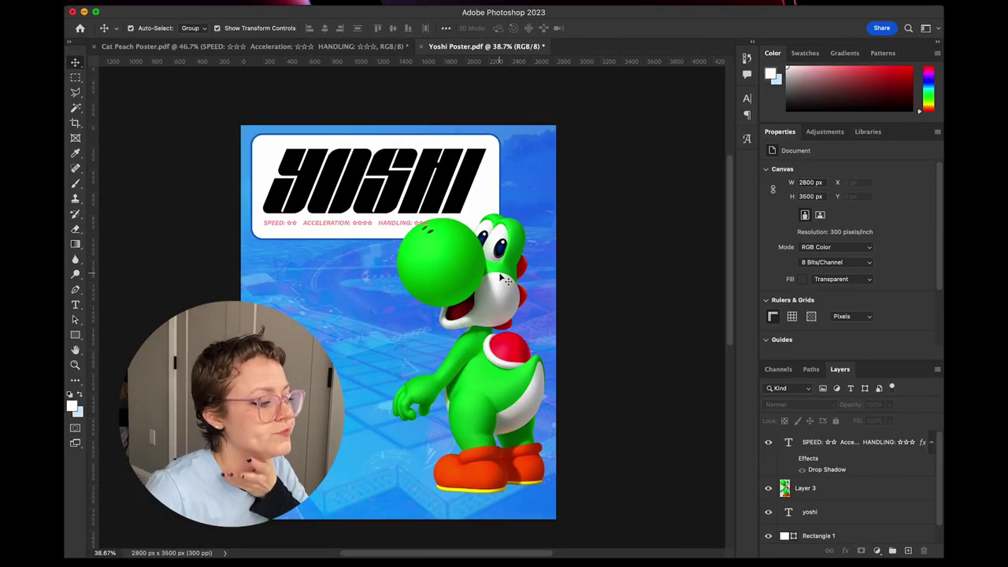
Move the Yoshi character's layer above the stats text layer.
{"action": "left_click", "coordinate": [506, 280]}
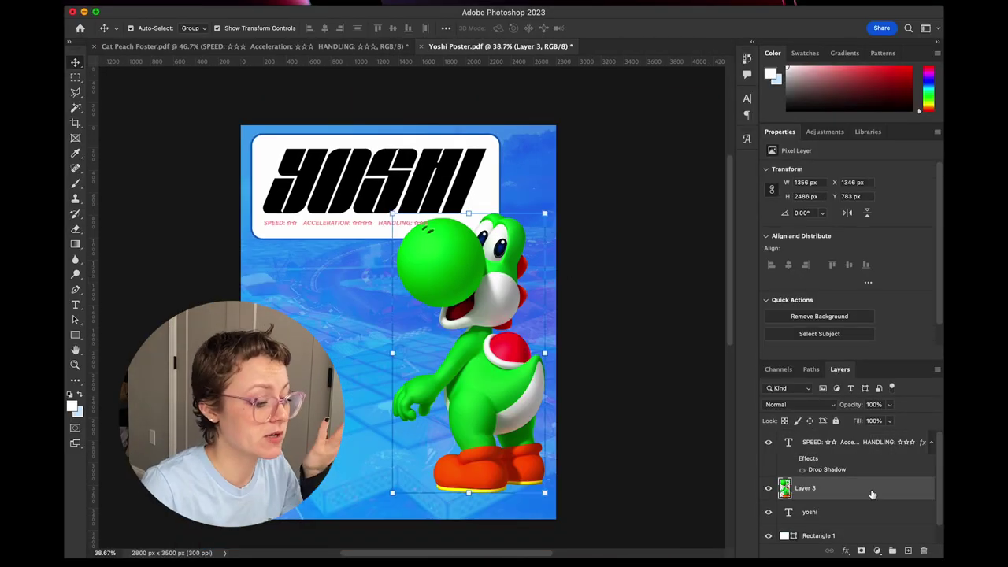
{"action": "left_click_drag", "start_coordinate": [866, 492], "coordinate": [844, 445]}
{"action": "left_click", "coordinate": [667, 416]}
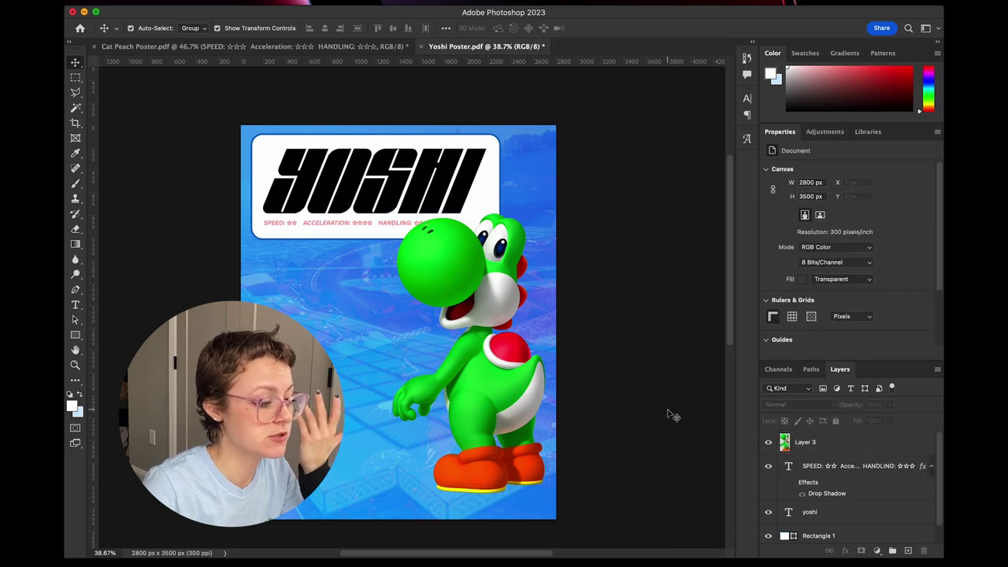
Move the Yoshi character up and slightly to the left, and scale it to 98.74%.
{"action": "scroll", "coordinate": [658, 424], "scroll_direction": "right", "scroll_amount": 3}
{"action": "scroll", "coordinate": [630, 417], "scroll_direction": "left", "scroll_amount": 8}
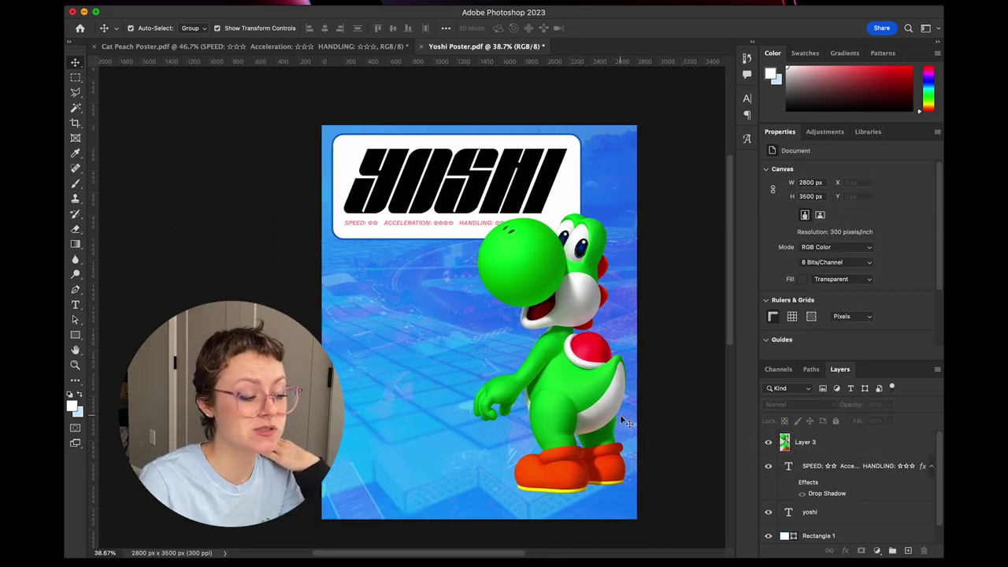
{"action": "scroll", "coordinate": [622, 422], "scroll_direction": "right", "scroll_amount": 2}
{"action": "left_click_drag", "start_coordinate": [560, 404], "coordinate": [524, 257]}
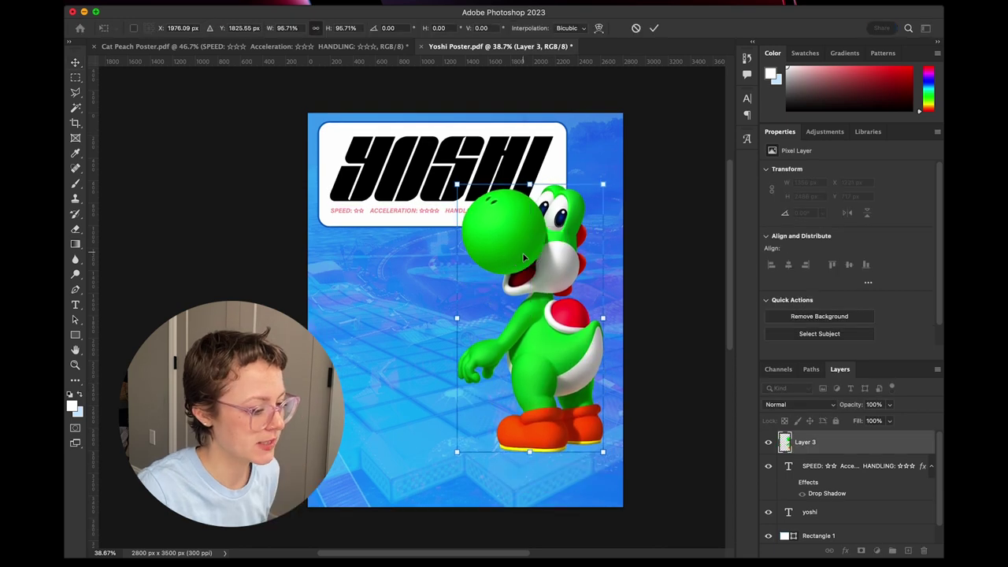
{"action": "left_click_drag", "start_coordinate": [603, 454], "coordinate": [606, 460]}
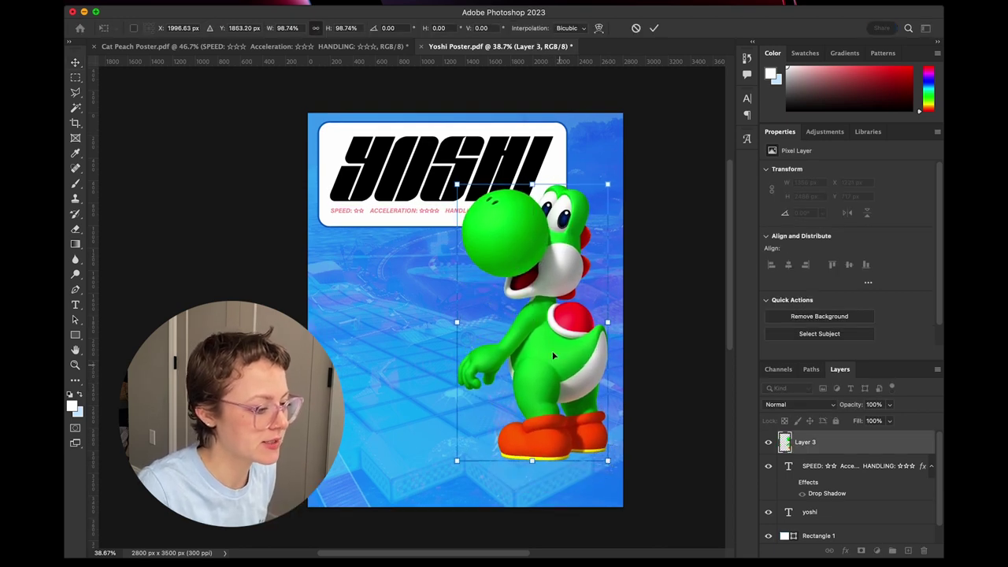
{"action": "key", "text": "Return"}
Extend the white title box downward to a height of 1067.83 px.
{"action": "left_click", "coordinate": [441, 220]}
{"action": "left_click_drag", "start_coordinate": [442, 227], "coordinate": [445, 243]}
{"action": "key", "text": "Return"}
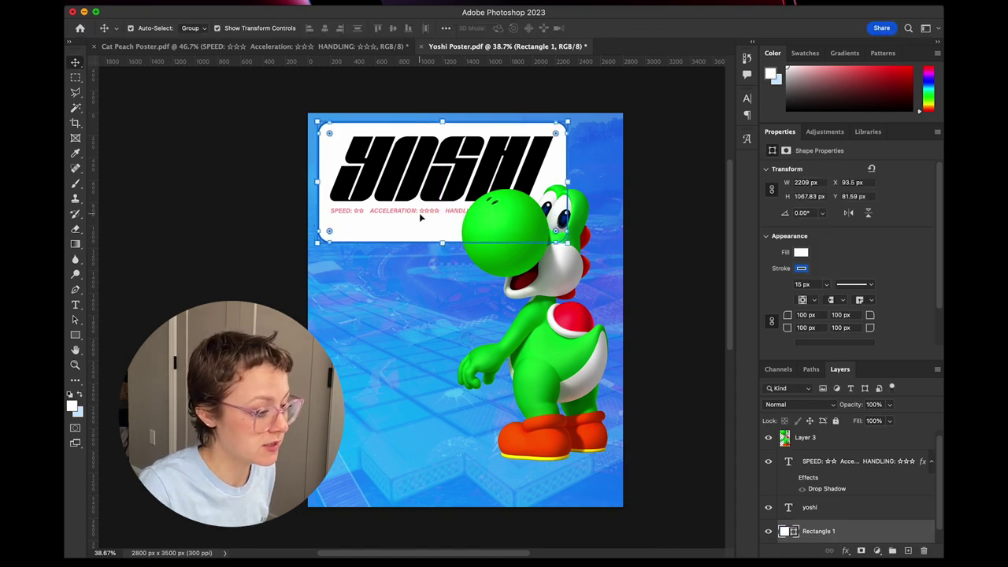
Break the stats text after the speed rating so acceleration starts on a second line.
{"action": "left_click", "coordinate": [863, 466]}
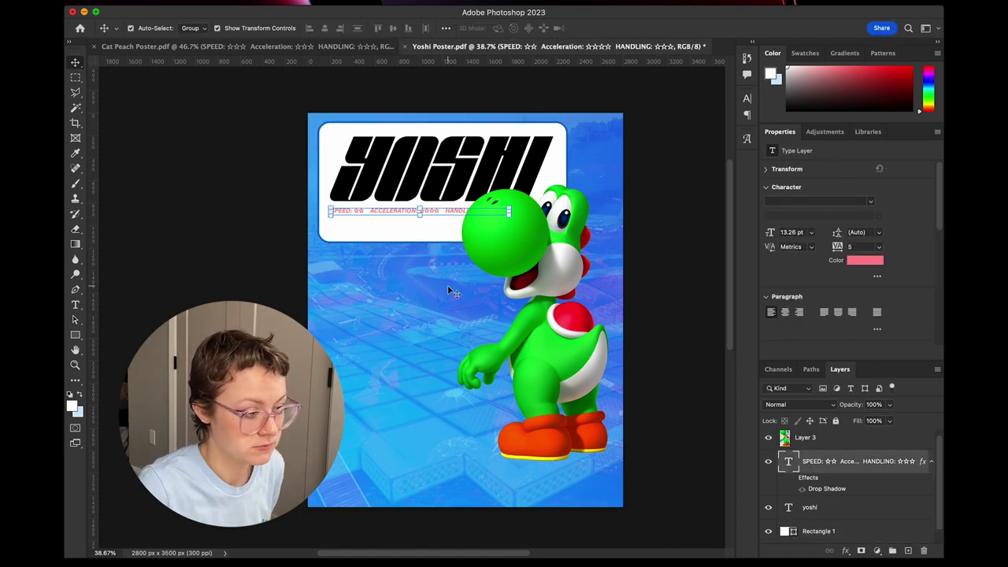
{"action": "scroll", "coordinate": [428, 221], "scroll_direction": "up", "scroll_amount": 5}
{"action": "scroll", "coordinate": [430, 223], "scroll_direction": "up", "scroll_amount": 3}
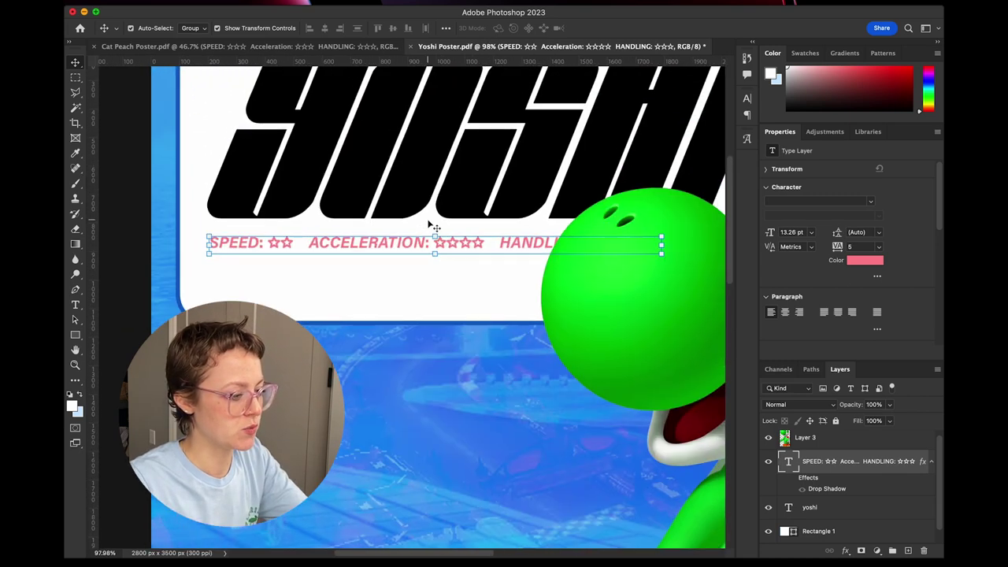
{"action": "double_click", "coordinate": [383, 241]}
{"action": "left_click", "coordinate": [344, 243]}
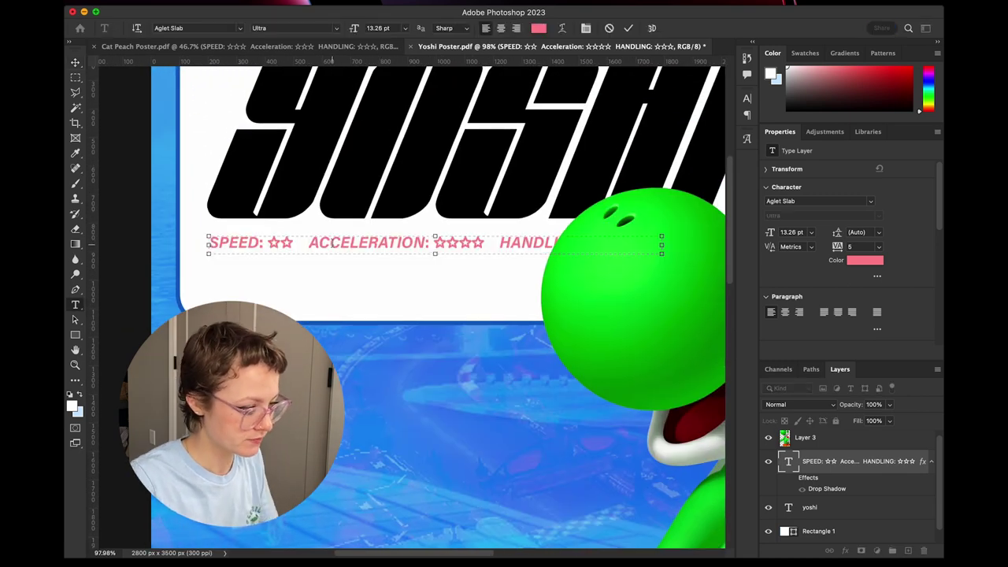
{"action": "key", "text": "BackSpace"}
{"action": "key", "text": "BackSpace"}
{"action": "key", "text": "Return"}
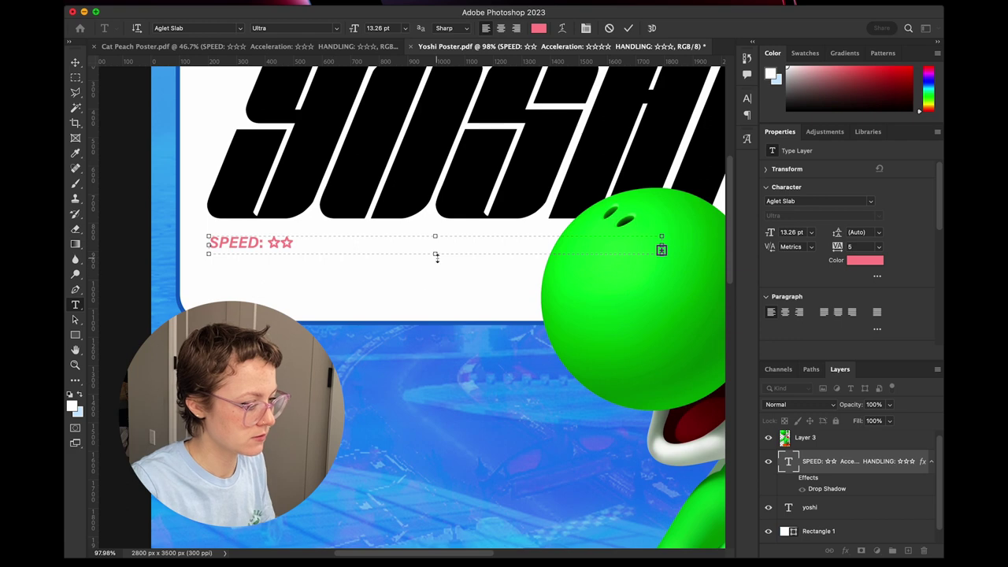
Extend the stats text box downward and put the handling rating on its own third line.
{"action": "left_click_drag", "start_coordinate": [436, 256], "coordinate": [435, 291]}
{"action": "key", "text": "BackSpace"}
{"action": "key", "text": "BackSpace"}
{"action": "key", "text": "BackSpace"}
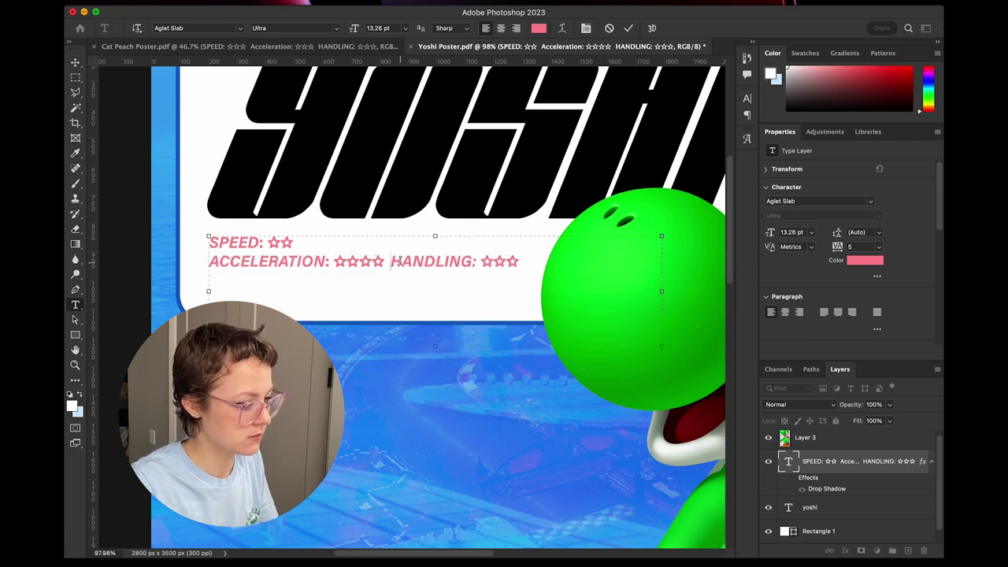
{"action": "key", "text": "Return"}
{"action": "key", "text": "super+Return"}
{"action": "key", "text": "v"}
{"action": "scroll", "coordinate": [391, 277], "scroll_direction": "down", "scroll_amount": 3}
{"action": "scroll", "coordinate": [391, 277], "scroll_direction": "down", "scroll_amount": 2}
{"action": "left_click", "coordinate": [198, 265]}
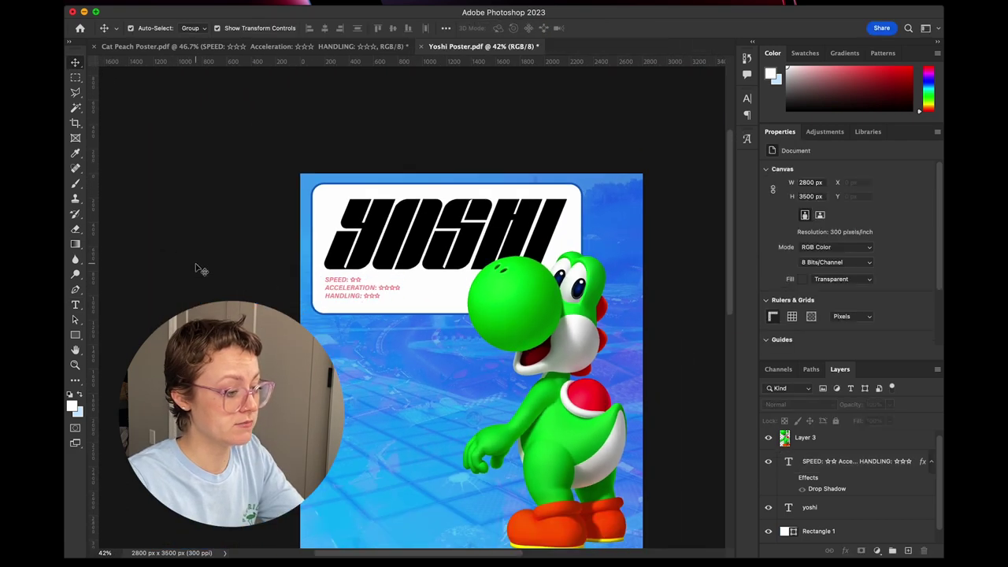
Nudge the three-line stats block slightly left under the Yoshi title.
{"action": "scroll", "coordinate": [589, 275], "scroll_direction": "up", "scroll_amount": 1}
{"action": "scroll", "coordinate": [636, 296], "scroll_direction": "down", "scroll_amount": 1}
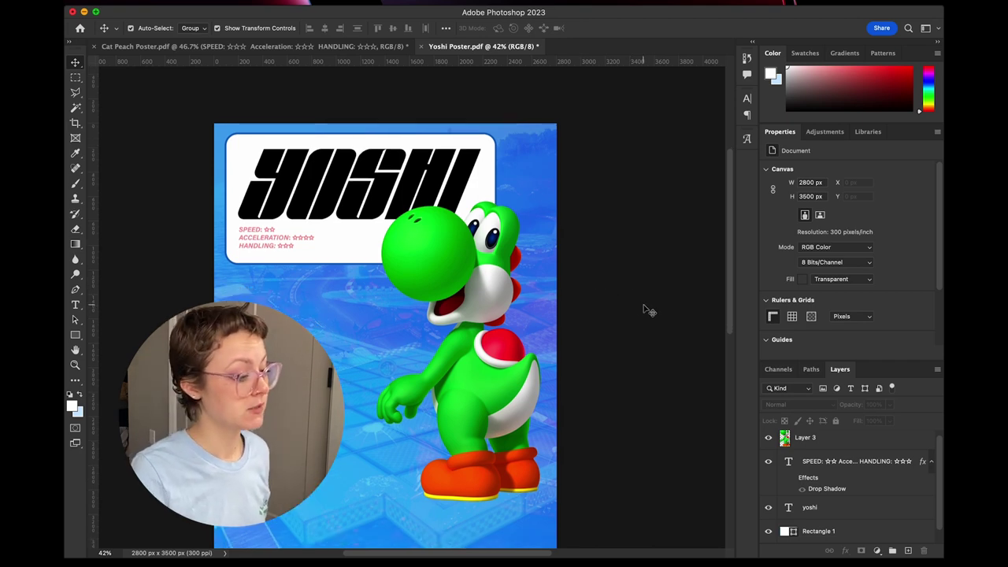
{"action": "left_click_drag", "start_coordinate": [306, 251], "coordinate": [302, 250]}
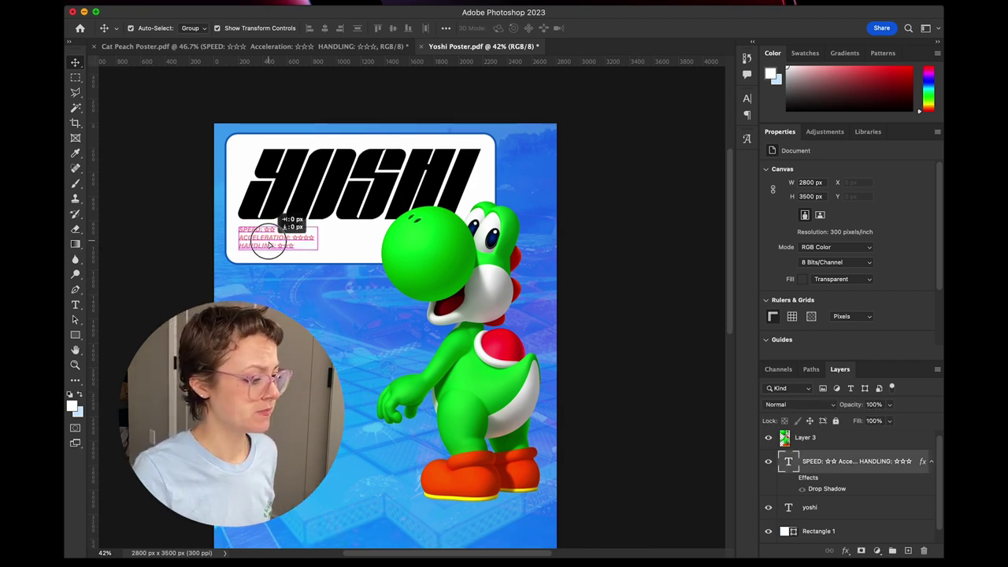
{"action": "left_click", "coordinate": [623, 281]}
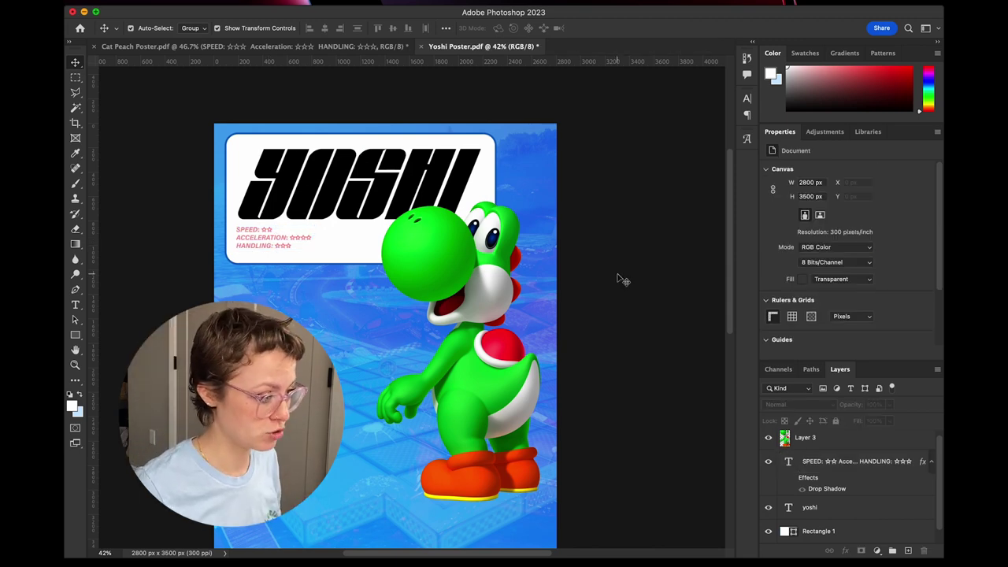
Recolor the yoshi title text blue, #398aef, after trying lighter cyan shades.
{"action": "left_click", "coordinate": [842, 514]}
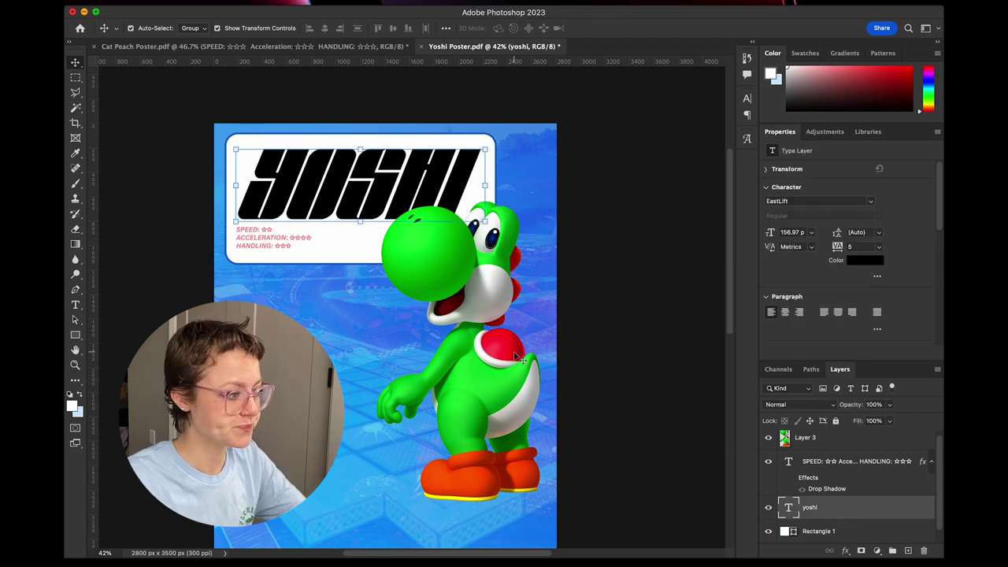
{"action": "scroll", "coordinate": [517, 356], "scroll_direction": "up", "scroll_amount": 2}
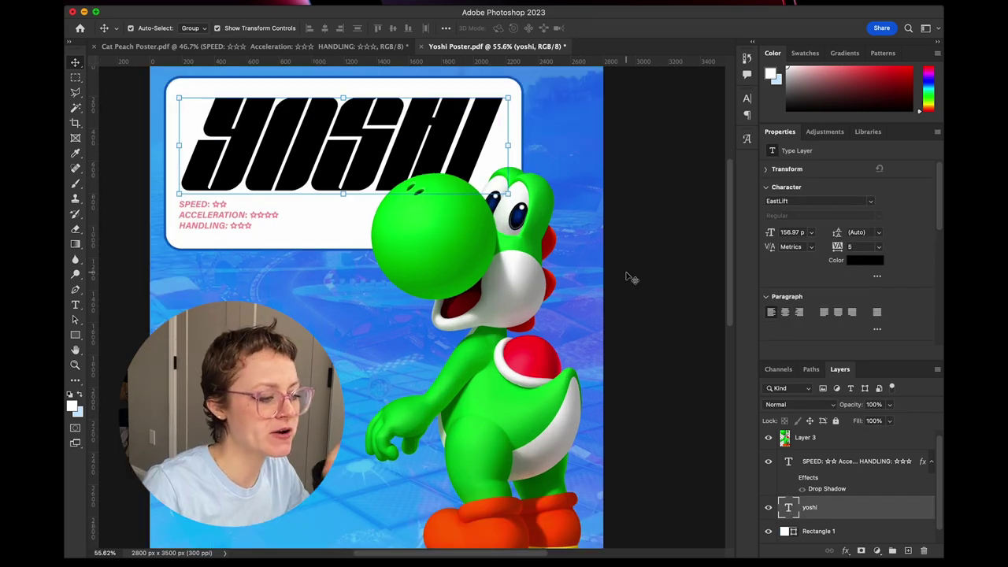
{"action": "left_click", "coordinate": [863, 260]}
{"action": "left_click", "coordinate": [779, 255]}
{"action": "left_click", "coordinate": [698, 182]}
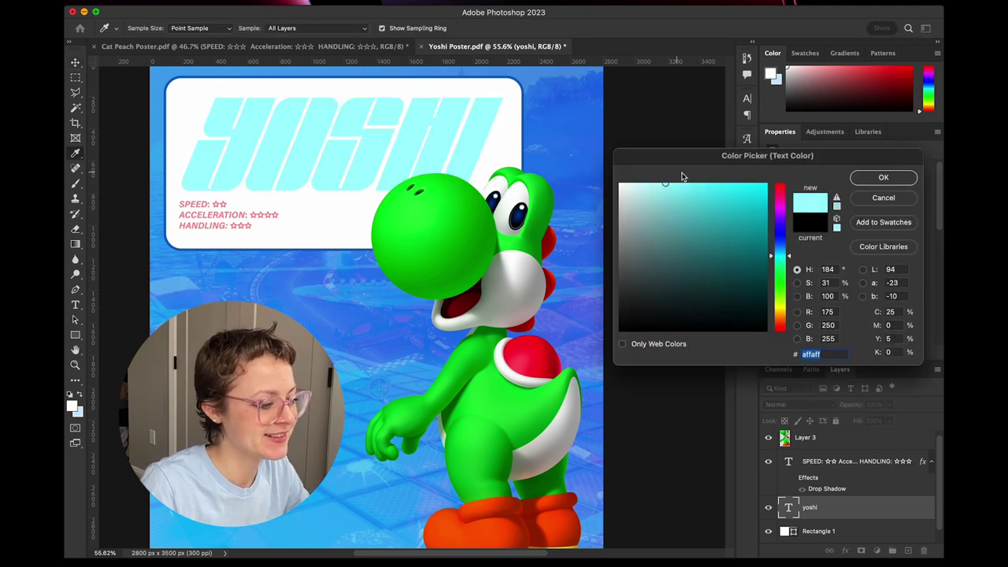
{"action": "left_click", "coordinate": [724, 196]}
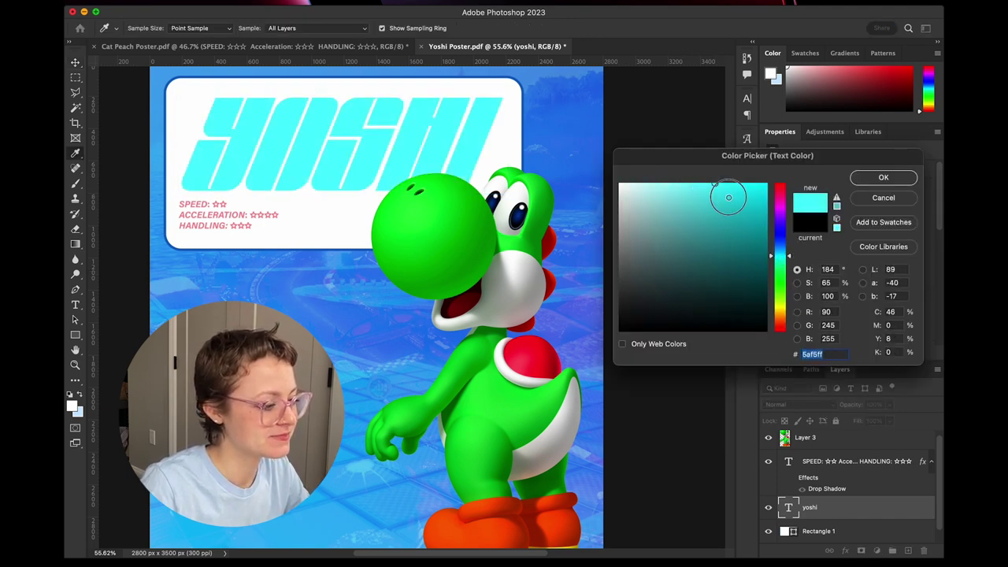
{"action": "left_click", "coordinate": [559, 153]}
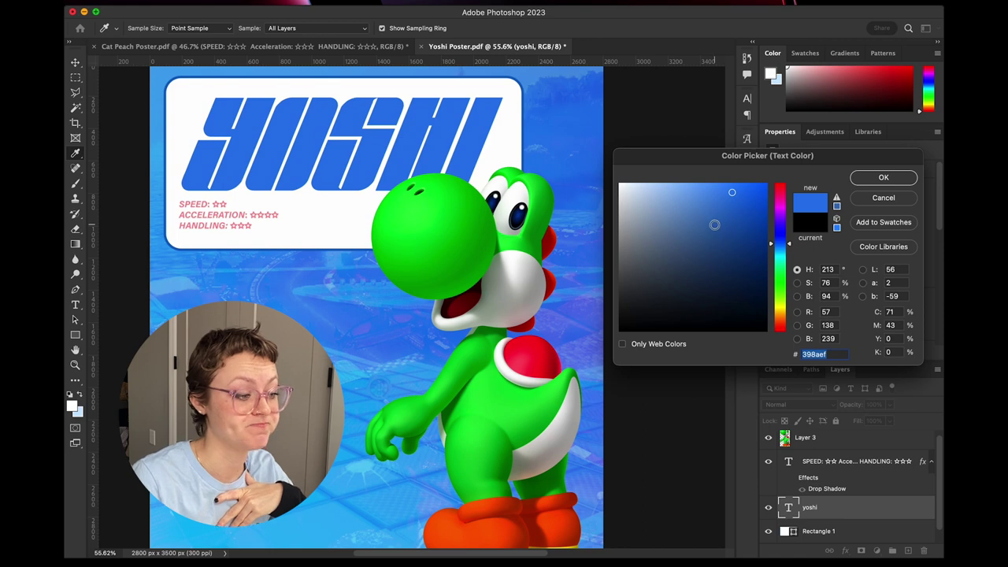
{"action": "left_click", "coordinate": [882, 180]}
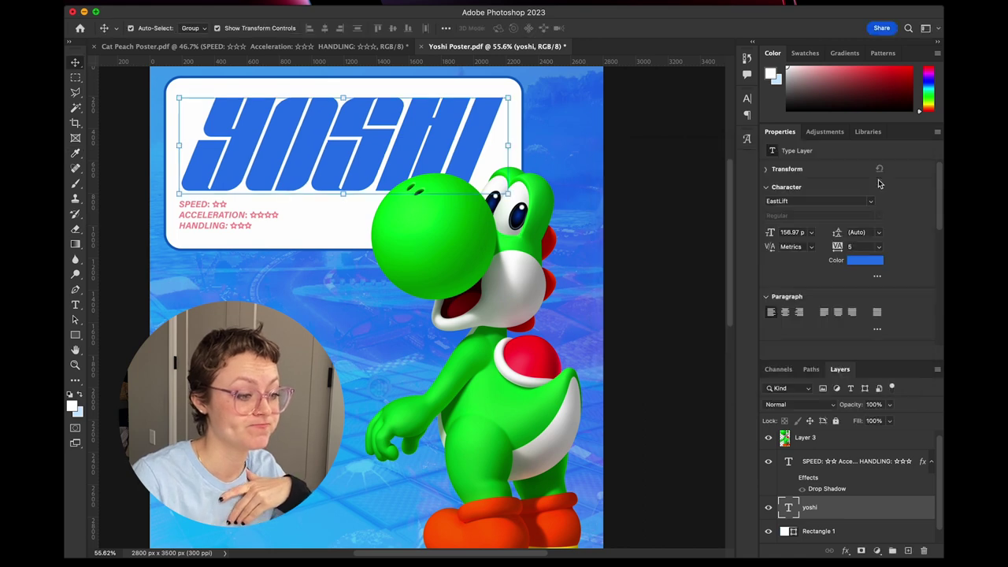
{"action": "left_click", "coordinate": [635, 197]}
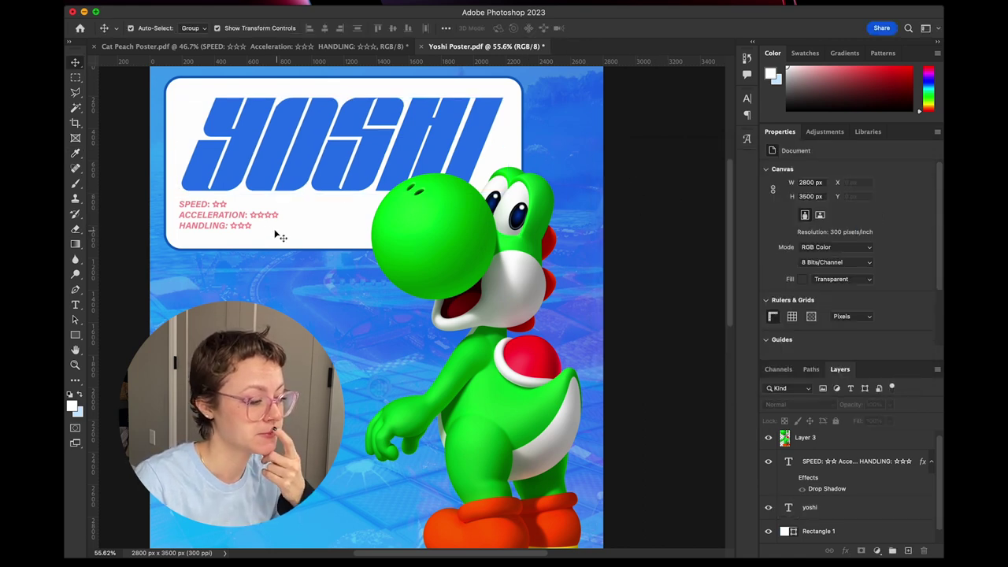
Recolor the three-line stats text from pink to dark blue, #1233b0.
{"action": "left_click", "coordinate": [233, 213]}
{"action": "left_click", "coordinate": [863, 262]}
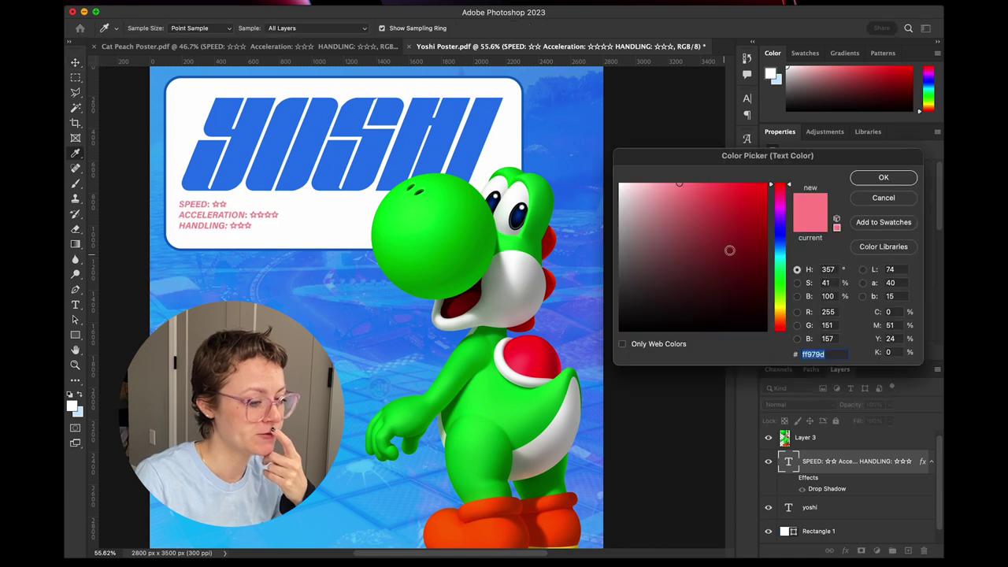
{"action": "left_click", "coordinate": [779, 236]}
{"action": "left_click_drag", "start_coordinate": [745, 225], "coordinate": [750, 217]}
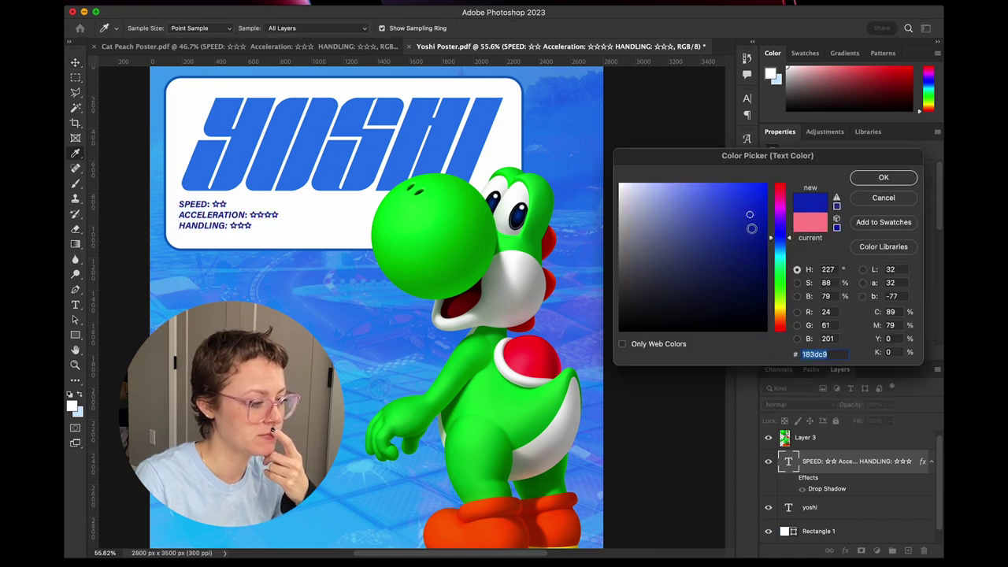
{"action": "left_click", "coordinate": [751, 228]}
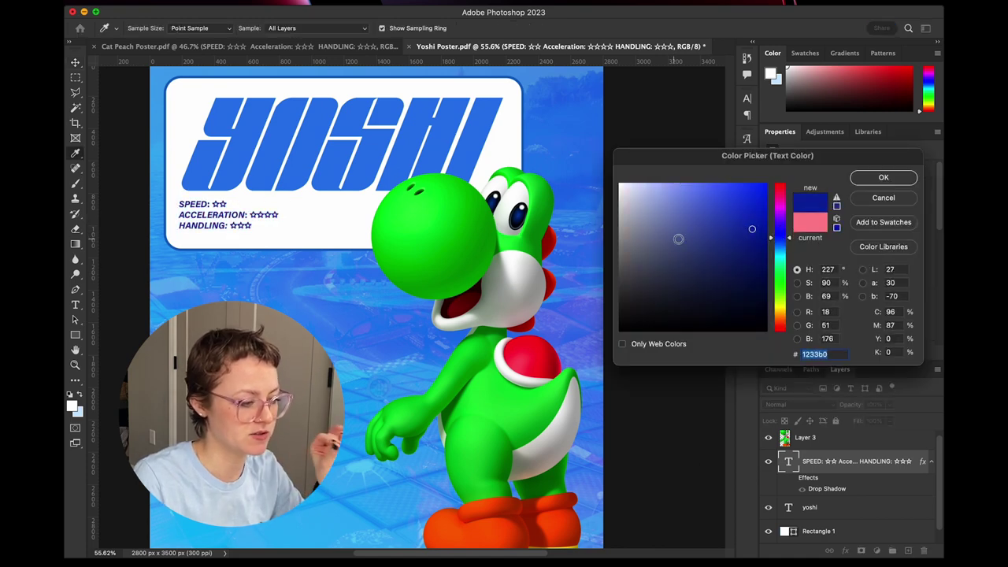
{"action": "key", "text": "Return"}
{"action": "left_click", "coordinate": [689, 177]}
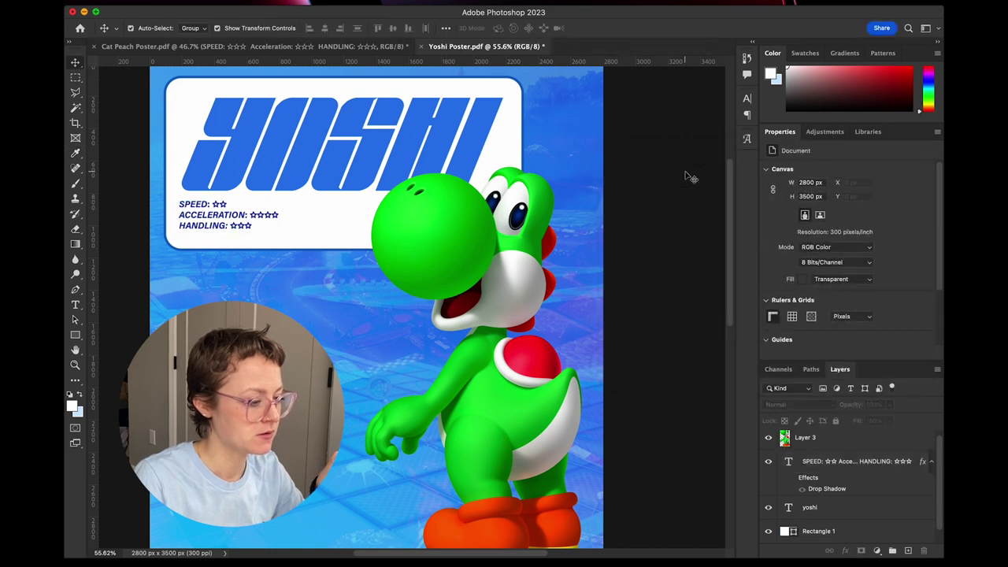
Recolor the yoshi title text navy, #003b8c, sampled from the character's eye, after trying sampled green, brighter blue and red.
{"action": "scroll", "coordinate": [664, 207], "scroll_direction": "left", "scroll_amount": 2}
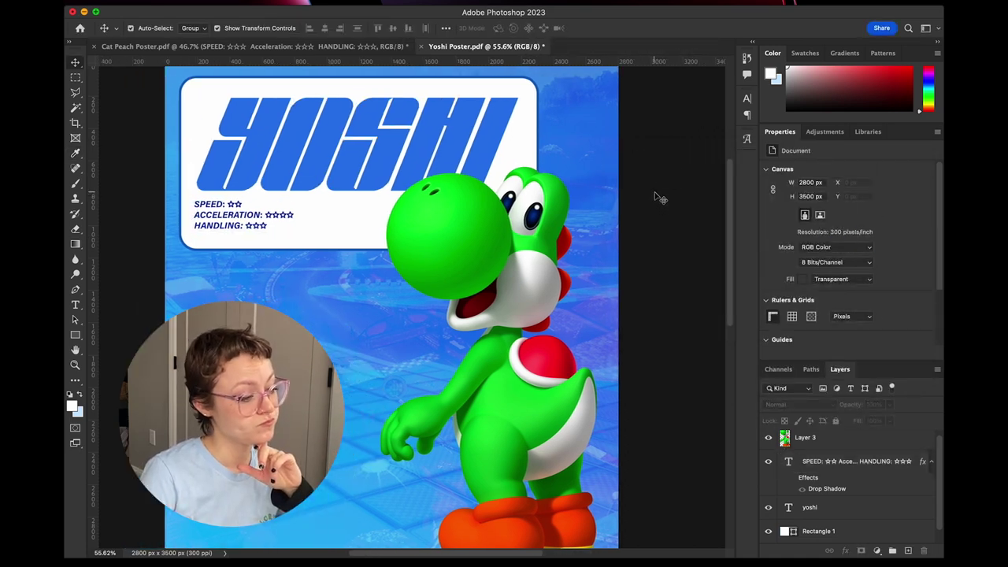
{"action": "scroll", "coordinate": [403, 228], "scroll_direction": "up", "scroll_amount": 2}
{"action": "scroll", "coordinate": [401, 222], "scroll_direction": "down", "scroll_amount": 3}
{"action": "scroll", "coordinate": [400, 222], "scroll_direction": "right", "scroll_amount": 1}
{"action": "left_click", "coordinate": [809, 507]}
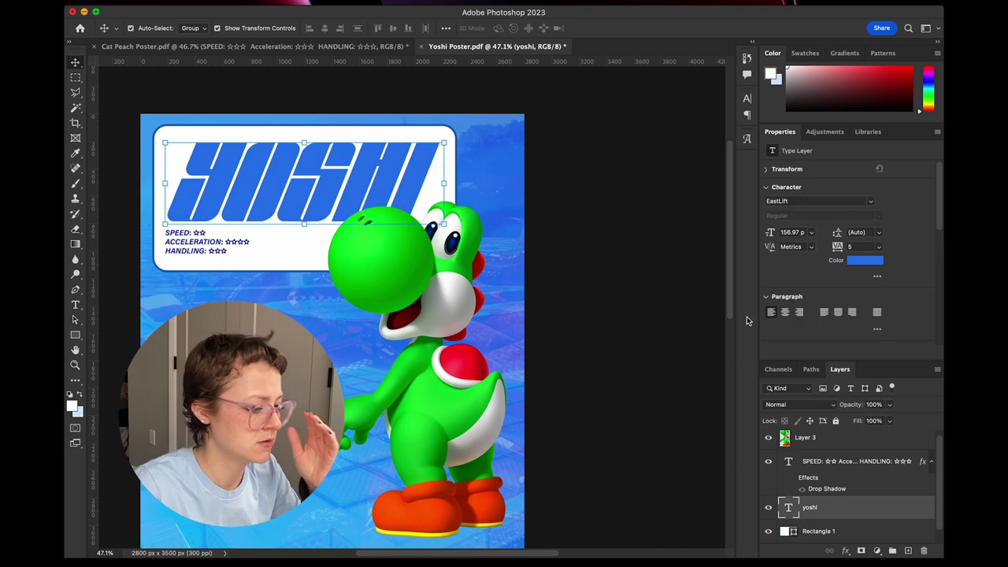
{"action": "left_click", "coordinate": [876, 260]}
{"action": "left_click", "coordinate": [407, 254]}
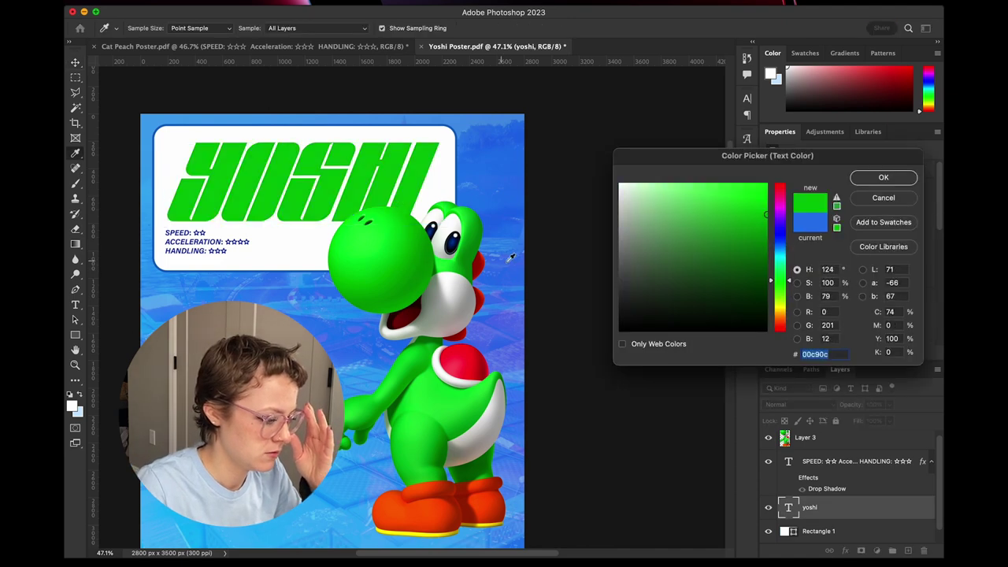
{"action": "left_click", "coordinate": [457, 240]}
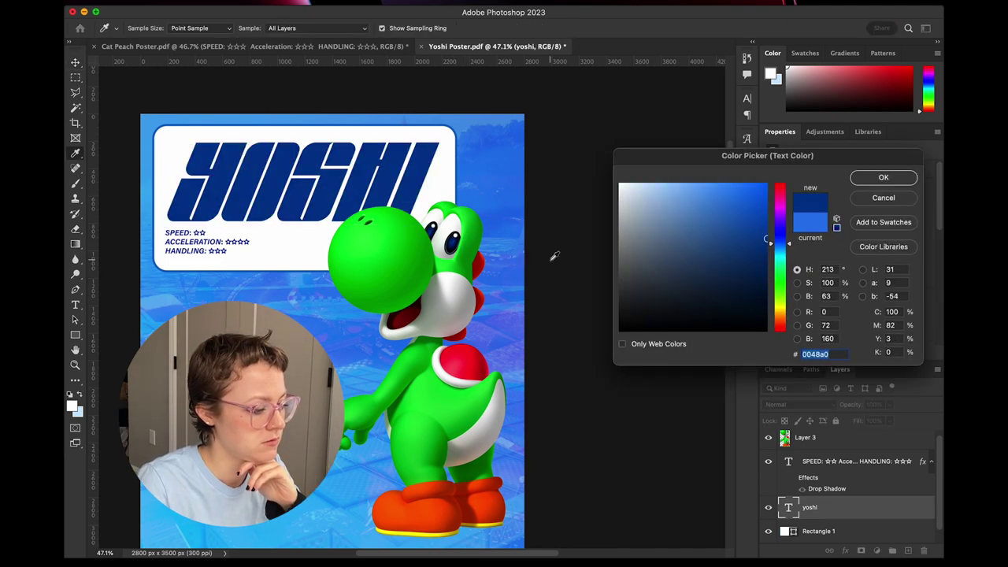
{"action": "scroll", "coordinate": [553, 258], "scroll_direction": "down", "scroll_amount": 2}
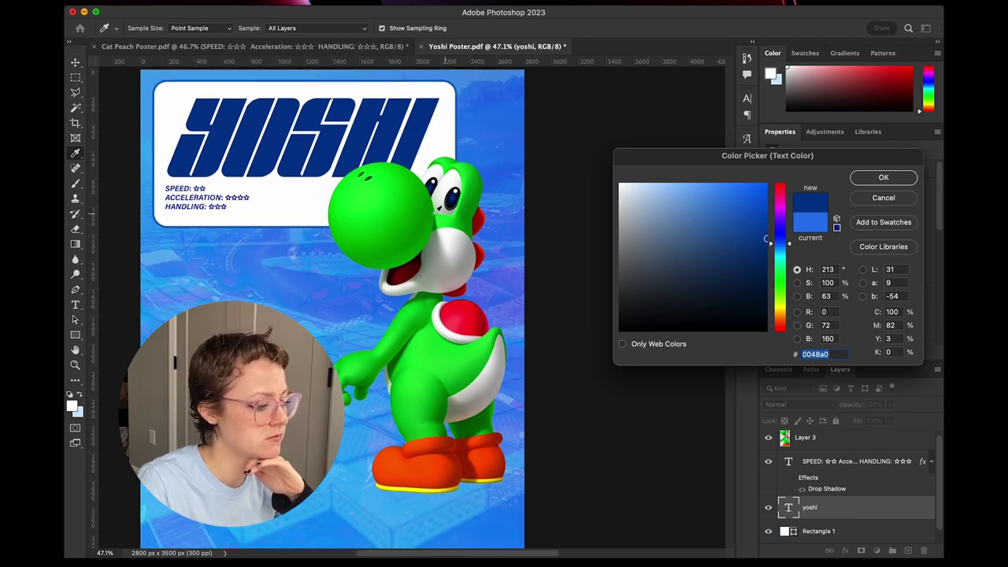
{"action": "left_click", "coordinate": [457, 319]}
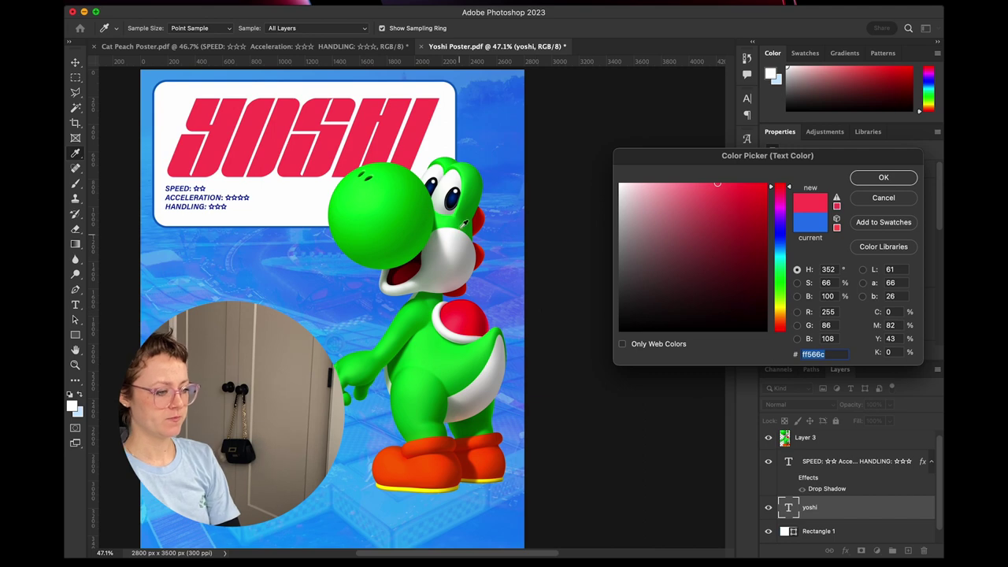
{"action": "left_click", "coordinate": [451, 198]}
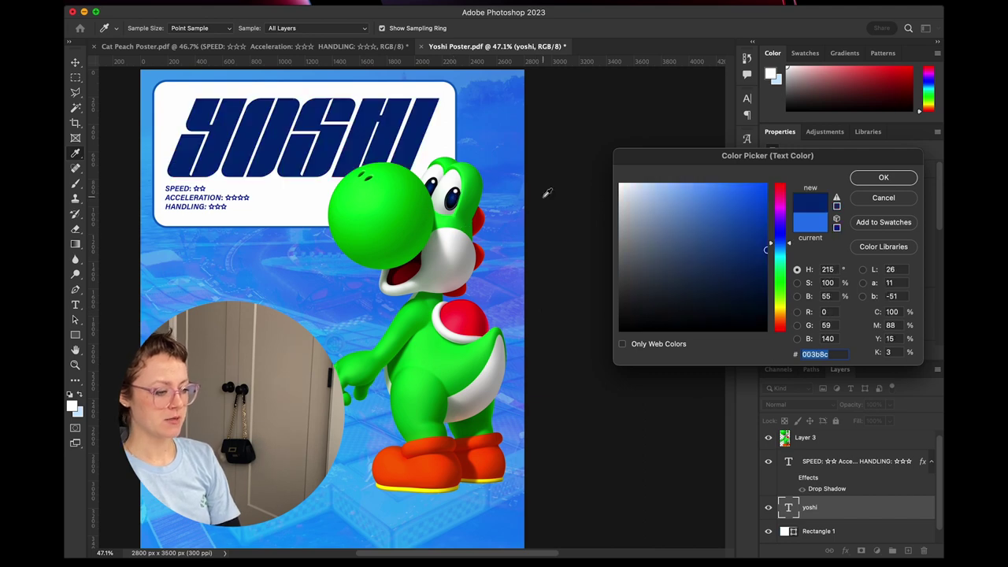
{"action": "left_click", "coordinate": [883, 177]}
{"action": "left_click", "coordinate": [594, 188]}
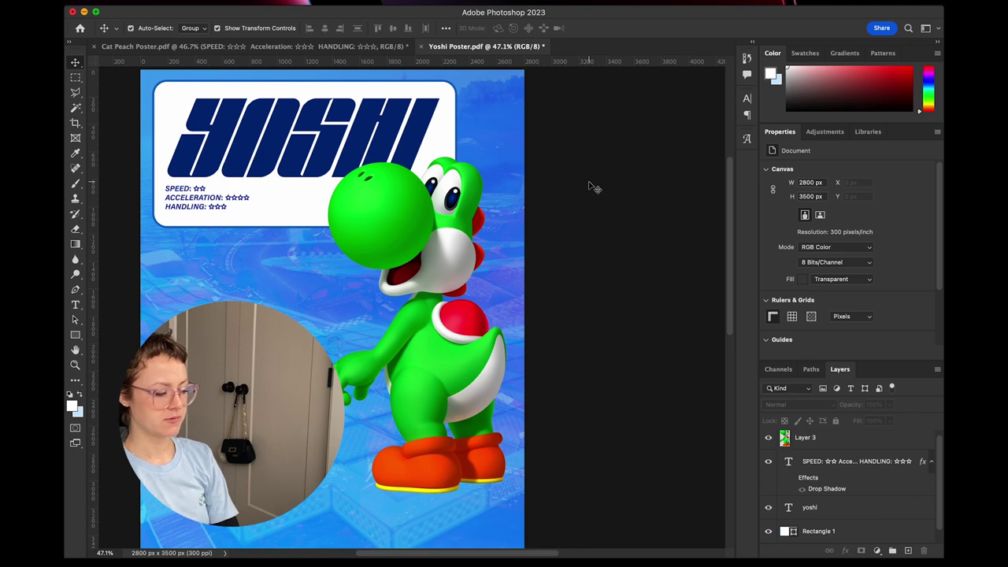
Add an empty layer above the blue gradient layer in the Background group and hide the gradient layer.
{"action": "scroll", "coordinate": [600, 234], "scroll_direction": "left", "scroll_amount": 2}
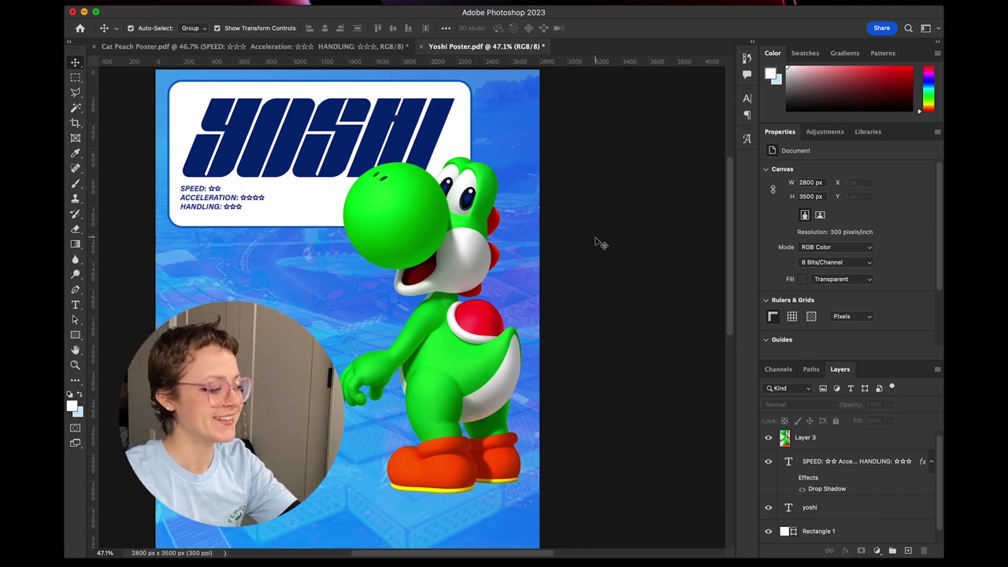
{"action": "scroll", "coordinate": [598, 242], "scroll_direction": "down", "scroll_amount": 2}
{"action": "scroll", "coordinate": [600, 242], "scroll_direction": "left", "scroll_amount": 3}
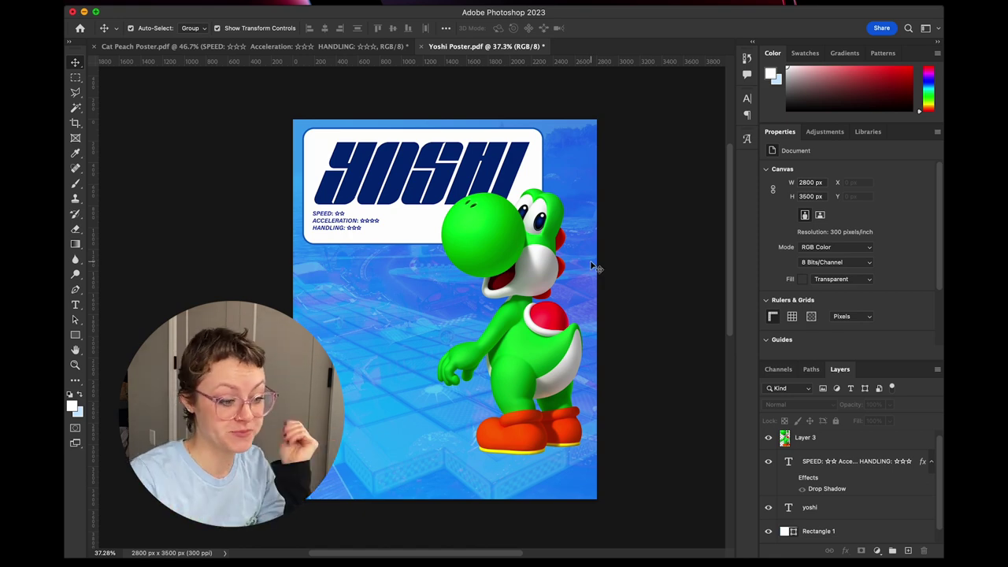
{"action": "scroll", "coordinate": [595, 267], "scroll_direction": "down", "scroll_amount": 1}
{"action": "left_click", "coordinate": [364, 286]}
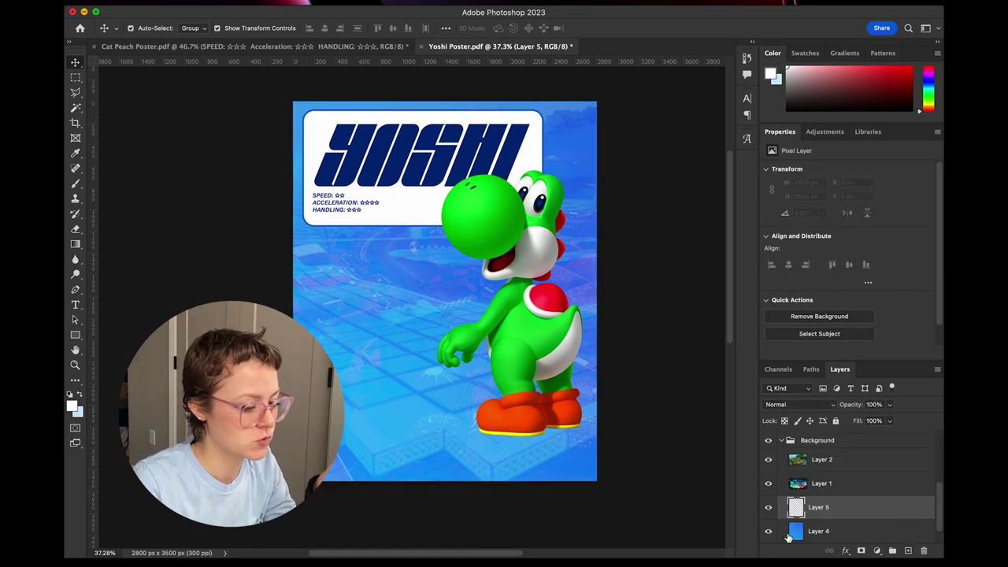
{"action": "left_click", "coordinate": [768, 531]}
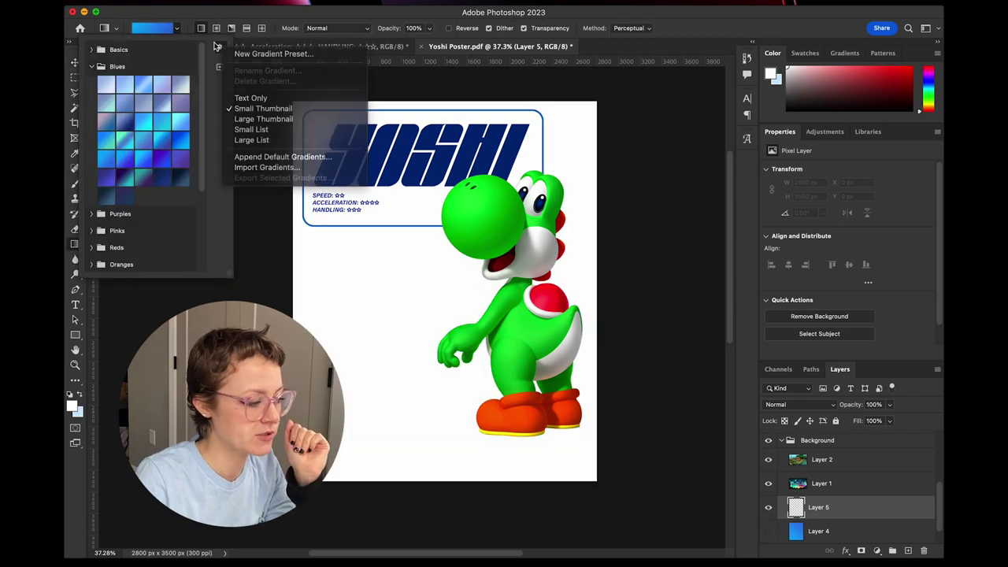
{"action": "left_click", "coordinate": [218, 46]}
{"action": "left_click", "coordinate": [162, 30]}
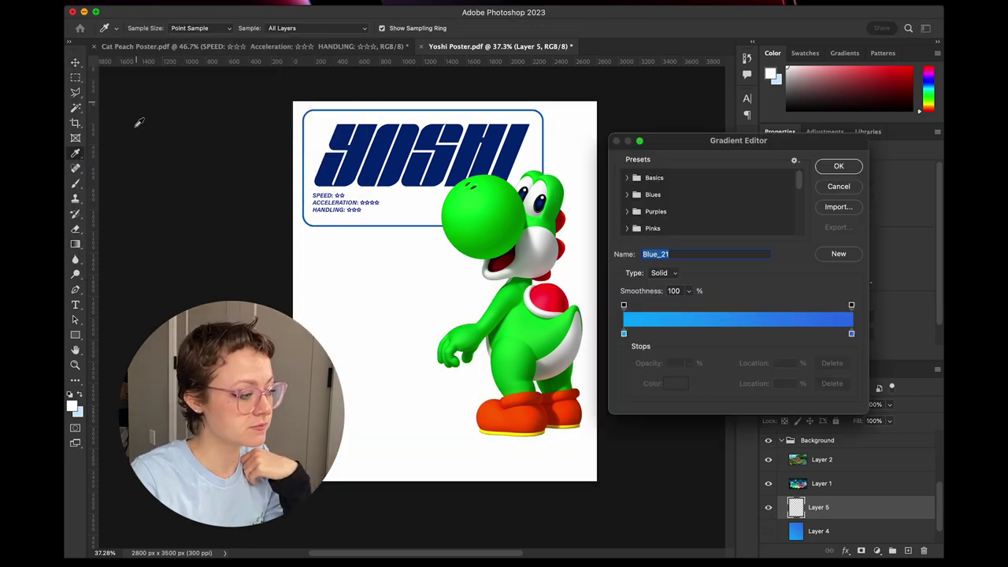
{"action": "left_click", "coordinate": [837, 186]}
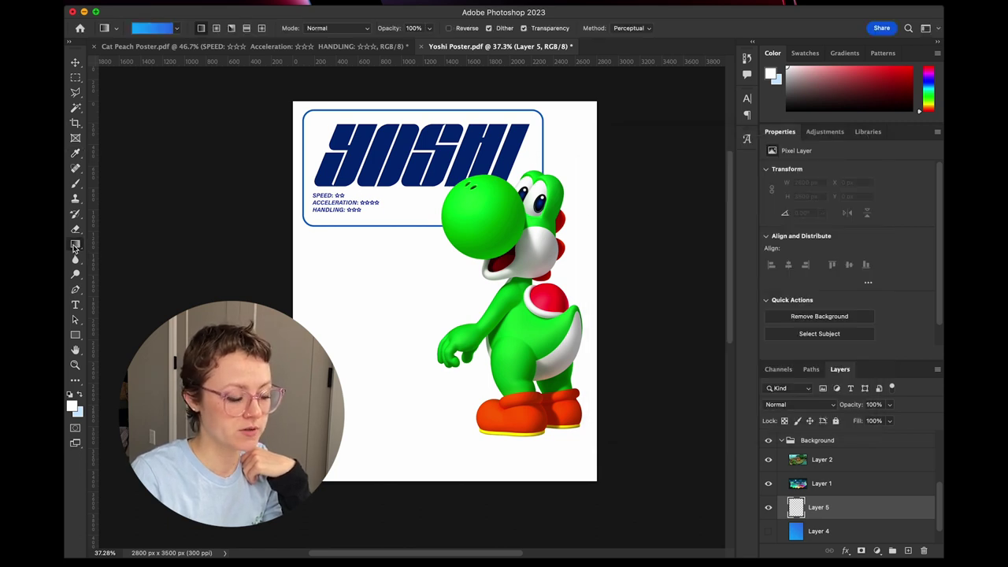
{"action": "right_click", "coordinate": [75, 245]}
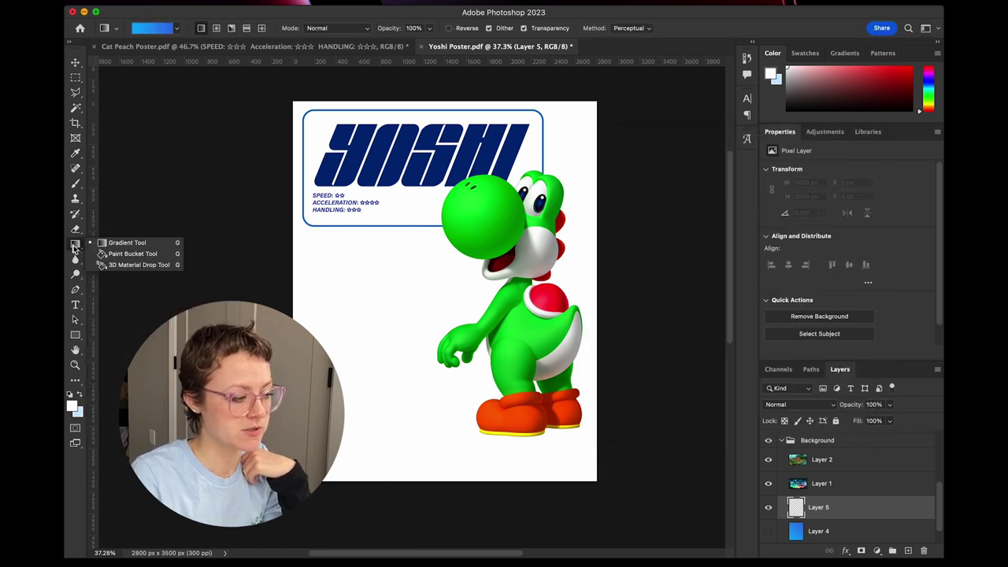
{"action": "left_click", "coordinate": [126, 253]}
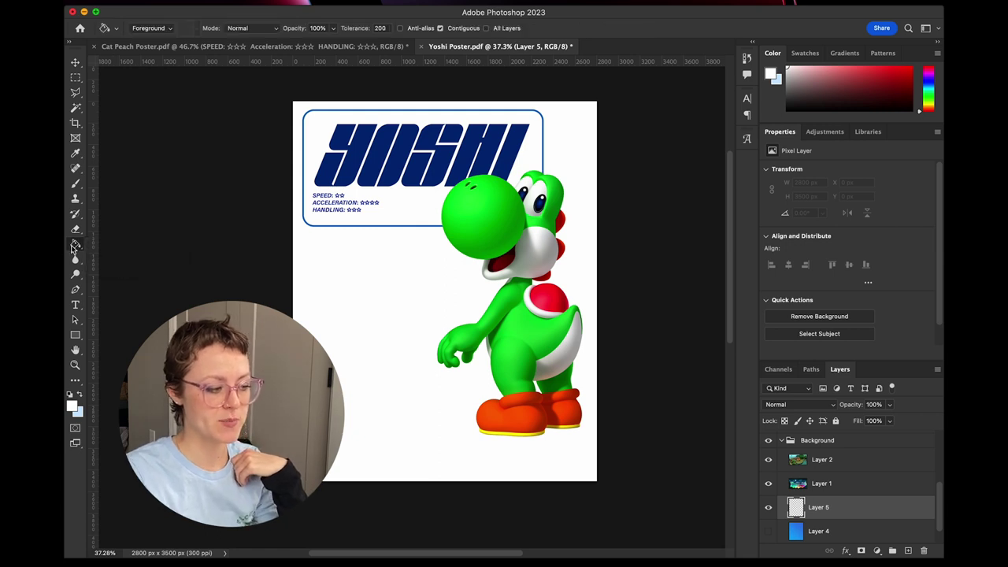
{"action": "right_click", "coordinate": [75, 246]}
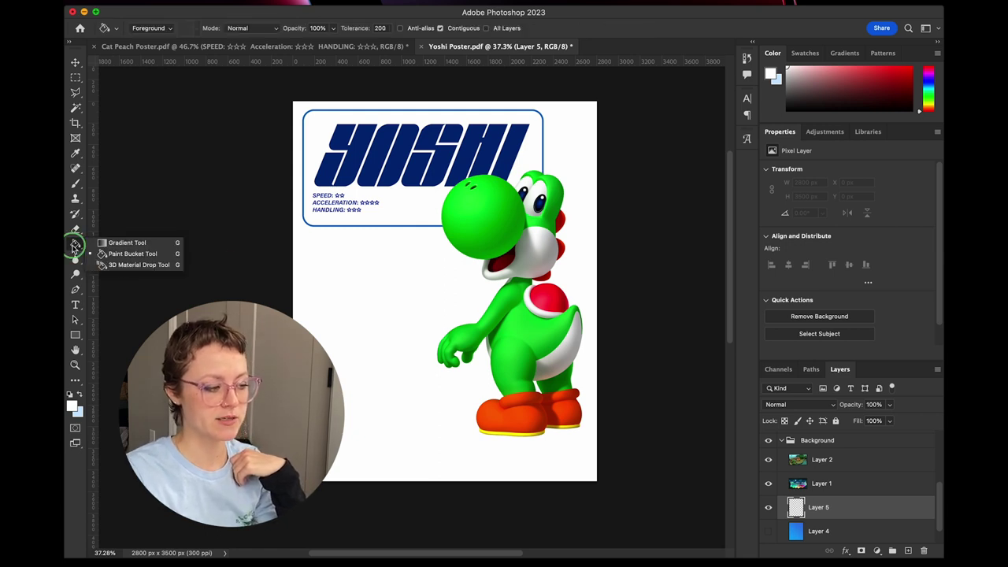
{"action": "left_click", "coordinate": [119, 244]}
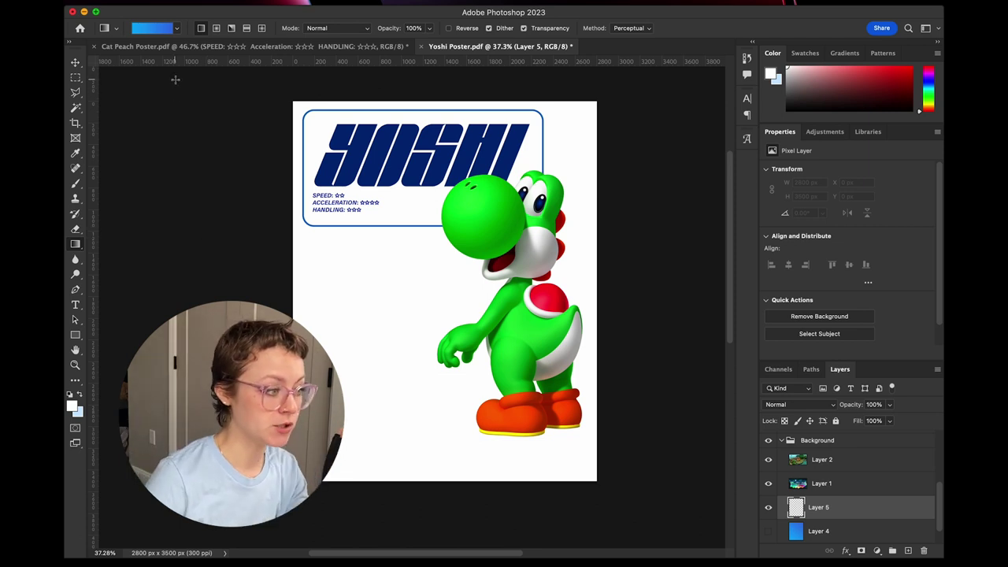
Open the Gradient Editor for a new gradient preset, starting from the Blue_21 gradient.
{"action": "left_click", "coordinate": [178, 30]}
{"action": "left_click", "coordinate": [220, 47]}
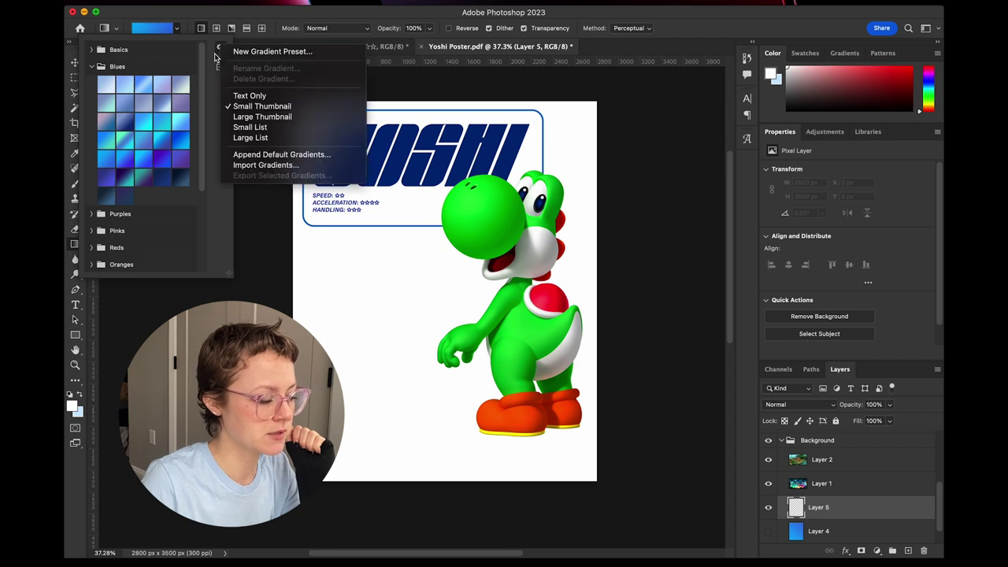
{"action": "left_click", "coordinate": [219, 50]}
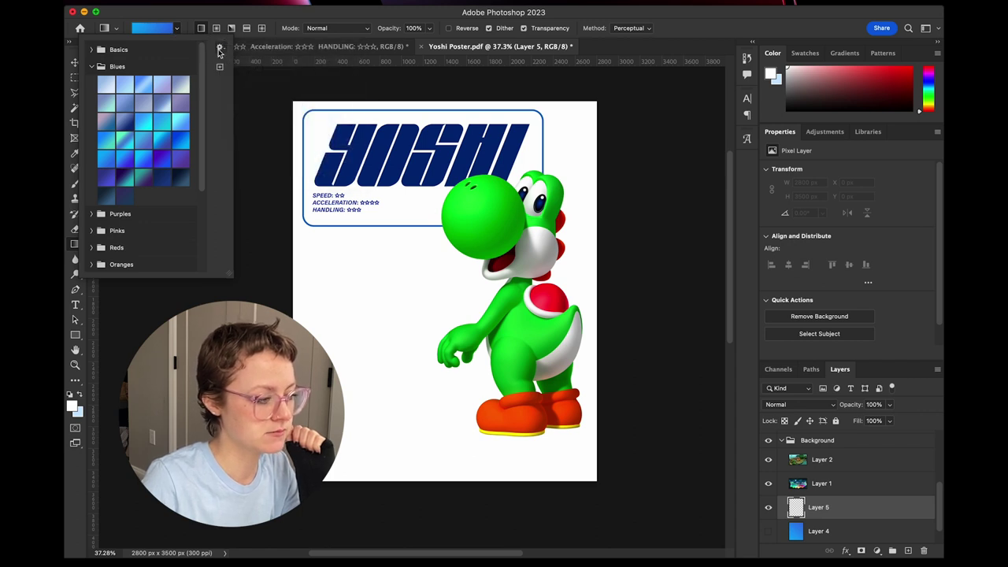
{"action": "left_click", "coordinate": [221, 52]}
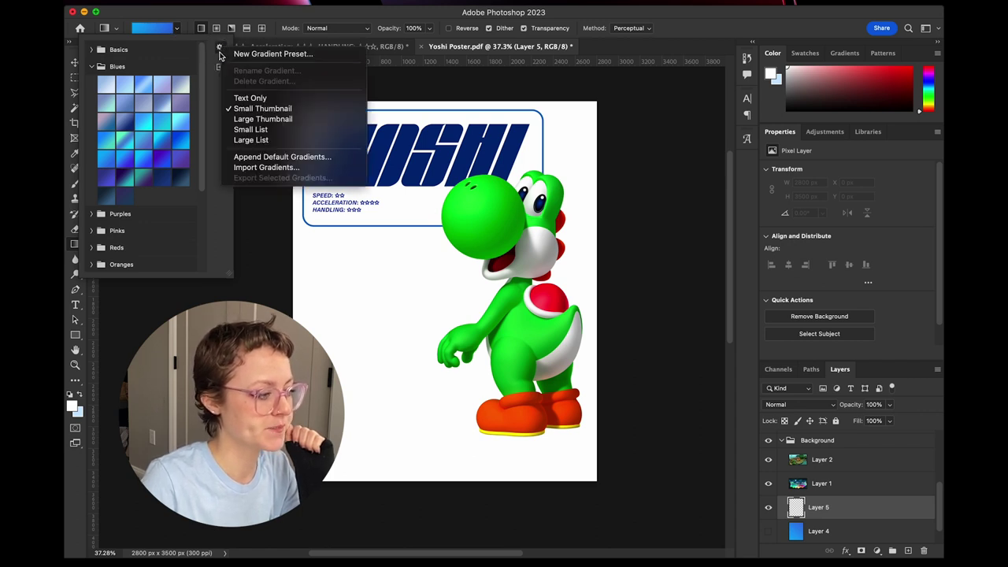
{"action": "left_click", "coordinate": [267, 57]}
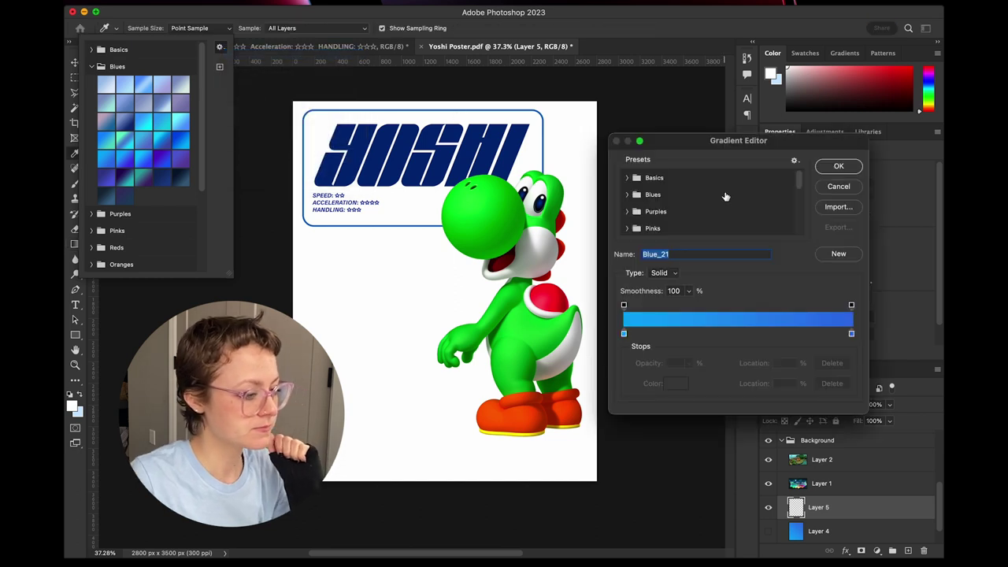
{"action": "left_click_drag", "start_coordinate": [714, 143], "coordinate": [721, 141]}
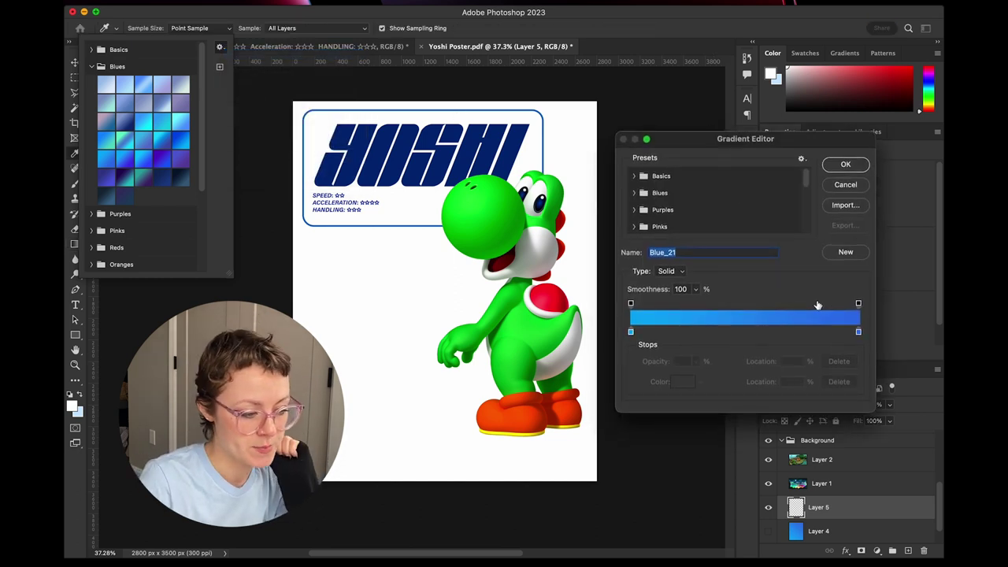
Try adding three extra color stops between the ends of the gradient, and remove them again.
{"action": "left_click", "coordinate": [631, 331]}
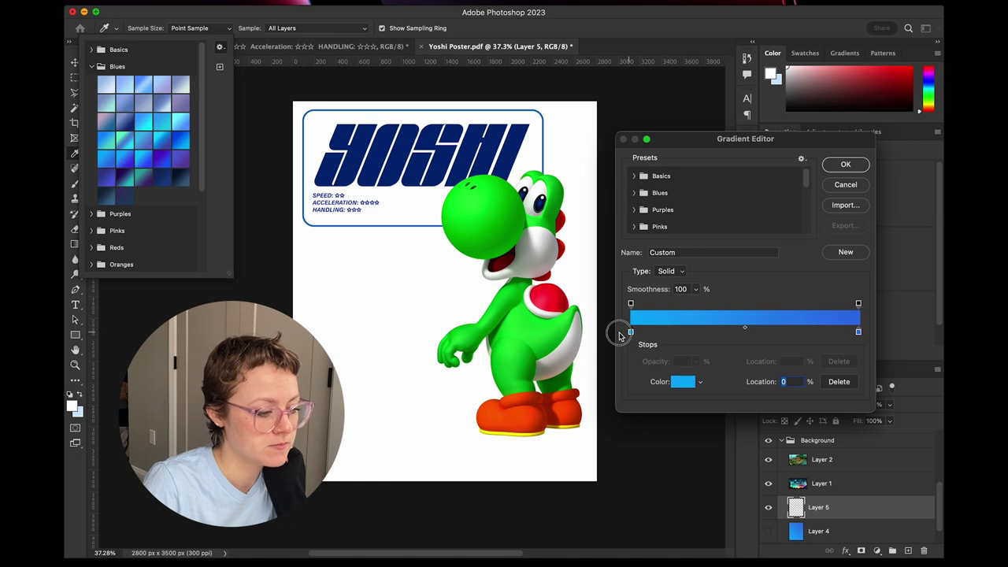
{"action": "left_click", "coordinate": [674, 331]}
{"action": "left_click", "coordinate": [708, 332]}
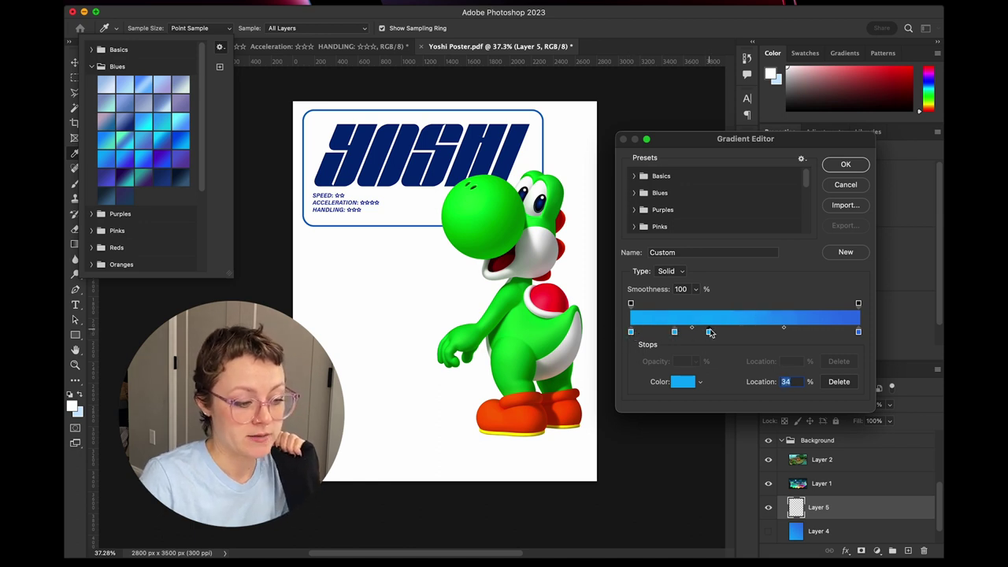
{"action": "left_click", "coordinate": [753, 331]}
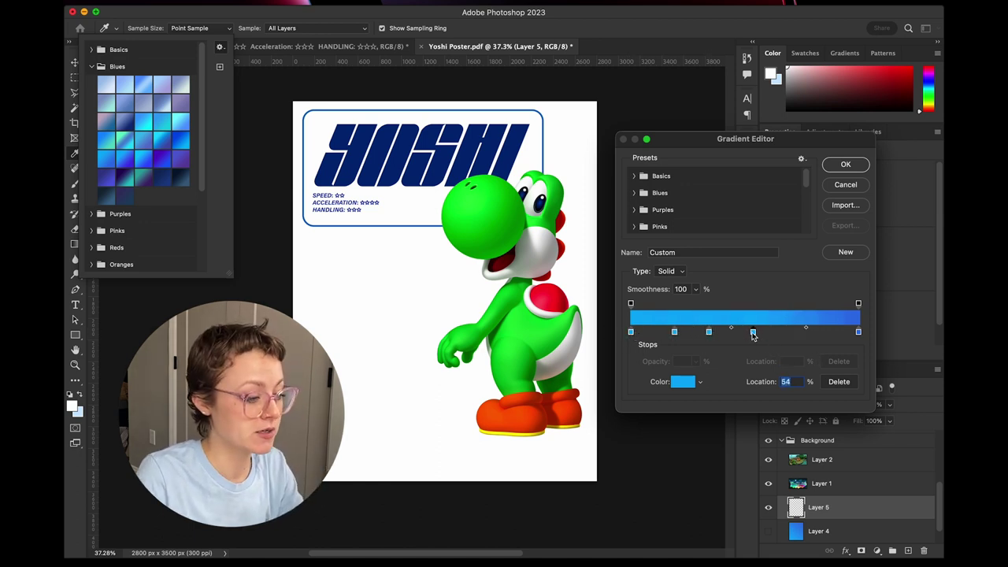
{"action": "left_click_drag", "start_coordinate": [753, 331], "coordinate": [751, 360]}
{"action": "left_click_drag", "start_coordinate": [709, 331], "coordinate": [666, 353]}
Set the gradient's starting color stop at 0% to navy, #003b8c, sampled from the YOSHI title.
{"action": "left_click", "coordinate": [629, 331]}
{"action": "left_click", "coordinate": [683, 381]}
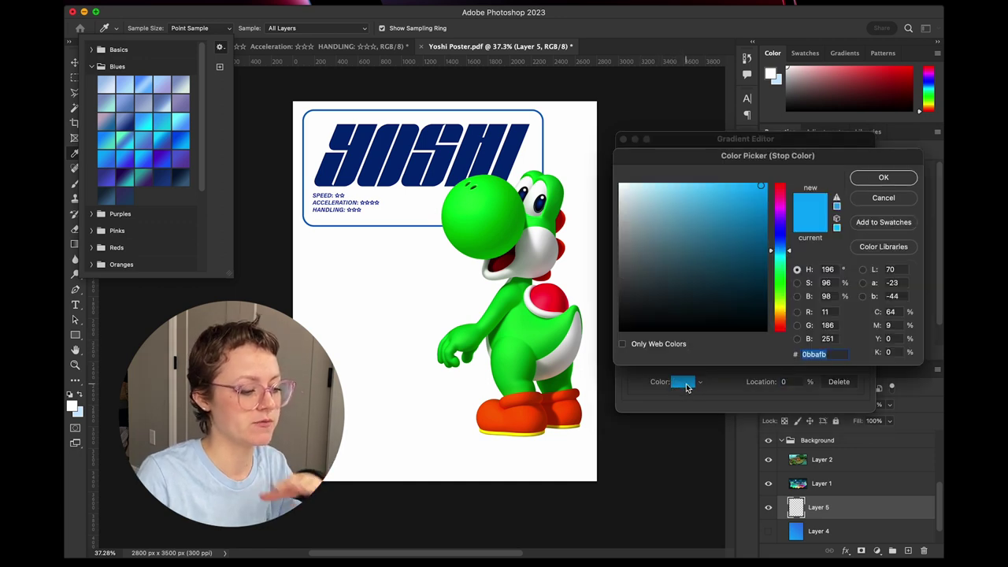
{"action": "left_click", "coordinate": [467, 153]}
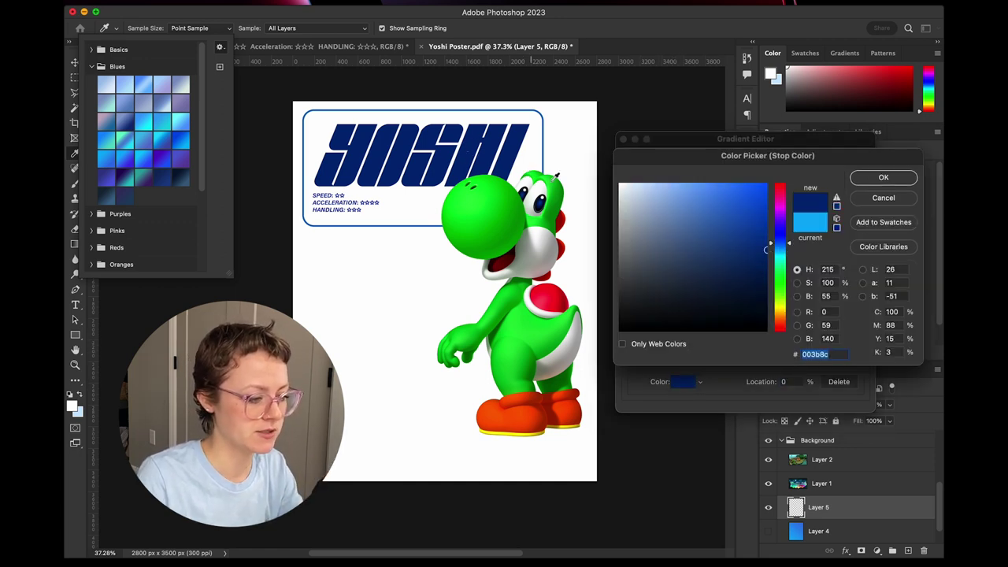
{"action": "left_click", "coordinate": [883, 177]}
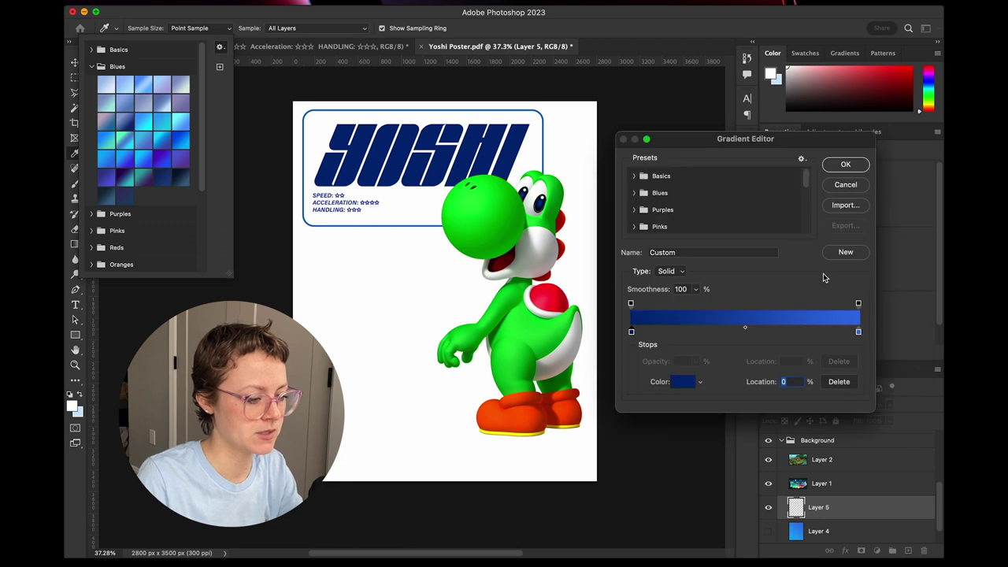
Set the gradient's end color stop at 100% to red, sampled from the shell on Yoshi's back.
{"action": "left_click", "coordinate": [858, 331]}
{"action": "left_click", "coordinate": [545, 296]}
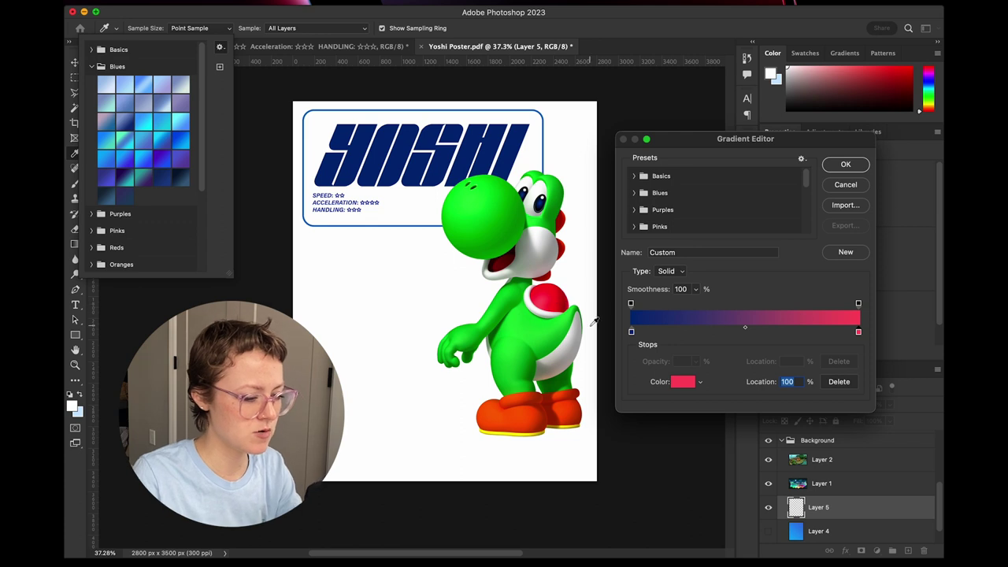
{"action": "left_click", "coordinate": [549, 306]}
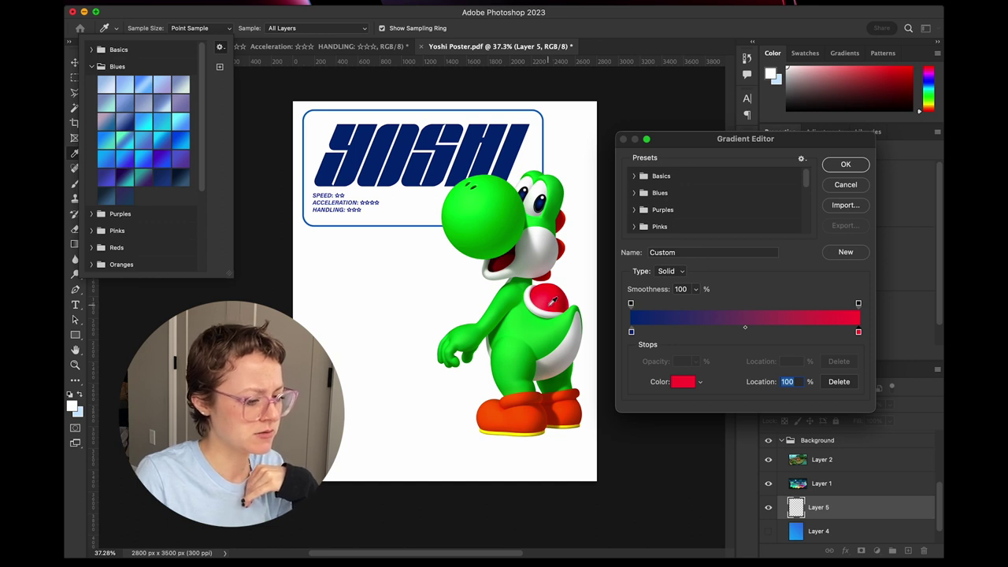
Resample the gradient's end color stop from the red of Yoshi's shell and accept the edited gradient.
{"action": "left_click", "coordinate": [542, 297]}
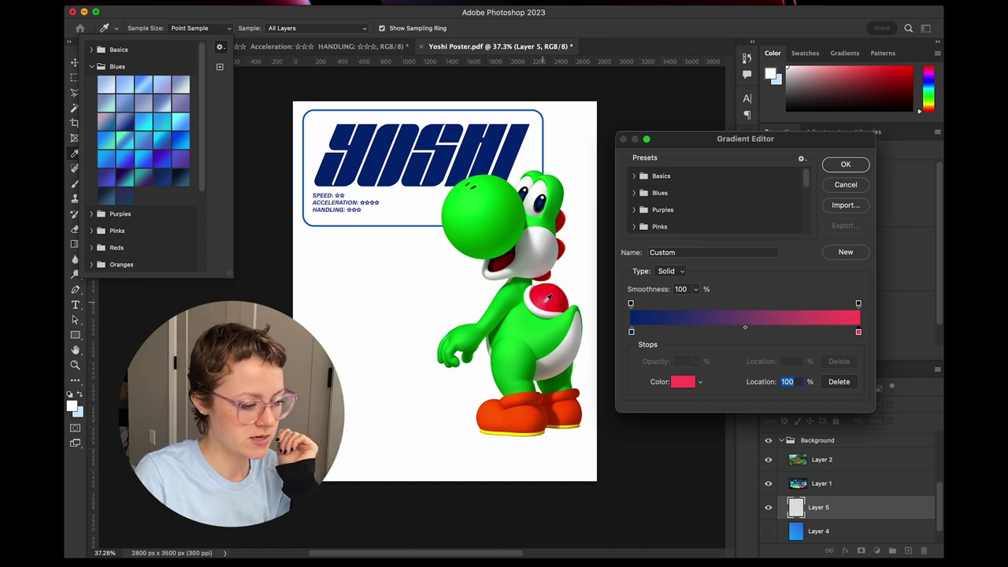
{"action": "left_click", "coordinate": [553, 303]}
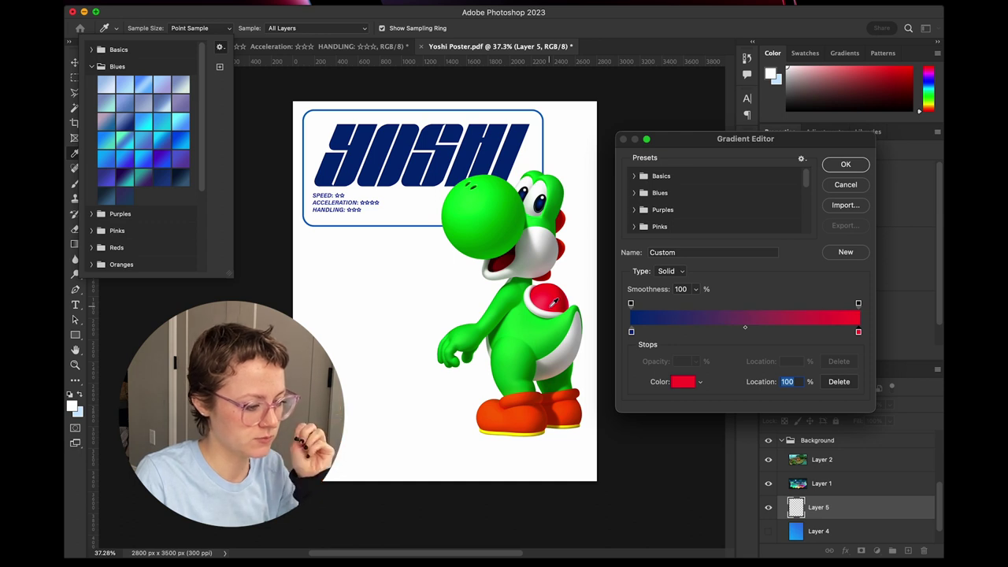
{"action": "left_click", "coordinate": [549, 301]}
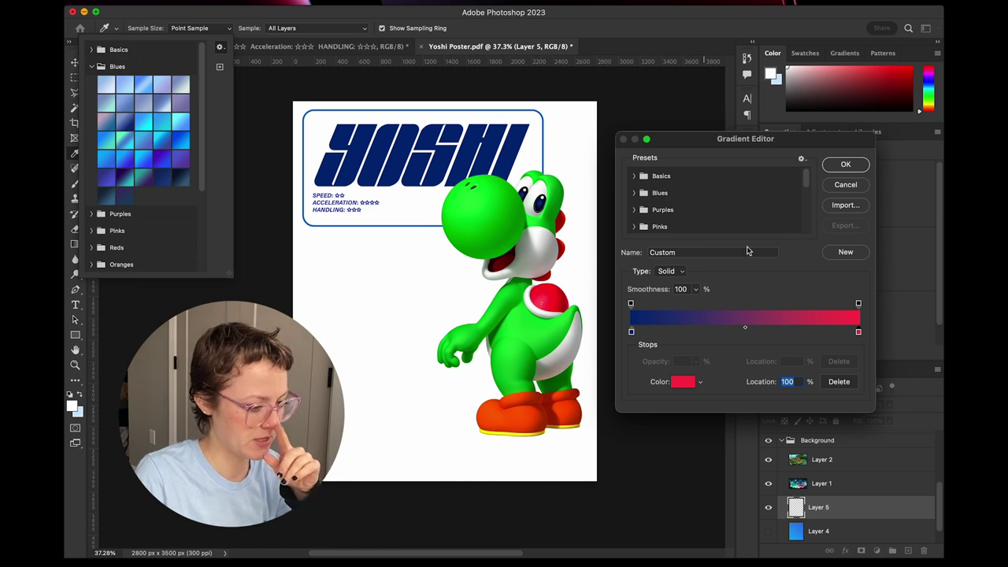
{"action": "left_click", "coordinate": [845, 166]}
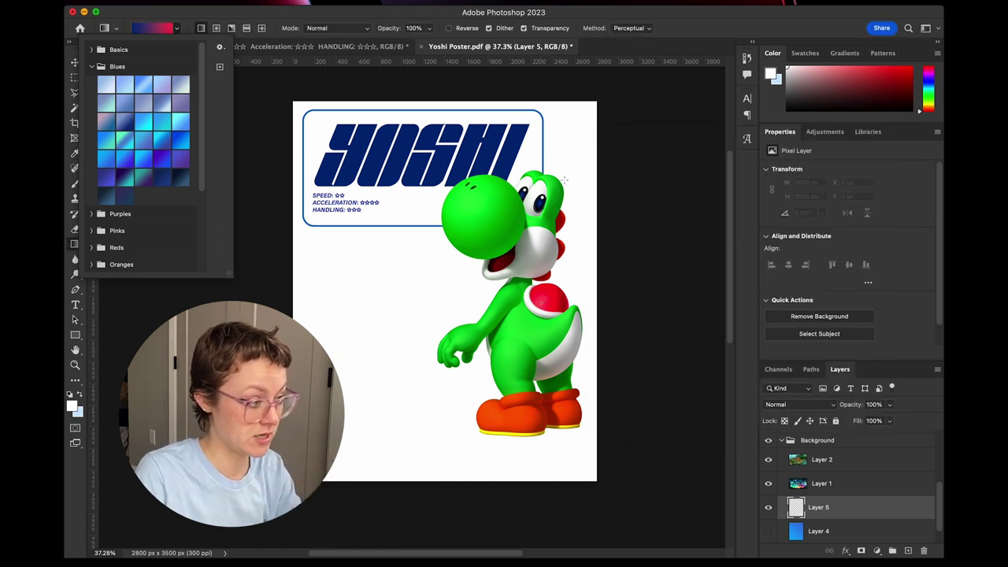
Save the gradient as a preset named "navy to coral" and apply it diagonally across Layer 5, coral at the upper right.
{"action": "left_click", "coordinate": [220, 66]}
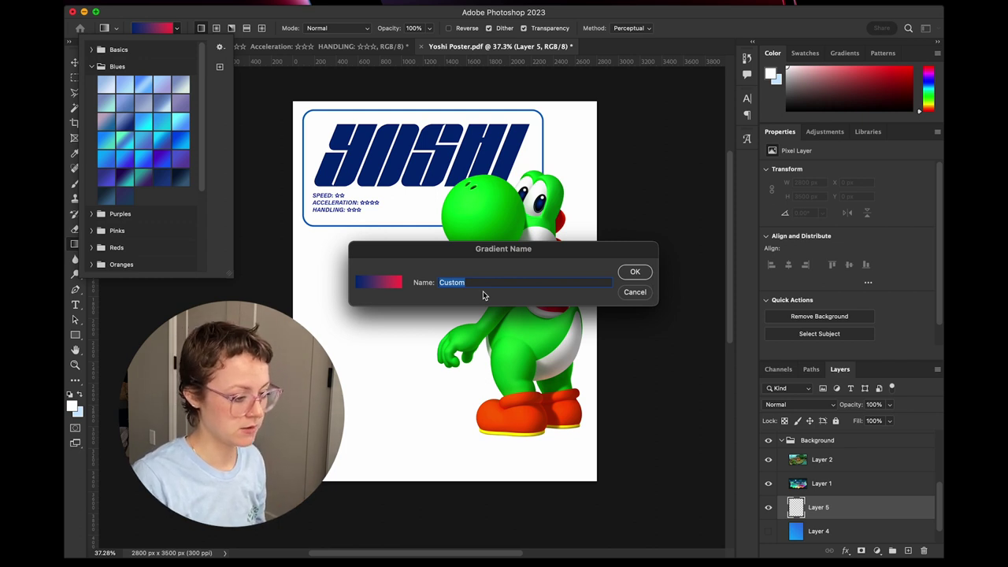
{"action": "type", "text": "ral"}
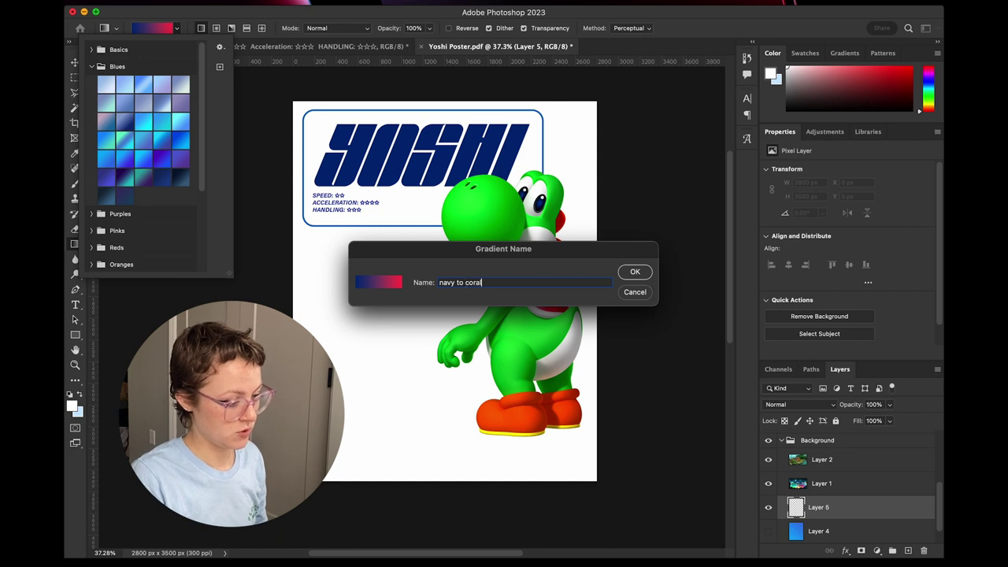
{"action": "key", "text": "Return"}
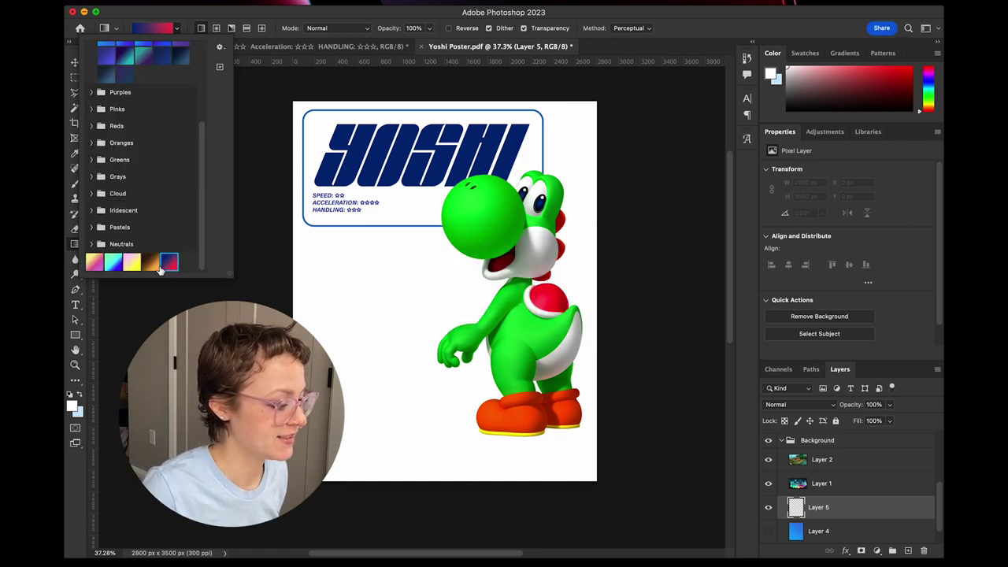
{"action": "left_click_drag", "start_coordinate": [324, 479], "coordinate": [603, 93]}
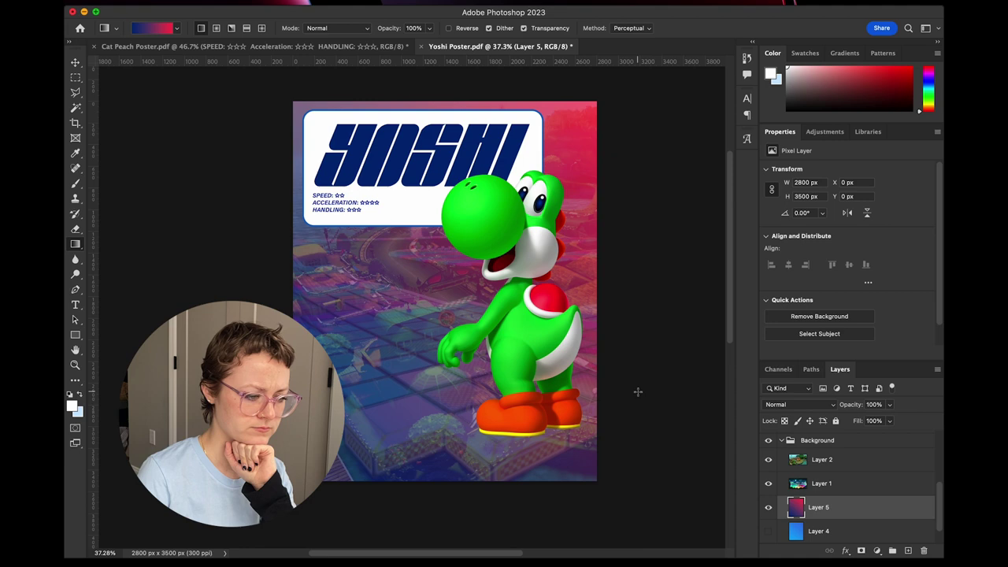
Set the blending mode of the Layer 2 racetrack image to Saturation.
{"action": "left_click", "coordinate": [842, 467]}
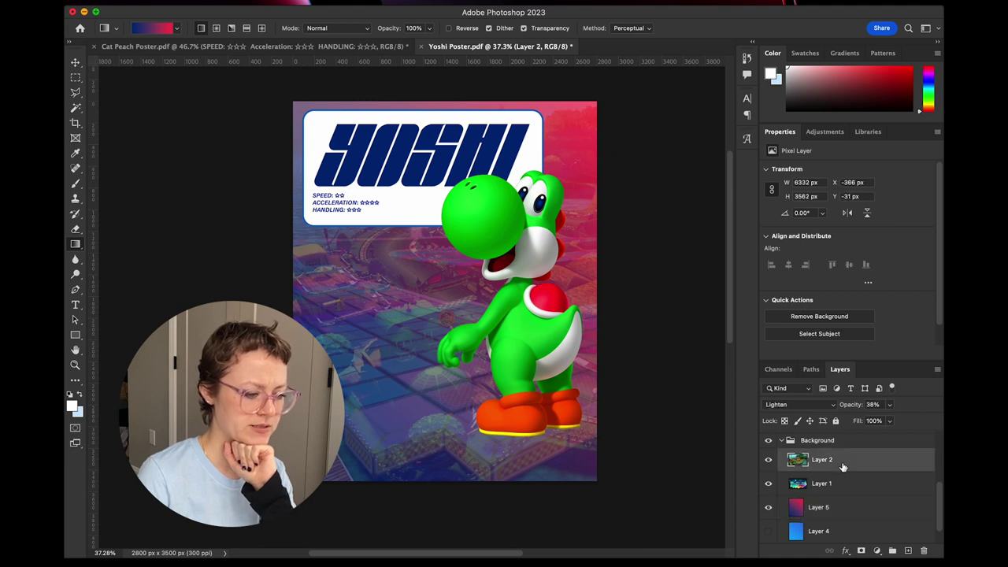
{"action": "left_click", "coordinate": [802, 405]}
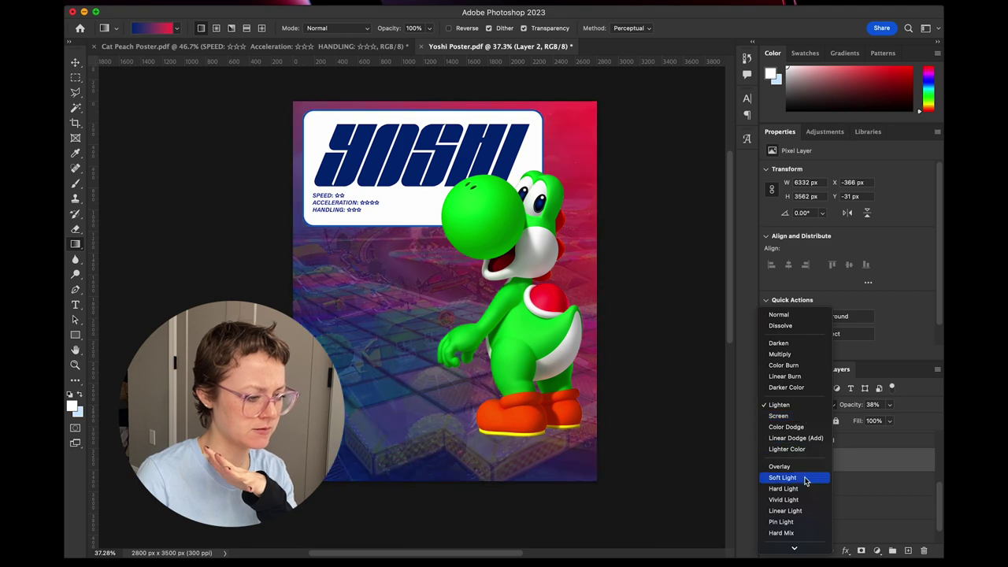
{"action": "scroll", "coordinate": [799, 542], "scroll_direction": "down", "scroll_amount": 3}
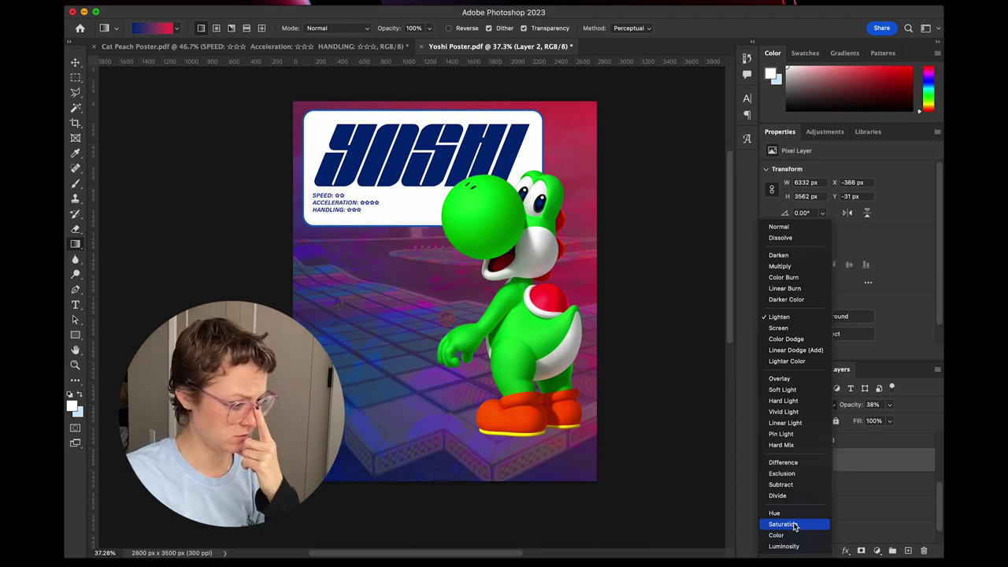
{"action": "left_click", "coordinate": [791, 524]}
Set the blending mode of the Layer 1 racetrack image to Hard Mix.
{"action": "left_click", "coordinate": [825, 479]}
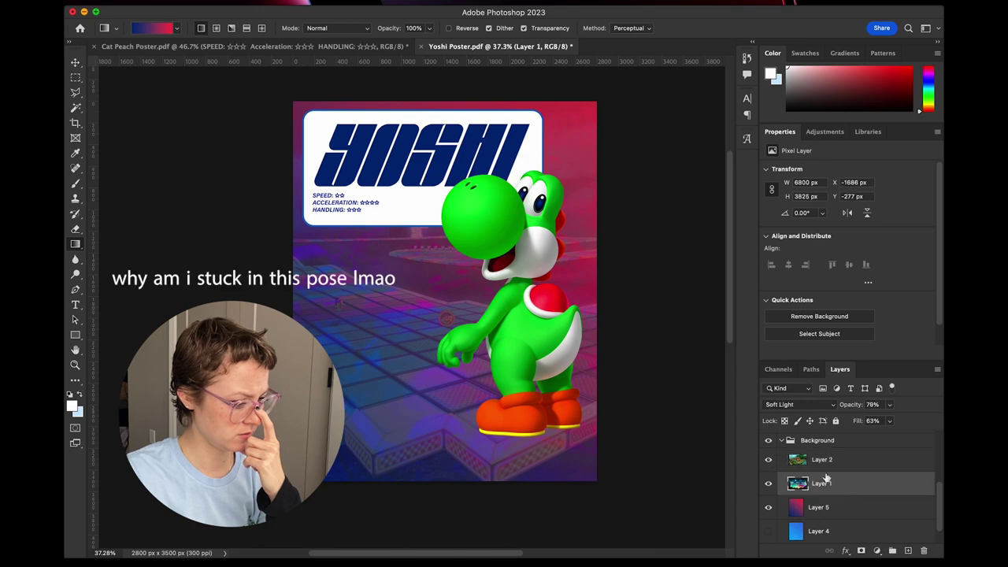
{"action": "left_click", "coordinate": [799, 403]}
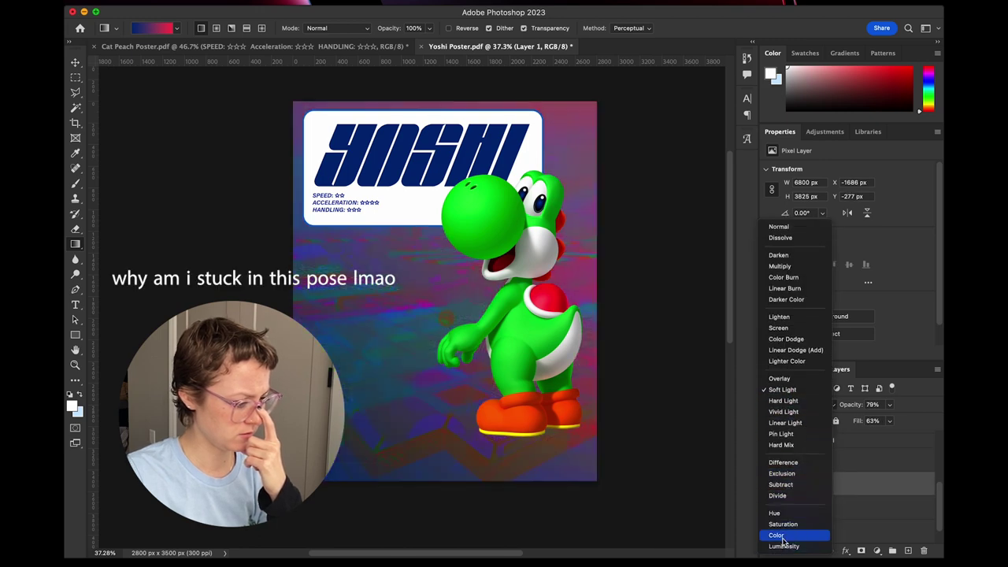
{"action": "left_click", "coordinate": [783, 445]}
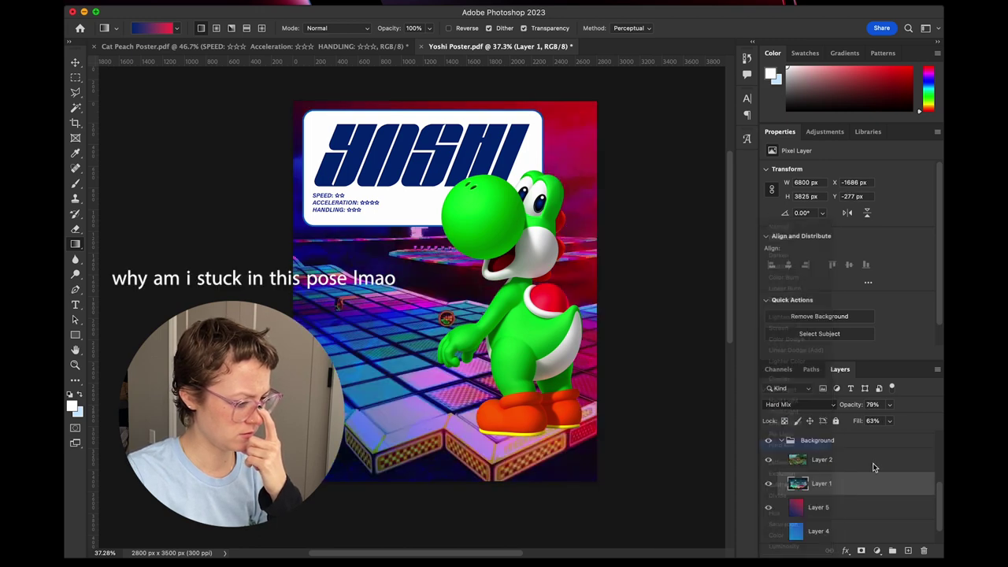
Change the blending mode of Layer 2 to Screen and deselect all layers.
{"action": "left_click", "coordinate": [872, 464]}
{"action": "left_click", "coordinate": [799, 403]}
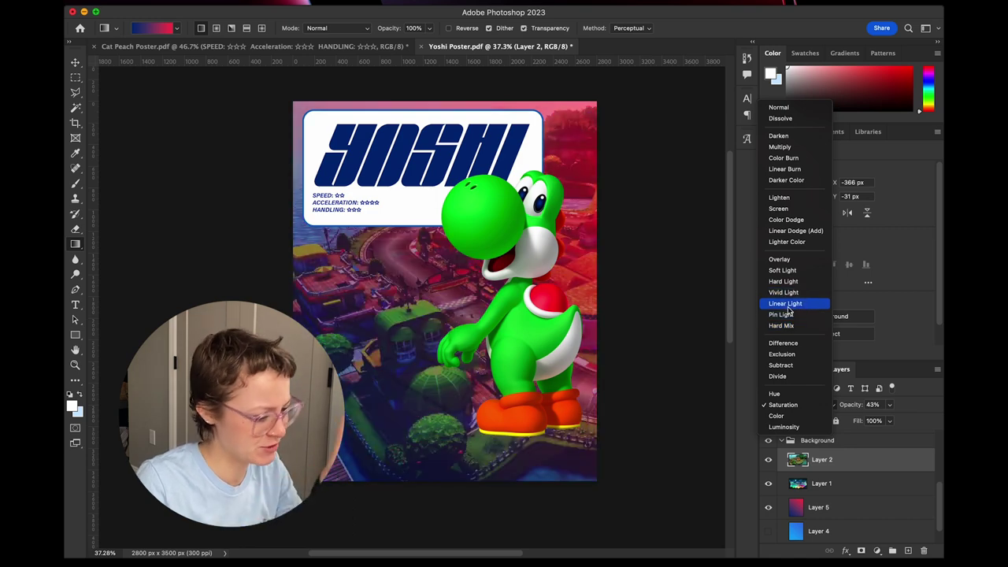
{"action": "left_click", "coordinate": [687, 511]}
{"action": "key", "text": "v"}
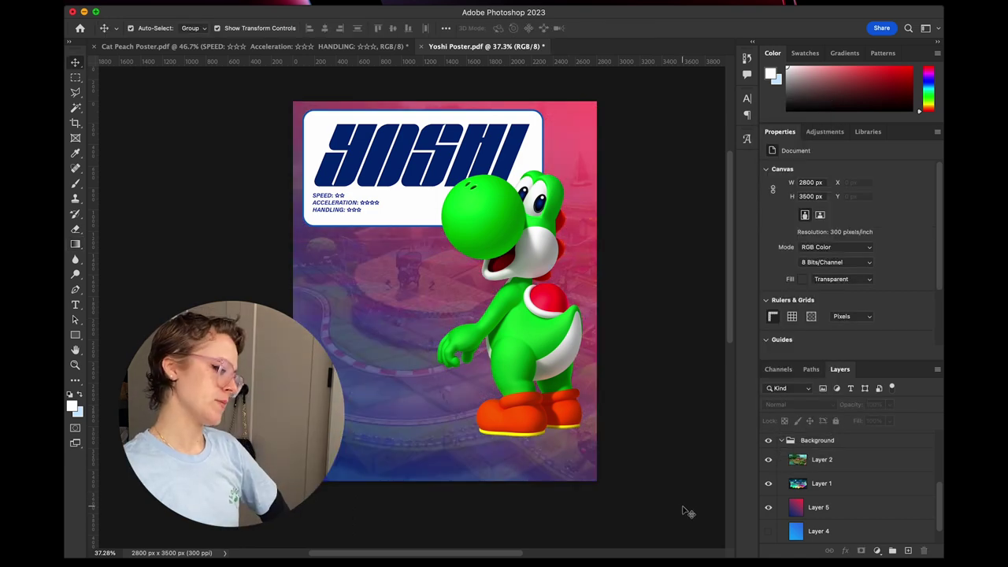
Try the Overlay blending mode on the Layer 6 gradient above the background images.
{"action": "left_click", "coordinate": [808, 486]}
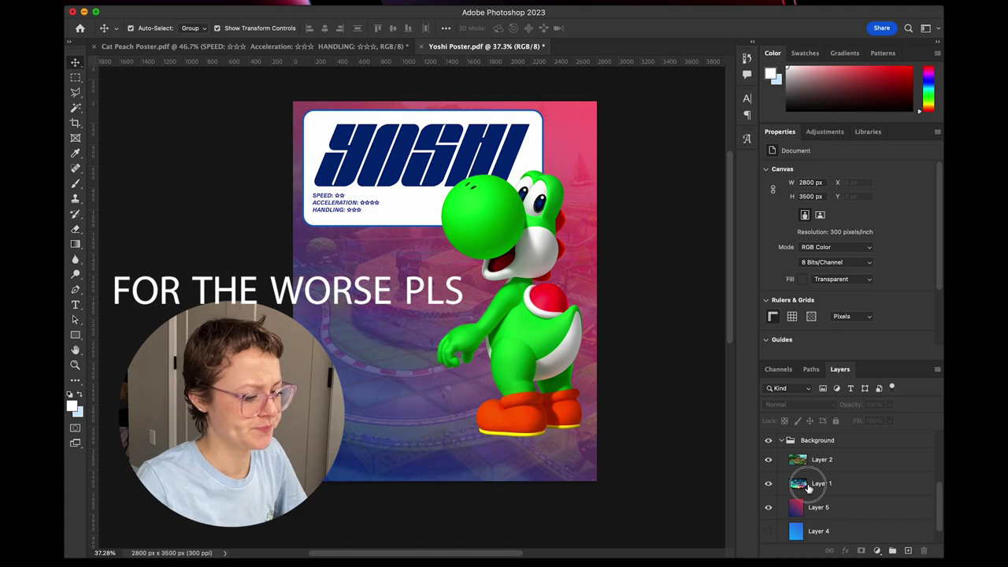
{"action": "left_click", "coordinate": [787, 404]}
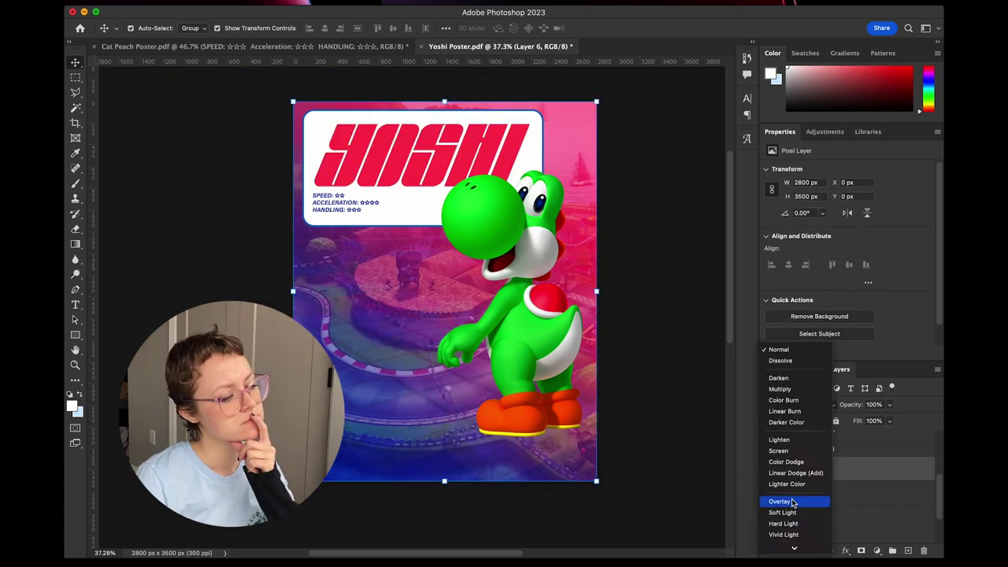
{"action": "left_click", "coordinate": [793, 502]}
Reduce the opacity of Layer 2 to 42% and deselect it.
{"action": "left_click", "coordinate": [840, 493]}
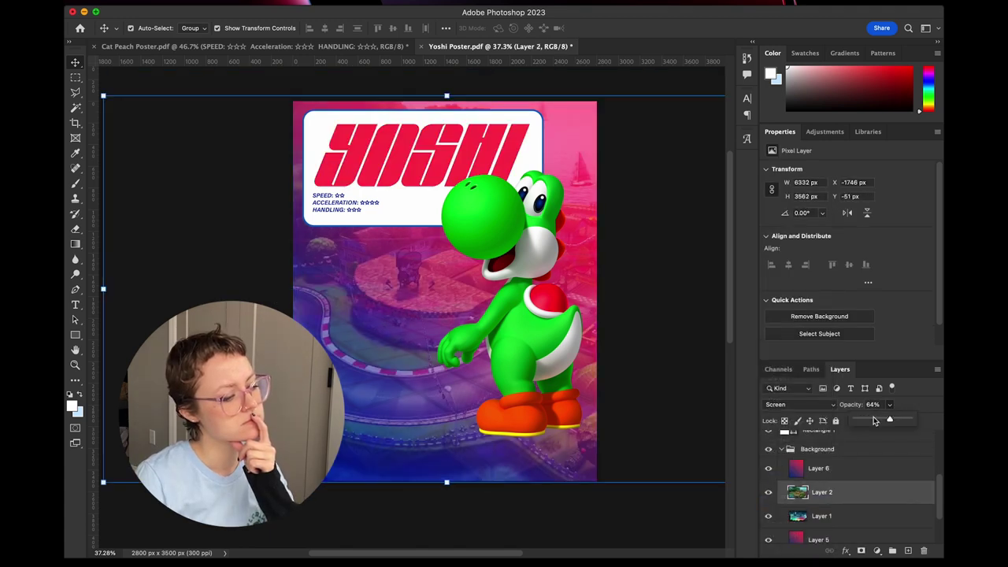
{"action": "left_click_drag", "start_coordinate": [890, 409], "coordinate": [875, 412]}
{"action": "left_click", "coordinate": [641, 503]}
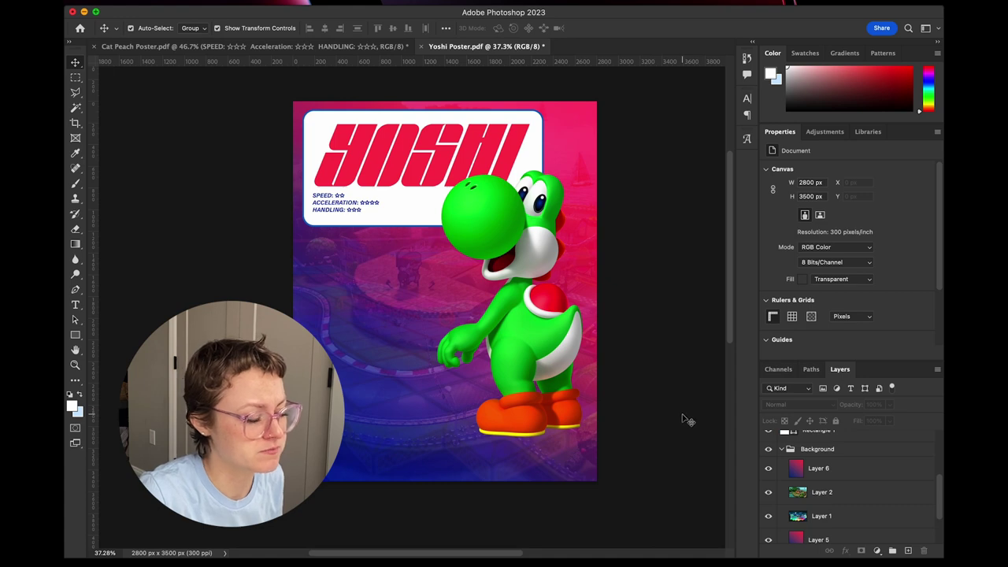
Delete the Layer 6 gradient and fill a new layer below Layer 1 diagonally with a yellow-to-red gradient from the Oranges presets.
{"action": "left_click_drag", "start_coordinate": [847, 479], "coordinate": [921, 549]}
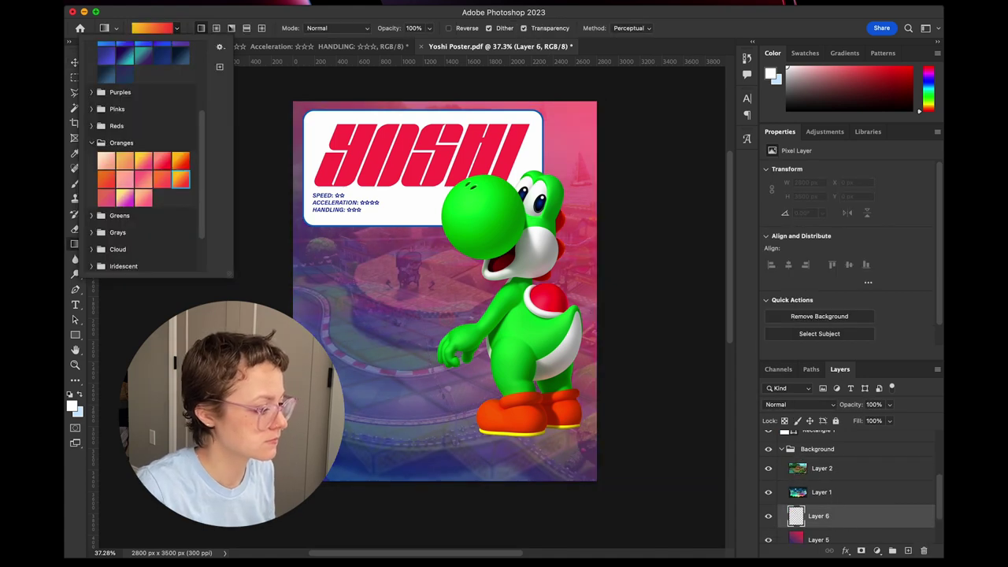
{"action": "key", "text": "Return"}
{"action": "left_click_drag", "start_coordinate": [395, 331], "coordinate": [611, 86]}
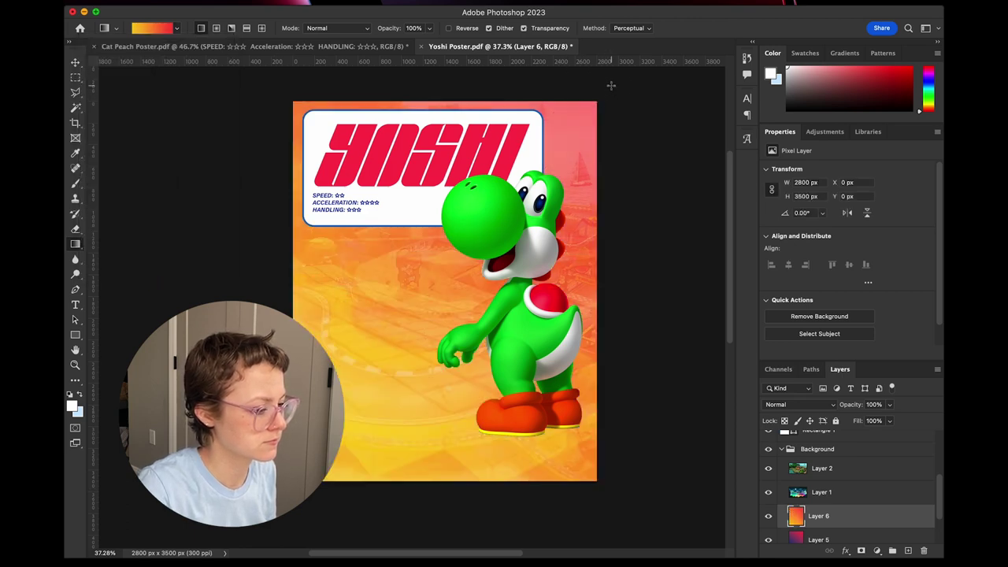
Recolor the YOSHI title text with red sampled from the shell on Yoshi's back.
{"action": "scroll", "coordinate": [836, 485], "scroll_direction": "up", "scroll_amount": 3}
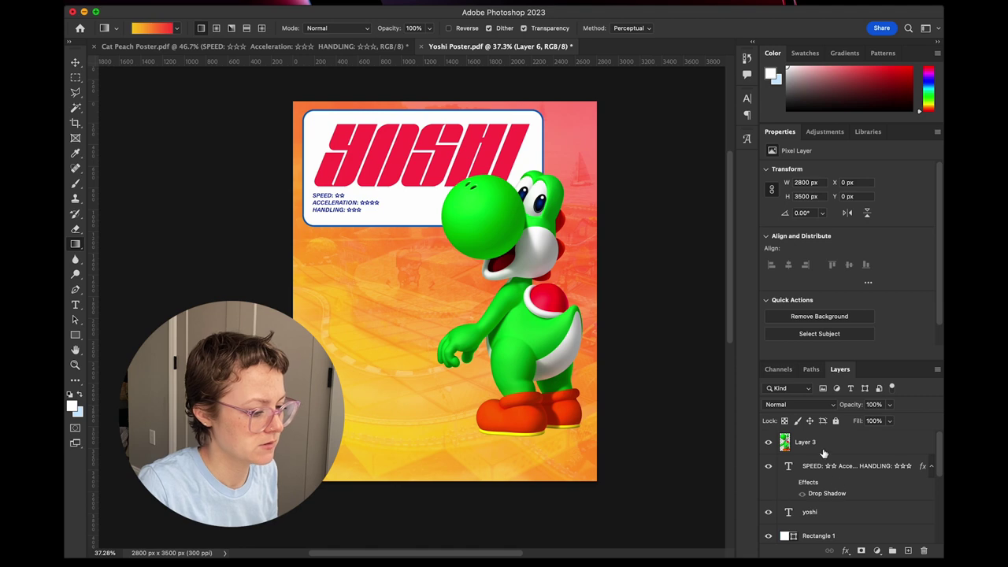
{"action": "left_click", "coordinate": [838, 517]}
{"action": "left_click", "coordinate": [866, 260]}
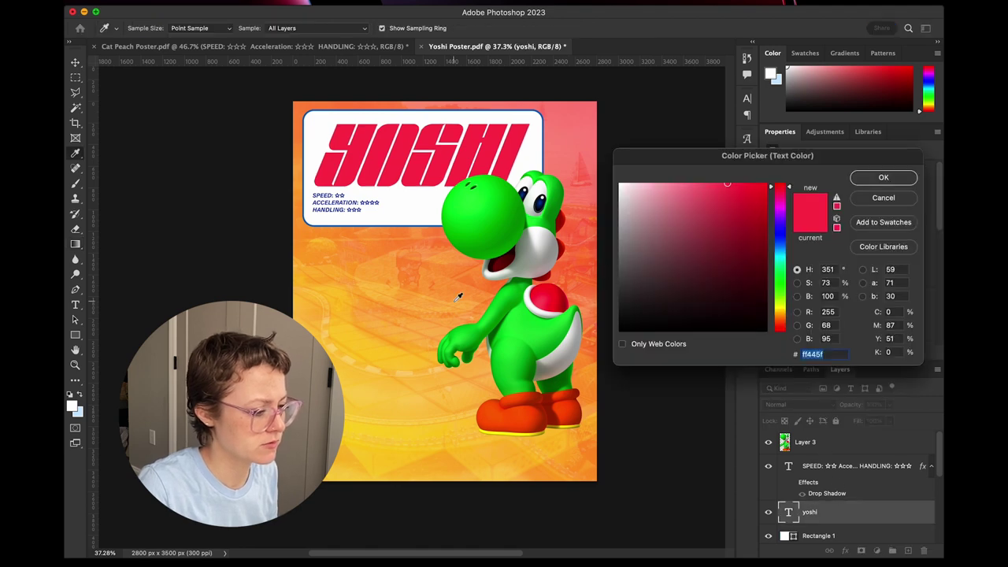
{"action": "left_click", "coordinate": [549, 300]}
{"action": "left_click", "coordinate": [472, 236]}
{"action": "left_click", "coordinate": [534, 335]}
{"action": "left_click", "coordinate": [883, 177]}
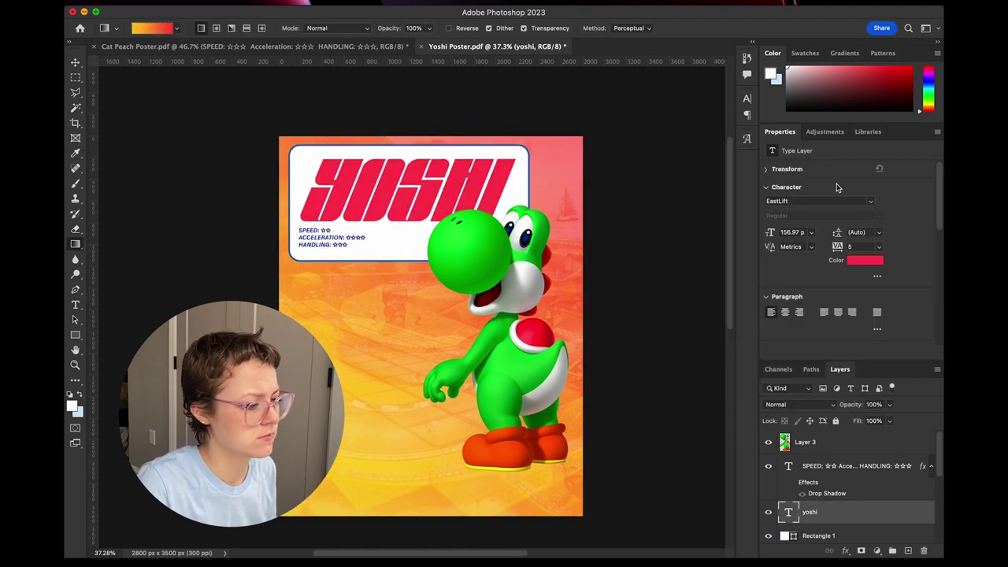
Change the outline of the white rounded rectangle behind the title to red, matching the YOSHI text.
{"action": "key", "text": "g"}
{"action": "left_click", "coordinate": [838, 536]}
{"action": "scroll", "coordinate": [843, 476], "scroll_direction": "down", "scroll_amount": 2}
{"action": "left_click", "coordinate": [801, 268]}
{"action": "left_click", "coordinate": [708, 320]}
Recolor the speed, acceleration and handling stats text with red sampled from the YOSHI title.
{"action": "scroll", "coordinate": [843, 472], "scroll_direction": "up", "scroll_amount": 1}
{"action": "left_click", "coordinate": [857, 441]}
{"action": "left_click", "coordinate": [866, 260]}
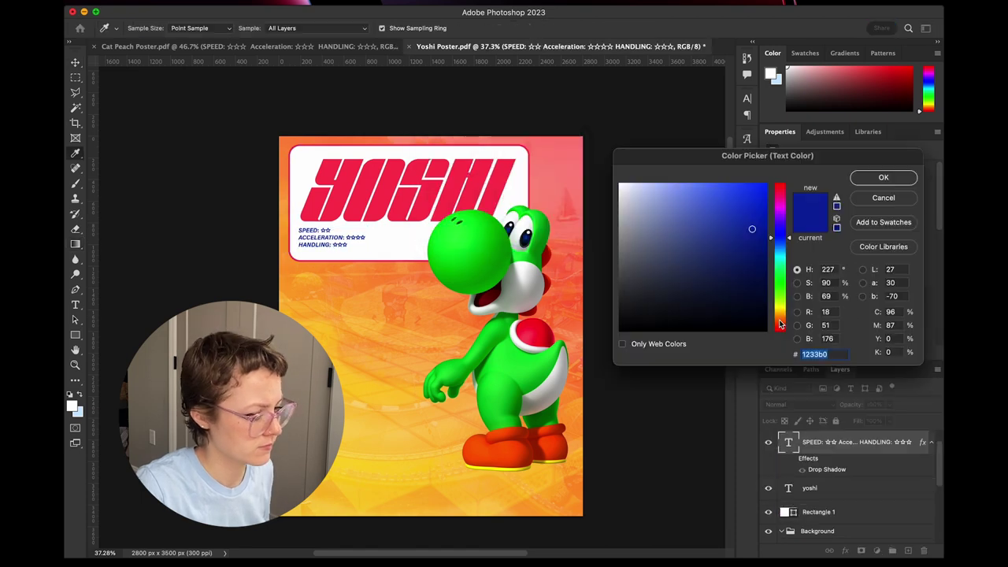
{"action": "left_click", "coordinate": [488, 189]}
{"action": "key", "text": "Return"}
{"action": "key", "text": "v"}
{"action": "left_click", "coordinate": [503, 331]}
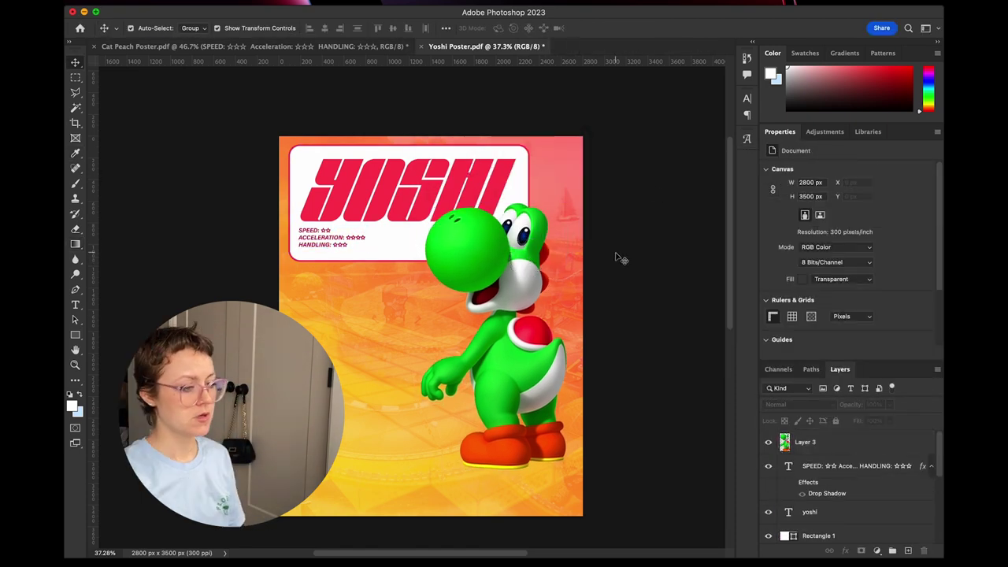
Refill Layer 6 with a yellow-to-green gradient from the Greens presets, running diagonally from the poster's lower-left to its upper-right corner.
{"action": "left_click", "coordinate": [331, 181]}
{"action": "left_click", "coordinate": [76, 244]}
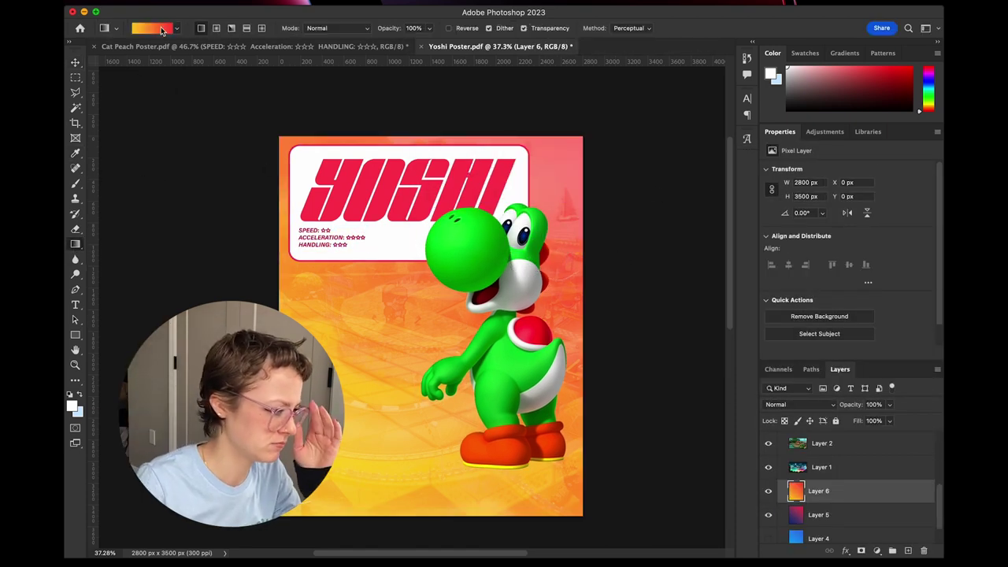
{"action": "left_click", "coordinate": [180, 30]}
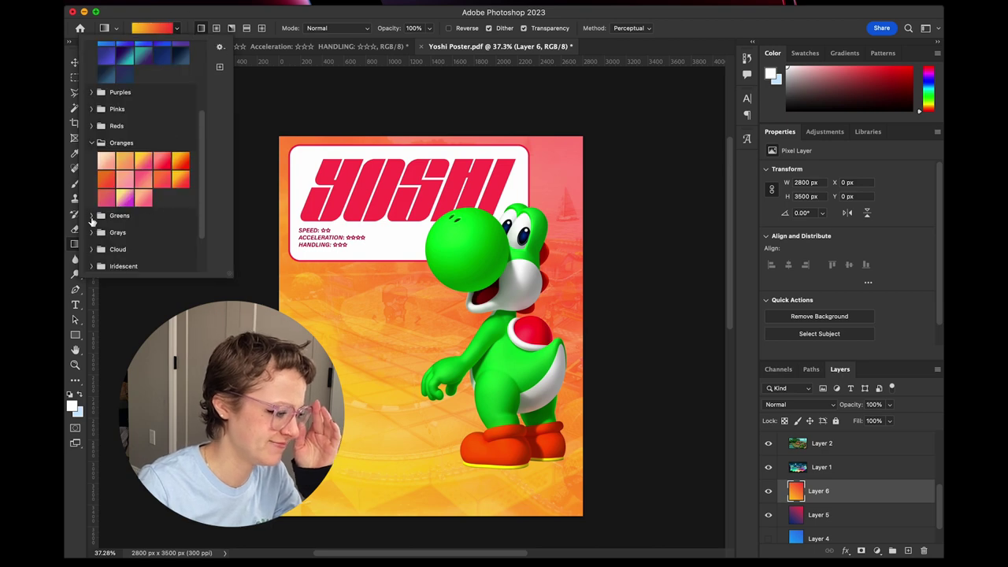
{"action": "left_click", "coordinate": [128, 218]}
{"action": "scroll", "coordinate": [190, 221], "scroll_direction": "down", "scroll_amount": 3}
{"action": "scroll", "coordinate": [190, 221], "scroll_direction": "down", "scroll_amount": 2}
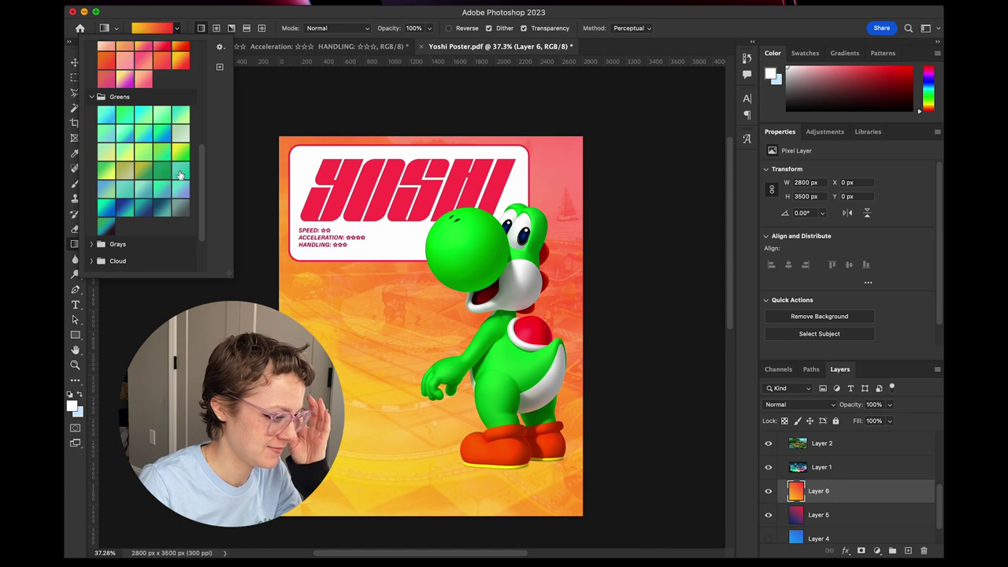
{"action": "left_click", "coordinate": [181, 151]}
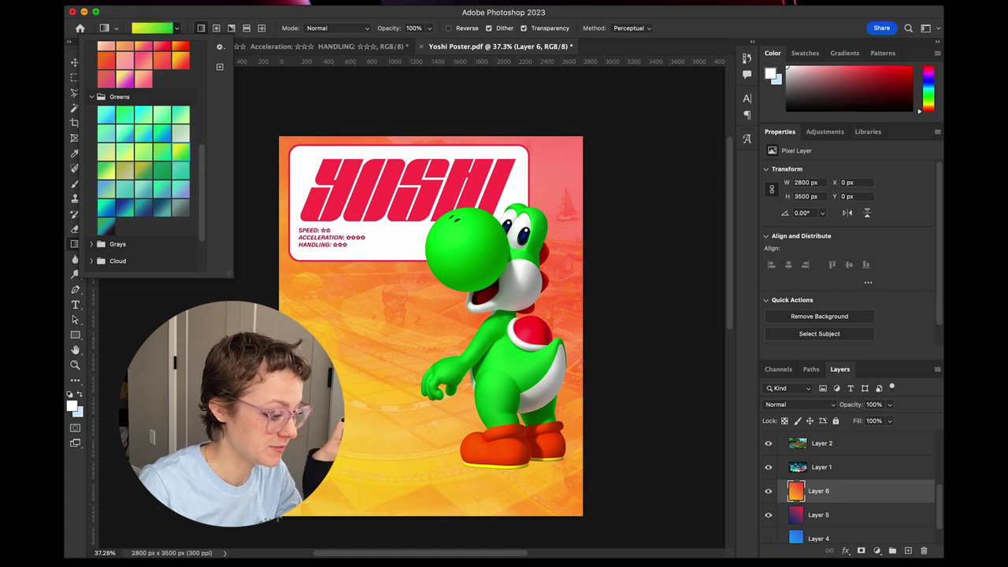
{"action": "left_click_drag", "start_coordinate": [274, 517], "coordinate": [596, 126]}
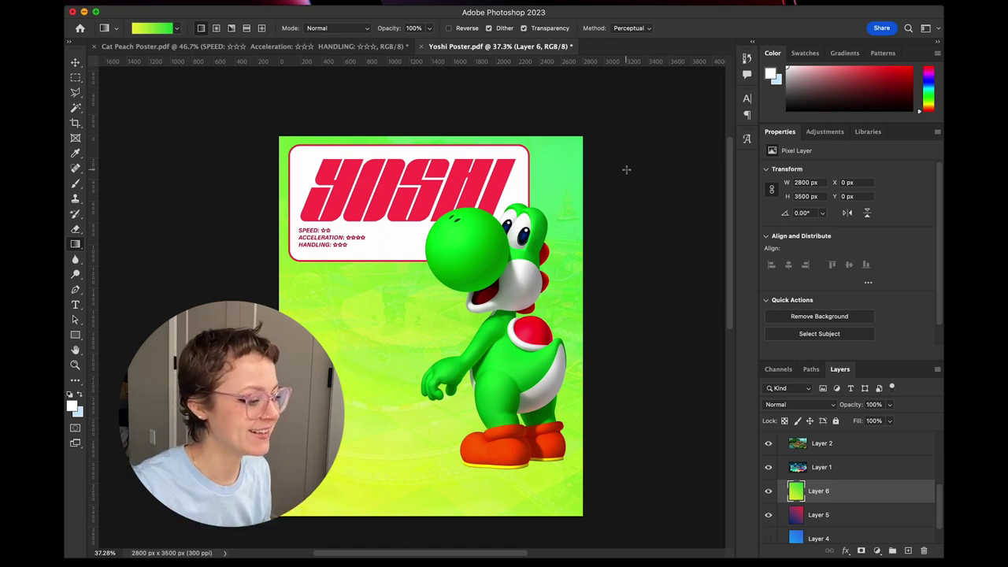
Raise the opacity of the Layer 2 racetrack image to 77%.
{"action": "left_click", "coordinate": [823, 443]}
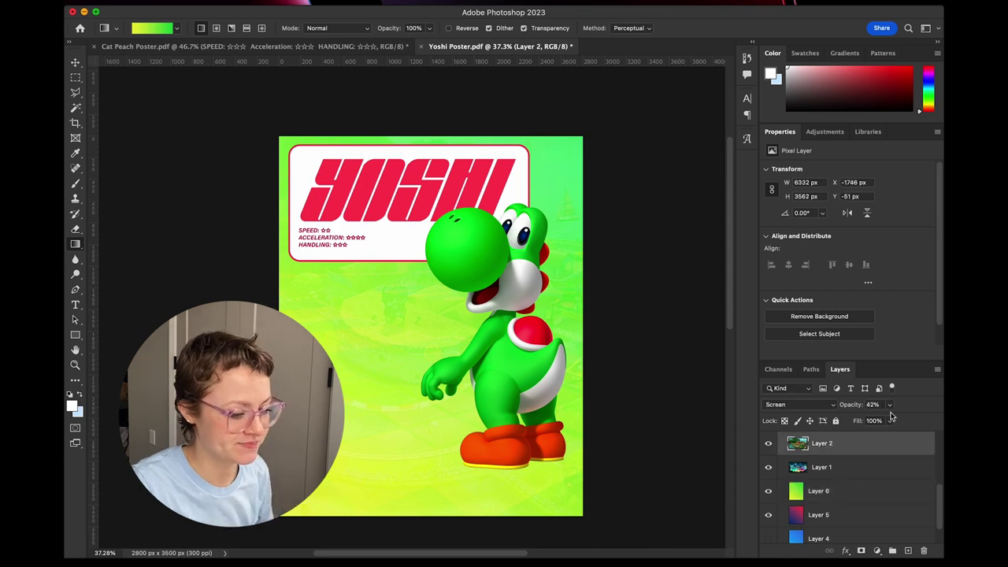
{"action": "left_click_drag", "start_coordinate": [889, 421], "coordinate": [900, 418]}
Delete the unused navy-to-coral Layer 5 and the hidden blue Layer 4, and select the white Layer 0.
{"action": "scroll", "coordinate": [835, 468], "scroll_direction": "down", "scroll_amount": 2}
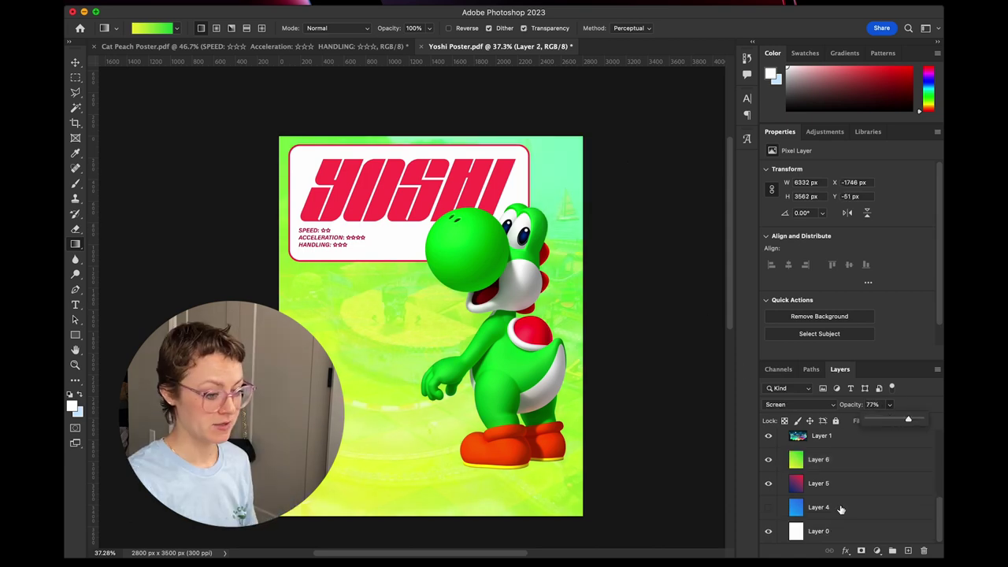
{"action": "left_click", "coordinate": [837, 484]}
{"action": "left_click", "coordinate": [835, 530]}
{"action": "scroll", "coordinate": [827, 496], "scroll_direction": "up", "scroll_amount": 3}
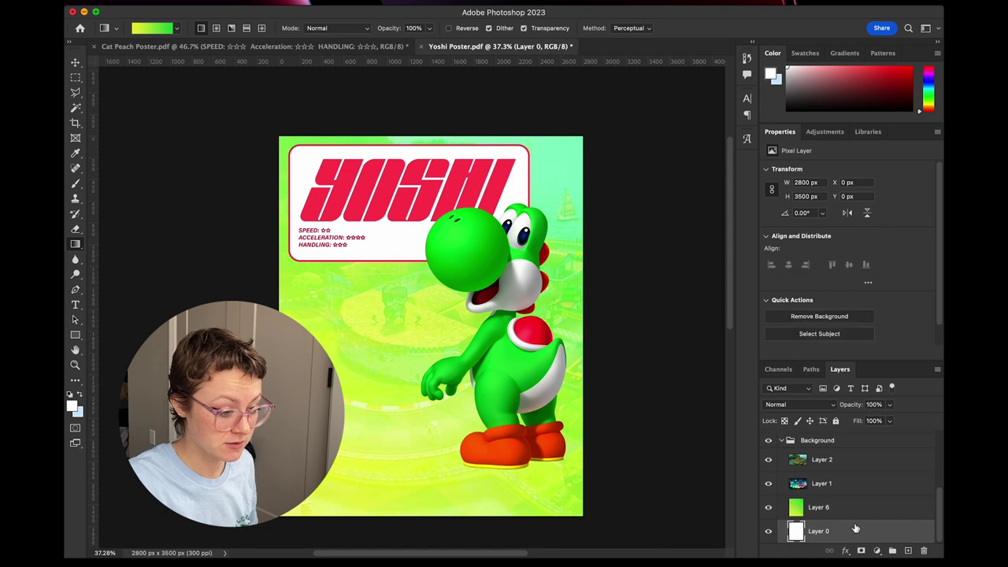
Collapse and lock the Background layer group.
{"action": "left_click", "coordinate": [784, 465]}
{"action": "scroll", "coordinate": [835, 488], "scroll_direction": "up", "scroll_amount": 3}
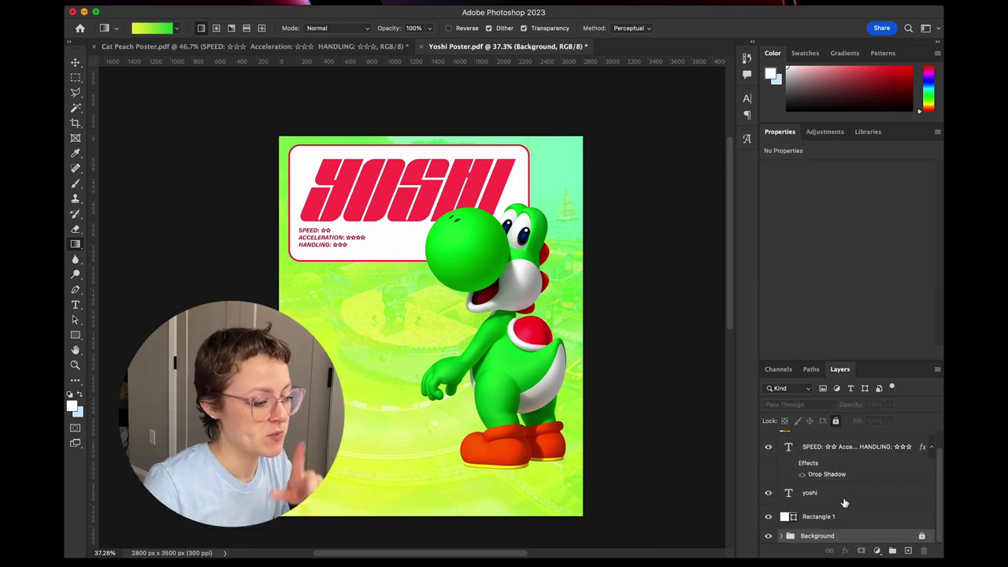
{"action": "scroll", "coordinate": [843, 502], "scroll_direction": "up", "scroll_amount": 1}
{"action": "scroll", "coordinate": [843, 502], "scroll_direction": "down", "scroll_amount": 1}
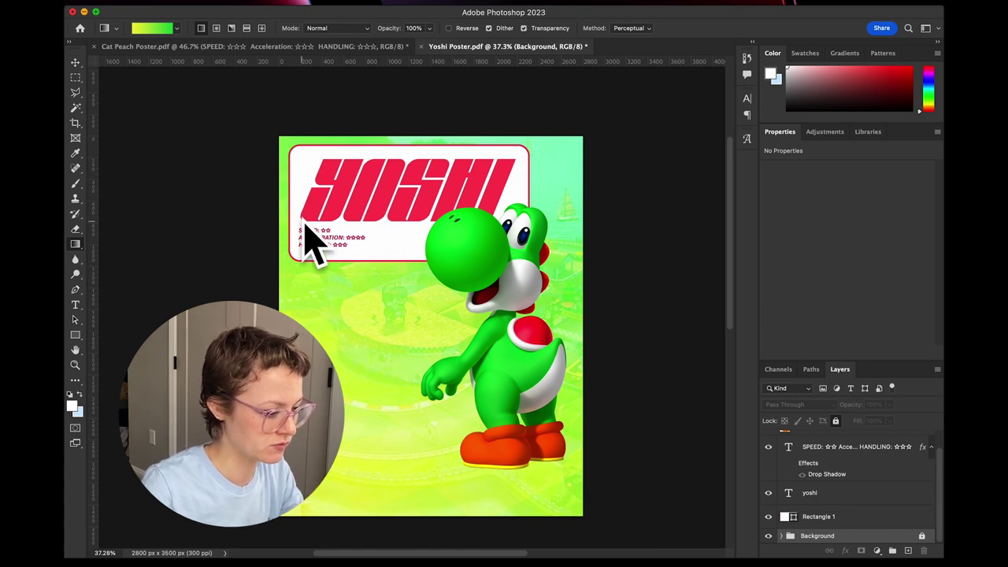
Change the stroke of the white rounded title card (Rectangle 1) to medium blue from the recently used colors.
{"action": "left_click", "coordinate": [860, 519]}
{"action": "left_click", "coordinate": [801, 270]}
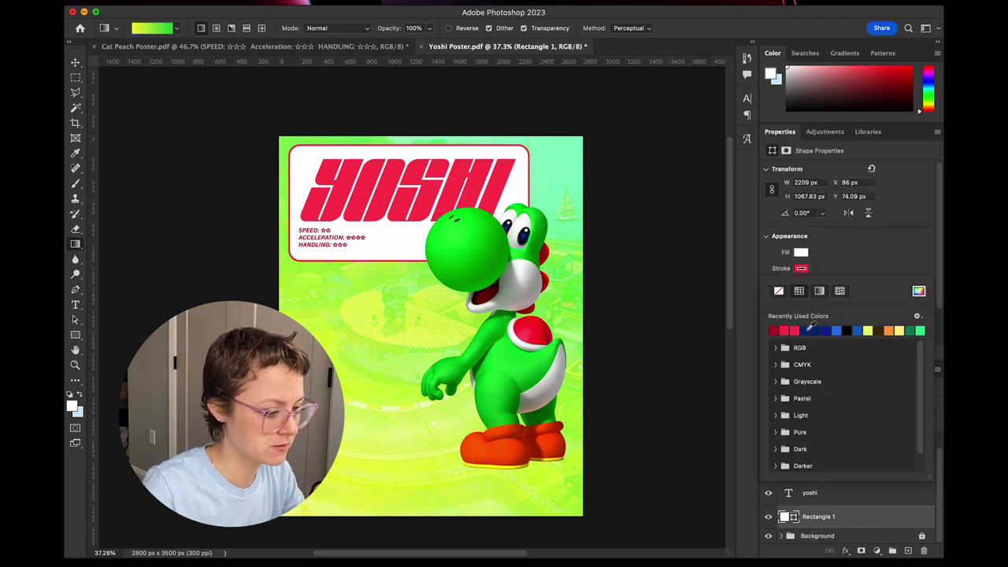
{"action": "left_click", "coordinate": [830, 329]}
{"action": "left_click", "coordinate": [836, 329]}
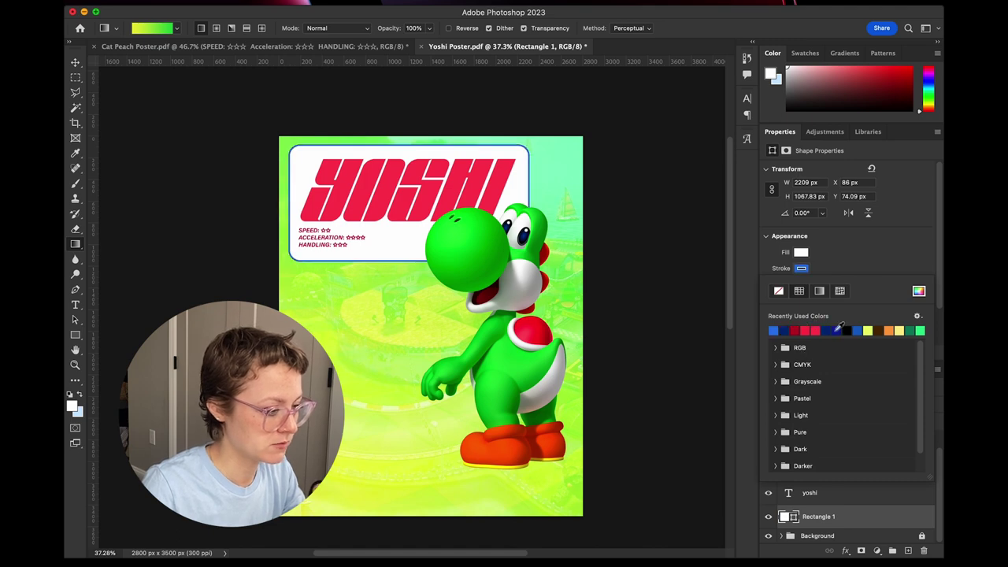
{"action": "left_click", "coordinate": [874, 252]}
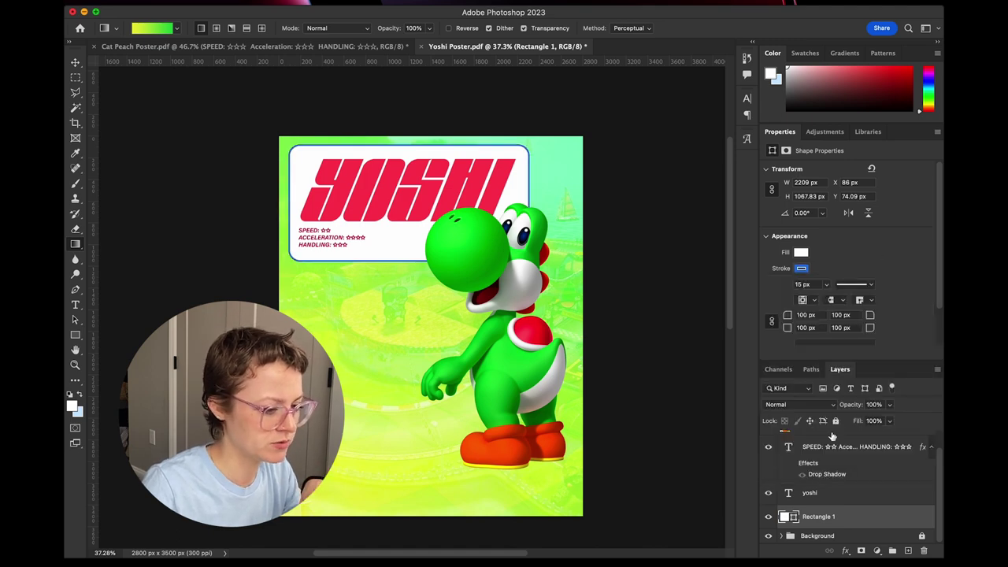
Recolor the YOSHI title text with navy blue sampled from the pupil of Yoshi's eye.
{"action": "left_click", "coordinate": [823, 494]}
{"action": "left_click", "coordinate": [864, 262]}
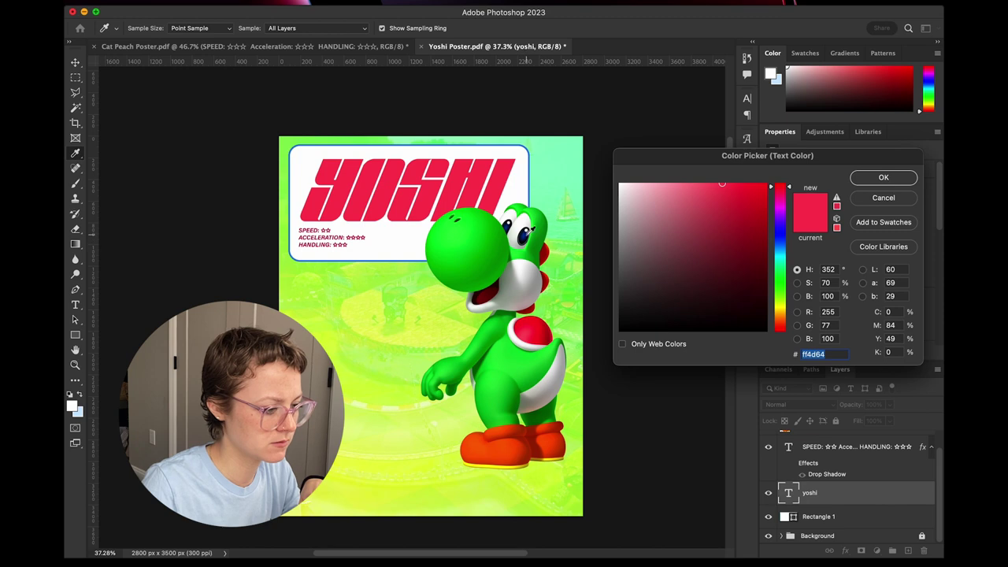
{"action": "left_click", "coordinate": [526, 233]}
{"action": "left_click", "coordinate": [882, 178]}
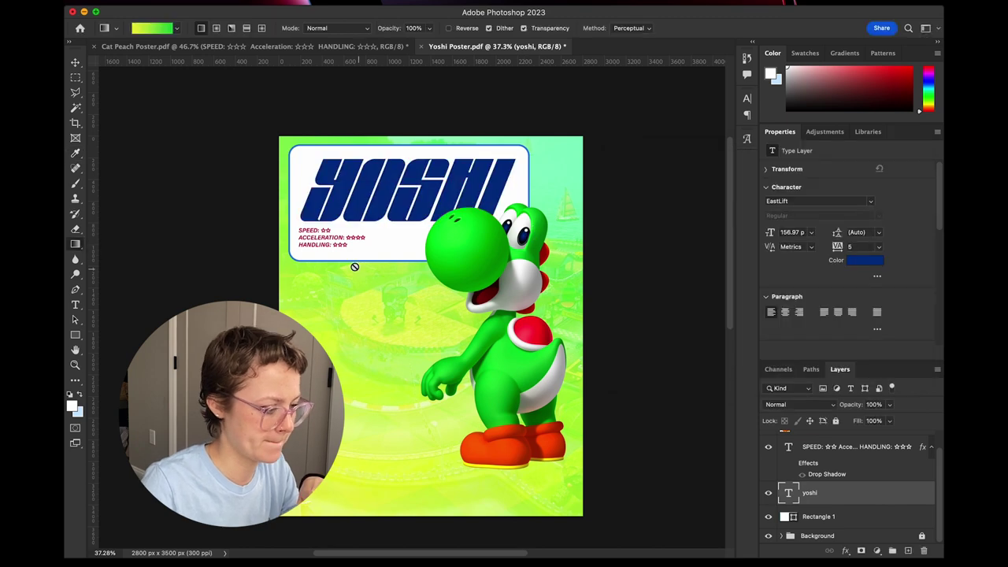
Recolor the speed, acceleration and handling stats text to deep blue #0113c7.
{"action": "key", "text": "v"}
{"action": "left_click", "coordinate": [326, 244]}
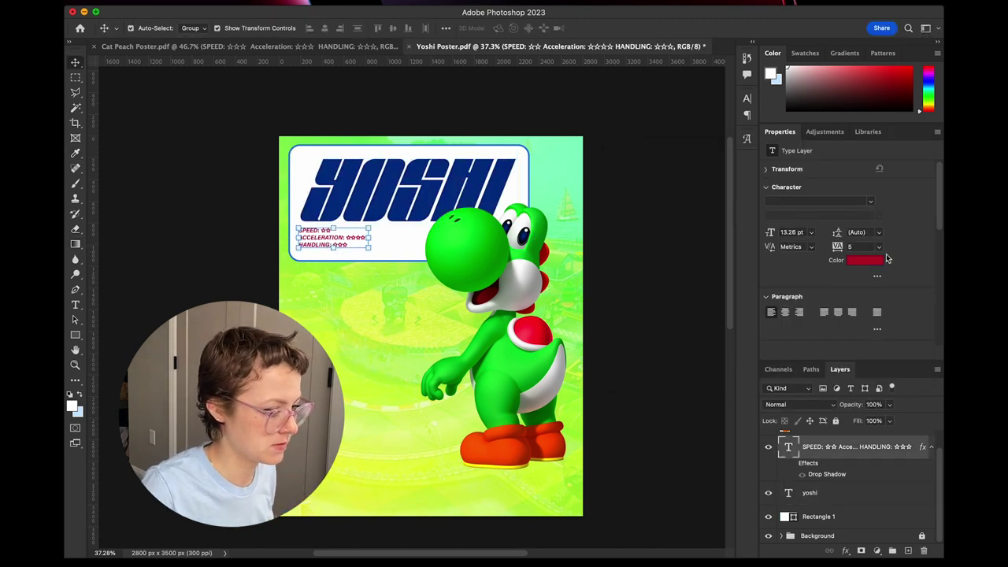
{"action": "left_click", "coordinate": [887, 260]}
{"action": "left_click", "coordinate": [776, 243]}
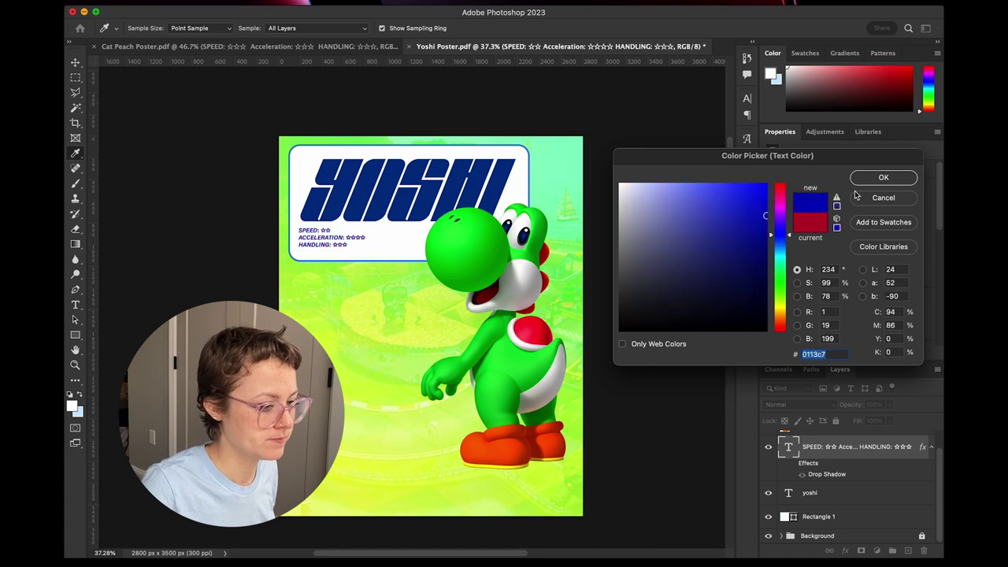
{"action": "left_click", "coordinate": [864, 183]}
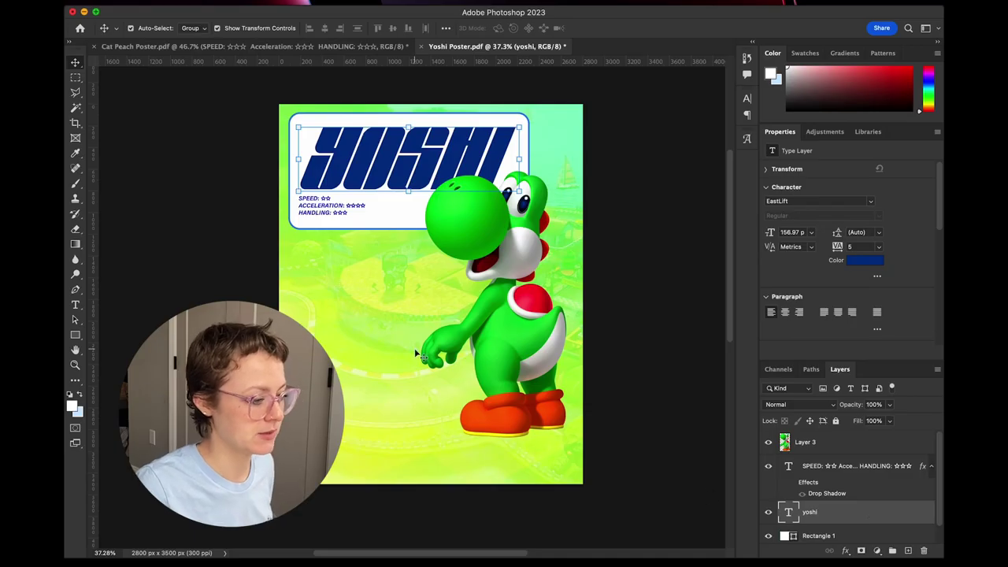
Examine the YOSHI title and the Cat Peach title's lettering effects up close, and return to the Yoshi poster.
{"action": "scroll", "coordinate": [399, 264], "scroll_direction": "up", "scroll_amount": 5}
{"action": "scroll", "coordinate": [400, 266], "scroll_direction": "up", "scroll_amount": 6}
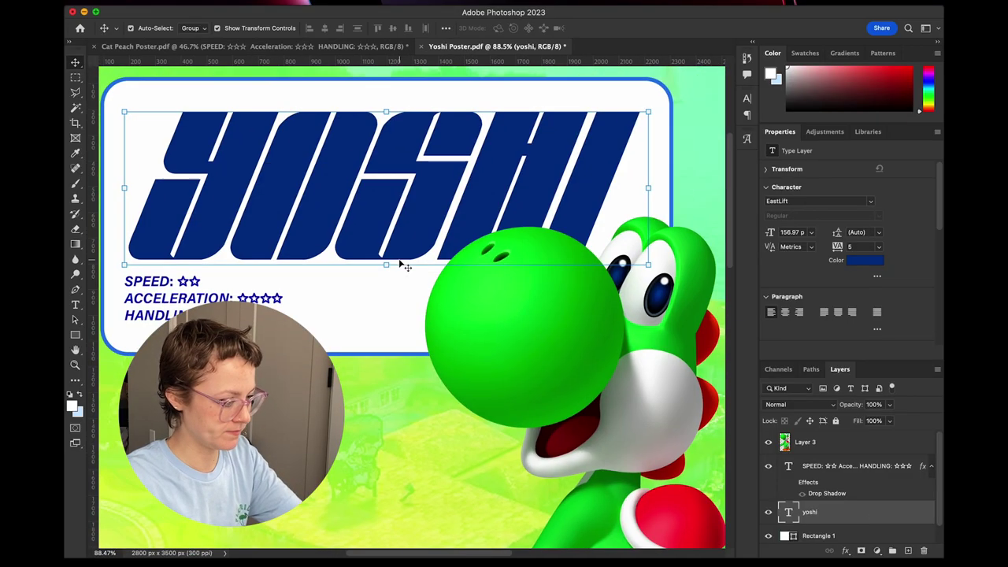
{"action": "scroll", "coordinate": [399, 262], "scroll_direction": "up", "scroll_amount": 2}
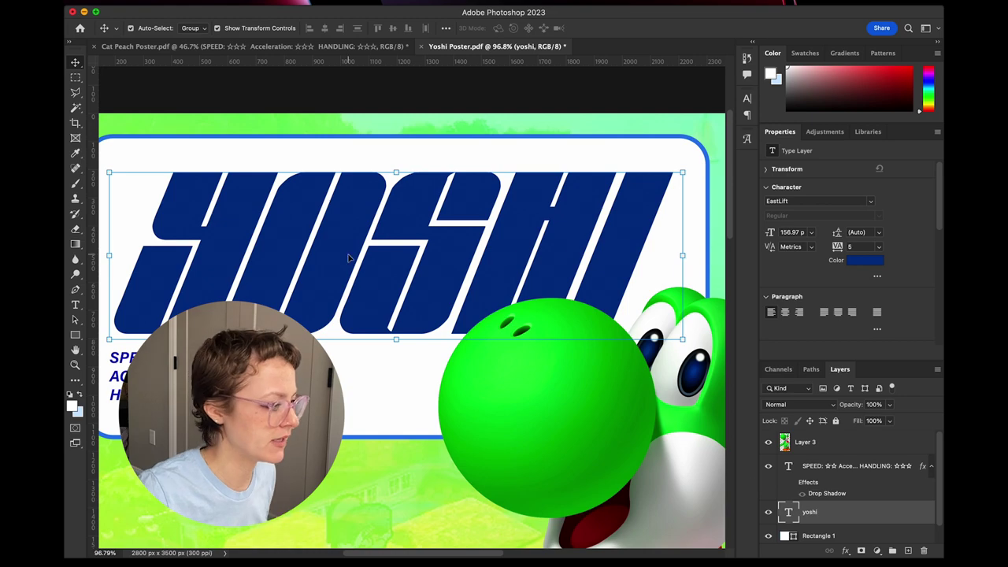
{"action": "left_click", "coordinate": [236, 45]}
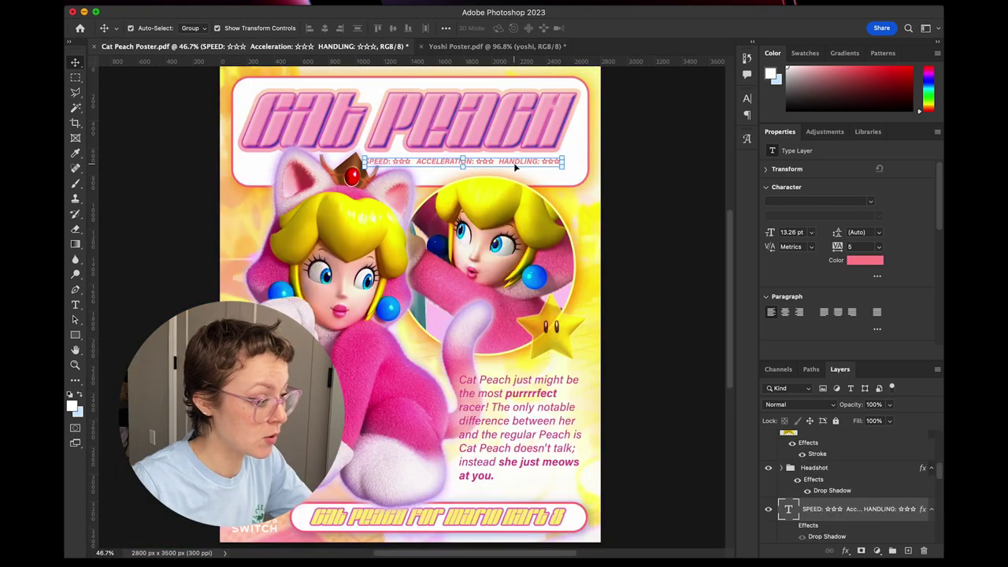
{"action": "scroll", "coordinate": [525, 260], "scroll_direction": "up", "scroll_amount": 5}
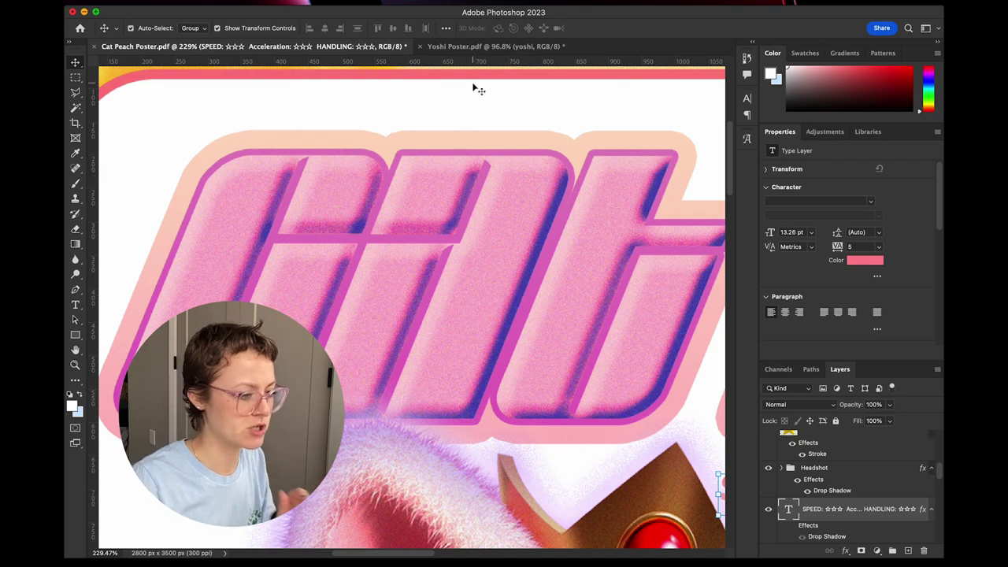
{"action": "left_click", "coordinate": [480, 47]}
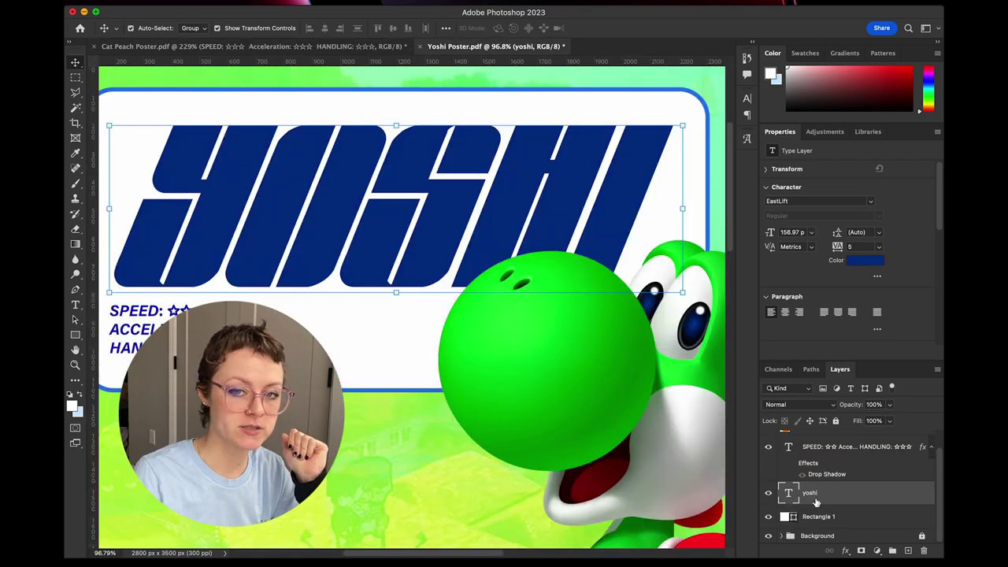
Add a Bevel & Emboss effect to the yoshi text layer and reposition the settings to expose the title.
{"action": "left_click", "coordinate": [846, 552]}
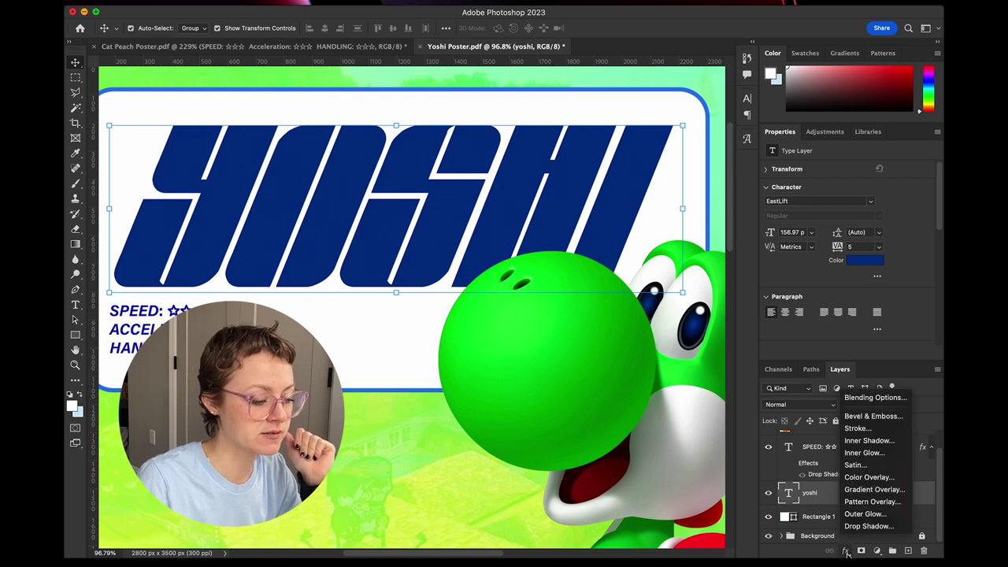
{"action": "left_click", "coordinate": [874, 416]}
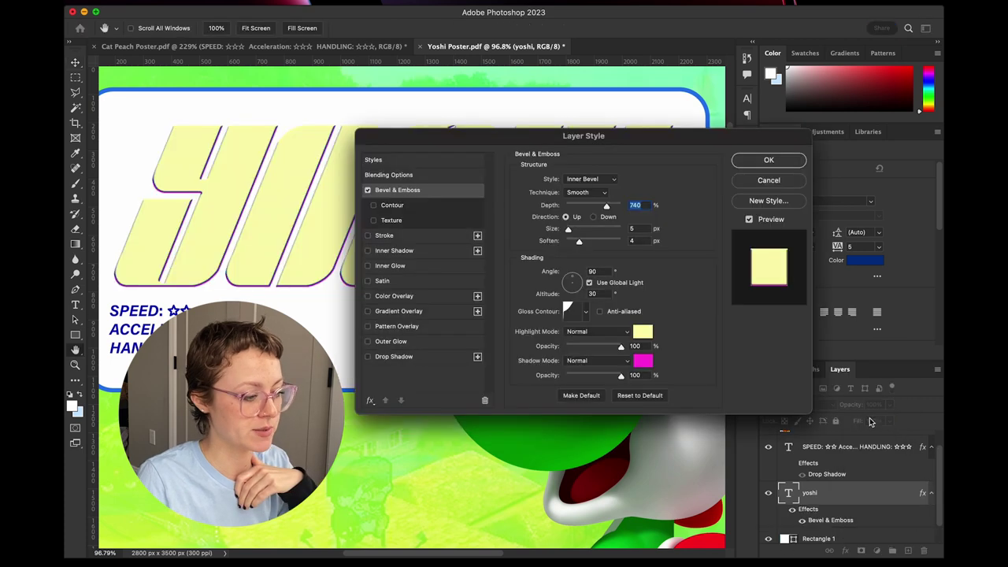
{"action": "mouse_move", "coordinate": [519, 136]}
{"action": "left_mouse_down"}
{"action": "mouse_move", "coordinate": [812, 169]}
{"action": "mouse_move", "coordinate": [408, 290]}
{"action": "mouse_move", "coordinate": [544, 245]}
{"action": "mouse_move", "coordinate": [646, 164]}
{"action": "mouse_move", "coordinate": [593, 150]}
{"action": "mouse_move", "coordinate": [590, 212]}
{"action": "left_mouse_up"}
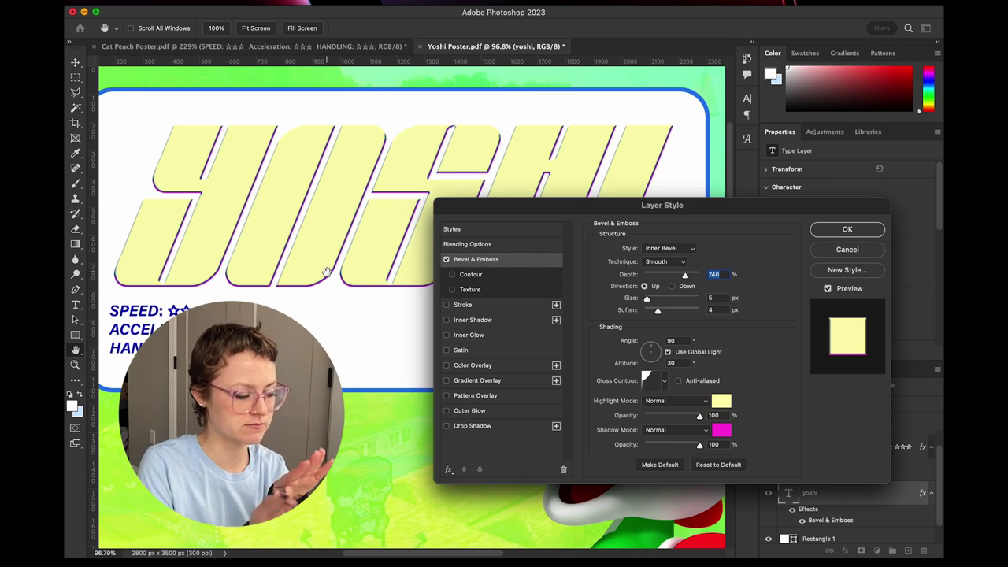
{"action": "scroll", "coordinate": [330, 278], "scroll_direction": "left", "scroll_amount": 10}
{"action": "scroll", "coordinate": [329, 278], "scroll_direction": "down", "scroll_amount": 3}
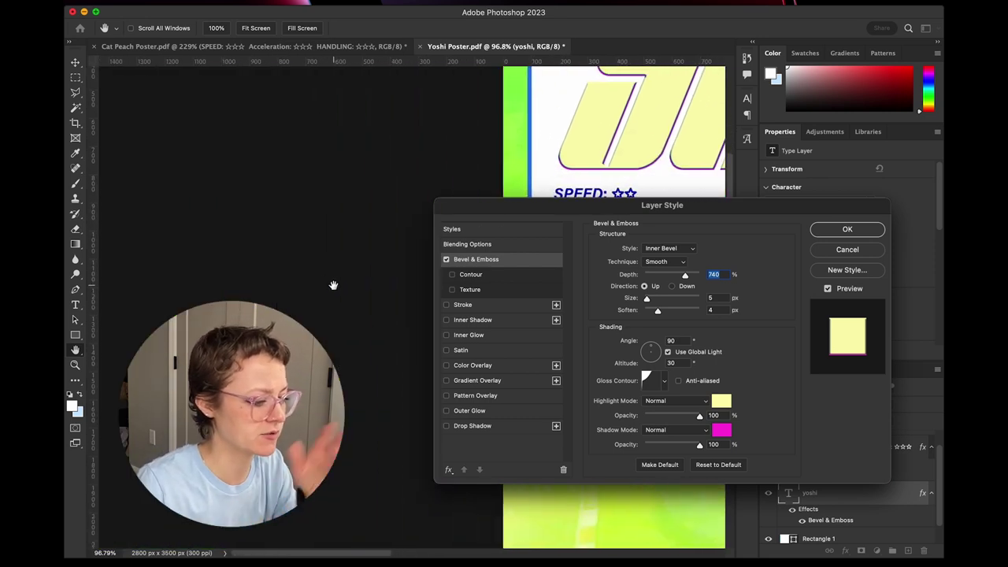
{"action": "scroll", "coordinate": [333, 285], "scroll_direction": "right", "scroll_amount": 10}
{"action": "scroll", "coordinate": [333, 285], "scroll_direction": "up", "scroll_amount": 4}
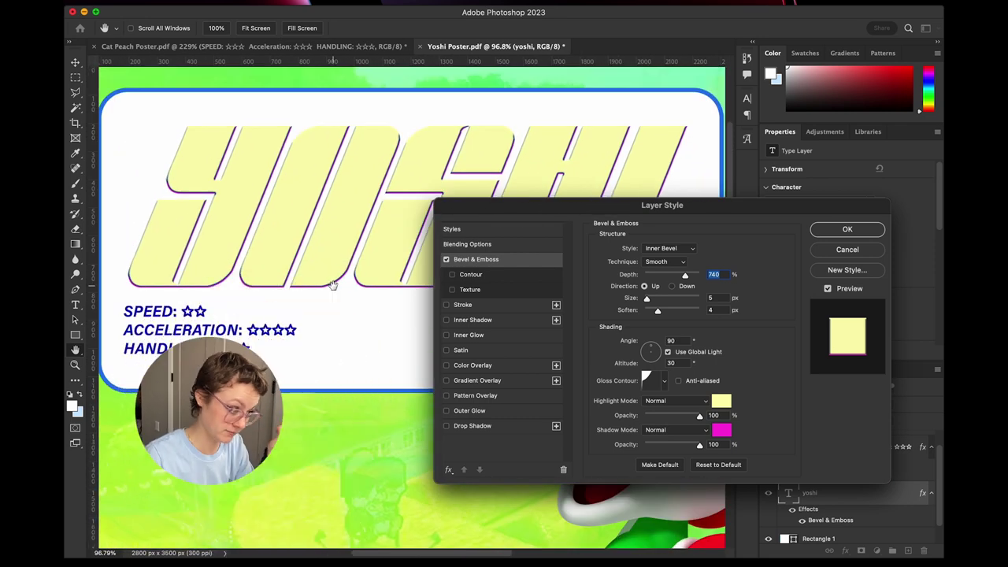
Set the title bevel's highlight color to bright green #71ff6a.
{"action": "left_click", "coordinate": [721, 400]}
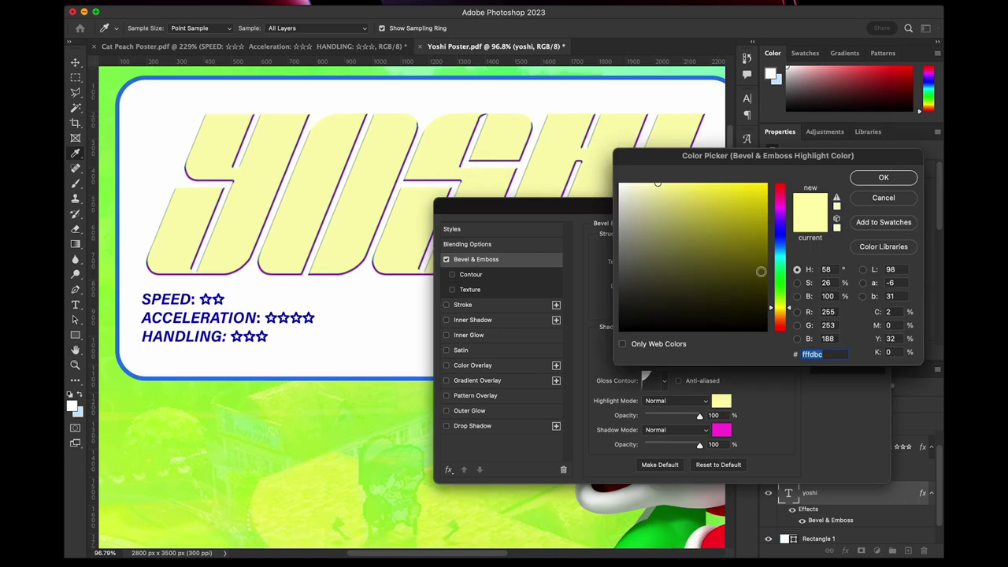
{"action": "left_click", "coordinate": [782, 285]}
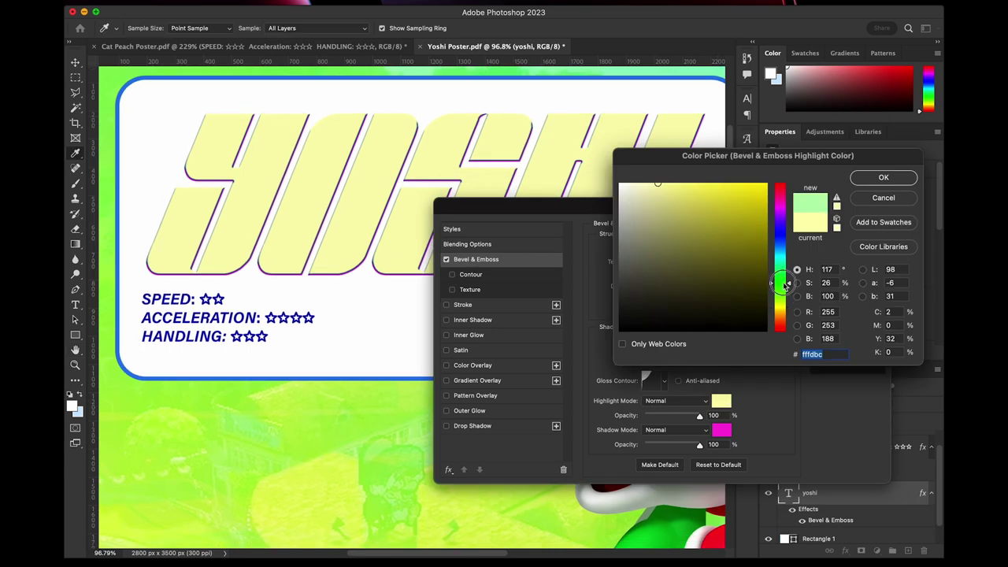
{"action": "left_click_drag", "start_coordinate": [742, 248], "coordinate": [705, 178]}
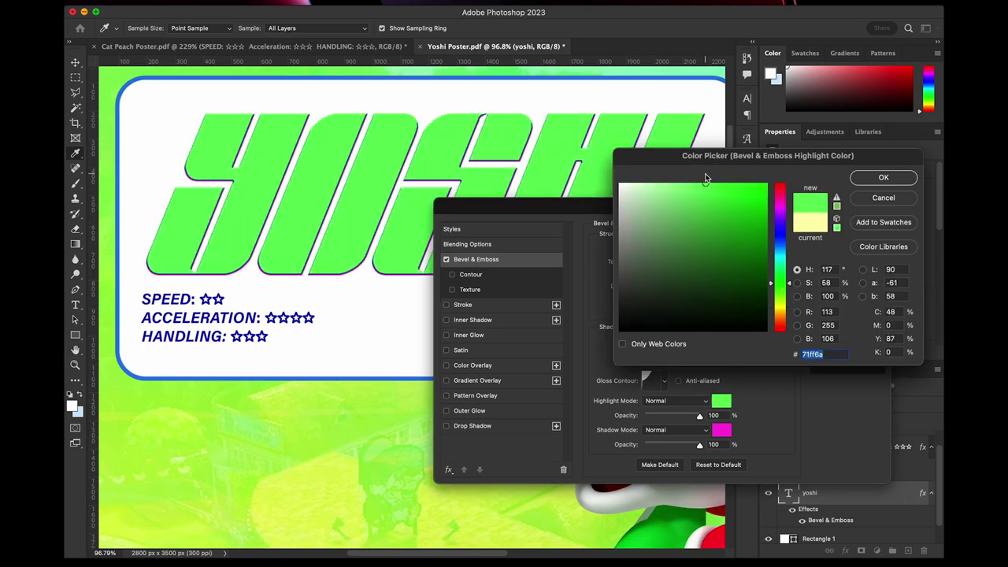
{"action": "left_click", "coordinate": [885, 177]}
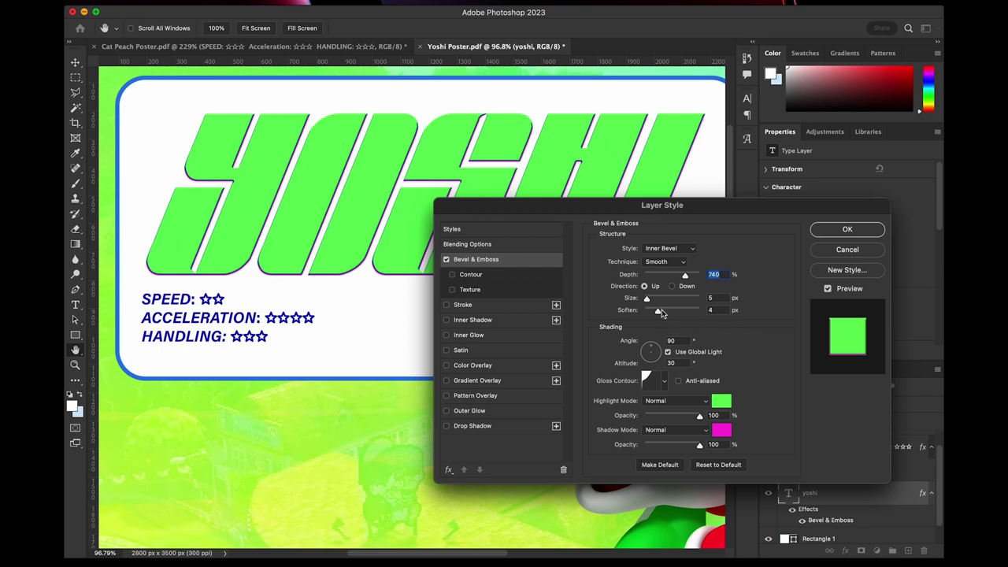
Set the title bevel's size to 10 px and its highlight to medium blue at 76% opacity.
{"action": "left_click_drag", "start_coordinate": [646, 298], "coordinate": [651, 301]}
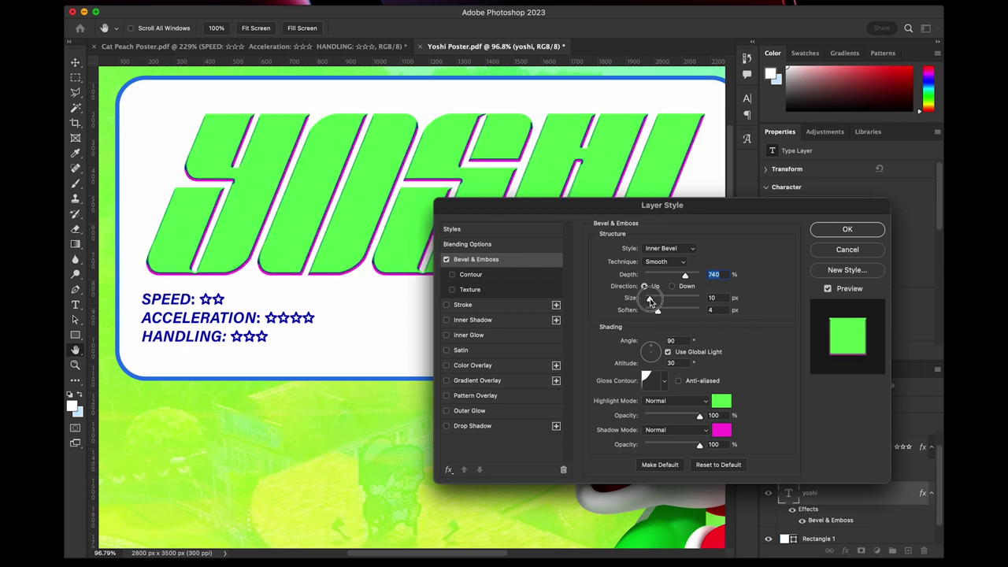
{"action": "left_click", "coordinate": [723, 402]}
{"action": "left_click_drag", "start_coordinate": [771, 250], "coordinate": [780, 242]}
{"action": "key", "text": "Return"}
{"action": "left_click_drag", "start_coordinate": [697, 416], "coordinate": [625, 420]}
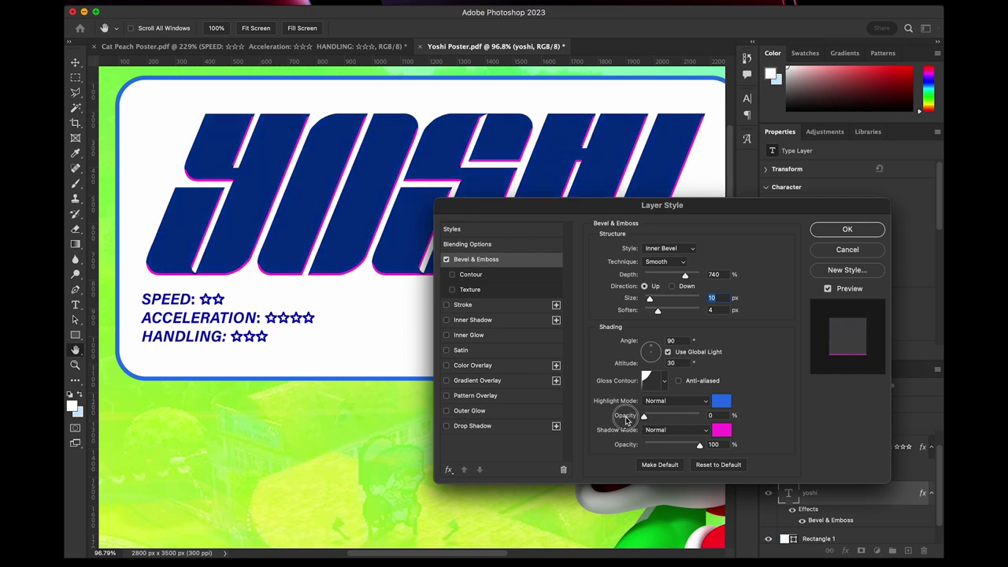
{"action": "left_click_drag", "start_coordinate": [644, 415], "coordinate": [685, 416]}
Set the title bevel's shadow color to dark navy #0b0077.
{"action": "left_click", "coordinate": [721, 429]}
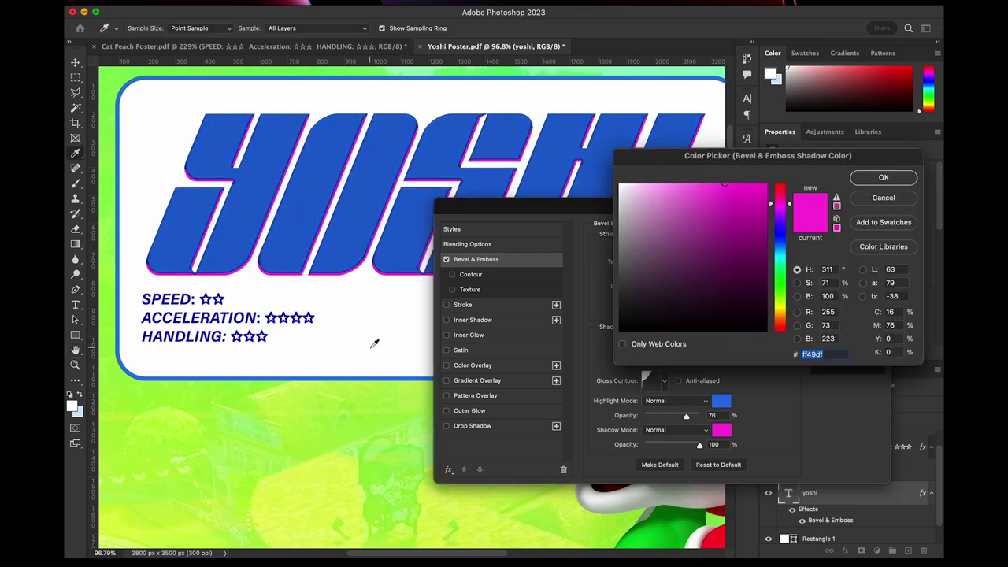
{"action": "left_click_drag", "start_coordinate": [780, 203], "coordinate": [768, 257]}
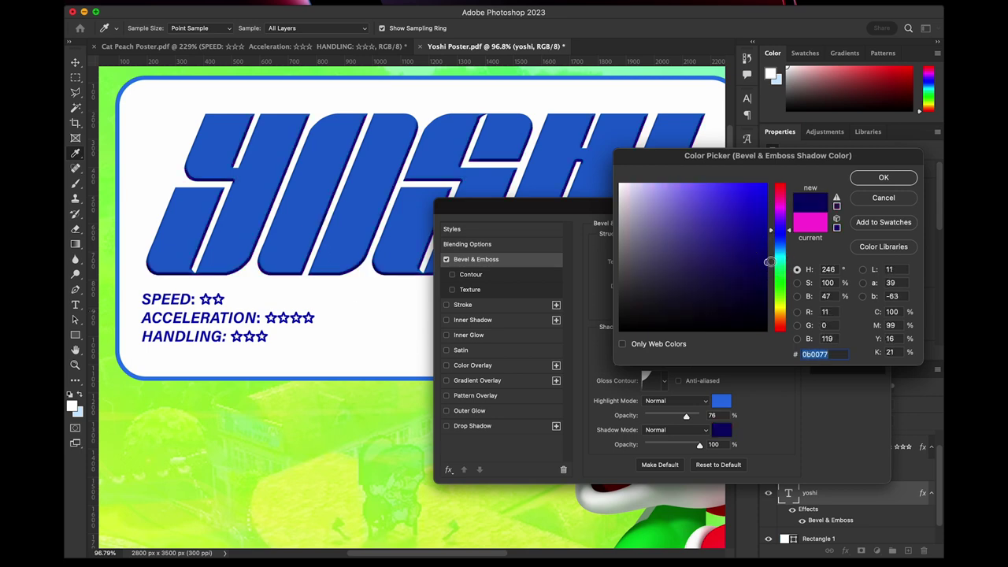
{"action": "left_click", "coordinate": [885, 178]}
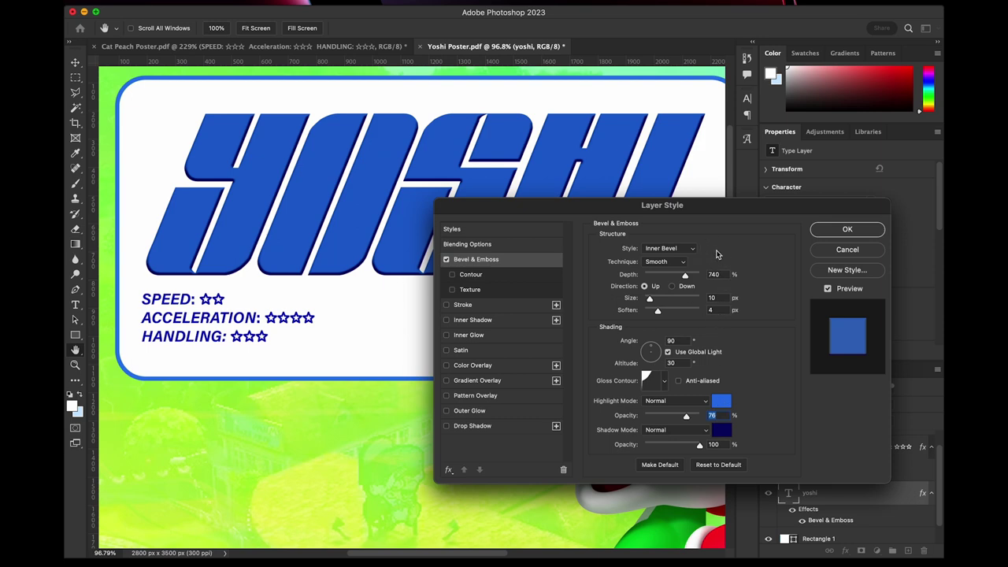
Try the Outer Bevel, Emboss, Pillow Emboss and Stroke Emboss styles on the title's bevel, and return it to Inner Bevel.
{"action": "left_click", "coordinate": [649, 248]}
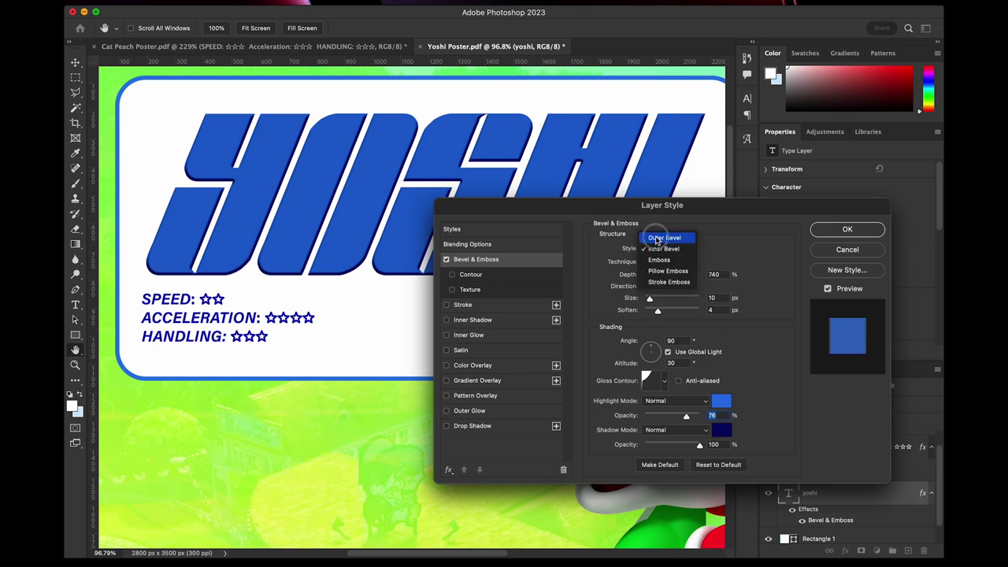
{"action": "left_click", "coordinate": [662, 237]}
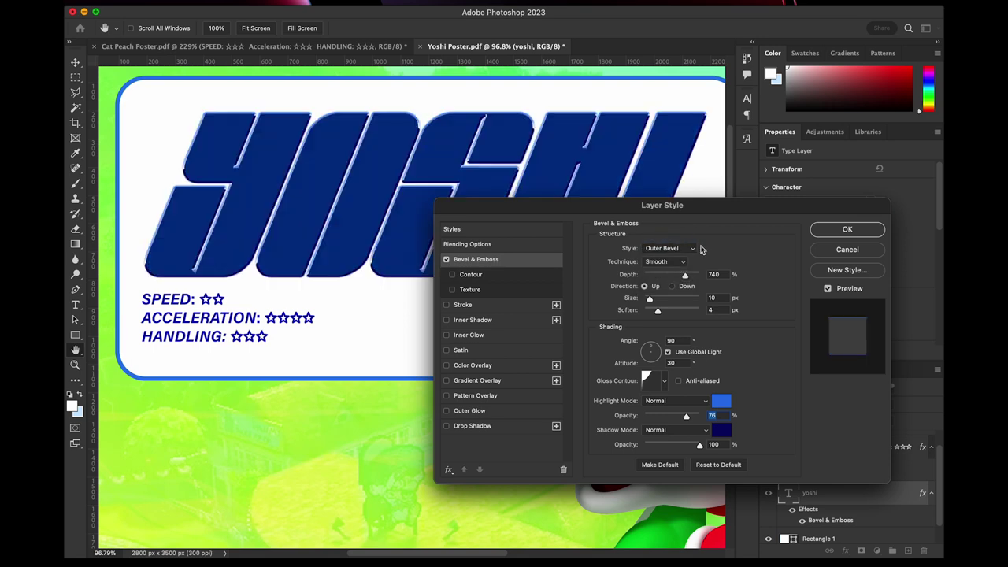
{"action": "left_click", "coordinate": [686, 248]}
{"action": "left_click", "coordinate": [681, 261]}
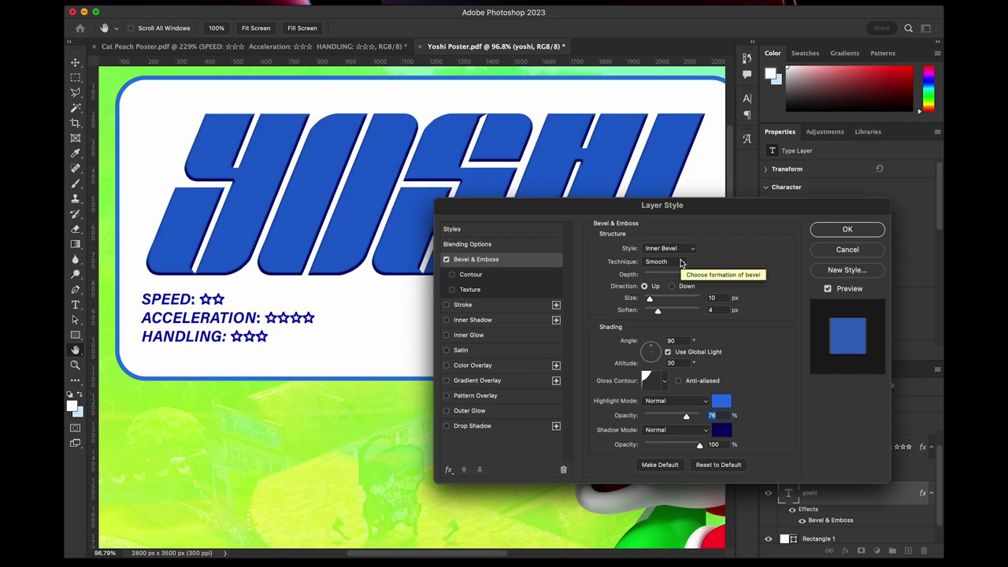
{"action": "left_click", "coordinate": [669, 248]}
{"action": "left_click", "coordinate": [671, 260]}
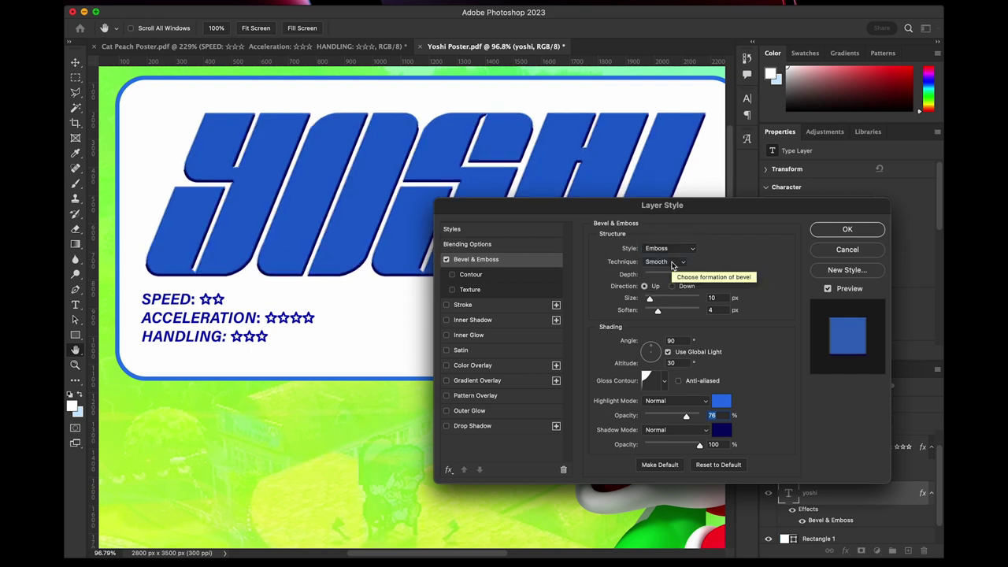
{"action": "left_click", "coordinate": [669, 248]}
{"action": "left_click", "coordinate": [670, 259]}
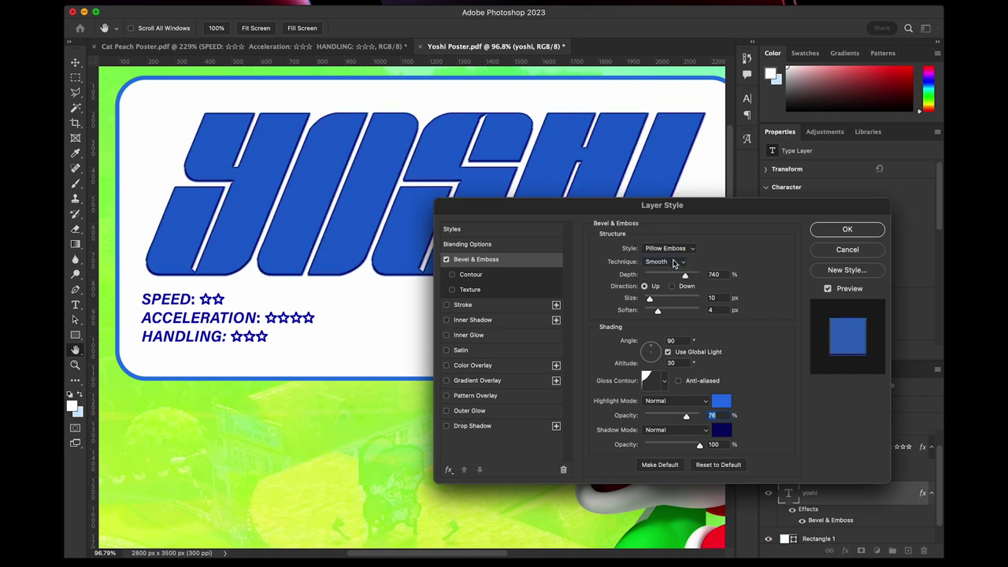
{"action": "left_click", "coordinate": [669, 248]}
{"action": "left_click", "coordinate": [673, 261]}
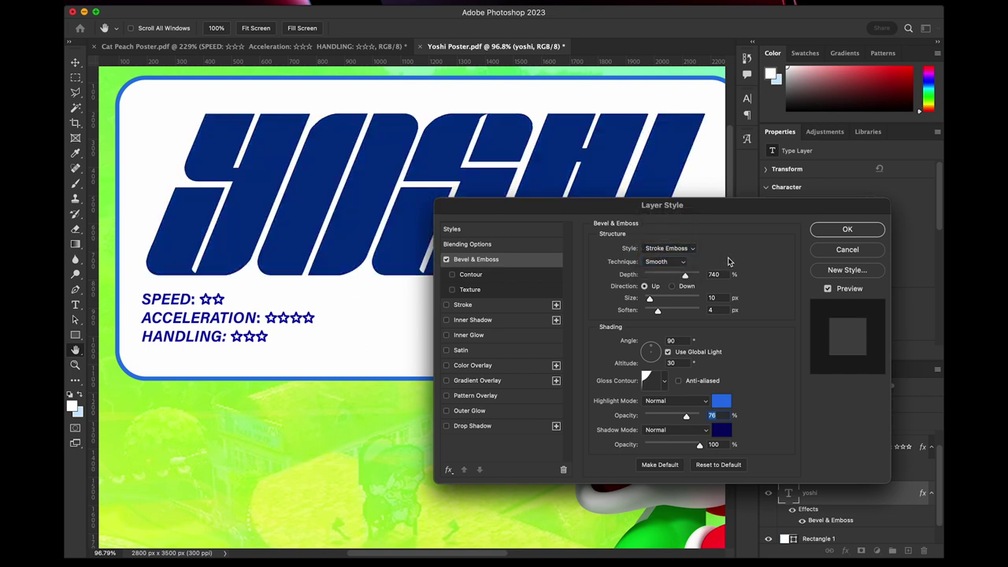
{"action": "left_click", "coordinate": [683, 248]}
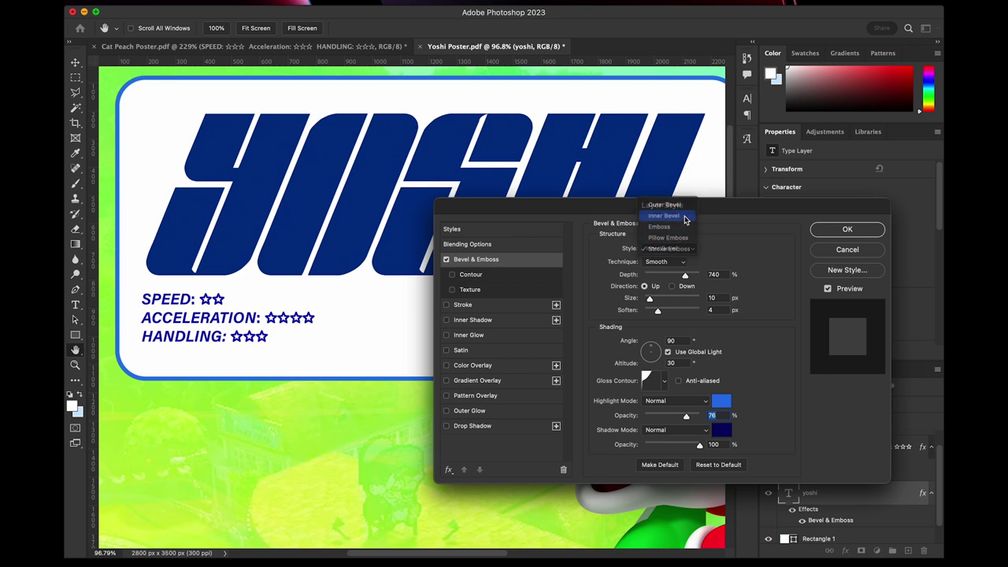
{"action": "left_click", "coordinate": [684, 216]}
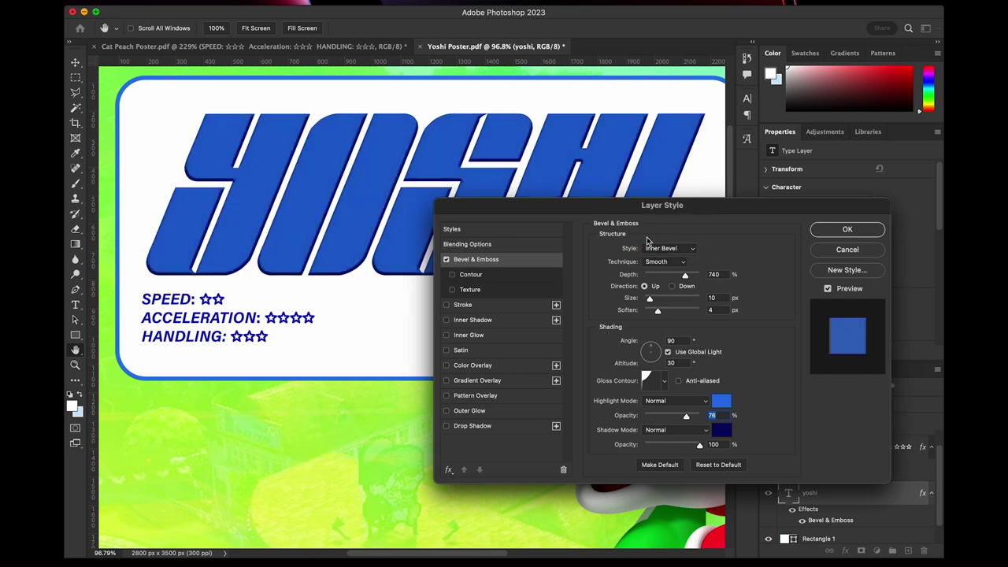
Set the title's Inner Bevel depth to 1000% and its size to 18 px.
{"action": "left_click_drag", "start_coordinate": [684, 275], "coordinate": [764, 277]}
{"action": "left_click_drag", "start_coordinate": [649, 299], "coordinate": [653, 300]}
{"action": "left_click_drag", "start_coordinate": [661, 301], "coordinate": [650, 301]}
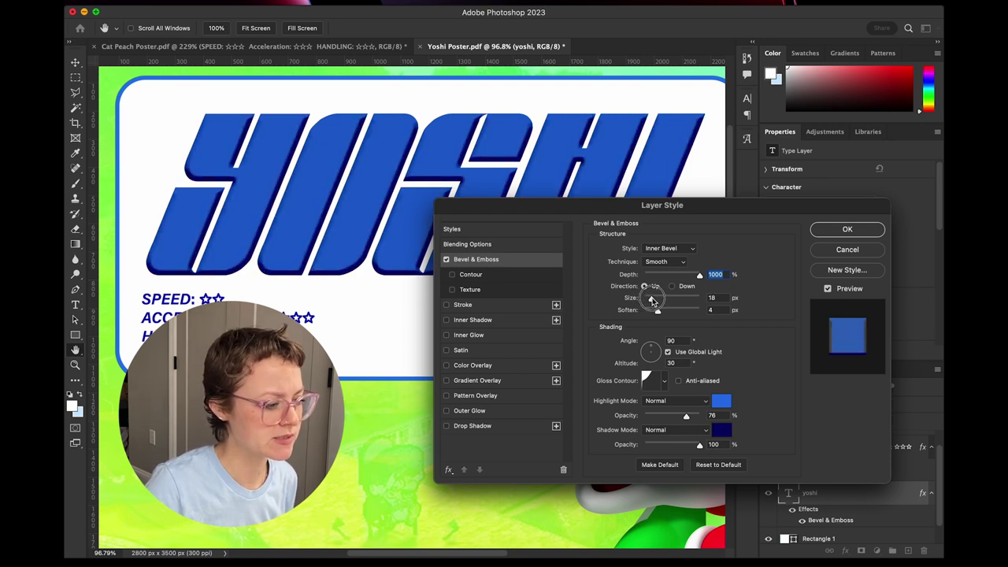
{"action": "mouse_move", "coordinate": [593, 214]}
{"action": "left_mouse_down"}
{"action": "mouse_move", "coordinate": [584, 347]}
{"action": "mouse_move", "coordinate": [584, 231]}
{"action": "mouse_move", "coordinate": [602, 217]}
{"action": "left_mouse_up"}
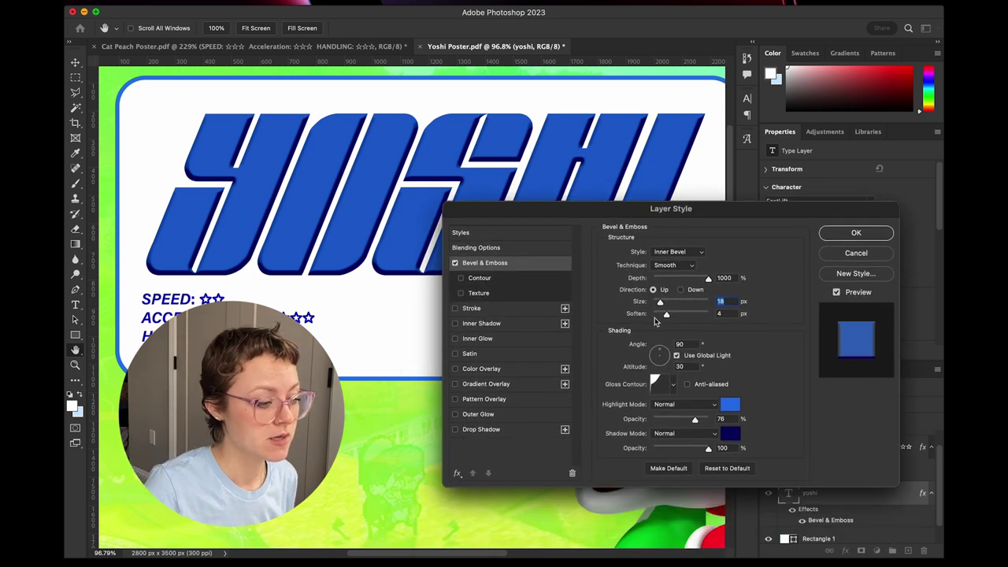
Try the title bevel's soften at 0 px, set it to 16 px and uncover the whole title.
{"action": "left_click_drag", "start_coordinate": [666, 314], "coordinate": [605, 316]}
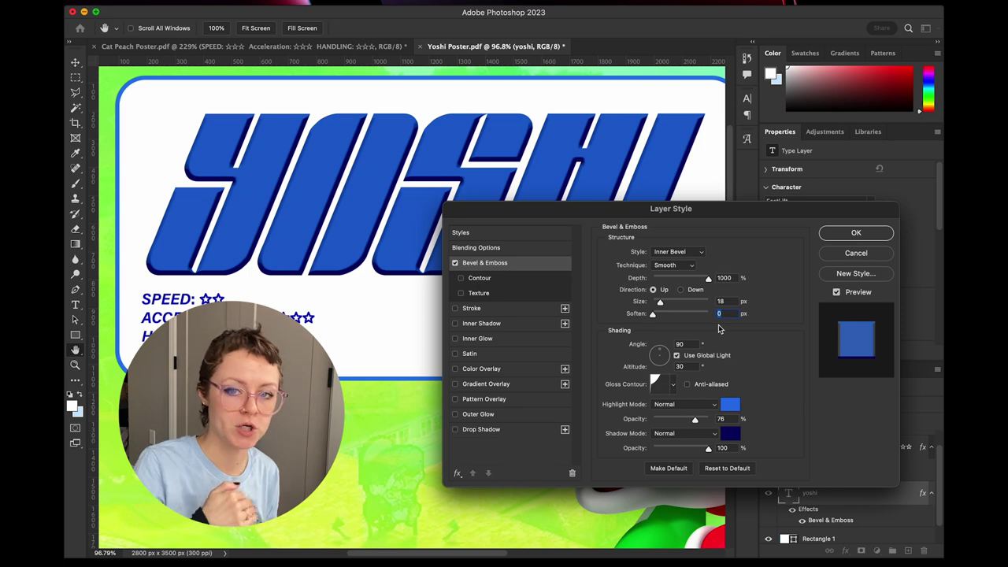
{"action": "left_click_drag", "start_coordinate": [652, 314], "coordinate": [761, 315]}
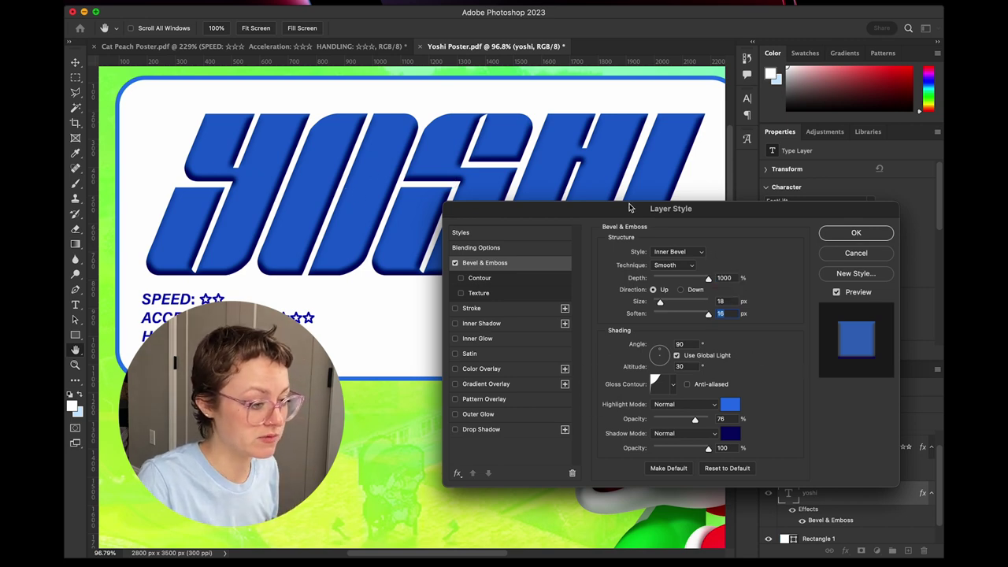
{"action": "left_click_drag", "start_coordinate": [614, 207], "coordinate": [428, 315]}
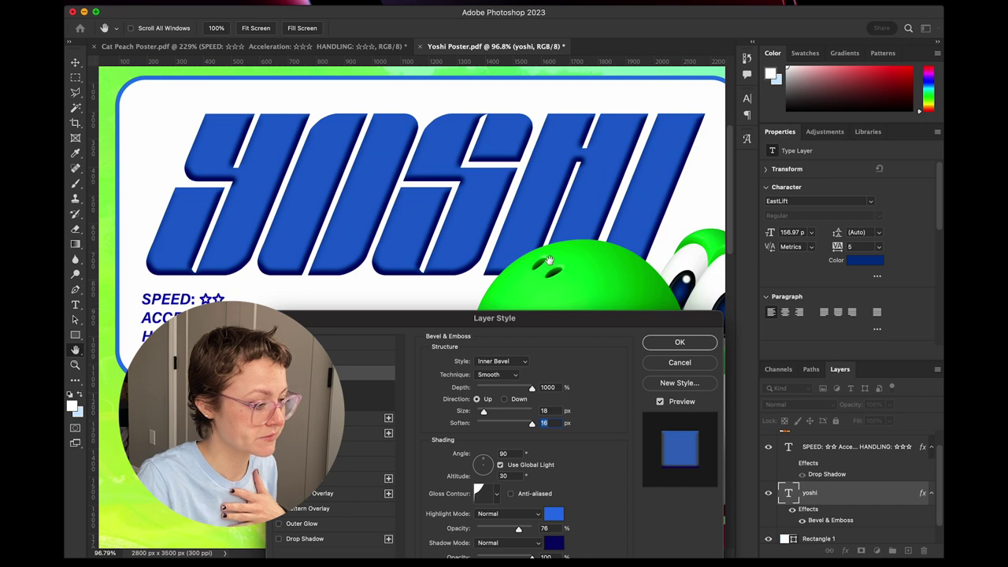
{"action": "left_click_drag", "start_coordinate": [524, 322], "coordinate": [679, 197]}
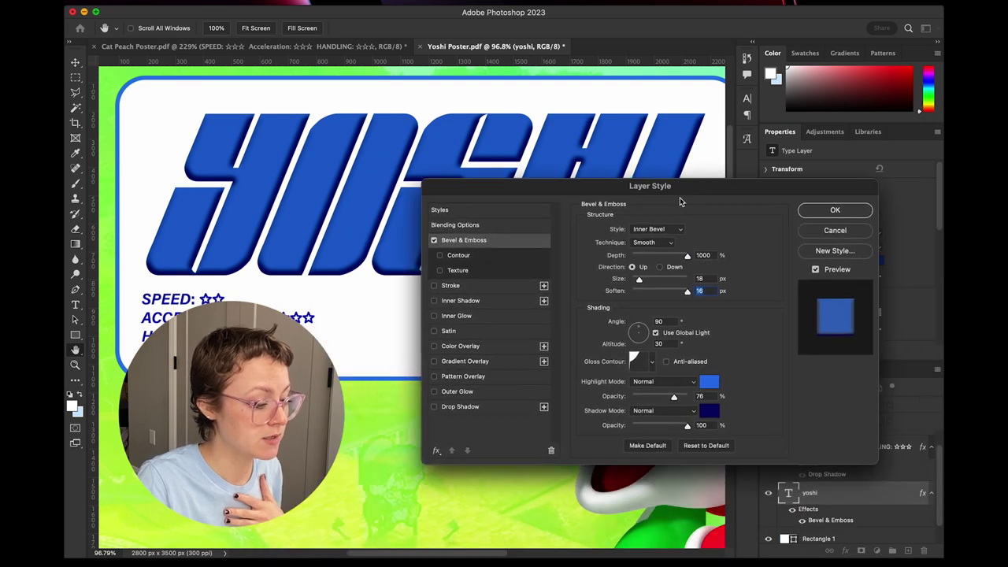
Add a Stroke effect to the title and set its fill type to Gradient.
{"action": "left_click", "coordinate": [434, 285]}
{"action": "left_click", "coordinate": [469, 288]}
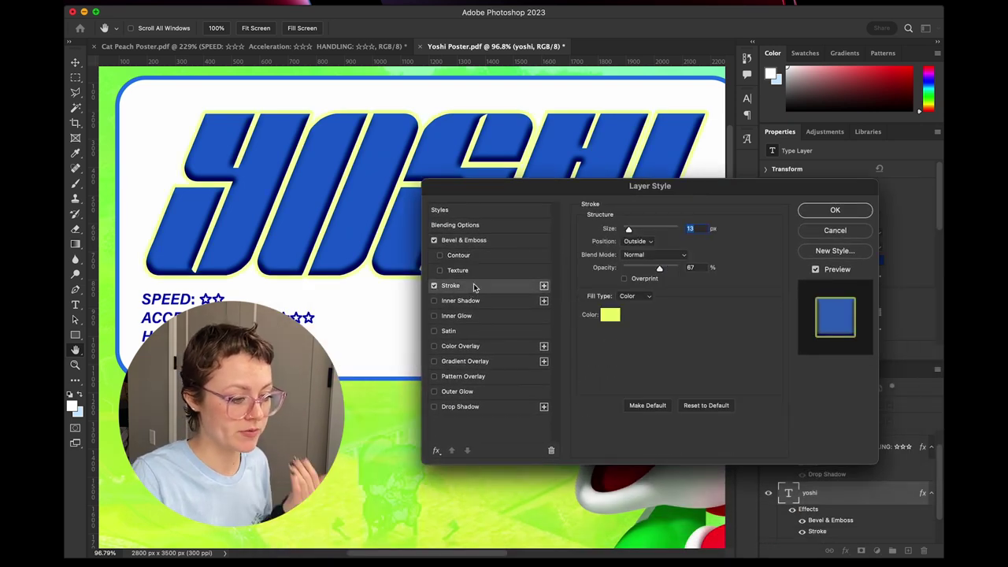
{"action": "left_click_drag", "start_coordinate": [555, 187], "coordinate": [577, 209]}
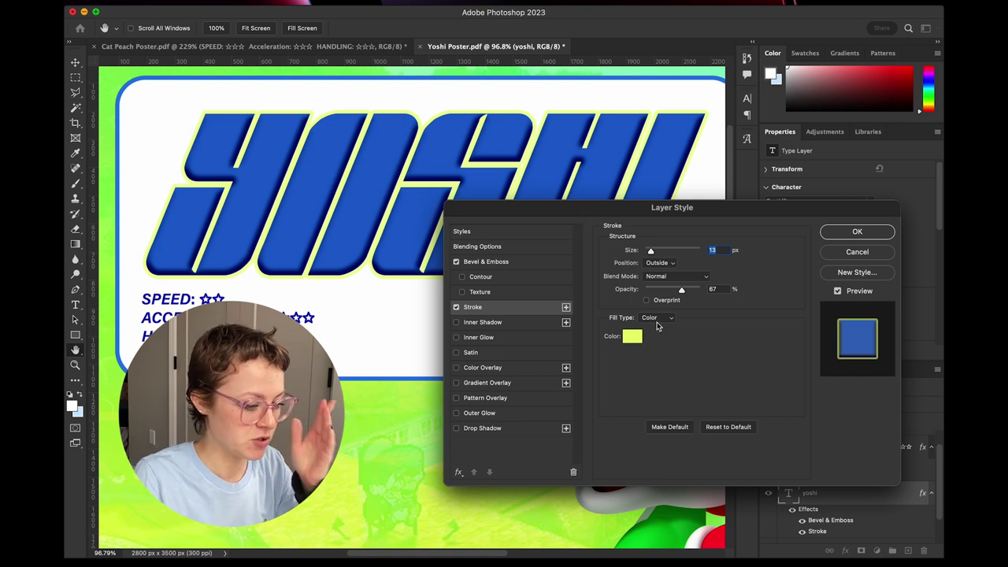
{"action": "left_click", "coordinate": [662, 318]}
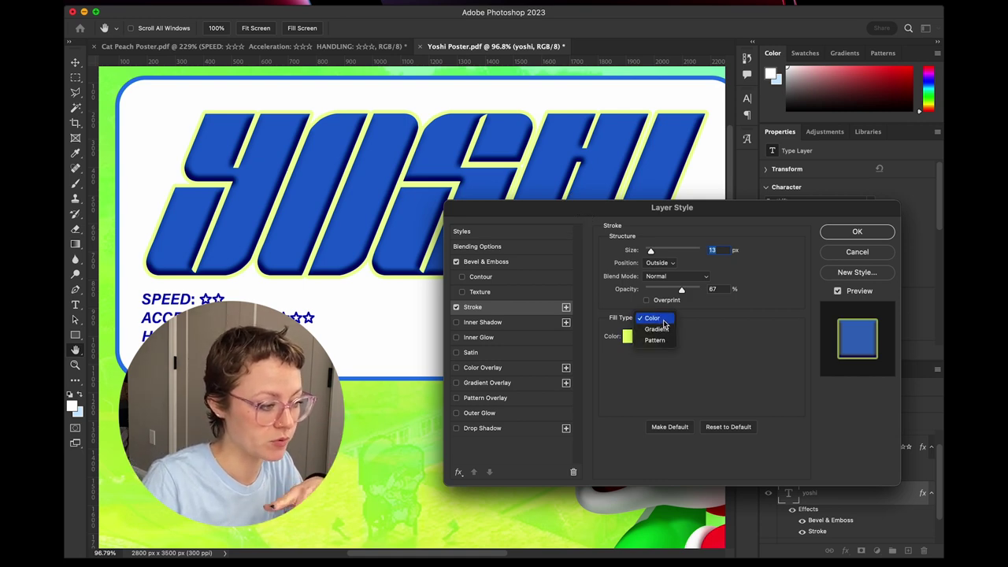
{"action": "left_click", "coordinate": [711, 328]}
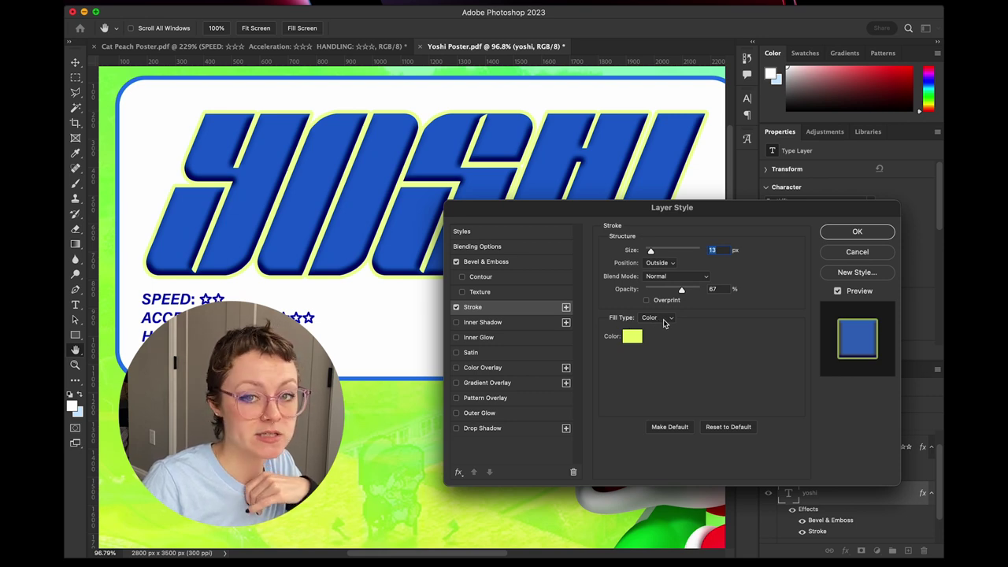
{"action": "left_click", "coordinate": [659, 318]}
{"action": "left_click", "coordinate": [654, 328]}
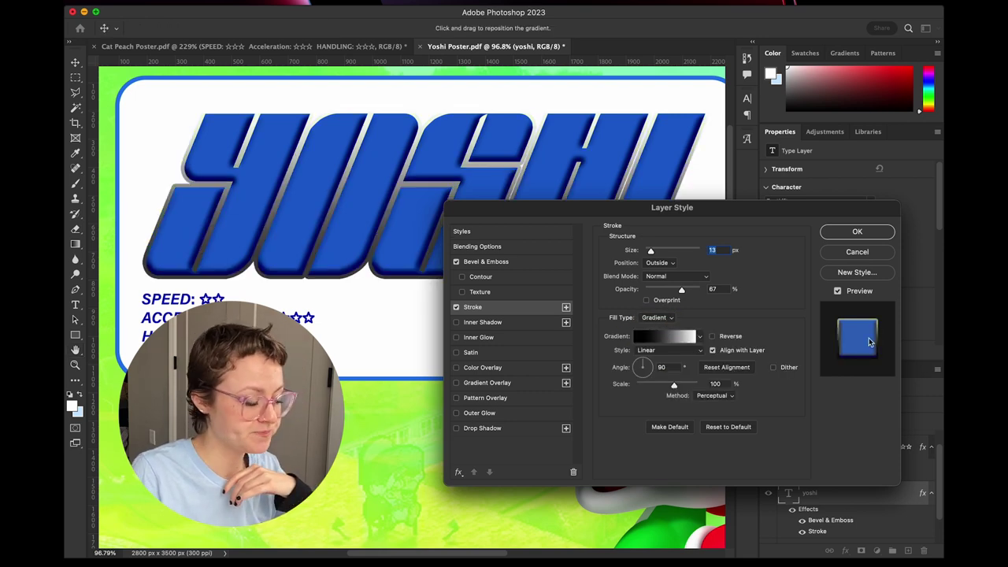
Compare green and navy-to-coral gradient presets on the title's stroke, choose Green_15 and apply the layer style.
{"action": "left_click", "coordinate": [699, 337]}
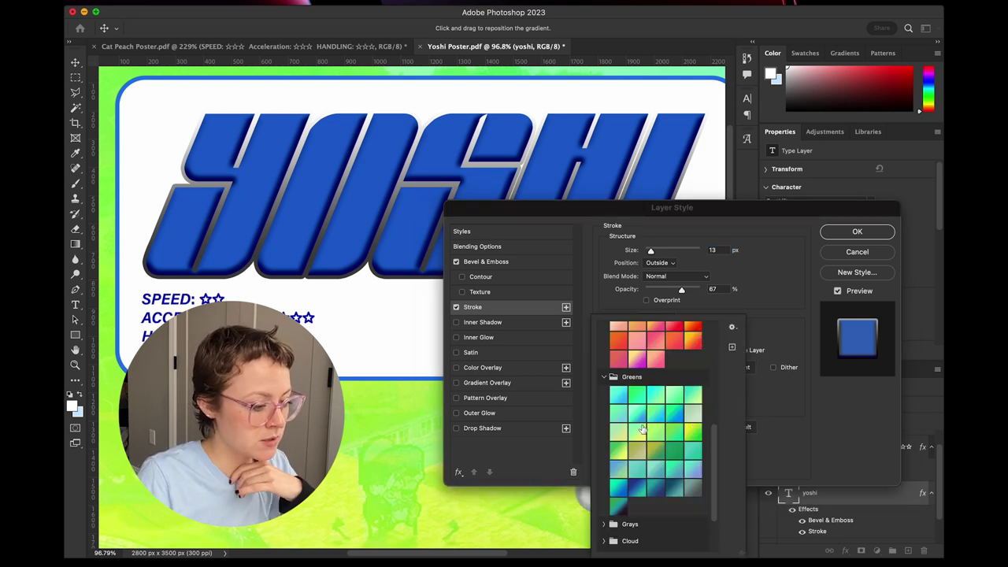
{"action": "left_click", "coordinate": [636, 490]}
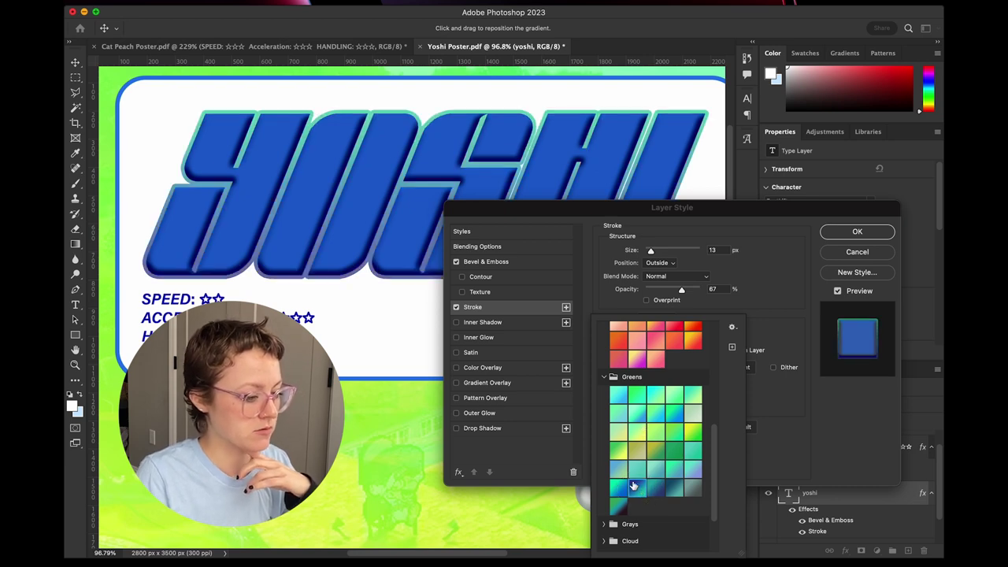
{"action": "scroll", "coordinate": [686, 455], "scroll_direction": "down", "scroll_amount": 3}
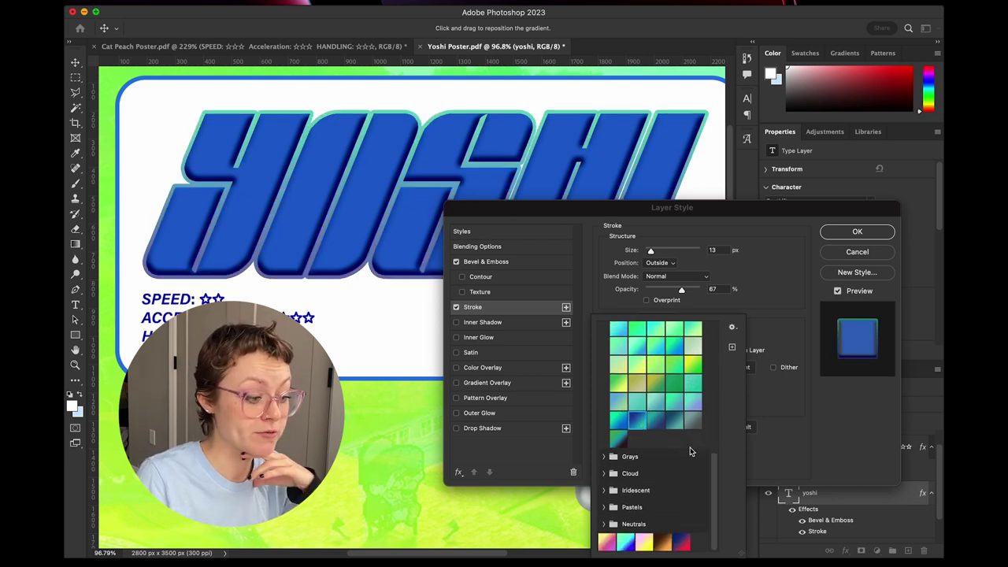
{"action": "left_click", "coordinate": [682, 542]}
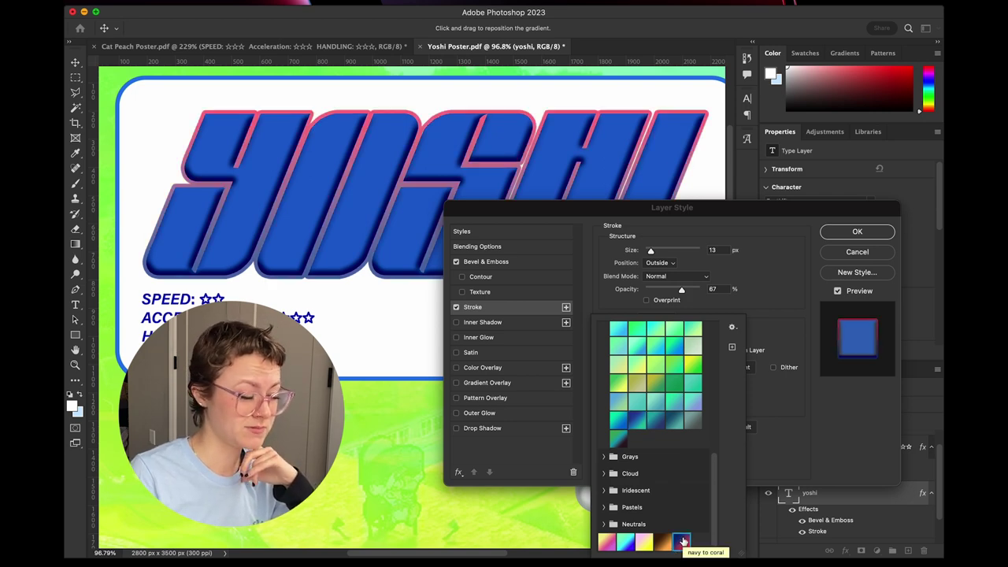
{"action": "left_click", "coordinate": [692, 367]}
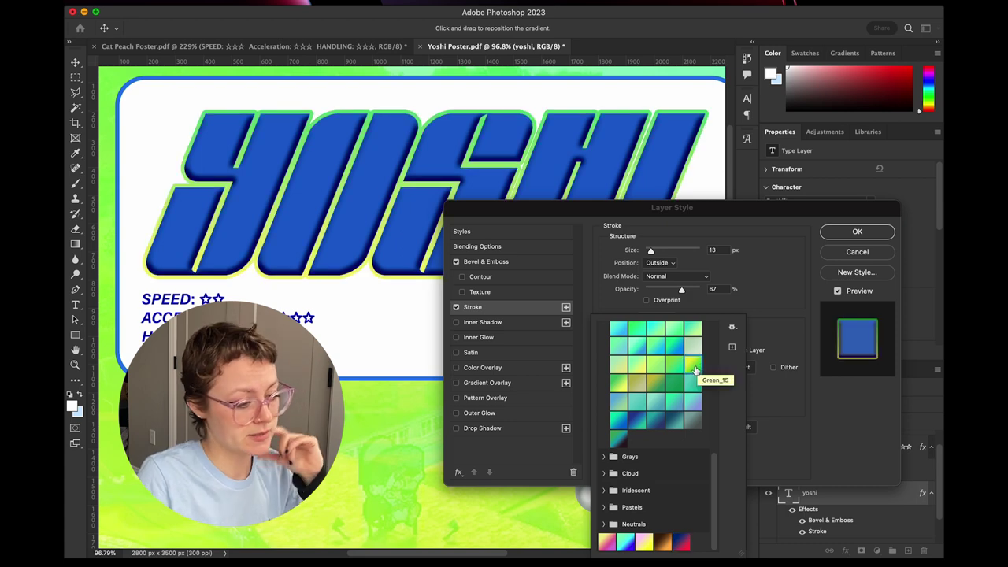
{"action": "left_click", "coordinate": [671, 367]}
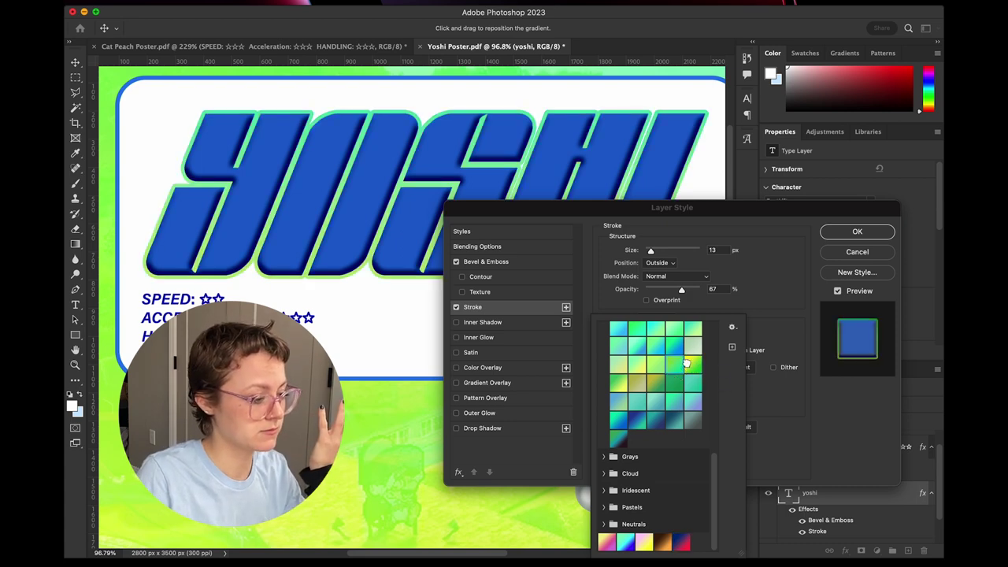
{"action": "left_click", "coordinate": [687, 367]}
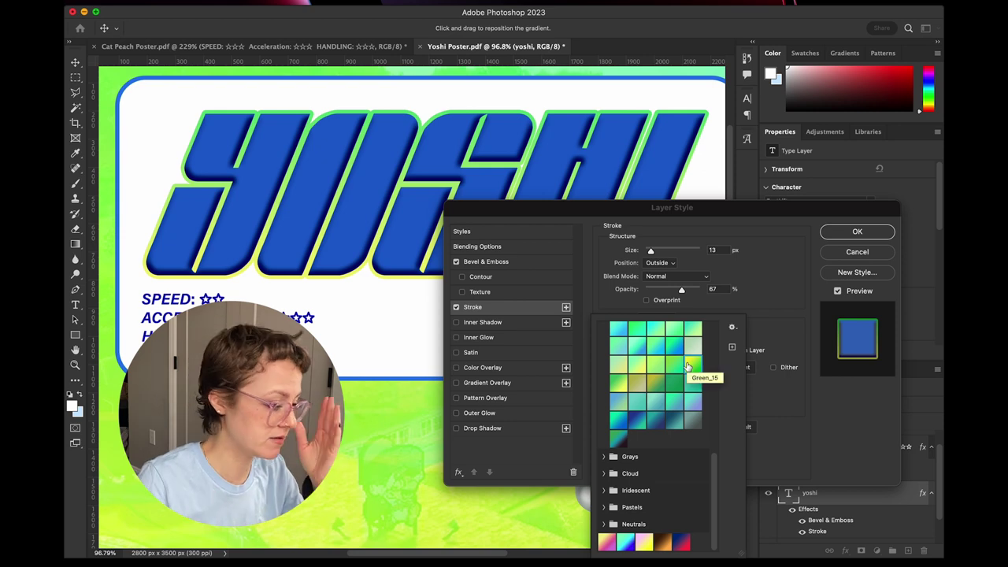
{"action": "left_click", "coordinate": [754, 282]}
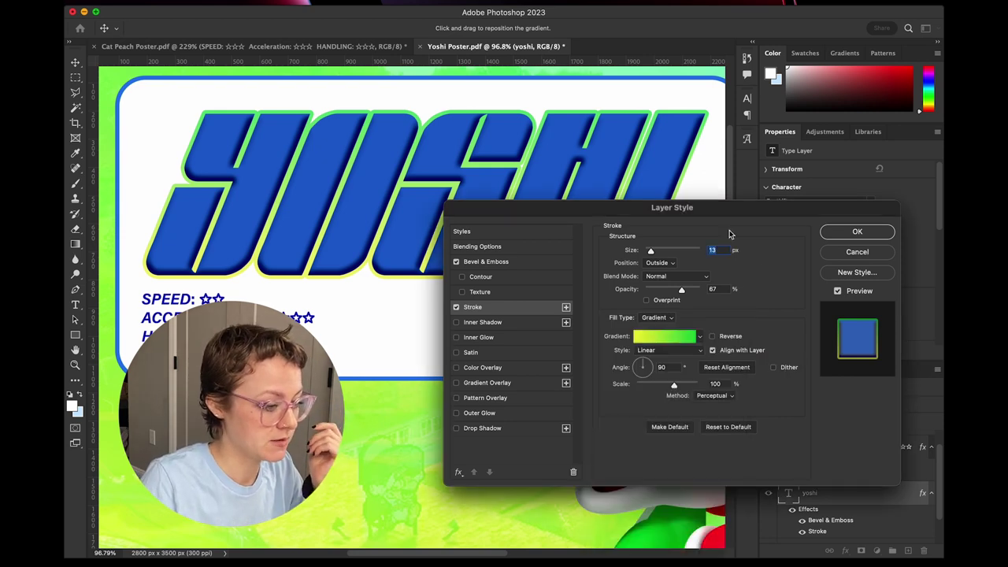
{"action": "left_click_drag", "start_coordinate": [719, 209], "coordinate": [667, 230]}
{"action": "left_click", "coordinate": [791, 253]}
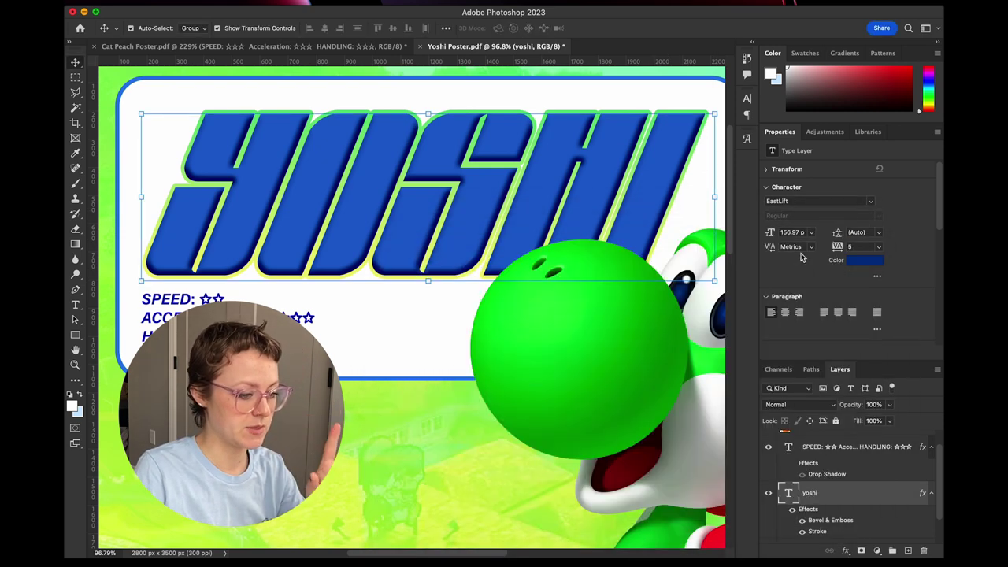
Reopen the title's Stroke effect and set its size to 27 px, opacity to 59% and gradient scale to 150%.
{"action": "left_click", "coordinate": [428, 408]}
{"action": "scroll", "coordinate": [427, 409], "scroll_direction": "down", "scroll_amount": 2}
{"action": "scroll", "coordinate": [427, 409], "scroll_direction": "down", "scroll_amount": 3}
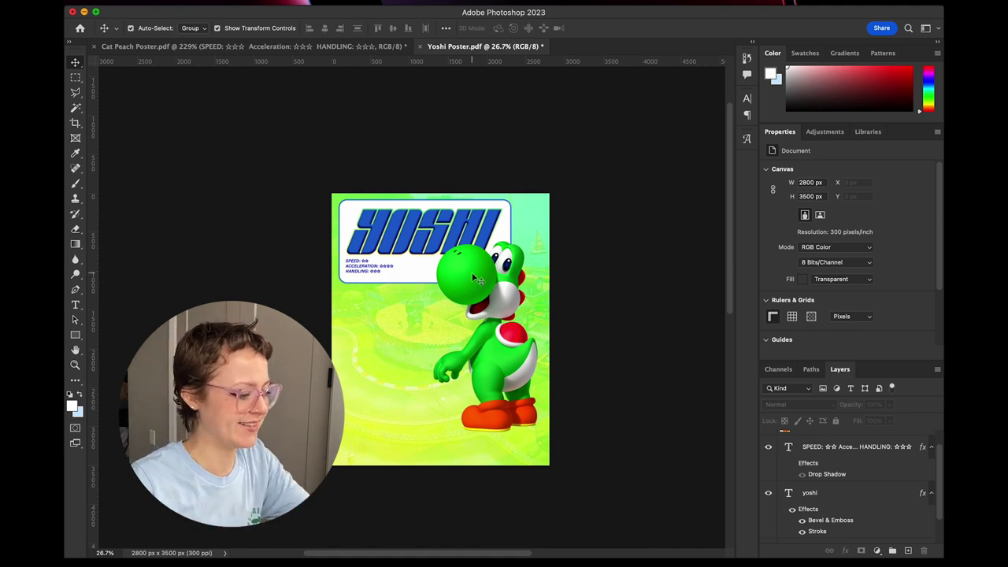
{"action": "scroll", "coordinate": [472, 276], "scroll_direction": "up", "scroll_amount": 5}
{"action": "left_click", "coordinate": [818, 501]}
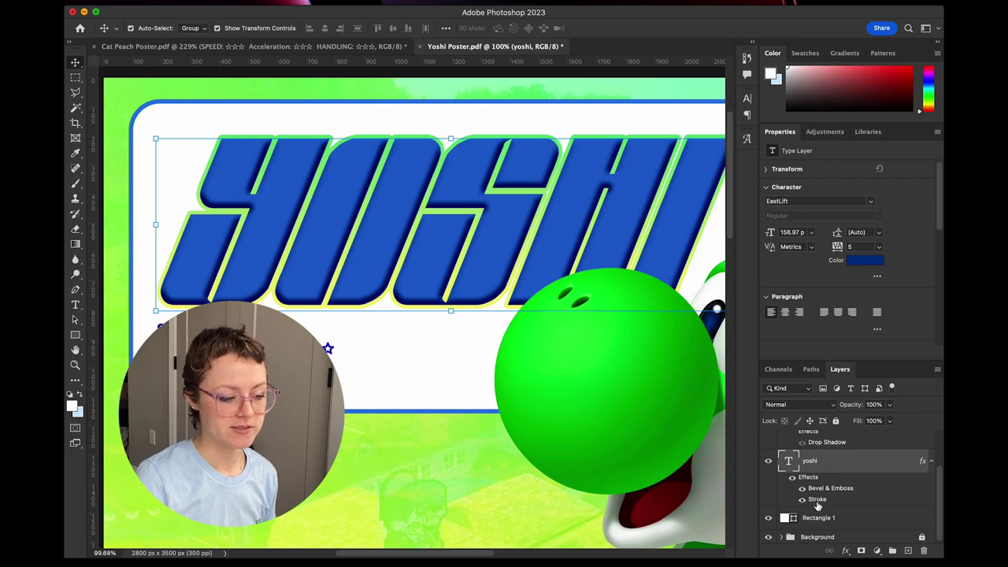
{"action": "double_click", "coordinate": [819, 501]}
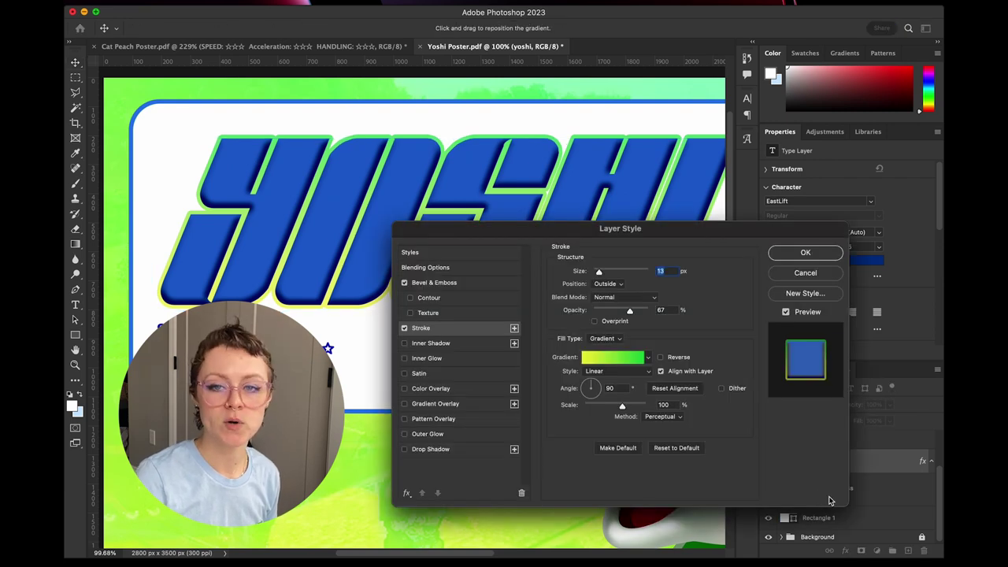
{"action": "left_click_drag", "start_coordinate": [770, 441], "coordinate": [818, 485]}
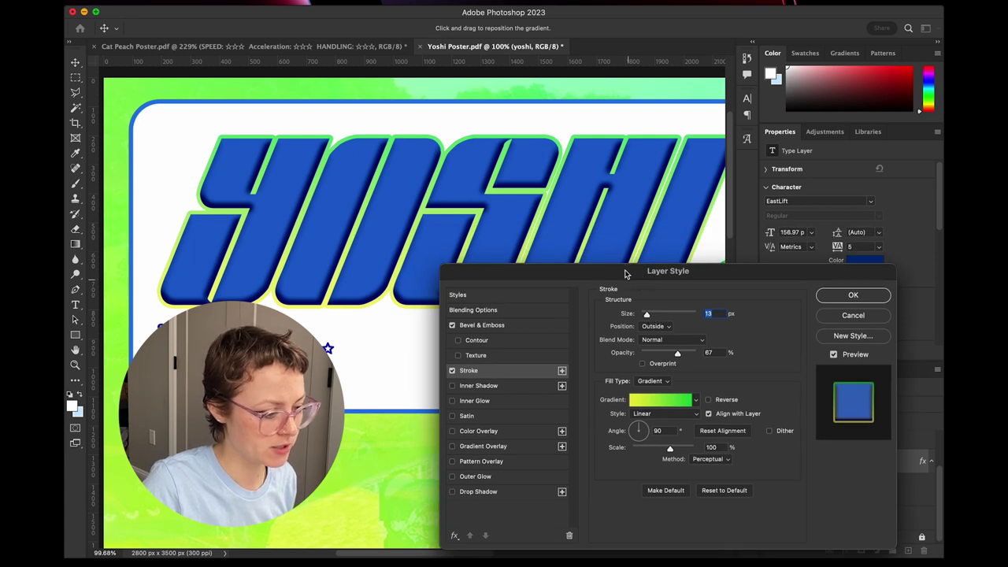
{"action": "left_click_drag", "start_coordinate": [626, 274], "coordinate": [622, 292]}
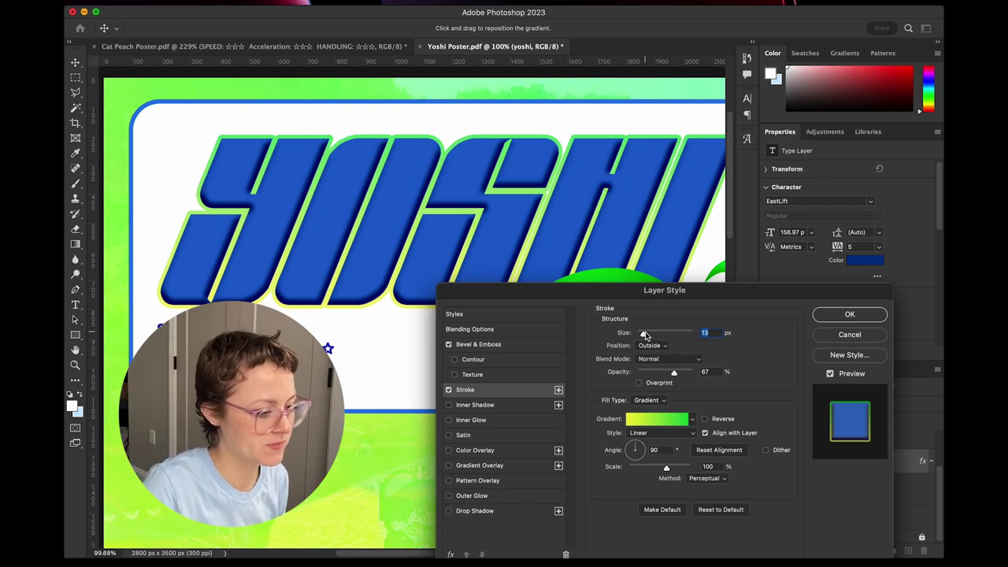
{"action": "left_click_drag", "start_coordinate": [644, 335], "coordinate": [646, 334]}
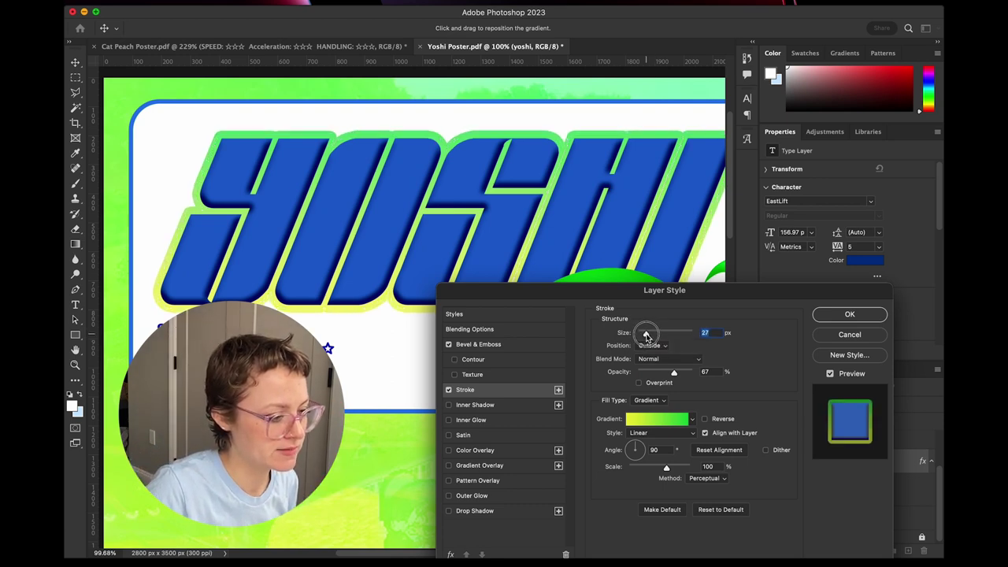
{"action": "mouse_move", "coordinate": [626, 301]}
{"action": "left_mouse_down"}
{"action": "mouse_move", "coordinate": [800, 339]}
{"action": "mouse_move", "coordinate": [657, 239]}
{"action": "left_mouse_up"}
{"action": "mouse_move", "coordinate": [704, 310]}
{"action": "left_mouse_down"}
{"action": "mouse_move", "coordinate": [740, 315]}
{"action": "mouse_move", "coordinate": [678, 314]}
{"action": "mouse_move", "coordinate": [708, 314]}
{"action": "mouse_move", "coordinate": [700, 314]}
{"action": "left_mouse_up"}
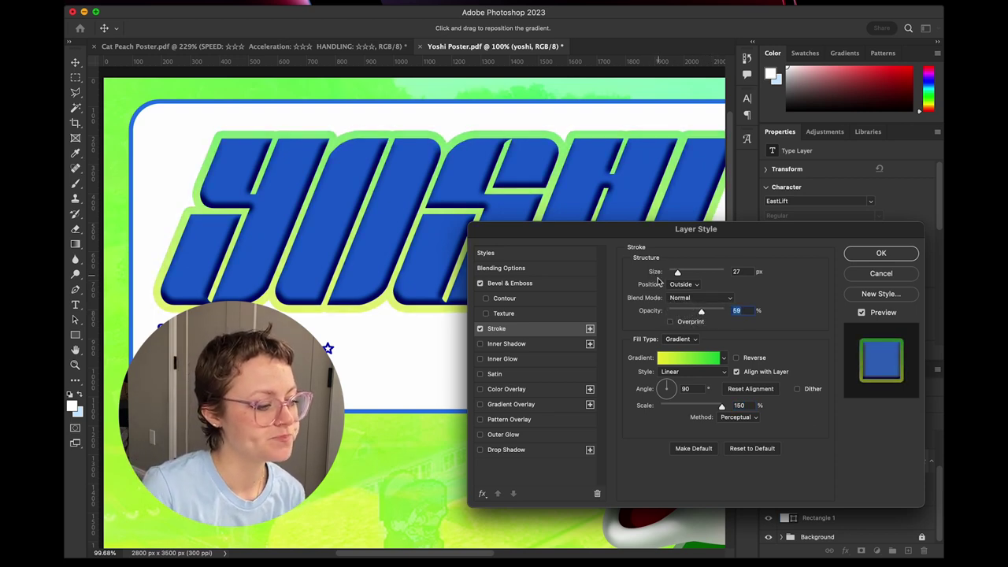
Try the title stroke's position at Inside and return it to Outside.
{"action": "left_click", "coordinate": [670, 284]}
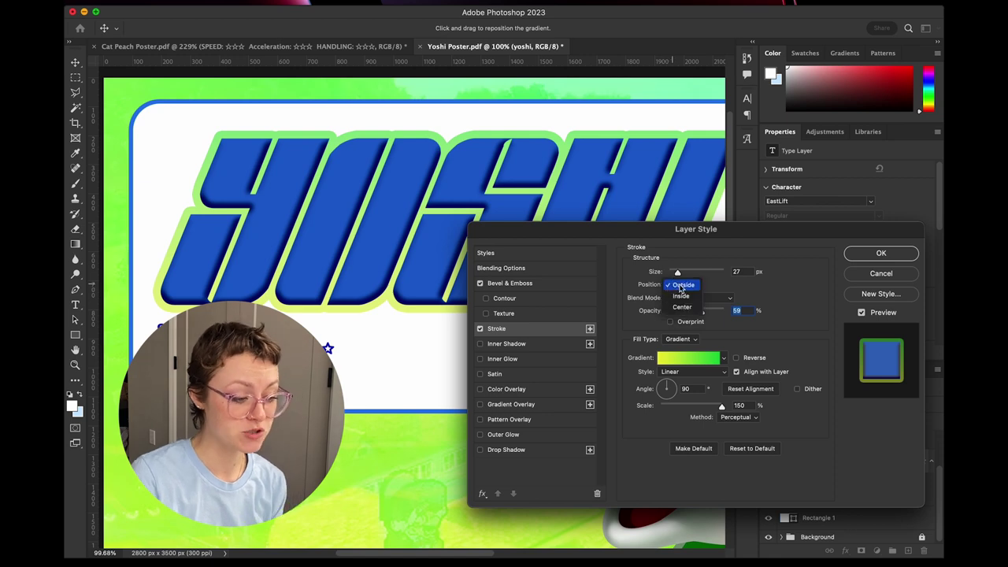
{"action": "left_click", "coordinate": [681, 296]}
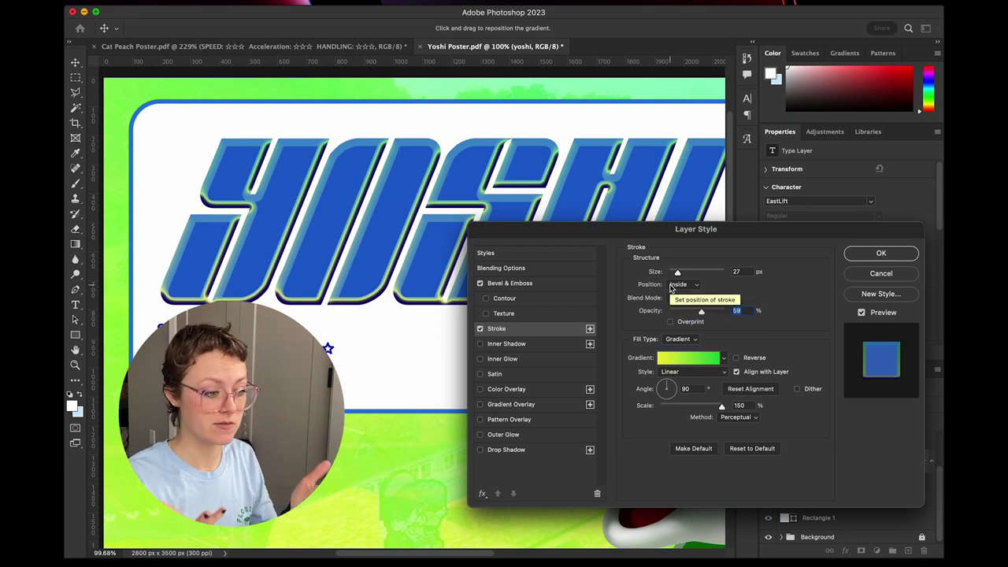
{"action": "left_click", "coordinate": [671, 285]}
{"action": "left_click", "coordinate": [679, 272]}
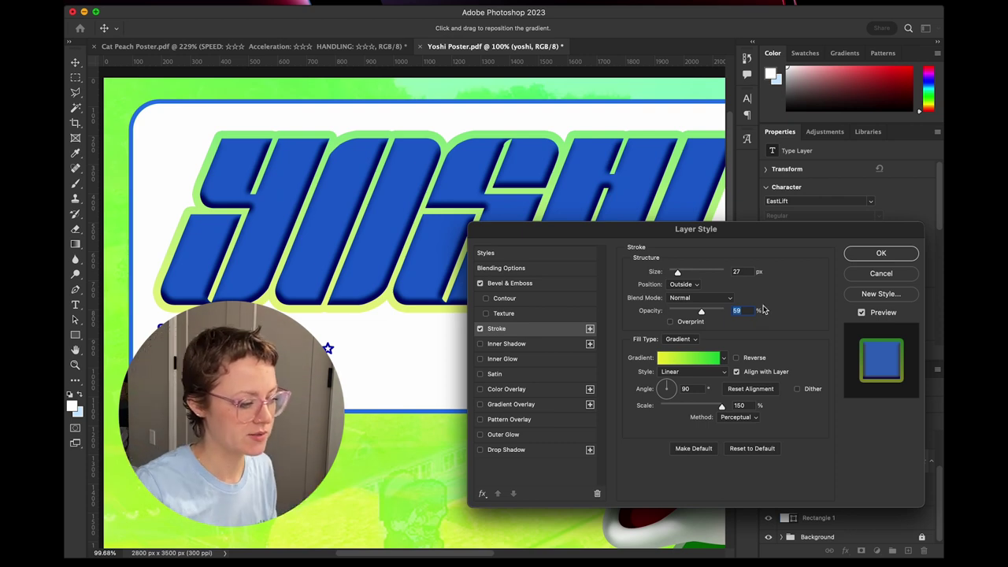
Add an Inner Glow effect to the title and apply the layer style.
{"action": "left_click", "coordinate": [479, 359]}
{"action": "left_click", "coordinate": [532, 363]}
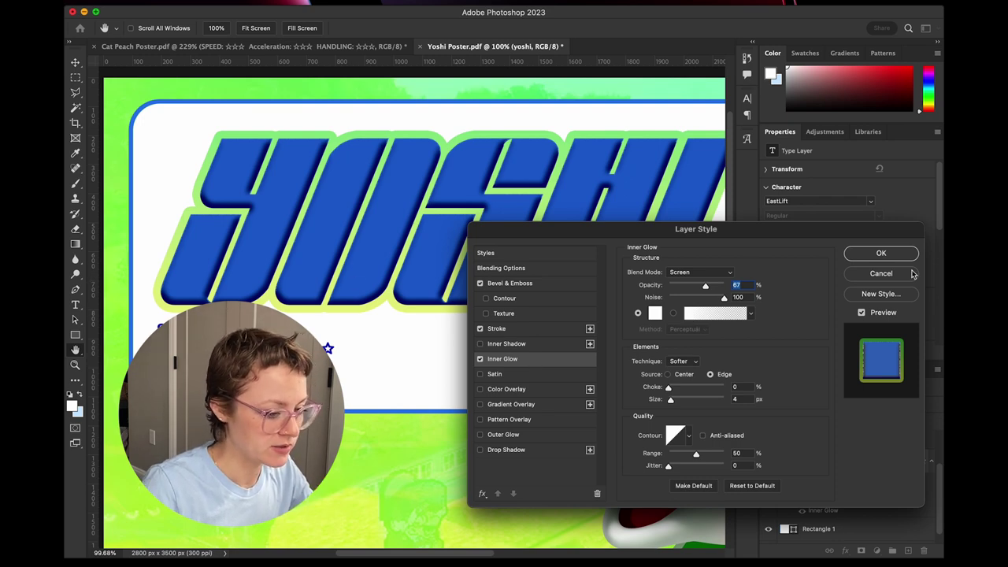
{"action": "left_click", "coordinate": [885, 256]}
Reopen the title's Inner Glow, set its size to 27 px, try the choke at 90% and reduce it to 40%.
{"action": "scroll", "coordinate": [338, 206], "scroll_direction": "up", "scroll_amount": 5}
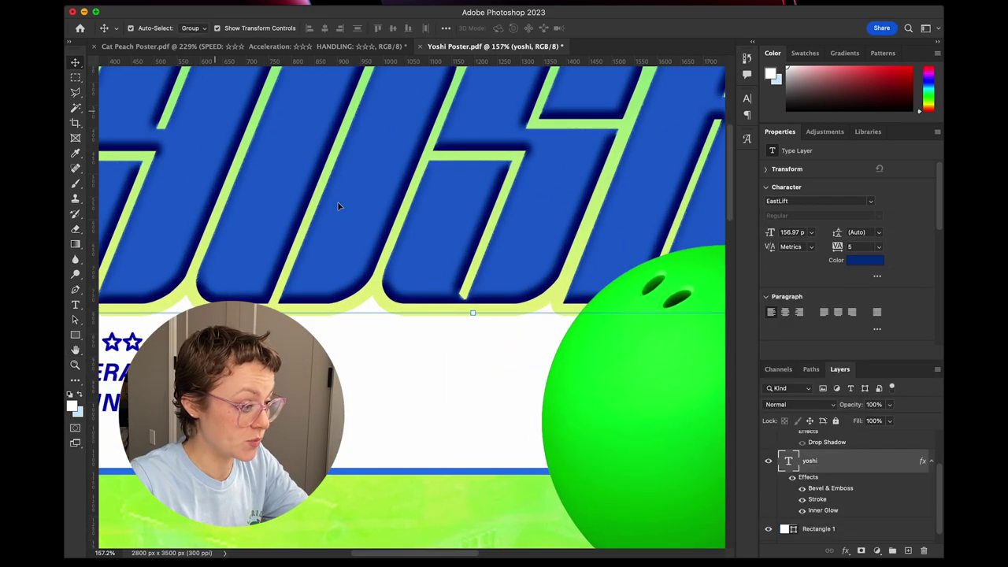
{"action": "scroll", "coordinate": [339, 206], "scroll_direction": "down", "scroll_amount": 3}
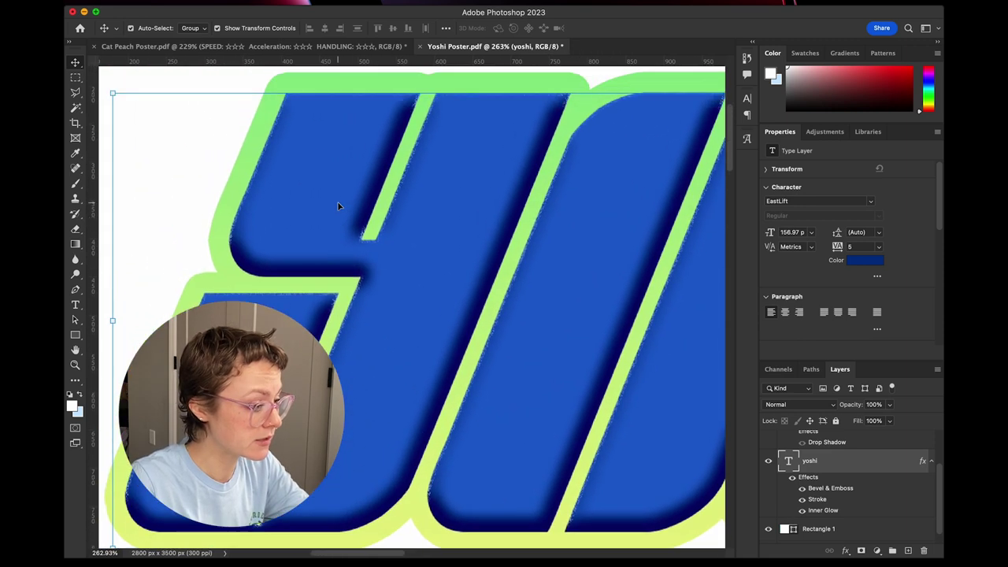
{"action": "scroll", "coordinate": [338, 206], "scroll_direction": "down", "scroll_amount": 1}
{"action": "scroll", "coordinate": [338, 206], "scroll_direction": "right", "scroll_amount": 1}
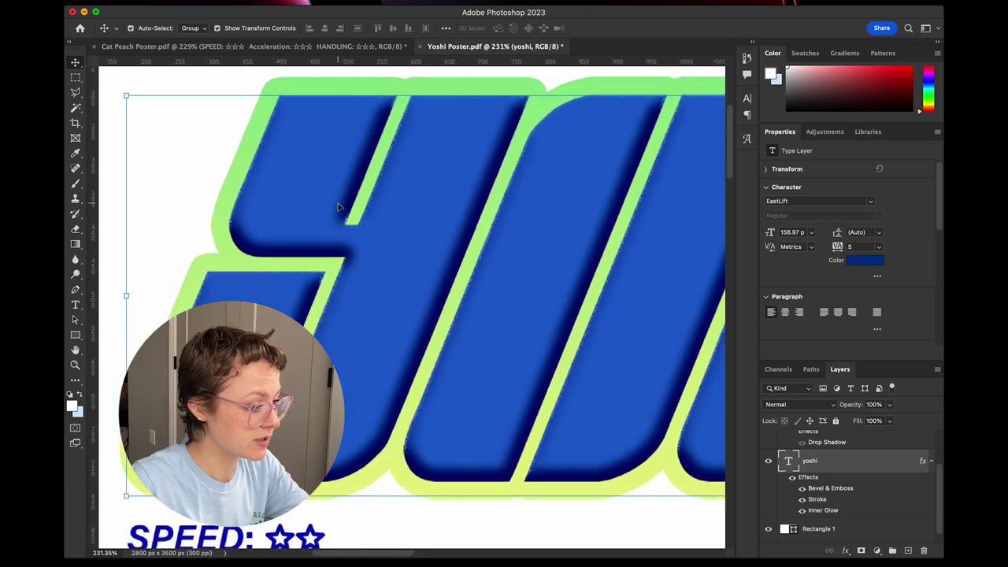
{"action": "double_click", "coordinate": [833, 479]}
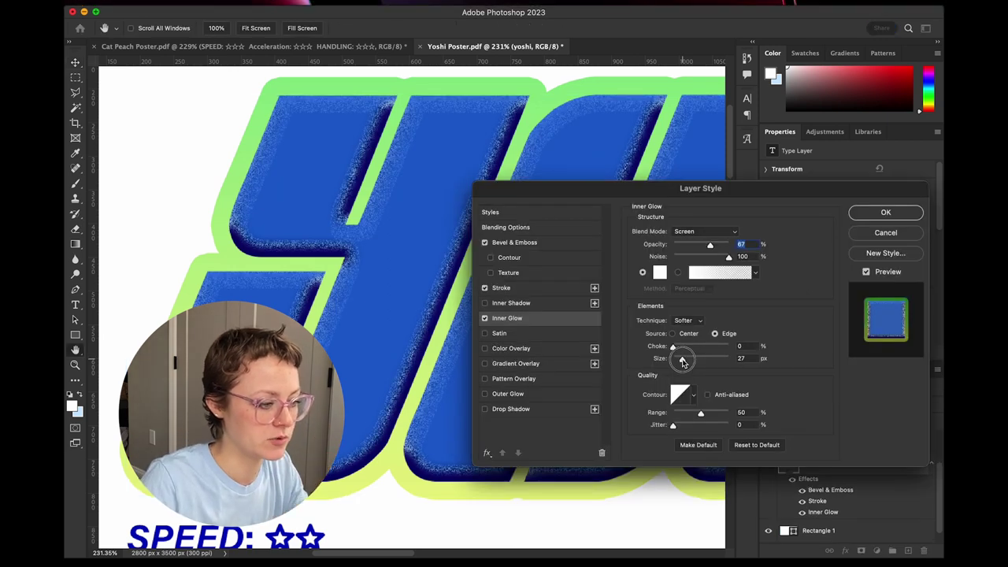
{"action": "left_click", "coordinate": [683, 360]}
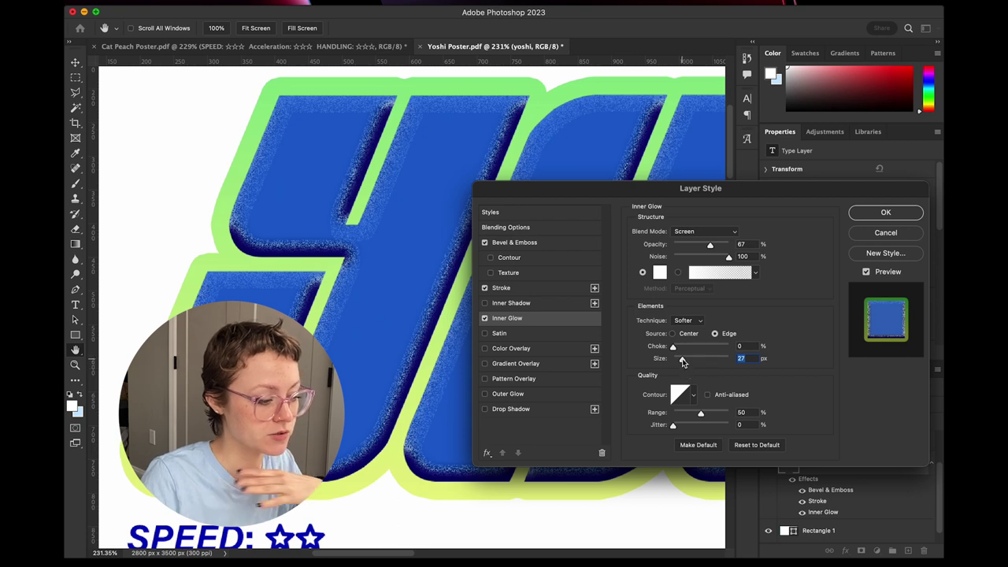
{"action": "mouse_move", "coordinate": [685, 361]}
{"action": "left_mouse_down"}
{"action": "mouse_move", "coordinate": [713, 360]}
{"action": "mouse_move", "coordinate": [671, 361]}
{"action": "mouse_move", "coordinate": [683, 361]}
{"action": "mouse_move", "coordinate": [688, 348]}
{"action": "mouse_move", "coordinate": [717, 347]}
{"action": "mouse_move", "coordinate": [676, 347]}
{"action": "mouse_move", "coordinate": [731, 347]}
{"action": "mouse_move", "coordinate": [653, 352]}
{"action": "mouse_move", "coordinate": [669, 352]}
{"action": "left_mouse_up"}
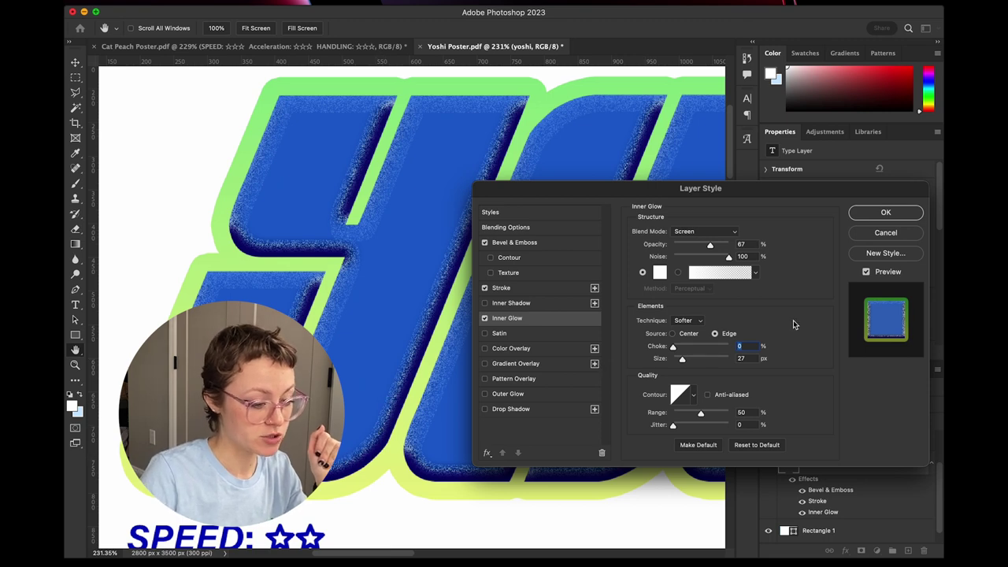
{"action": "left_click_drag", "start_coordinate": [673, 346], "coordinate": [722, 346]}
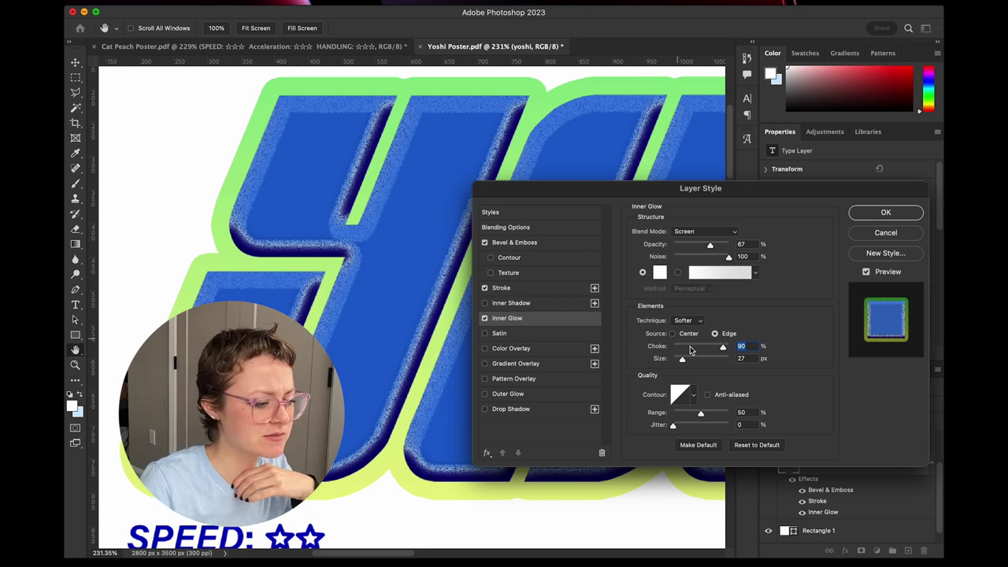
{"action": "left_click_drag", "start_coordinate": [690, 349], "coordinate": [696, 348]}
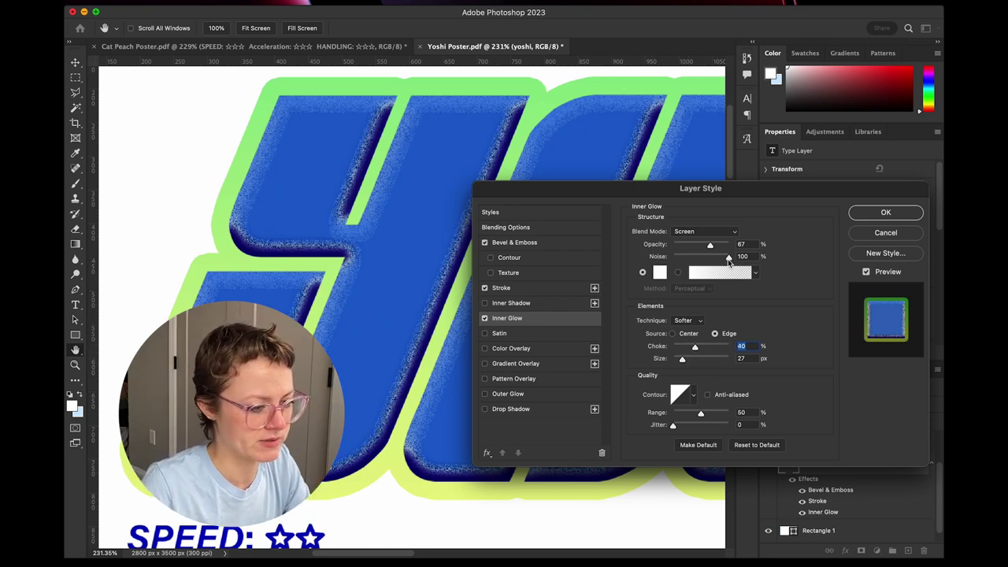
Reduce the inner glow's noise to 27% and its choke to 21%.
{"action": "left_click_drag", "start_coordinate": [729, 260], "coordinate": [683, 260]}
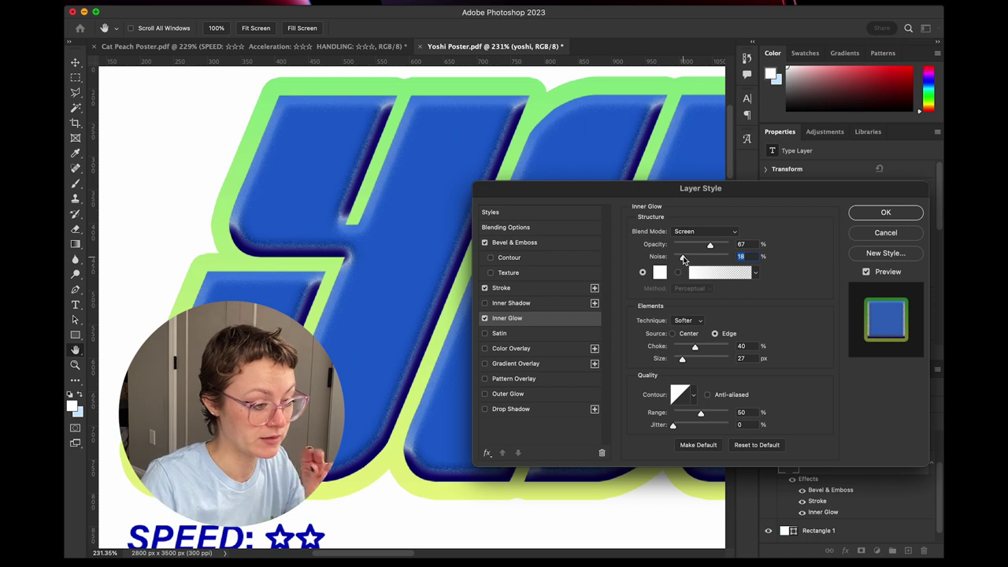
{"action": "mouse_move", "coordinate": [683, 262]}
{"action": "left_mouse_down"}
{"action": "mouse_move", "coordinate": [697, 263]}
{"action": "mouse_move", "coordinate": [686, 262]}
{"action": "left_mouse_up"}
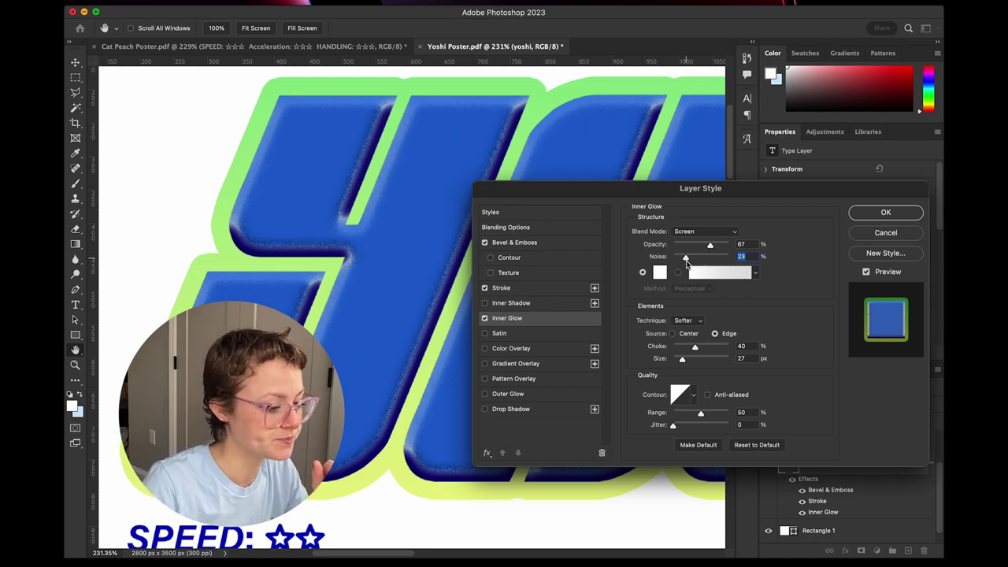
{"action": "left_click", "coordinate": [682, 347]}
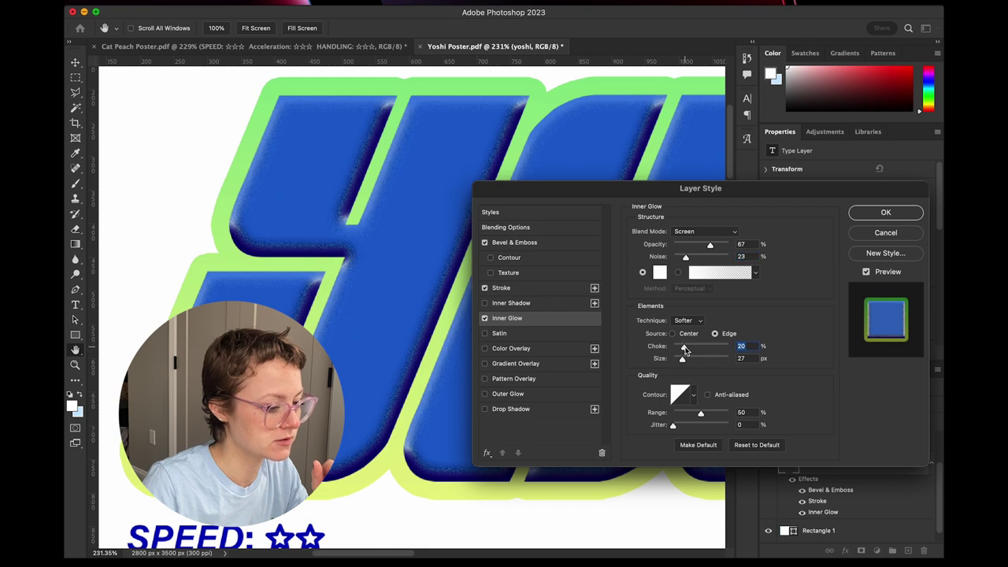
{"action": "left_click", "coordinate": [685, 348]}
{"action": "left_click", "coordinate": [690, 260]}
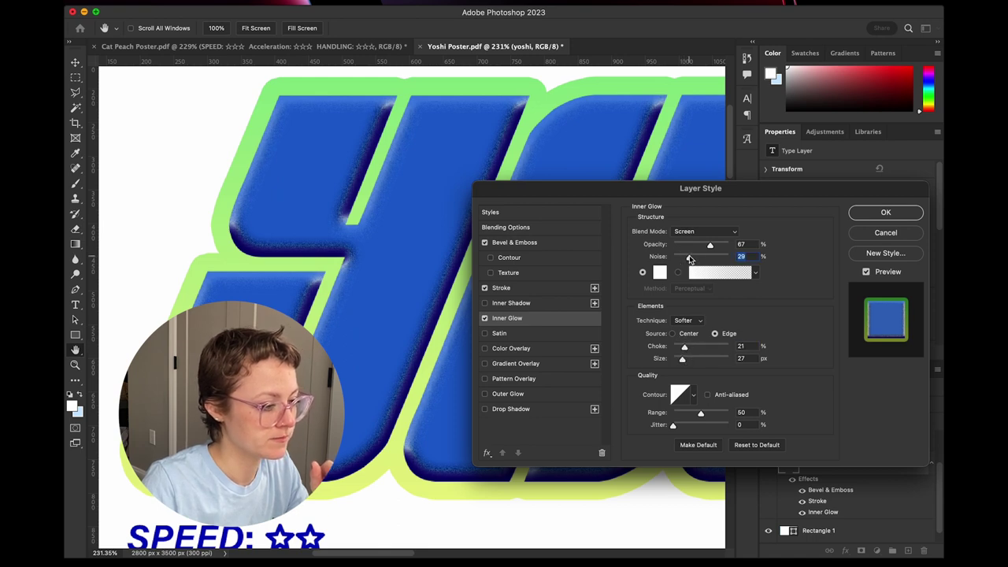
{"action": "left_click_drag", "start_coordinate": [690, 260], "coordinate": [688, 260]}
Change the inner glow's color to mint green 84ffde.
{"action": "scroll", "coordinate": [419, 350], "scroll_direction": "up", "scroll_amount": 2}
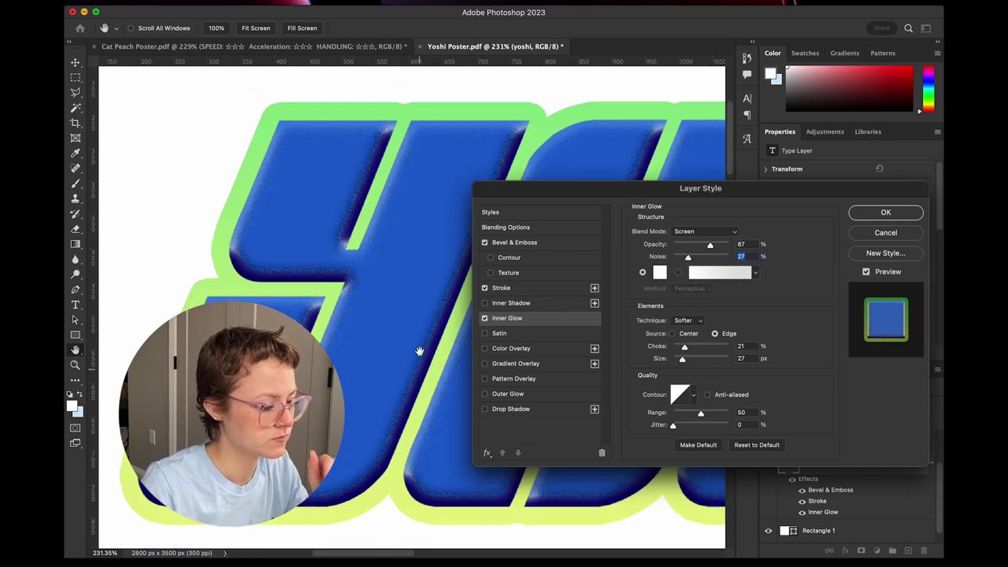
{"action": "scroll", "coordinate": [423, 353], "scroll_direction": "down", "scroll_amount": 1}
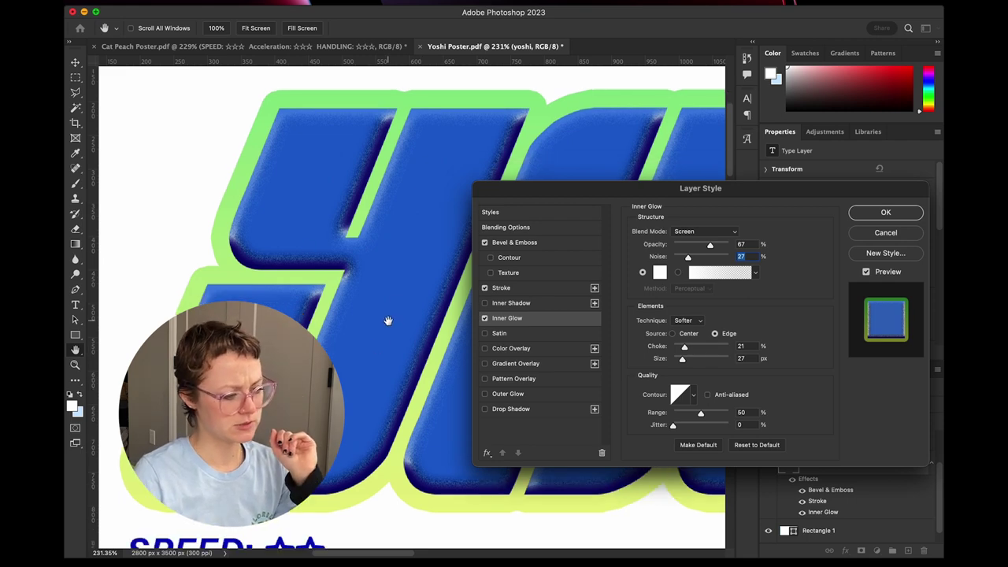
{"action": "scroll", "coordinate": [388, 321], "scroll_direction": "down", "scroll_amount": 1}
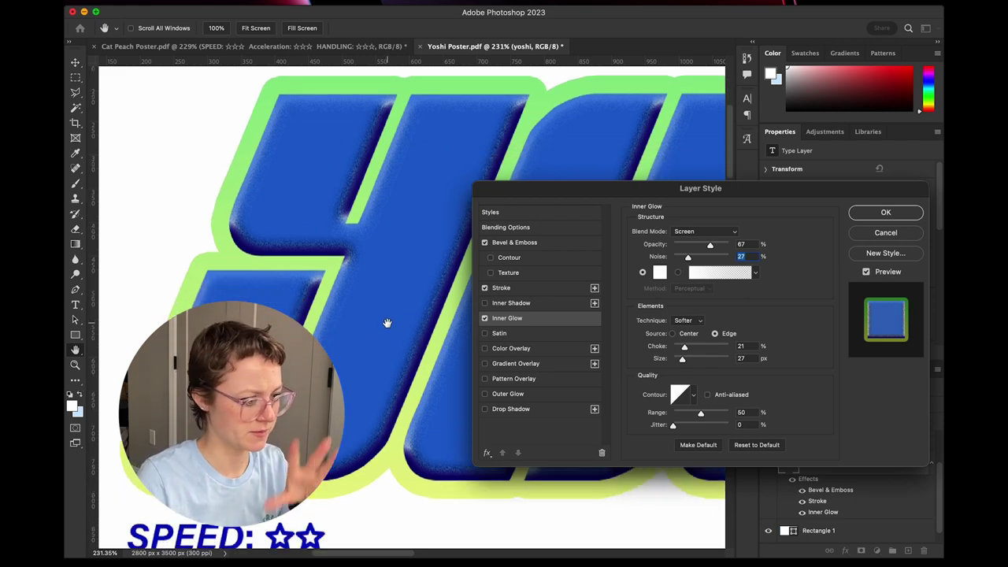
{"action": "left_click", "coordinate": [660, 274]}
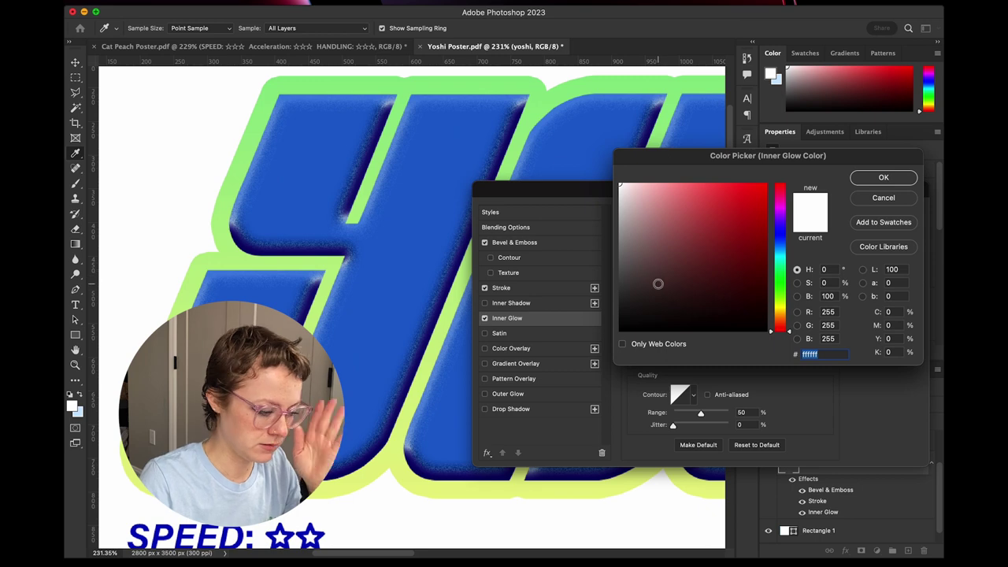
{"action": "left_click", "coordinate": [781, 266]}
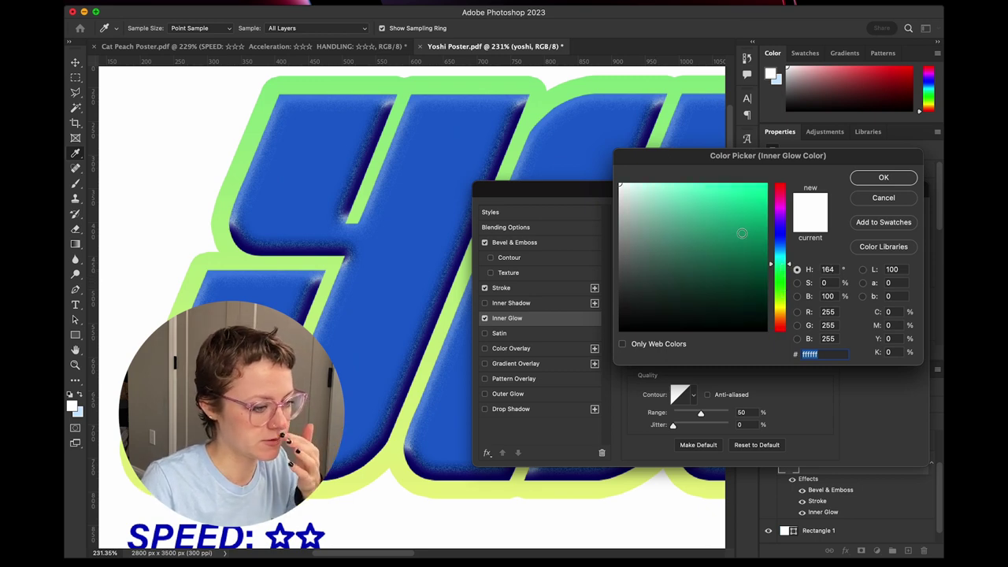
{"action": "left_click", "coordinate": [690, 183]}
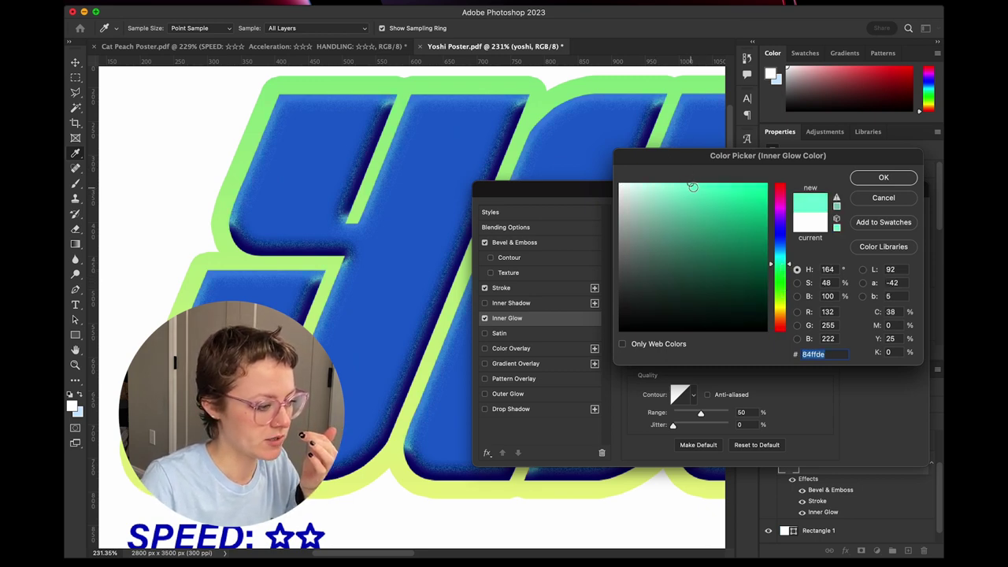
{"action": "left_click", "coordinate": [882, 177]}
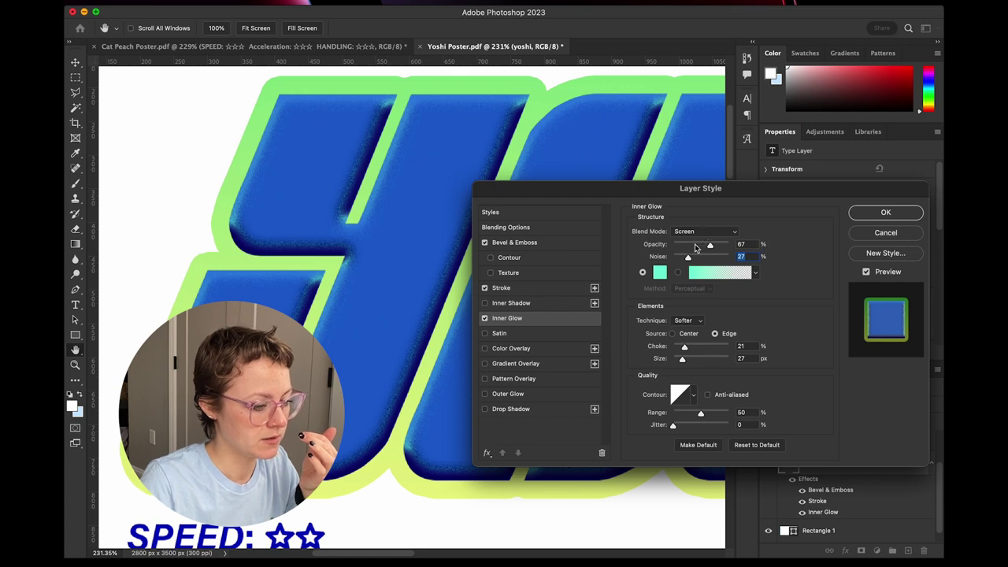
Raise the inner glow's opacity to 100% and set its blend mode to Normal.
{"action": "left_click_drag", "start_coordinate": [694, 247], "coordinate": [771, 248]}
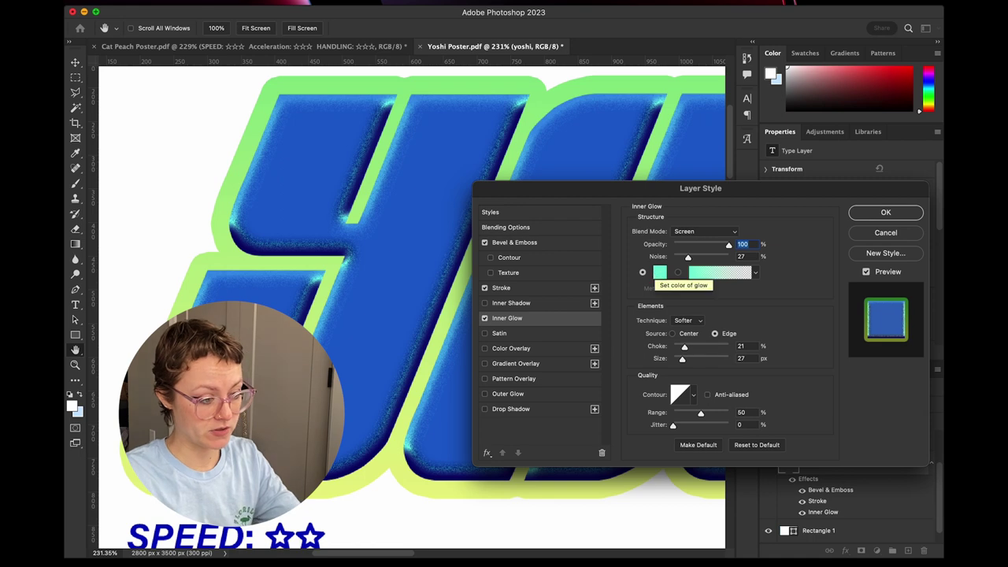
{"action": "left_click", "coordinate": [690, 233]}
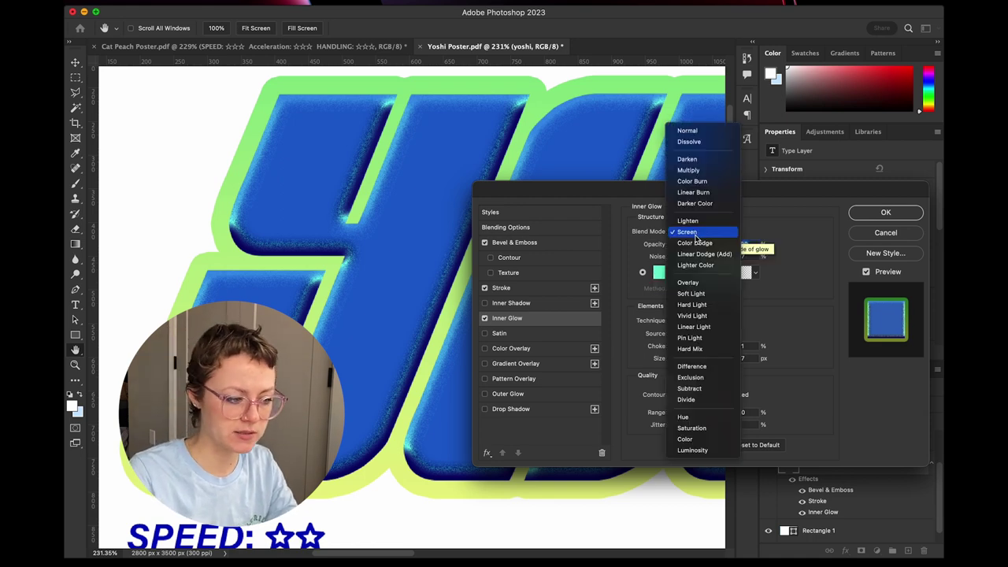
{"action": "left_click", "coordinate": [687, 131]}
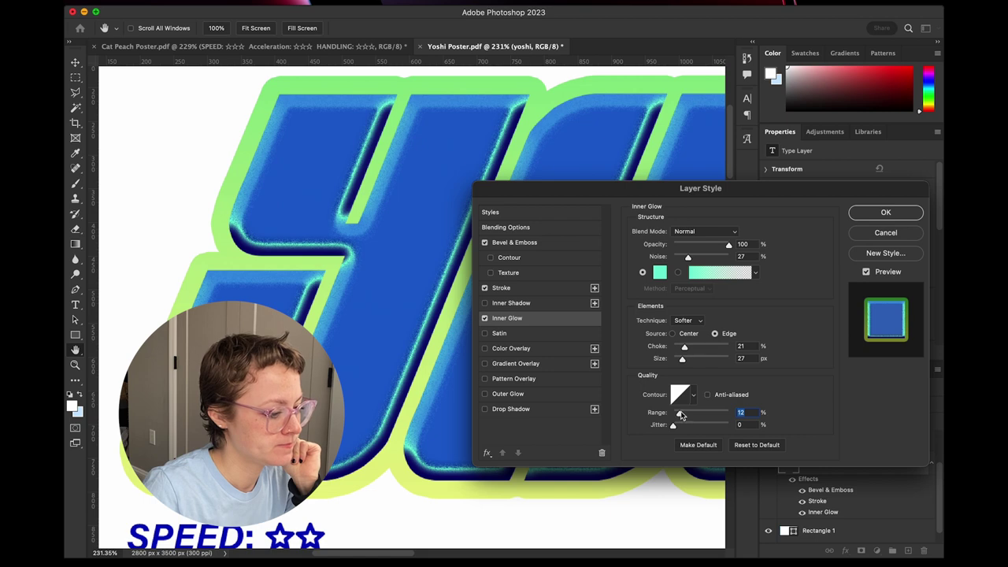
Set the inner glow's range to 20%, noise to 14% and choke to 17%, and apply the layer style.
{"action": "left_click_drag", "start_coordinate": [682, 414], "coordinate": [685, 415]}
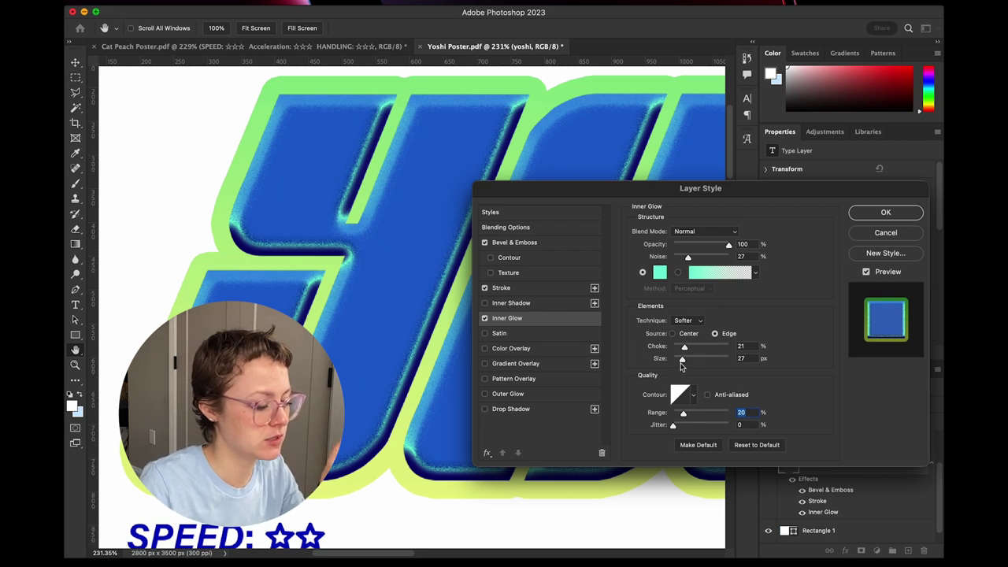
{"action": "left_click_drag", "start_coordinate": [687, 262], "coordinate": [680, 263]}
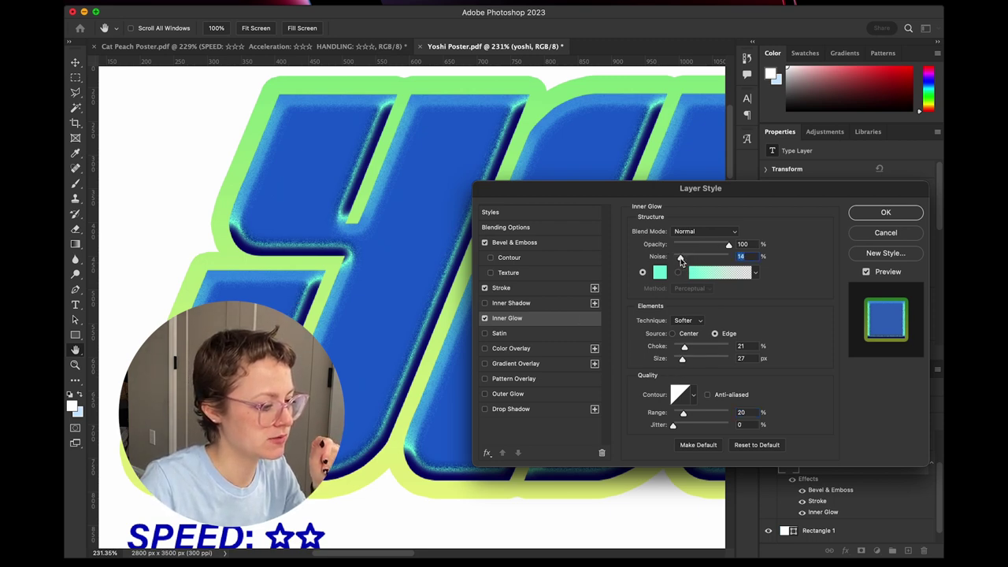
{"action": "left_click_drag", "start_coordinate": [688, 348], "coordinate": [683, 350]}
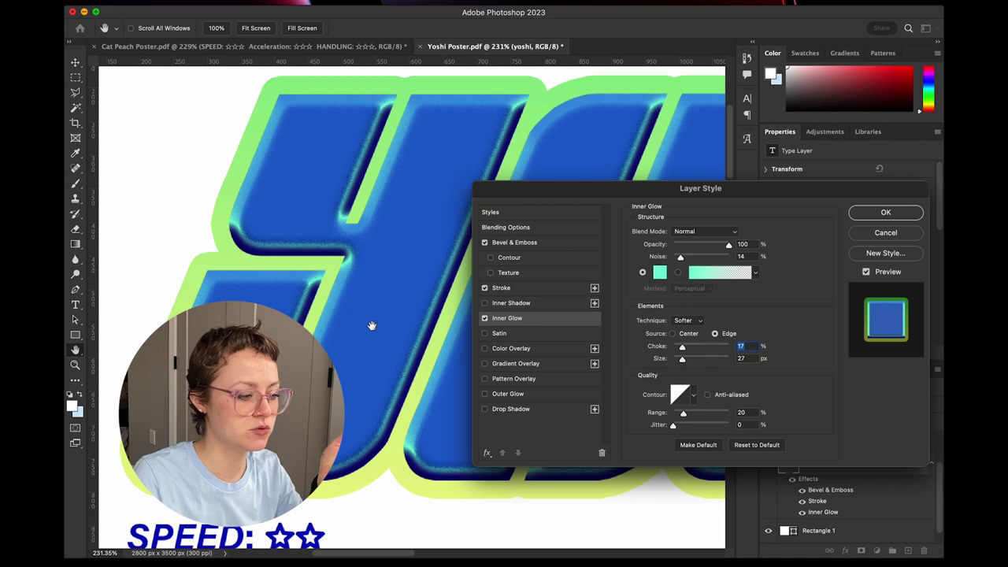
{"action": "left_click", "coordinate": [901, 225]}
Duplicate the yoshi title layer and lock the upper copy.
{"action": "scroll", "coordinate": [506, 244], "scroll_direction": "down", "scroll_amount": 10}
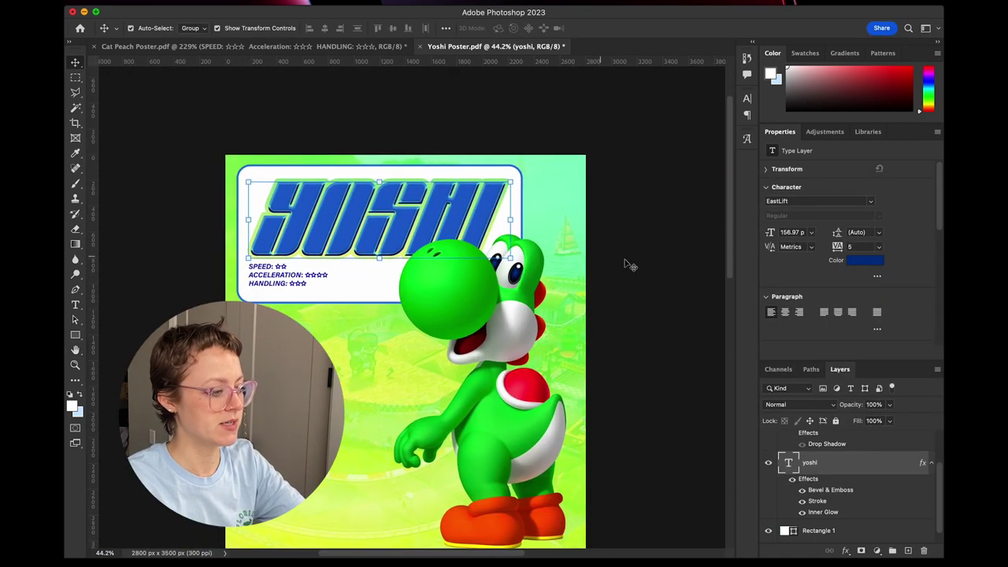
{"action": "left_click", "coordinate": [632, 263]}
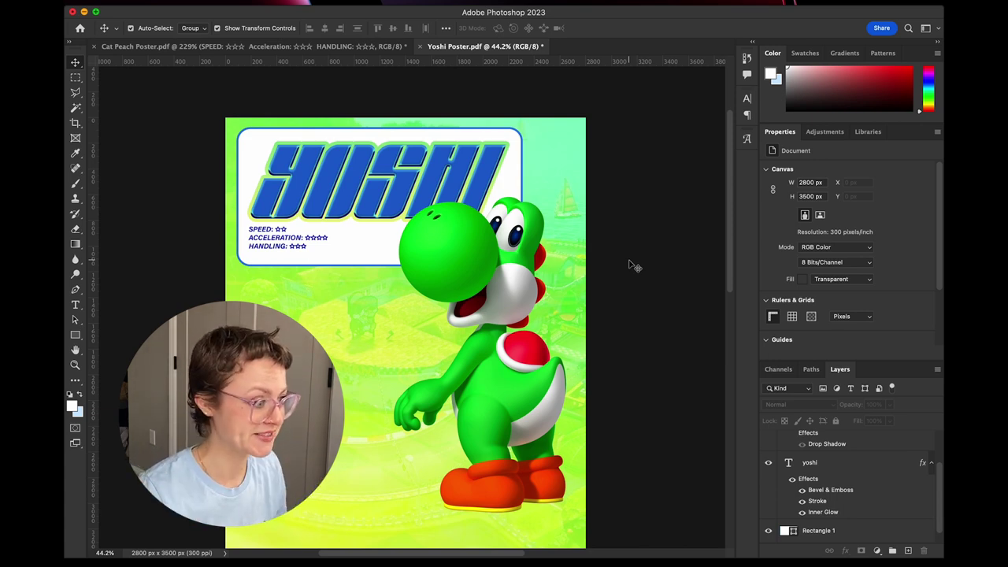
{"action": "scroll", "coordinate": [631, 267], "scroll_direction": "left", "scroll_amount": 1}
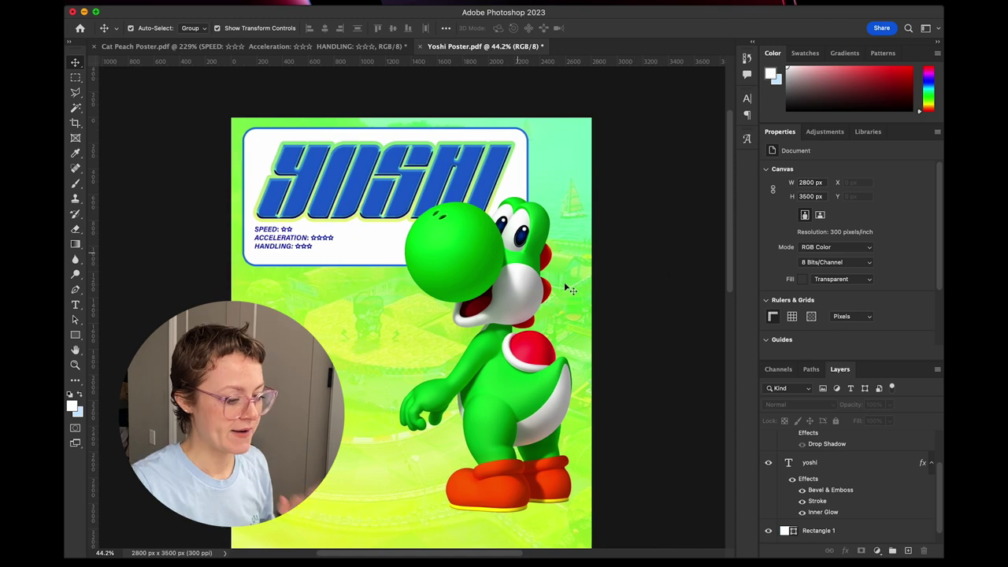
{"action": "left_click", "coordinate": [813, 469]}
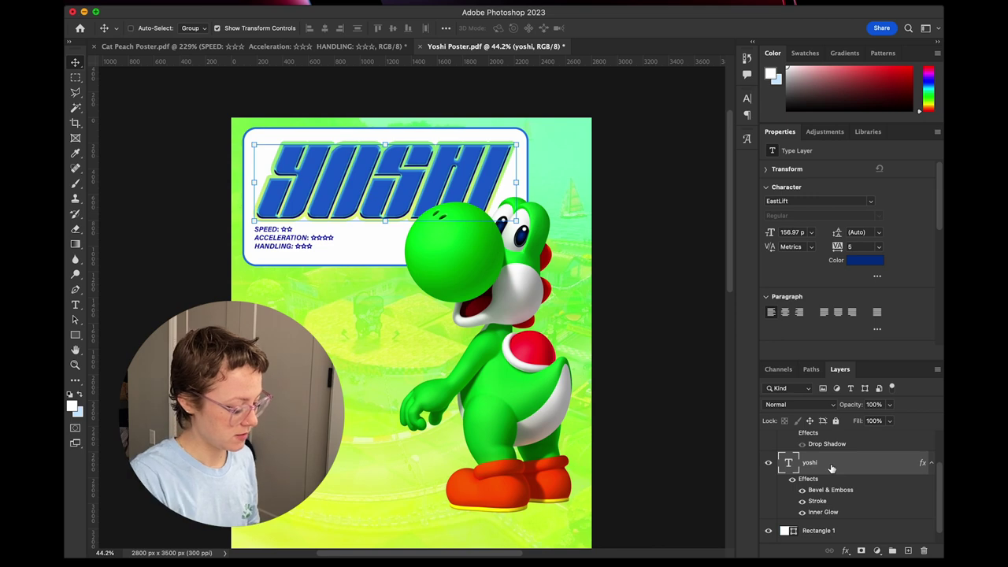
{"action": "key", "text": "super+j"}
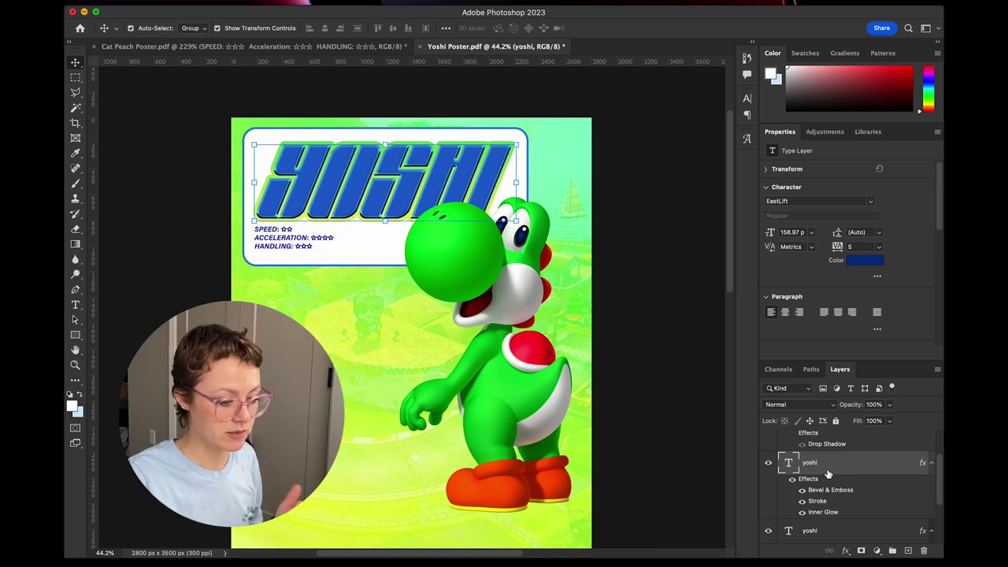
{"action": "left_click", "coordinate": [835, 420]}
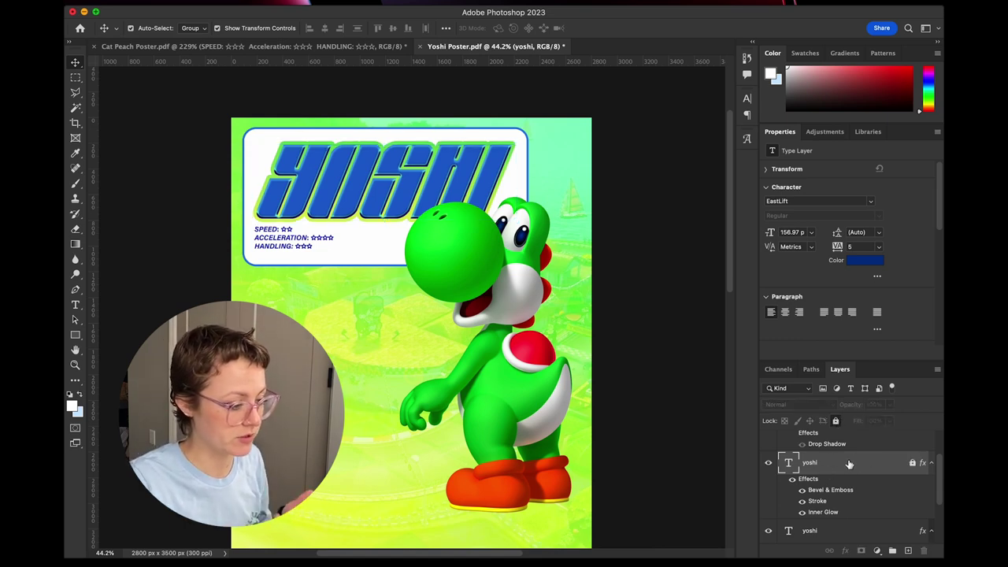
Select the lower yoshi title layer and turn off its Bevel & Emboss and Inner Glow effects.
{"action": "scroll", "coordinate": [849, 463], "scroll_direction": "down", "scroll_amount": 2}
{"action": "left_click", "coordinate": [836, 463]}
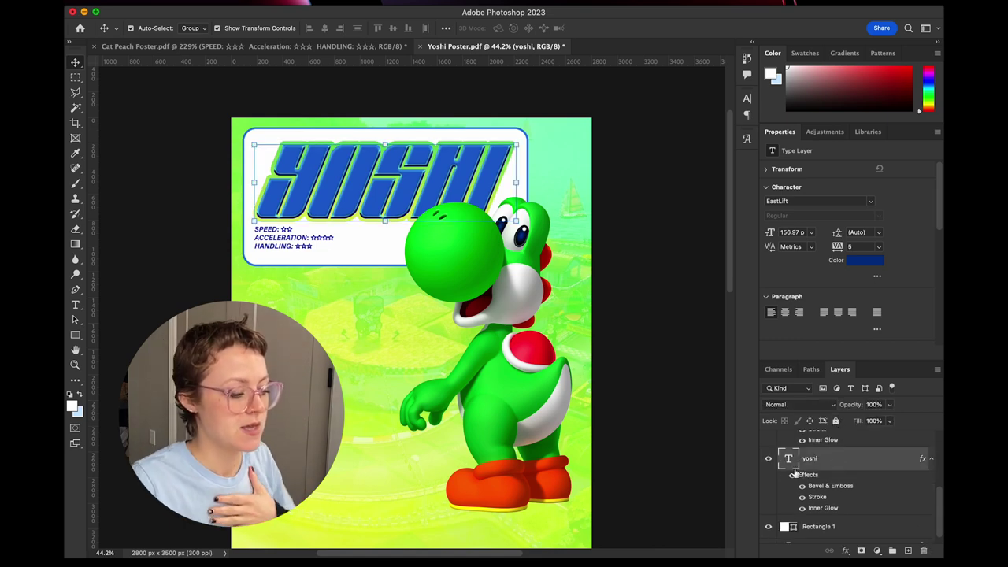
{"action": "scroll", "coordinate": [819, 488], "scroll_direction": "up", "scroll_amount": 2}
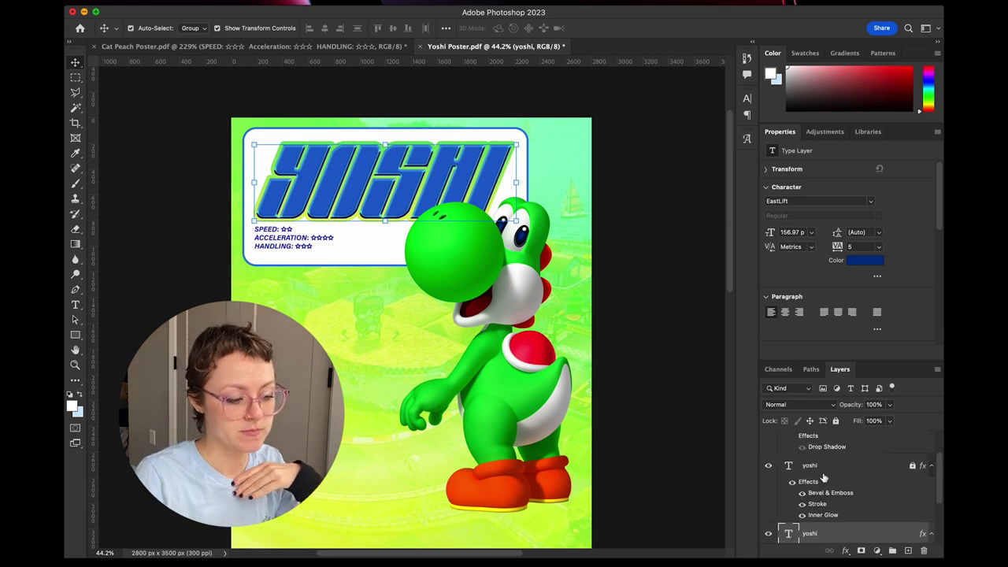
{"action": "scroll", "coordinate": [820, 501], "scroll_direction": "down", "scroll_amount": 1}
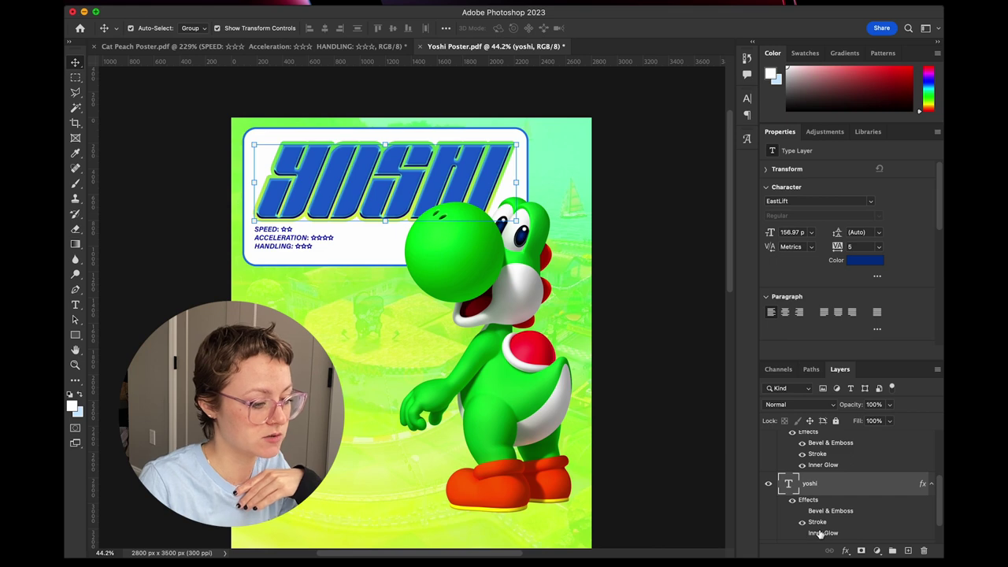
{"action": "double_click", "coordinate": [818, 523]}
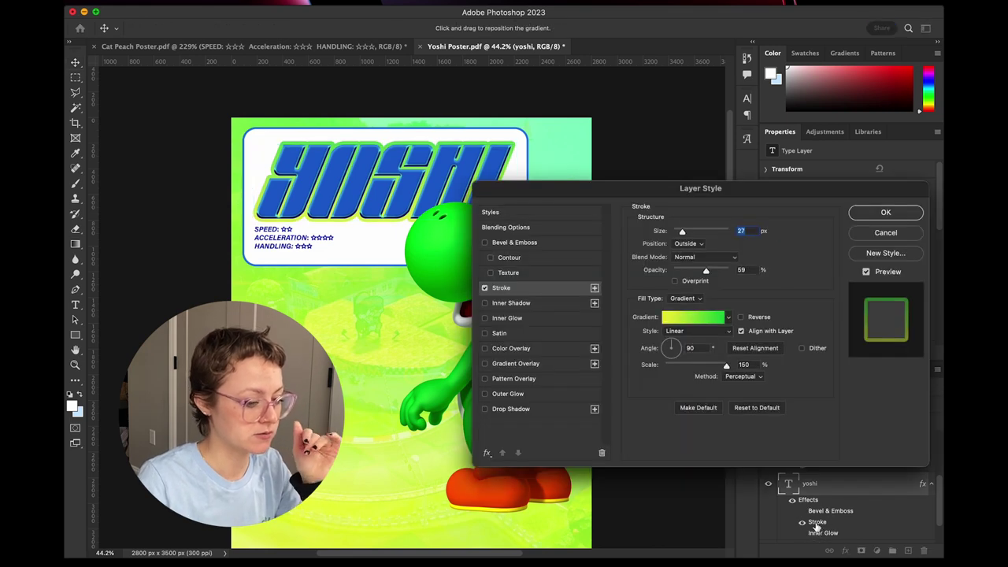
{"action": "left_click", "coordinate": [886, 233]}
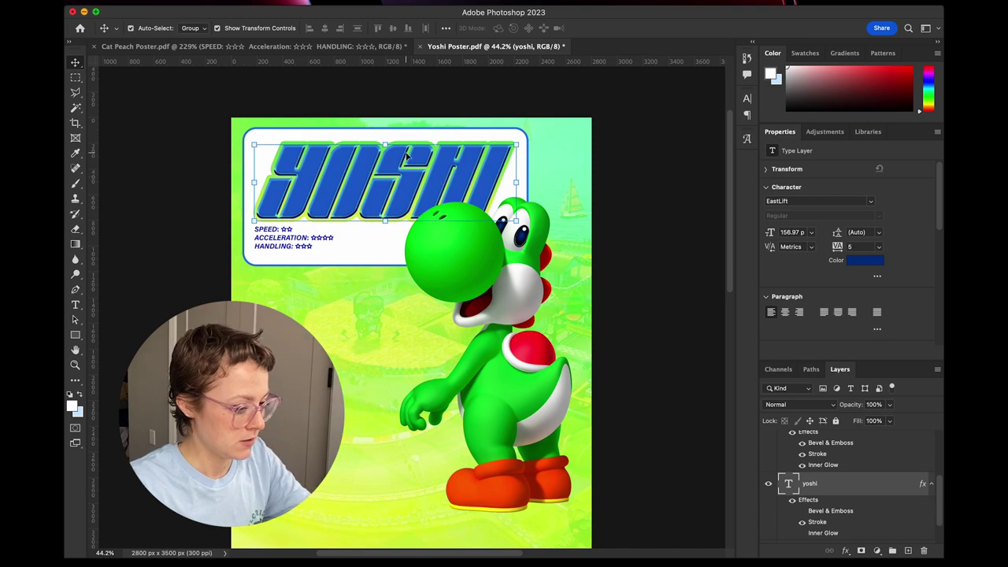
Change the lower yoshi title's stroke fill type to a solid color and pick dark navy 001038.
{"action": "scroll", "coordinate": [406, 153], "scroll_direction": "up", "scroll_amount": 6}
{"action": "double_click", "coordinate": [817, 522]}
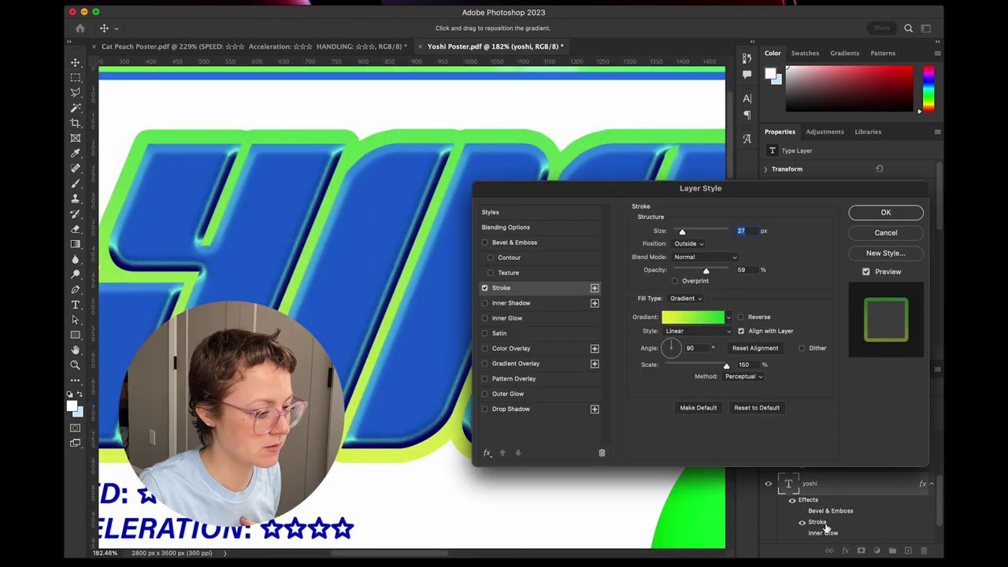
{"action": "left_click_drag", "start_coordinate": [692, 189], "coordinate": [729, 219]}
{"action": "left_click", "coordinate": [721, 327]}
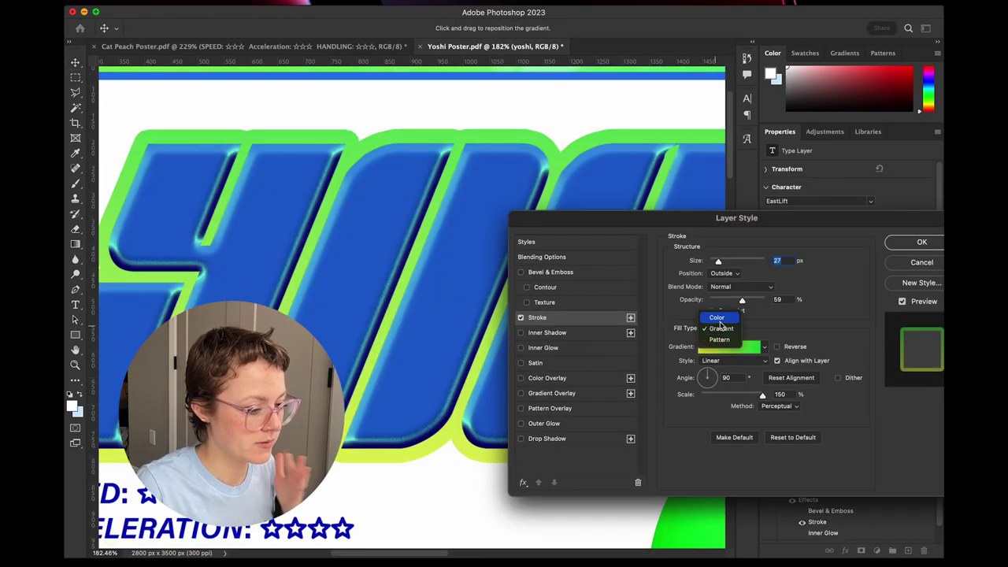
{"action": "left_click", "coordinate": [718, 318]}
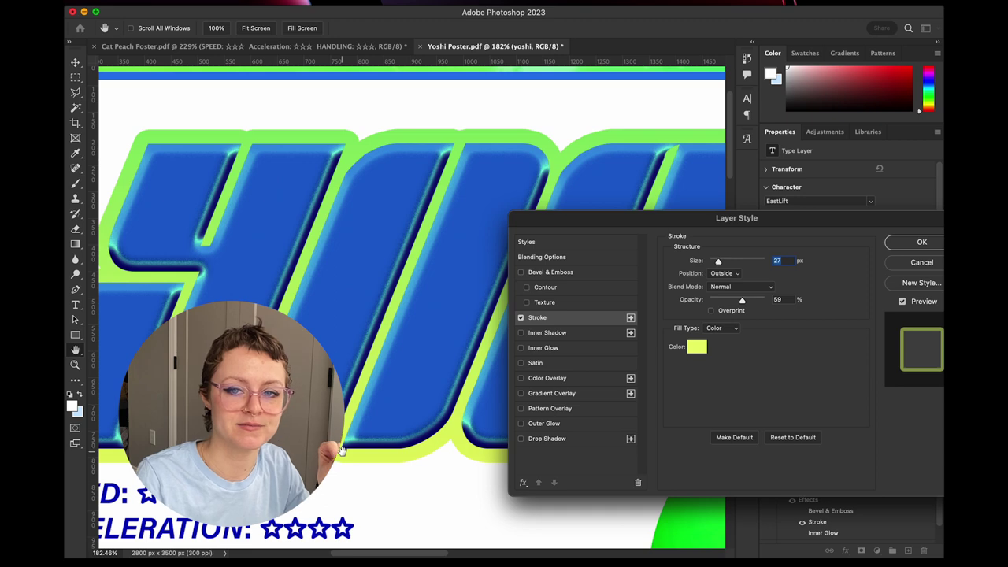
{"action": "left_click", "coordinate": [697, 347]}
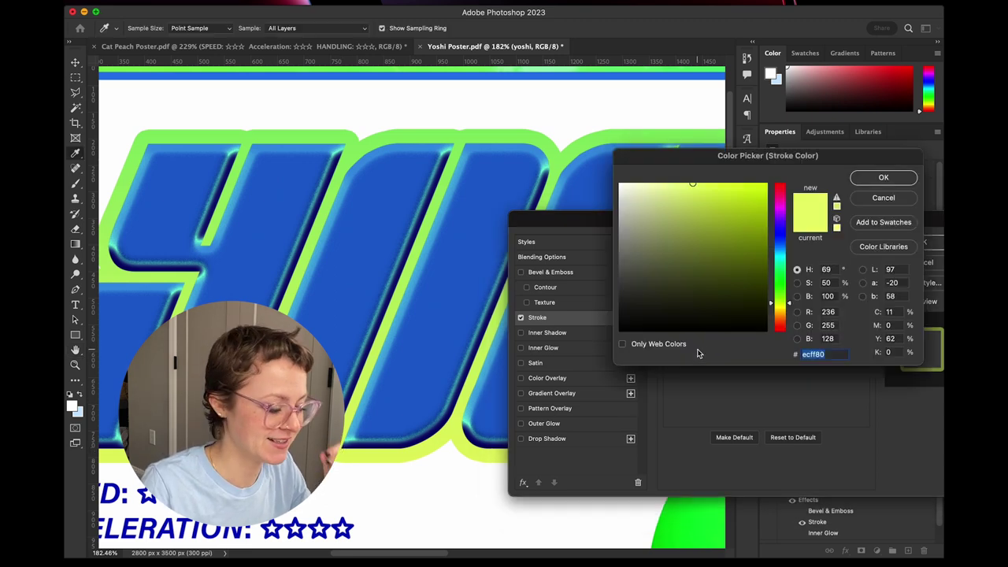
{"action": "left_click", "coordinate": [779, 240]}
{"action": "left_click", "coordinate": [766, 286]}
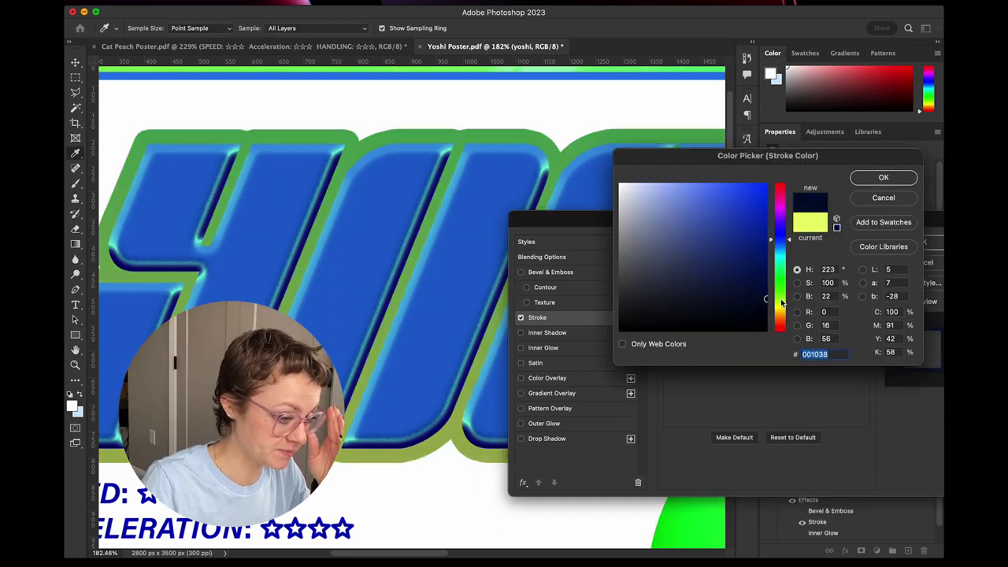
{"action": "left_click", "coordinate": [881, 178]}
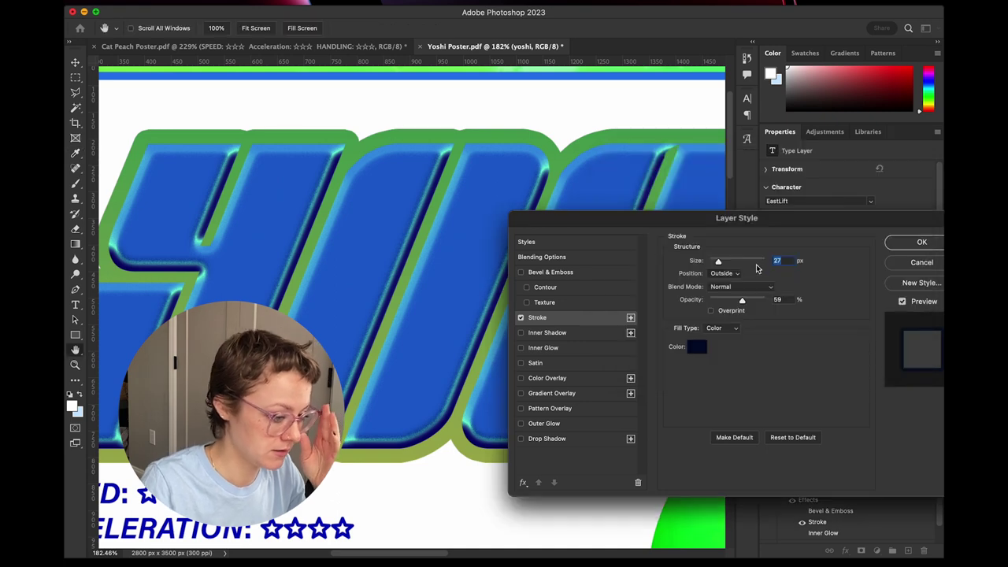
Set the lower title's stroke to 21 px, Center position, 100% opacity and a green color, and apply the layer style.
{"action": "left_click_drag", "start_coordinate": [718, 261], "coordinate": [714, 264]}
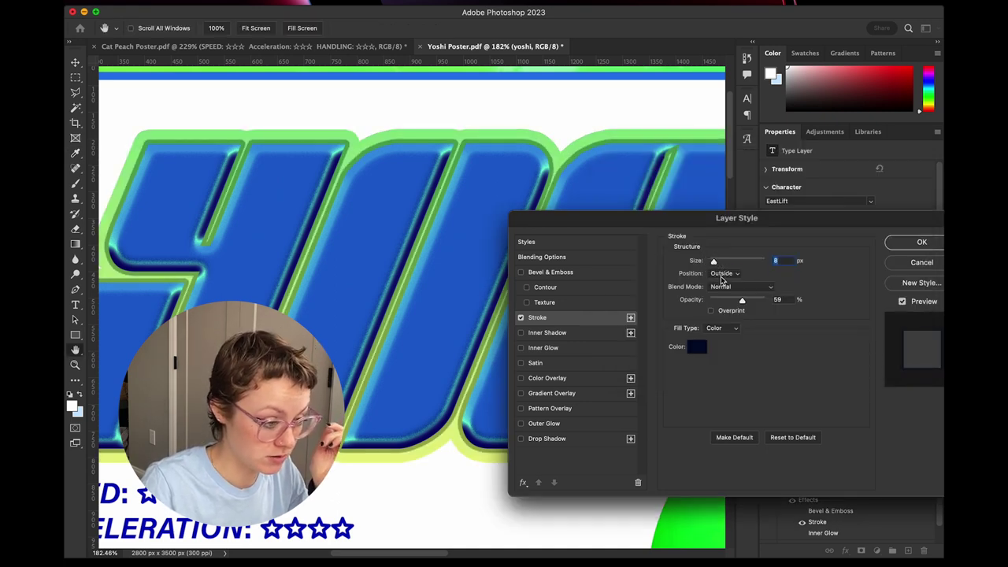
{"action": "left_click", "coordinate": [723, 273]}
{"action": "left_click", "coordinate": [725, 299]}
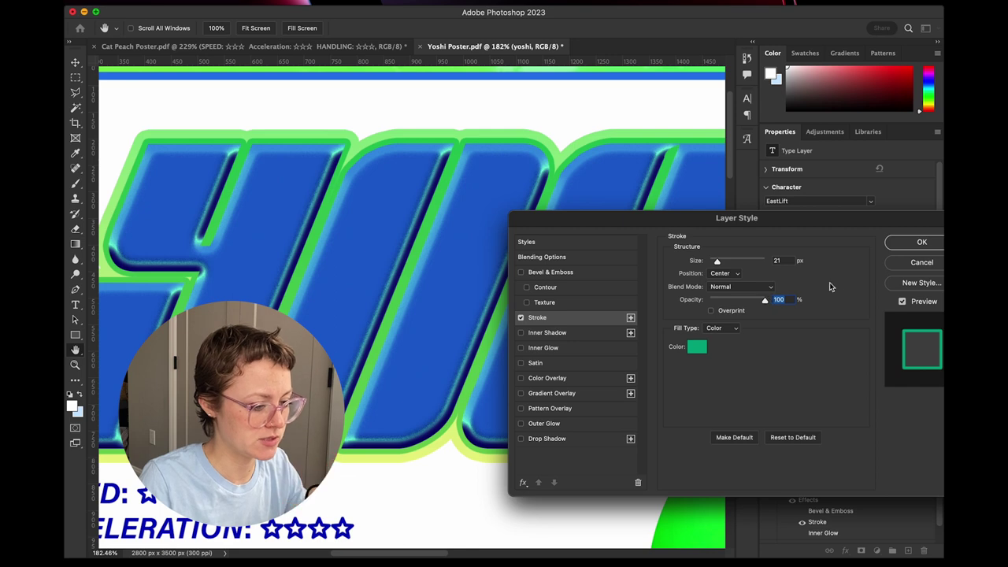
{"action": "left_click", "coordinate": [921, 242]}
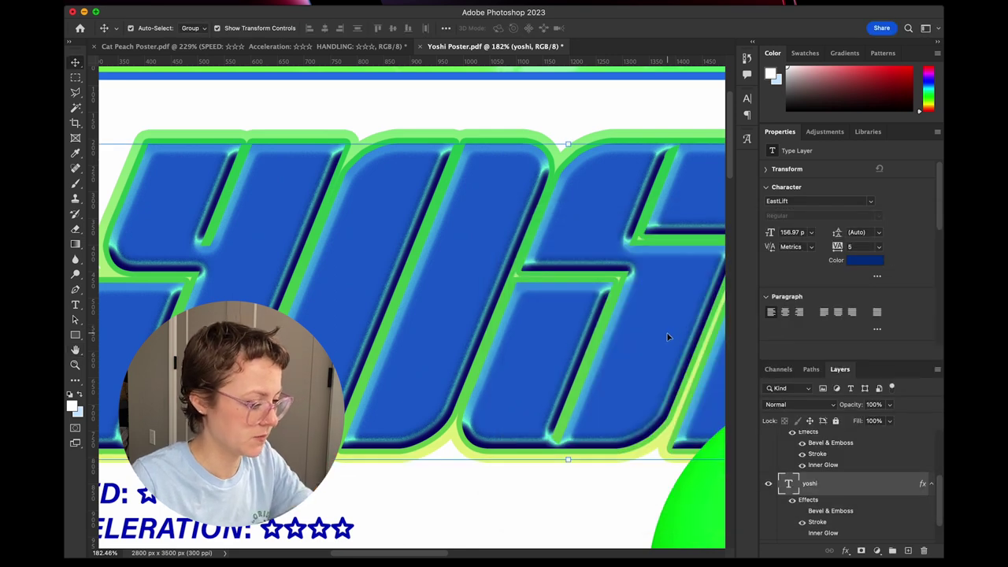
Compare the poster with and without the lower yoshi title layer, leaving that layer hidden.
{"action": "scroll", "coordinate": [685, 332], "scroll_direction": "down", "scroll_amount": 8}
{"action": "scroll", "coordinate": [669, 339], "scroll_direction": "down", "scroll_amount": 2}
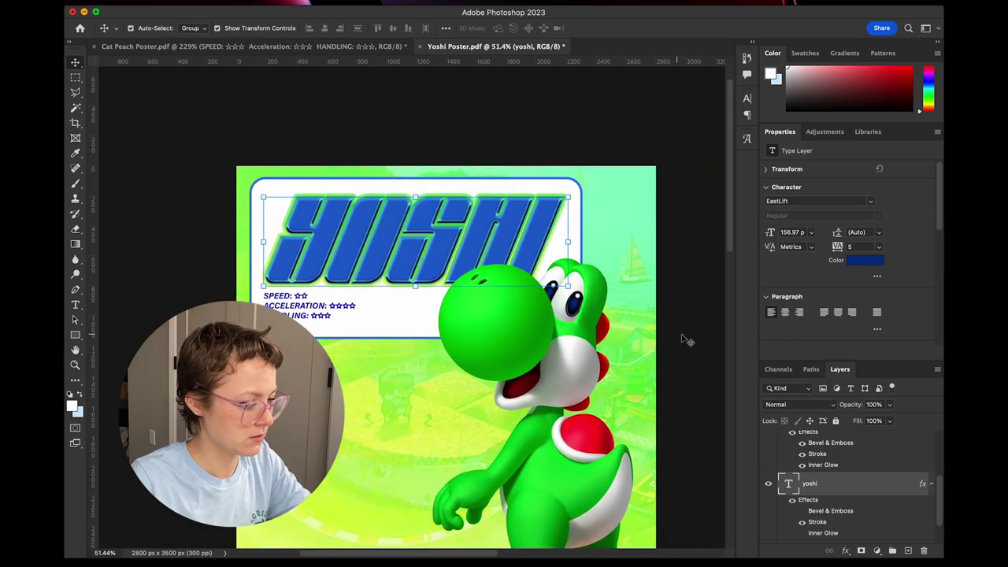
{"action": "left_click", "coordinate": [697, 338]}
{"action": "left_click", "coordinate": [769, 484]}
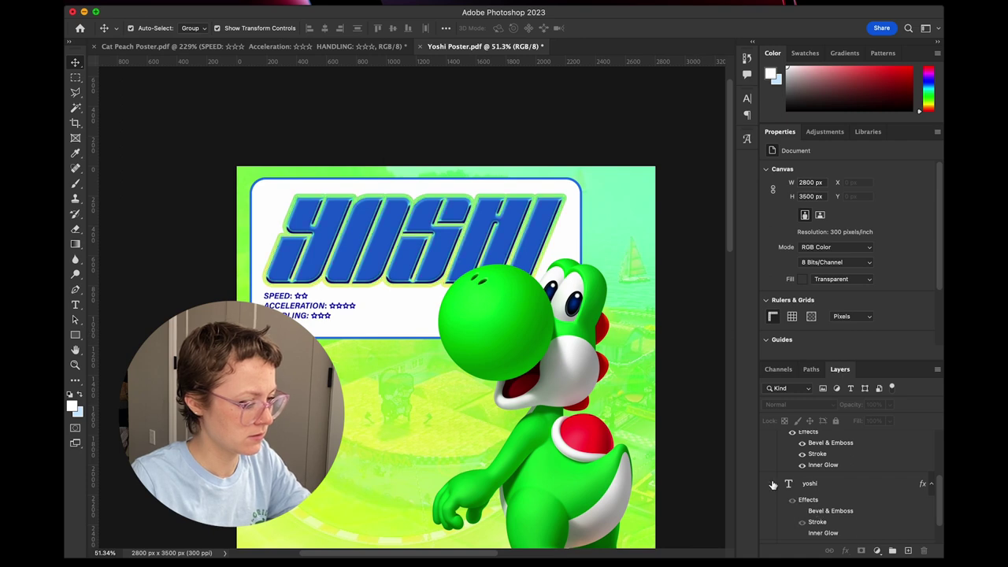
{"action": "left_click", "coordinate": [769, 484]}
{"action": "left_click", "coordinate": [772, 484]}
{"action": "left_click", "coordinate": [771, 484]}
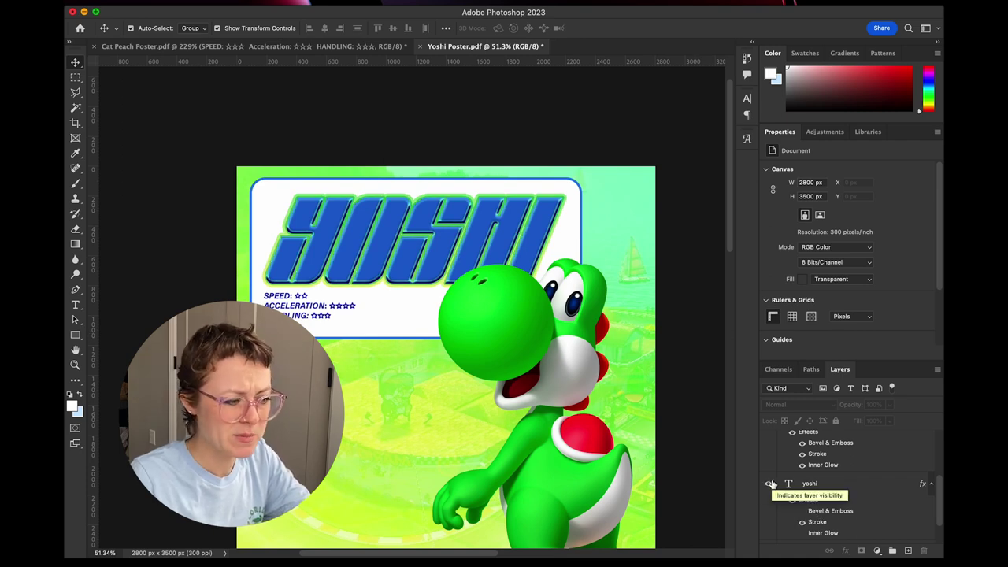
{"action": "left_click", "coordinate": [772, 484]}
{"action": "left_click", "coordinate": [771, 484]}
{"action": "left_click", "coordinate": [769, 484]}
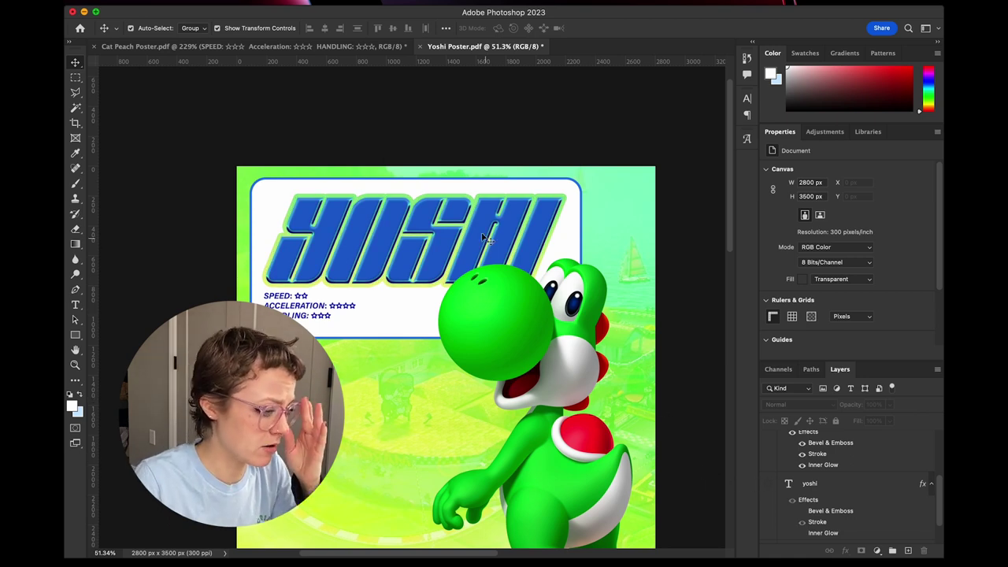
Examine the stroke and inner edges of the title lettering in the Cat Peach poster, up close and at full width.
{"action": "left_click", "coordinate": [354, 46]}
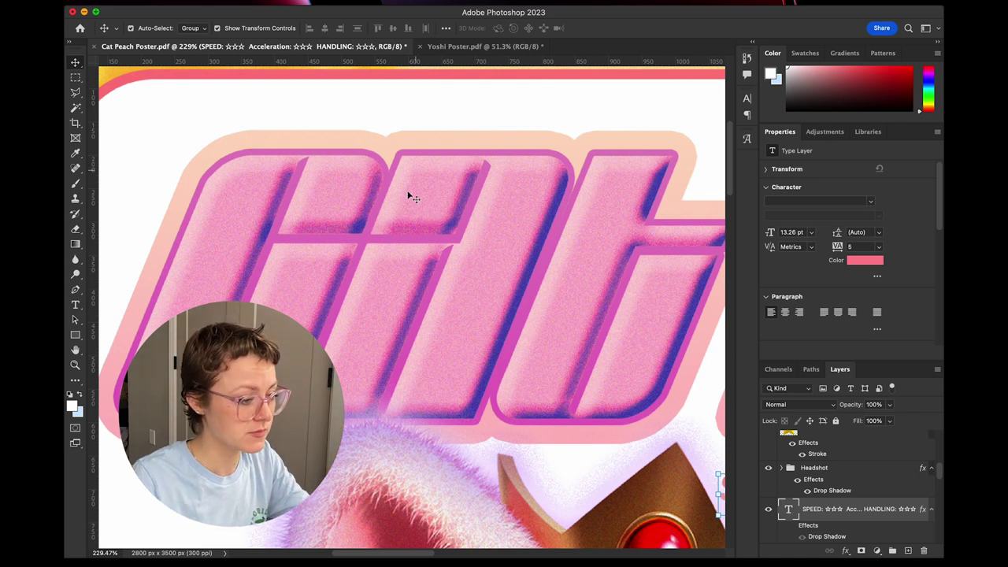
{"action": "scroll", "coordinate": [339, 150], "scroll_direction": "up", "scroll_amount": 3}
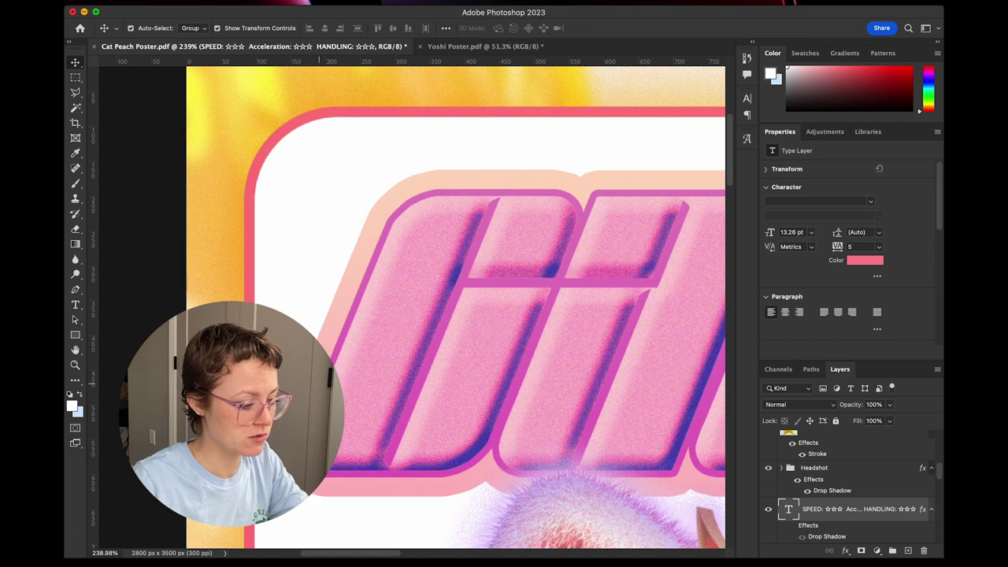
{"action": "scroll", "coordinate": [499, 270], "scroll_direction": "up", "scroll_amount": 4}
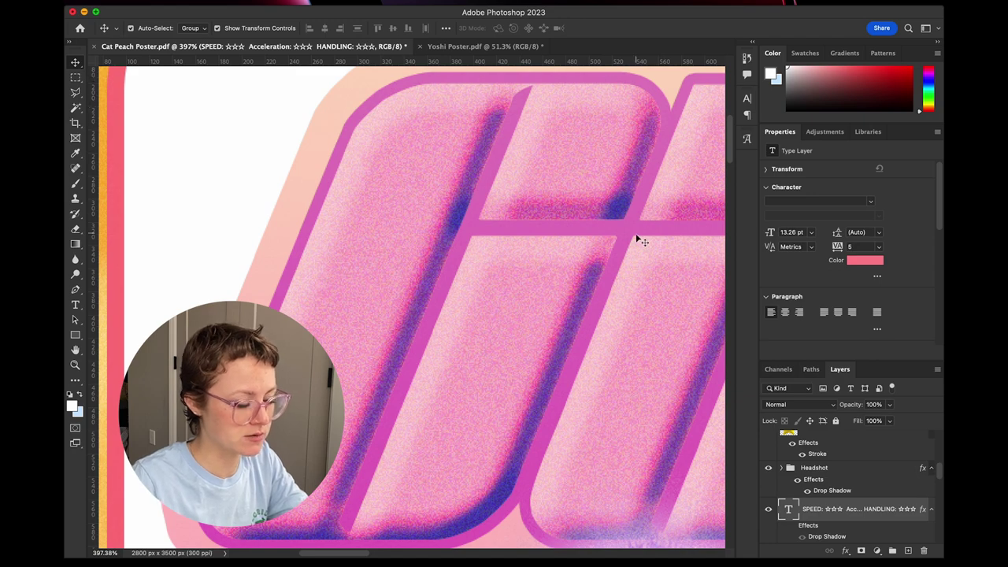
{"action": "scroll", "coordinate": [634, 235], "scroll_direction": "down", "scroll_amount": 10}
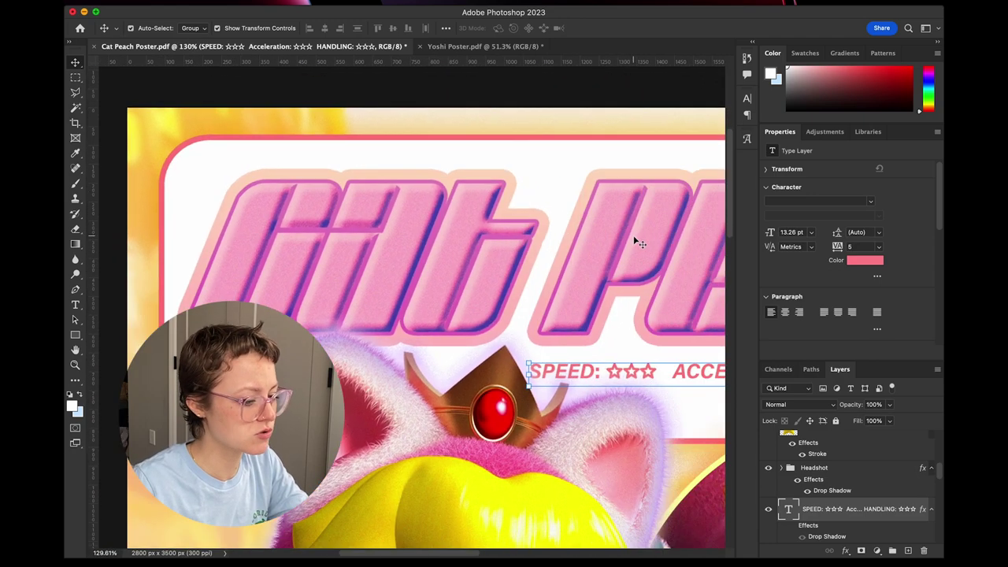
{"action": "scroll", "coordinate": [633, 234], "scroll_direction": "down", "scroll_amount": 8}
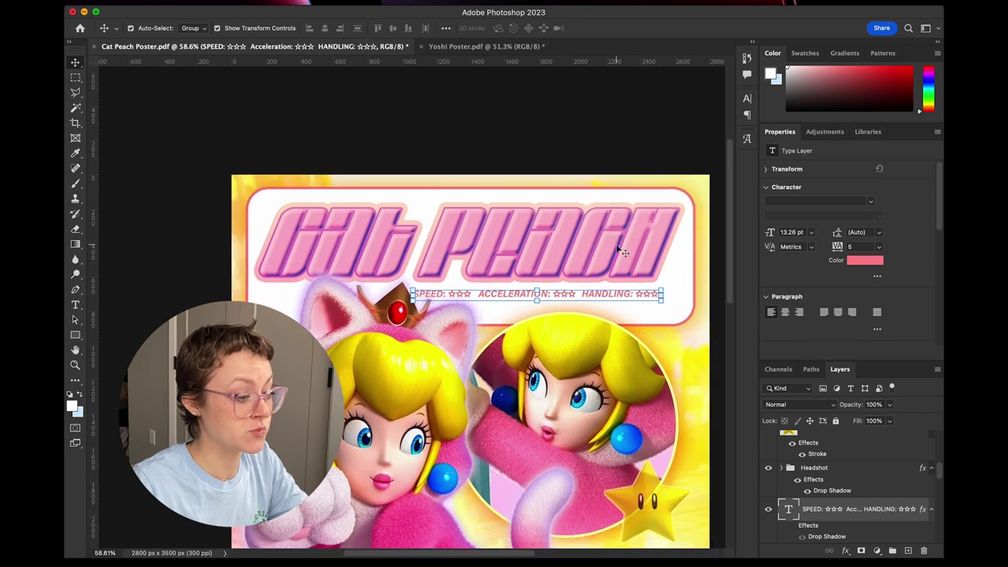
{"action": "left_click", "coordinate": [597, 152]}
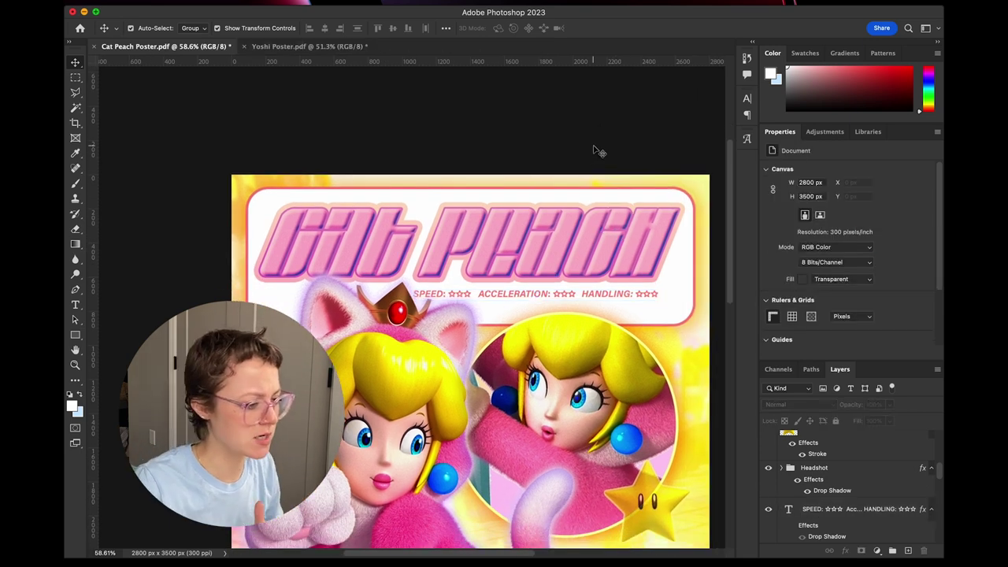
{"action": "scroll", "coordinate": [428, 158], "scroll_direction": "right", "scroll_amount": 5}
{"action": "scroll", "coordinate": [434, 155], "scroll_direction": "left", "scroll_amount": 2}
{"action": "scroll", "coordinate": [434, 155], "scroll_direction": "down", "scroll_amount": 2}
{"action": "scroll", "coordinate": [432, 149], "scroll_direction": "right", "scroll_amount": 5}
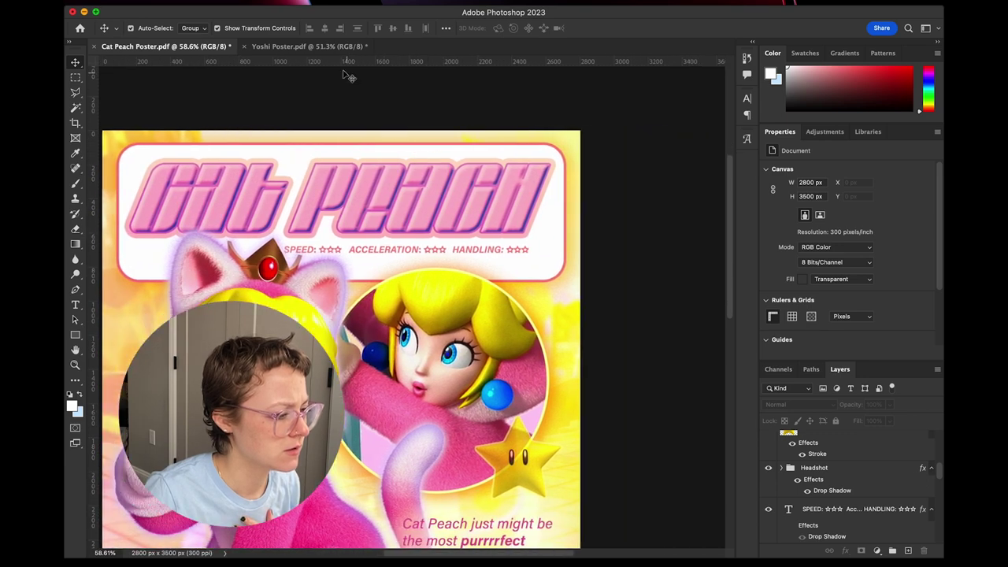
Return to the Yoshi poster, compare the title with and without its lower copy, and delete that lower copy.
{"action": "left_click", "coordinate": [346, 46]}
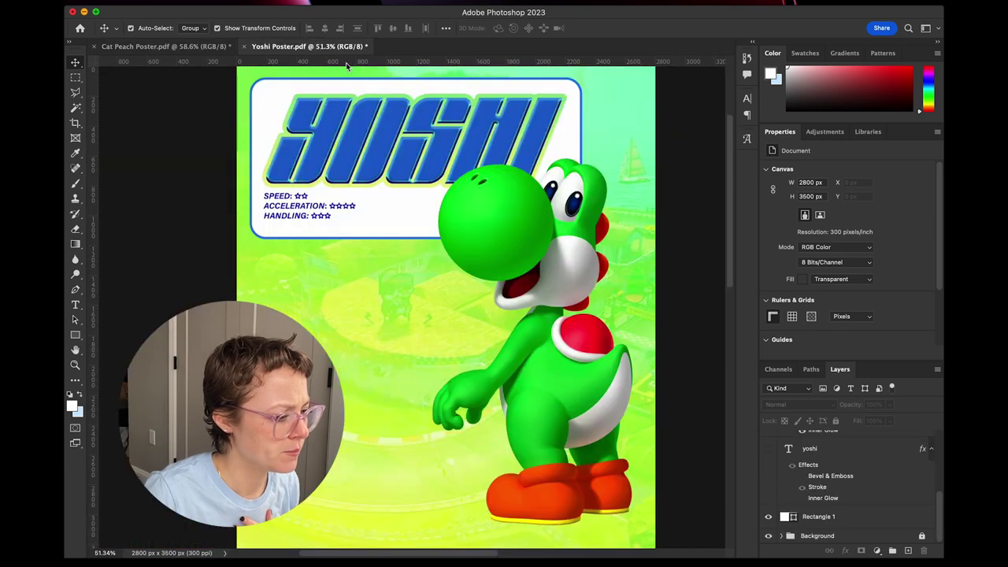
{"action": "left_click", "coordinate": [768, 448]}
{"action": "left_click", "coordinate": [768, 450]}
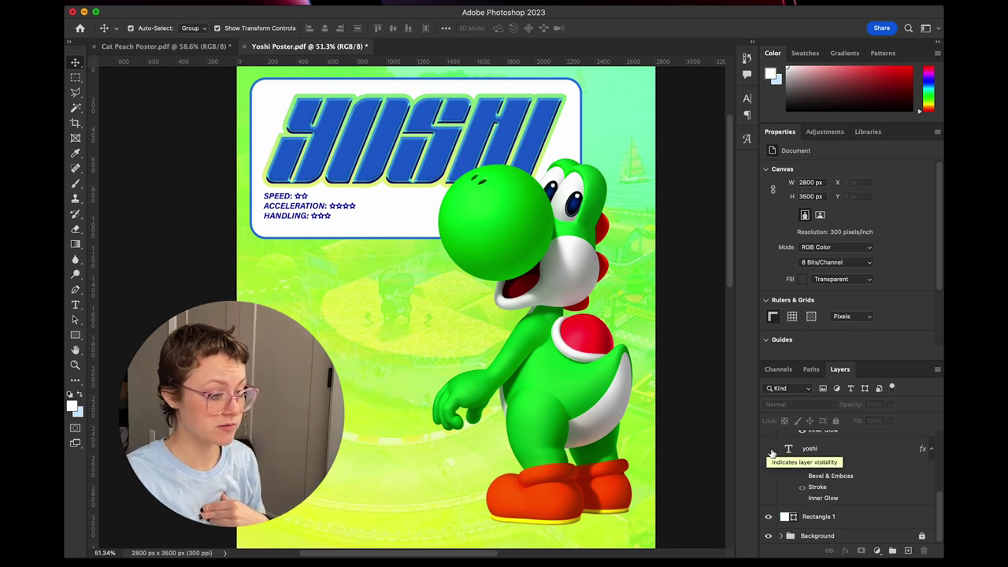
{"action": "scroll", "coordinate": [557, 380], "scroll_direction": "up", "scroll_amount": 2}
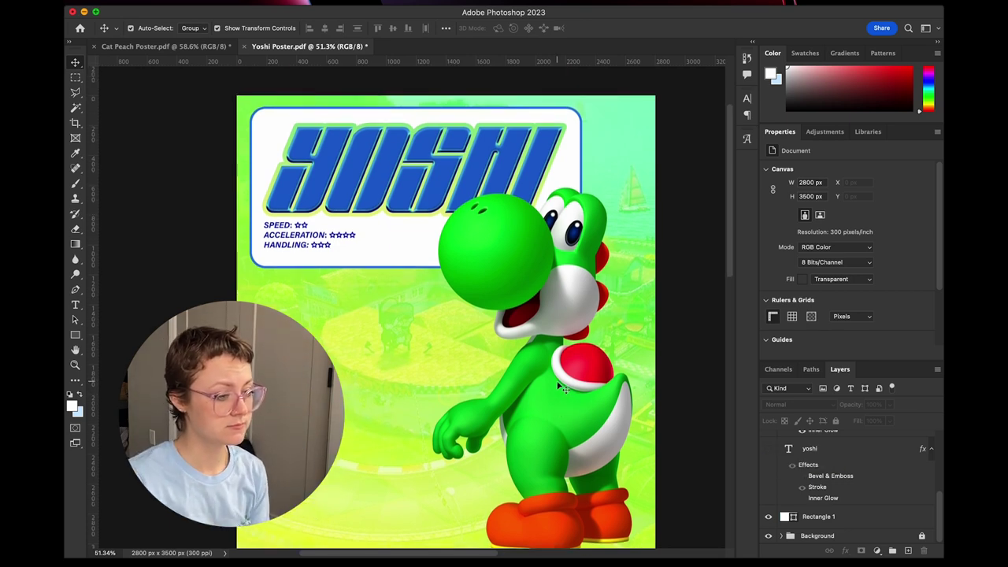
{"action": "scroll", "coordinate": [557, 380], "scroll_direction": "right", "scroll_amount": 2}
{"action": "scroll", "coordinate": [679, 266], "scroll_direction": "down", "scroll_amount": 1}
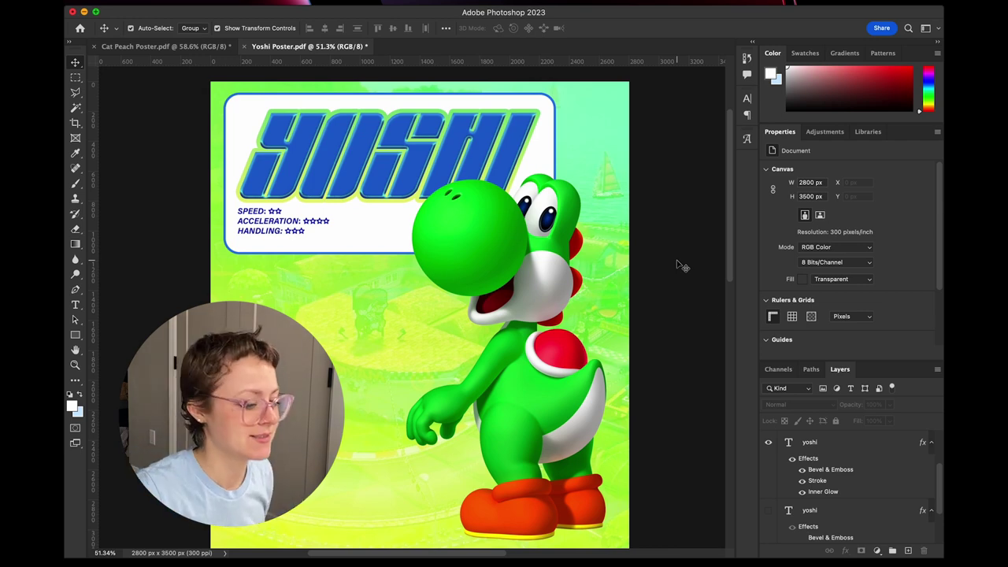
{"action": "left_click", "coordinate": [817, 511]}
{"action": "left_click", "coordinate": [923, 550]}
Nudge the speed, acceleration and handling stats text slightly down and to the right beneath the title.
{"action": "left_click", "coordinate": [272, 222]}
{"action": "scroll", "coordinate": [271, 222], "scroll_direction": "up", "scroll_amount": 5}
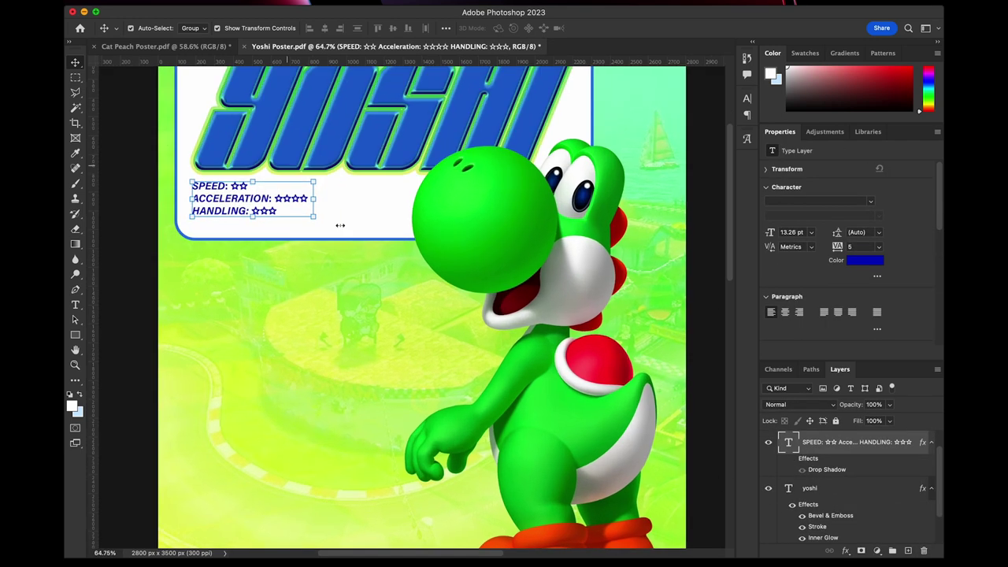
{"action": "scroll", "coordinate": [252, 300], "scroll_direction": "down", "scroll_amount": 3}
{"action": "scroll", "coordinate": [253, 301], "scroll_direction": "left", "scroll_amount": 2}
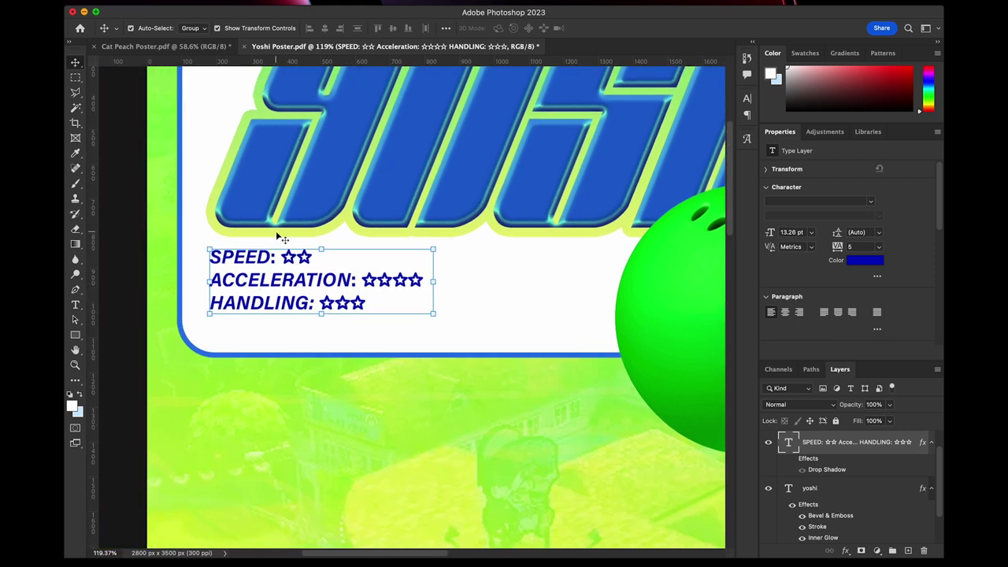
{"action": "key", "text": "Down"}
{"action": "key", "text": "Down"}
{"action": "key", "text": "Down"}
{"action": "key", "text": "Down"}
{"action": "key", "text": "Down"}
{"action": "key", "text": "Down"}
{"action": "key", "text": "Down"}
{"action": "key", "text": "Down"}
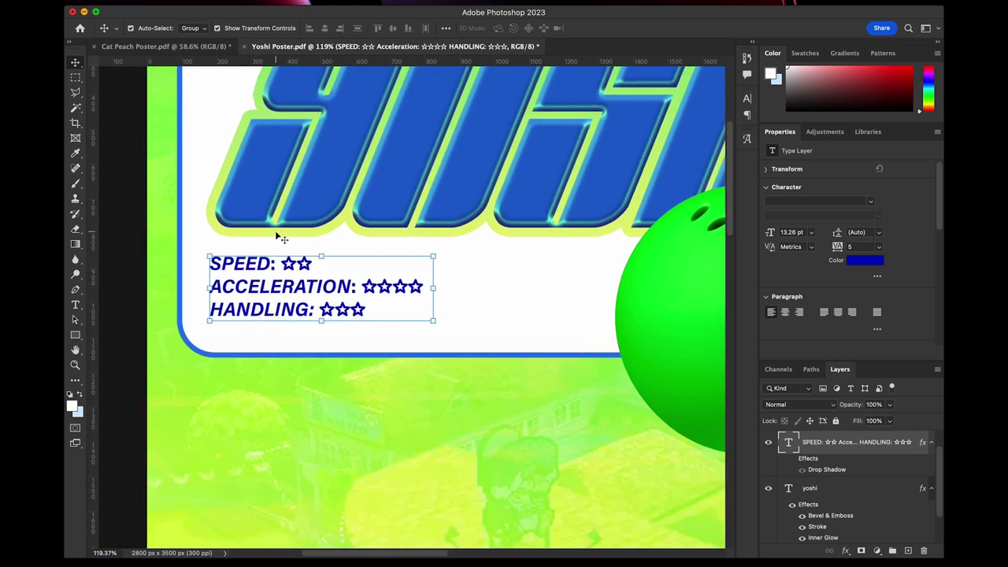
{"action": "key", "text": "Right"}
{"action": "key", "text": "Right"}
{"action": "left_click", "coordinate": [393, 450]}
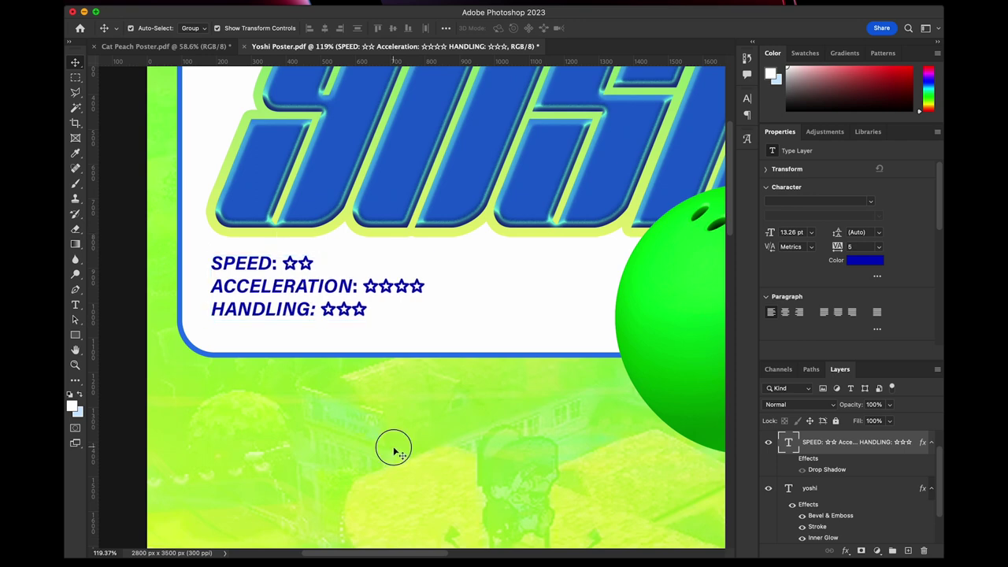
View the whole poster, and switch to the browser with the yoshi image search results.
{"action": "scroll", "coordinate": [400, 443], "scroll_direction": "down", "scroll_amount": 5}
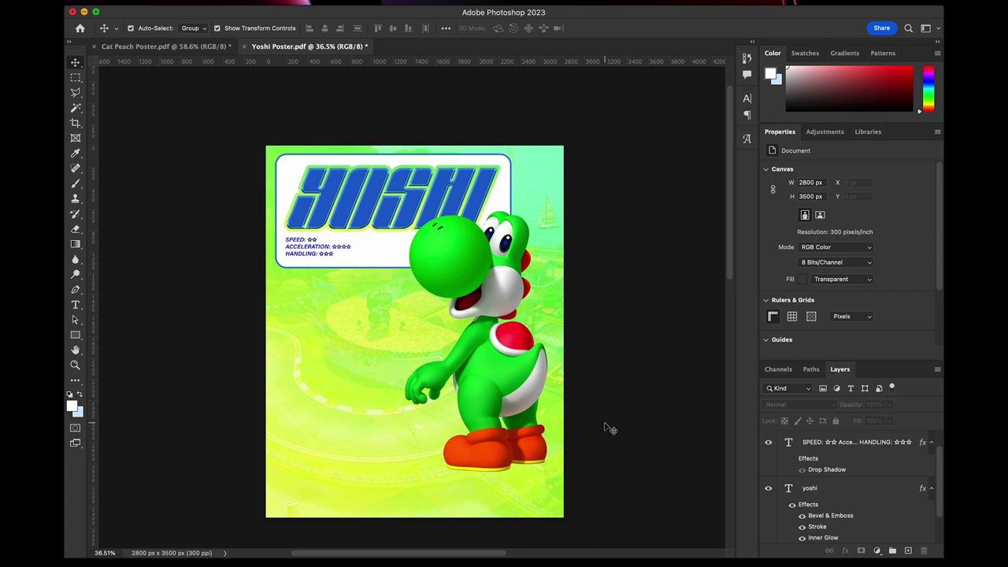
{"action": "scroll", "coordinate": [605, 428], "scroll_direction": "left", "scroll_amount": 10}
{"action": "scroll", "coordinate": [518, 399], "scroll_direction": "right", "scroll_amount": 10}
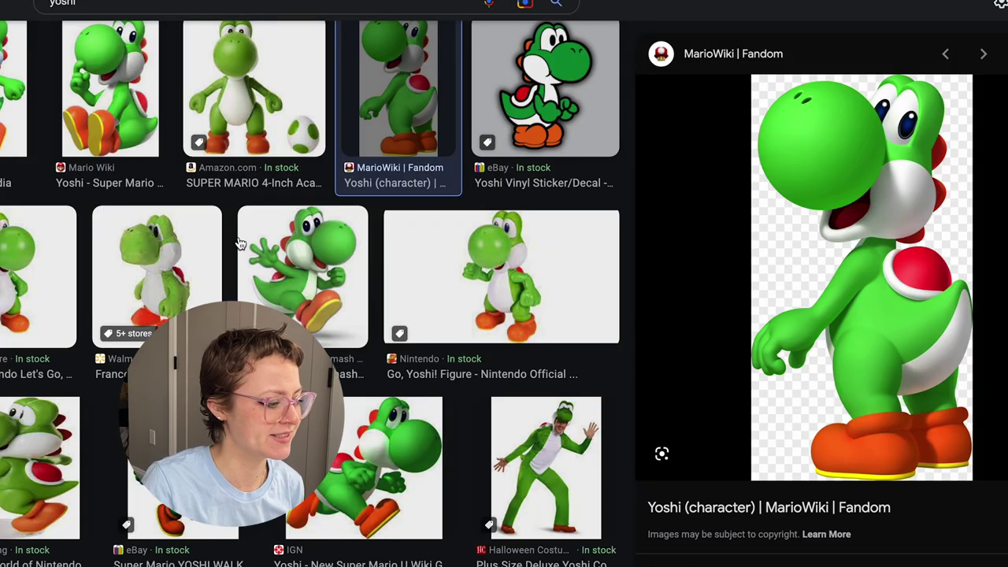
Preview several Yoshi image results and open the seated Mario Wiki artwork as a full image in a new browser tab.
{"action": "left_click", "coordinate": [312, 262]}
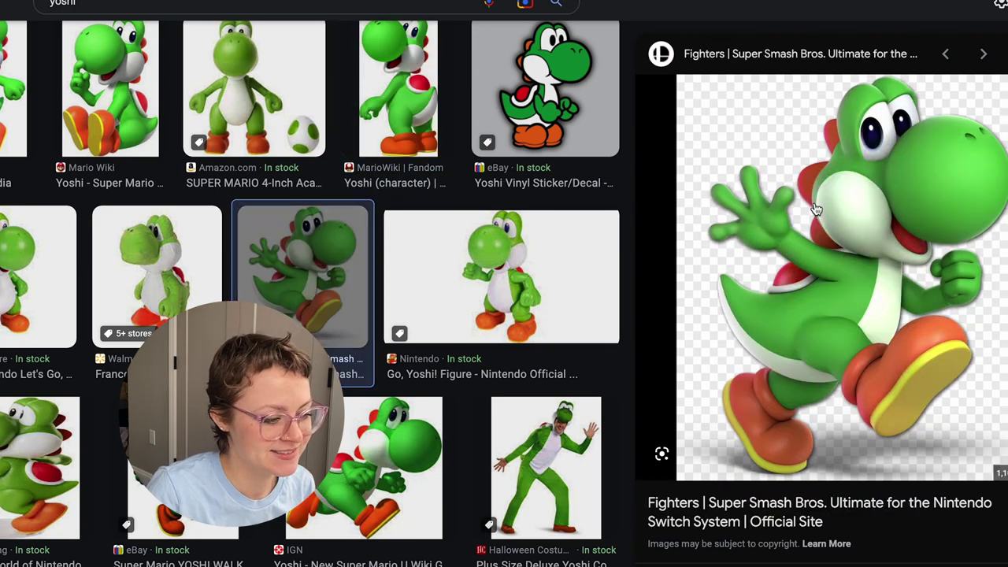
{"action": "left_click", "coordinate": [105, 97]}
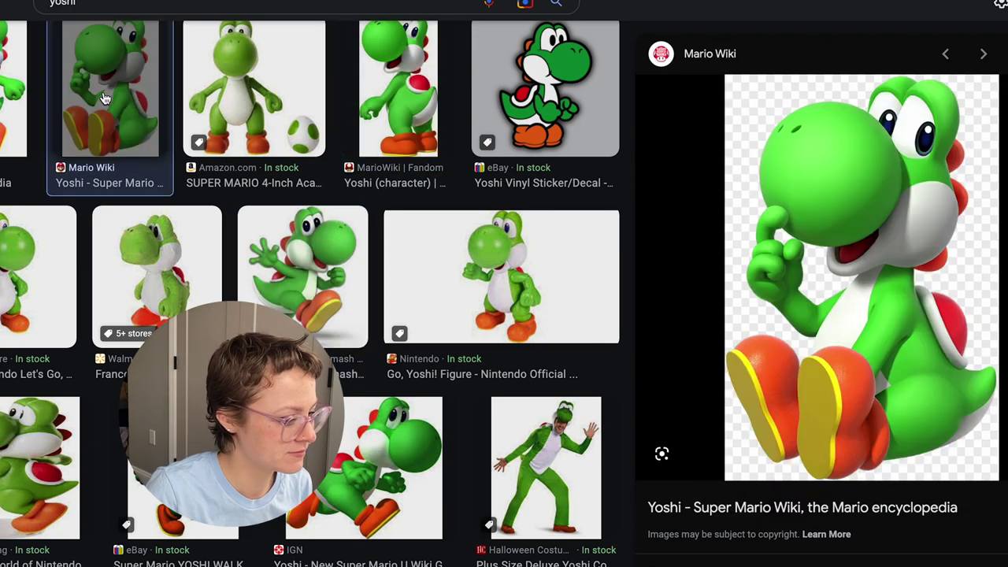
{"action": "right_click", "coordinate": [929, 178]}
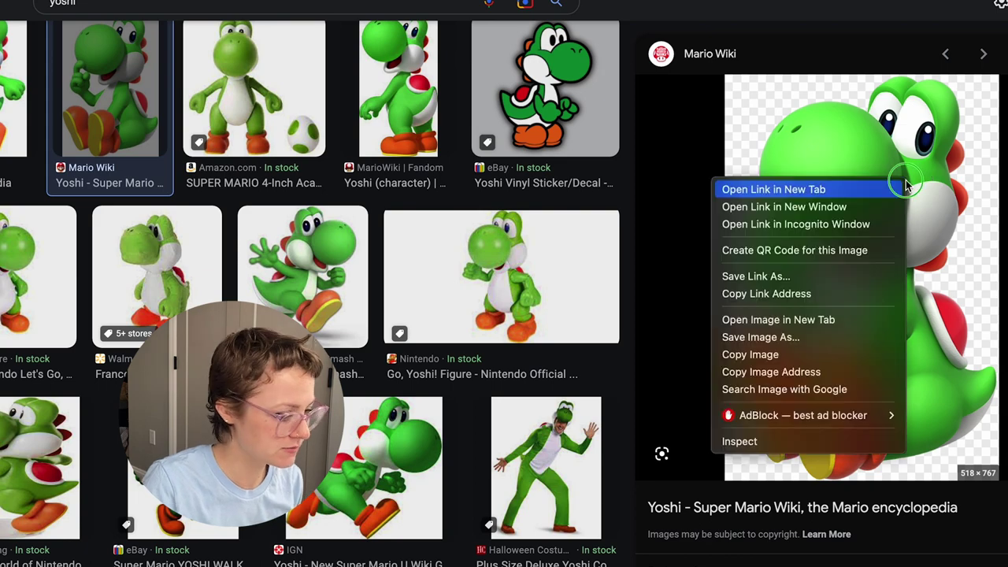
{"action": "left_click", "coordinate": [815, 321]}
Browse further Yoshi image results and preview the standing Yoshi from the Non-alien Creatures Wiki.
{"action": "scroll", "coordinate": [510, 208], "scroll_direction": "down", "scroll_amount": 3}
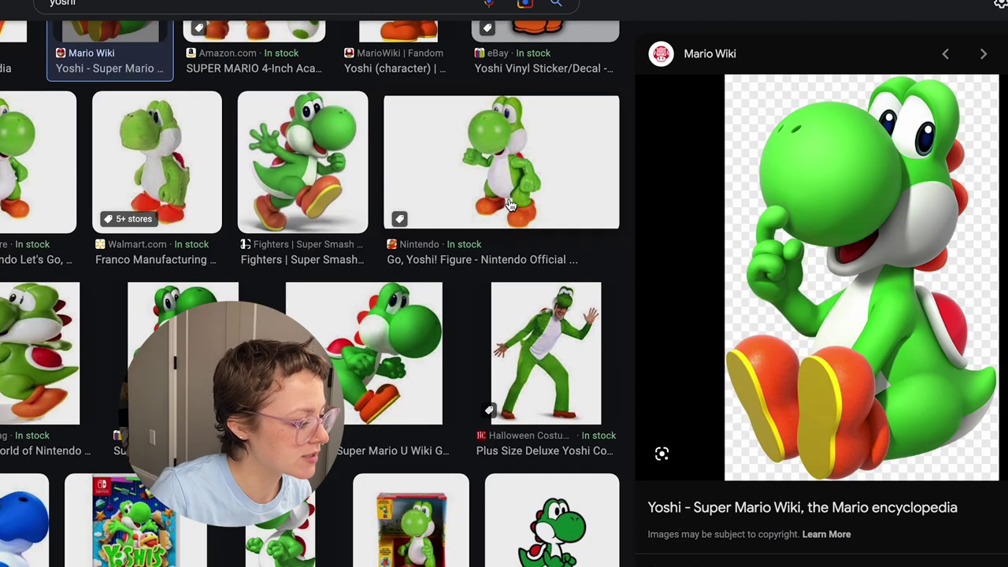
{"action": "scroll", "coordinate": [432, 205], "scroll_direction": "down", "scroll_amount": 1}
{"action": "scroll", "coordinate": [432, 206], "scroll_direction": "down", "scroll_amount": 3}
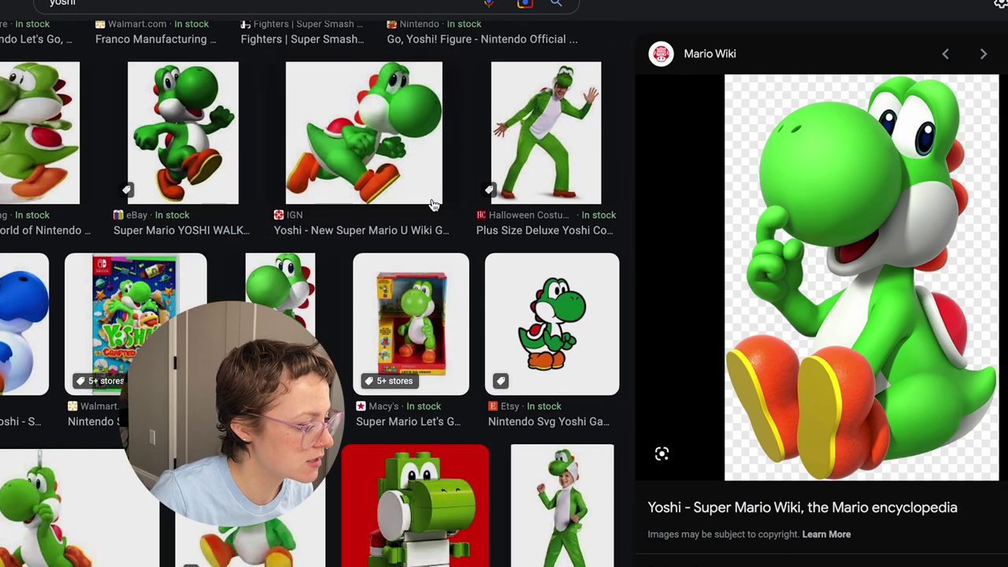
{"action": "left_click", "coordinate": [261, 239]}
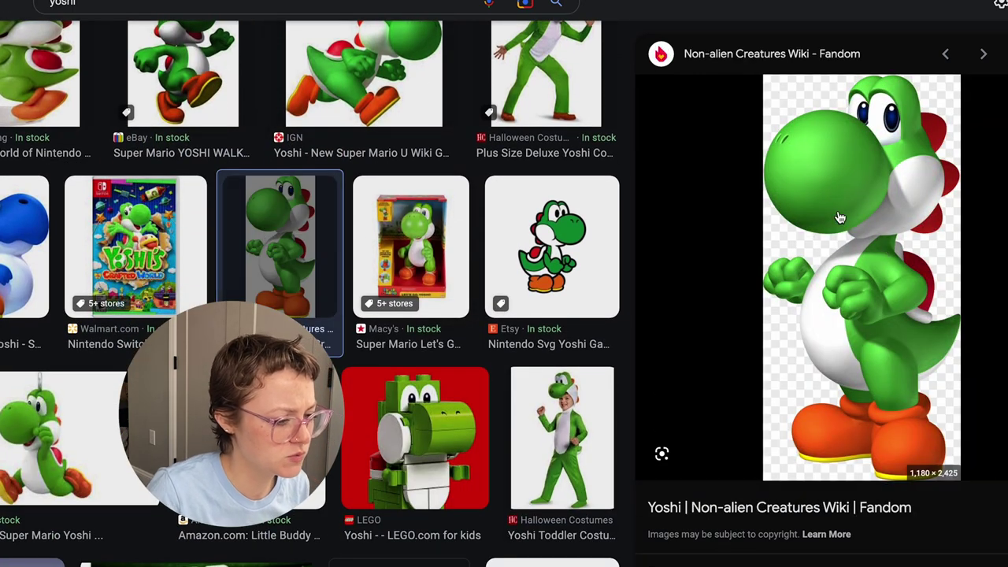
{"action": "right_click", "coordinate": [879, 237]}
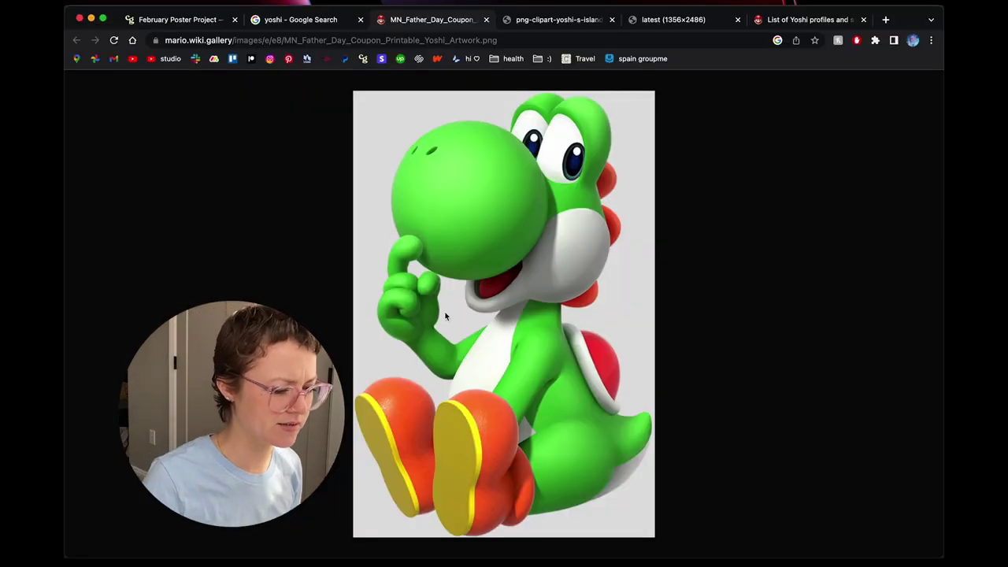
Copy the seated Yoshi artwork into the Yoshi poster in Photoshop and enlarge it to about 1793 × 2654 px beside the standing Yoshi.
{"action": "right_click", "coordinate": [507, 285]}
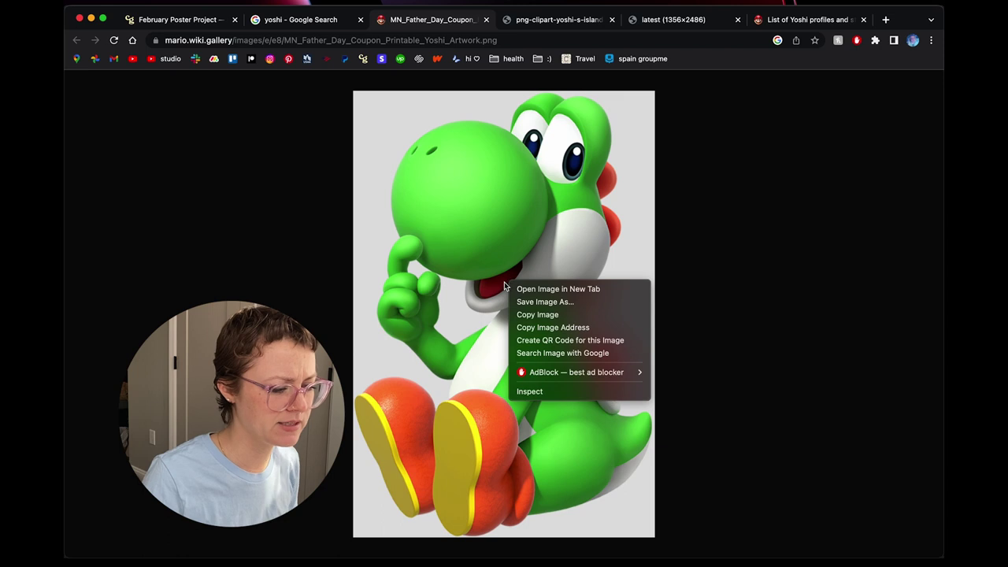
{"action": "left_click", "coordinate": [564, 315]}
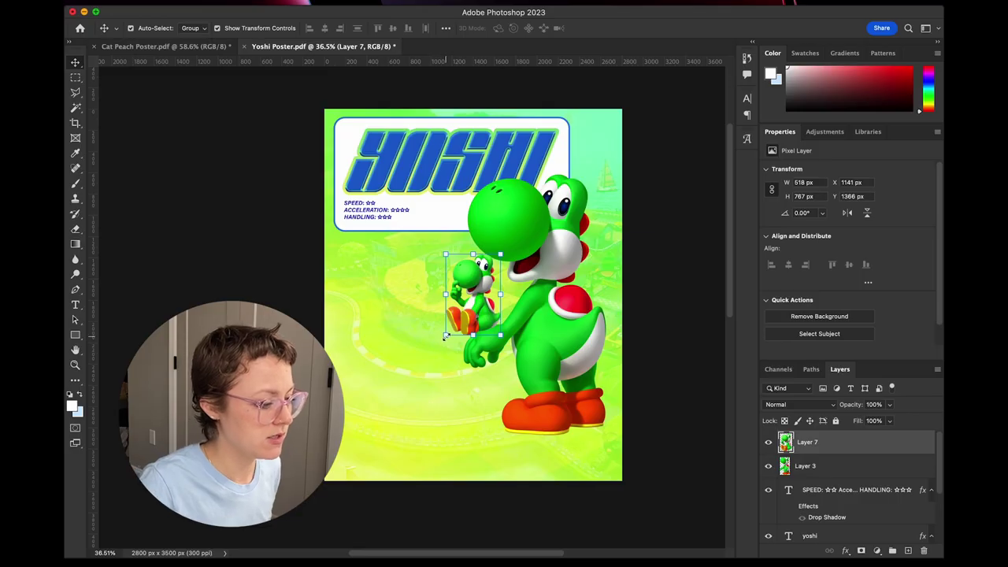
{"action": "key", "text": "super+t"}
{"action": "left_click_drag", "start_coordinate": [446, 337], "coordinate": [309, 536]}
{"action": "left_click_drag", "start_coordinate": [422, 383], "coordinate": [447, 320]}
{"action": "key", "text": "Return"}
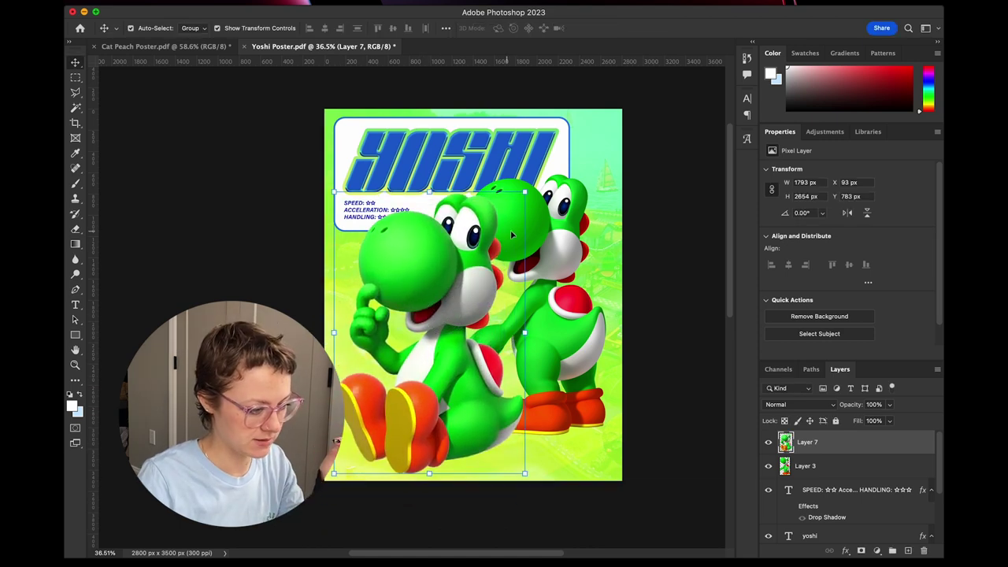
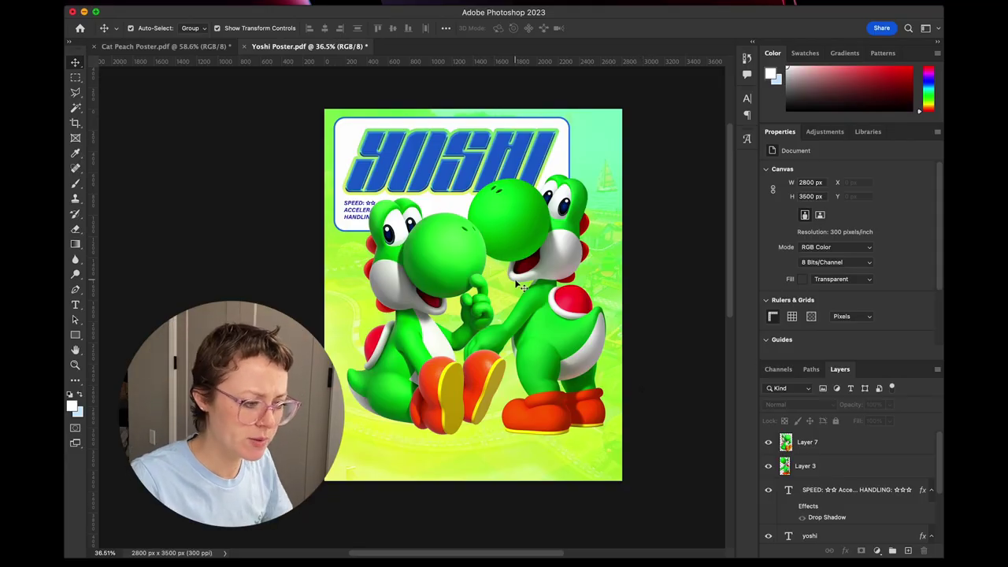
Draw a white rectangle about 2163 × 973 px across both Yoshis and round its corners to 486 px.
{"action": "left_click", "coordinate": [394, 269]}
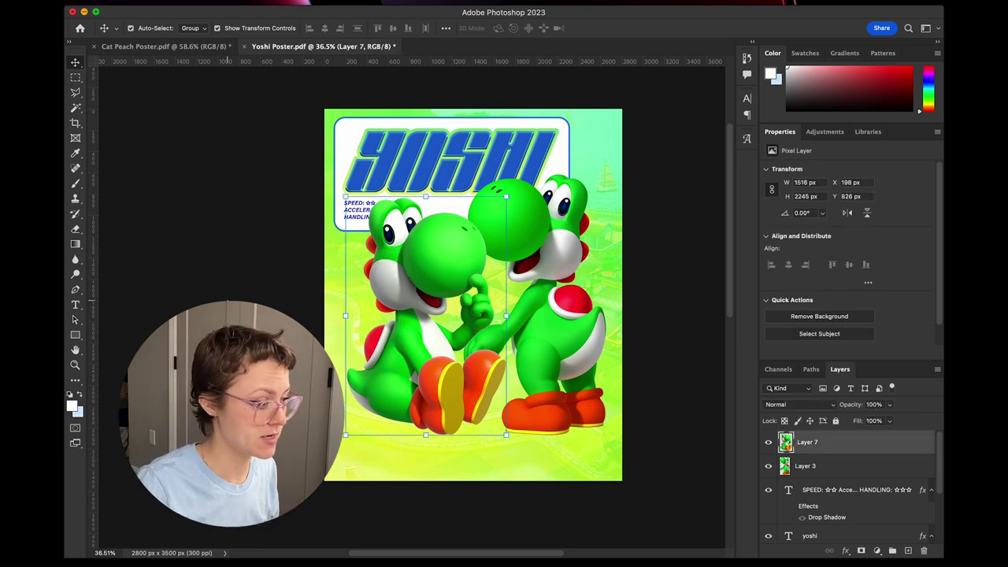
{"action": "left_click", "coordinate": [75, 336]}
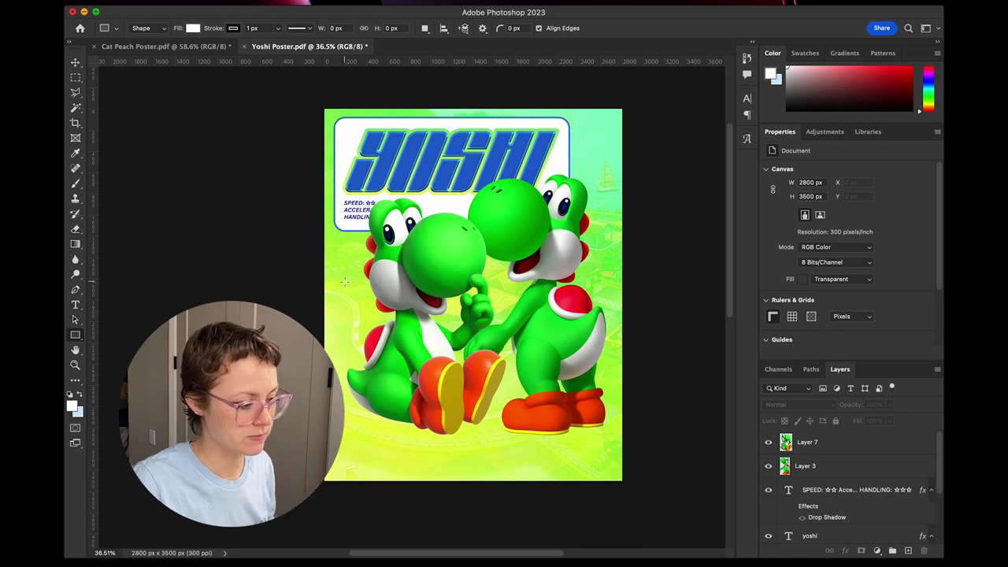
{"action": "mouse_move", "coordinate": [344, 281]}
{"action": "left_mouse_down"}
{"action": "mouse_move", "coordinate": [564, 335]}
{"action": "mouse_move", "coordinate": [574, 383]}
{"action": "left_mouse_up"}
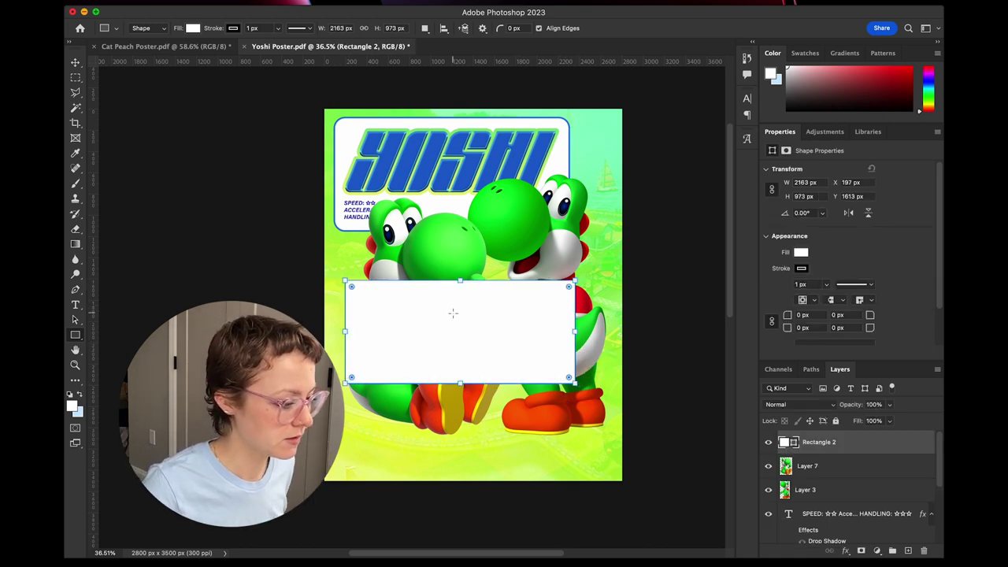
{"action": "left_click_drag", "start_coordinate": [569, 288], "coordinate": [441, 341]}
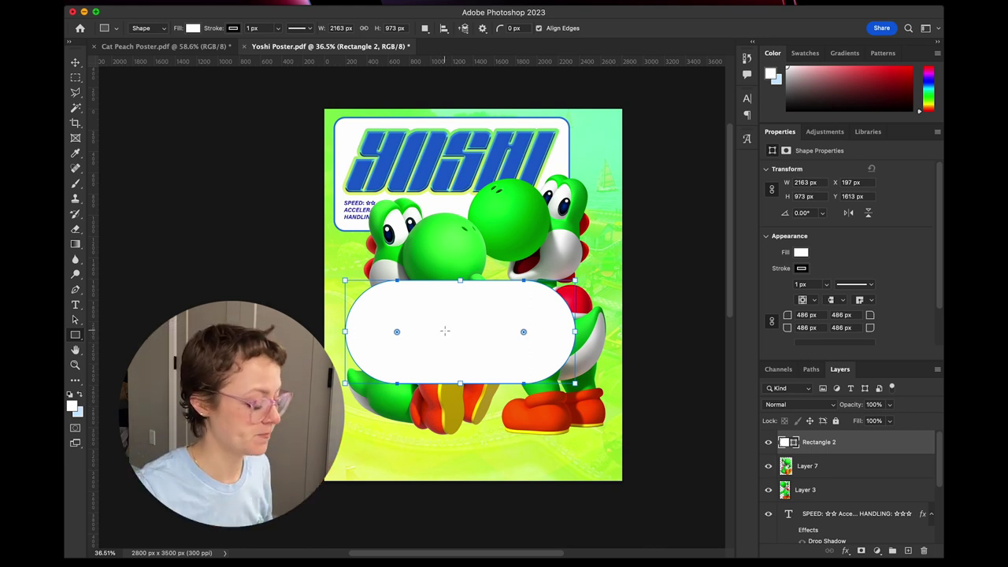
Move the white pill shape slightly up and left, and stack the seated Yoshi layer directly above it.
{"action": "key", "text": "v"}
{"action": "left_click_drag", "start_coordinate": [462, 333], "coordinate": [451, 306]}
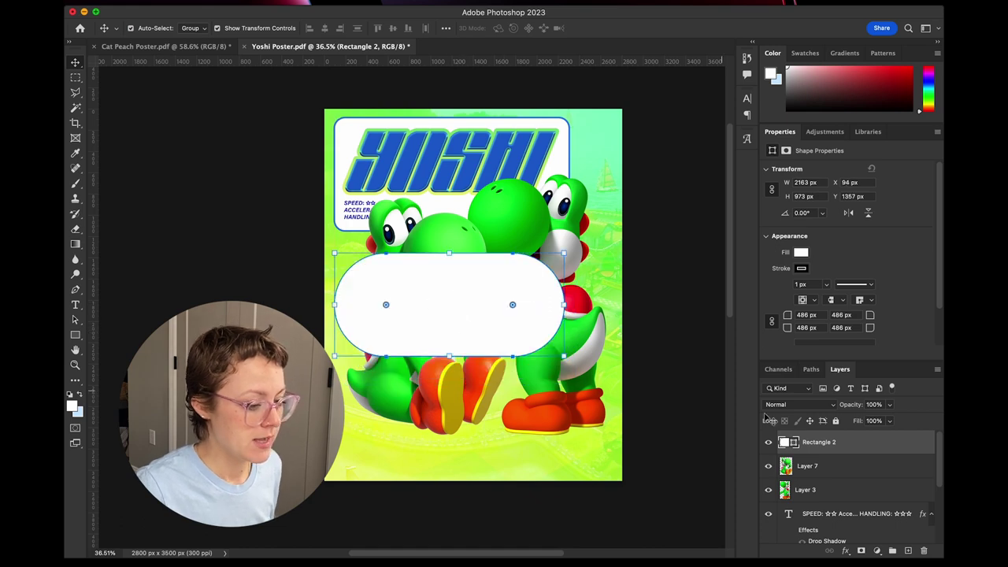
{"action": "left_click", "coordinate": [830, 470]}
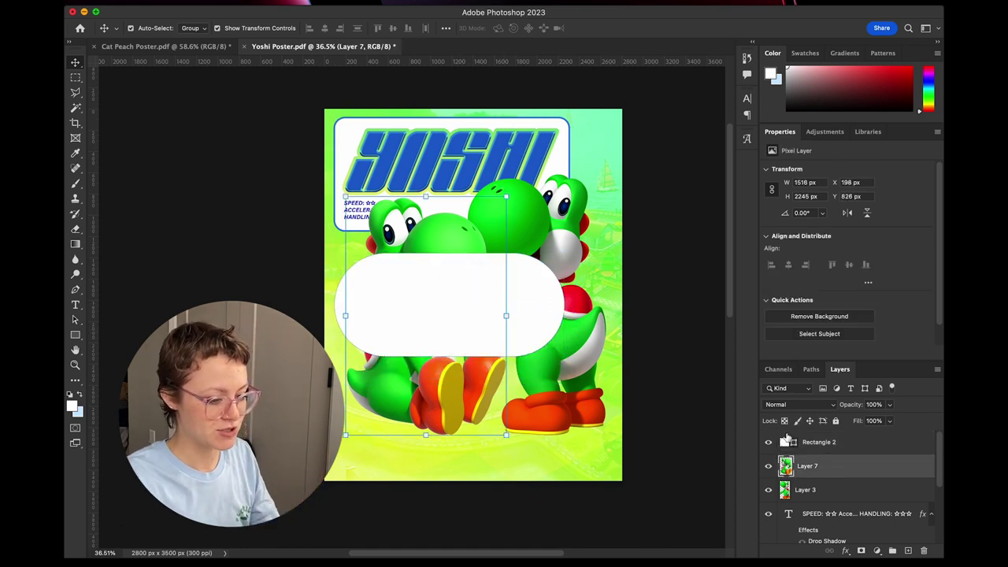
{"action": "left_click_drag", "start_coordinate": [837, 470], "coordinate": [834, 440]}
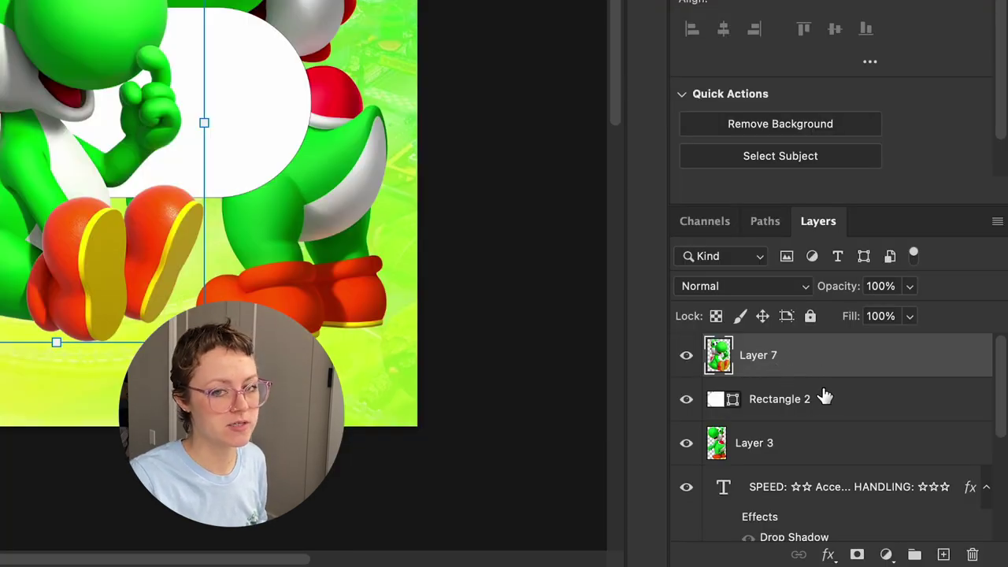
Clip the seated Yoshi layer to the white pill shape with a clipping mask.
{"action": "left_click", "coordinate": [838, 413]}
{"action": "left_click", "coordinate": [794, 359]}
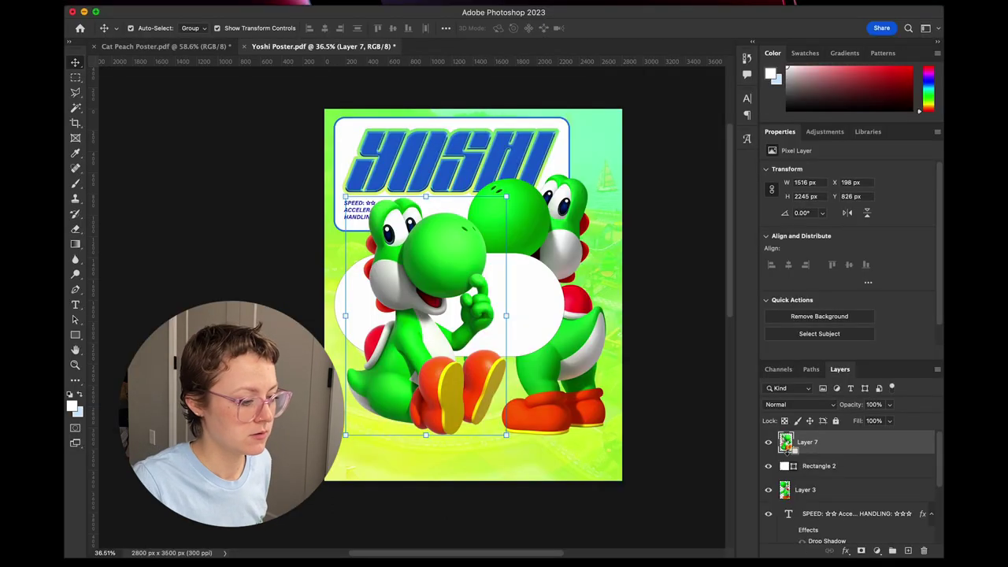
{"action": "left_click", "coordinate": [715, 386], "text": "alt"}
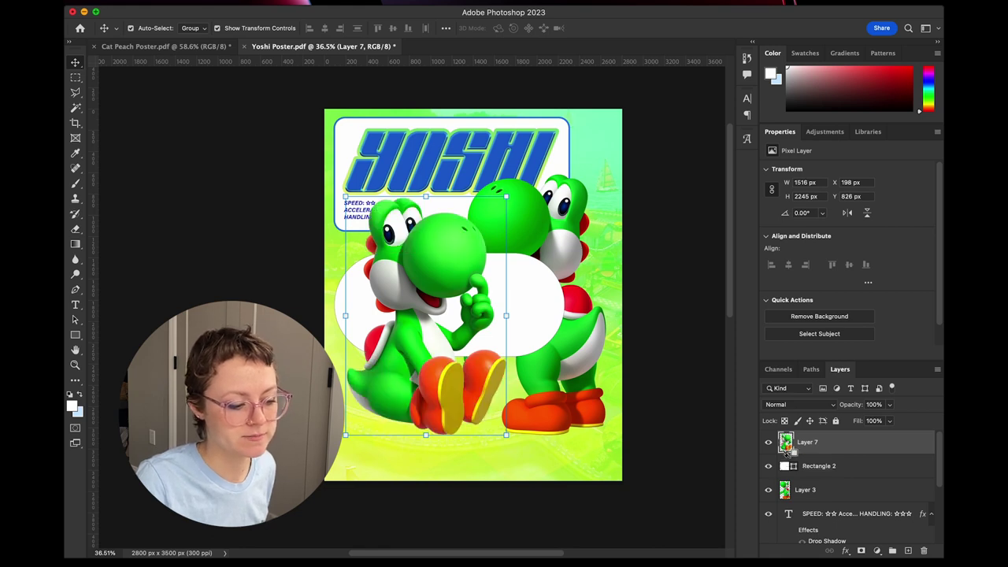
{"action": "left_click", "coordinate": [785, 451], "text": "alt"}
{"action": "left_click", "coordinate": [786, 453], "text": "alt"}
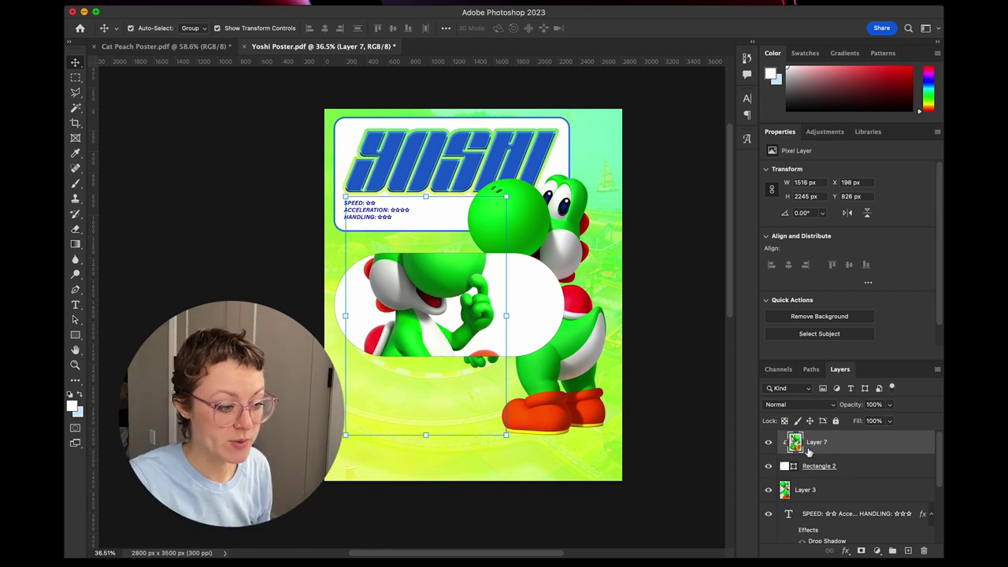
Open the fill options of the white pill shape behind the clipped Yoshi.
{"action": "left_click", "coordinate": [858, 467]}
{"action": "left_click", "coordinate": [800, 252]}
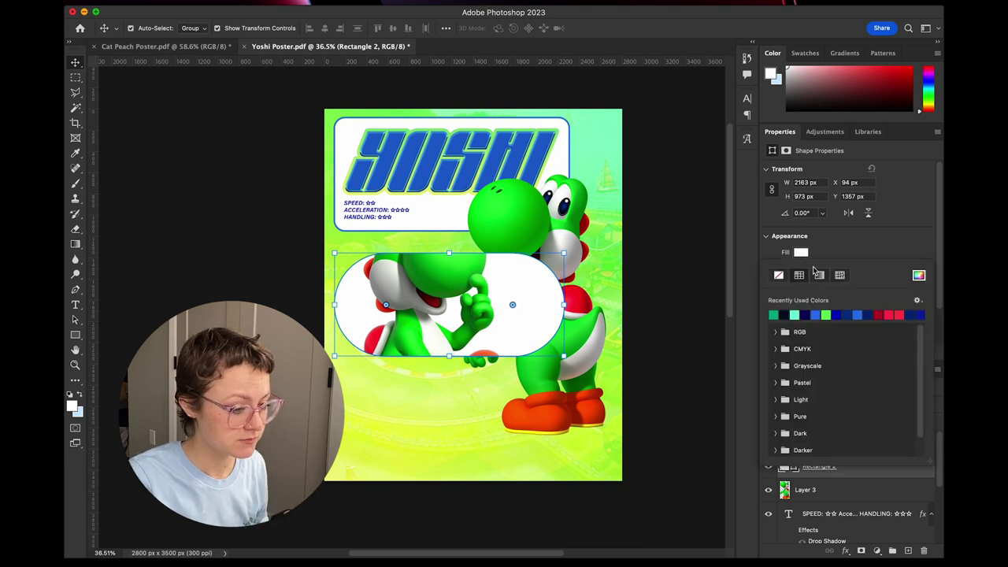
Fill the pill-shaped rectangle with the yellow-to-green linear gradient and scale the gradient to about 264%.
{"action": "left_click", "coordinate": [774, 315]}
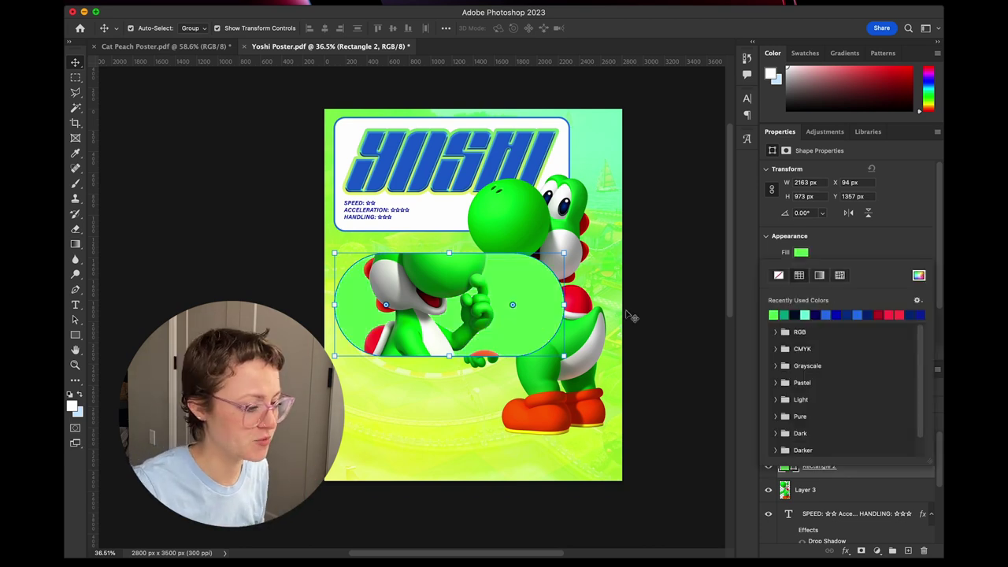
{"action": "left_click", "coordinate": [818, 275]}
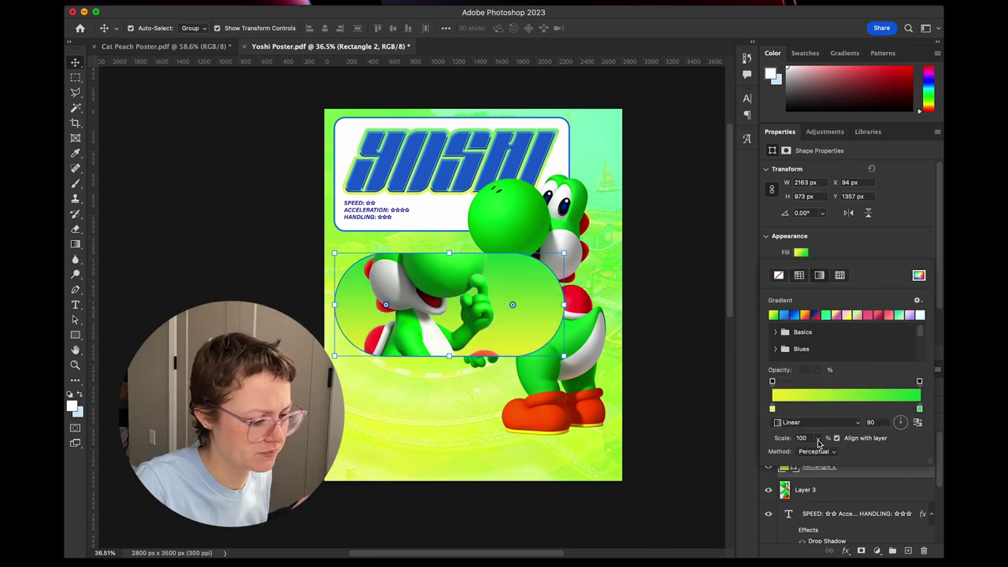
{"action": "mouse_move", "coordinate": [818, 439]}
{"action": "left_mouse_down"}
{"action": "mouse_move", "coordinate": [819, 451]}
{"action": "mouse_move", "coordinate": [837, 451]}
{"action": "mouse_move", "coordinate": [827, 455]}
{"action": "left_mouse_up"}
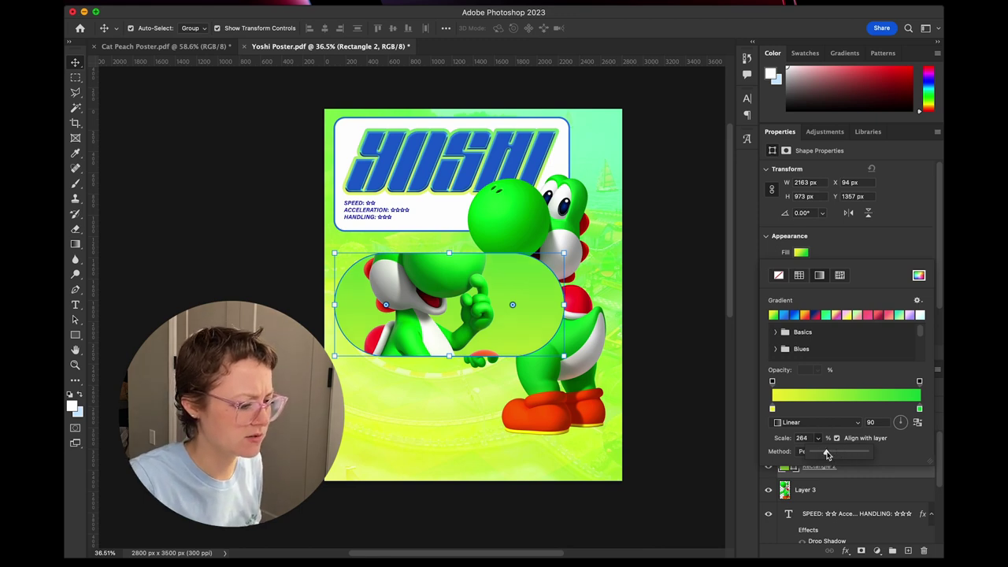
Move the clipped Yoshi image on Layer 7 down and across so its head sits inside the pill shape.
{"action": "left_click", "coordinate": [789, 445]}
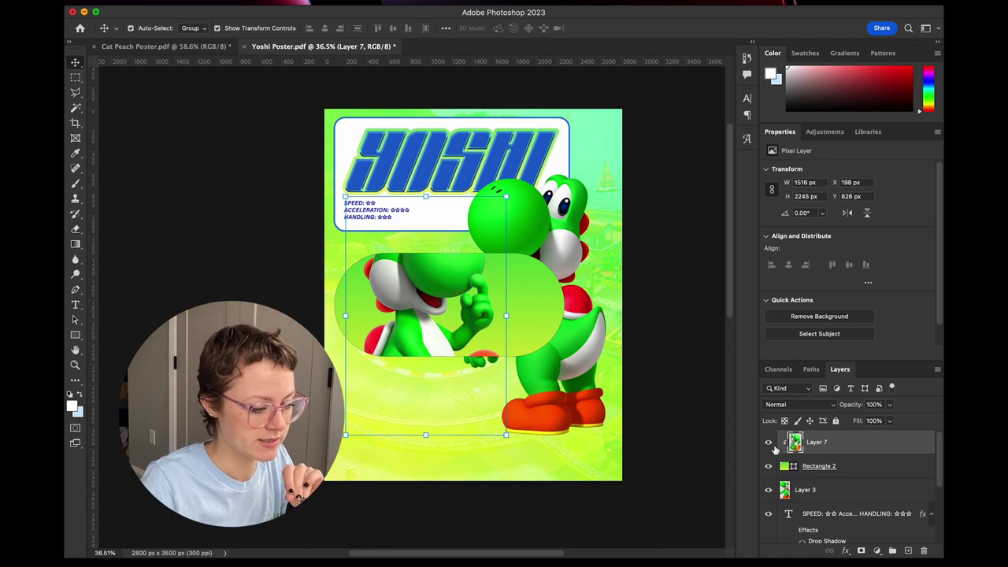
{"action": "left_click_drag", "start_coordinate": [446, 299], "coordinate": [472, 342]}
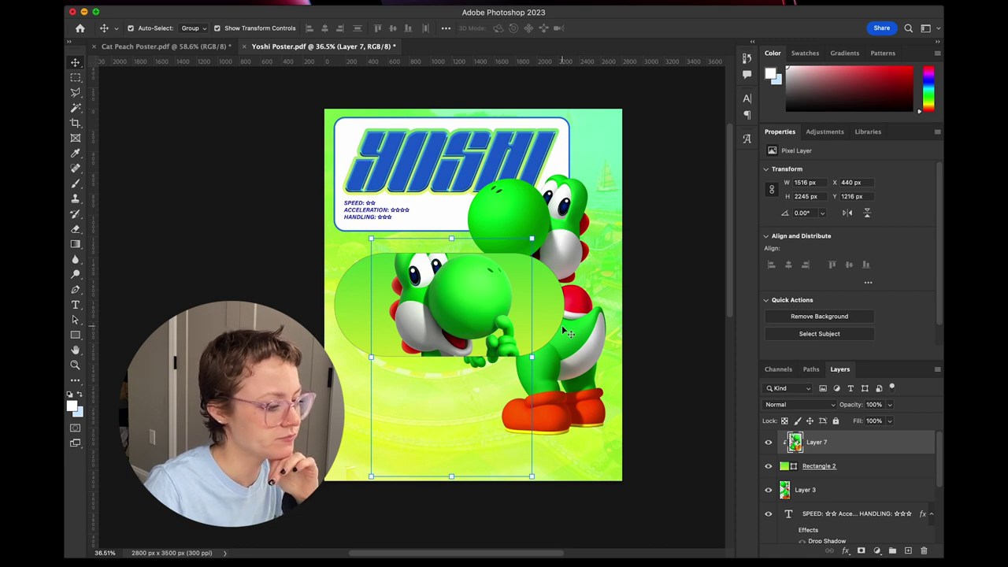
{"action": "mouse_move", "coordinate": [446, 310]}
{"action": "left_mouse_down"}
{"action": "mouse_move", "coordinate": [440, 354]}
{"action": "mouse_move", "coordinate": [434, 232]}
{"action": "mouse_move", "coordinate": [445, 323]}
{"action": "left_mouse_up"}
{"action": "left_click", "coordinate": [665, 318]}
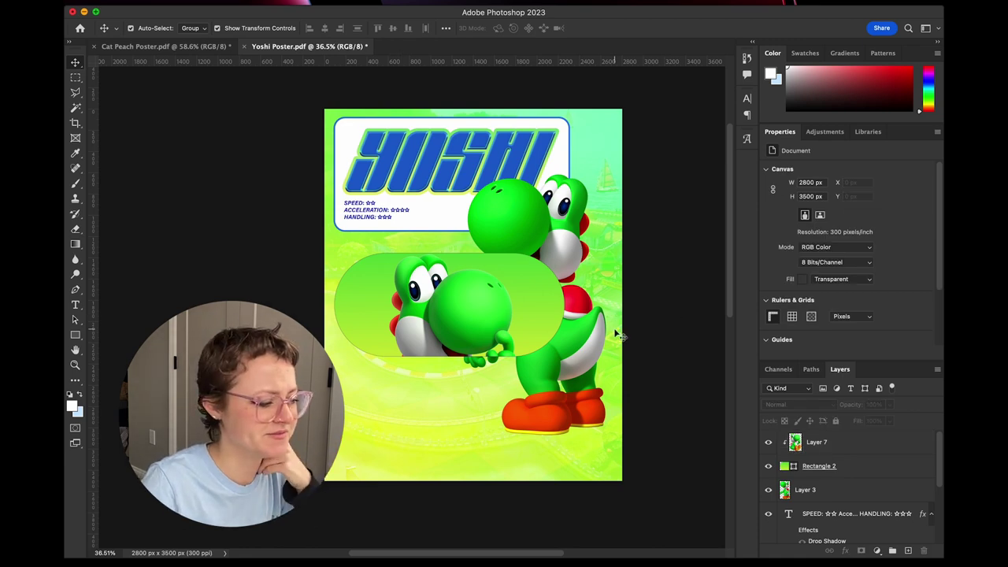
Scale the clipped Yoshi image down to about 74% and reposition it together with the pill shape.
{"action": "key", "text": "ctrl+t"}
{"action": "left_click_drag", "start_coordinate": [529, 491], "coordinate": [491, 427]}
{"action": "left_click_drag", "start_coordinate": [439, 321], "coordinate": [454, 339]}
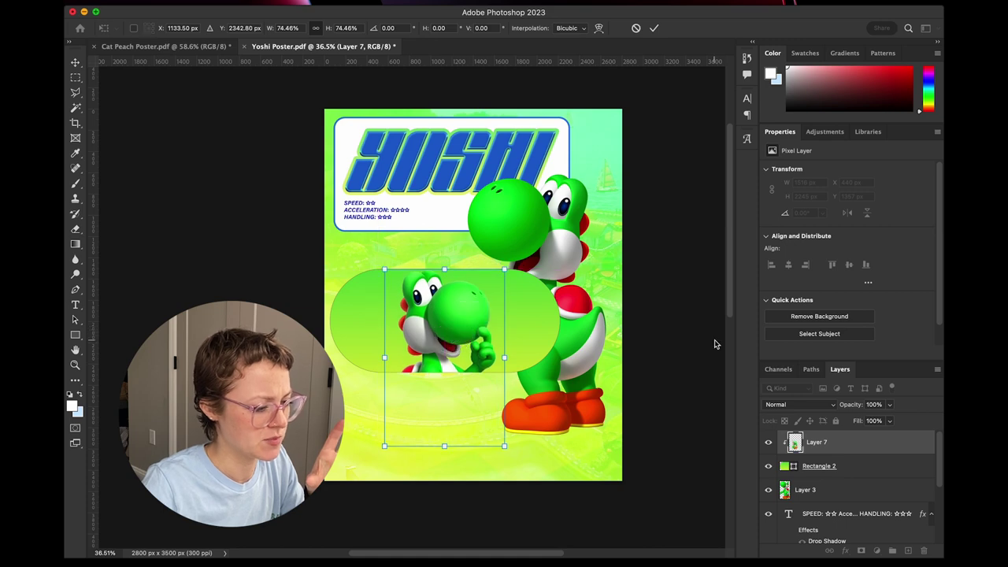
{"action": "key", "text": "Return"}
{"action": "left_click", "coordinate": [344, 316]}
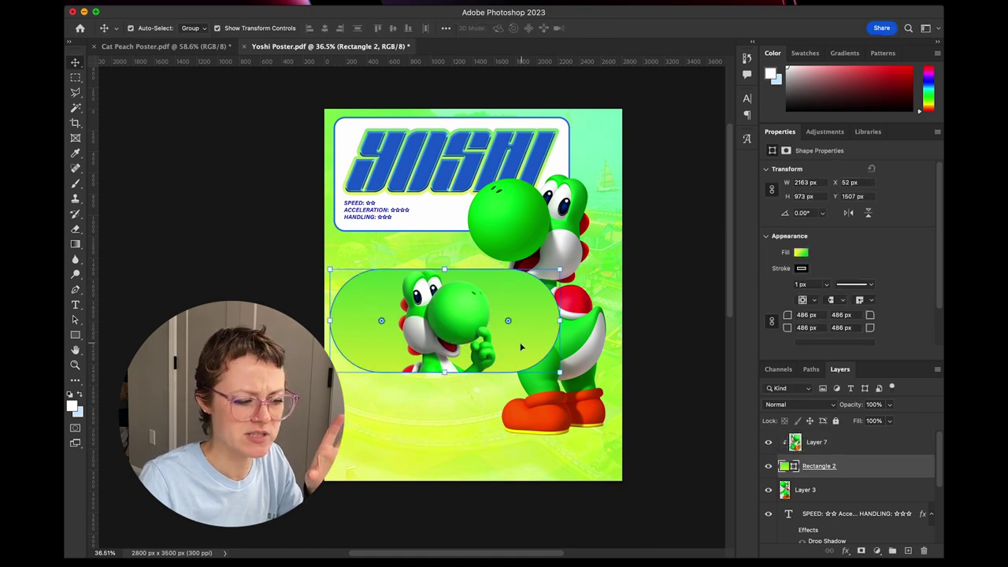
{"action": "left_click", "coordinate": [698, 328]}
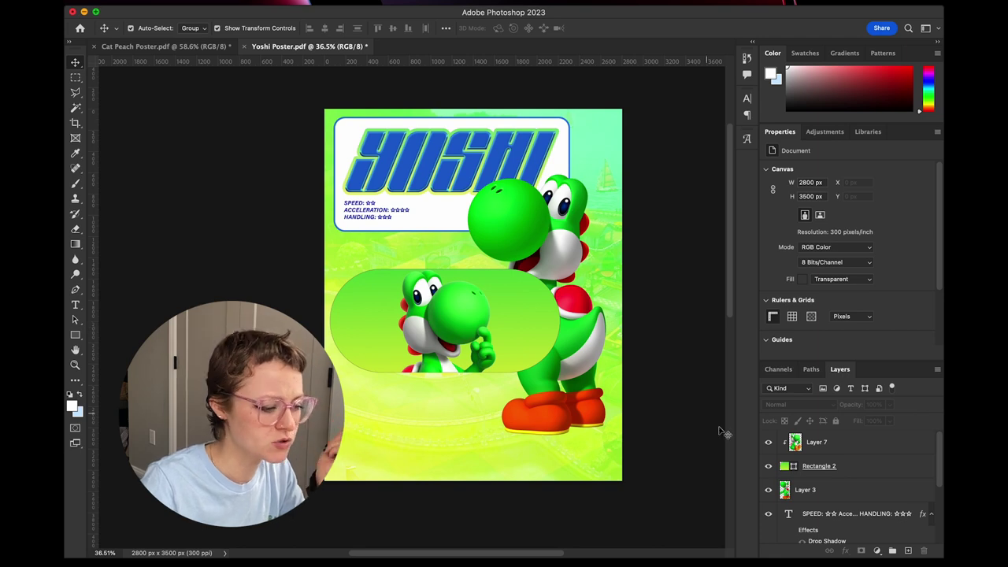
Delete the pill-shaped Rectangle 2 and draw a circle about 1431 px wide behind the smaller Yoshi.
{"action": "left_click", "coordinate": [863, 473]}
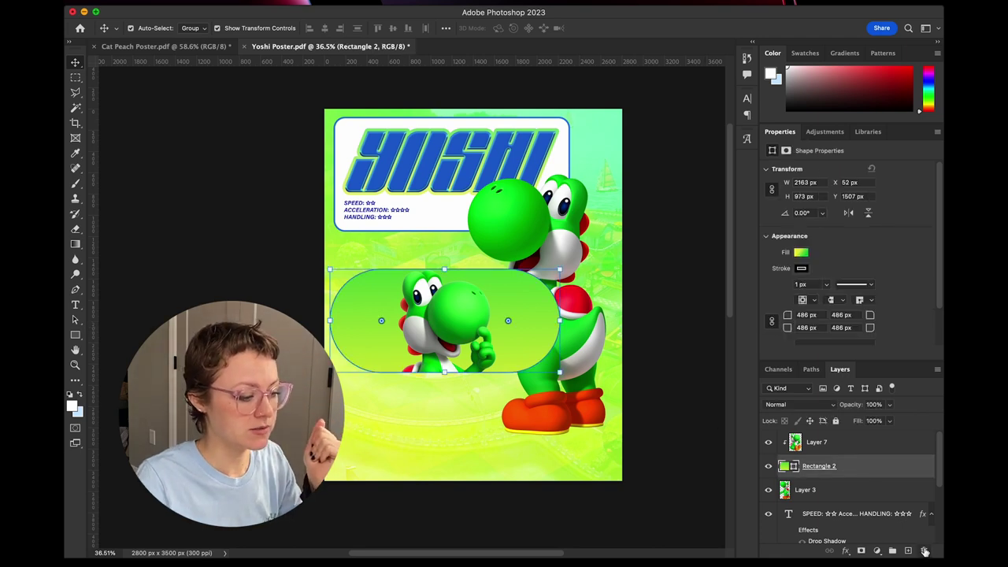
{"action": "left_click", "coordinate": [924, 551]}
{"action": "left_click", "coordinate": [75, 336]}
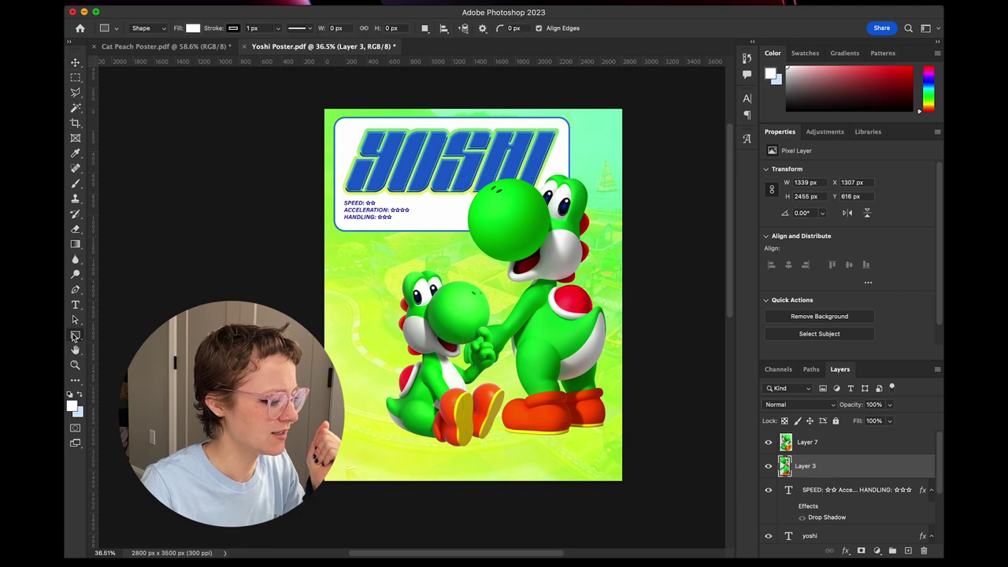
{"action": "left_click", "coordinate": [74, 337]}
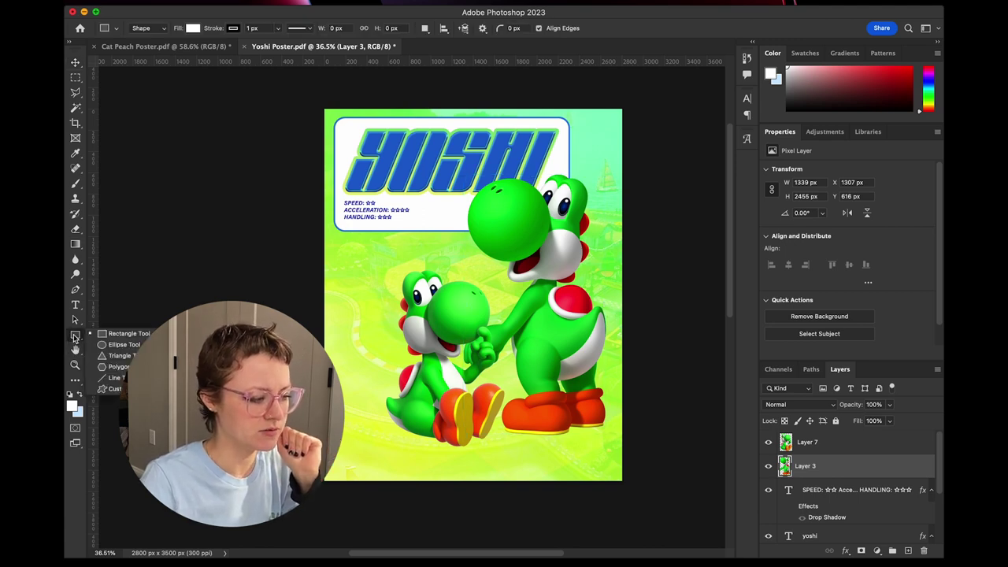
{"action": "left_click", "coordinate": [118, 345]}
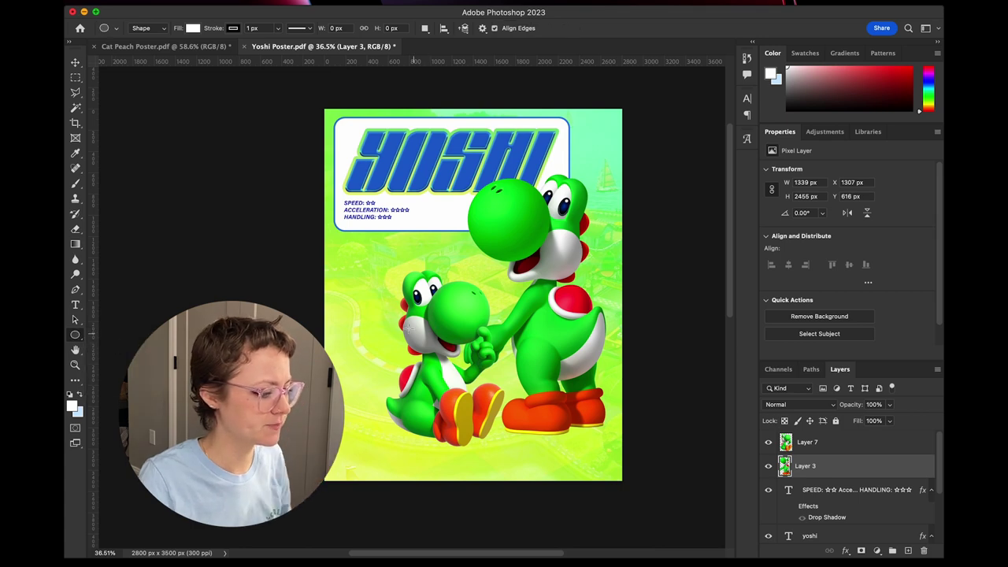
{"action": "left_click_drag", "start_coordinate": [370, 253], "coordinate": [520, 405]}
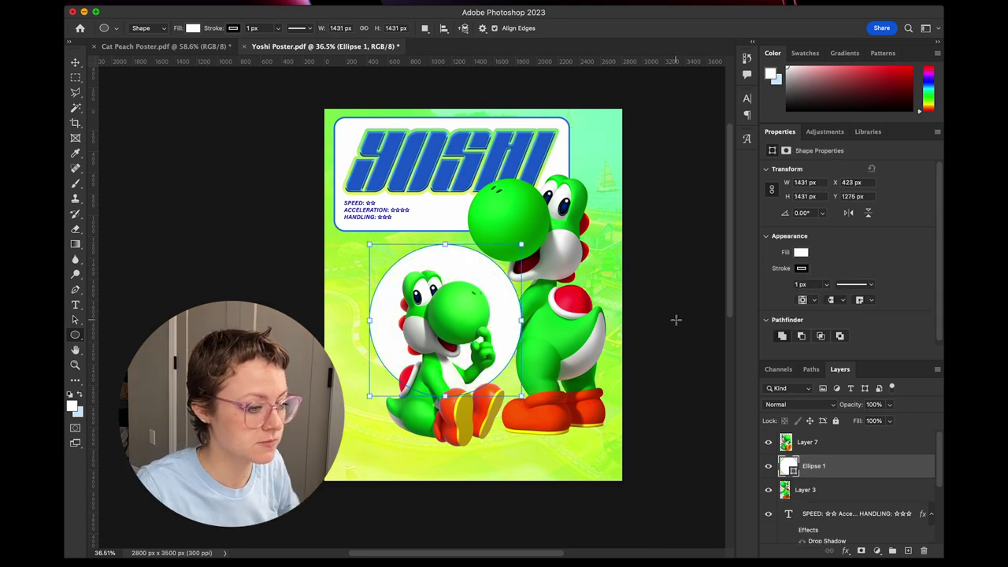
Clip Layer 7 to the circle, shift the circle slightly down, and enlarge the clipped Yoshi to about 1291 px wide.
{"action": "left_click", "coordinate": [818, 444]}
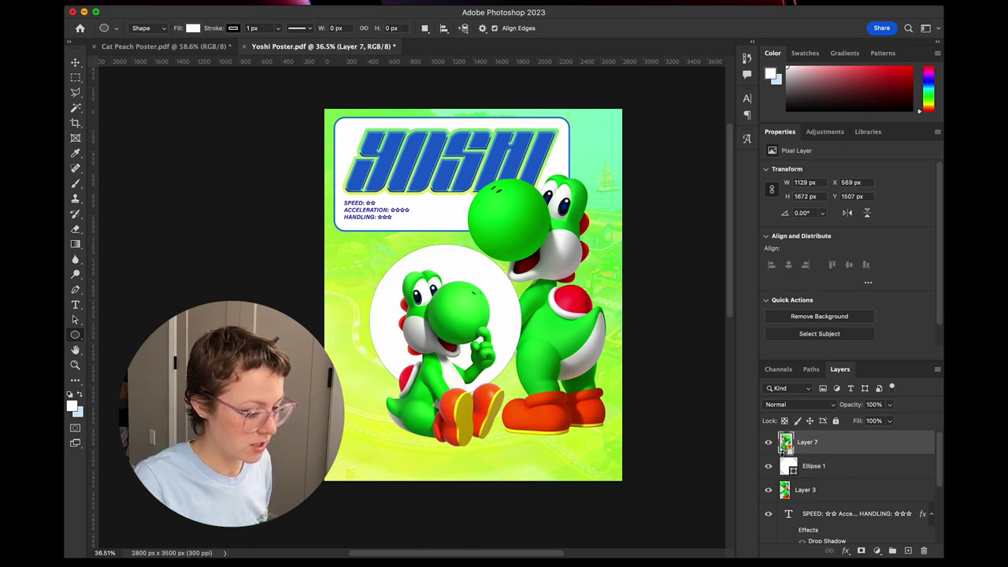
{"action": "left_click", "coordinate": [784, 454], "text": "alt"}
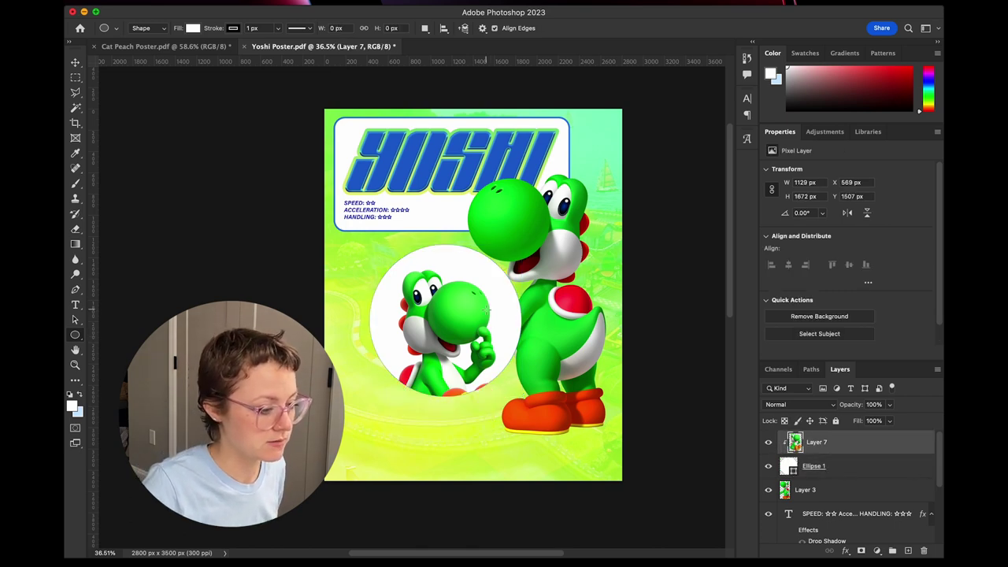
{"action": "key", "text": "v"}
{"action": "left_click", "coordinate": [673, 357]}
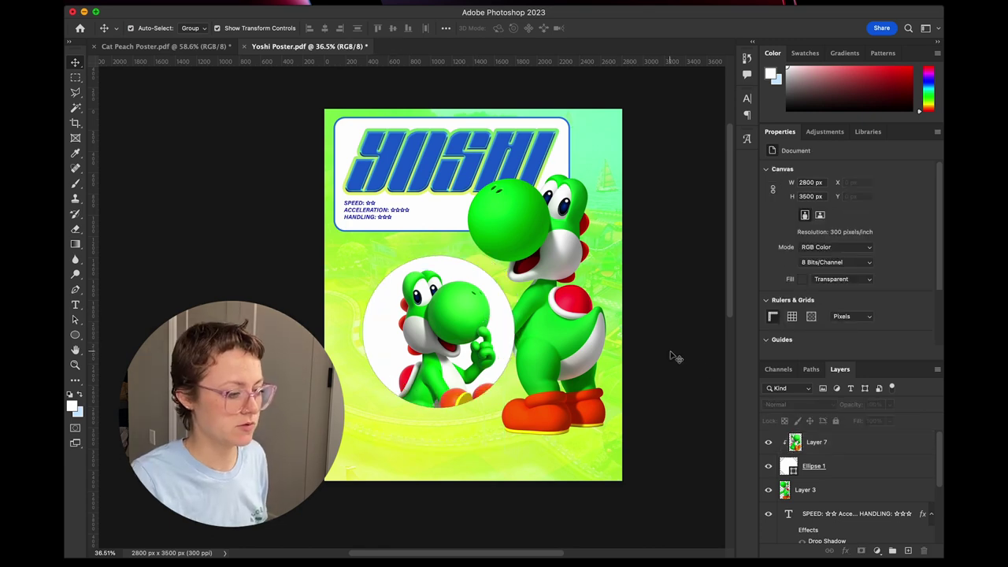
{"action": "left_click", "coordinate": [817, 445]}
Group Layer 7 and Ellipse 1 and name the group Headshot.
{"action": "left_click", "coordinate": [843, 444]}
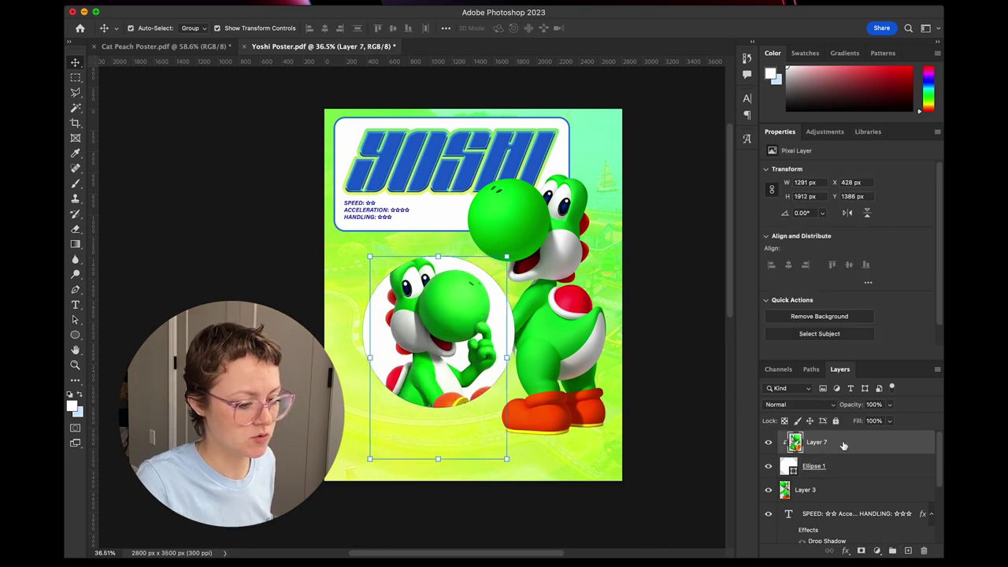
{"action": "left_click", "coordinate": [846, 467], "text": "shift"}
{"action": "left_click", "coordinate": [892, 550]}
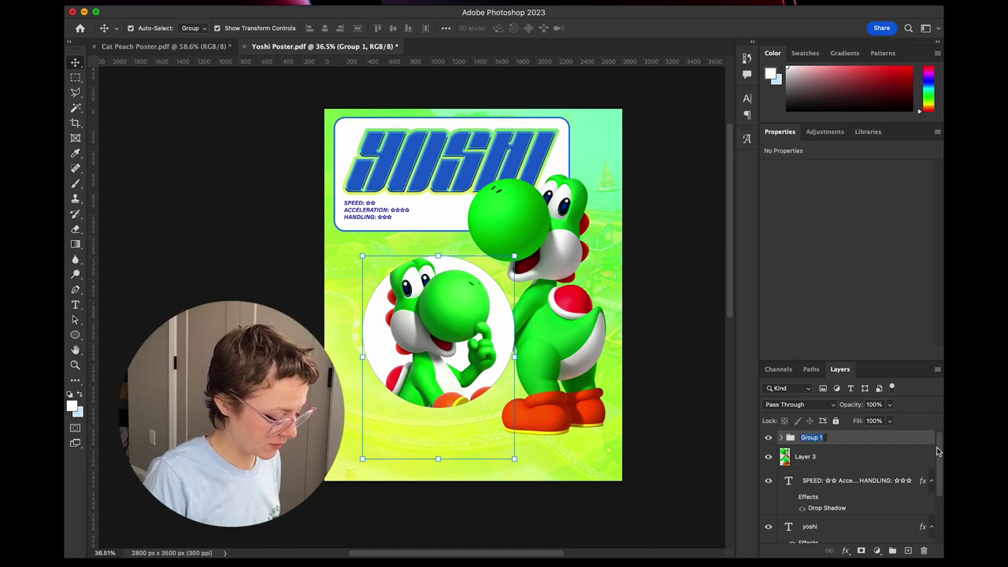
{"action": "type", "text": "Headshot"}
{"action": "key", "text": "Return"}
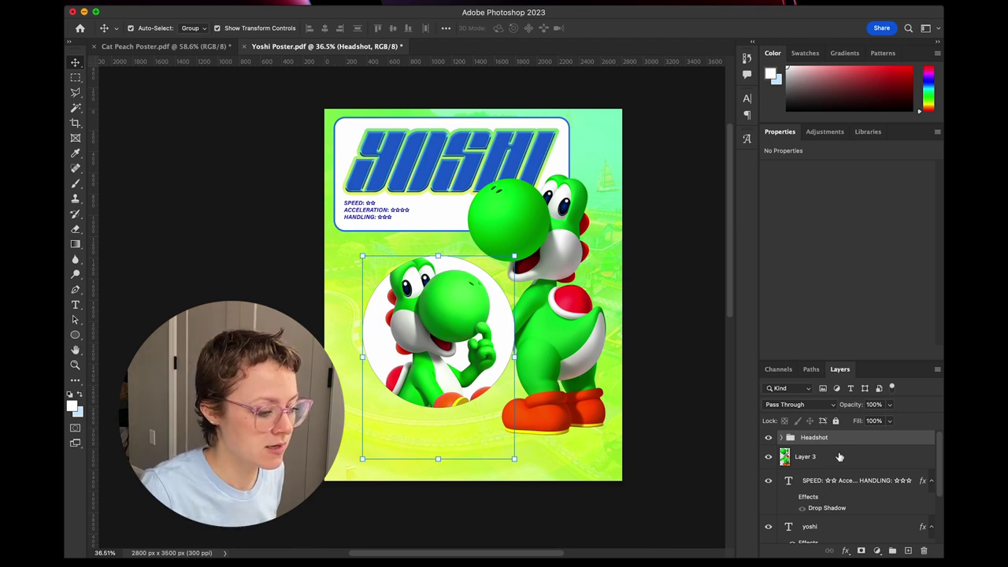
Place the Headshot group beneath Layer 3 and move it up to overlap the lower edge of the title card.
{"action": "left_click_drag", "start_coordinate": [840, 456], "coordinate": [819, 436]}
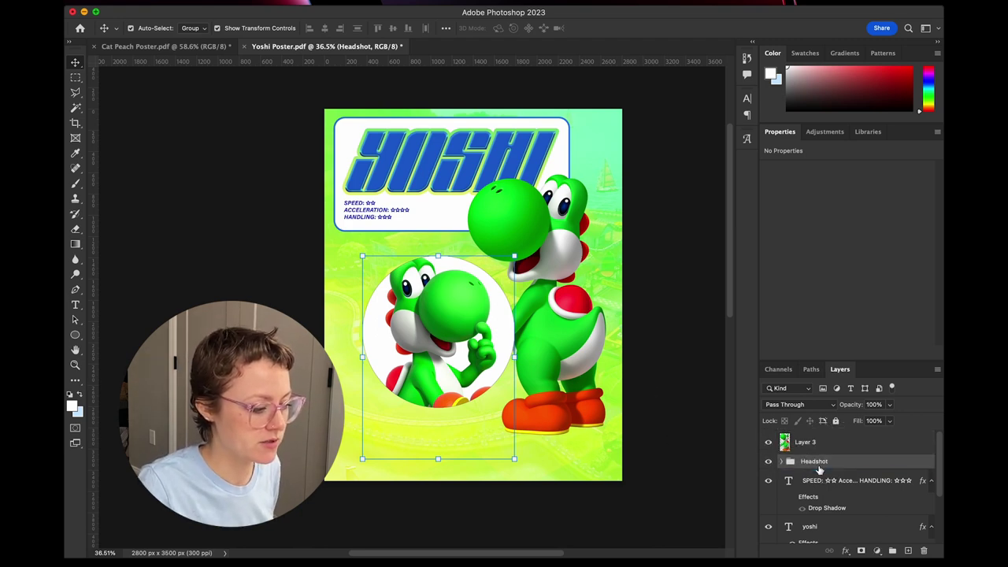
{"action": "left_click", "coordinate": [598, 378]}
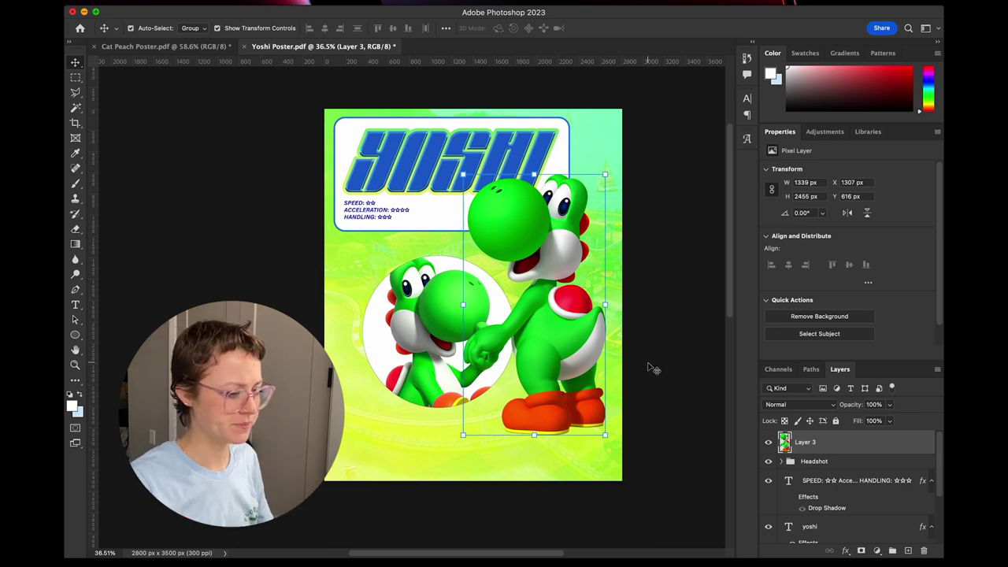
{"action": "left_click", "coordinate": [847, 462]}
{"action": "left_click_drag", "start_coordinate": [429, 337], "coordinate": [438, 292]}
{"action": "left_click", "coordinate": [653, 290]}
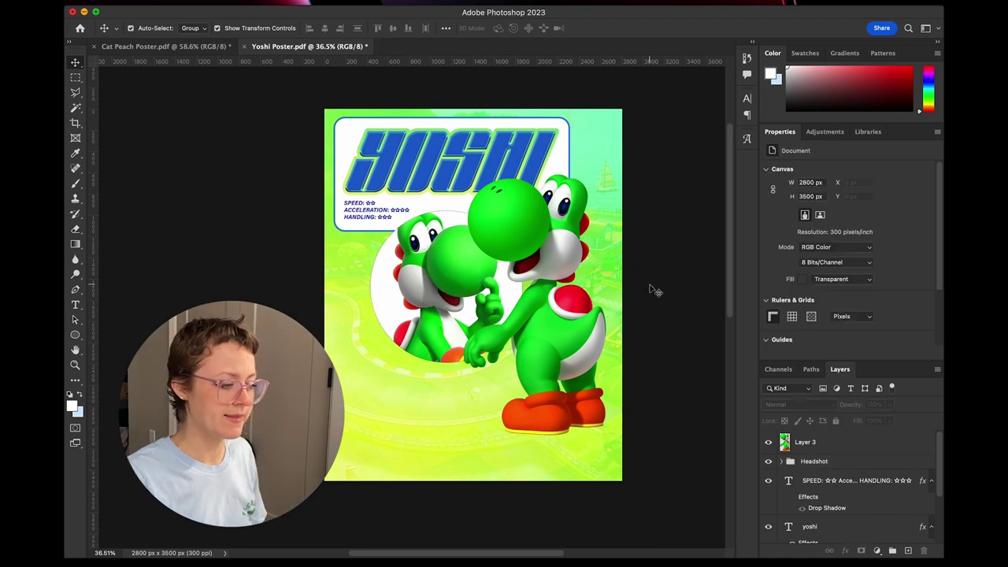
Enlarge the Headshot group to about 107% and shift it slightly down and away from the large Yoshi.
{"action": "left_click", "coordinate": [411, 300]}
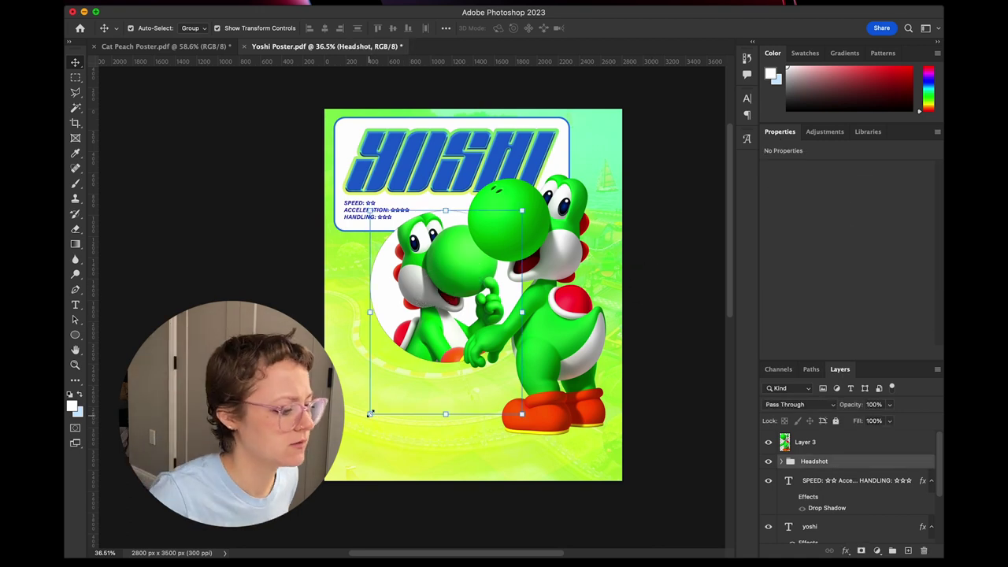
{"action": "left_click_drag", "start_coordinate": [370, 413], "coordinate": [356, 429]}
{"action": "left_click_drag", "start_coordinate": [409, 312], "coordinate": [421, 332]}
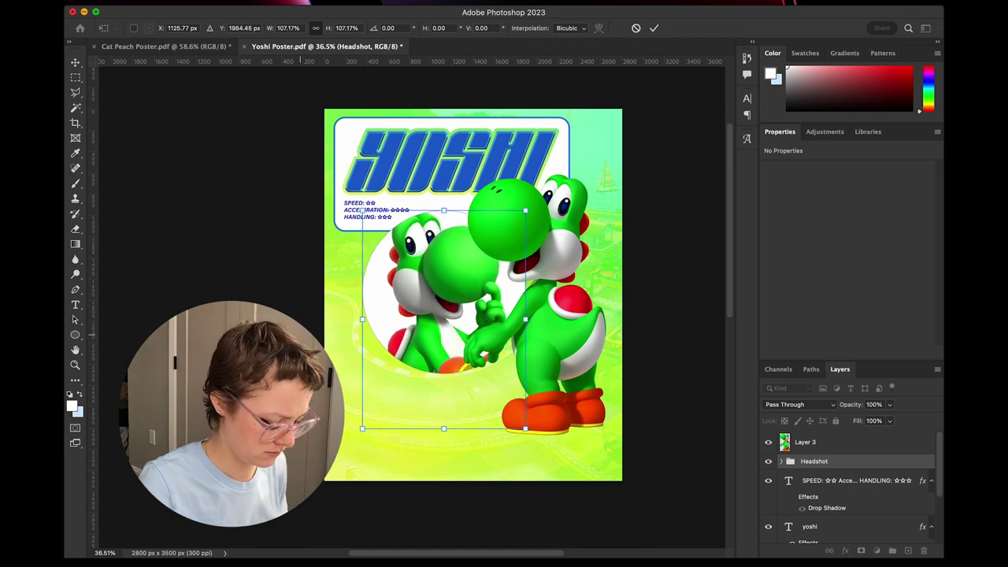
{"action": "left_click", "coordinate": [300, 335]}
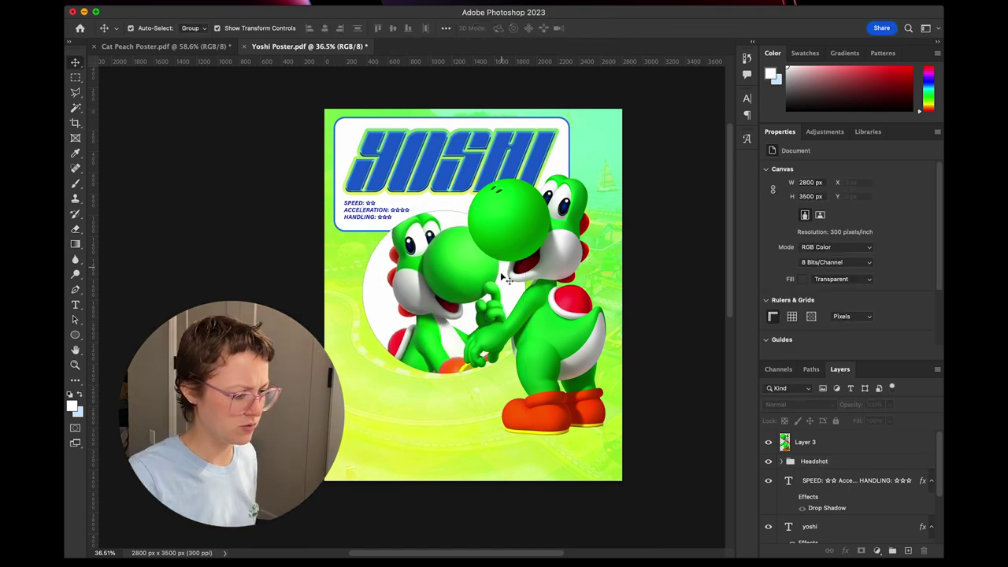
{"action": "left_click_drag", "start_coordinate": [429, 310], "coordinate": [422, 314]}
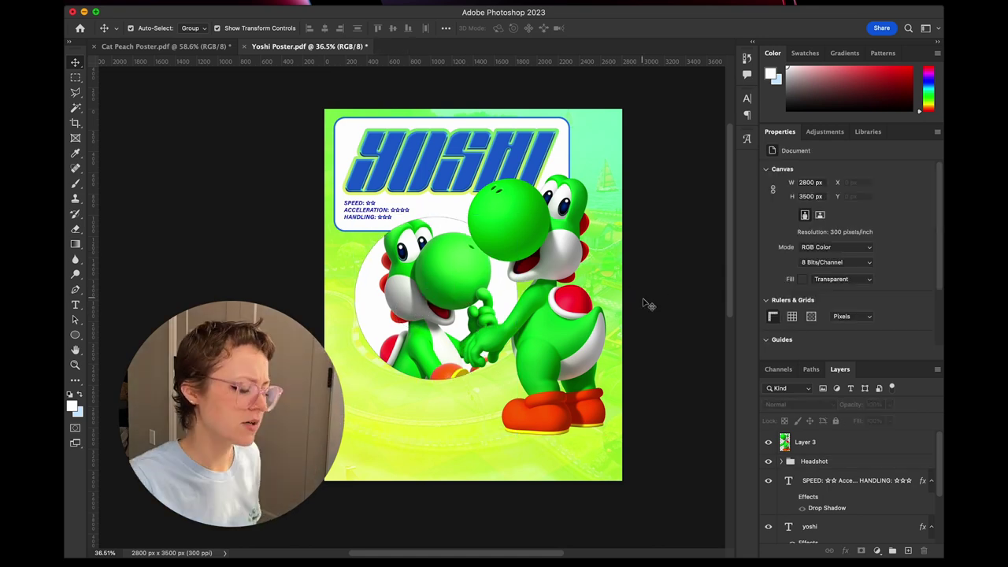
Fill the headshot circle with the yellow-to-green linear gradient and set the gradient scale to about 308%.
{"action": "left_click", "coordinate": [782, 461]}
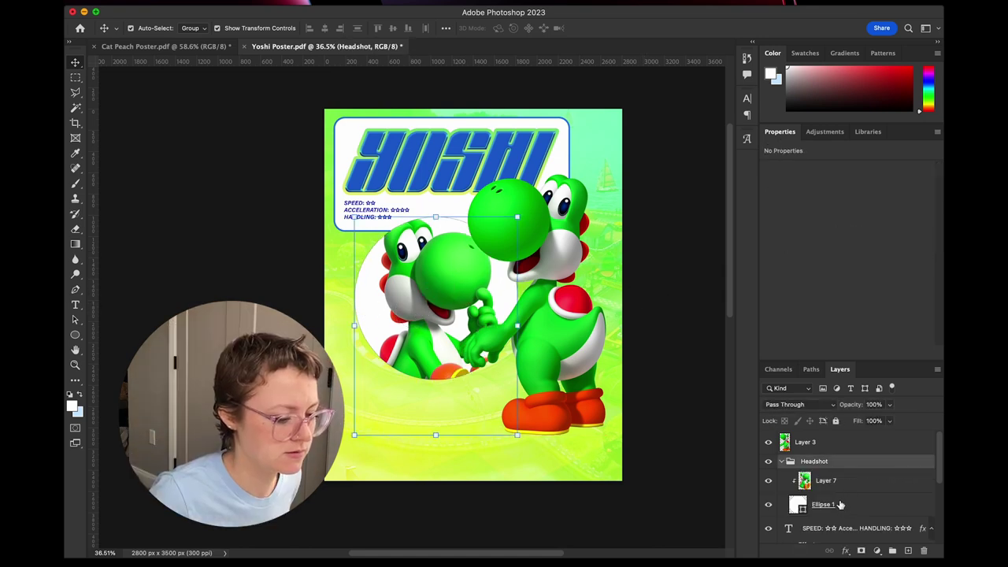
{"action": "left_click", "coordinate": [839, 504]}
{"action": "left_click", "coordinate": [799, 252]}
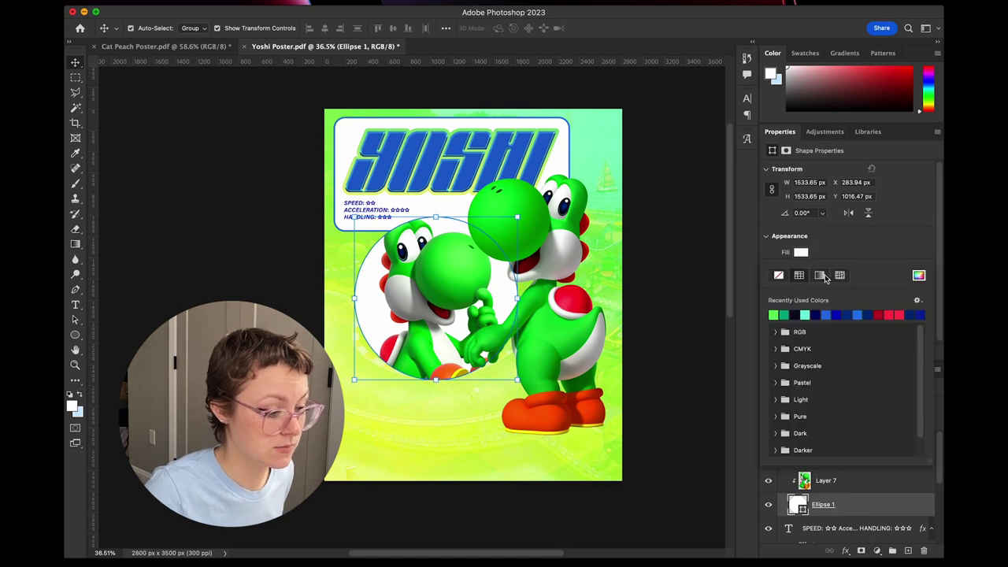
{"action": "left_click", "coordinate": [820, 276]}
{"action": "left_click", "coordinate": [773, 316]}
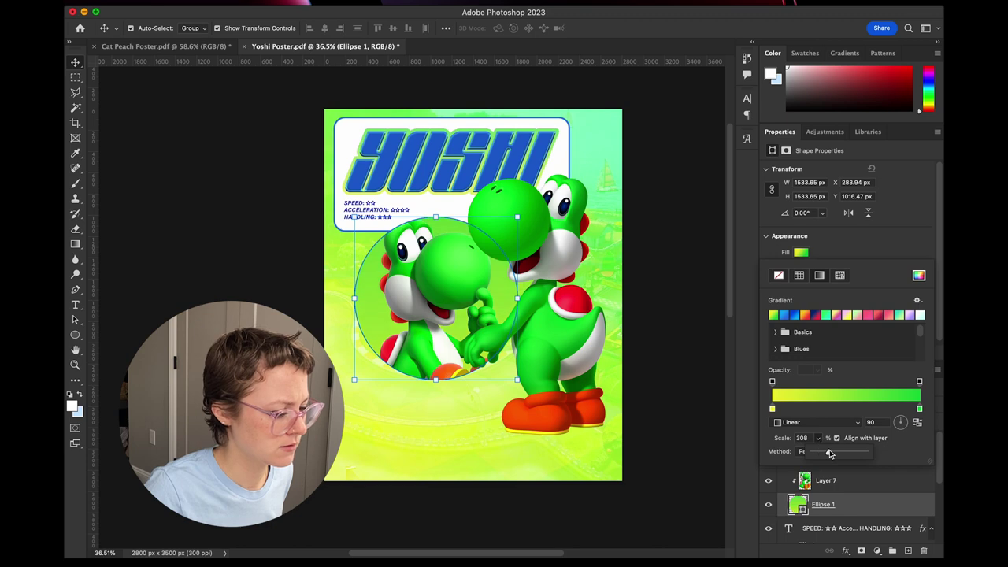
{"action": "left_click", "coordinate": [851, 506]}
{"action": "left_click", "coordinate": [850, 506]}
Give the headshot circle a 15 px stroke in the blue sampled from the title card's outline.
{"action": "left_click", "coordinate": [801, 266]}
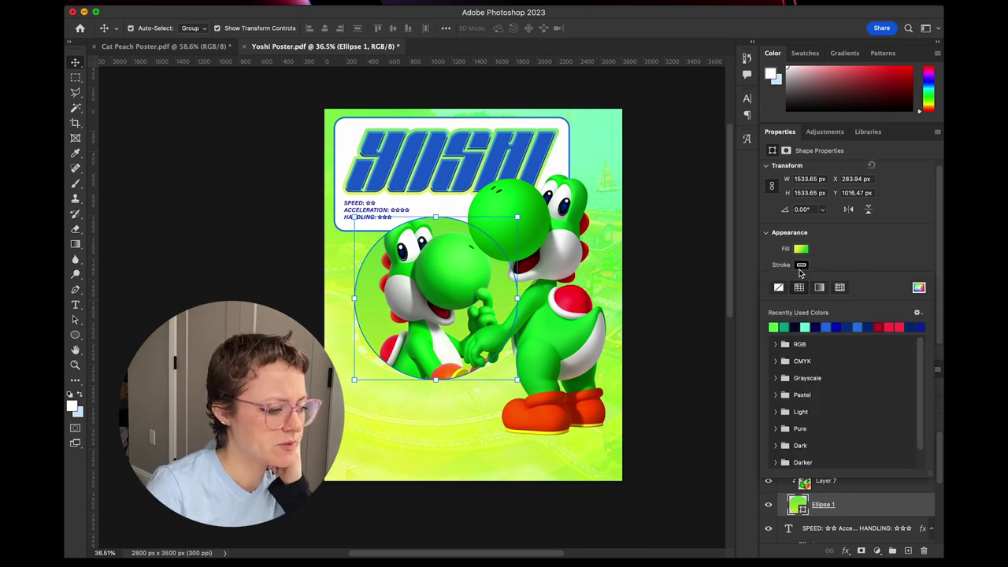
{"action": "left_click", "coordinate": [823, 326]}
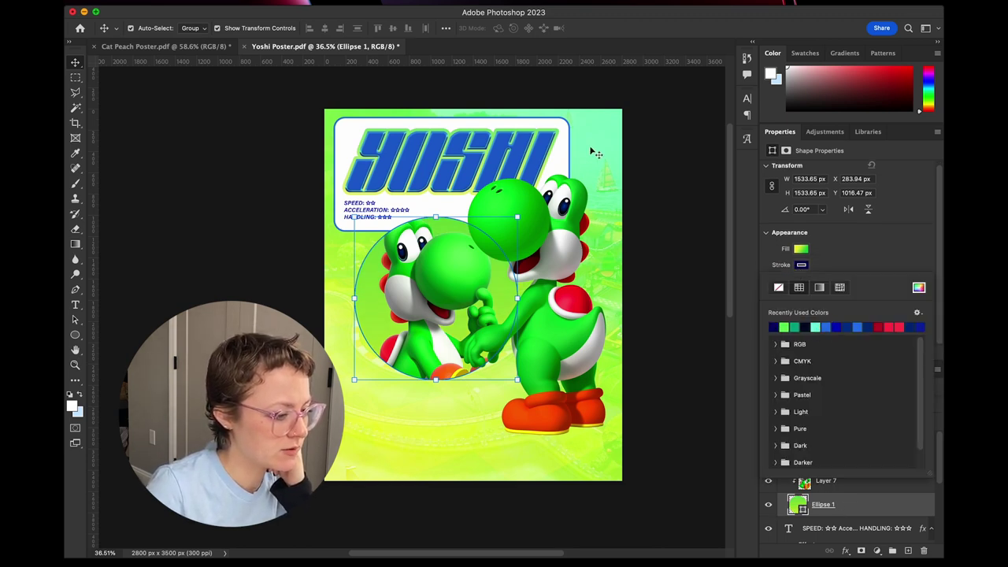
{"action": "left_click", "coordinate": [918, 287]}
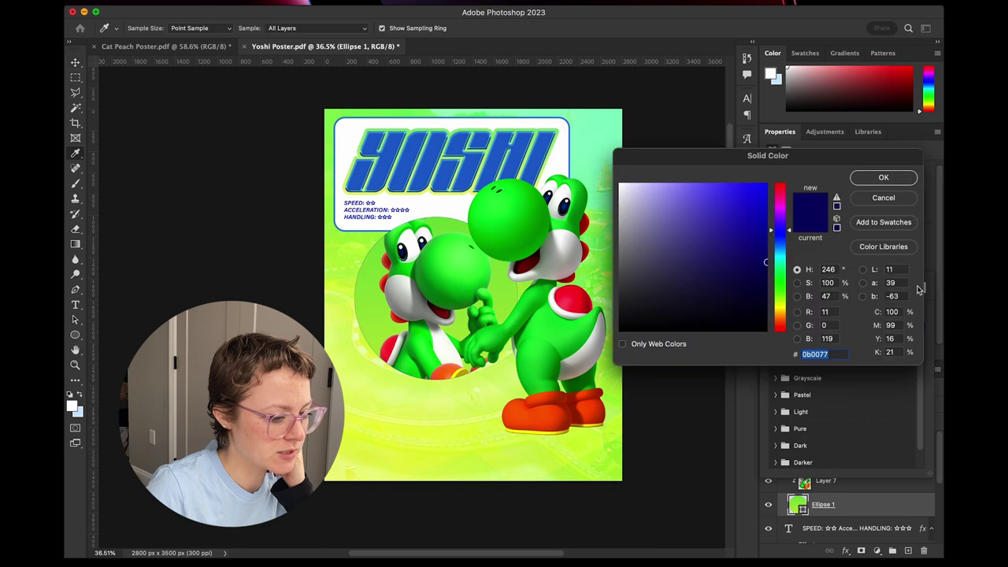
{"action": "left_click", "coordinate": [570, 131]}
{"action": "left_click", "coordinate": [883, 177]}
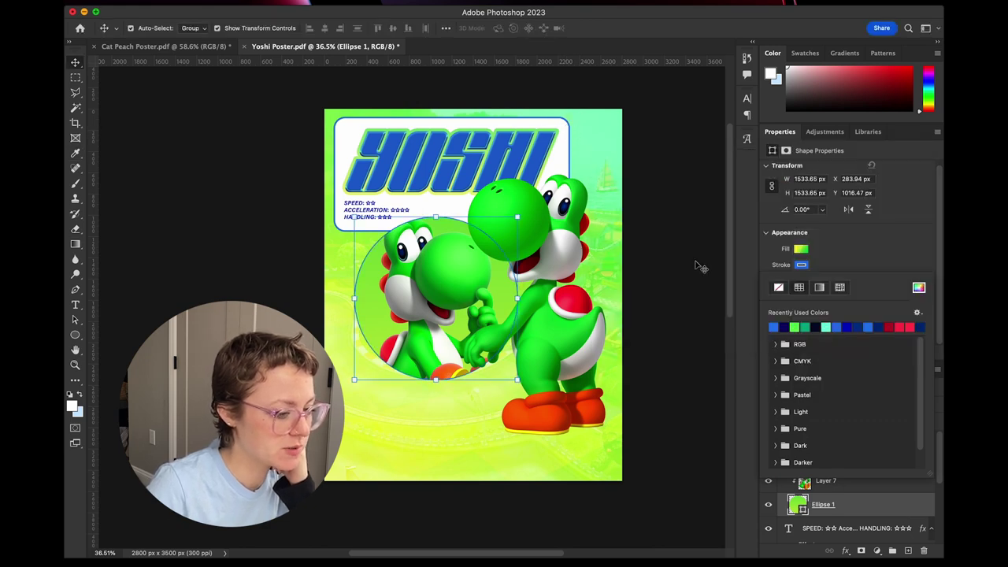
{"action": "left_click", "coordinate": [800, 280]}
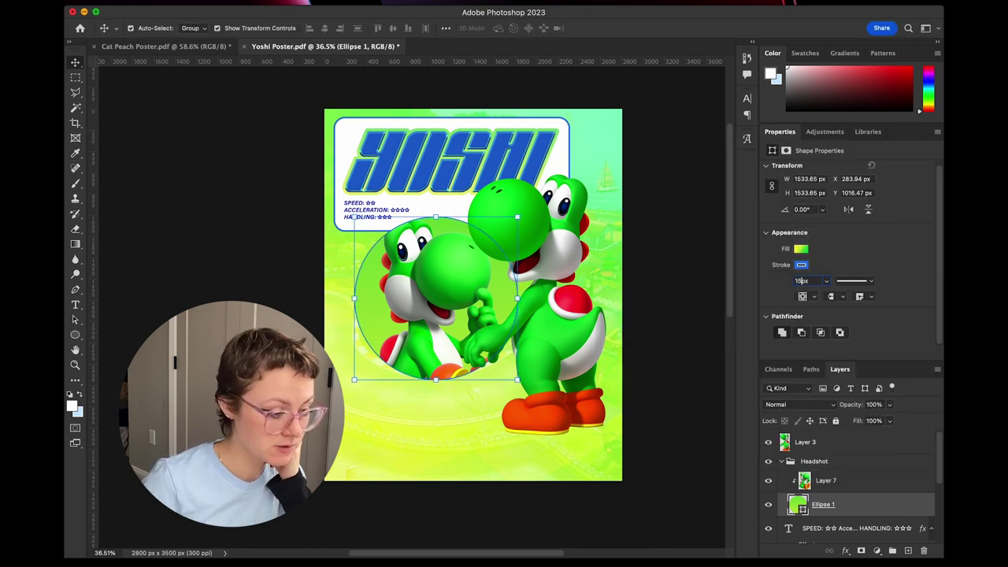
{"action": "type", "text": "15"}
{"action": "key", "text": "Return"}
{"action": "left_click", "coordinate": [682, 235]}
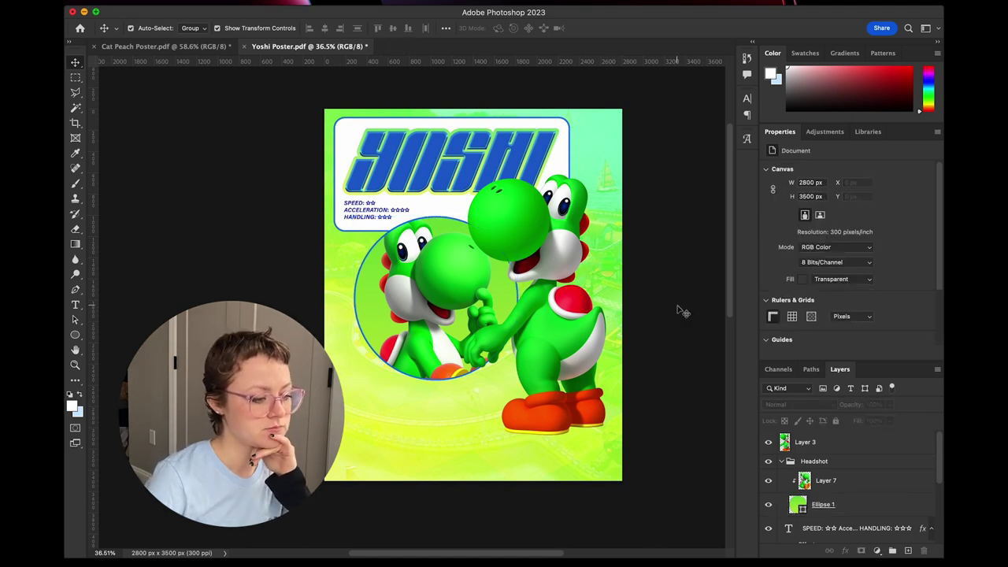
Replace the headshot circle's gradient with a solid fill, trying pale yellow, red and light blue.
{"action": "left_click", "coordinate": [849, 508]}
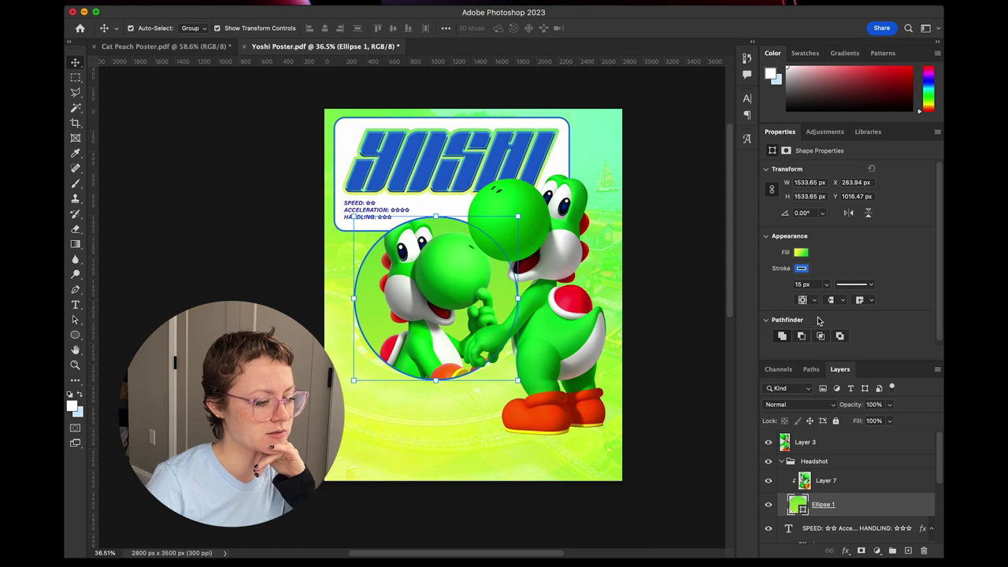
{"action": "left_click", "coordinate": [799, 252]}
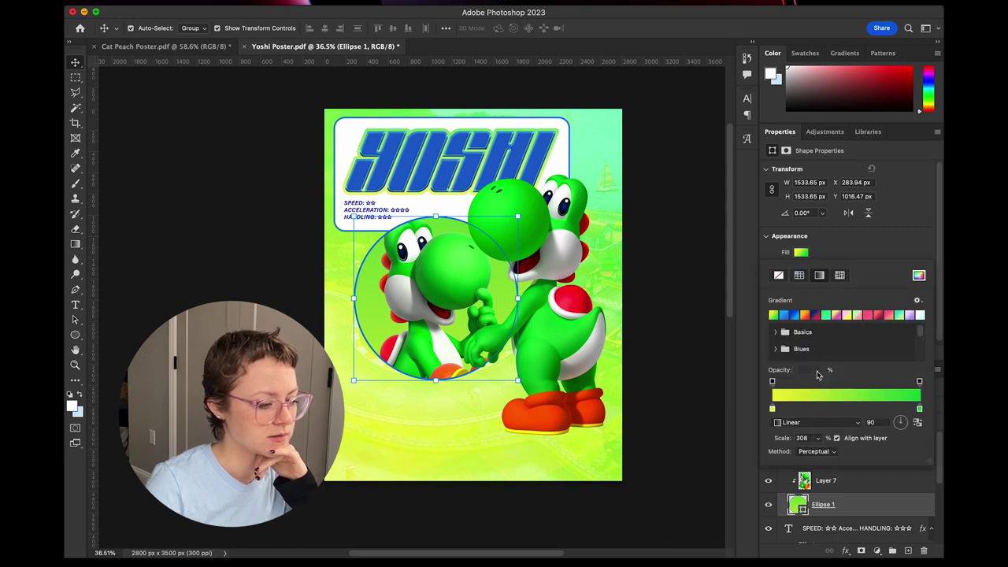
{"action": "left_click", "coordinate": [919, 276]}
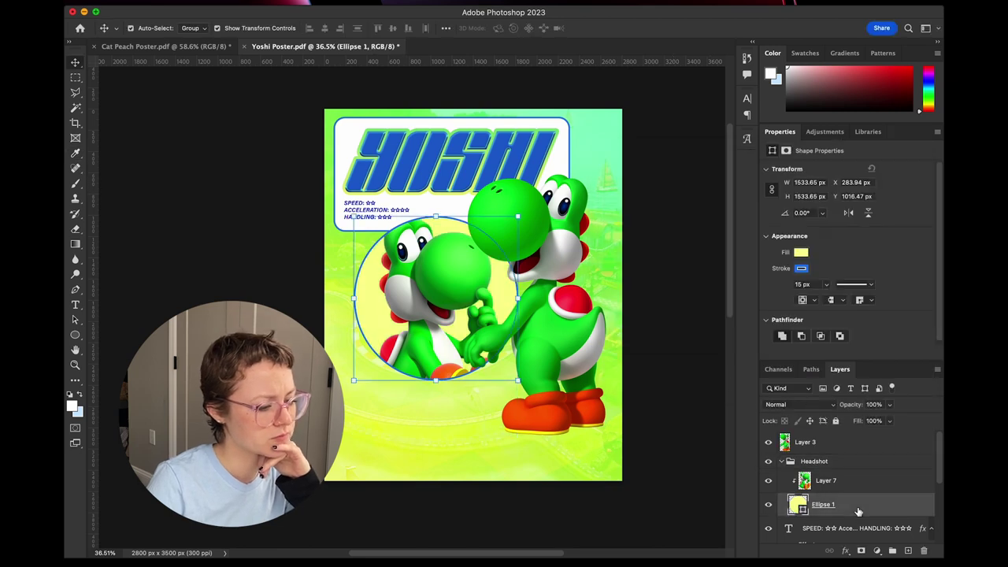
{"action": "left_click", "coordinate": [913, 313]}
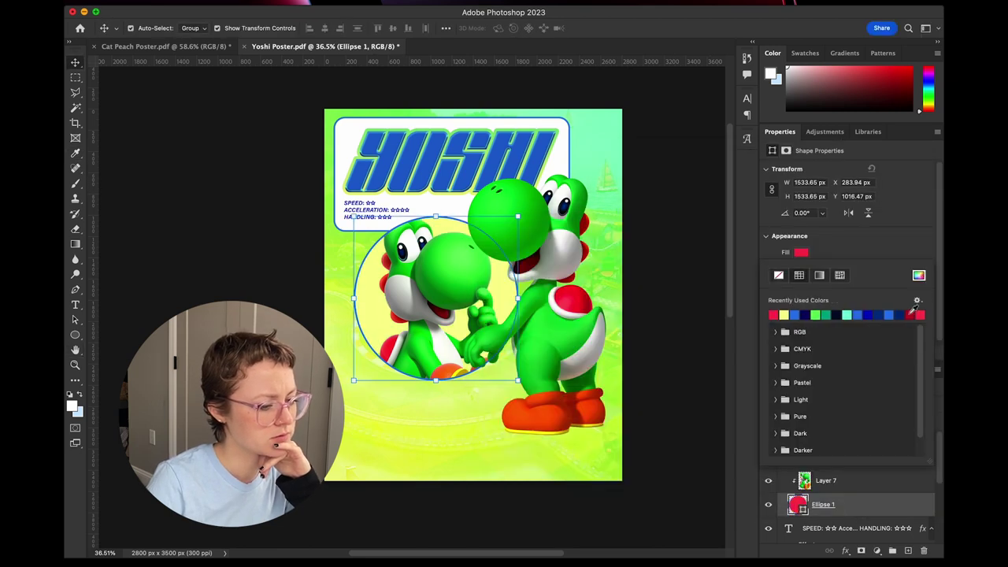
{"action": "left_click", "coordinate": [919, 275]}
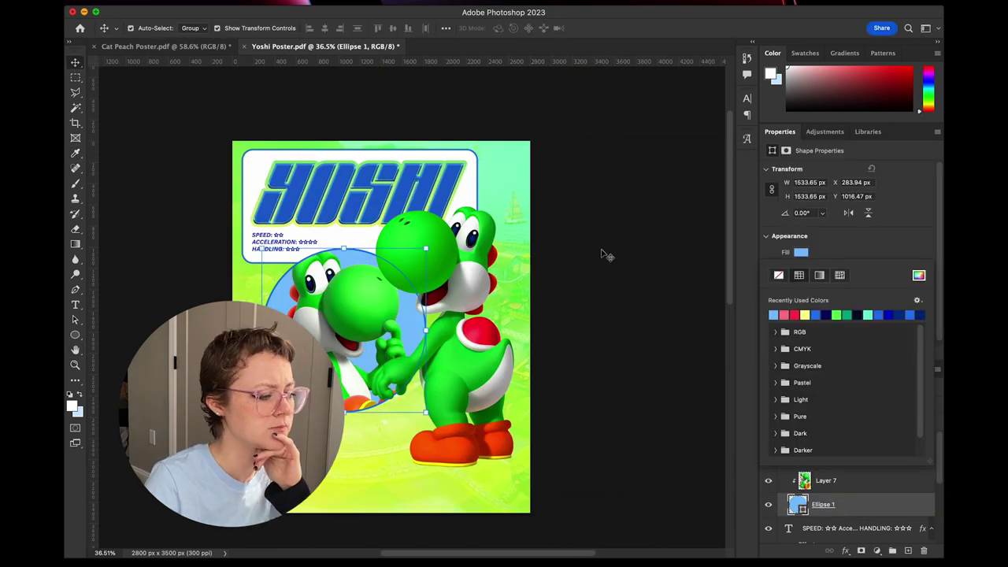
{"action": "scroll", "coordinate": [602, 255], "scroll_direction": "left", "scroll_amount": 2}
{"action": "left_click", "coordinate": [602, 254]}
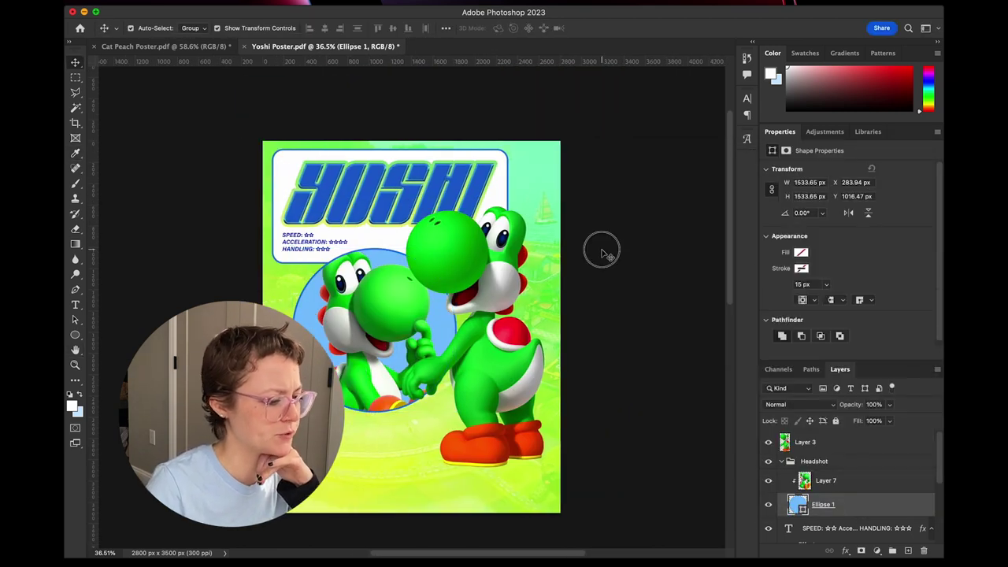
Lighten the headshot circle's fill to a very pale blue.
{"action": "left_click", "coordinate": [866, 510]}
{"action": "left_click", "coordinate": [799, 252]}
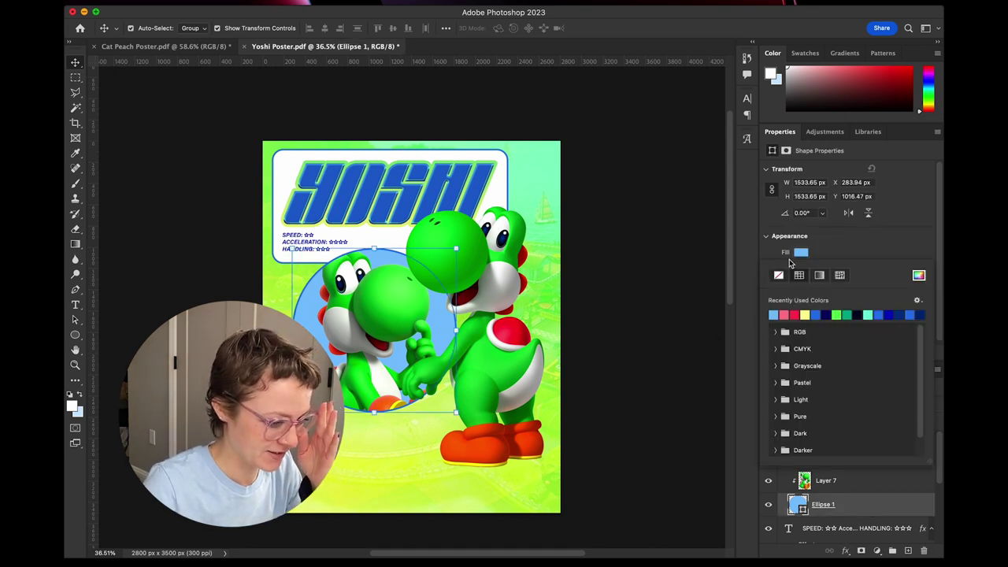
{"action": "left_click", "coordinate": [918, 274]}
{"action": "left_click_drag", "start_coordinate": [677, 199], "coordinate": [652, 171]}
{"action": "key", "text": "Return"}
{"action": "left_click", "coordinate": [654, 163]}
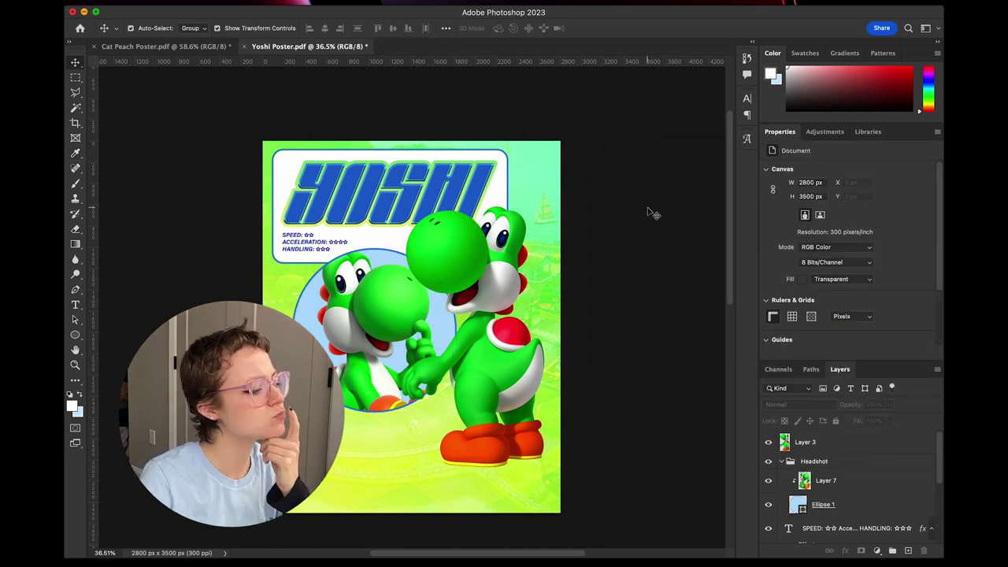
Recolor the headshot circle with the title's solid blue as fill and a yellow-to-green outline.
{"action": "left_click", "coordinate": [866, 513]}
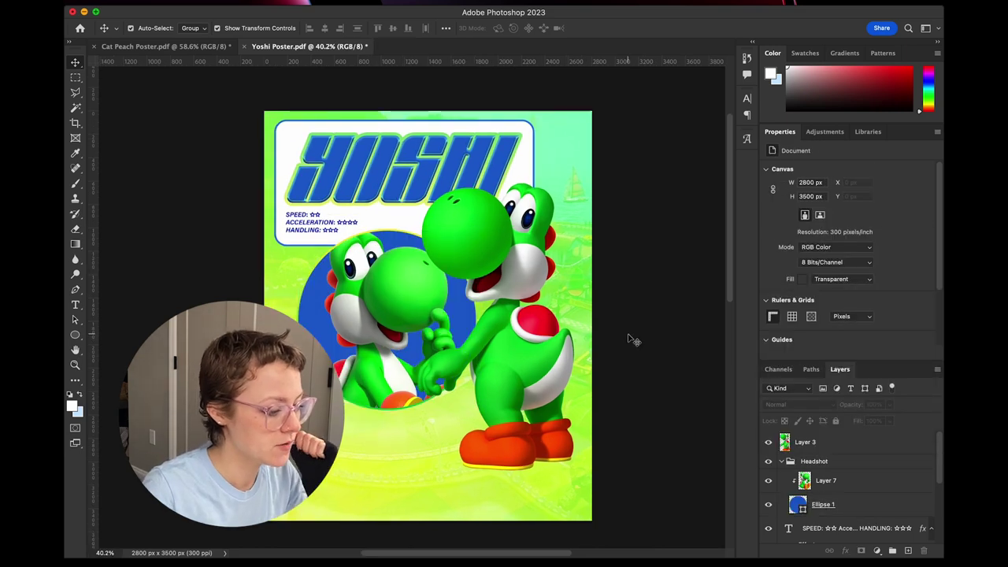
{"action": "scroll", "coordinate": [632, 339], "scroll_direction": "down", "scroll_amount": 1}
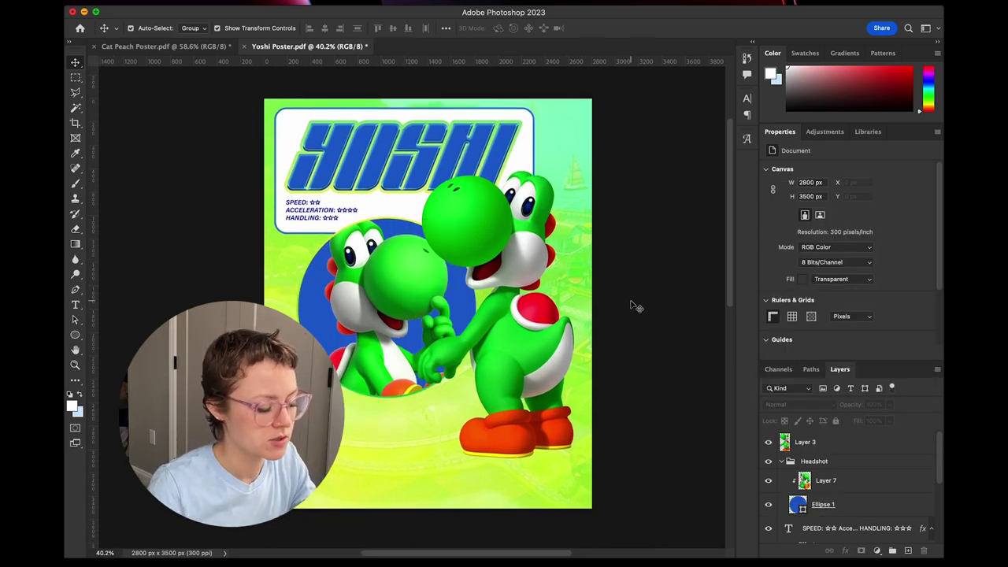
Switch to the Cat Peach poster, review its description, bottom text and logo, and select the Nintendo Switch logo on Layer 14.
{"action": "left_click", "coordinate": [188, 45]}
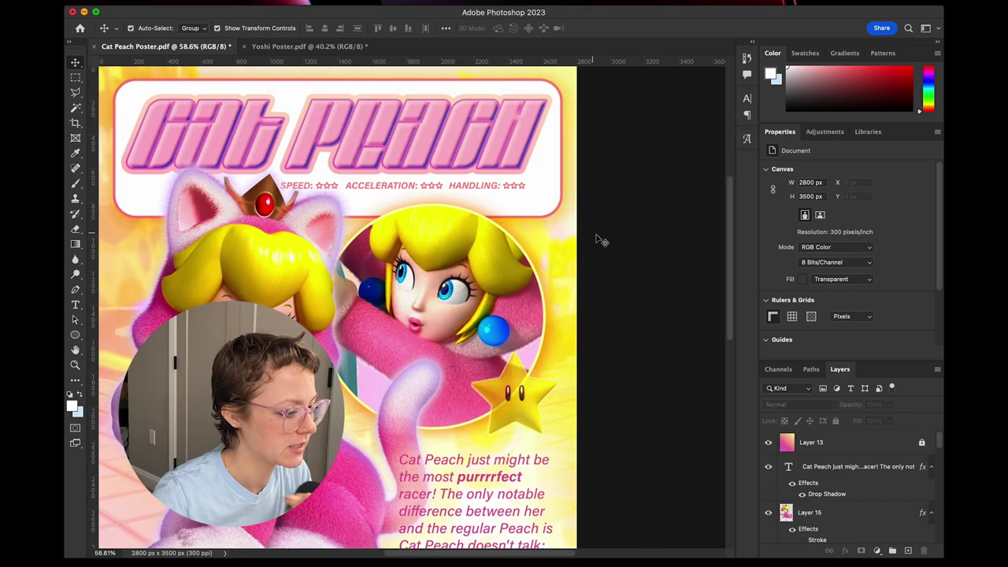
{"action": "key", "text": "super+0"}
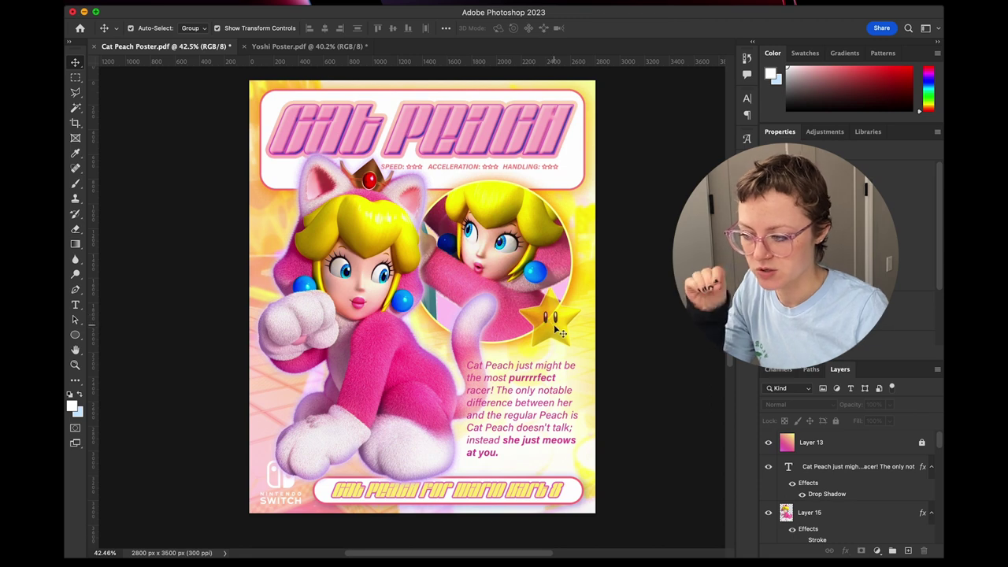
{"action": "left_click", "coordinate": [505, 403]}
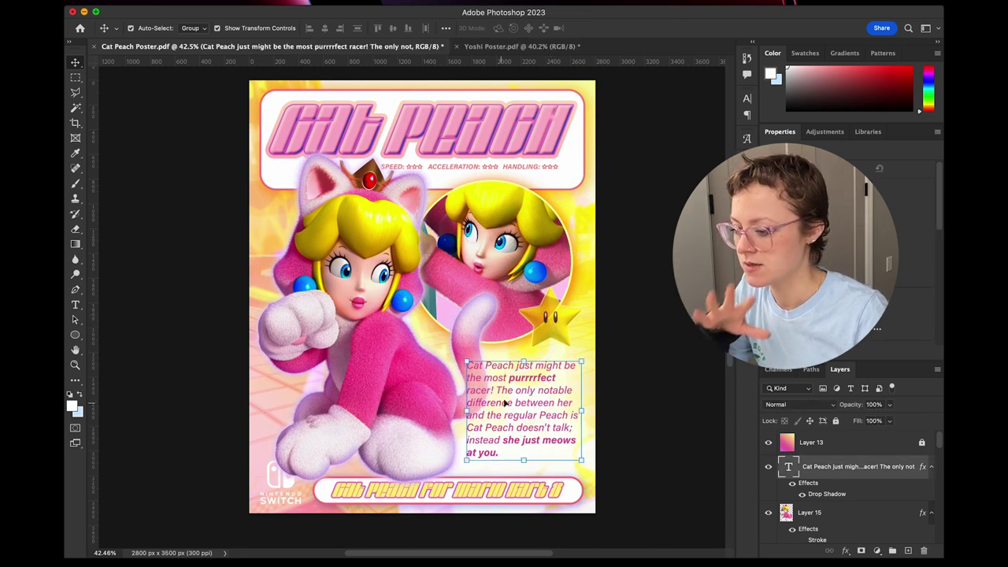
{"action": "left_click", "coordinate": [532, 493]}
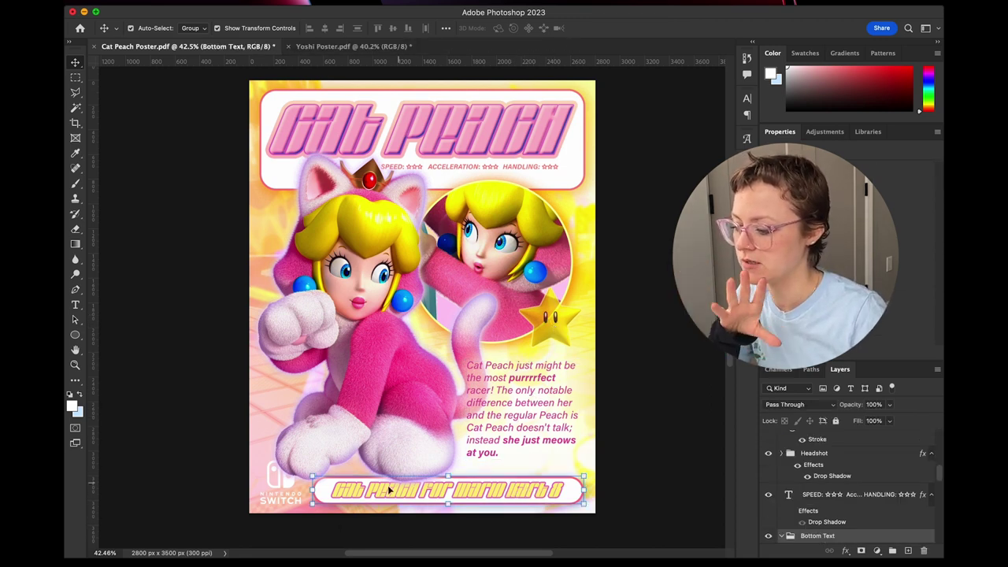
{"action": "left_click", "coordinate": [271, 485]}
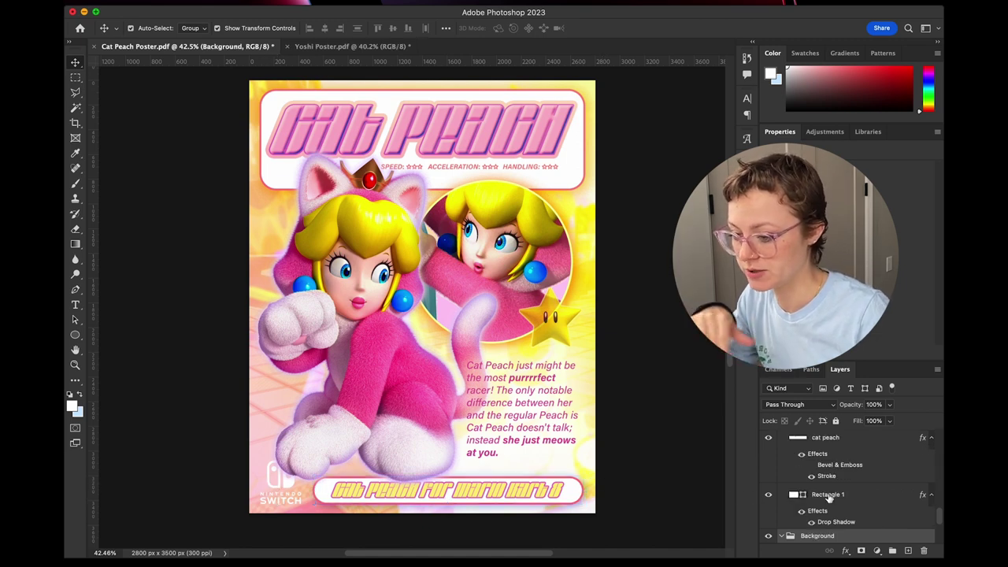
{"action": "scroll", "coordinate": [828, 497], "scroll_direction": "down", "scroll_amount": 5}
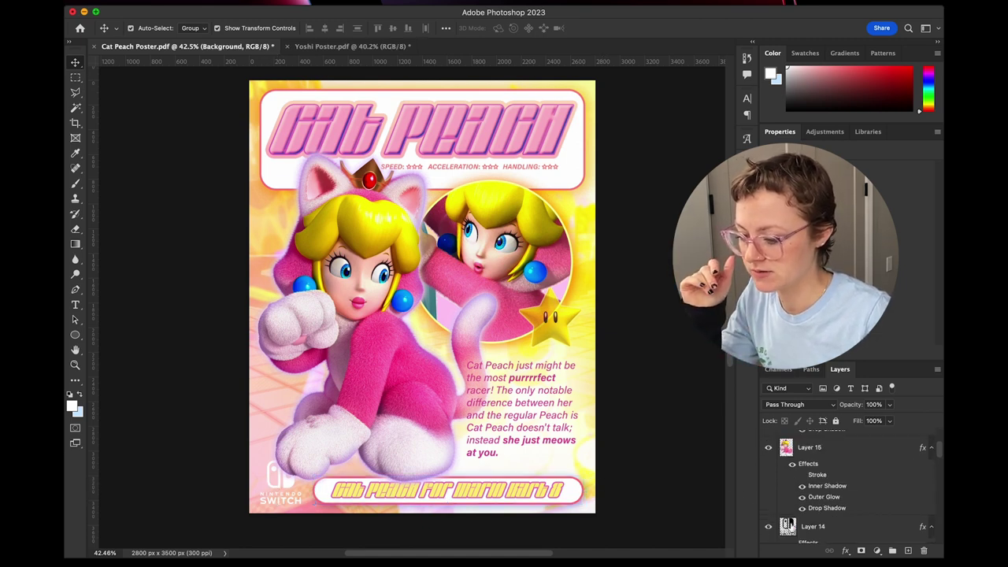
{"action": "left_click", "coordinate": [811, 526]}
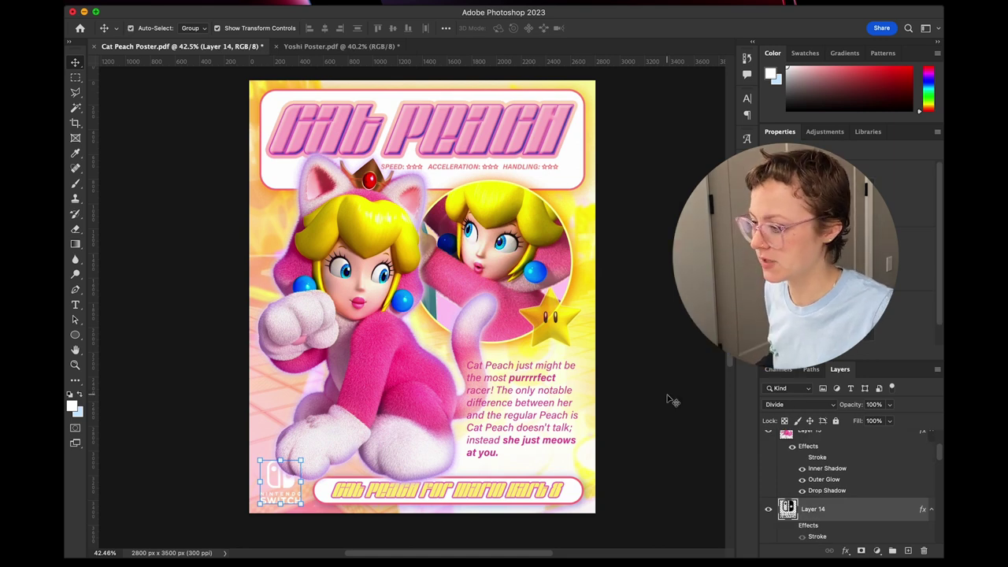
Paste the Nintendo Switch logo into the lower-left corner of the Yoshi poster.
{"action": "left_click", "coordinate": [347, 46]}
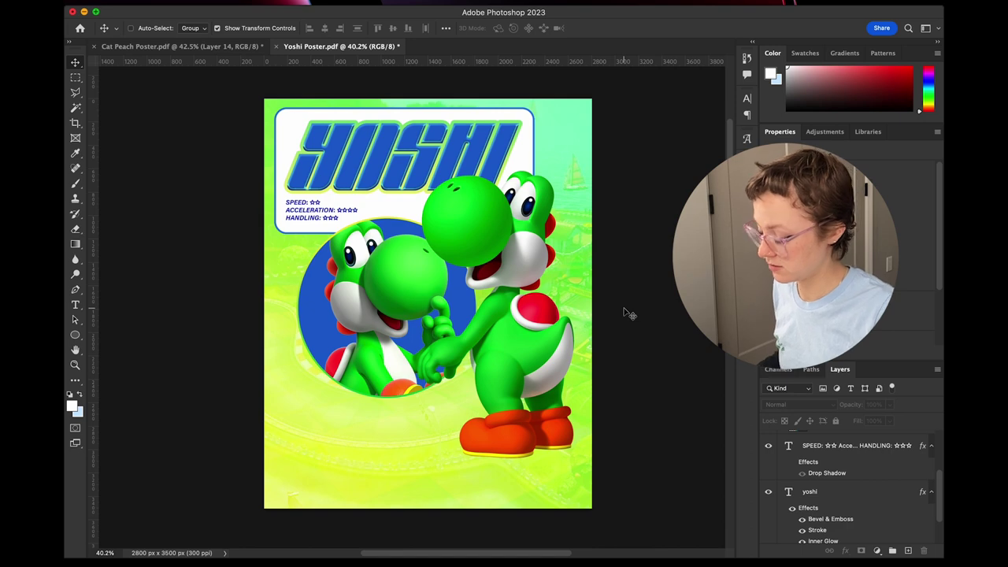
{"action": "key", "text": "super+v"}
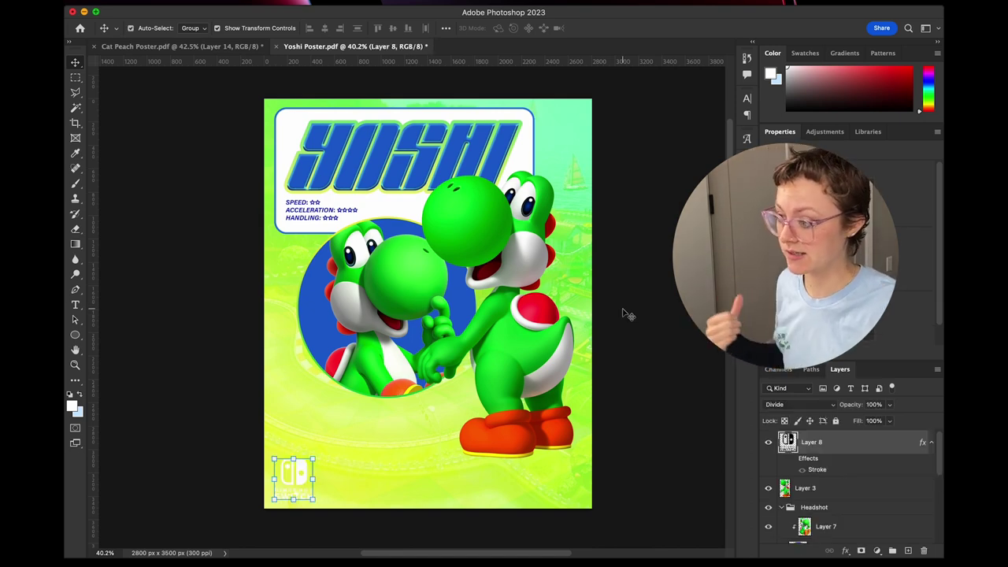
{"action": "left_click", "coordinate": [632, 325]}
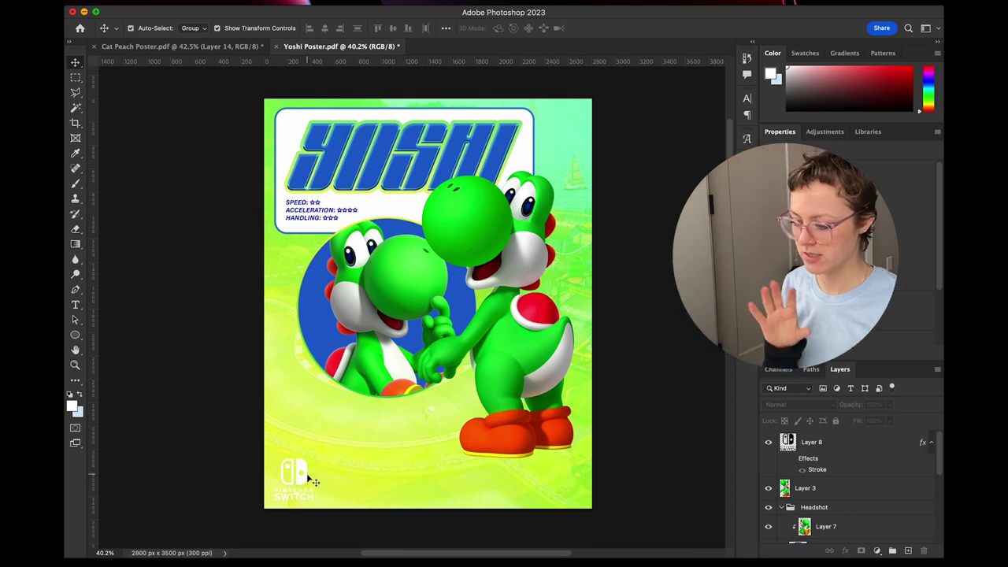
Copy the description paragraph from the Cat Peach poster onto the Yoshi poster.
{"action": "scroll", "coordinate": [648, 449], "scroll_direction": "down", "scroll_amount": 1}
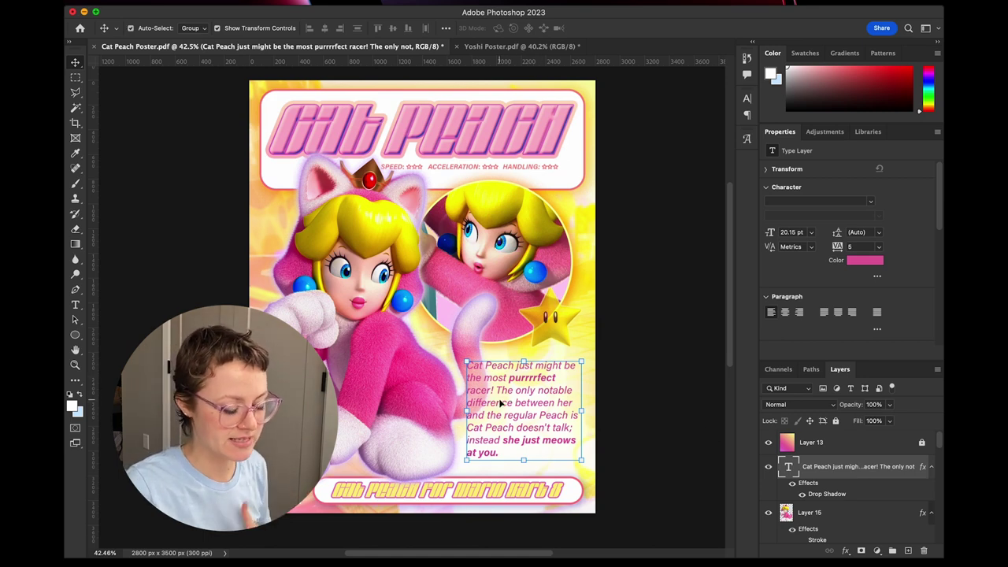
{"action": "left_click_drag", "start_coordinate": [455, 89], "coordinate": [595, 307]}
{"action": "left_click", "coordinate": [654, 304]}
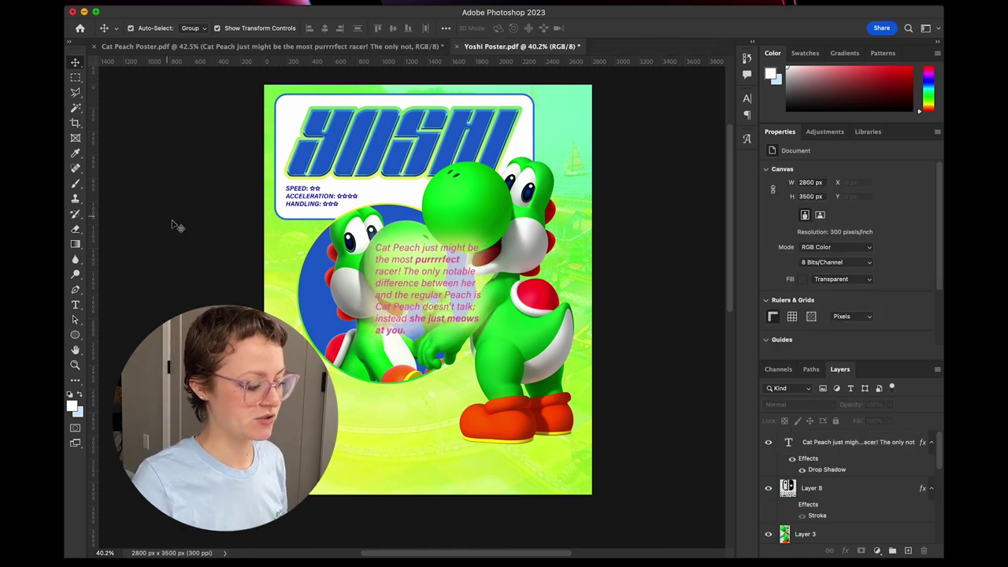
Draw a placeholder paragraph text box across the lower half of the Yoshi poster and delete it.
{"action": "key", "text": "t"}
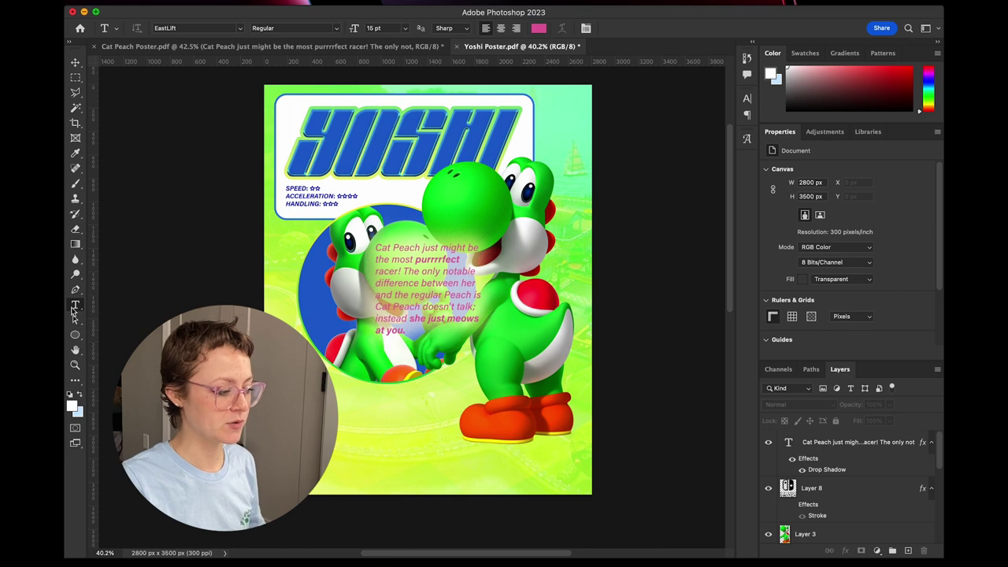
{"action": "left_click_drag", "start_coordinate": [283, 321], "coordinate": [479, 455]}
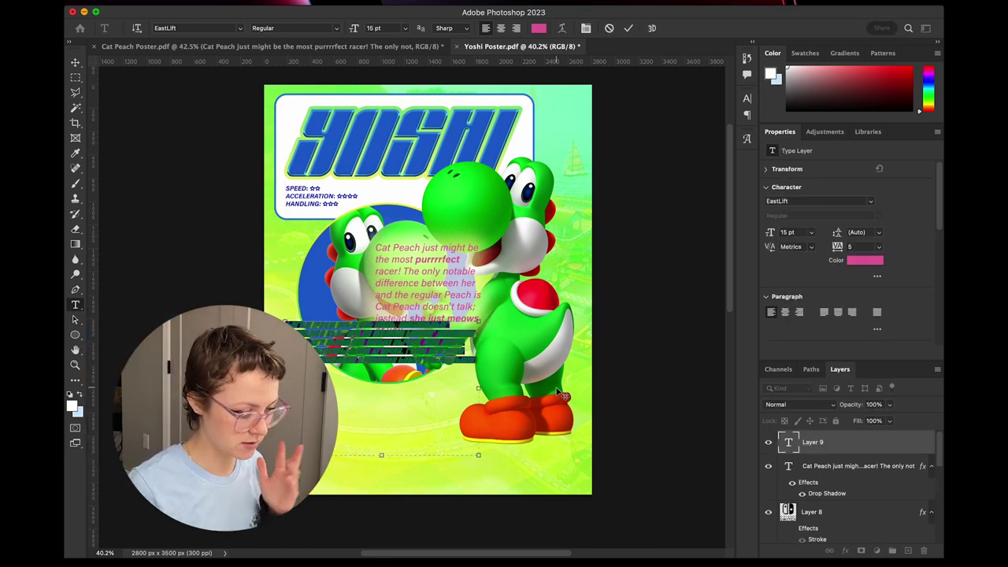
{"action": "key", "text": "Escape"}
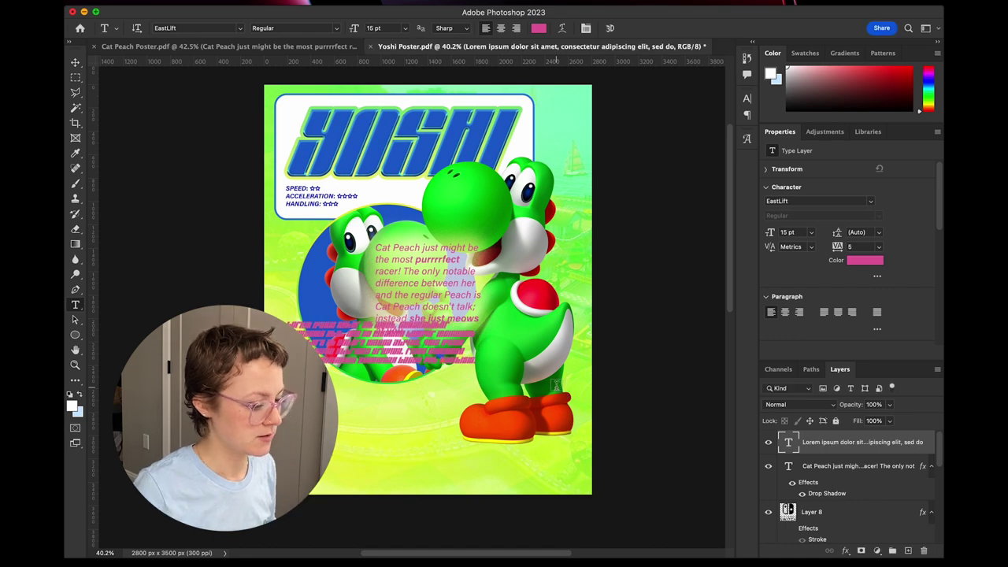
{"action": "key", "text": "v"}
{"action": "key", "text": "Delete"}
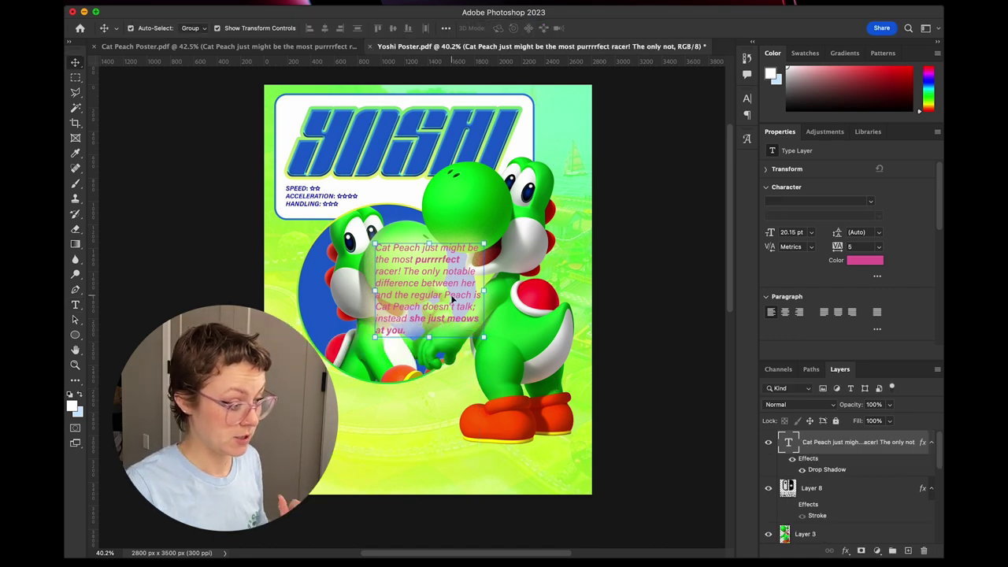
Move the description paragraph to just above the Nintendo Switch logo and reshape its text box wider and shorter, so it wraps to five lines.
{"action": "left_click_drag", "start_coordinate": [453, 298], "coordinate": [358, 390]}
{"action": "left_click", "coordinate": [641, 347]}
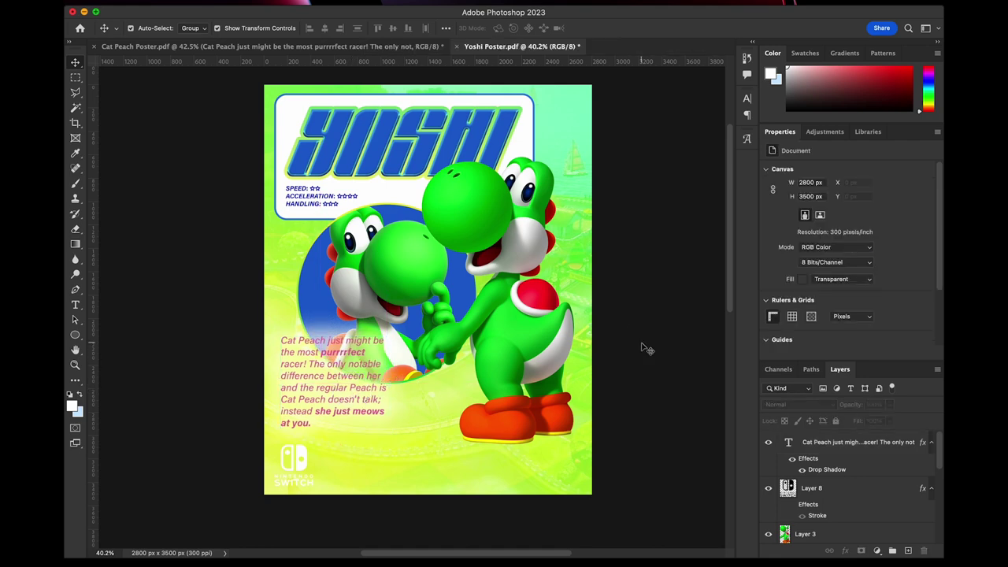
{"action": "left_click", "coordinate": [329, 364]}
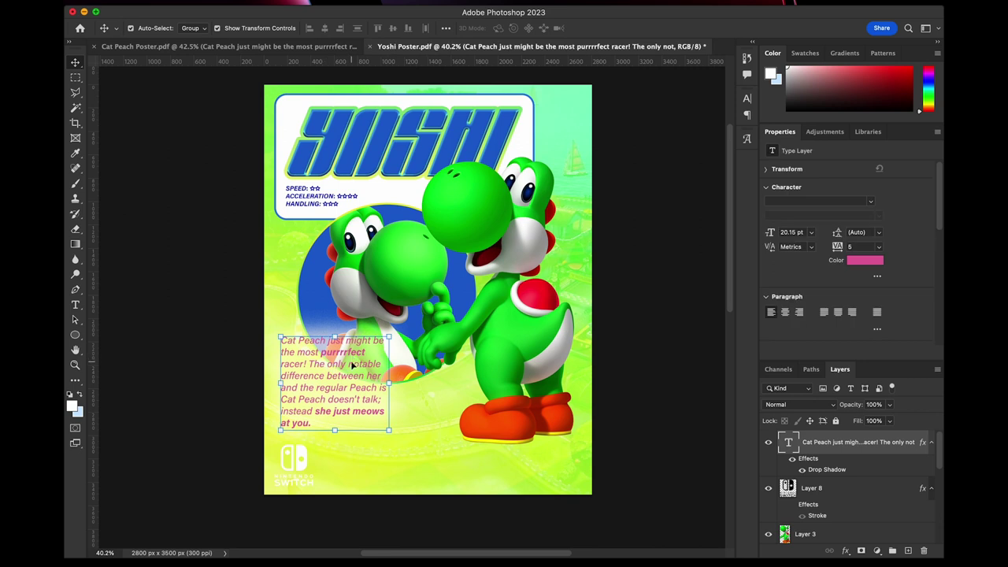
{"action": "double_click", "coordinate": [353, 369]}
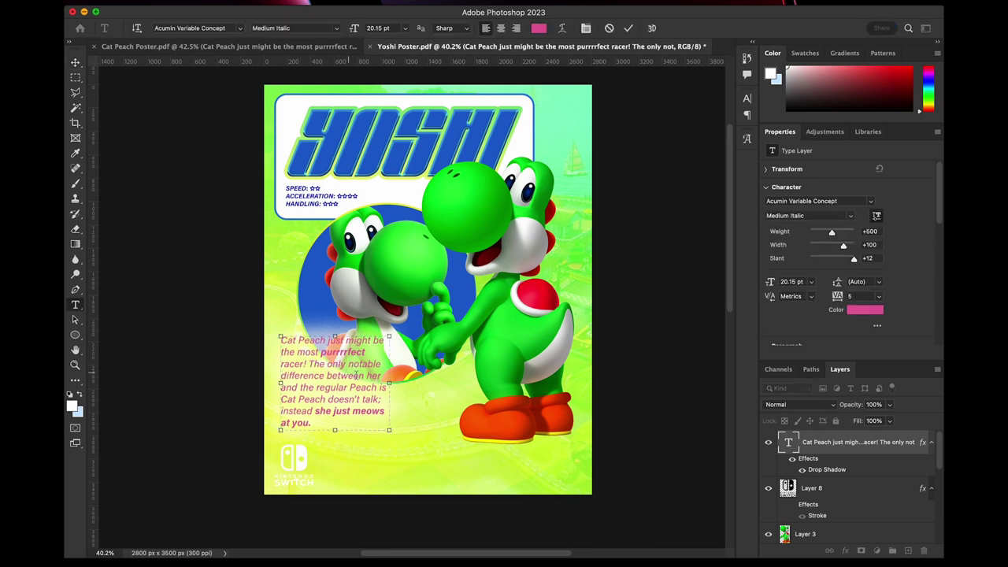
{"action": "mouse_move", "coordinate": [394, 342]}
{"action": "left_mouse_down"}
{"action": "mouse_move", "coordinate": [410, 308]}
{"action": "mouse_move", "coordinate": [389, 329]}
{"action": "mouse_move", "coordinate": [402, 324]}
{"action": "left_mouse_up"}
{"action": "left_click_drag", "start_coordinate": [399, 345], "coordinate": [448, 370]}
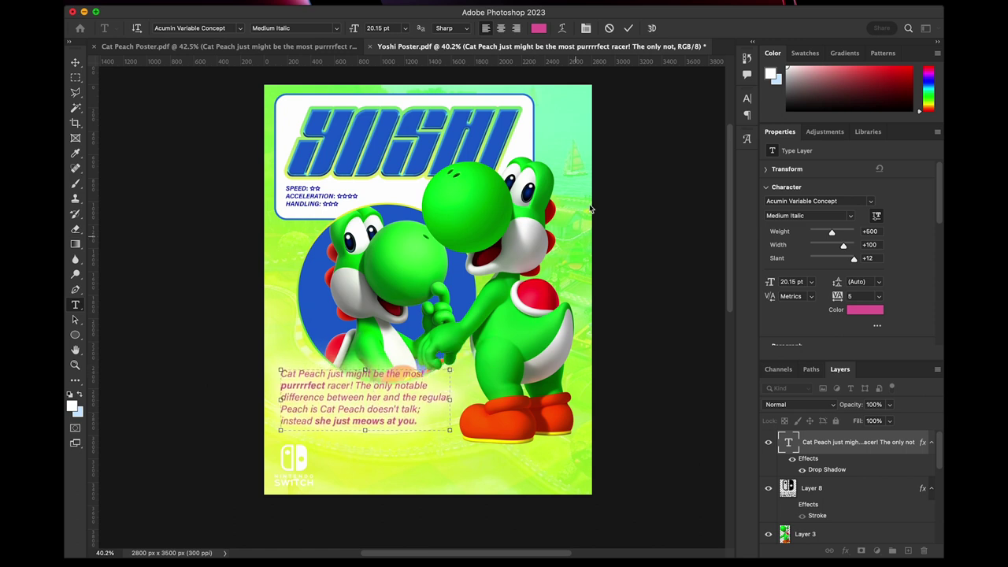
{"action": "left_click", "coordinate": [627, 29]}
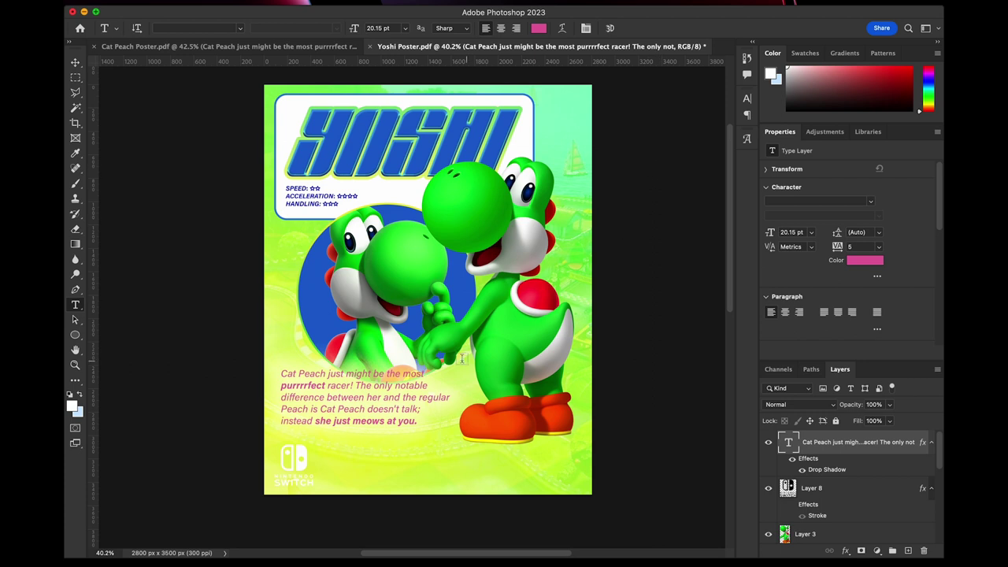
{"action": "key", "text": "v"}
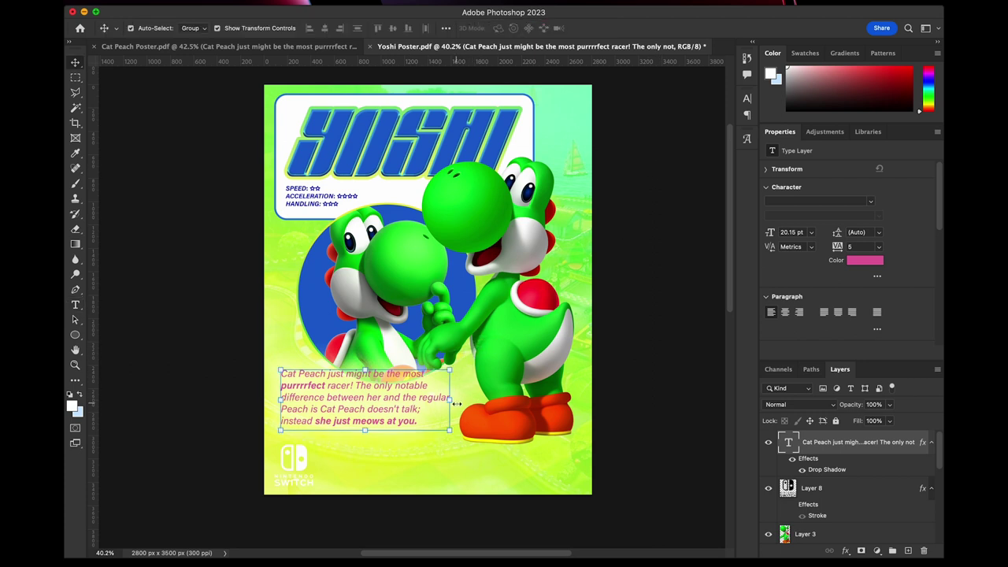
{"action": "left_click", "coordinate": [619, 403]}
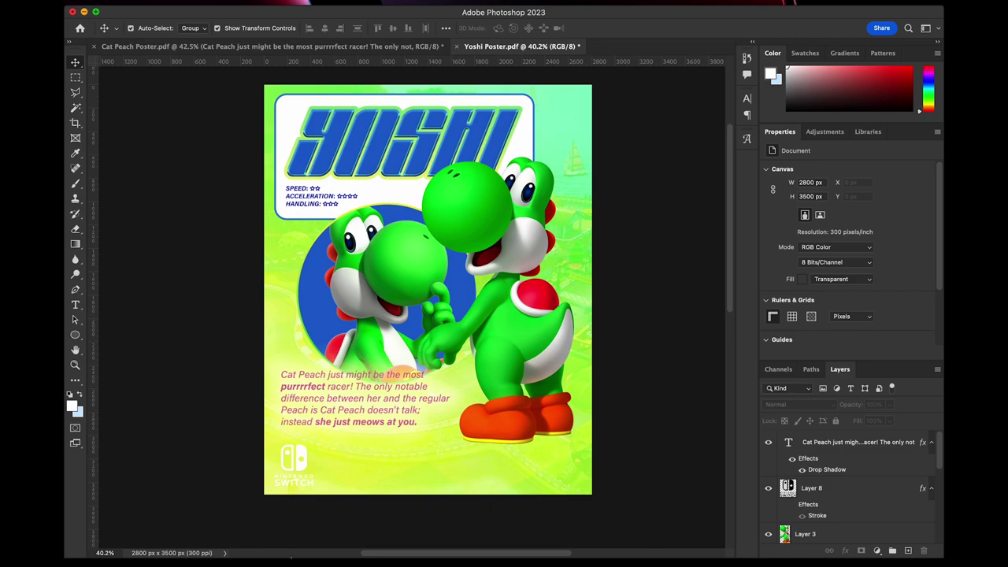
Switch to the browser's Yoshi wiki page and copy the bio text from the Mario Kart 8 section.
{"action": "mouse_move", "coordinate": [291, 557]}
{"action": "left_click", "coordinate": [249, 544]}
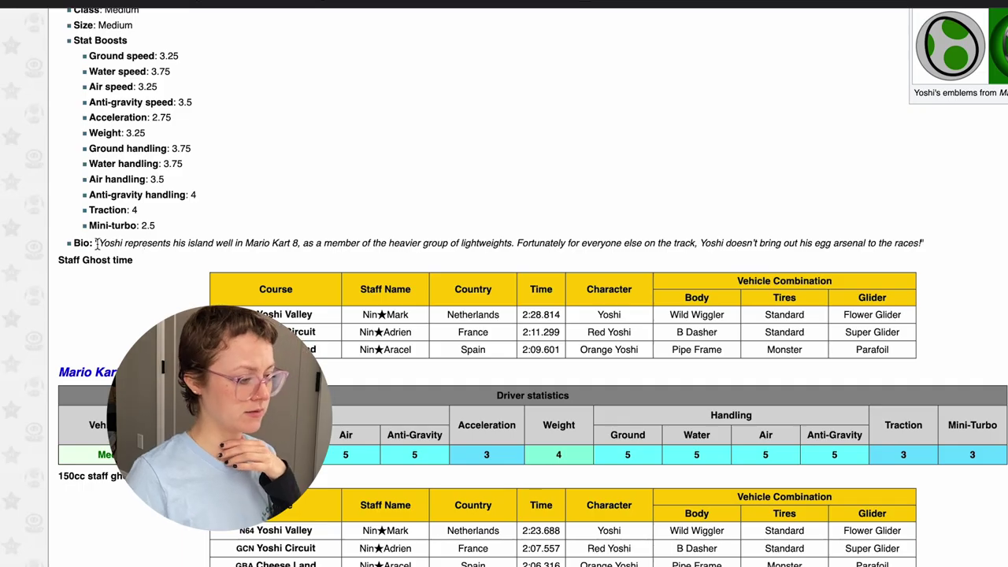
{"action": "scroll", "coordinate": [96, 244], "scroll_direction": "up", "scroll_amount": 2}
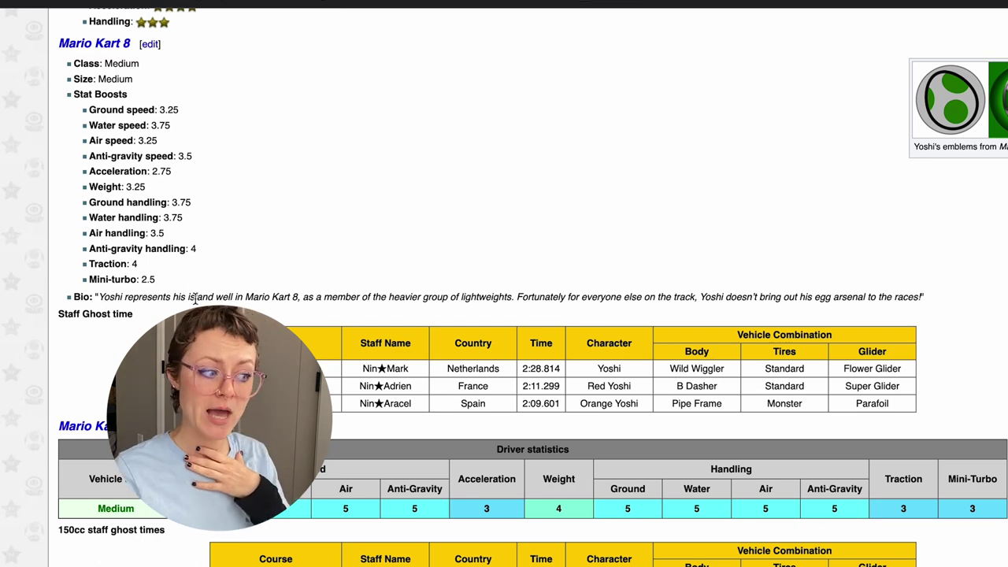
{"action": "key", "text": "super+Tab"}
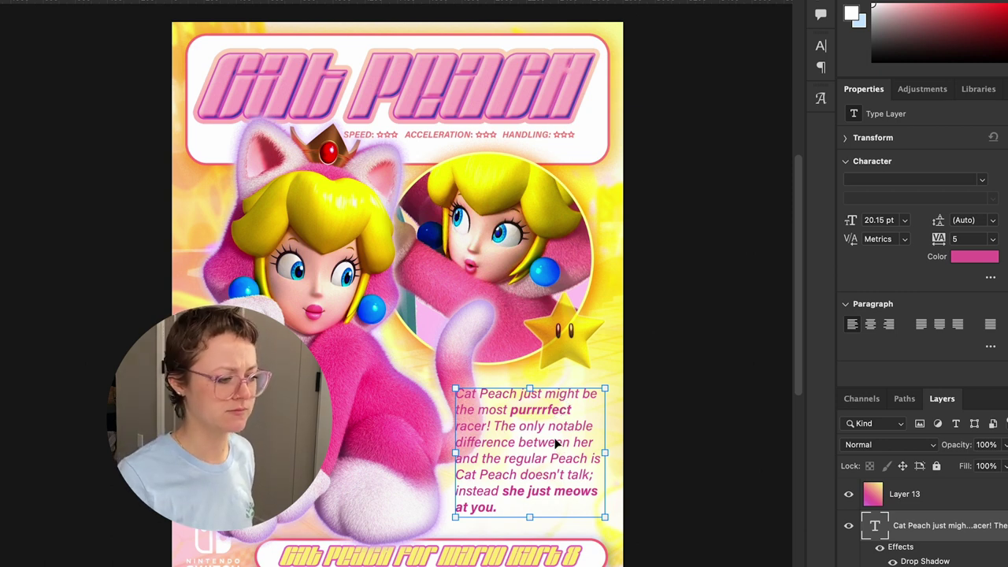
{"action": "key", "text": "super+Tab"}
{"action": "left_click", "coordinate": [134, 312]}
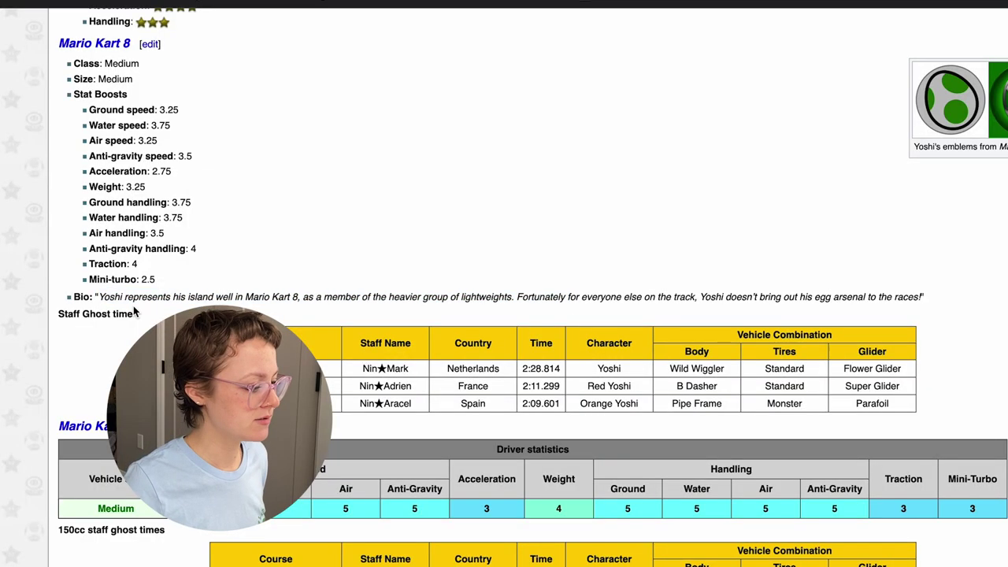
{"action": "left_click_drag", "start_coordinate": [99, 296], "coordinate": [960, 313]}
{"action": "key", "text": "super+c"}
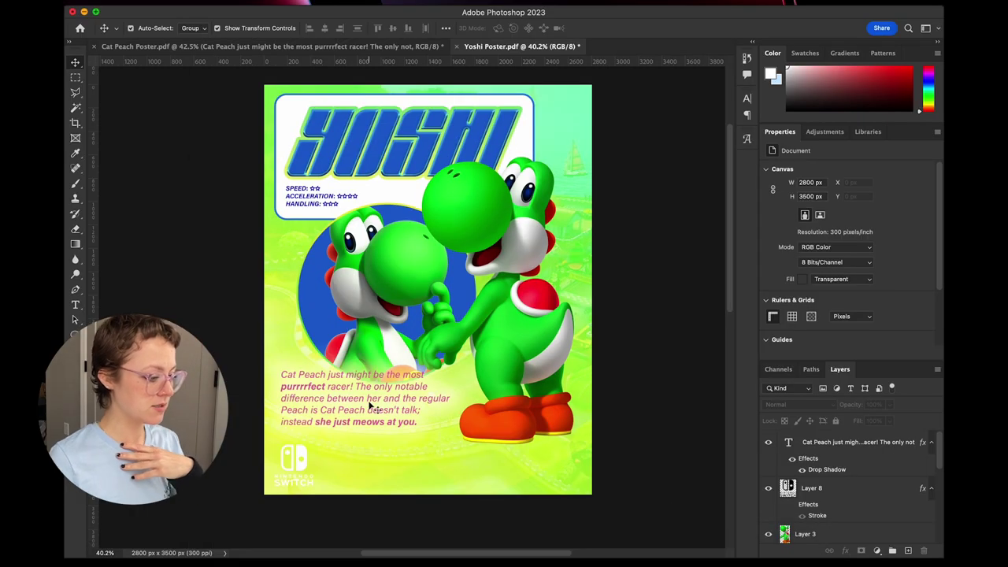
Replace the Cat Peach description on the Yoshi poster with the copied bio and widen the text box slightly to fit it.
{"action": "left_click", "coordinate": [370, 404]}
{"action": "double_click", "coordinate": [370, 403]}
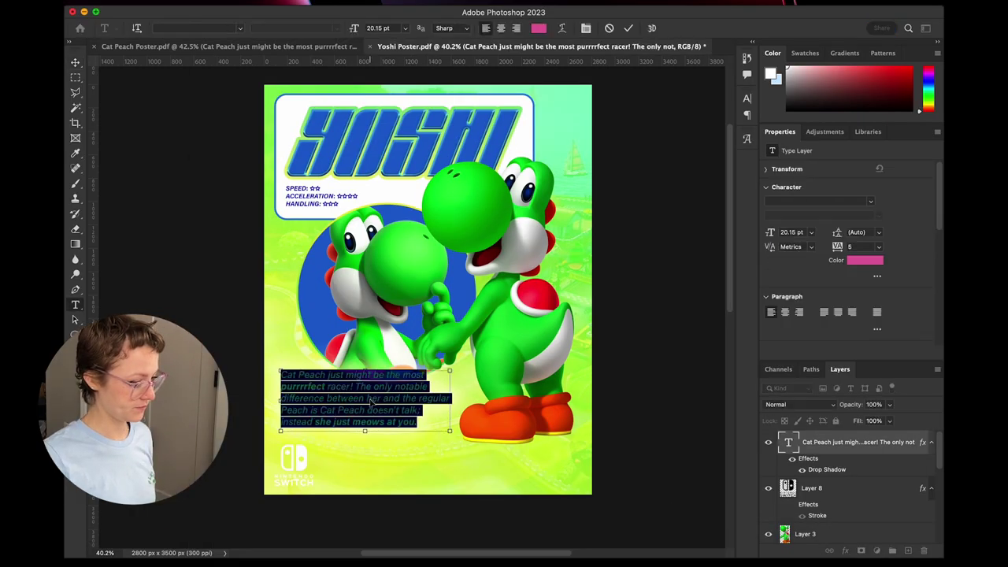
{"action": "key", "text": "super+v"}
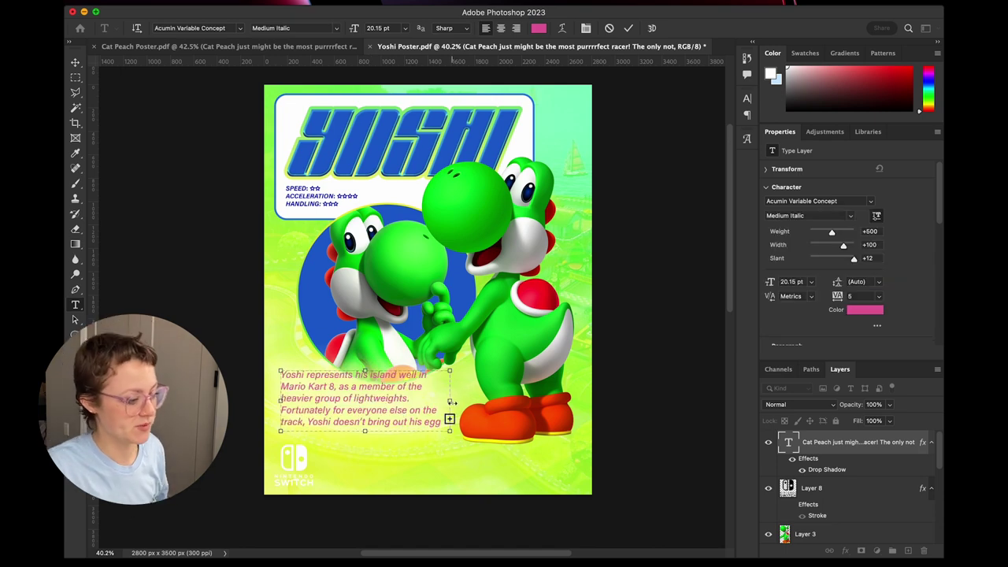
{"action": "left_click_drag", "start_coordinate": [449, 401], "coordinate": [458, 402]}
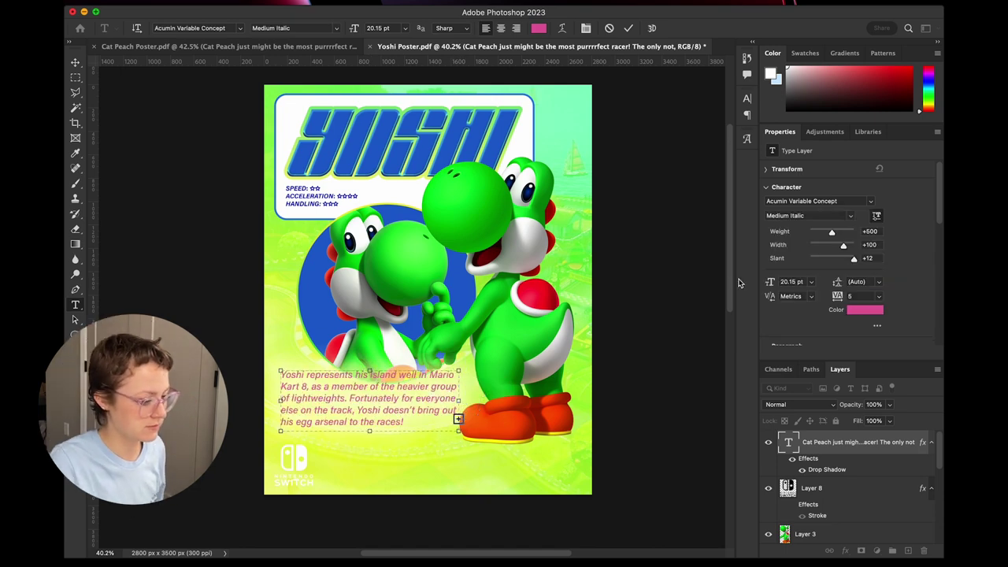
{"action": "left_click", "coordinate": [627, 28]}
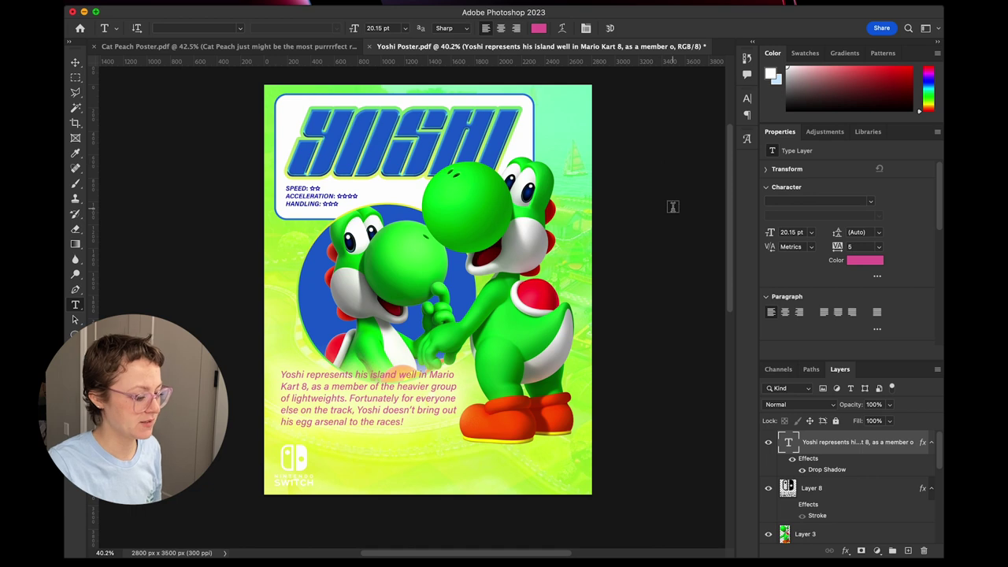
{"action": "key", "text": "v"}
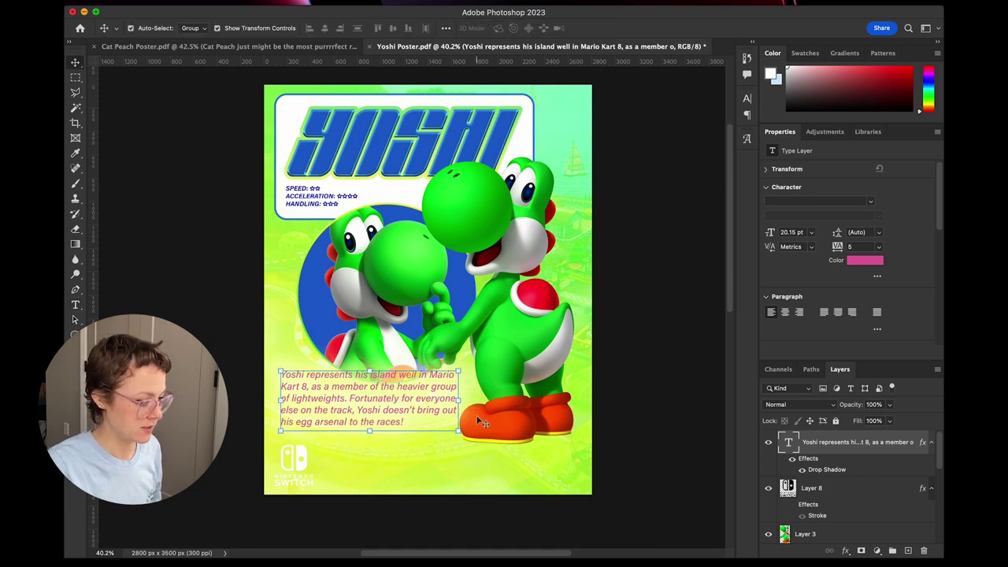
{"action": "left_click", "coordinate": [465, 422]}
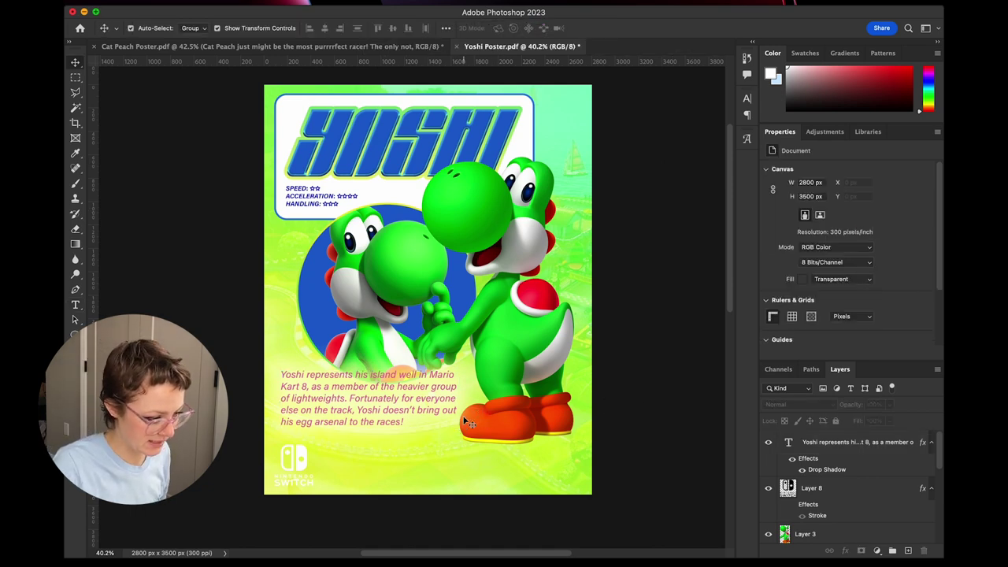
Nudge the full-body Yoshi on Layer 3 to the right, to X 1357 px.
{"action": "left_click", "coordinate": [556, 432]}
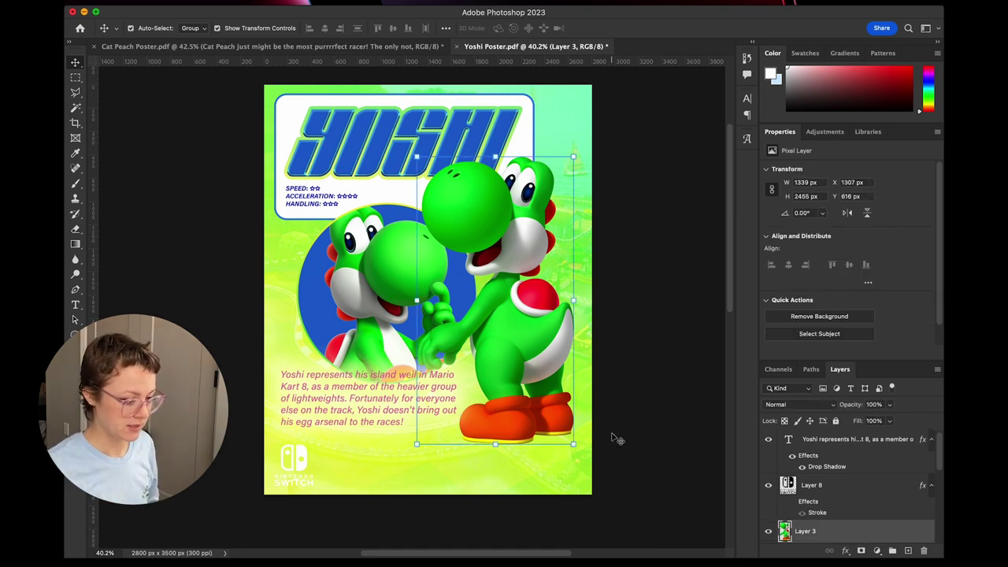
{"action": "key", "text": "shift+Right"}
{"action": "key", "text": "shift+Right"}
{"action": "key", "text": "shift+Right"}
{"action": "key", "text": "shift+Right"}
{"action": "key", "text": "shift+Right"}
{"action": "key", "text": "shift+Down"}
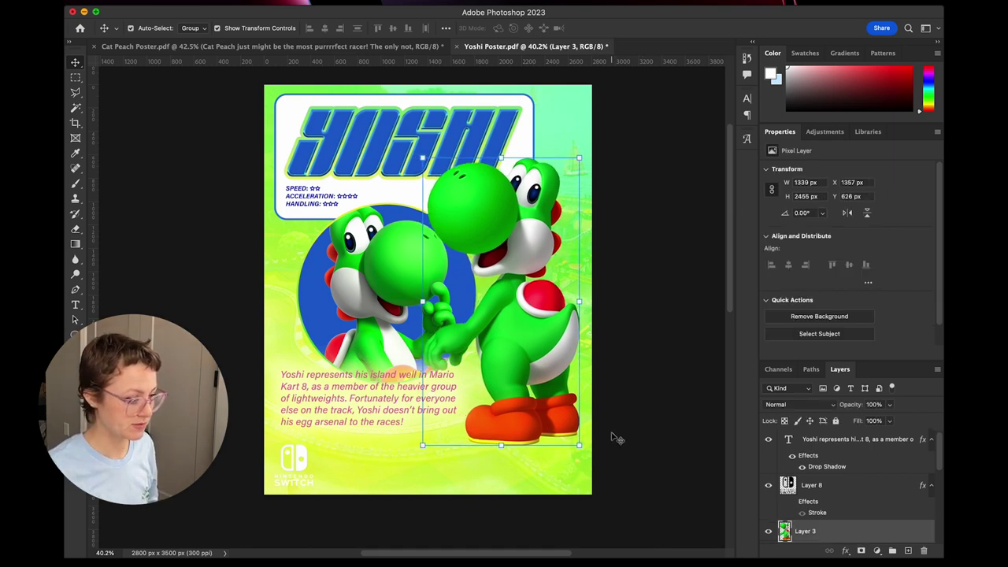
{"action": "key", "text": "shift+Up"}
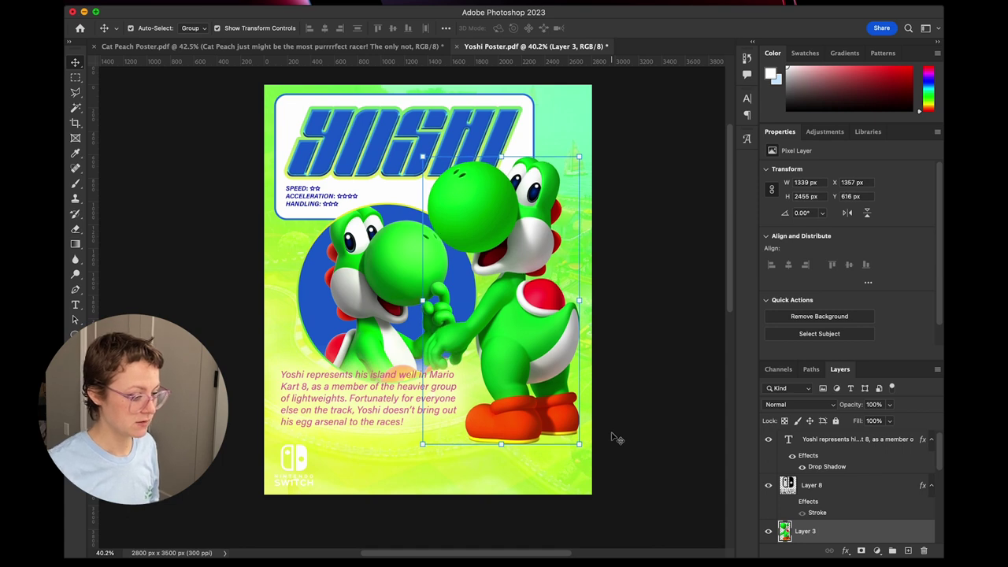
Turn off the drop shadow effect on the Yoshi description paragraph.
{"action": "left_click", "coordinate": [386, 419]}
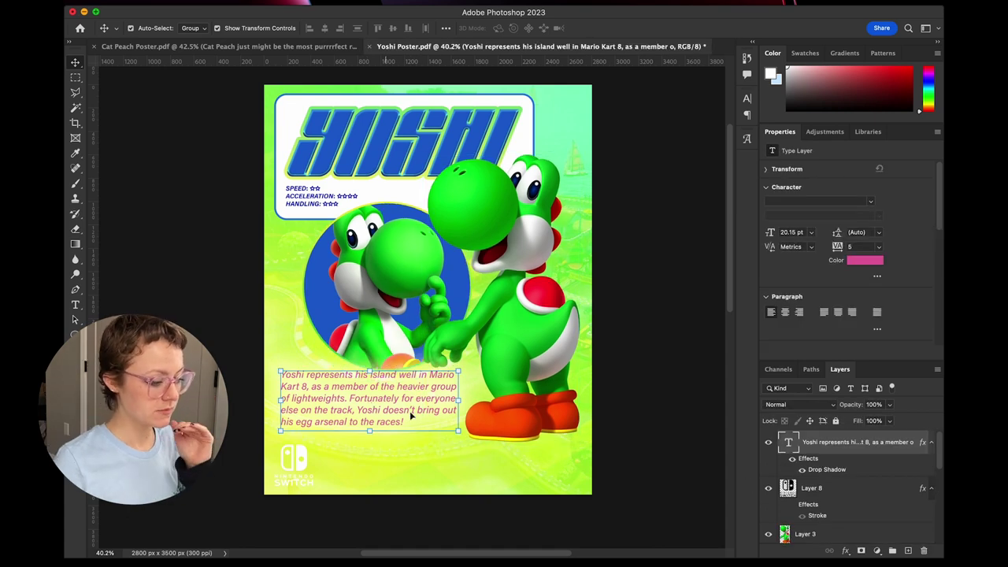
{"action": "left_click", "coordinate": [642, 446]}
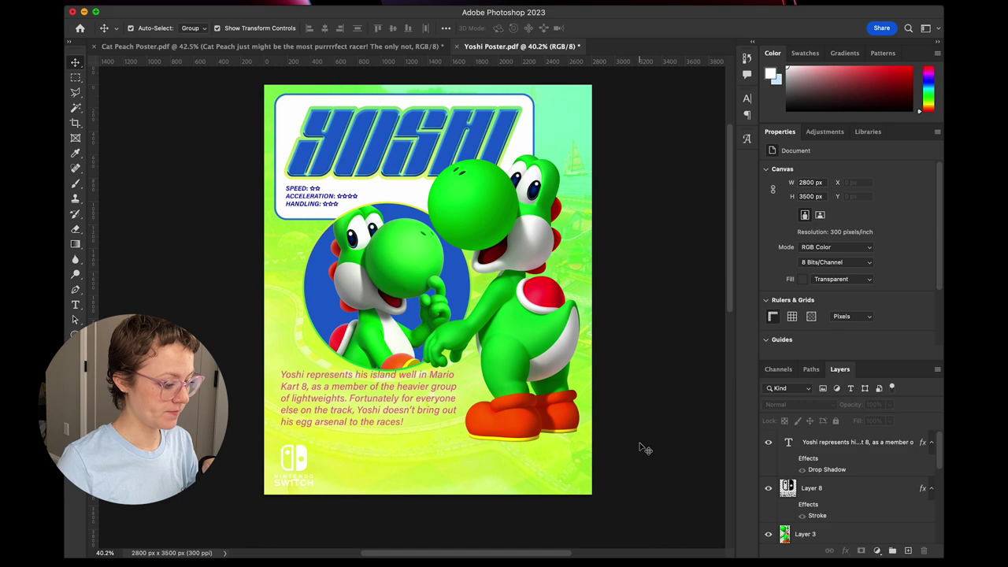
{"action": "left_click", "coordinate": [402, 411]}
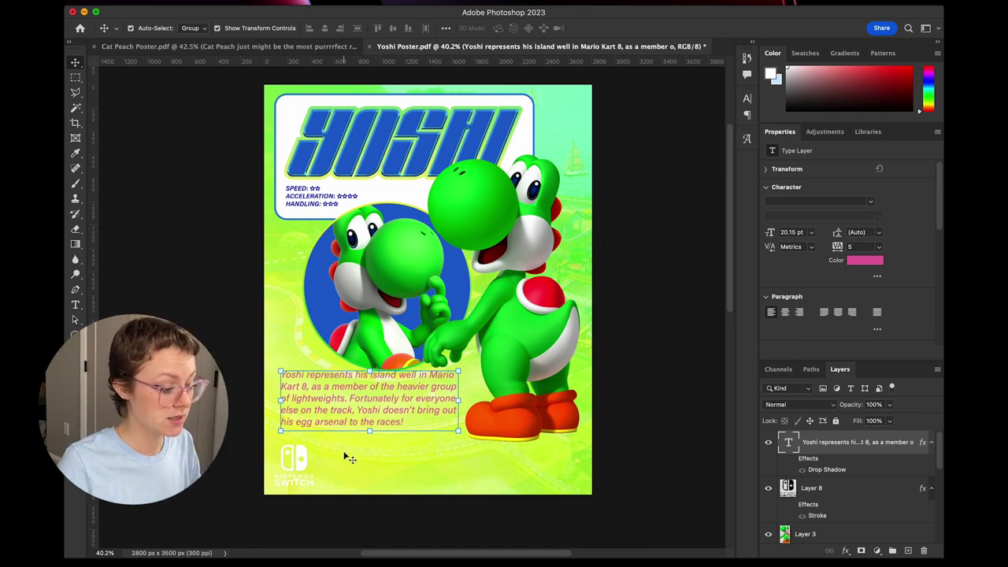
{"action": "left_click", "coordinate": [326, 475]}
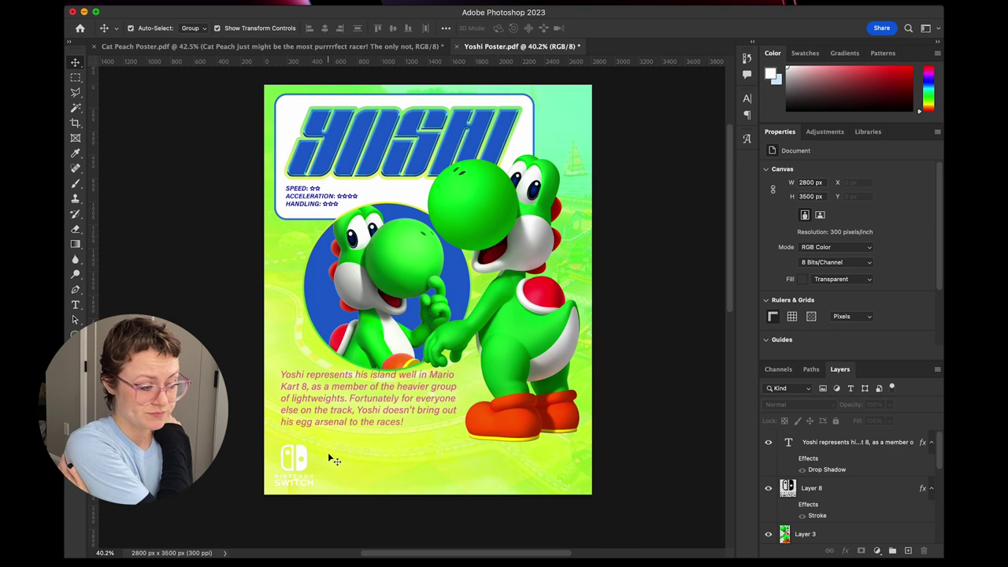
Change the description paragraph's text color to a dark blue.
{"action": "left_click", "coordinate": [787, 442]}
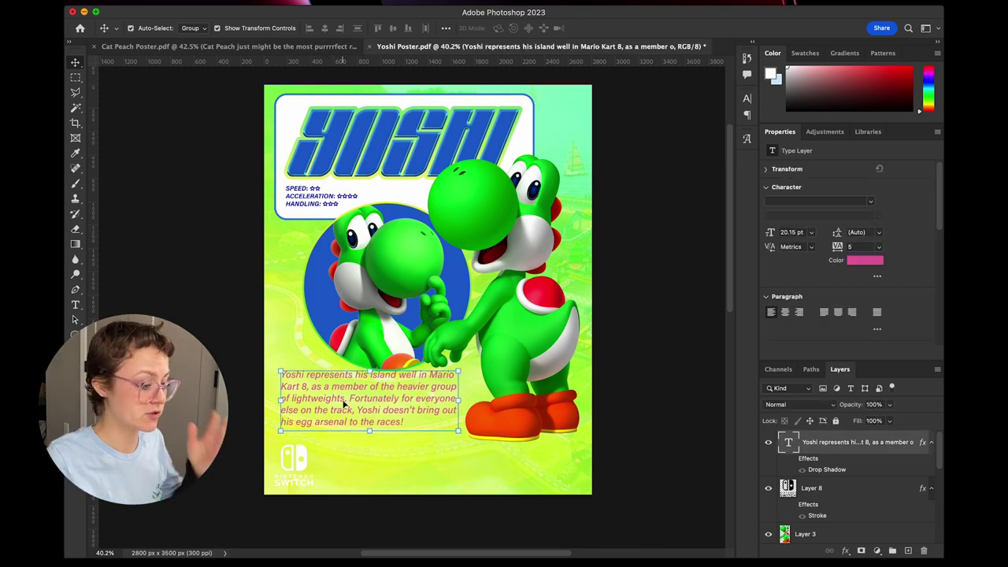
{"action": "left_click", "coordinate": [858, 261]}
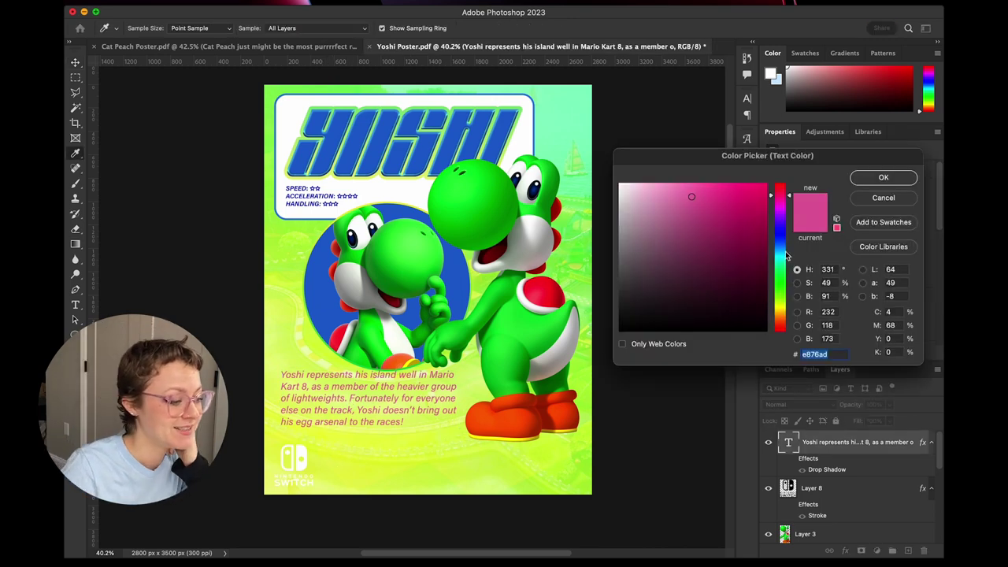
{"action": "left_click_drag", "start_coordinate": [786, 254], "coordinate": [779, 233]}
{"action": "left_click", "coordinate": [744, 213]}
{"action": "left_click", "coordinate": [879, 185]}
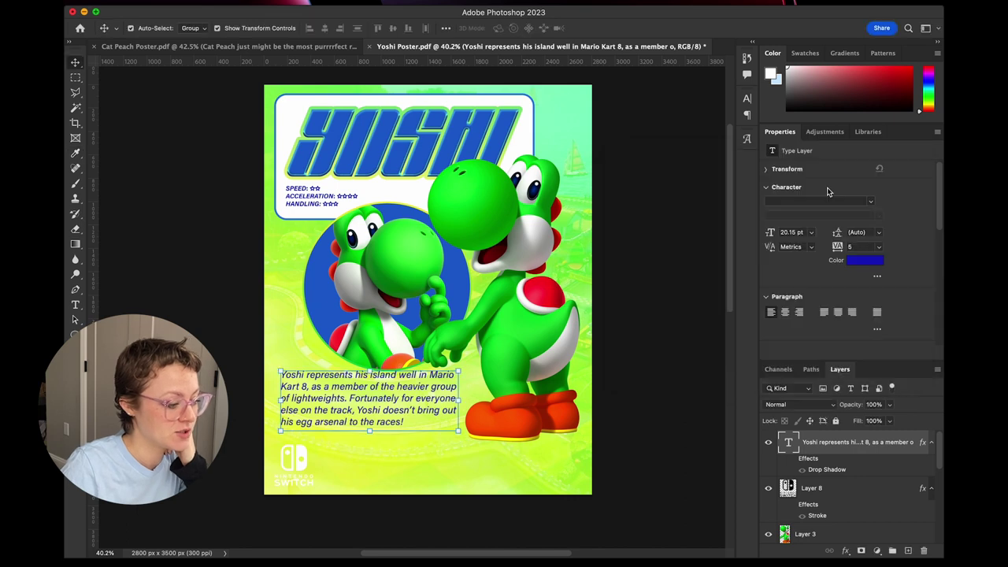
{"action": "left_click", "coordinate": [693, 212]}
Nudge the description paragraph slightly down, away from the circular headshot and closer to the Nintendo Switch logo.
{"action": "left_click", "coordinate": [404, 409]}
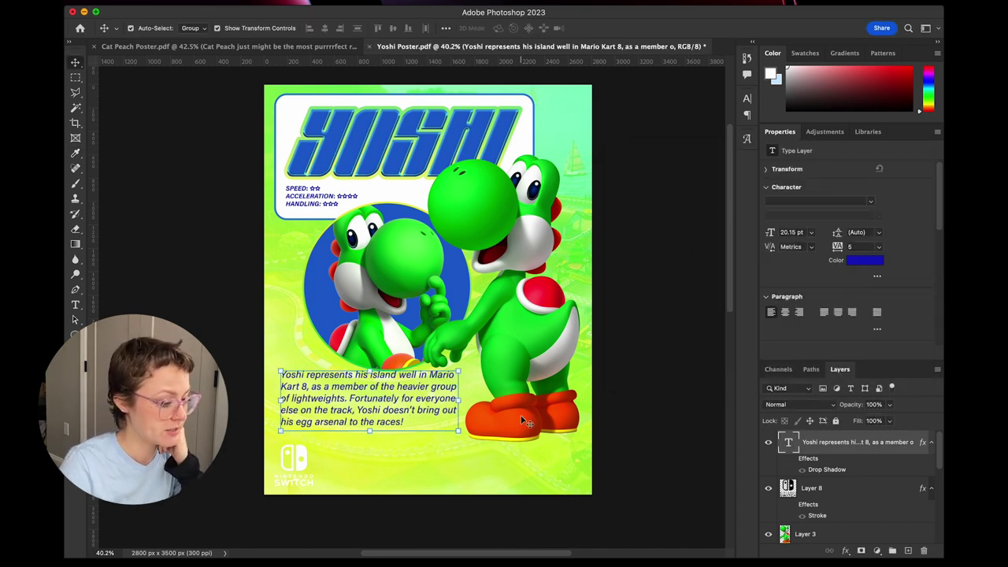
{"action": "key", "text": "Down"}
{"action": "key", "text": "Down"}
{"action": "key", "text": "Down"}
{"action": "key", "text": "Down"}
{"action": "key", "text": "Down"}
{"action": "key", "text": "Down"}
{"action": "key", "text": "Down"}
{"action": "key", "text": "Down"}
{"action": "key", "text": "Down"}
{"action": "key", "text": "Down"}
{"action": "key", "text": "Down"}
{"action": "key", "text": "Down"}
{"action": "key", "text": "Down"}
{"action": "key", "text": "Down"}
{"action": "key", "text": "Down"}
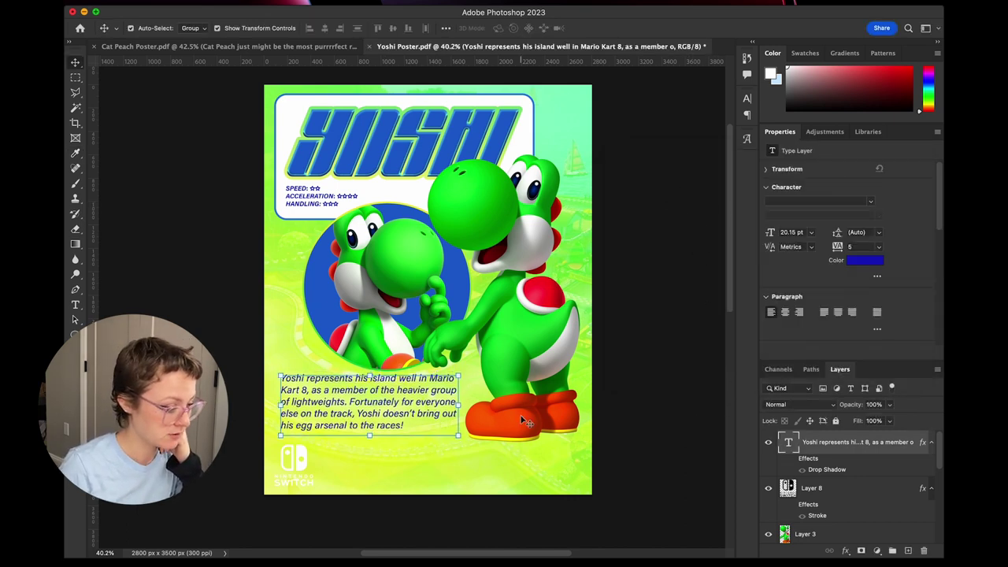
{"action": "key", "text": "Down"}
{"action": "key", "text": "Down"}
{"action": "key", "text": "Down"}
{"action": "key", "text": "Down"}
{"action": "key", "text": "Down"}
{"action": "left_click", "coordinate": [638, 413]}
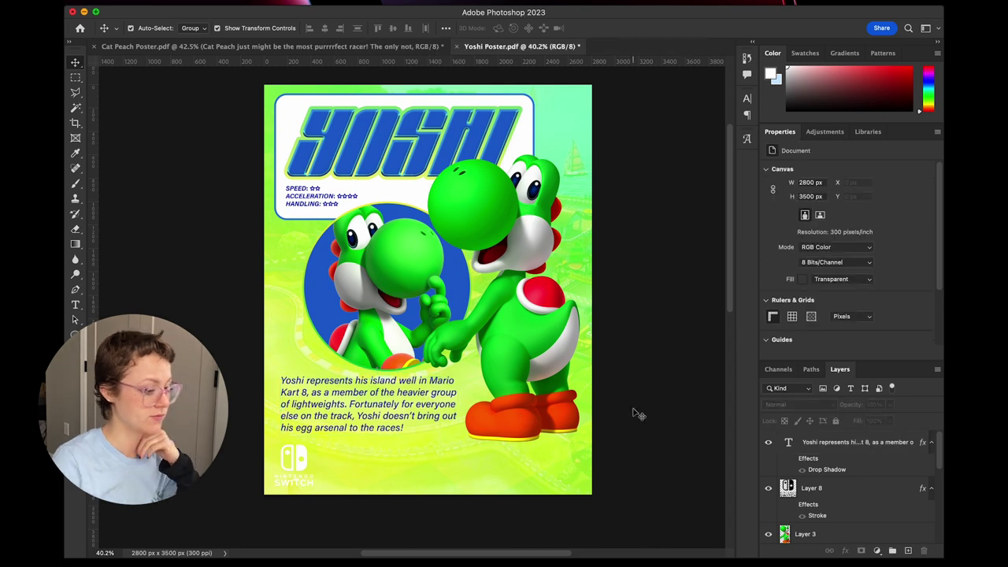
Make the words "represents his island well" in the Yoshi description paragraph bold.
{"action": "left_click", "coordinate": [404, 415]}
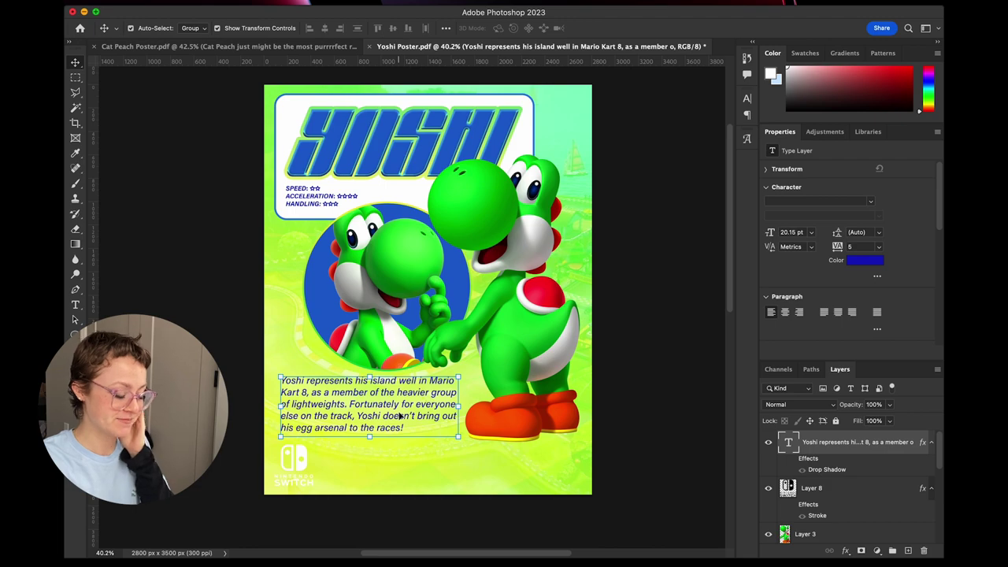
{"action": "scroll", "coordinate": [391, 415], "scroll_direction": "up", "scroll_amount": 5}
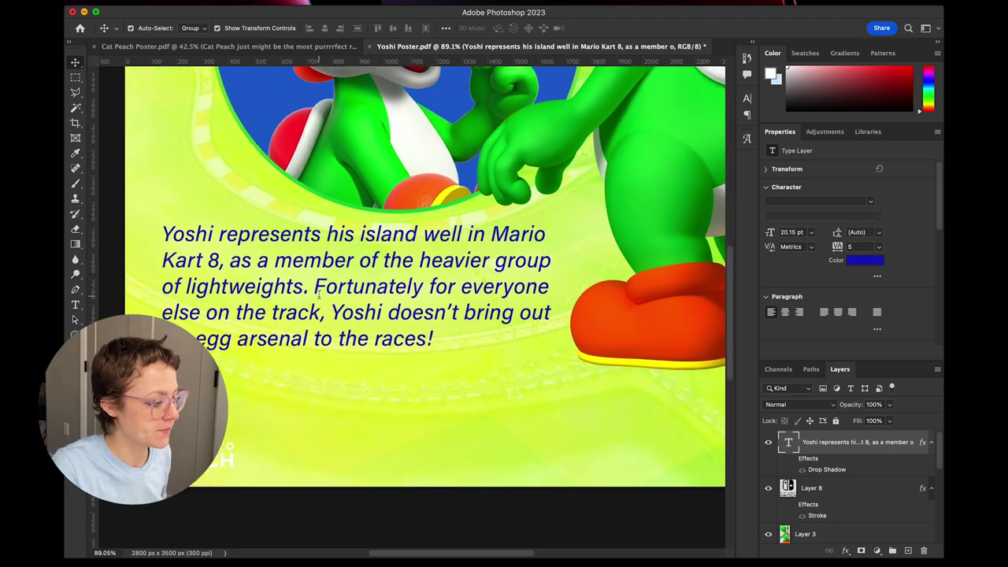
{"action": "double_click", "coordinate": [319, 298]}
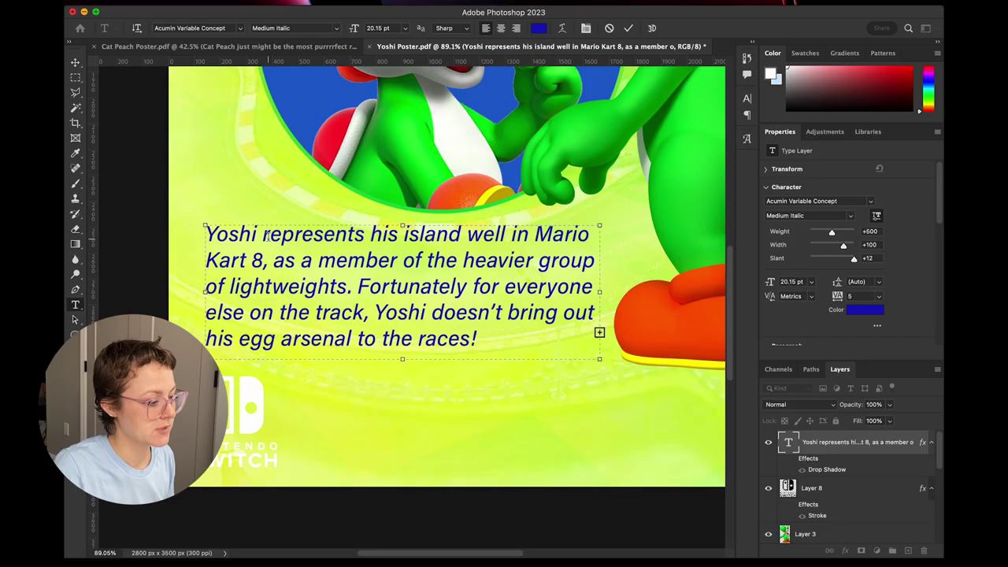
{"action": "left_click_drag", "start_coordinate": [263, 234], "coordinate": [505, 233]}
{"action": "left_click", "coordinate": [848, 213]}
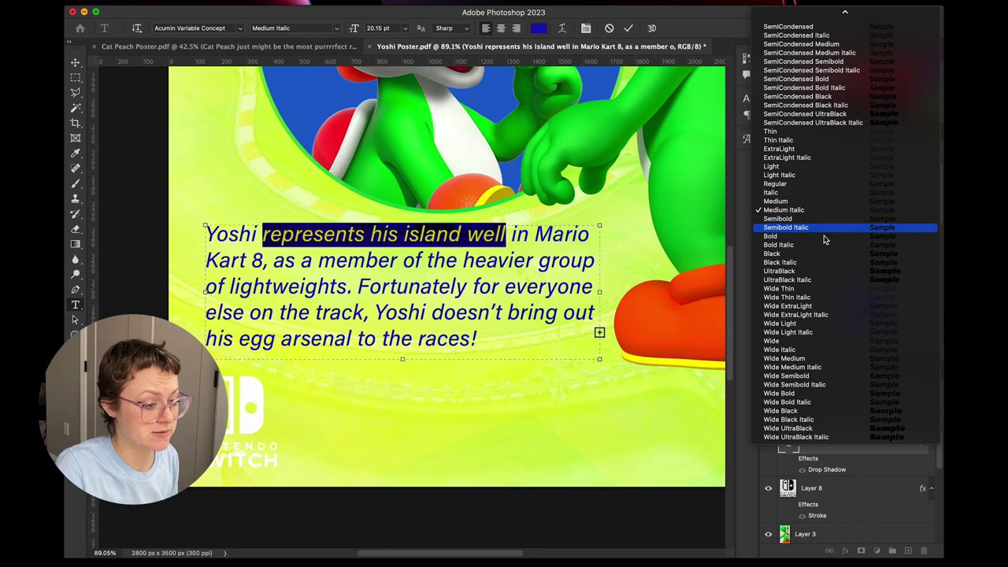
{"action": "key", "text": "Escape"}
{"action": "key", "text": "super+shift+b"}
{"action": "left_click", "coordinate": [380, 288]}
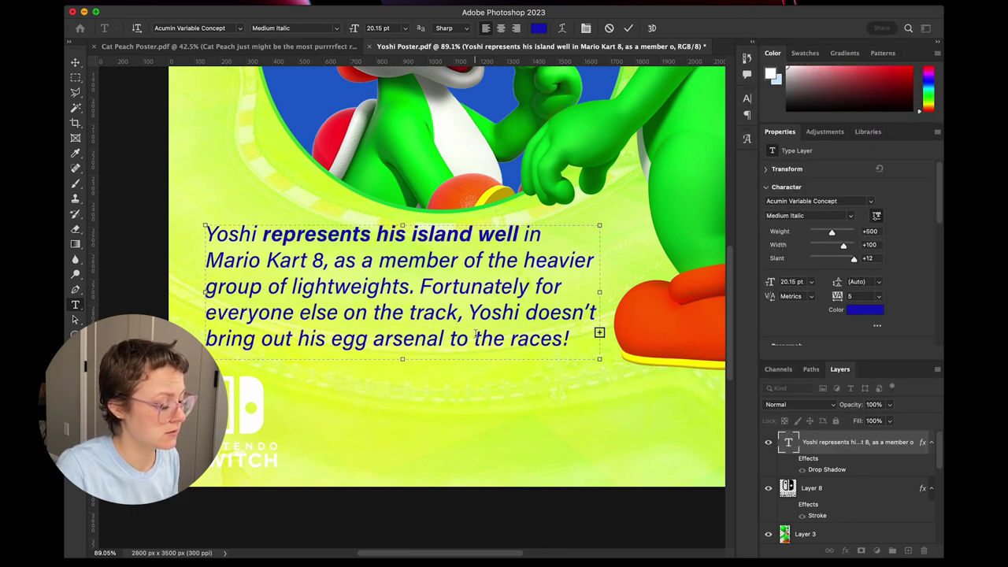
Set the words "egg arsenal" in the description paragraph to Bold Italic.
{"action": "left_click_drag", "start_coordinate": [332, 338], "coordinate": [445, 339]}
{"action": "left_click", "coordinate": [851, 216]}
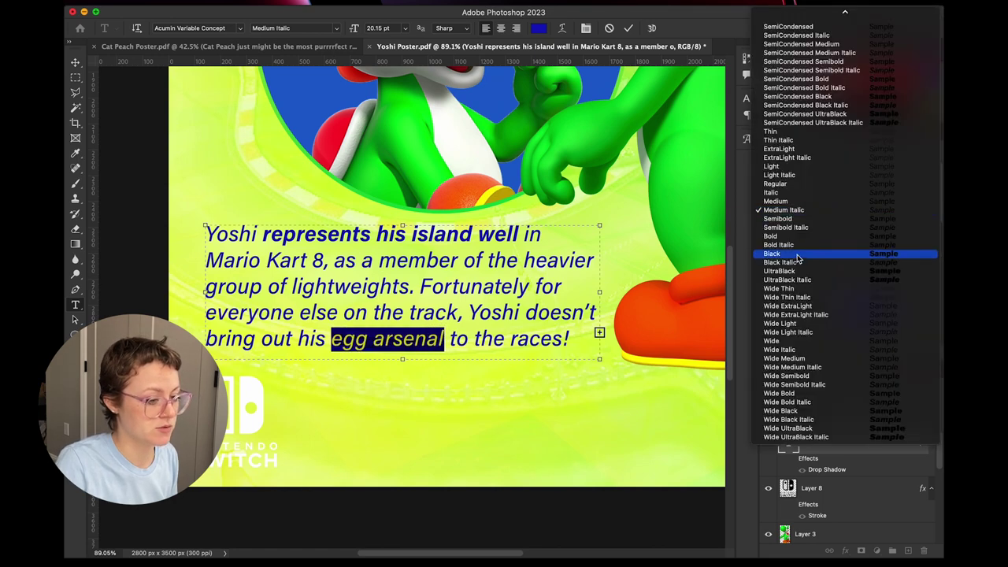
{"action": "left_click", "coordinate": [850, 244]}
{"action": "left_click", "coordinate": [468, 311]}
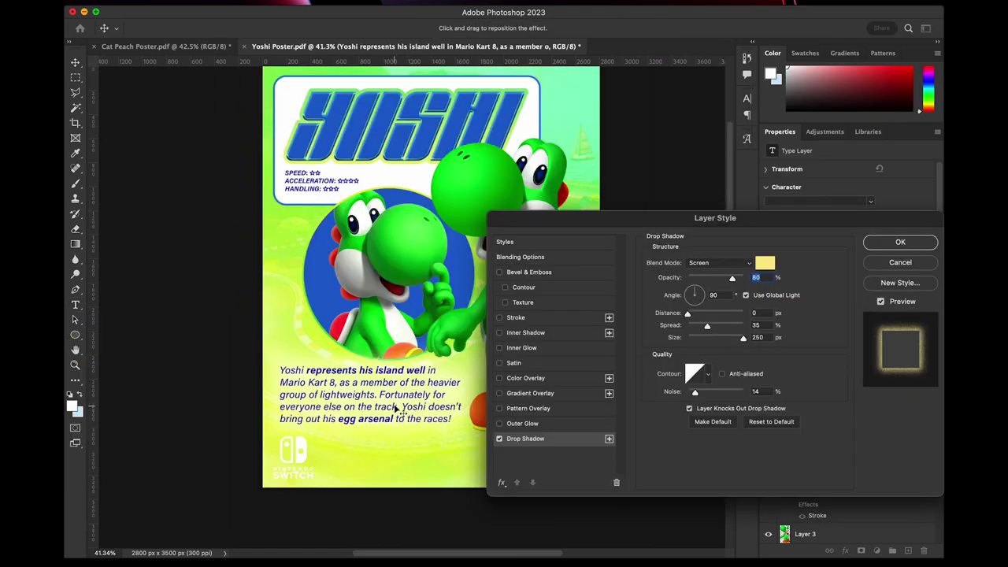
Turn the description's drop shadow back on with 100% opacity and the yellow-green #e8f356 sampled from the poster background.
{"action": "scroll", "coordinate": [345, 364], "scroll_direction": "right", "scroll_amount": 5}
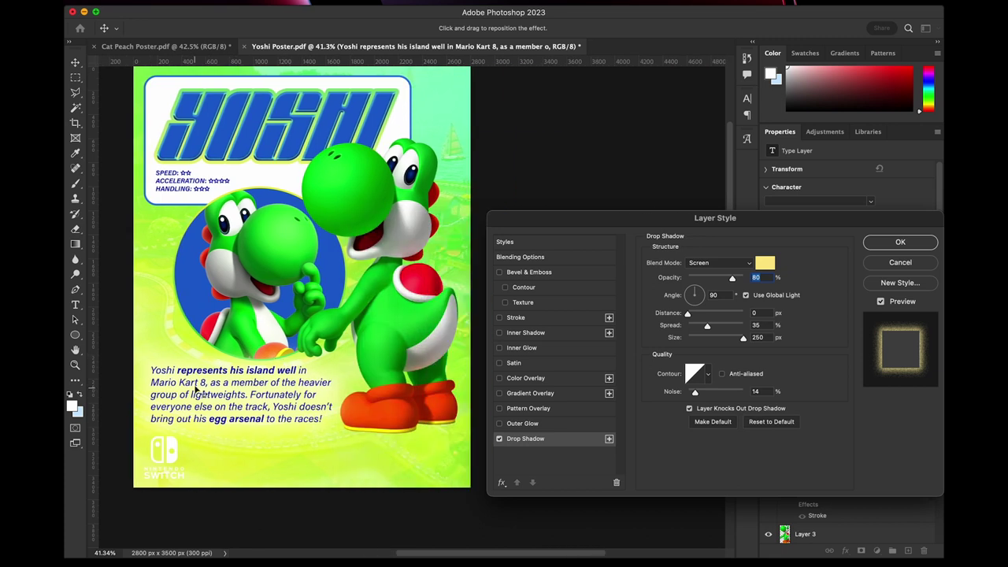
{"action": "left_click", "coordinate": [765, 266]}
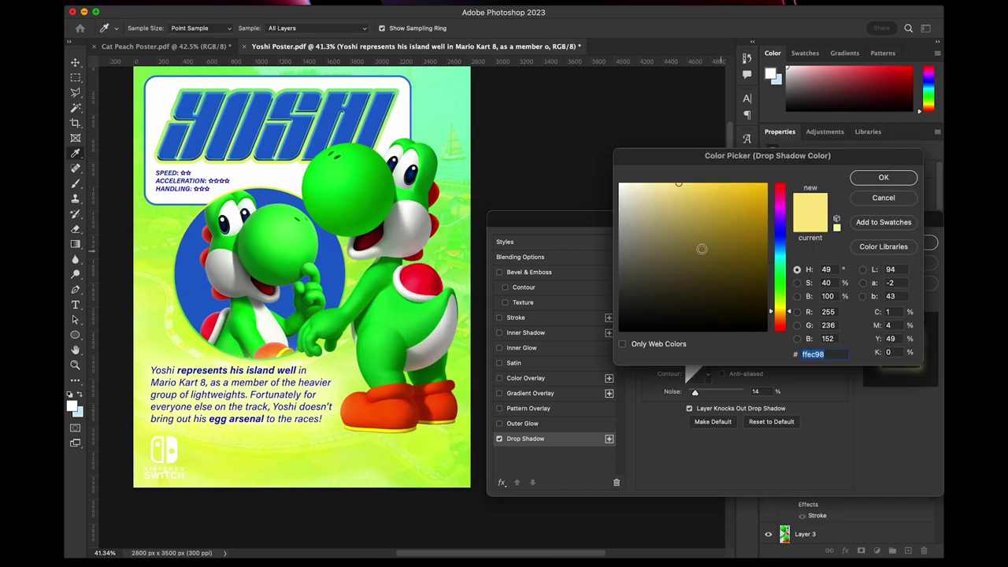
{"action": "left_click", "coordinate": [269, 457]}
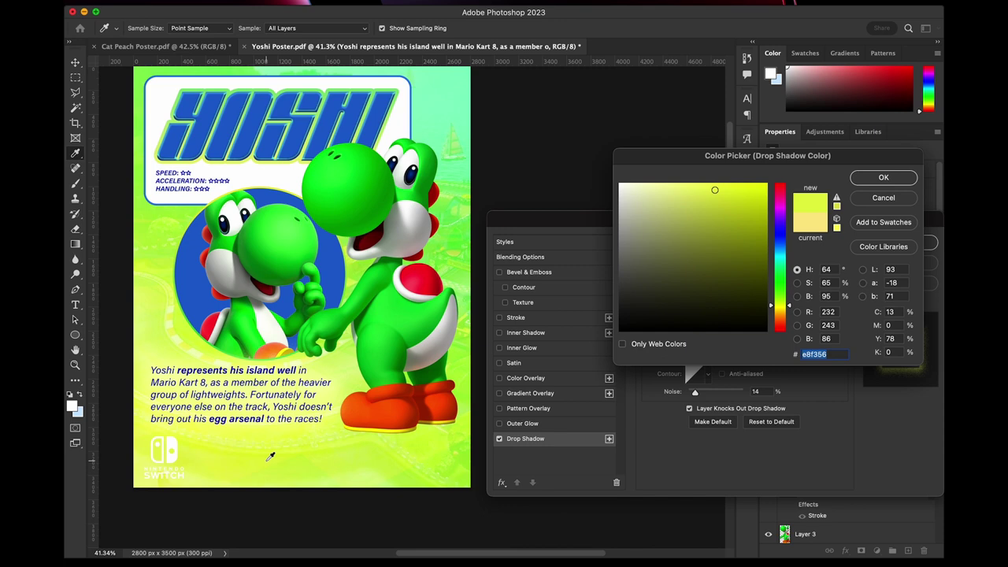
{"action": "left_click", "coordinate": [887, 179]}
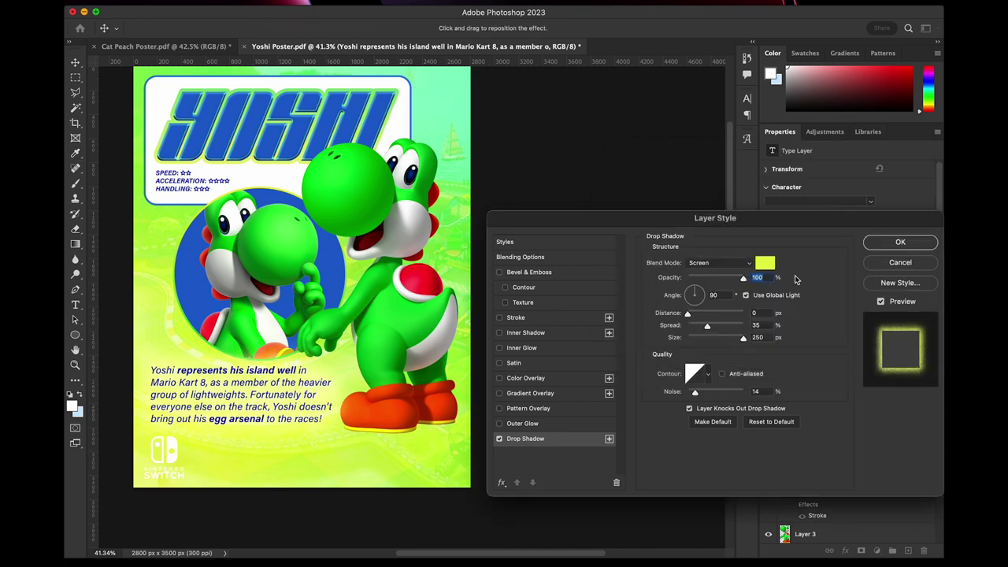
{"action": "left_click", "coordinate": [898, 243]}
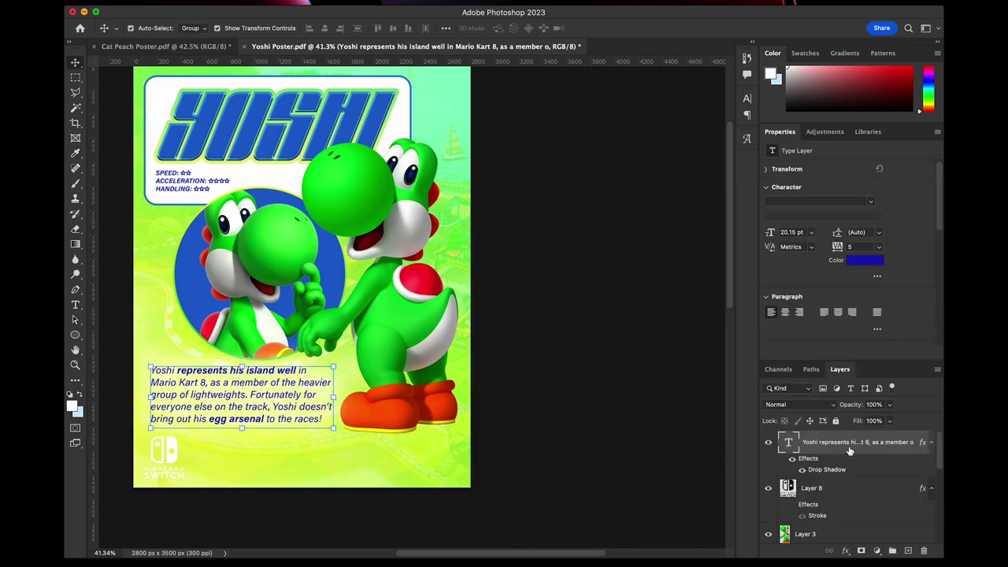
Switch the description's drop shadow to Multiply with a muted olive color #959c68, 100% opacity and a size of 76 px.
{"action": "left_click", "coordinate": [846, 550]}
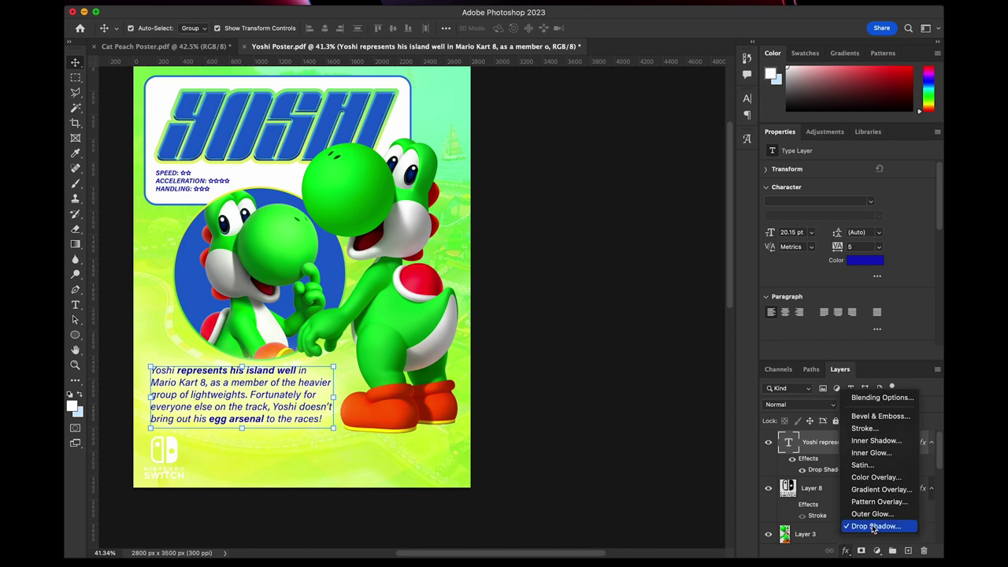
{"action": "left_click", "coordinate": [872, 526]}
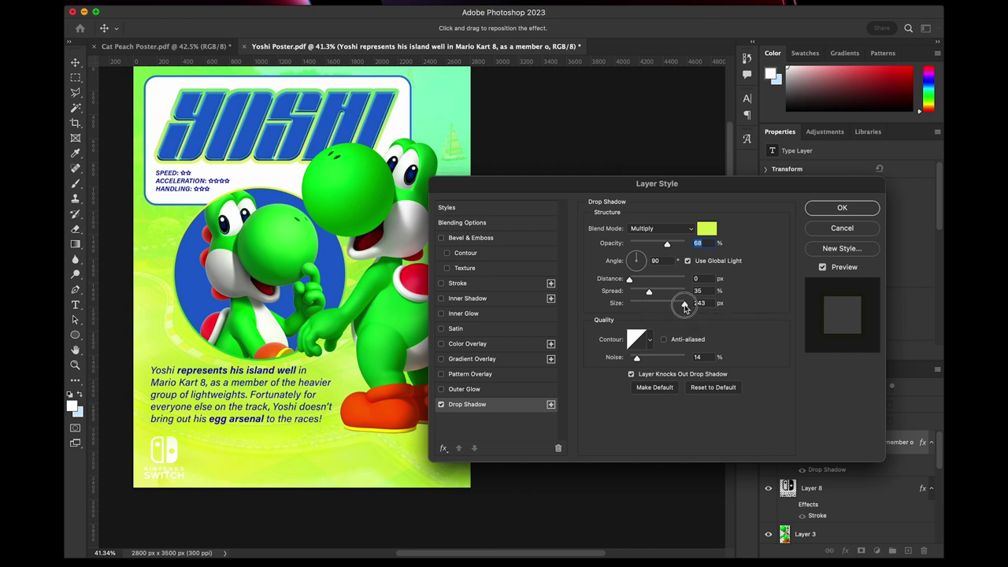
{"action": "left_click_drag", "start_coordinate": [683, 304], "coordinate": [650, 305]}
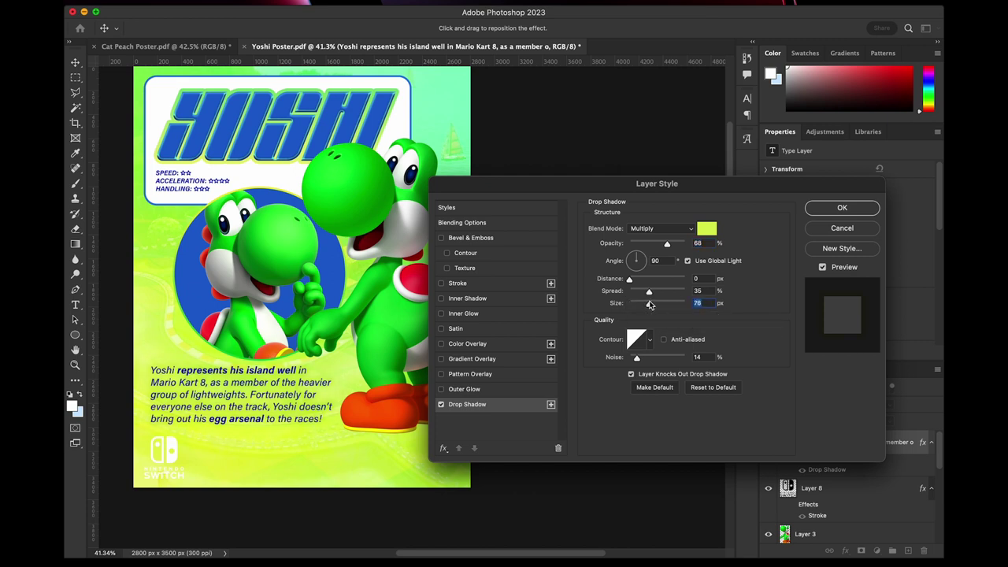
{"action": "left_click", "coordinate": [706, 228]}
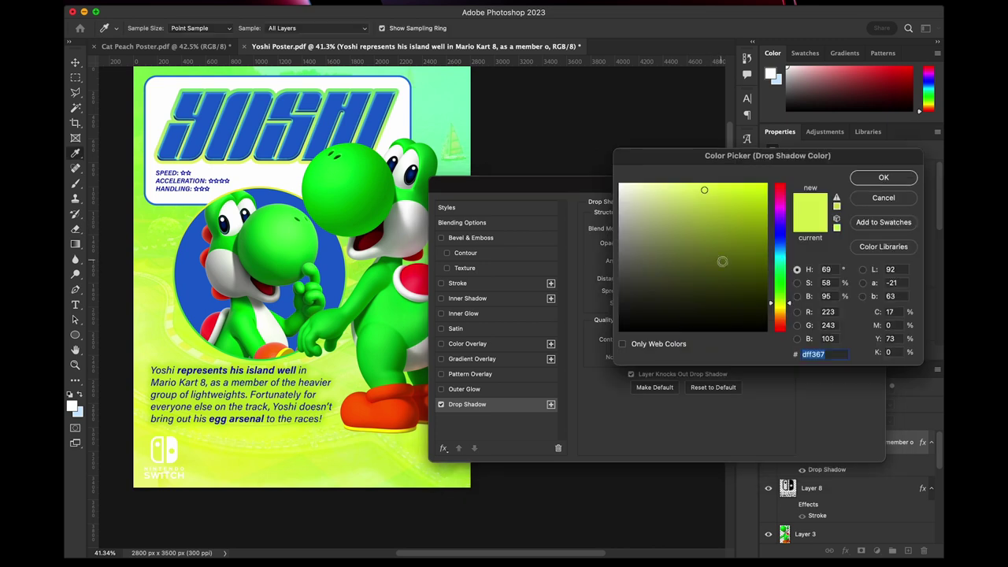
{"action": "mouse_move", "coordinate": [676, 213]}
{"action": "left_mouse_down"}
{"action": "mouse_move", "coordinate": [652, 196]}
{"action": "mouse_move", "coordinate": [666, 209]}
{"action": "mouse_move", "coordinate": [667, 240]}
{"action": "left_mouse_up"}
{"action": "left_click", "coordinate": [873, 178]}
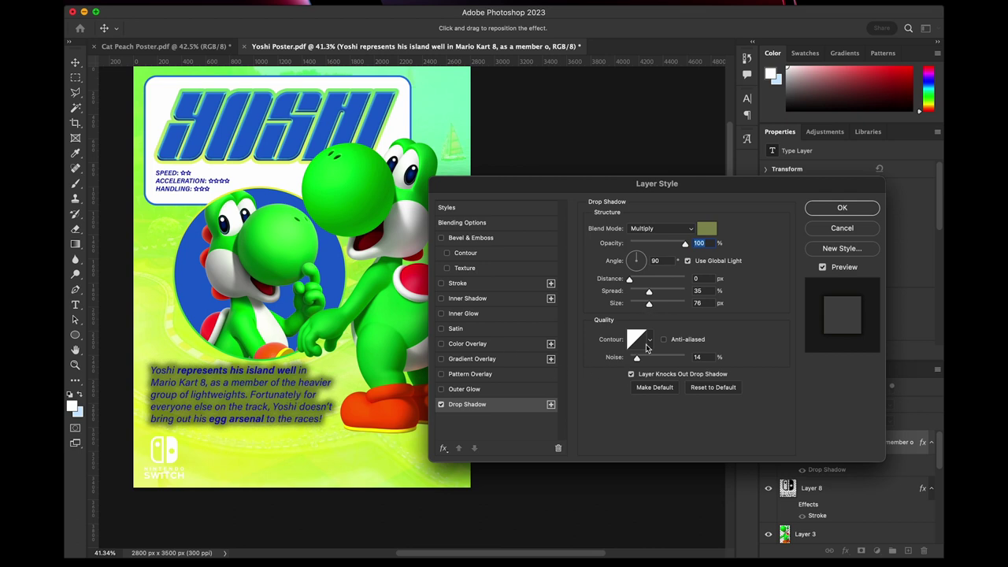
Change the description's drop shadow to bright green with 74% opacity, 41% spread and a size of 250 px.
{"action": "left_click_drag", "start_coordinate": [647, 305], "coordinate": [744, 305]}
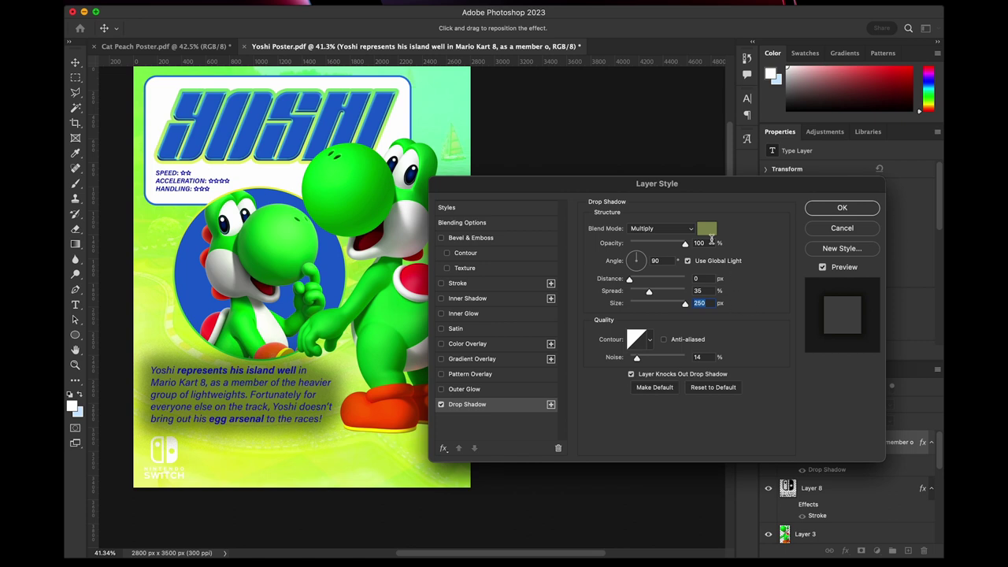
{"action": "key", "text": "super+z"}
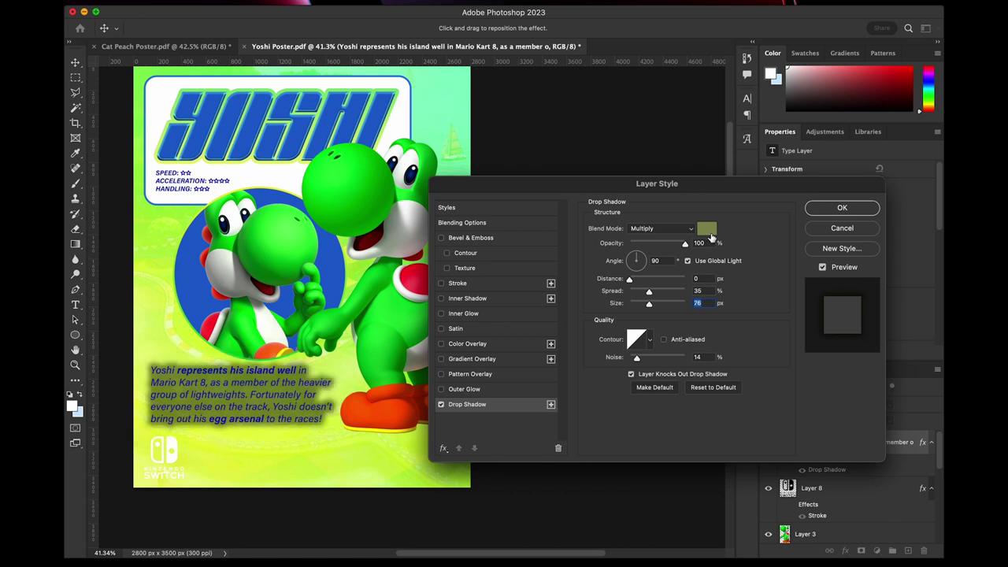
{"action": "left_click", "coordinate": [706, 229]}
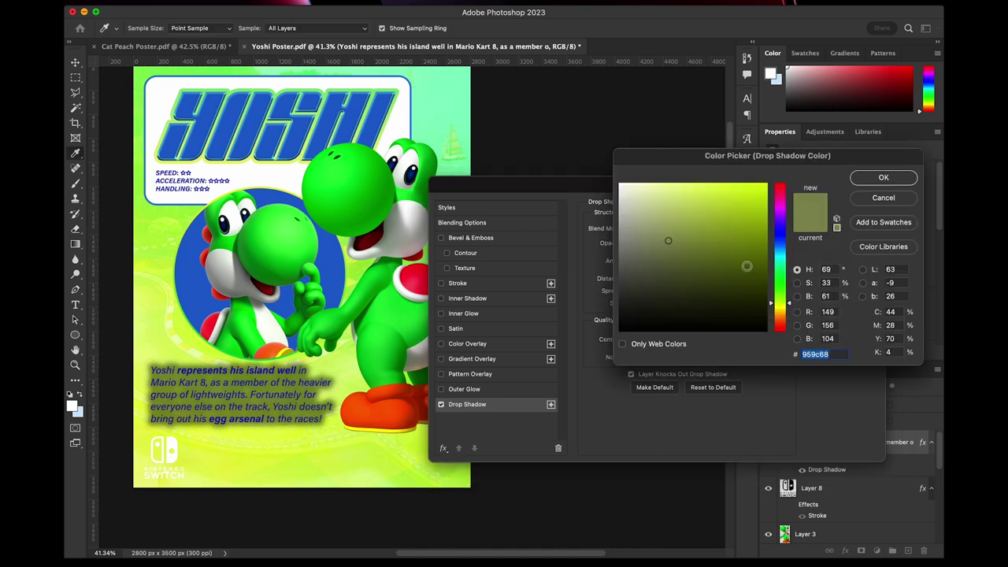
{"action": "left_click_drag", "start_coordinate": [788, 301], "coordinate": [783, 296]}
{"action": "left_click_drag", "start_coordinate": [738, 215], "coordinate": [725, 189]}
{"action": "key", "text": "Return"}
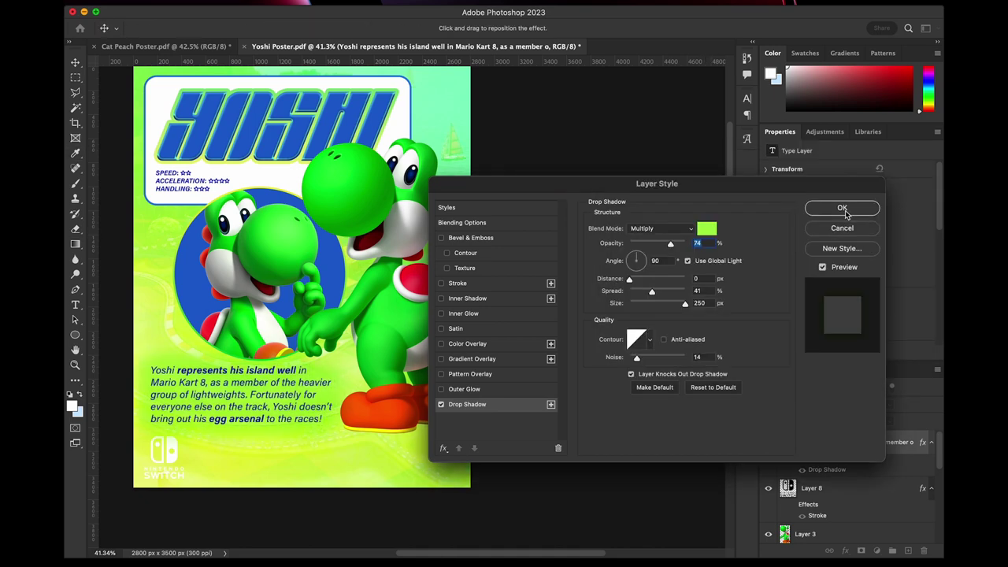
{"action": "left_click", "coordinate": [845, 209]}
Change the description paragraph's text color to a darker navy blue and save the Yoshi poster.
{"action": "left_click", "coordinate": [859, 261]}
{"action": "left_click", "coordinate": [768, 237]}
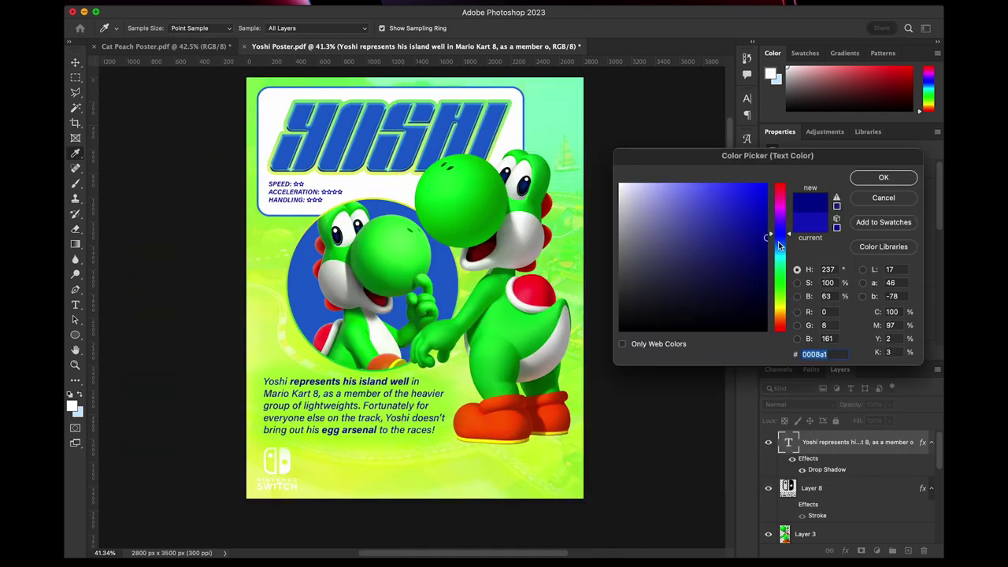
{"action": "mouse_move", "coordinate": [766, 250]}
{"action": "left_mouse_down"}
{"action": "mouse_move", "coordinate": [758, 257]}
{"action": "mouse_move", "coordinate": [763, 241]}
{"action": "mouse_move", "coordinate": [775, 253]}
{"action": "left_mouse_up"}
{"action": "left_click", "coordinate": [883, 177]}
{"action": "key", "text": "v"}
{"action": "key", "text": "cmd+s"}
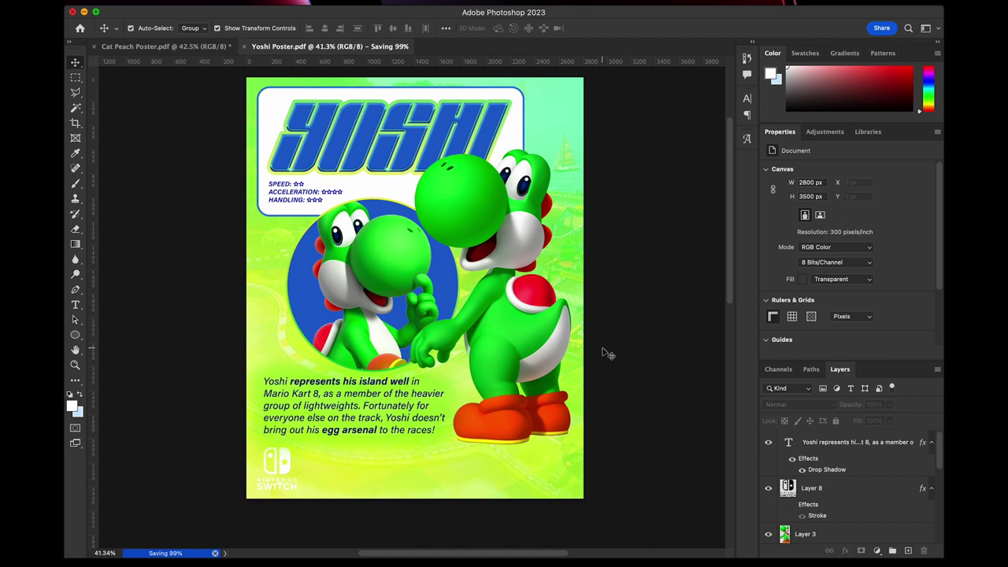
Copy the yellow star from the Cat Peach poster into the Yoshi poster and place it in the upper-right corner beside the title card.
{"action": "left_click", "coordinate": [150, 49]}
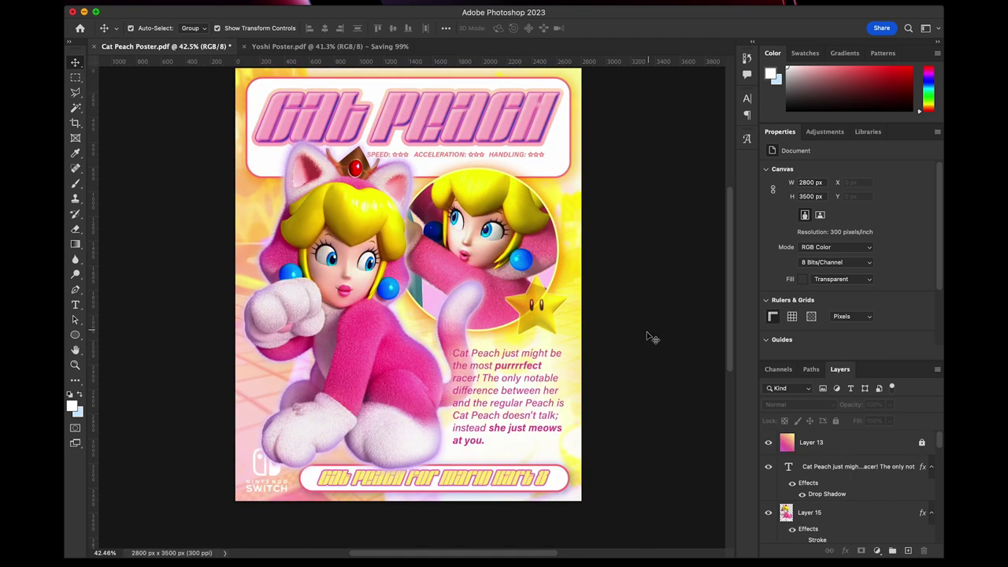
{"action": "left_click", "coordinate": [549, 315]}
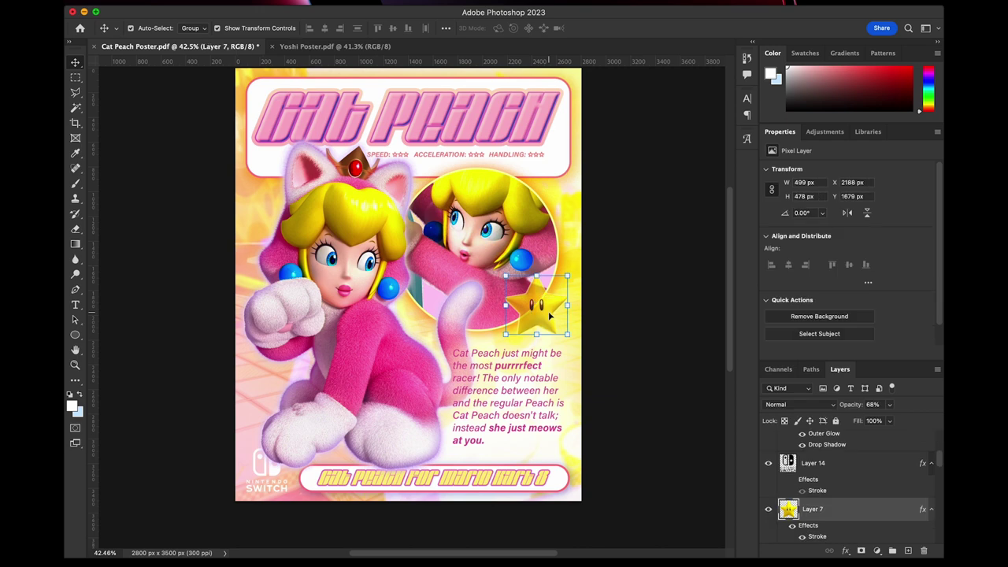
{"action": "left_click_drag", "start_coordinate": [520, 309], "coordinate": [572, 173]}
{"action": "left_click", "coordinate": [615, 192]}
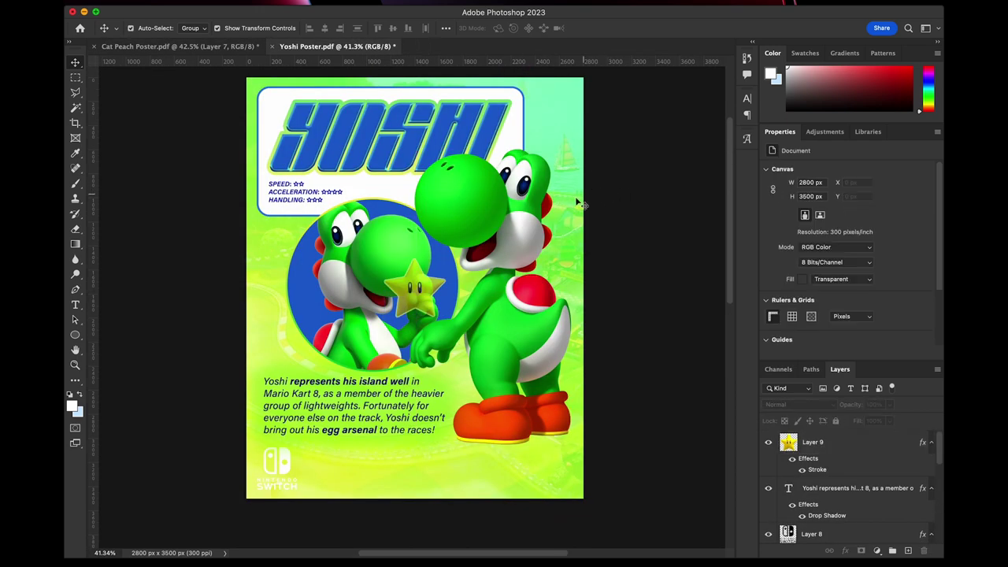
{"action": "left_click", "coordinate": [424, 291]}
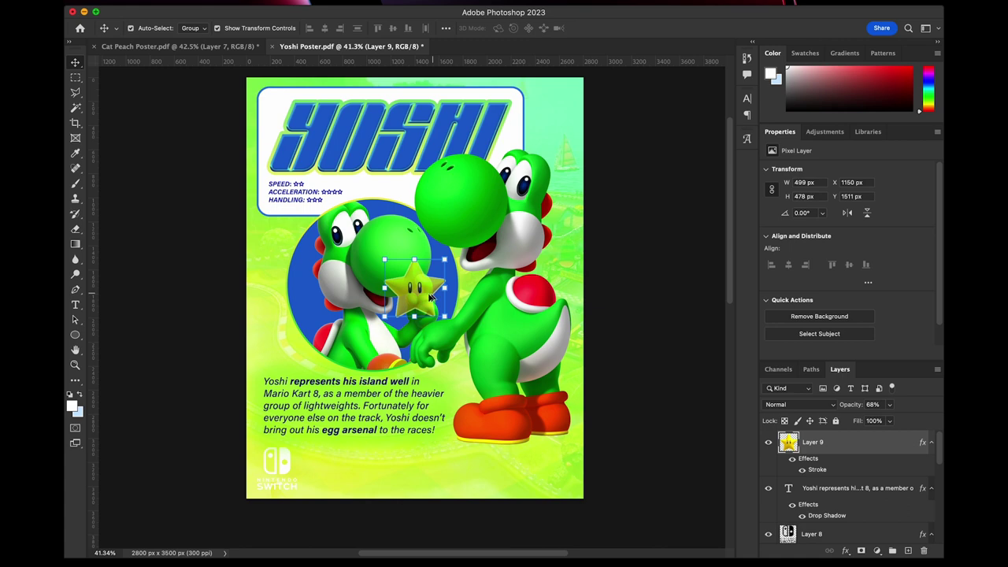
{"action": "left_click_drag", "start_coordinate": [430, 296], "coordinate": [554, 135]}
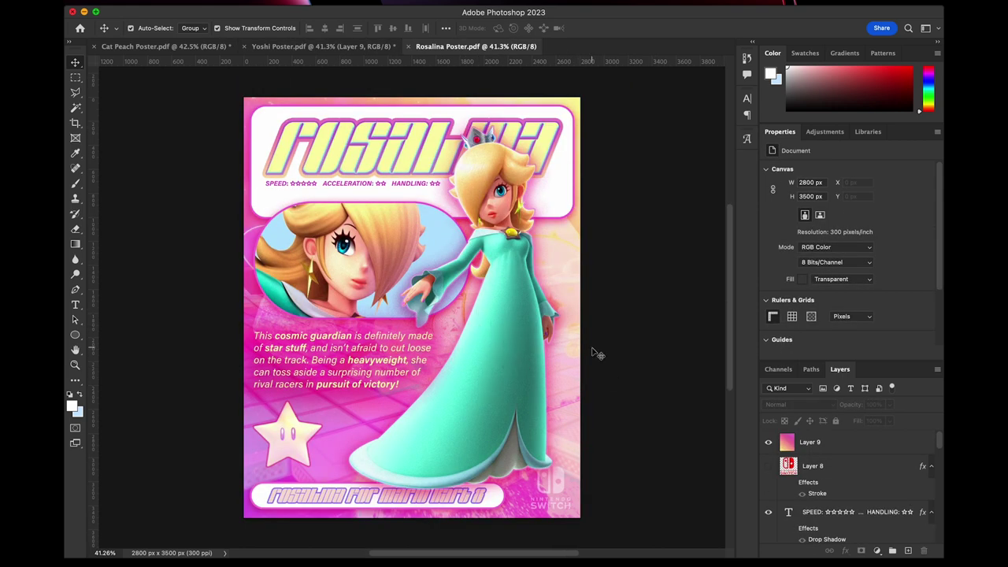
Toggle the visibility of the star on Layer 7 in the Rosalina poster for comparison and return to the Yoshi poster.
{"action": "scroll", "coordinate": [867, 467], "scroll_direction": "down", "scroll_amount": 3}
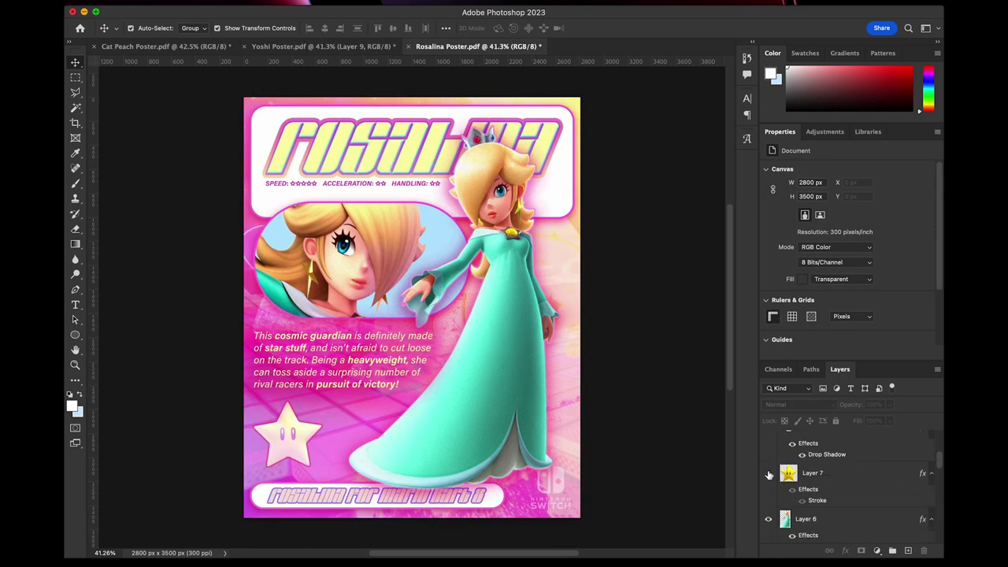
{"action": "left_click", "coordinate": [768, 473]}
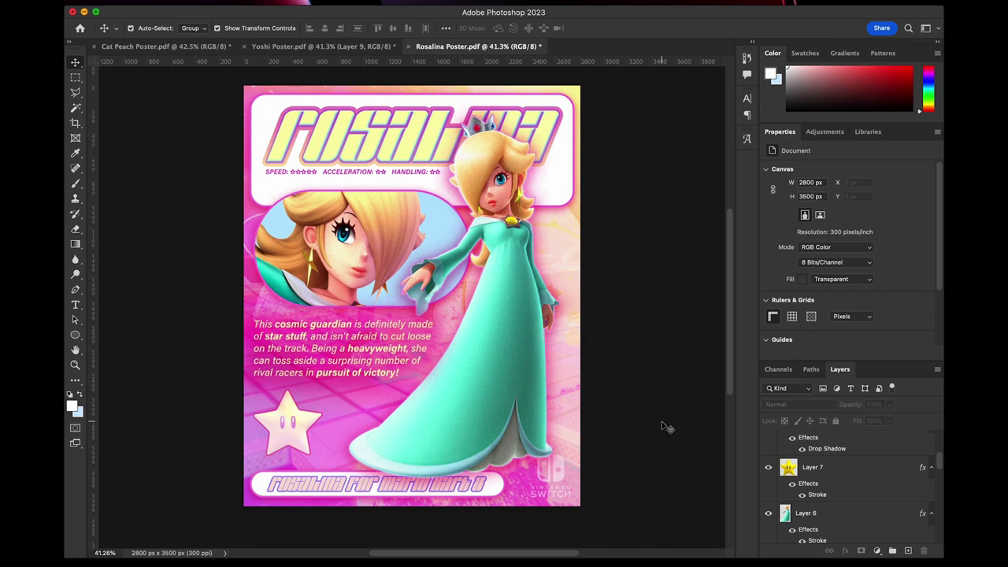
{"action": "key", "text": "ctrl+shift+Tab"}
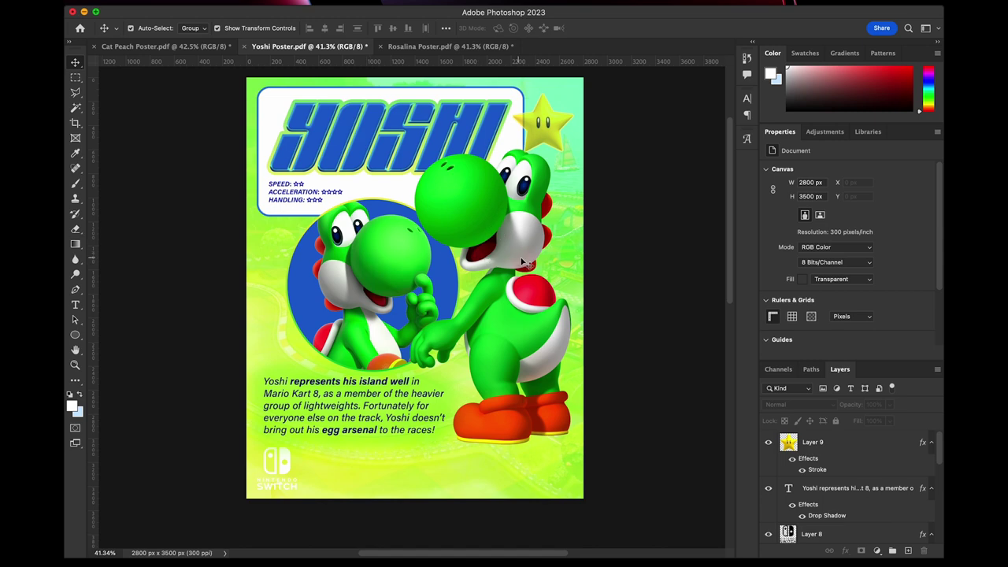
Move the yellow star at its original size from the poster's upper-right corner to the lower-left edge of the circular headshot.
{"action": "left_click", "coordinate": [568, 124]}
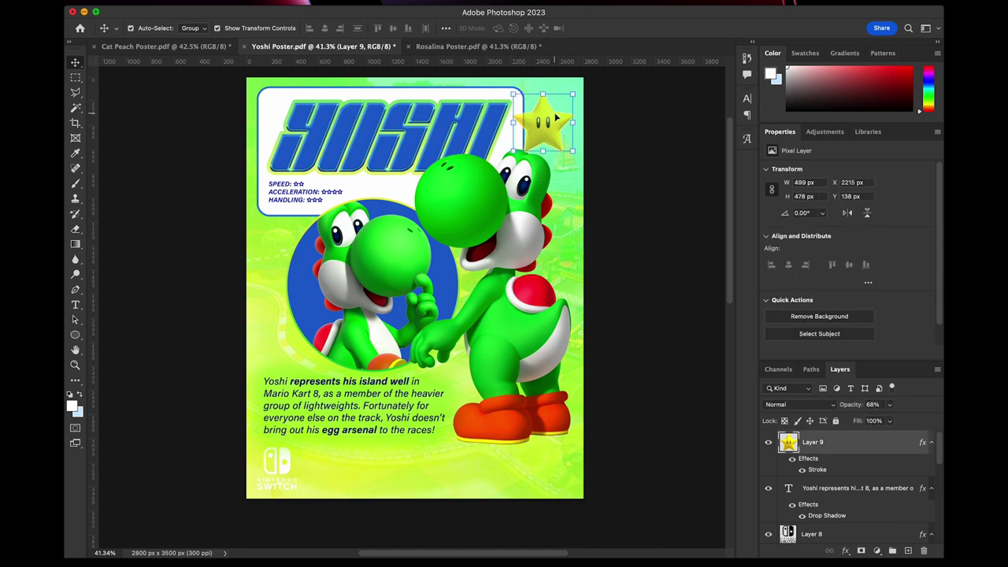
{"action": "left_click", "coordinate": [619, 179]}
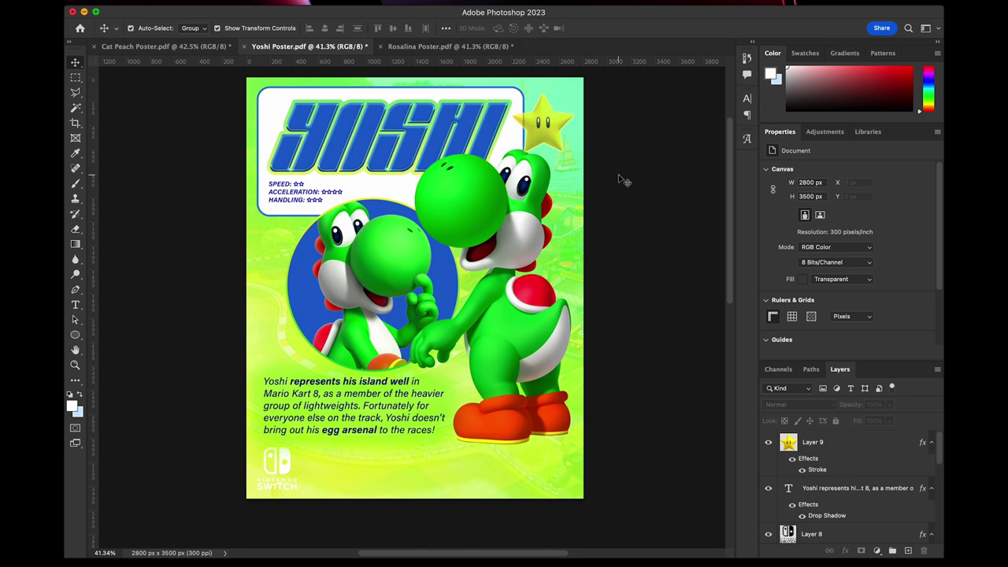
{"action": "key", "text": "super+z"}
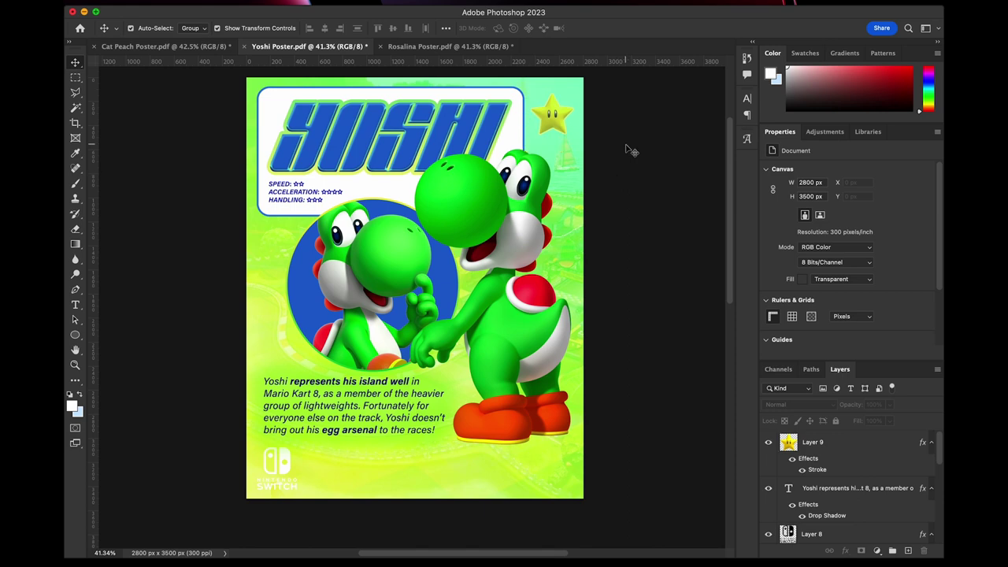
{"action": "left_click_drag", "start_coordinate": [551, 114], "coordinate": [288, 327]}
{"action": "left_click", "coordinate": [596, 224]}
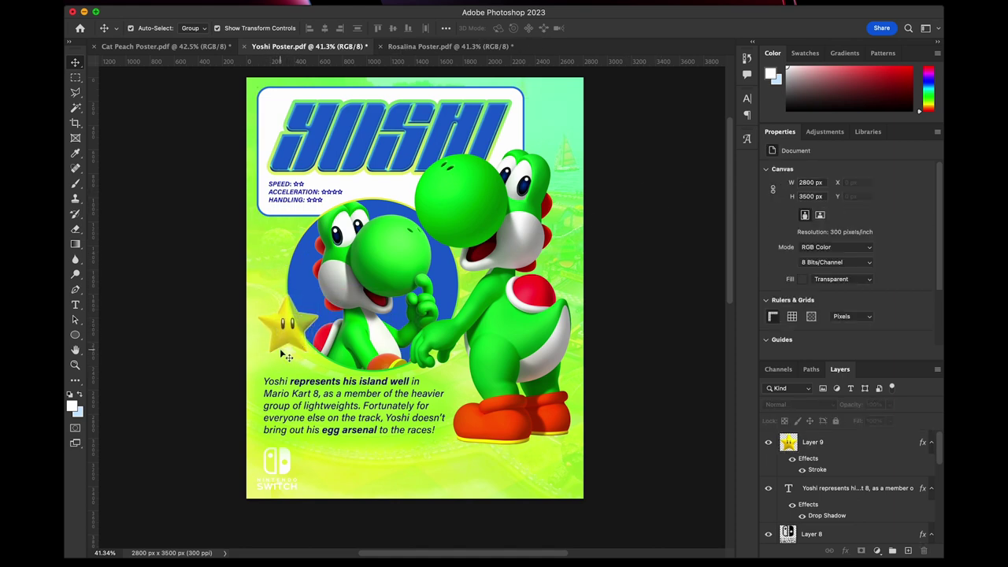
Try moving the circular headshot left so it overlaps the yellow star more.
{"action": "left_click", "coordinate": [394, 291]}
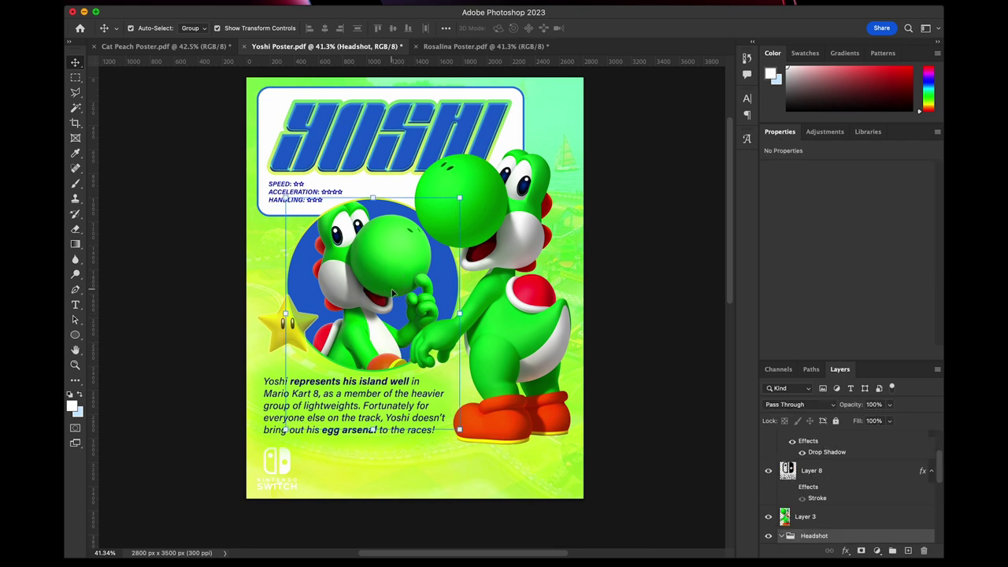
{"action": "left_click_drag", "start_coordinate": [415, 289], "coordinate": [393, 290]}
{"action": "left_click", "coordinate": [596, 286]}
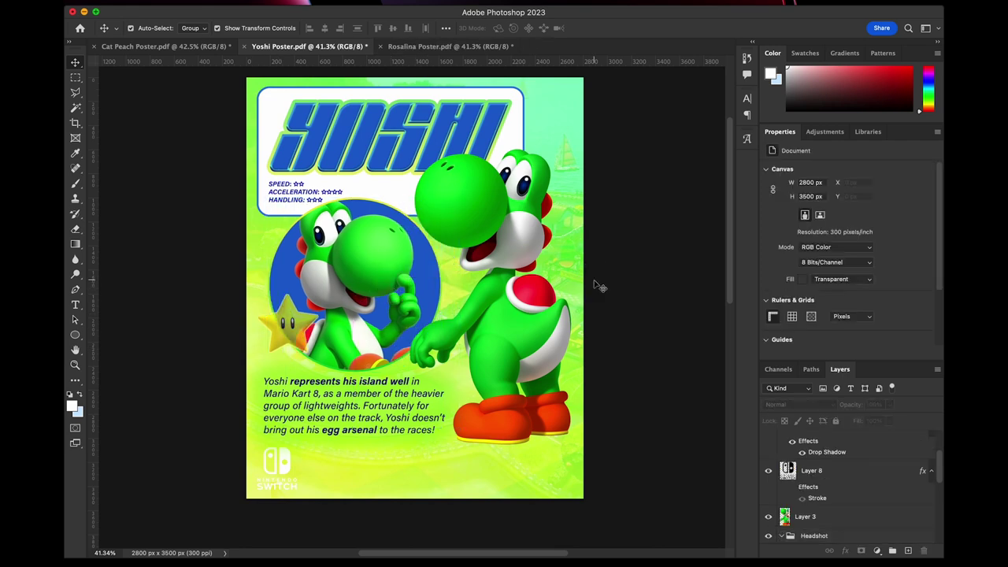
{"action": "key", "text": "super+z"}
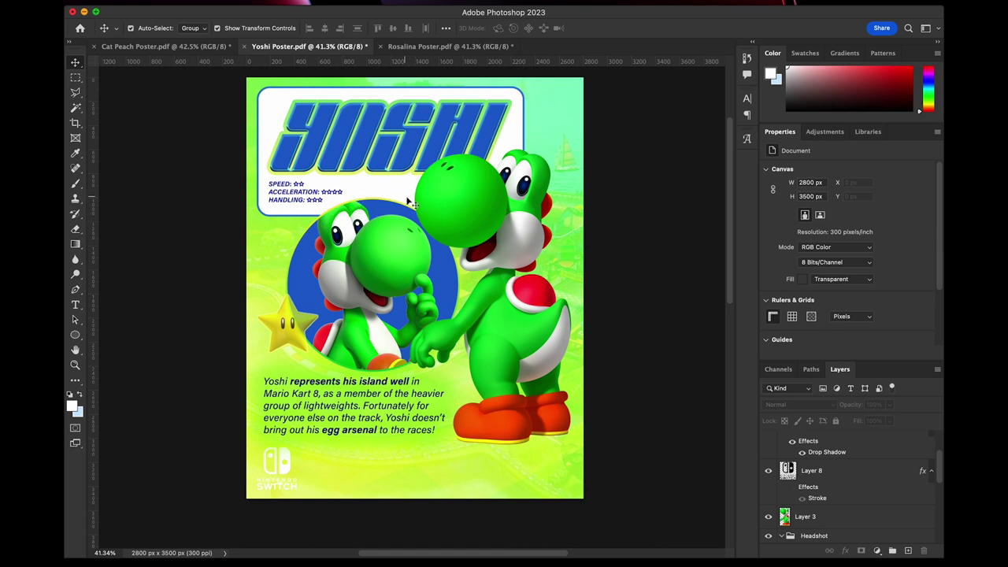
Widen the white title card to about 2592 px so it reaches the poster's right margin.
{"action": "left_click", "coordinate": [293, 201]}
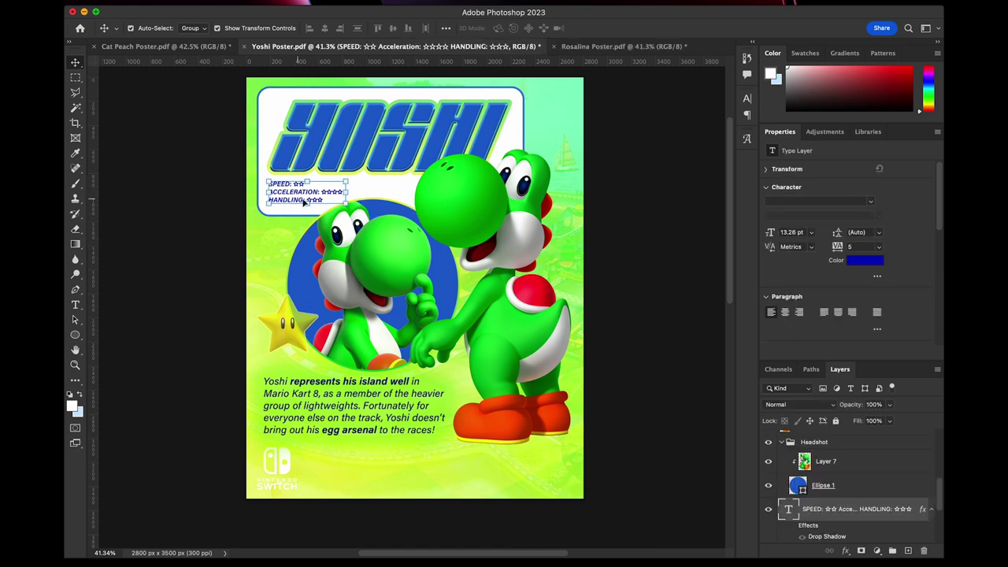
{"action": "left_click", "coordinate": [203, 203]}
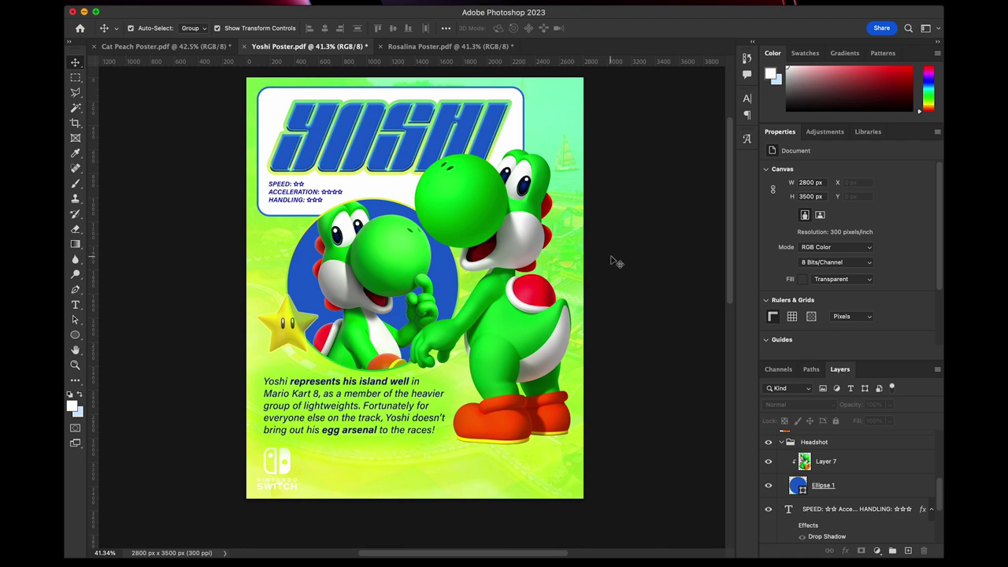
{"action": "left_click", "coordinate": [519, 128]}
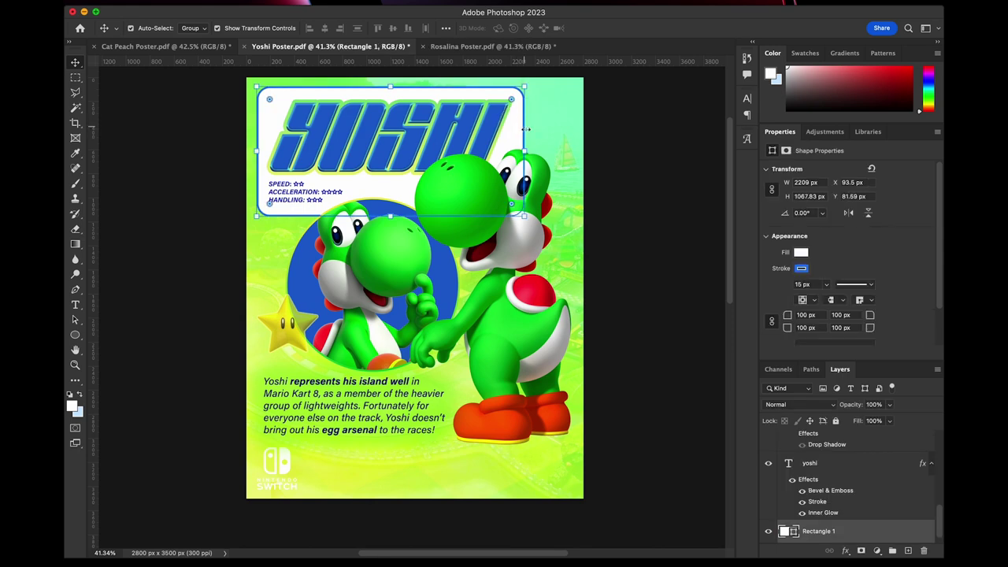
{"action": "left_click_drag", "start_coordinate": [523, 151], "coordinate": [571, 151]}
{"action": "left_click", "coordinate": [653, 28]}
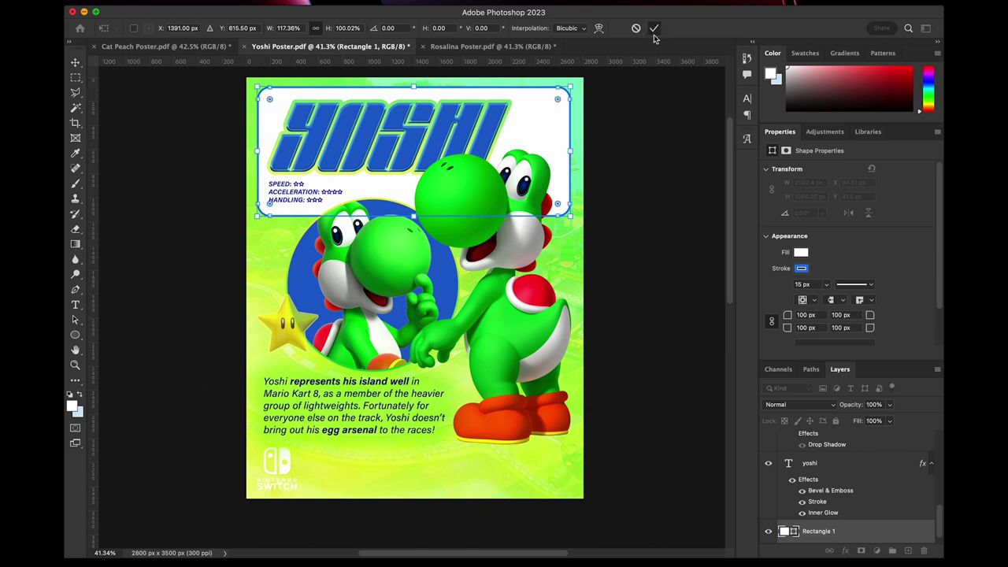
Enlarge the YOSHI title proportionally to fill the width of the white title card.
{"action": "left_click", "coordinate": [468, 145]}
{"action": "left_click_drag", "start_coordinate": [513, 172], "coordinate": [553, 189]}
{"action": "left_click", "coordinate": [606, 176]}
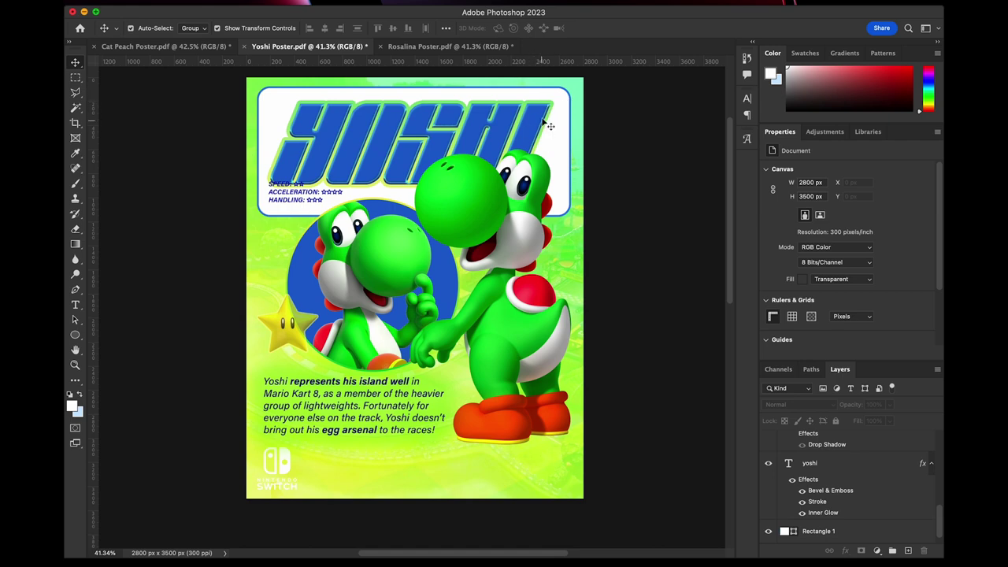
Shift the stats text and headshot below the enlarged title and adjust the title card's lower edge to enclose the stats.
{"action": "mouse_move", "coordinate": [279, 197]}
{"action": "left_mouse_down"}
{"action": "mouse_move", "coordinate": [279, 209]}
{"action": "mouse_move", "coordinate": [270, 200]}
{"action": "left_mouse_up"}
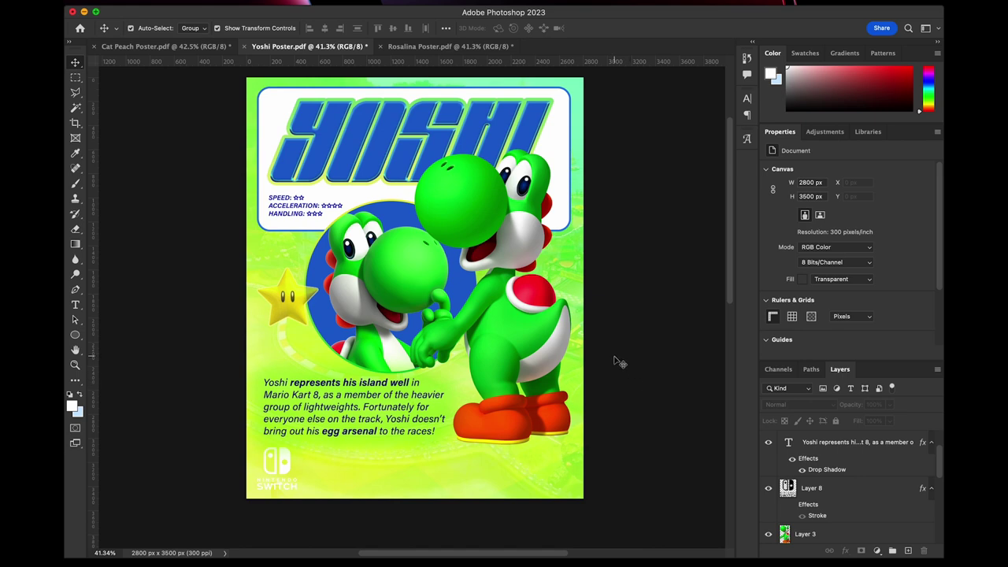
{"action": "left_click", "coordinate": [298, 229]}
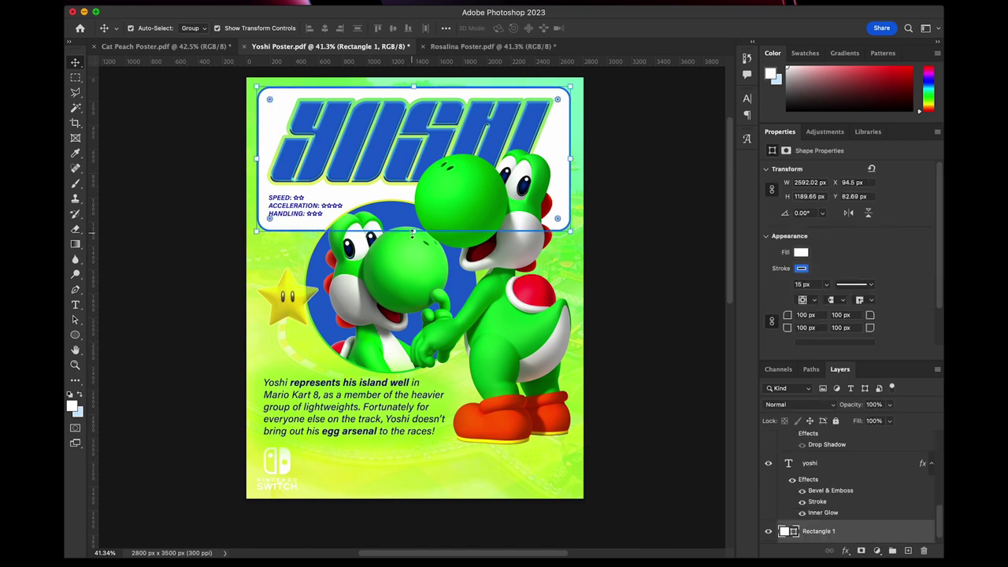
{"action": "left_click_drag", "start_coordinate": [411, 233], "coordinate": [411, 227]}
{"action": "left_click", "coordinate": [621, 249]}
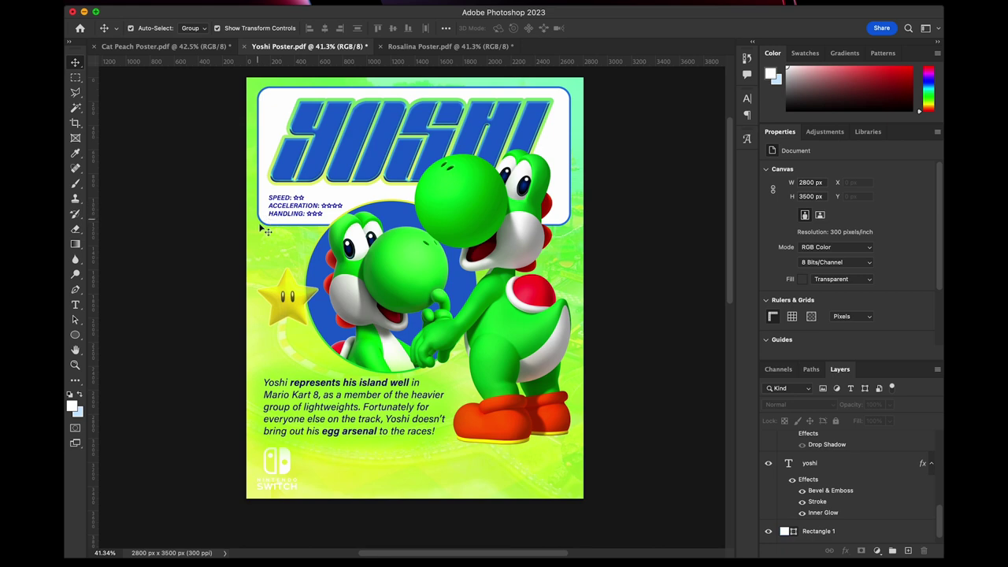
{"action": "left_click", "coordinate": [298, 220]}
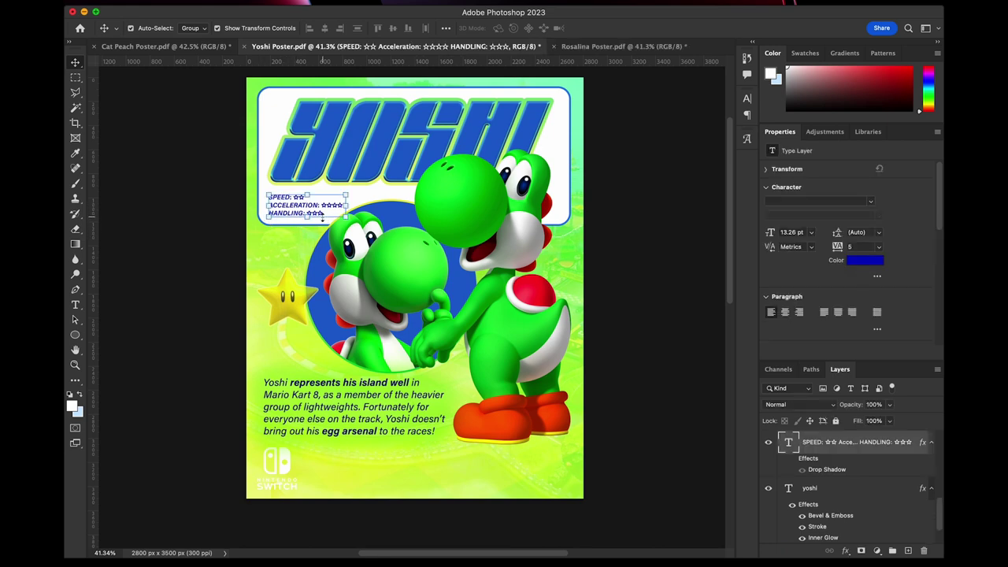
{"action": "left_click", "coordinate": [603, 196]}
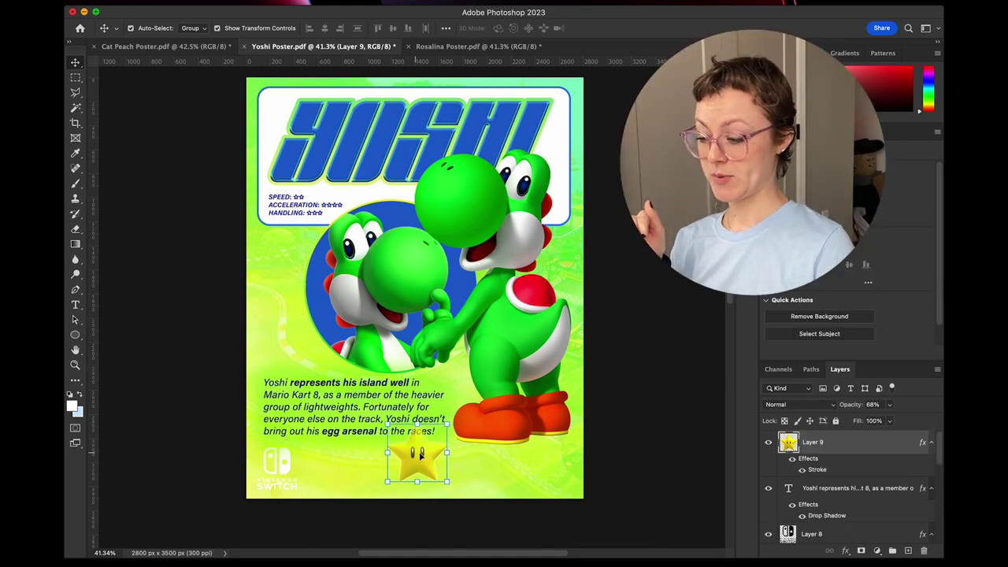
Paste a fresh copy of the yellow star beside the headshot and delete the old star layer.
{"action": "left_click_drag", "start_coordinate": [420, 454], "coordinate": [288, 311]}
{"action": "key", "text": "super+c"}
{"action": "key", "text": "super+v"}
{"action": "scroll", "coordinate": [288, 319], "scroll_direction": "down", "scroll_amount": 1}
{"action": "scroll", "coordinate": [197, 310], "scroll_direction": "up", "scroll_amount": 3}
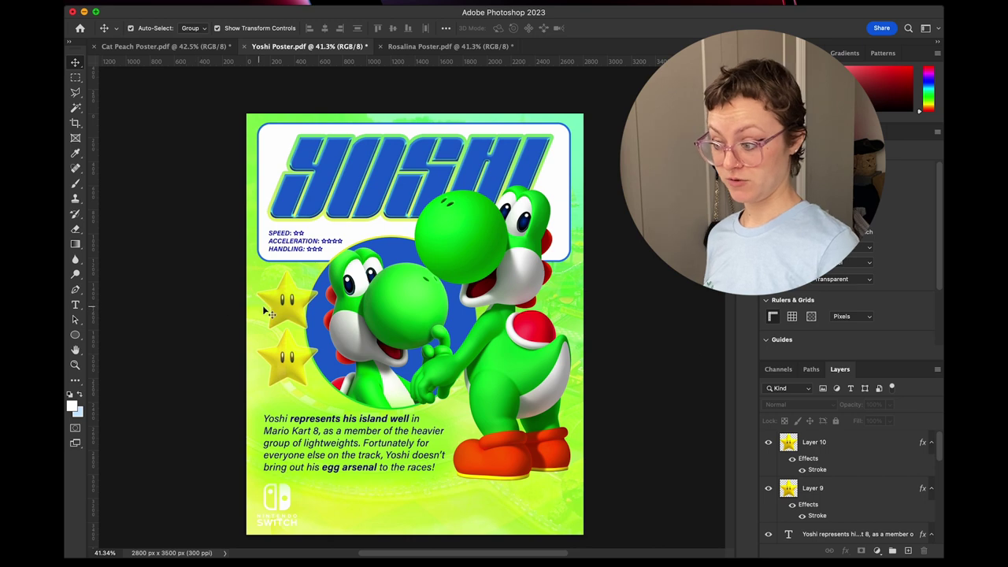
{"action": "key", "text": "BackSpace"}
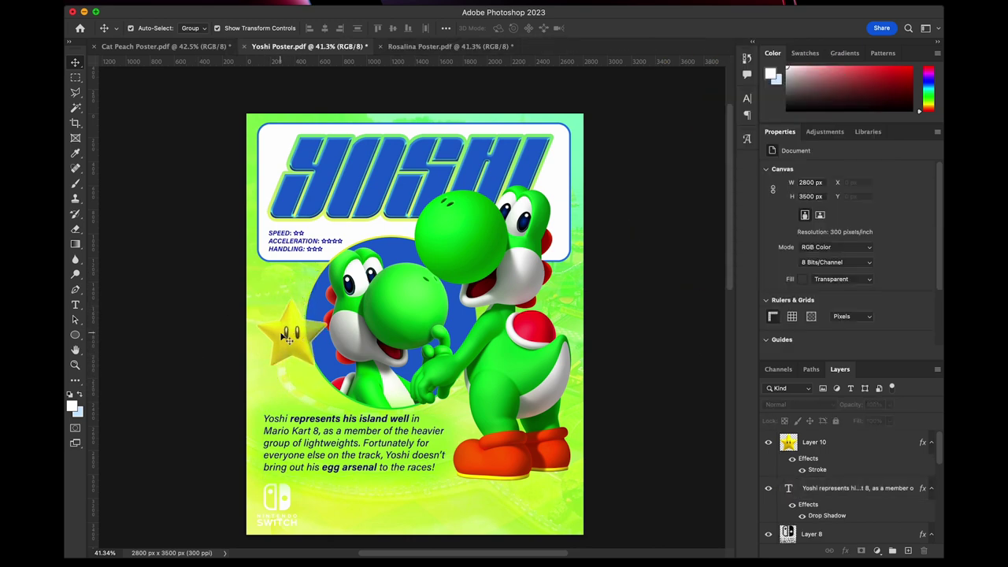
Position the star on the left edge of the circular headshot and check how it overlaps the circle.
{"action": "left_click_drag", "start_coordinate": [298, 326], "coordinate": [322, 309]}
{"action": "left_click", "coordinate": [222, 328]}
{"action": "left_click", "coordinate": [292, 326]}
{"action": "left_click", "coordinate": [163, 288]}
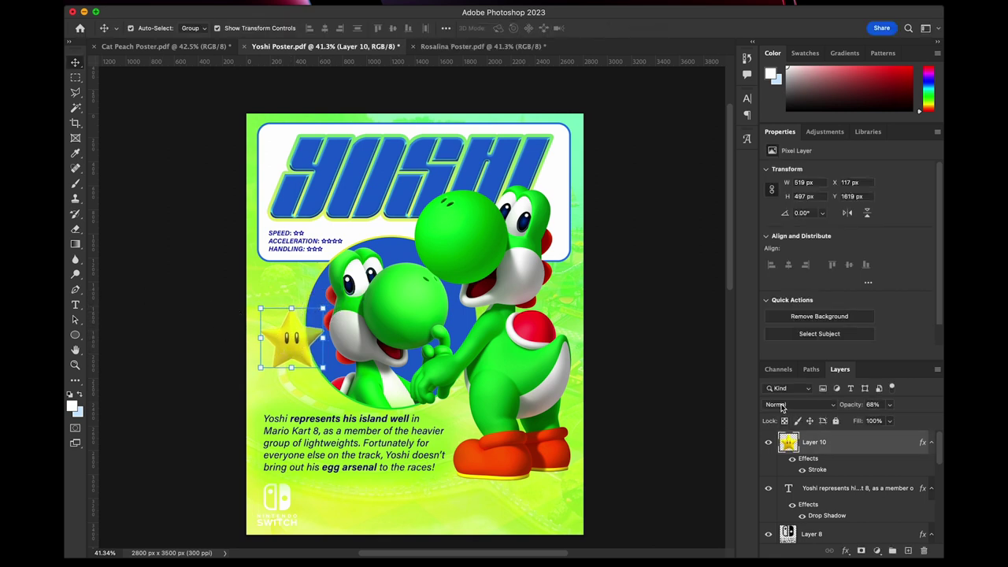
{"action": "left_click", "coordinate": [633, 382]}
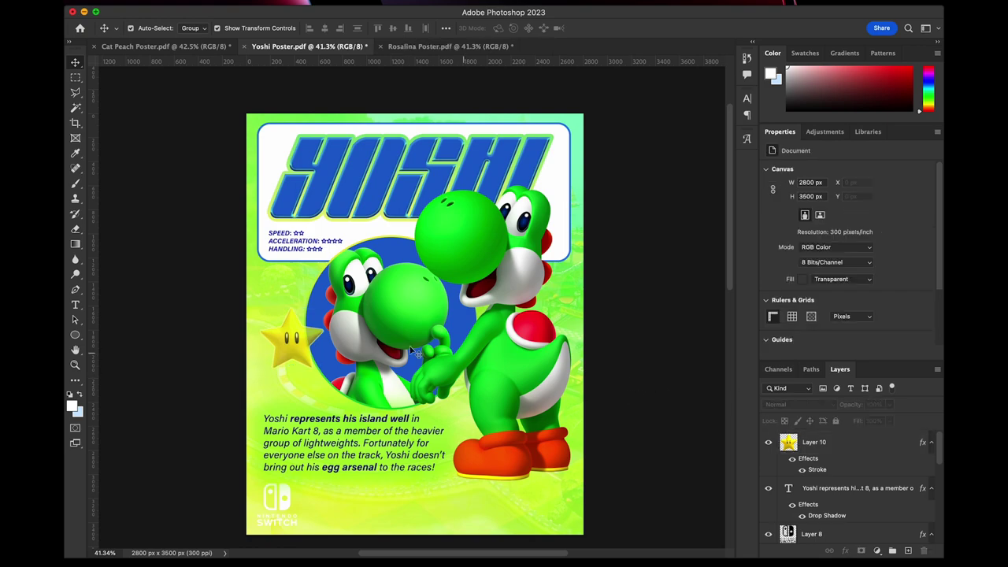
{"action": "scroll", "coordinate": [415, 352], "scroll_direction": "up", "scroll_amount": 5}
{"action": "scroll", "coordinate": [281, 330], "scroll_direction": "left", "scroll_amount": 5}
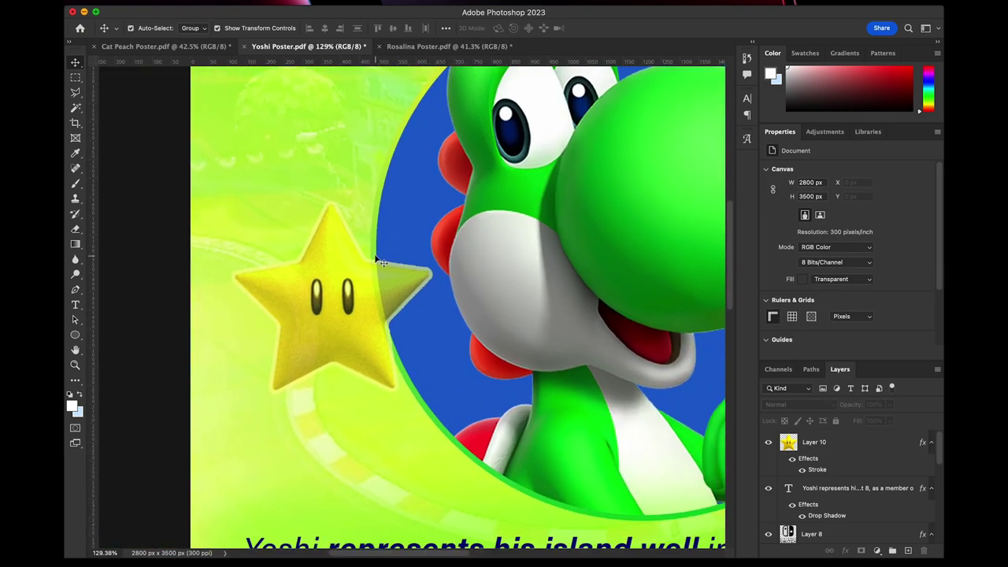
{"action": "scroll", "coordinate": [399, 335], "scroll_direction": "down", "scroll_amount": 6}
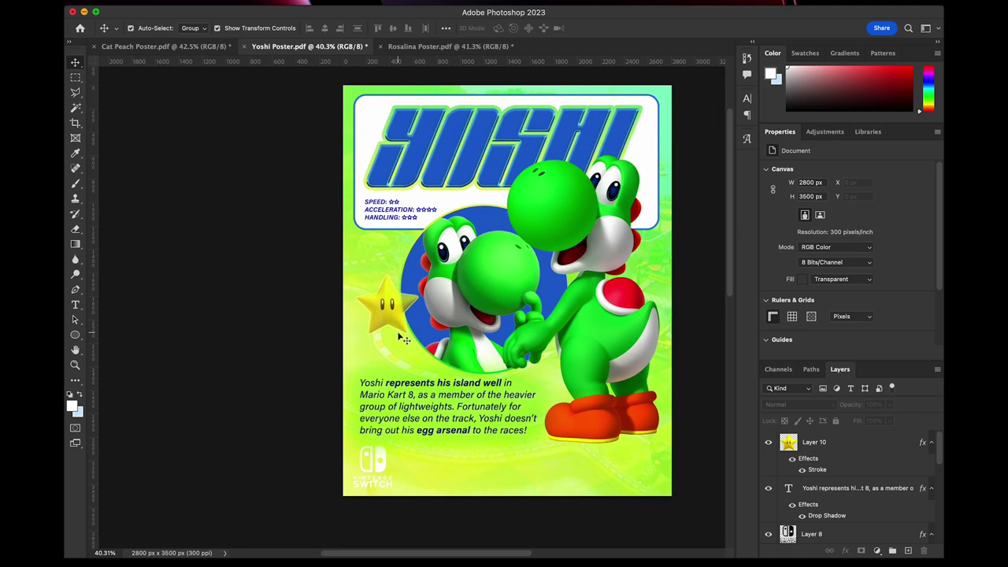
{"action": "scroll", "coordinate": [403, 339], "scroll_direction": "right", "scroll_amount": 3}
Try setting the star layer's opacity to 80%.
{"action": "left_click", "coordinate": [801, 445]}
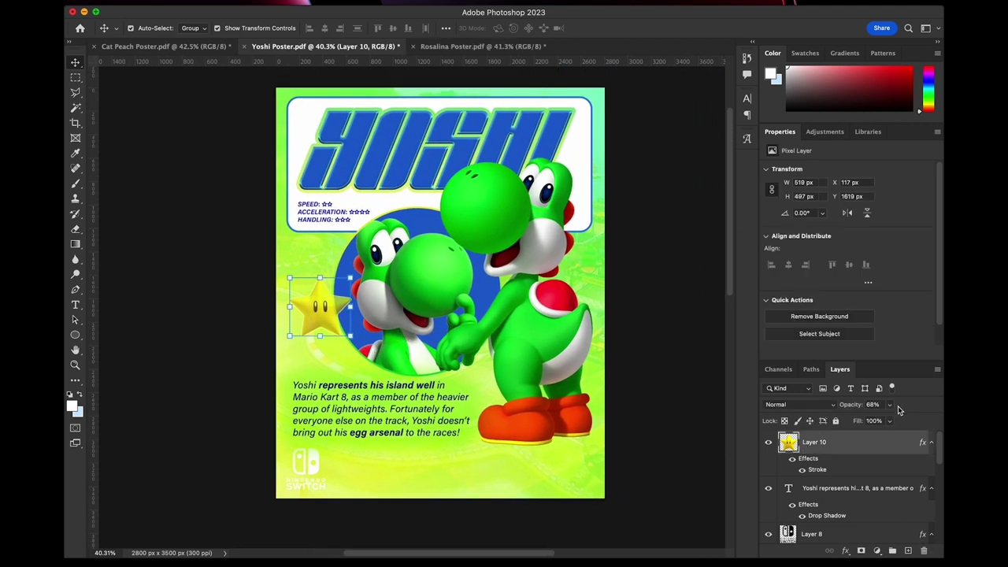
{"action": "left_click", "coordinate": [633, 374]}
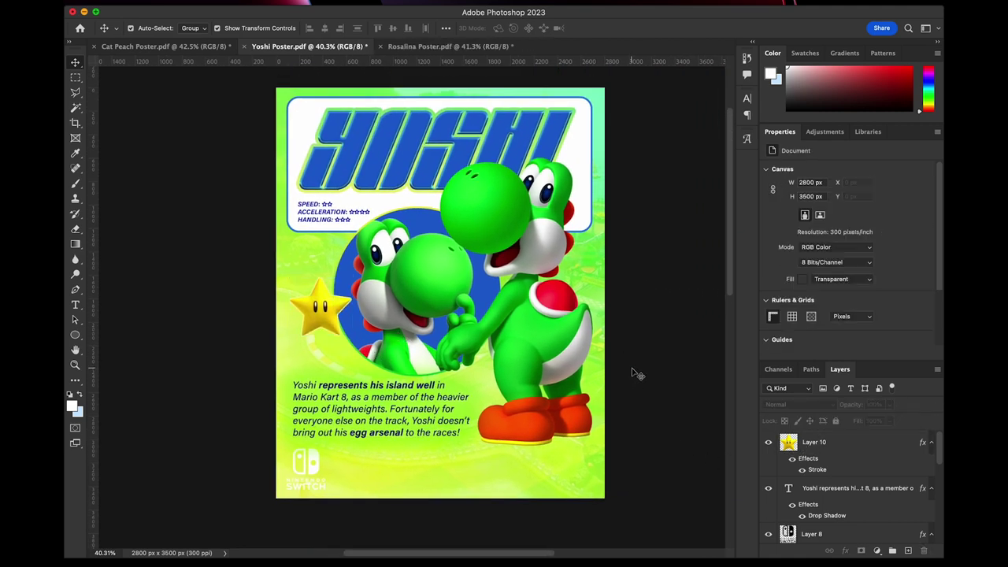
{"action": "left_click", "coordinate": [819, 443]}
{"action": "left_click", "coordinate": [874, 403]}
{"action": "type", "text": "80"}
{"action": "key", "text": "Return"}
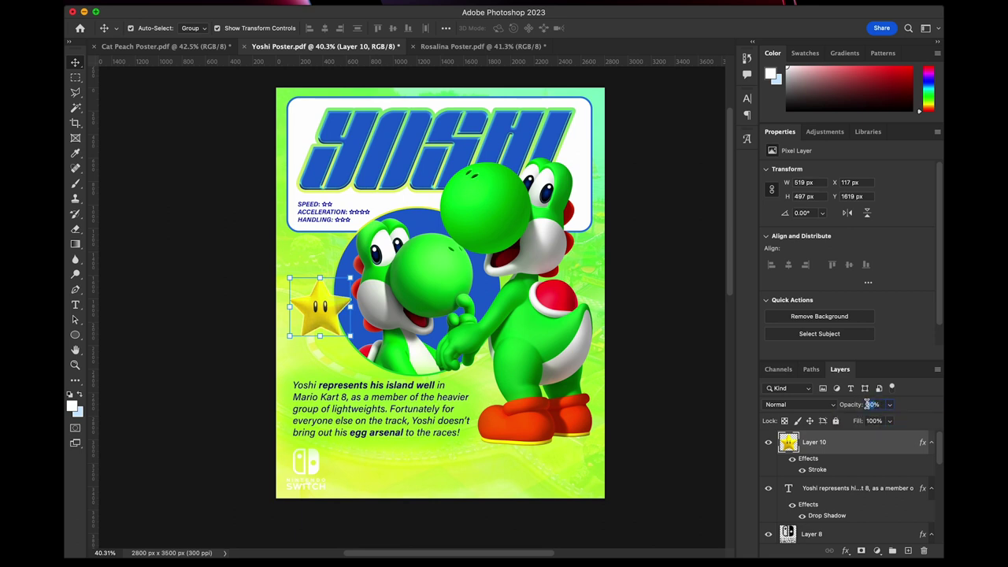
{"action": "key", "text": "super+z"}
{"action": "left_click", "coordinate": [679, 326]}
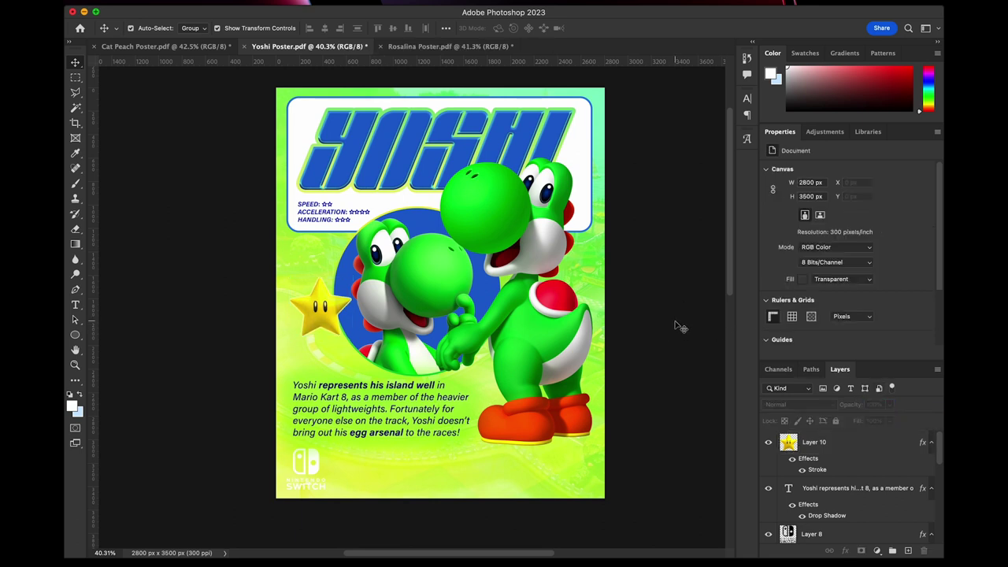
Change the star's stroke to green 46eb4b sampled from Yoshi's nose, with a size of 10 px and 78% opacity.
{"action": "double_click", "coordinate": [818, 470]}
{"action": "left_click_drag", "start_coordinate": [584, 184], "coordinate": [645, 191]}
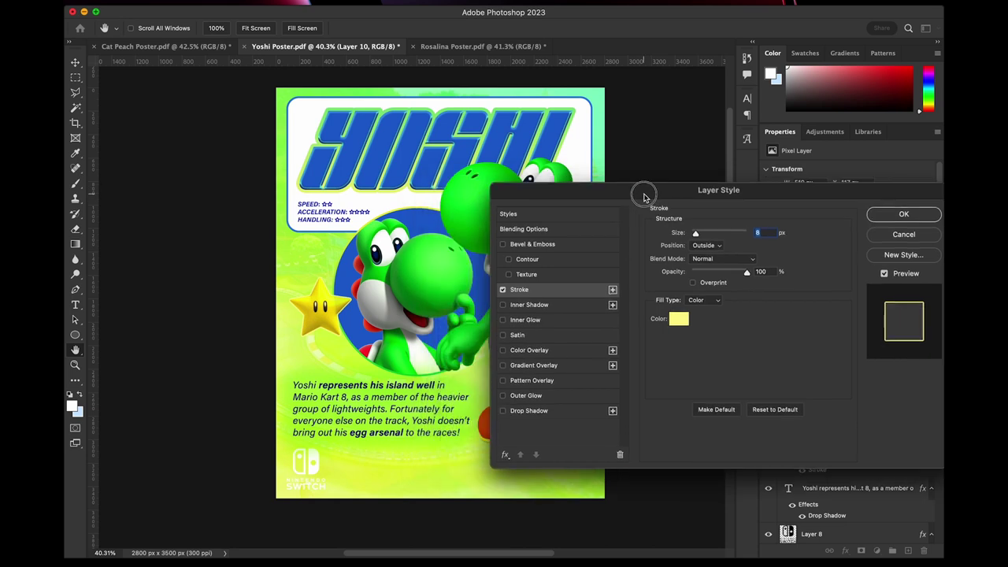
{"action": "left_click", "coordinate": [677, 318]}
{"action": "left_click", "coordinate": [436, 278]}
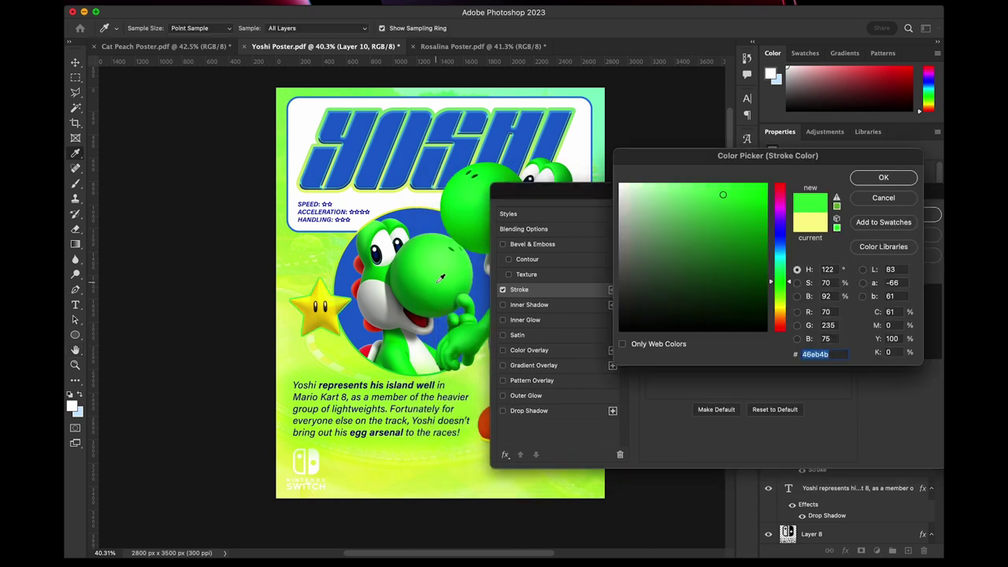
{"action": "left_click", "coordinate": [883, 186]}
{"action": "left_click_drag", "start_coordinate": [698, 237], "coordinate": [696, 236]}
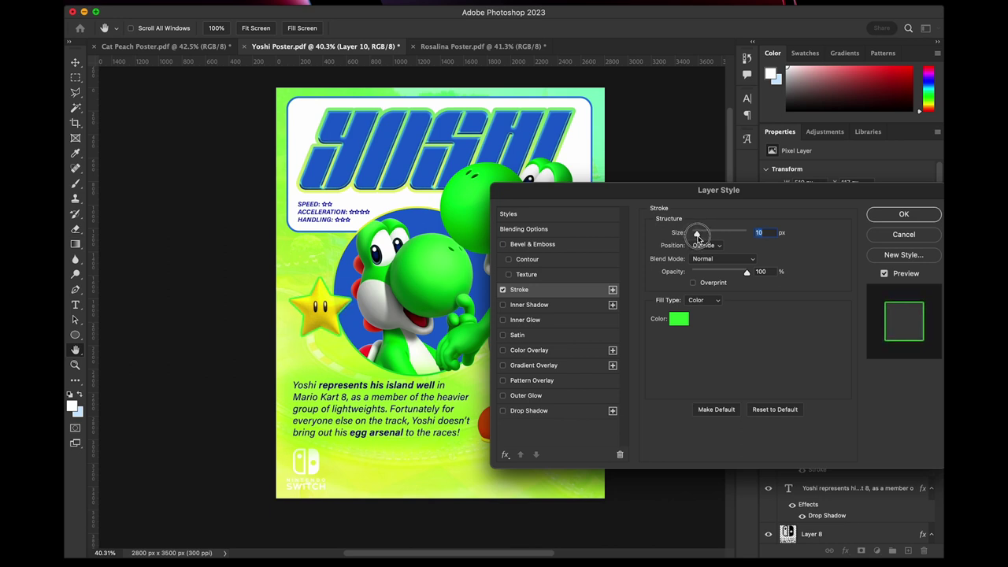
{"action": "left_click_drag", "start_coordinate": [746, 271], "coordinate": [735, 273]}
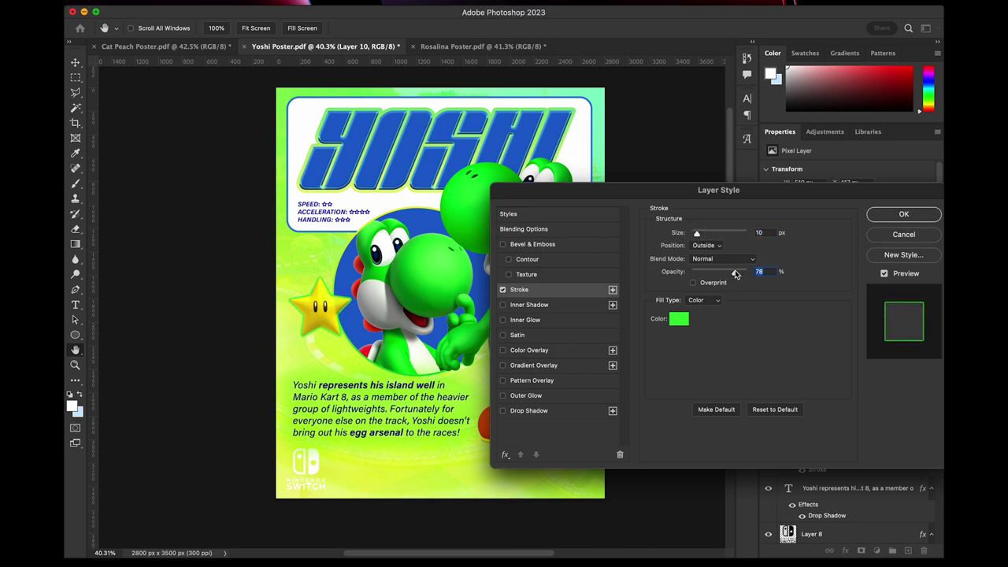
{"action": "left_click", "coordinate": [878, 214]}
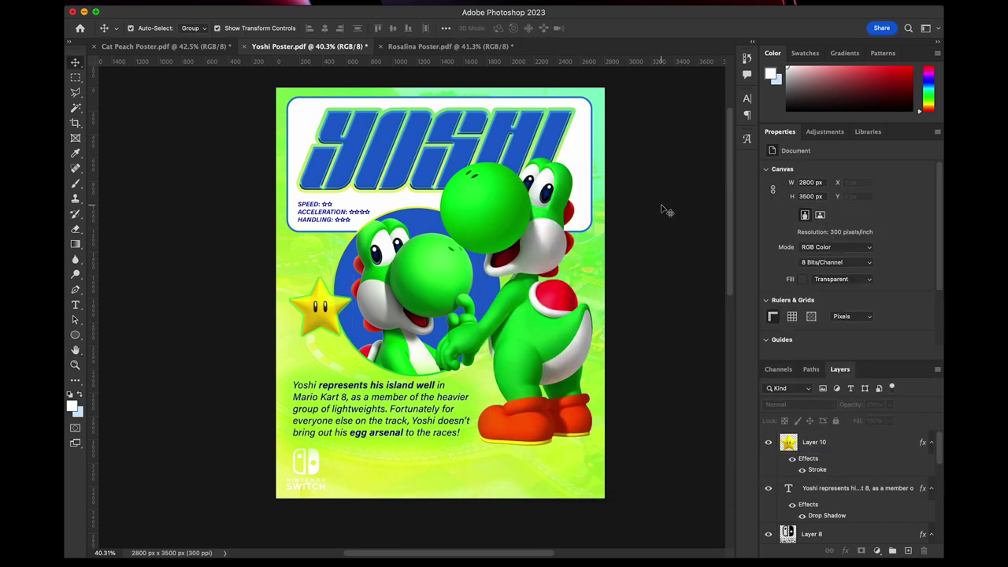
Copy the Bottom Text banner group from the Cat Peach poster into the Yoshi poster.
{"action": "scroll", "coordinate": [370, 450], "scroll_direction": "down", "scroll_amount": 1}
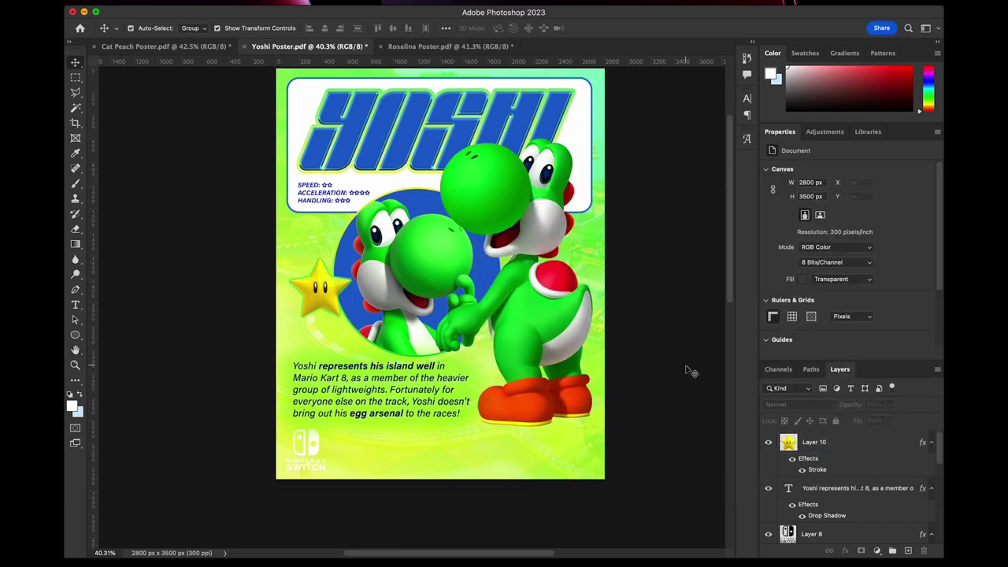
{"action": "left_click", "coordinate": [173, 46]}
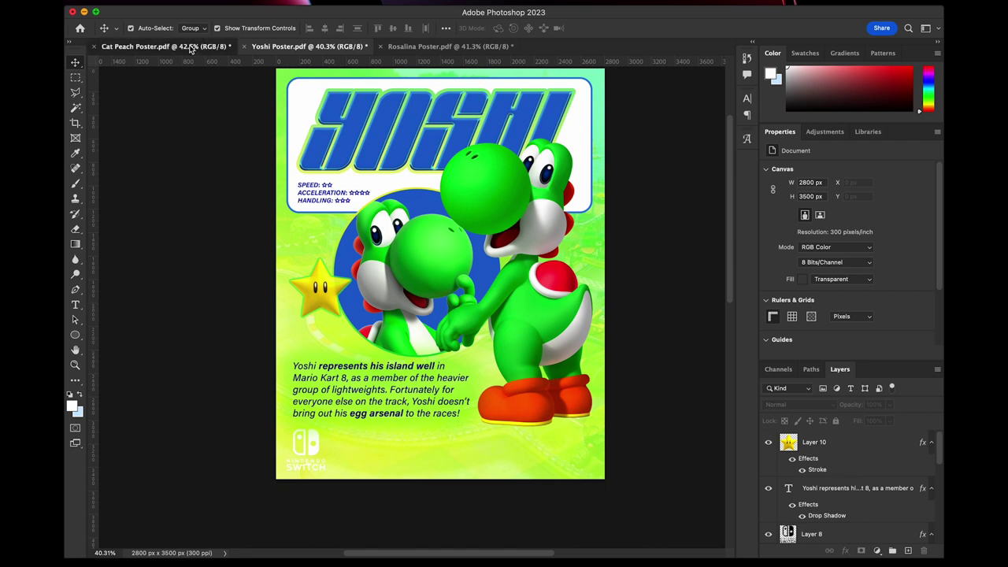
{"action": "left_click", "coordinate": [529, 478]}
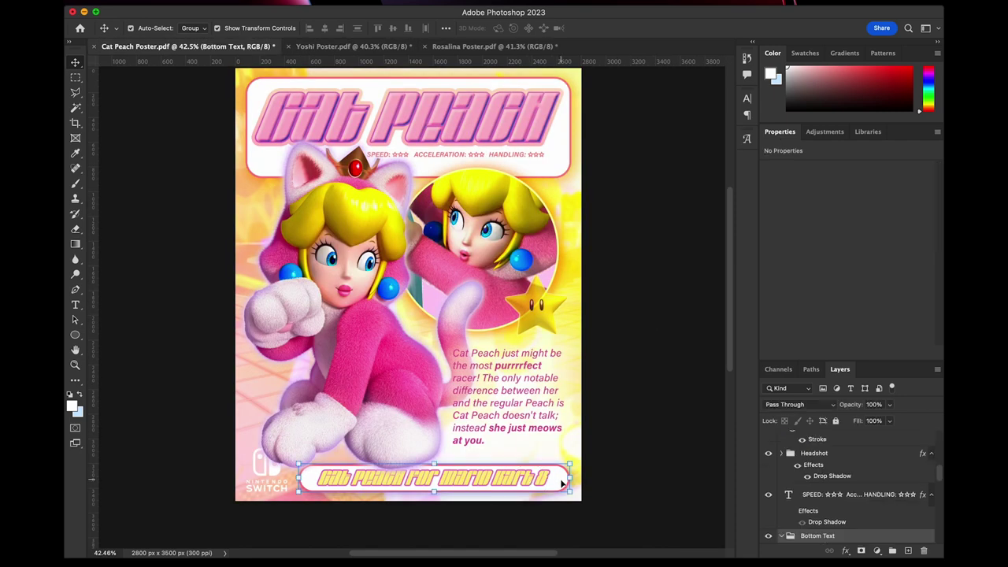
{"action": "left_click_drag", "start_coordinate": [562, 482], "coordinate": [471, 110]}
{"action": "left_click", "coordinate": [637, 320]}
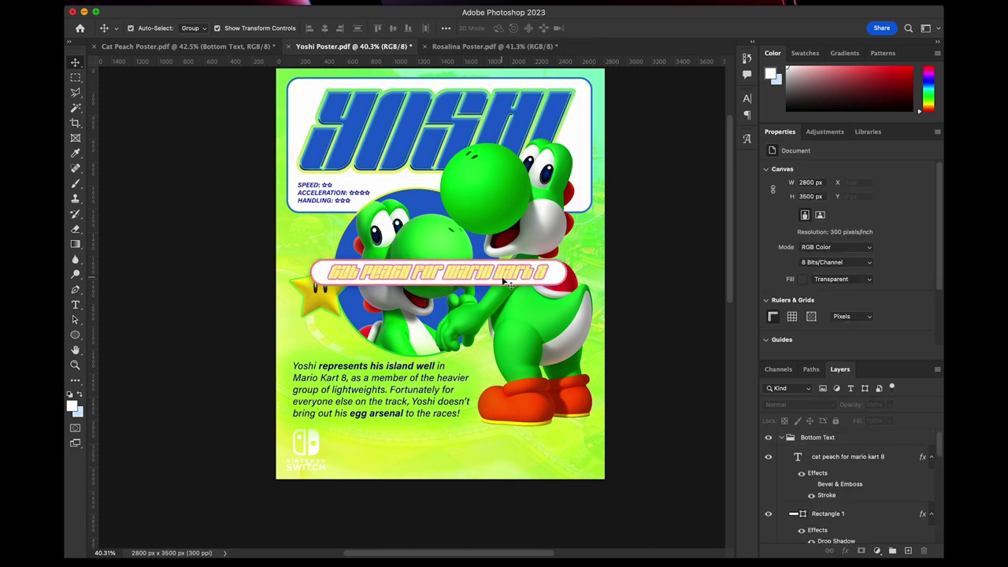
Draw a white rounded rectangle about 2098 by 173 px beside the Switch logo at the poster's bottom.
{"action": "left_click", "coordinate": [75, 334]}
{"action": "left_click", "coordinate": [118, 334]}
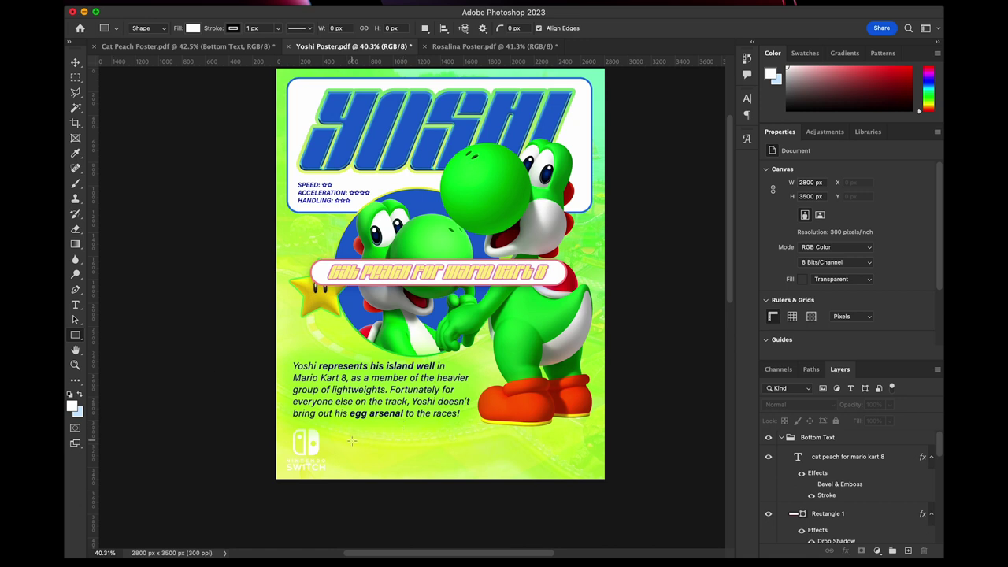
{"action": "mouse_move", "coordinate": [344, 440]}
{"action": "left_mouse_down"}
{"action": "mouse_move", "coordinate": [589, 457]}
{"action": "mouse_move", "coordinate": [534, 466]}
{"action": "left_mouse_up"}
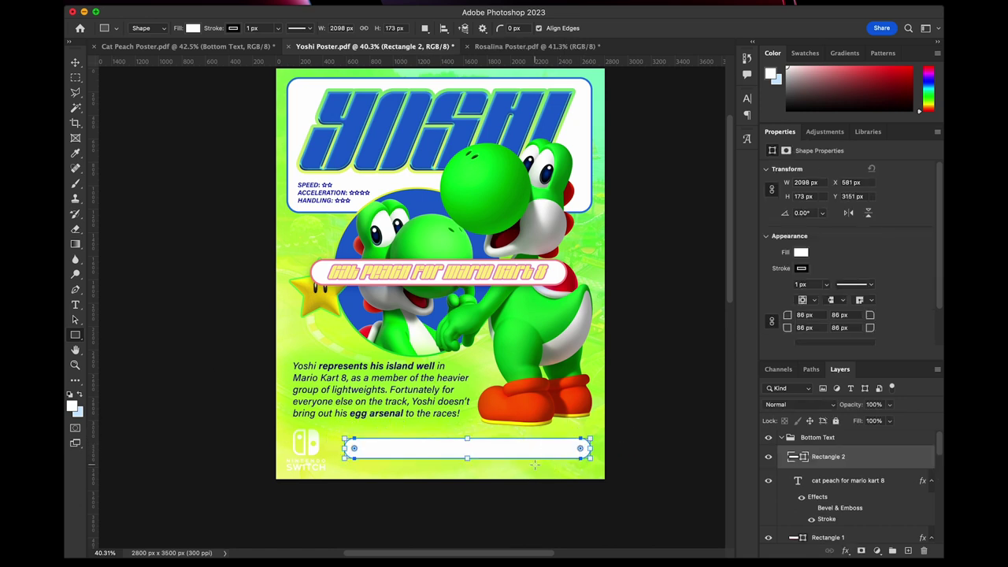
Remove the newly drawn rectangle and place the copied banner along the poster's bottom edge, right of the Switch logo.
{"action": "key", "text": "v"}
{"action": "left_click", "coordinate": [627, 431]}
{"action": "left_click", "coordinate": [835, 458]}
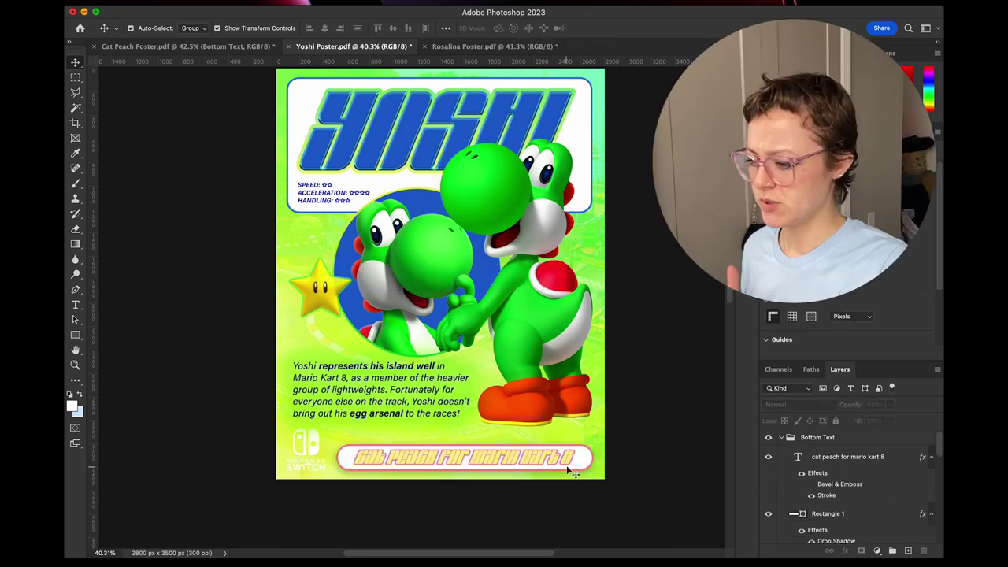
Move the full-body Yoshi render slightly down the poster, closer to the bottom banner.
{"action": "left_click", "coordinate": [554, 337]}
{"action": "left_click_drag", "start_coordinate": [554, 337], "coordinate": [554, 344]}
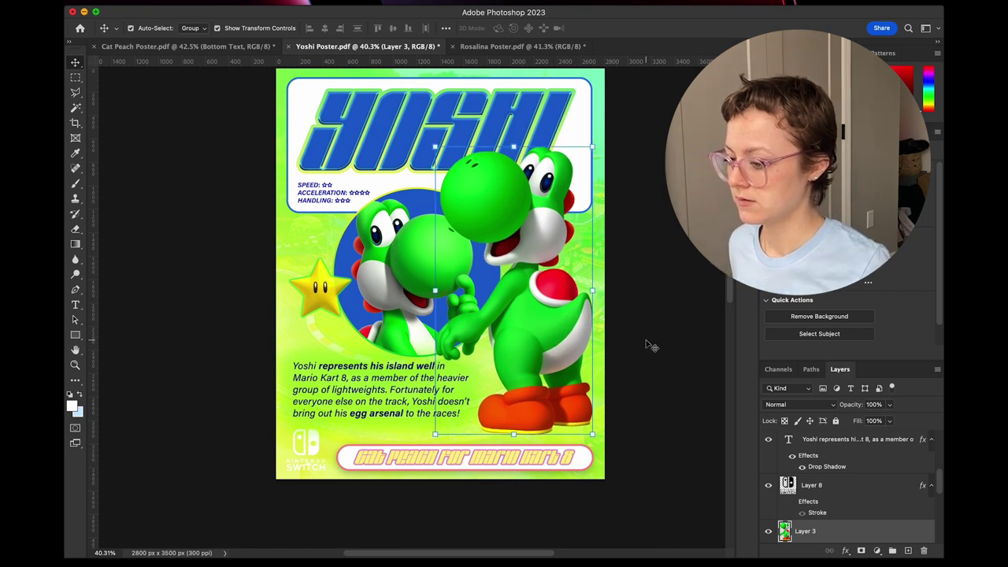
{"action": "left_click", "coordinate": [647, 346]}
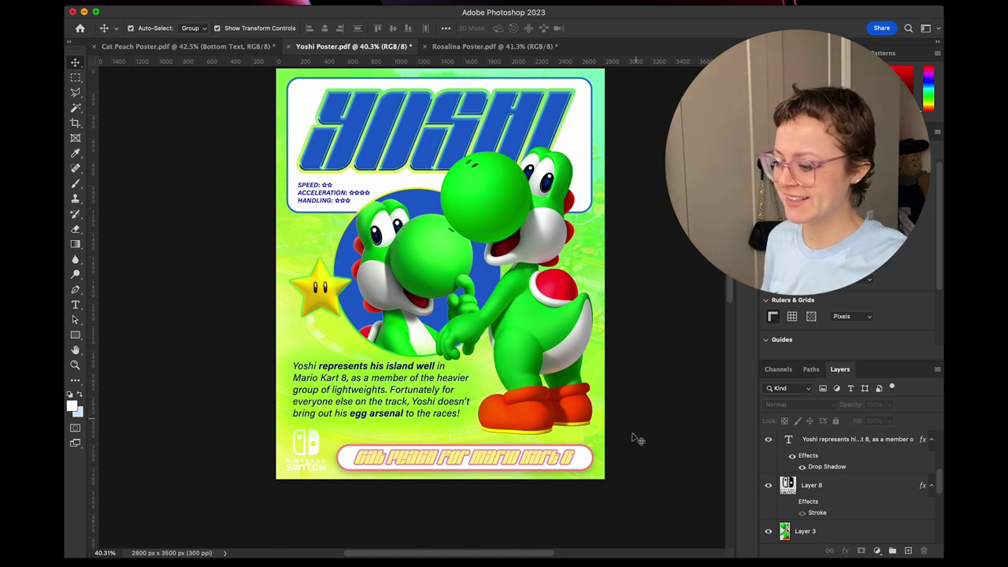
Replace "cat peach" in the bottom banner's text with "yoshi" so it reads "yoshi for mario kart 8".
{"action": "left_click", "coordinate": [515, 462]}
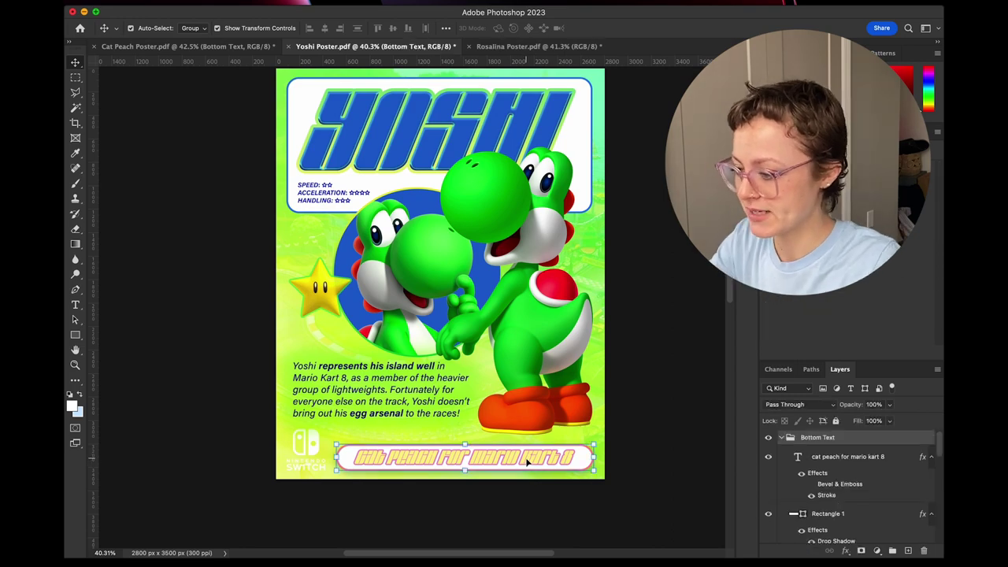
{"action": "scroll", "coordinate": [527, 463], "scroll_direction": "up", "scroll_amount": 5}
{"action": "scroll", "coordinate": [527, 463], "scroll_direction": "left", "scroll_amount": 1}
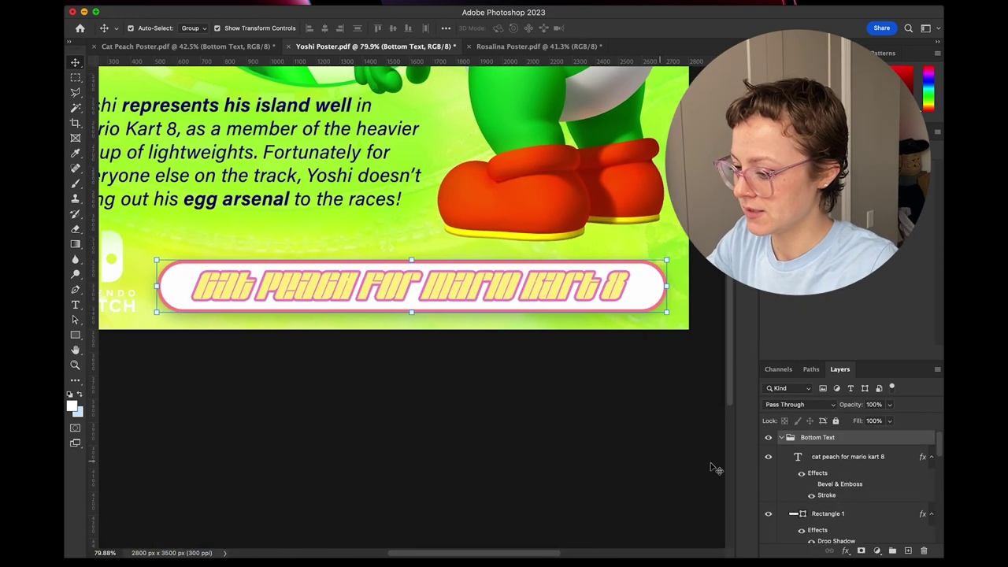
{"action": "left_click", "coordinate": [851, 463]}
{"action": "double_click", "coordinate": [464, 286]}
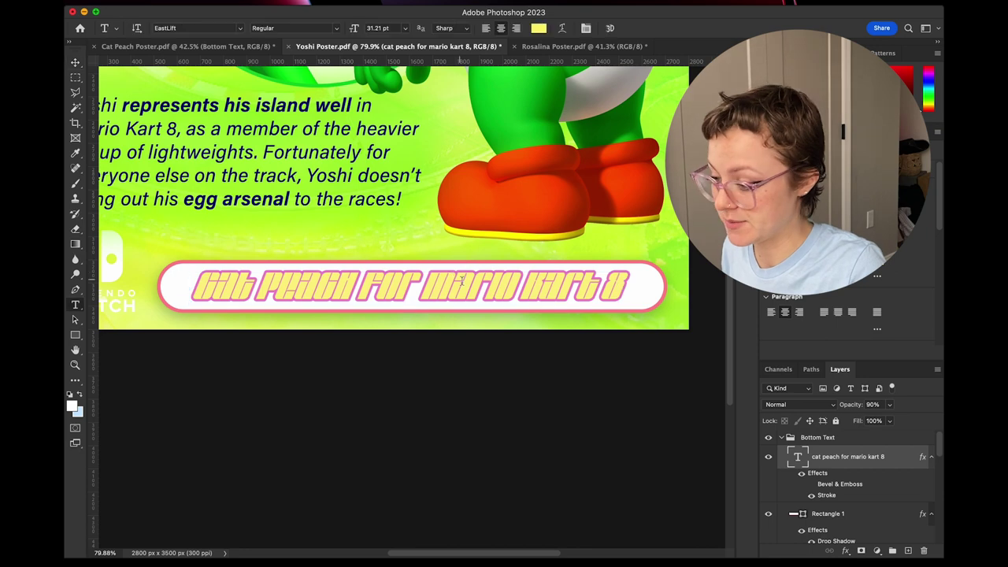
{"action": "left_click", "coordinate": [297, 293]}
{"action": "left_click_drag", "start_coordinate": [359, 283], "coordinate": [199, 278]}
{"action": "type", "text": "yoshi"}
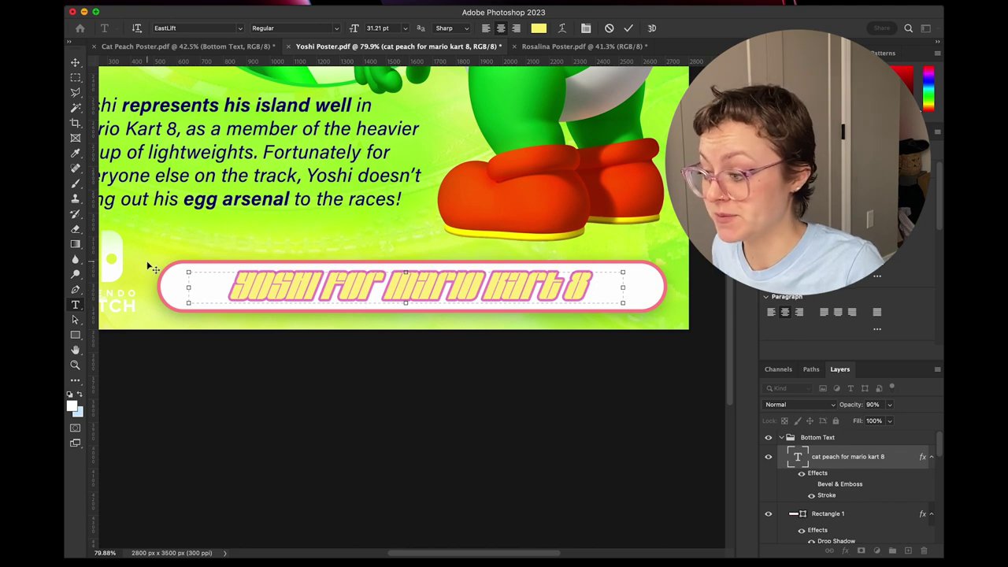
Narrow the banner's text box from its left side to fit the shorter wording.
{"action": "left_click_drag", "start_coordinate": [188, 286], "coordinate": [255, 287]}
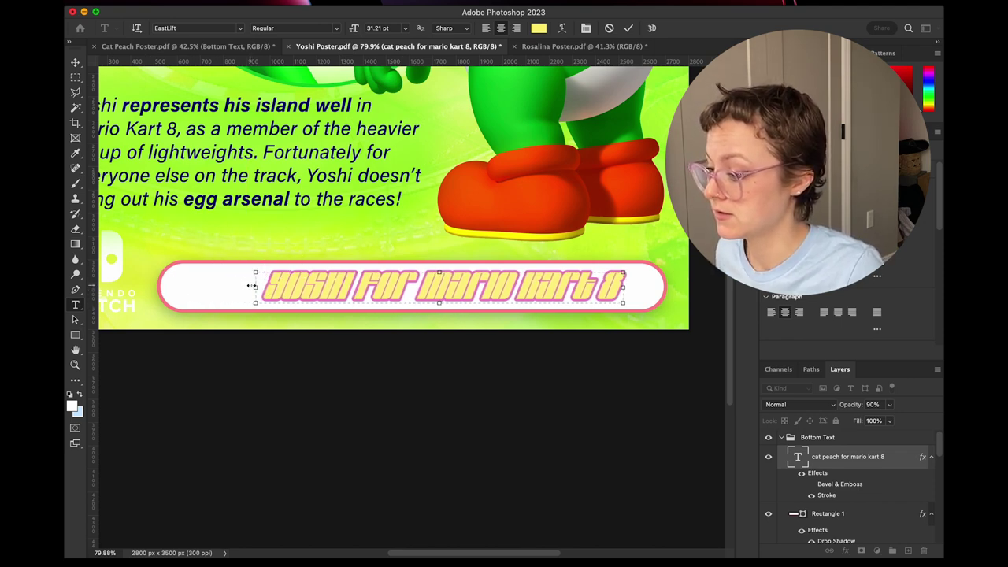
{"action": "left_click", "coordinate": [629, 28]}
{"action": "key", "text": "v"}
{"action": "left_click", "coordinate": [483, 380]}
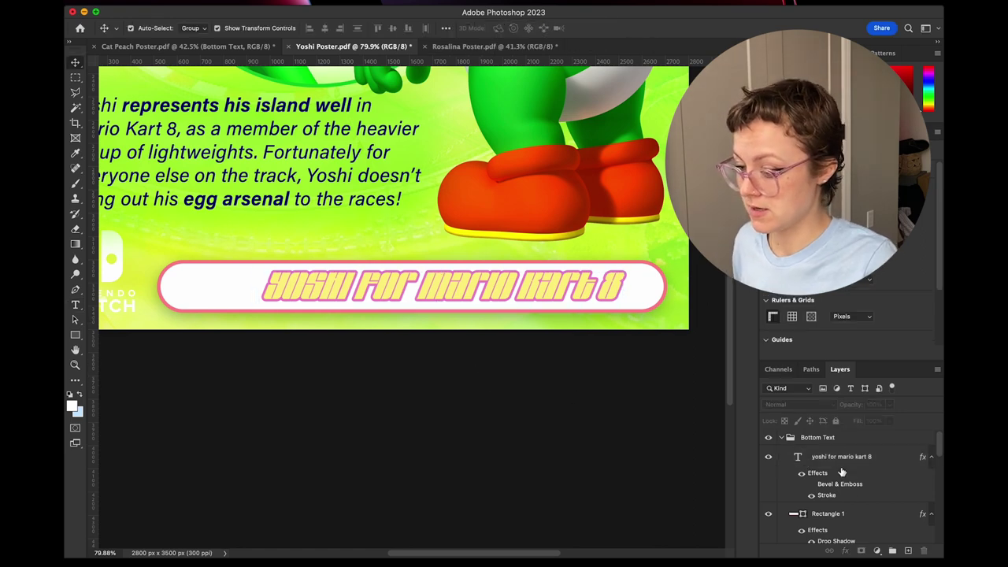
Shrink the banner's white rounded rectangle from its left end to about 87% of its width, keeping the height at 100%.
{"action": "left_click", "coordinate": [611, 303]}
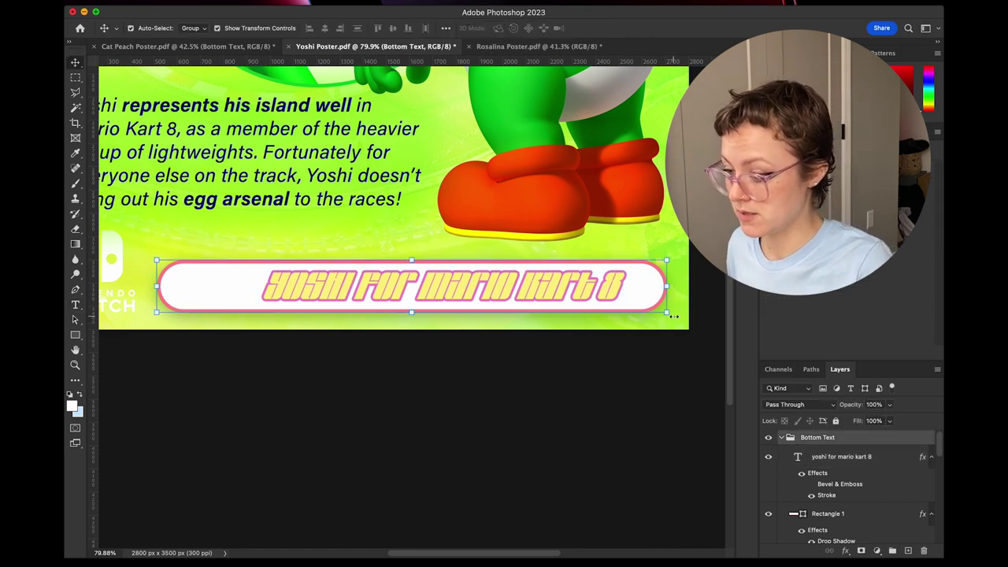
{"action": "left_click", "coordinate": [840, 515]}
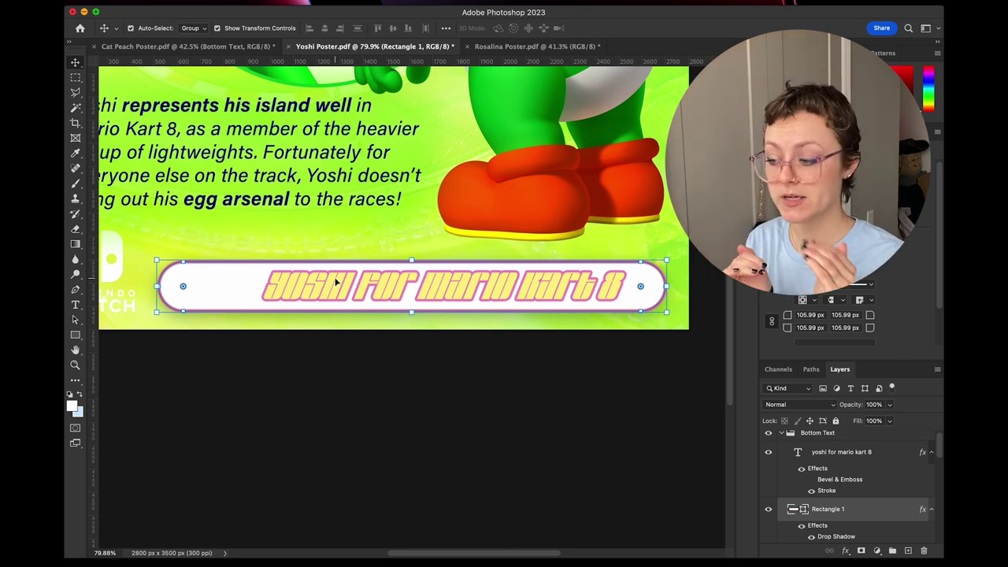
{"action": "key", "text": "super+t"}
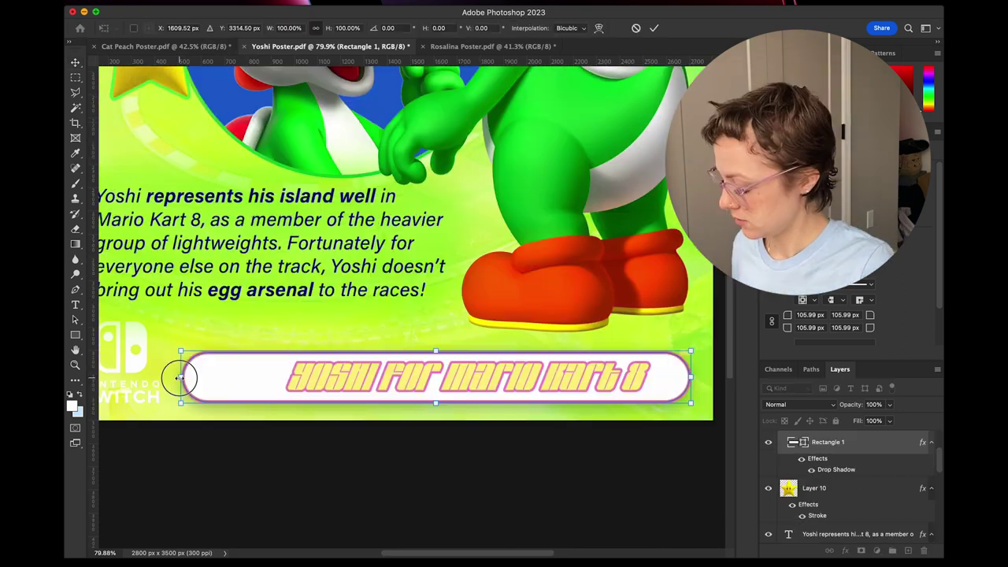
{"action": "left_click_drag", "start_coordinate": [180, 379], "coordinate": [243, 380]}
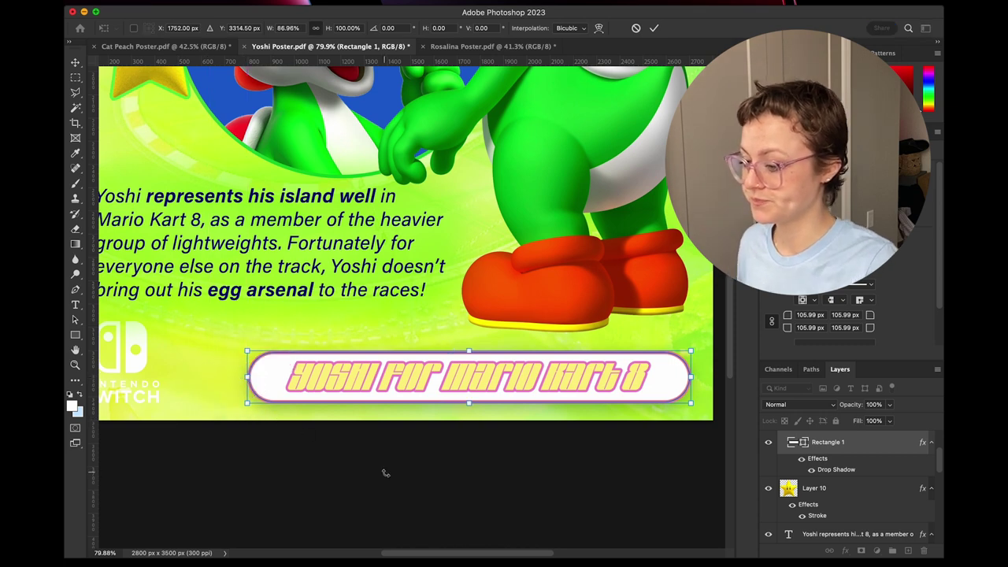
{"action": "key", "text": "Return"}
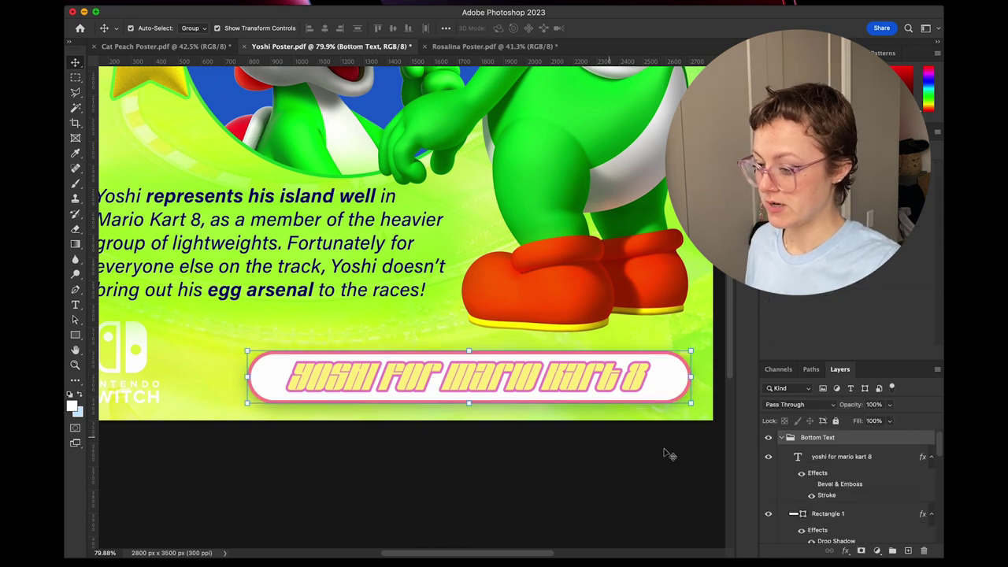
{"action": "left_click", "coordinate": [827, 464]}
{"action": "left_click", "coordinate": [612, 434]}
{"action": "scroll", "coordinate": [612, 433], "scroll_direction": "down", "scroll_amount": 3}
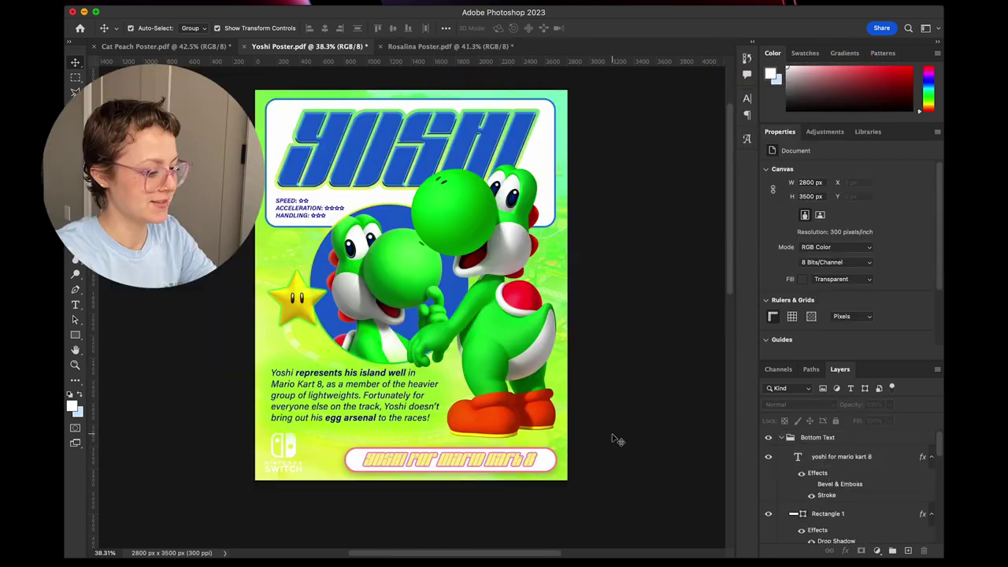
Set the fill colour of the banner text "yoshi for mario kart 8" to light blue 88ecfe.
{"action": "scroll", "coordinate": [618, 435], "scroll_direction": "up", "scroll_amount": 3}
{"action": "scroll", "coordinate": [618, 436], "scroll_direction": "down", "scroll_amount": 2}
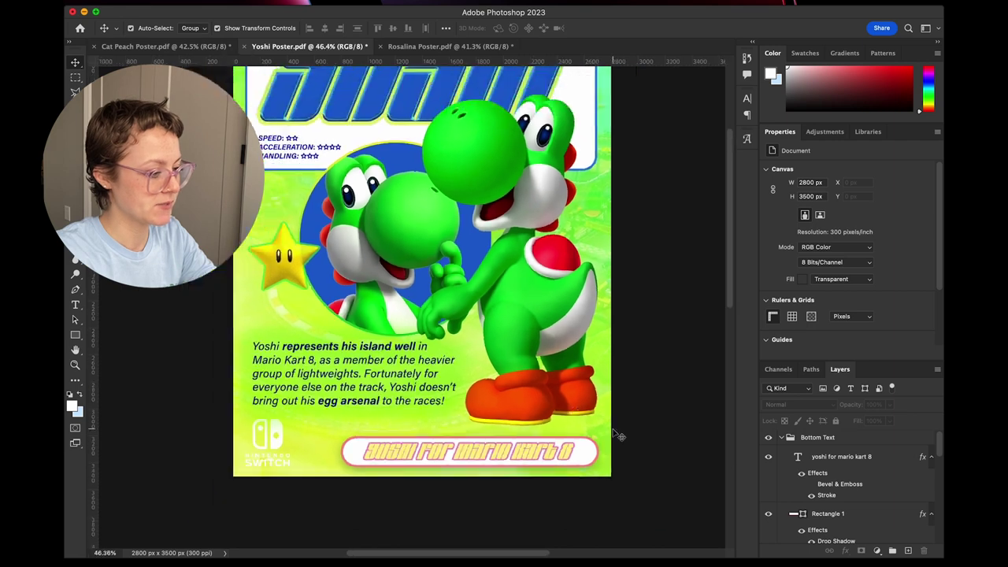
{"action": "left_click", "coordinate": [612, 434]}
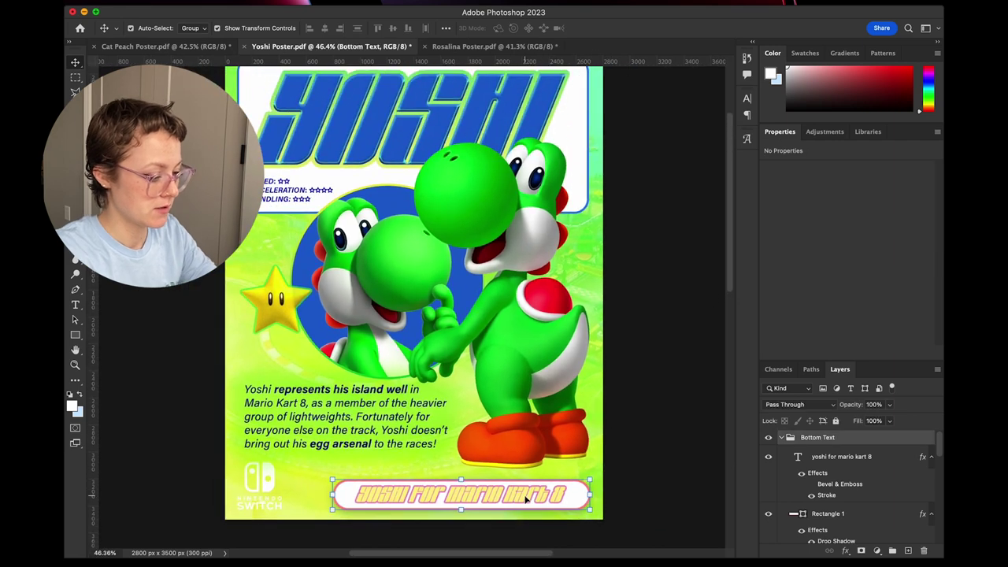
{"action": "left_click", "coordinate": [857, 460]}
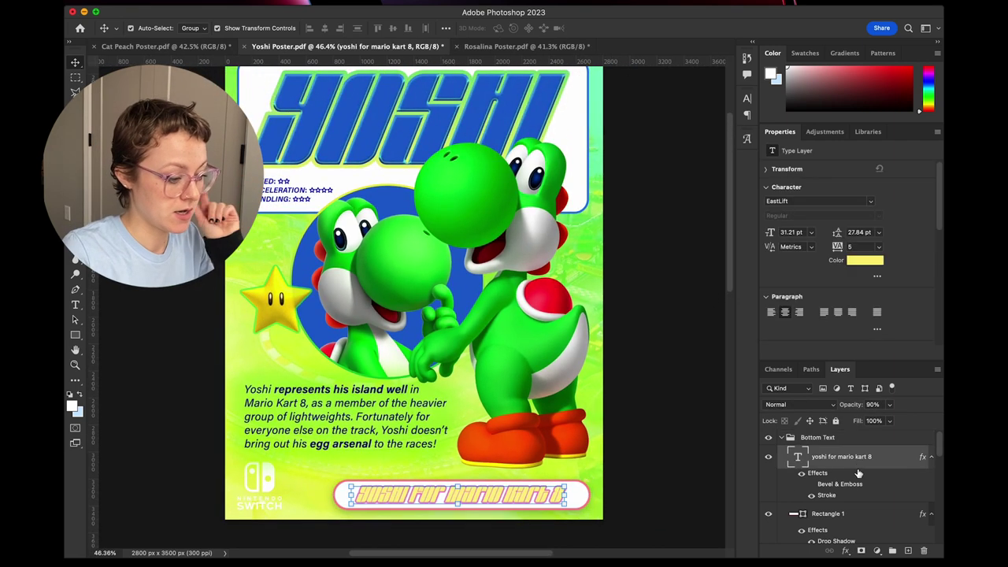
{"action": "left_click", "coordinate": [864, 261]}
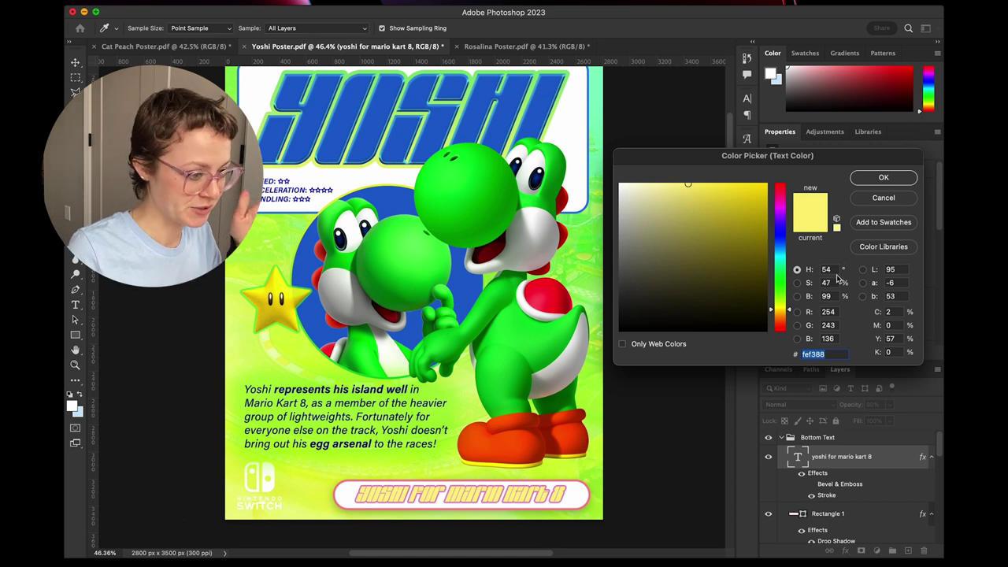
{"action": "type", "text": "88ecfe"}
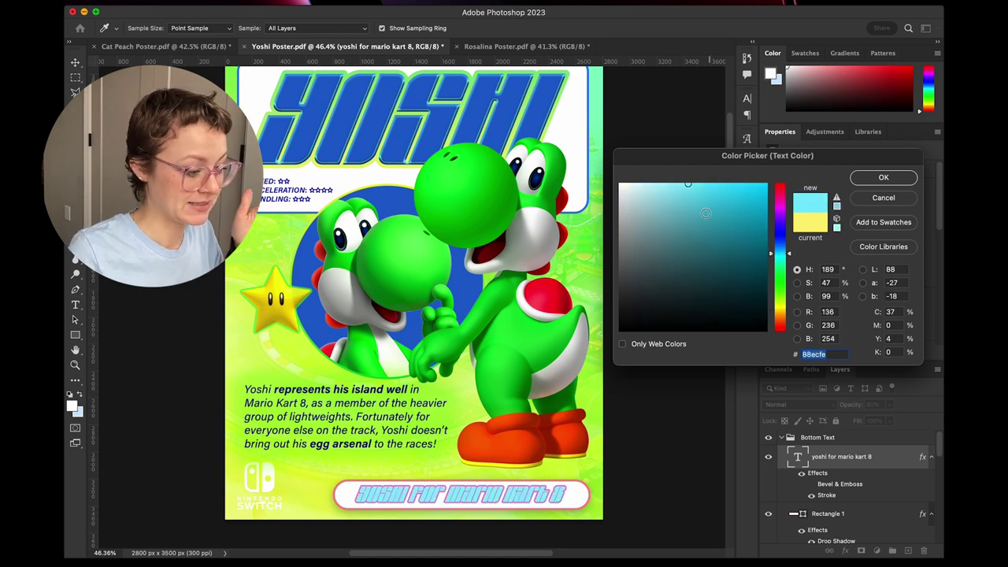
{"action": "left_click", "coordinate": [882, 177]}
{"action": "key", "text": "v"}
{"action": "left_click", "coordinate": [666, 229]}
{"action": "scroll", "coordinate": [666, 229], "scroll_direction": "up", "scroll_amount": 1}
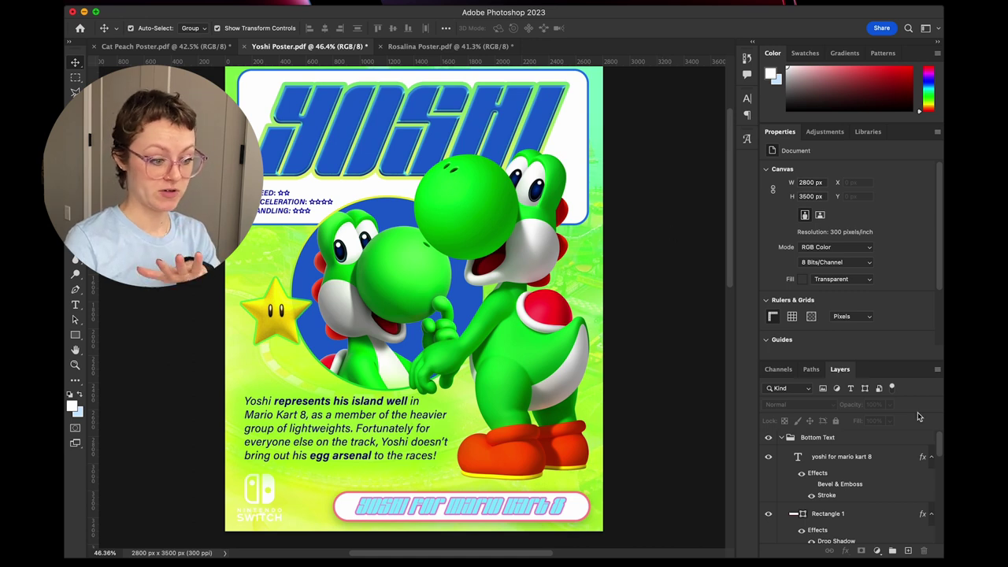
Set the banner rectangle's stroke colour to navy 000686.
{"action": "left_click", "coordinate": [846, 533]}
{"action": "left_click", "coordinate": [801, 270]}
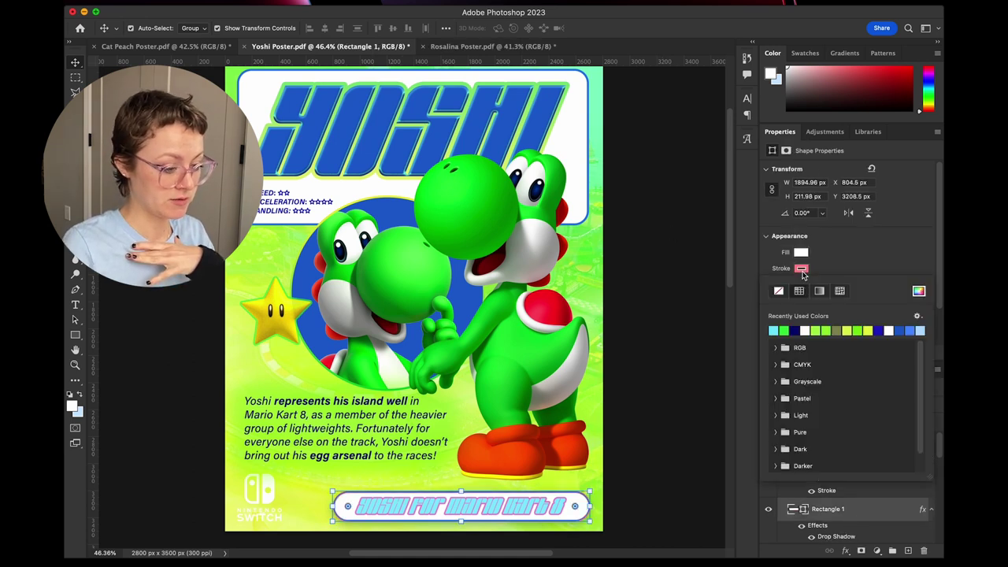
{"action": "left_click", "coordinate": [670, 307]}
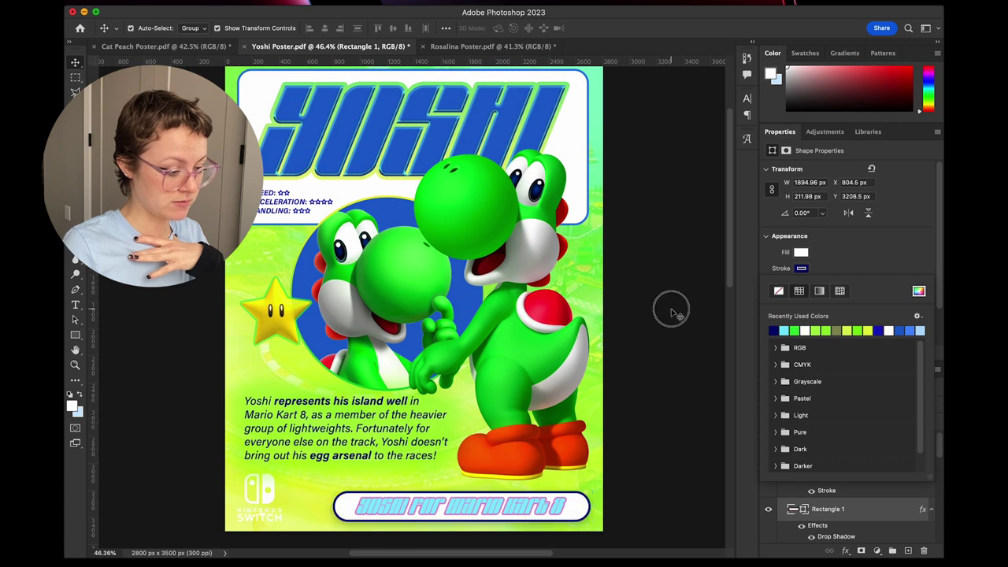
Change the banner rectangle's stroke to light green abee9d sampled from the background beside the title card.
{"action": "left_click", "coordinate": [843, 509]}
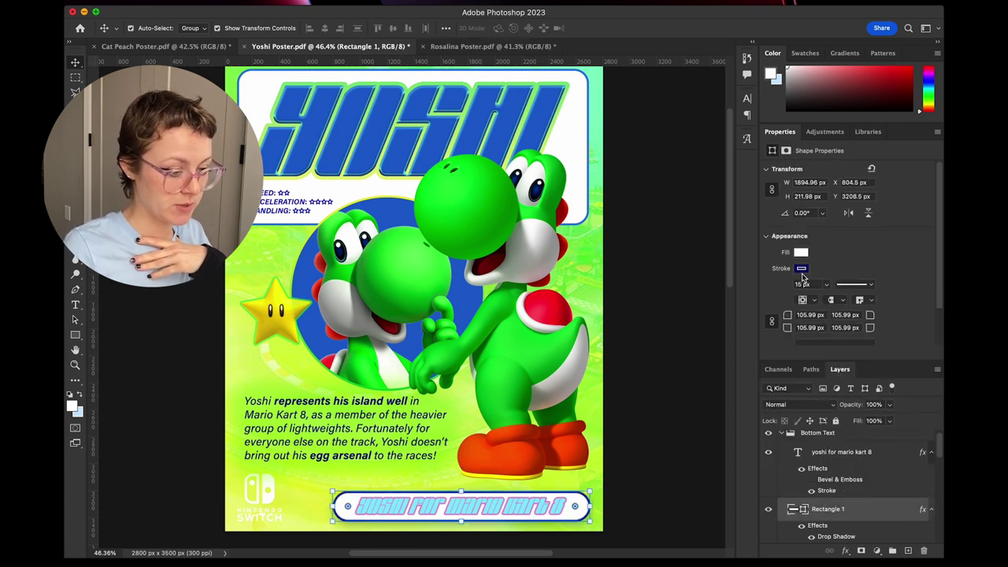
{"action": "left_click", "coordinate": [802, 269]}
{"action": "left_click", "coordinate": [918, 292]}
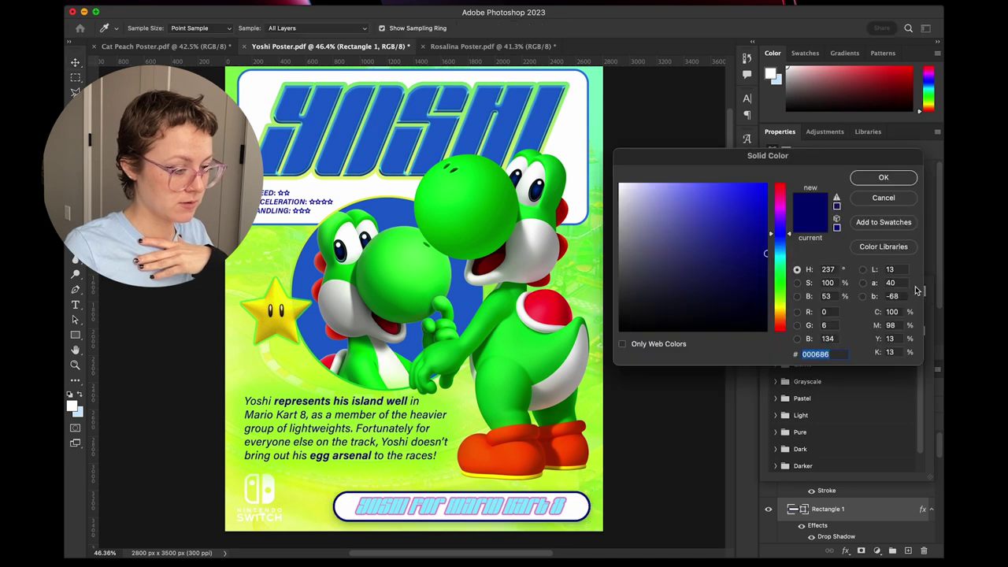
{"action": "left_click", "coordinate": [594, 144]}
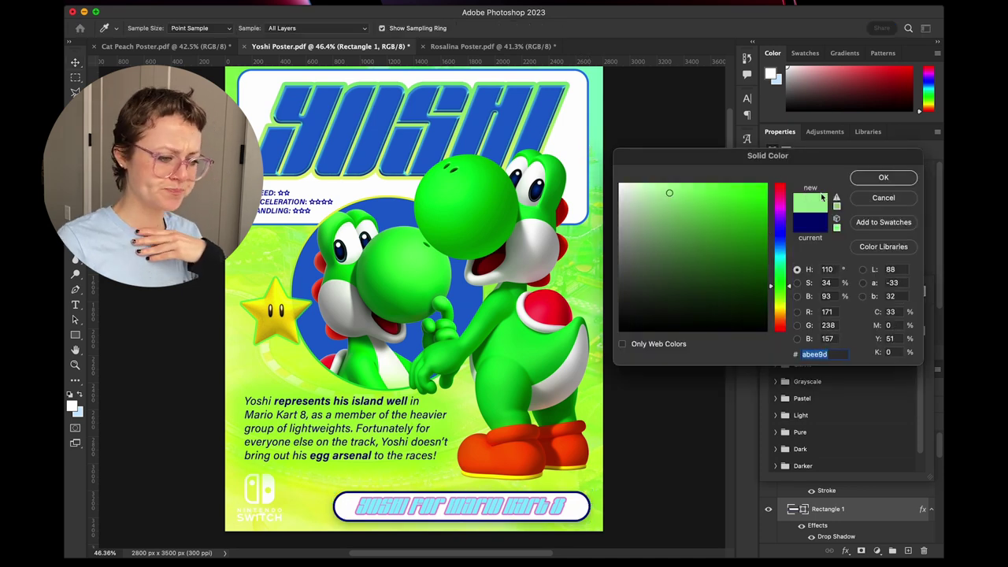
{"action": "key", "text": "Return"}
{"action": "left_click", "coordinate": [660, 203]}
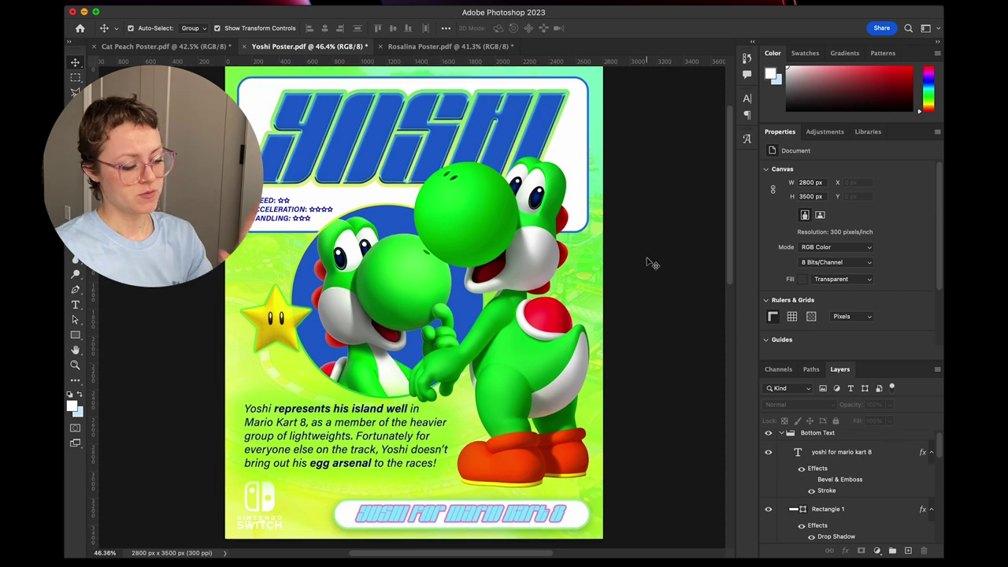
{"action": "scroll", "coordinate": [652, 263], "scroll_direction": "up", "scroll_amount": 1}
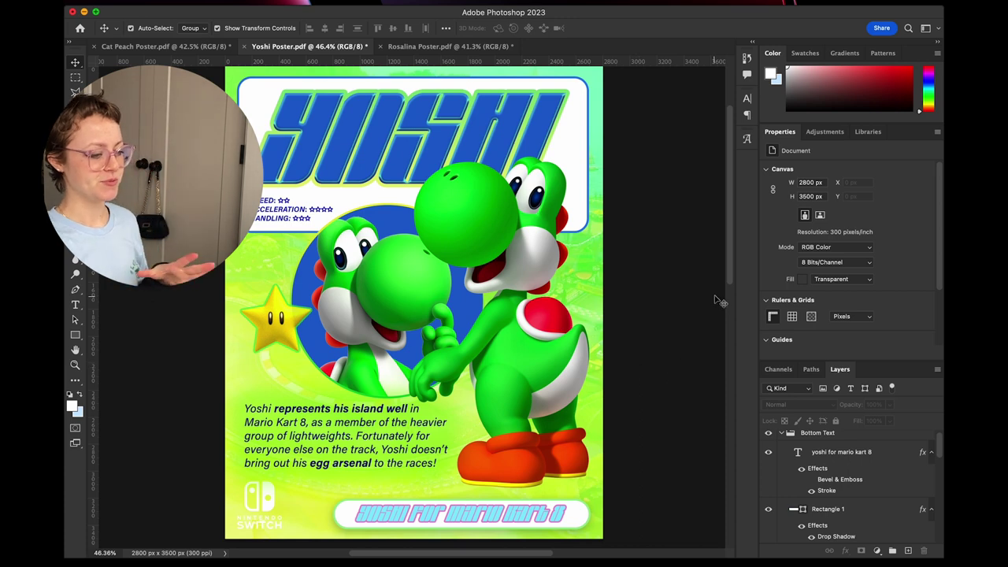
Recolour the stroke of the bottom banner's rounded rectangle to a light blue.
{"action": "left_click_drag", "start_coordinate": [722, 303], "coordinate": [724, 384]}
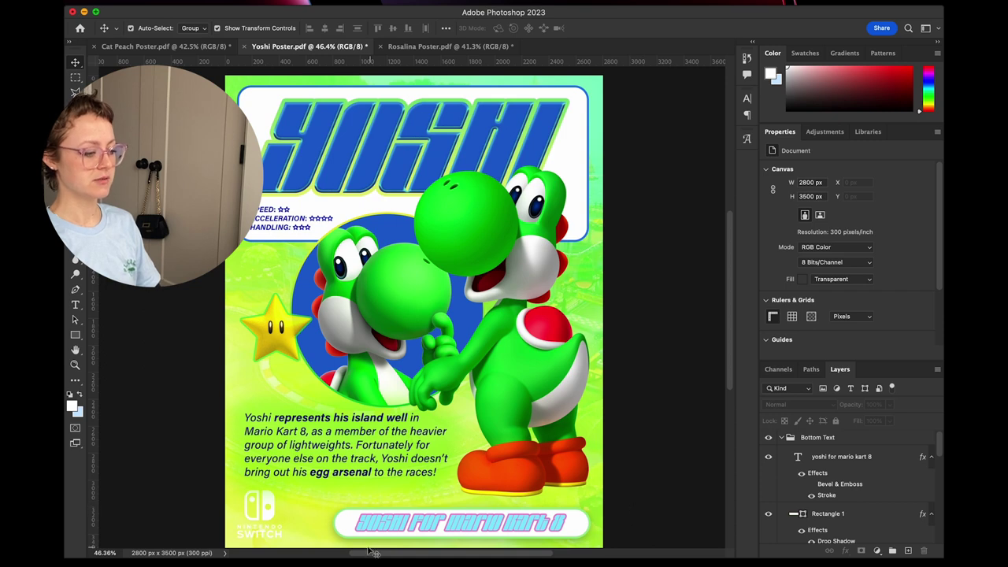
{"action": "left_click", "coordinate": [470, 530]}
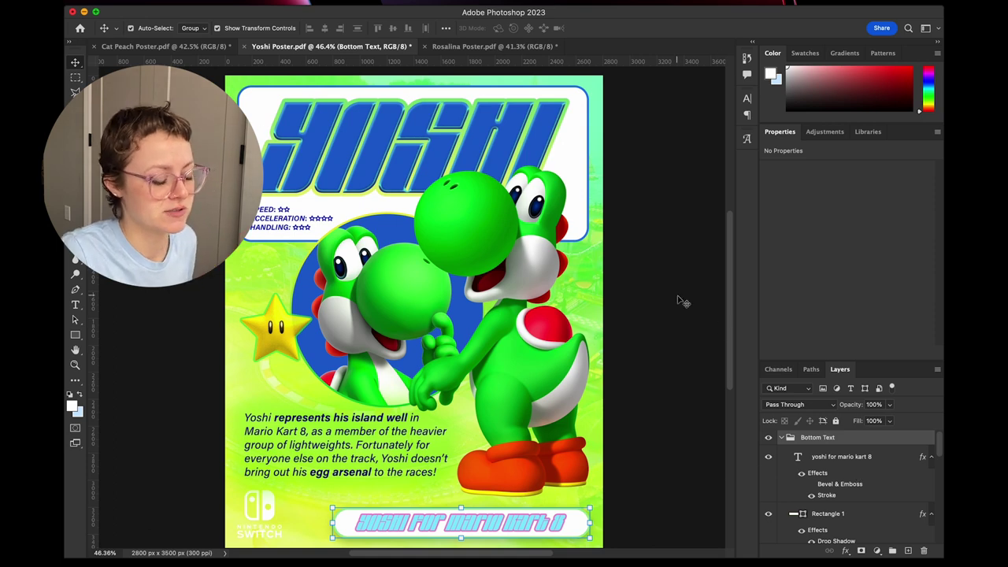
{"action": "left_click", "coordinate": [845, 517]}
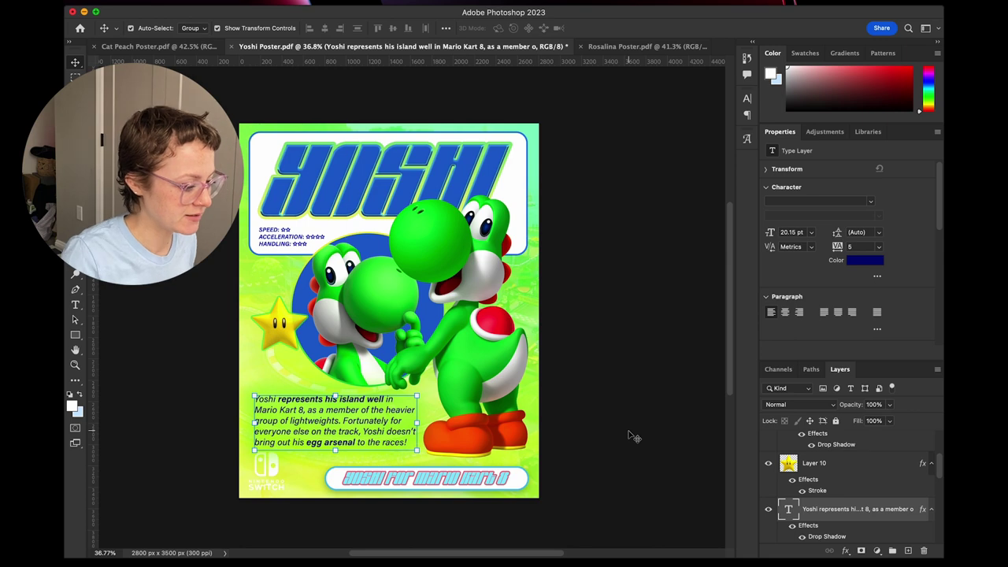
Nudge the bio paragraph slightly down above the Switch logo.
{"action": "left_click", "coordinate": [630, 435]}
{"action": "left_click", "coordinate": [410, 448]}
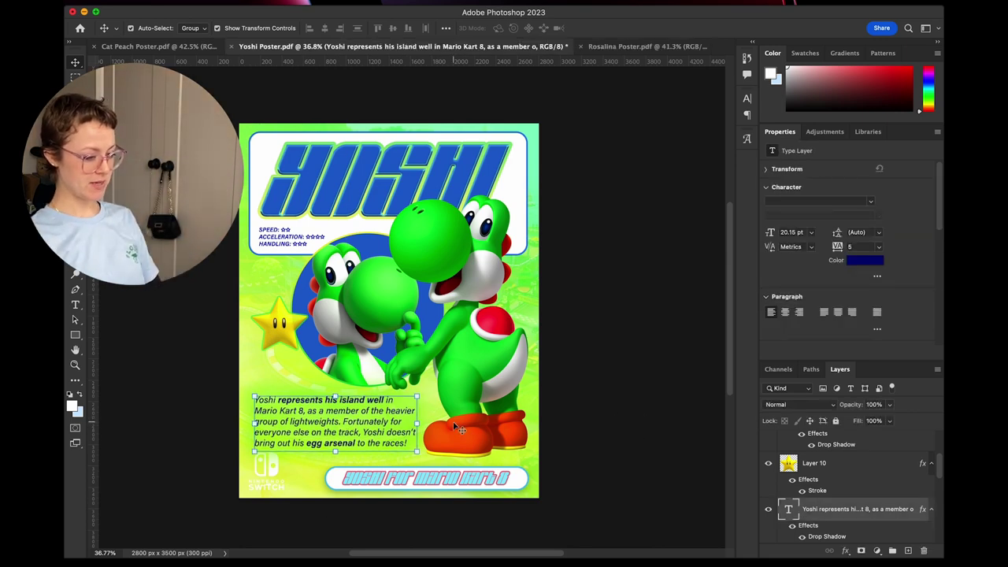
{"action": "key", "text": "Down"}
{"action": "key", "text": "Down"}
{"action": "key", "text": "Down"}
{"action": "left_click", "coordinate": [580, 443]}
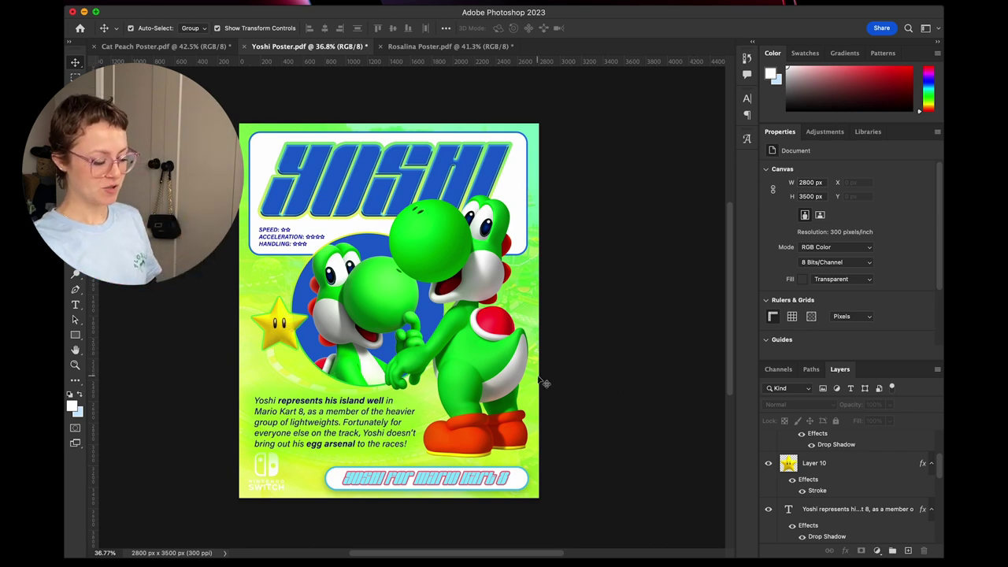
Move the white Nintendo Switch logo horizontally to the poster's bottom-right corner, keeping its height on the page.
{"action": "left_click", "coordinate": [279, 324]}
{"action": "left_click", "coordinate": [265, 464]}
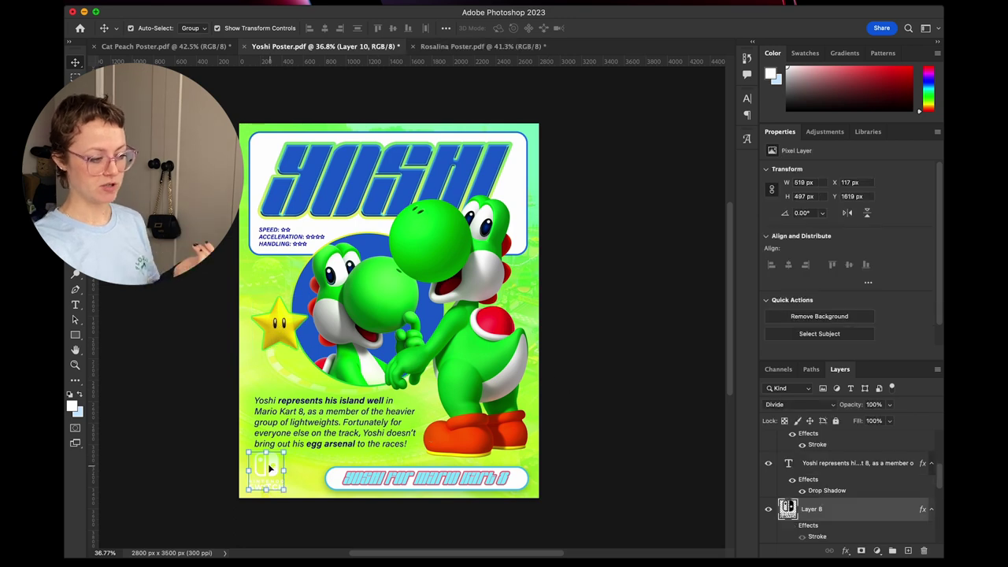
{"action": "key", "text": "super+z"}
{"action": "left_click", "coordinate": [270, 484]}
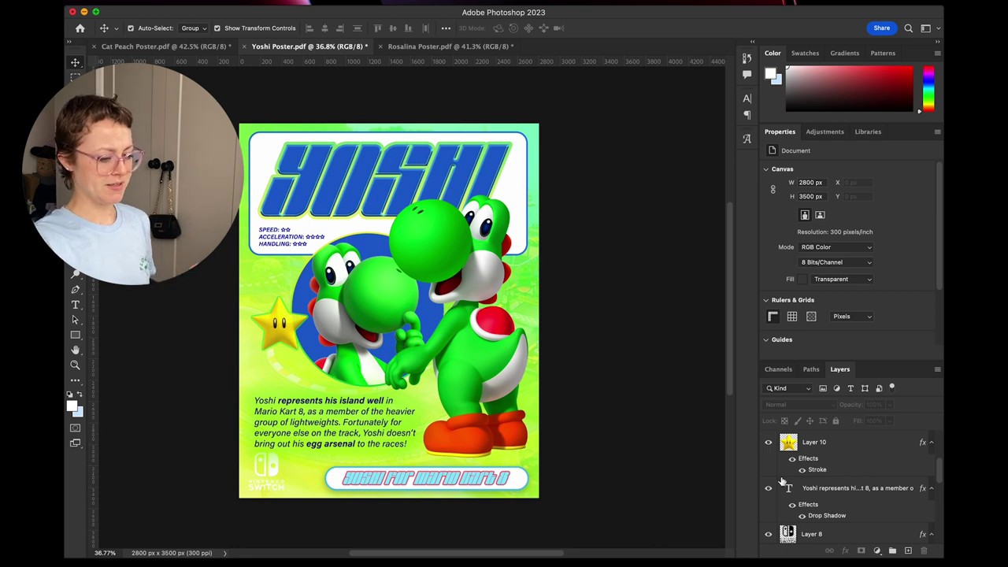
{"action": "scroll", "coordinate": [866, 488], "scroll_direction": "down", "scroll_amount": 3}
{"action": "left_click", "coordinate": [830, 480]}
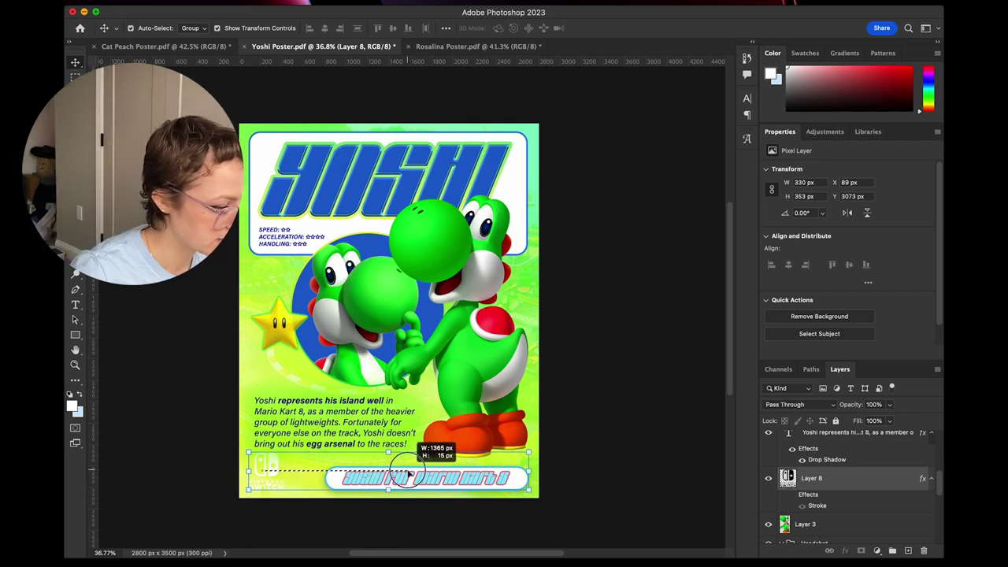
{"action": "left_click", "coordinate": [580, 477]}
{"action": "scroll", "coordinate": [423, 473], "scroll_direction": "up", "scroll_amount": 3}
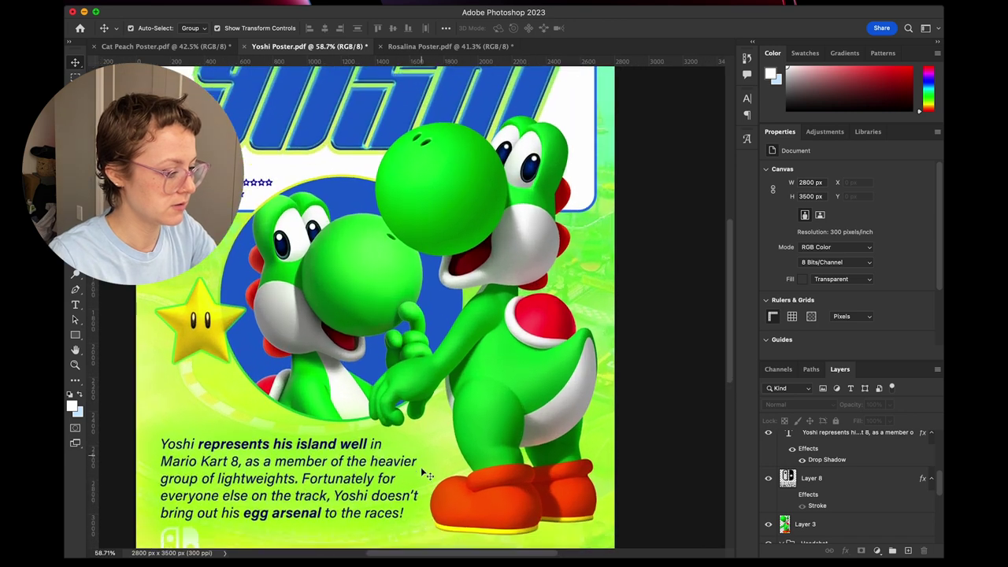
{"action": "left_click", "coordinate": [815, 472]}
{"action": "left_click_drag", "start_coordinate": [246, 360], "coordinate": [638, 372]}
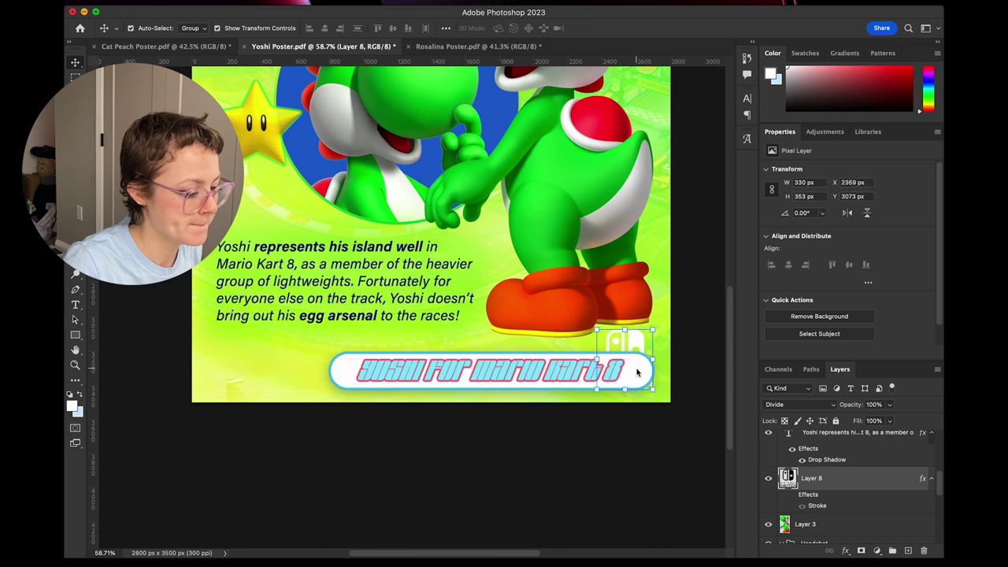
{"action": "left_click", "coordinate": [680, 400]}
Move the Bottom Text banner group to the poster's bottom-left corner, beside the Switch logo, and nudge it onto the margin.
{"action": "left_click", "coordinate": [600, 376]}
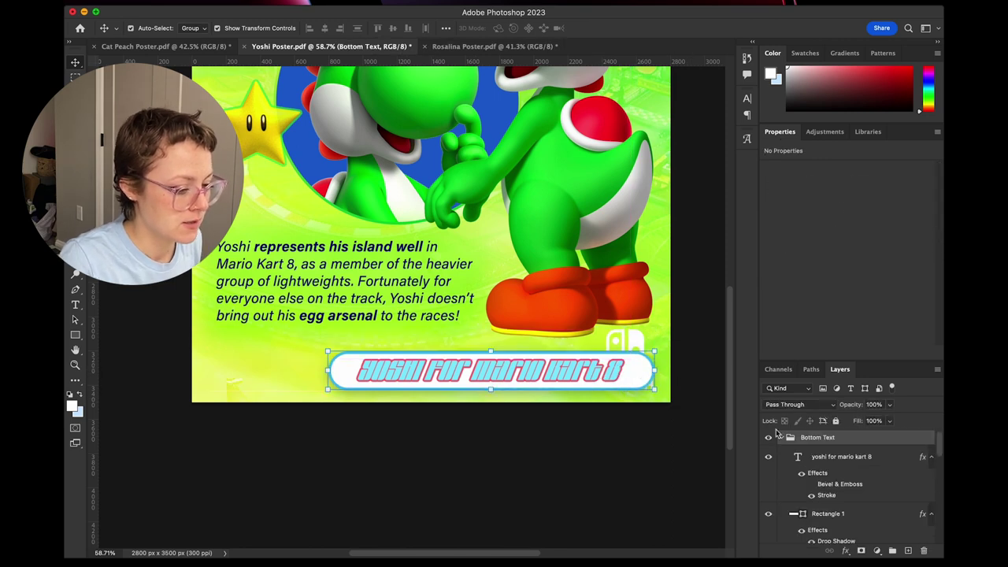
{"action": "left_click_drag", "start_coordinate": [574, 381], "coordinate": [458, 382]}
{"action": "left_click", "coordinate": [475, 447]}
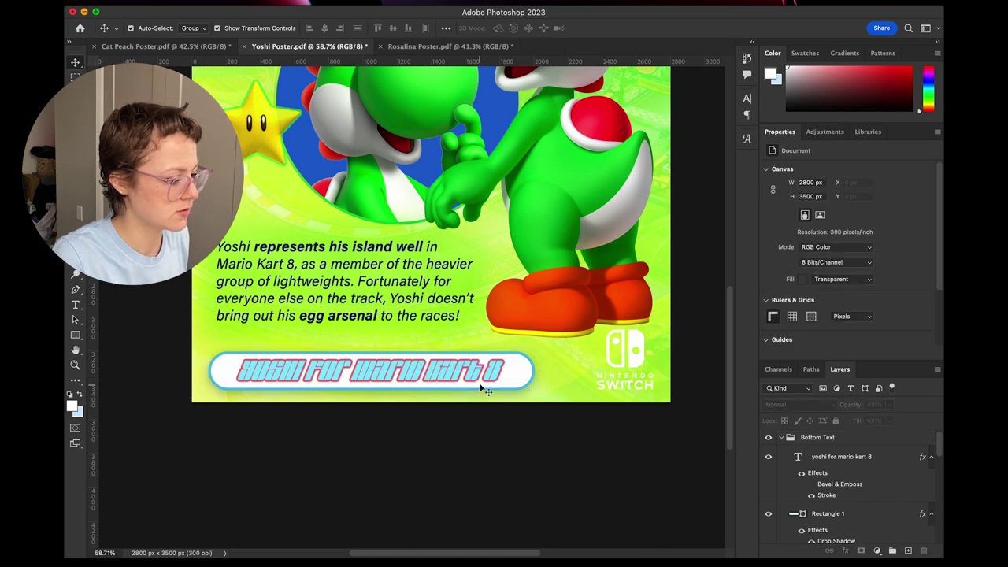
{"action": "left_click", "coordinate": [531, 381]}
{"action": "key", "text": "Left"}
{"action": "key", "text": "Left"}
{"action": "key", "text": "Left"}
{"action": "key", "text": "Left"}
{"action": "key", "text": "Left"}
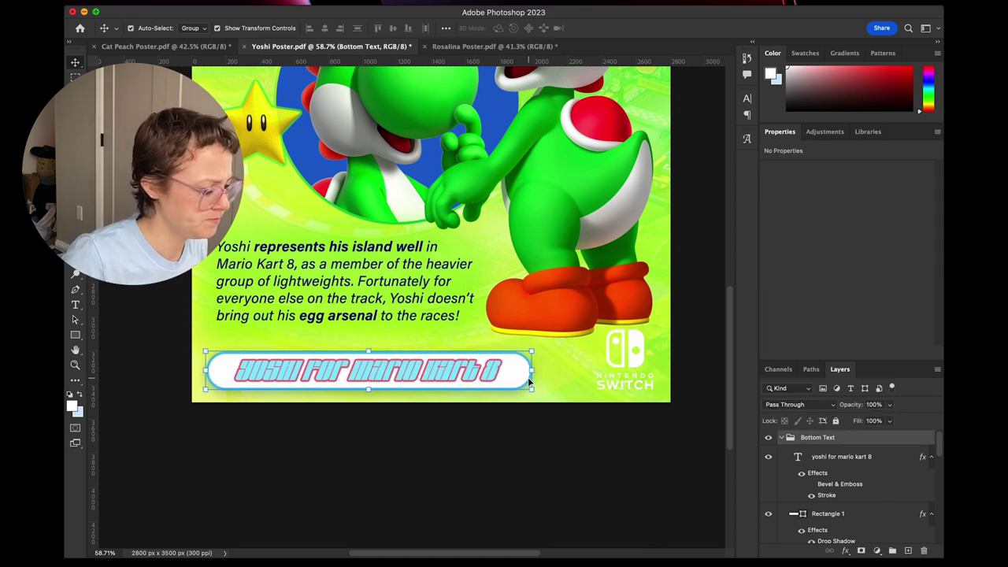
{"action": "left_click", "coordinate": [551, 442]}
Narrow the bio text box so the paragraph wraps onto six lines, and move it down just above the bottom banner.
{"action": "scroll", "coordinate": [555, 446], "scroll_direction": "down", "scroll_amount": 5}
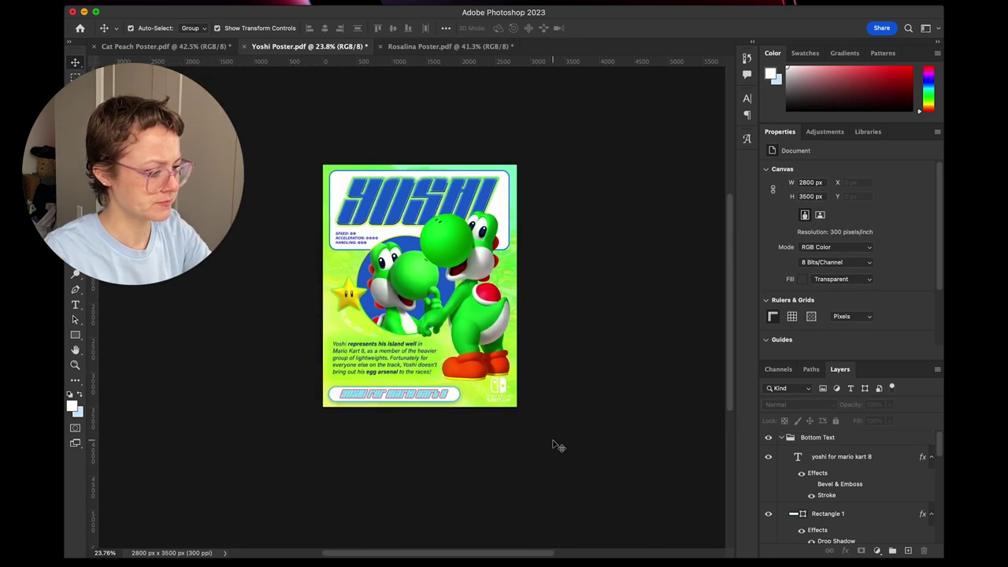
{"action": "scroll", "coordinate": [555, 446], "scroll_direction": "up", "scroll_amount": 1}
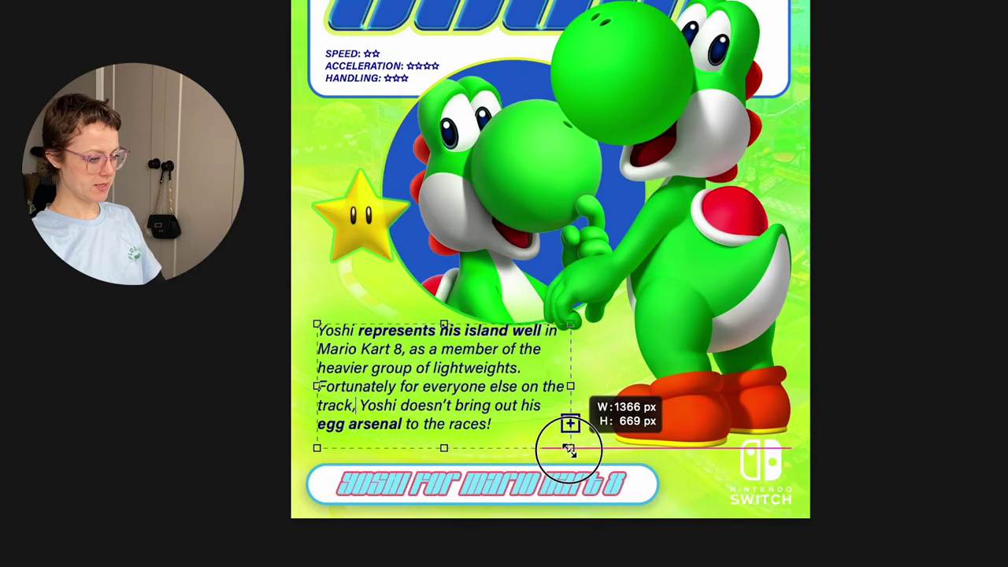
{"action": "left_click_drag", "start_coordinate": [569, 449], "coordinate": [554, 448]}
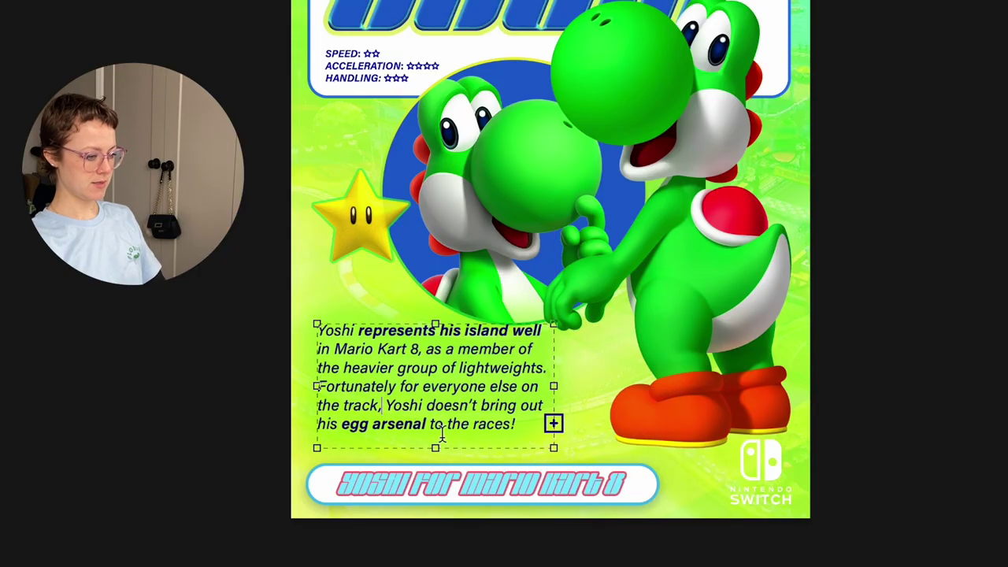
{"action": "left_click_drag", "start_coordinate": [435, 446], "coordinate": [436, 438]}
{"action": "left_click", "coordinate": [913, 173]}
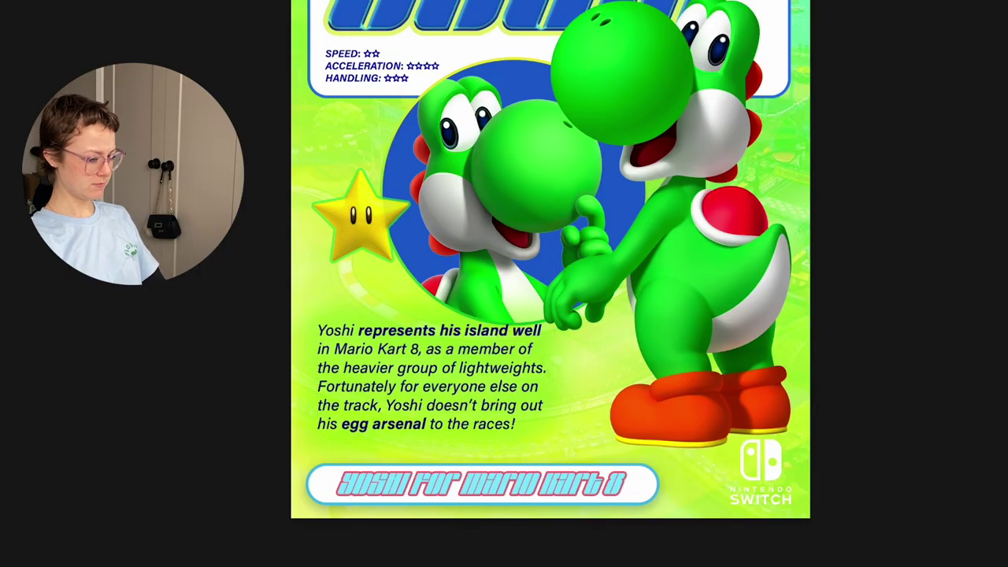
{"action": "left_click_drag", "start_coordinate": [500, 382], "coordinate": [500, 392]}
{"action": "left_click", "coordinate": [906, 344]}
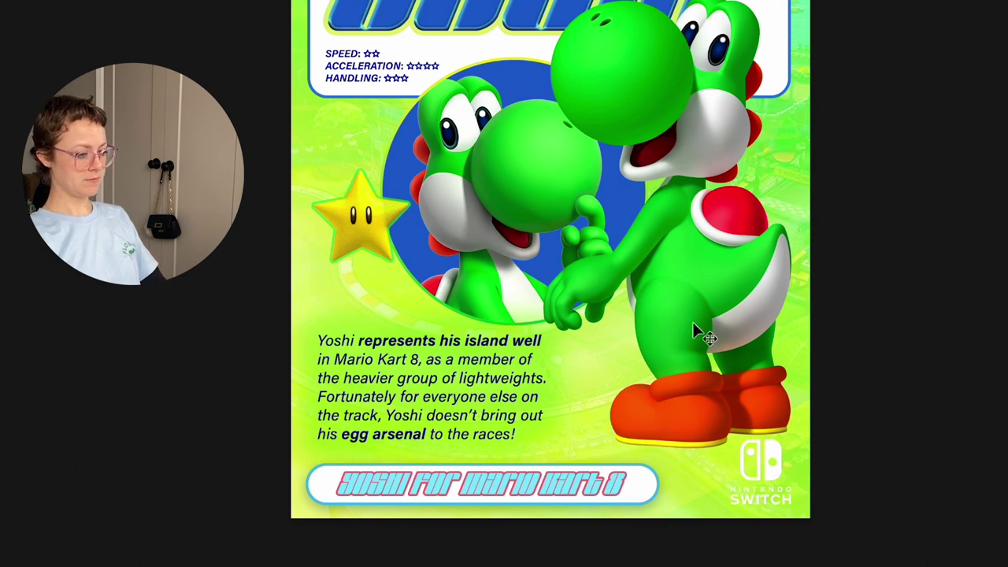
{"action": "left_click_drag", "start_coordinate": [477, 406], "coordinate": [508, 403]}
{"action": "left_click", "coordinate": [98, 380]}
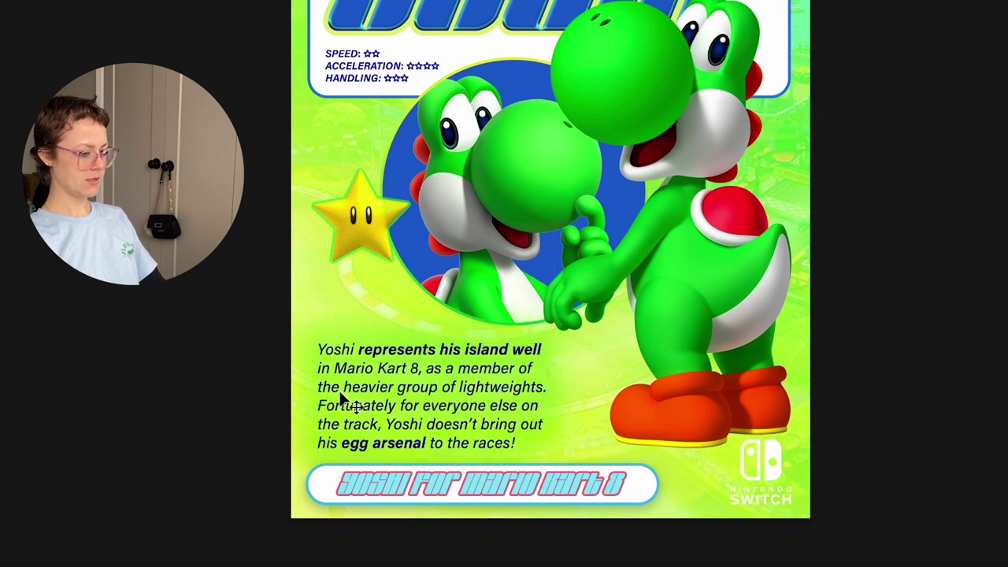
Widen the bio text box to about 1427 px and reduce its height to about 566 px.
{"action": "left_click", "coordinate": [453, 401]}
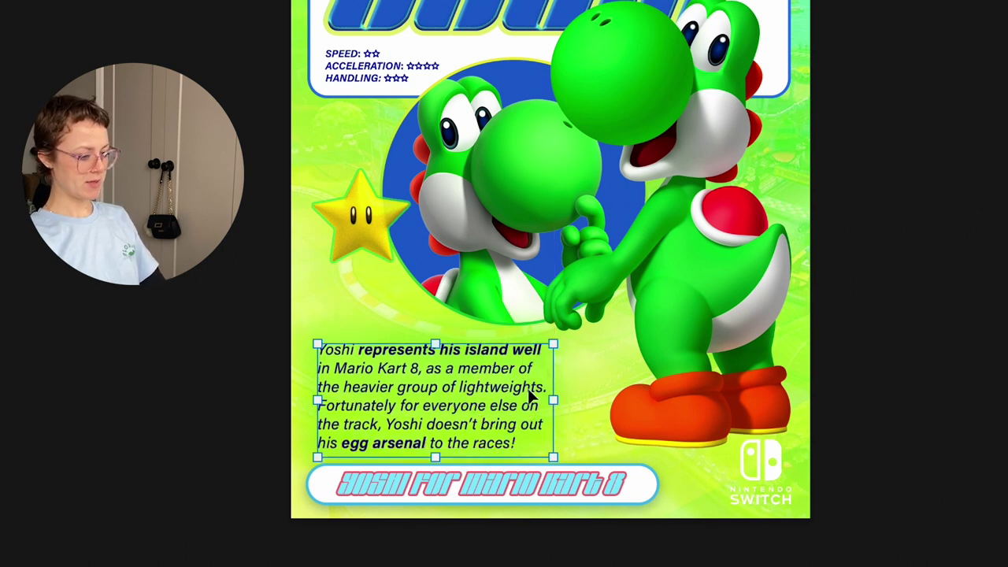
{"action": "left_click_drag", "start_coordinate": [553, 400], "coordinate": [584, 400]}
{"action": "left_click_drag", "start_coordinate": [454, 461], "coordinate": [457, 453]}
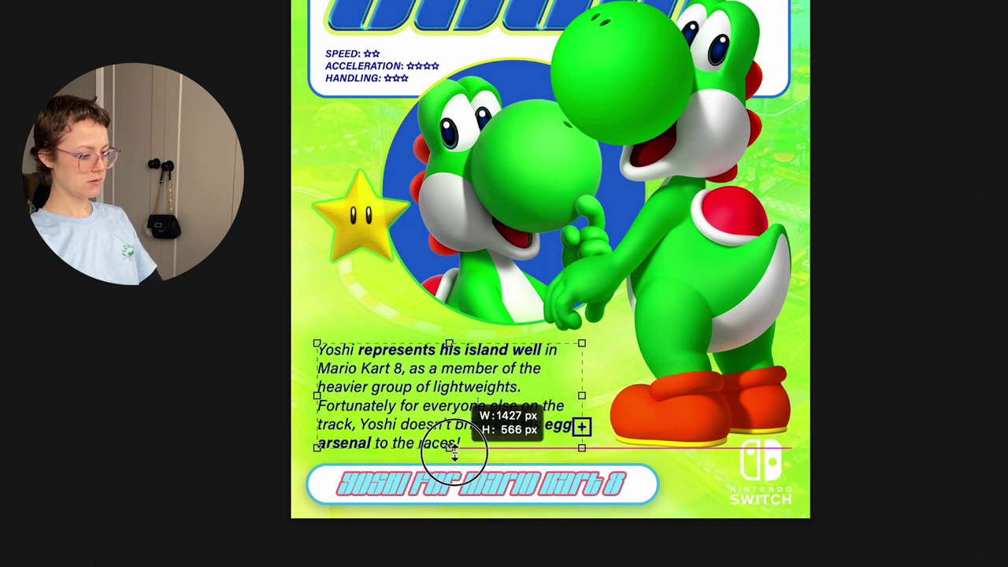
{"action": "left_click", "coordinate": [669, 444]}
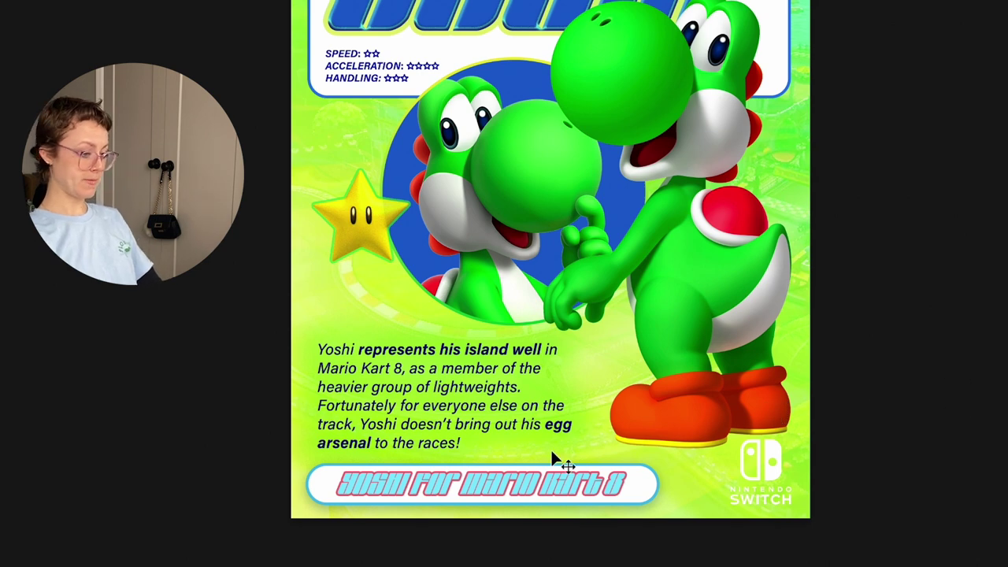
Adjust the bio text box's width until the paragraph wraps onto five lines, ending with "bring out his egg arsenal to the races!".
{"action": "left_click", "coordinate": [446, 421]}
{"action": "mouse_move", "coordinate": [581, 396]}
{"action": "left_mouse_down"}
{"action": "mouse_move", "coordinate": [607, 397]}
{"action": "mouse_move", "coordinate": [595, 398]}
{"action": "left_mouse_up"}
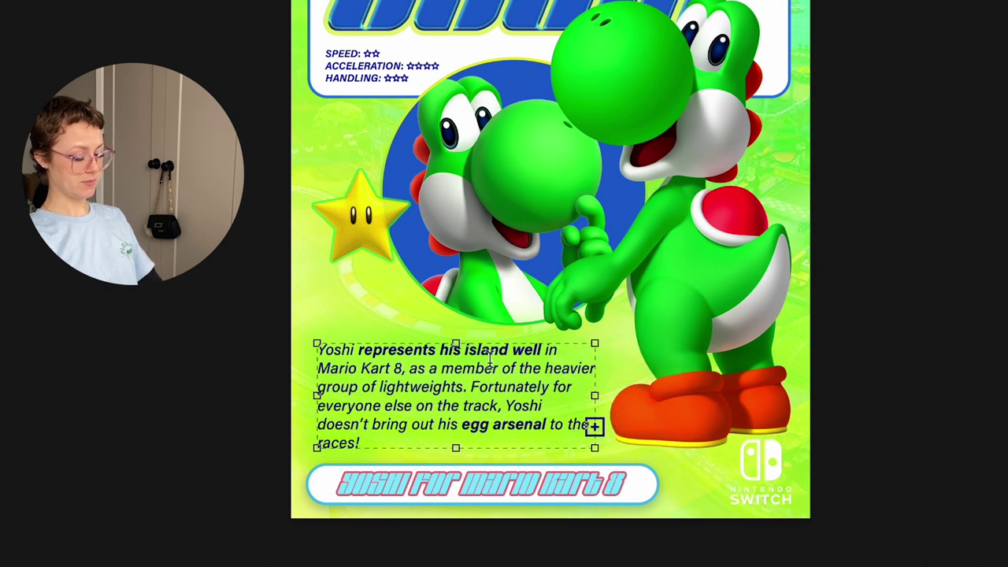
{"action": "key", "text": "Escape"}
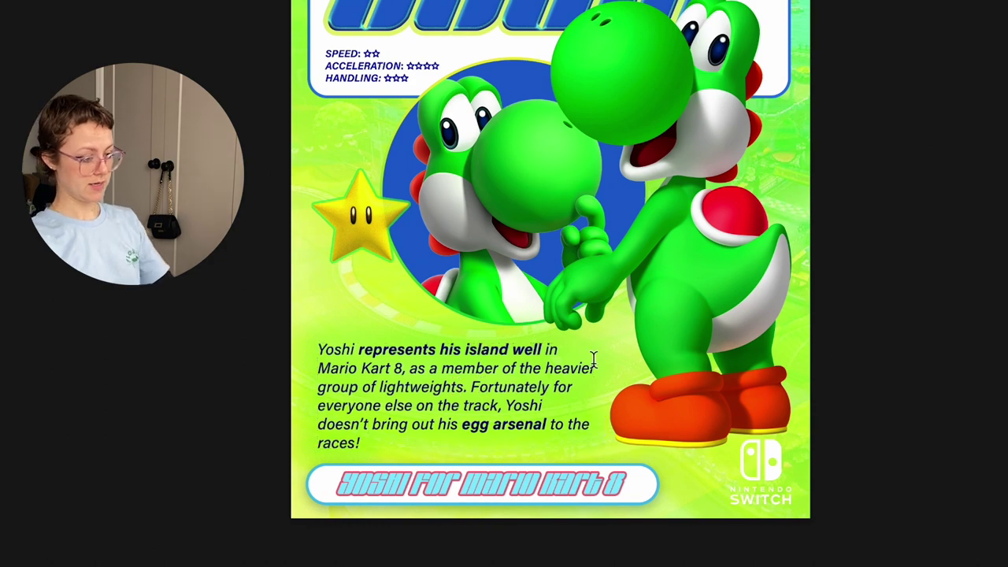
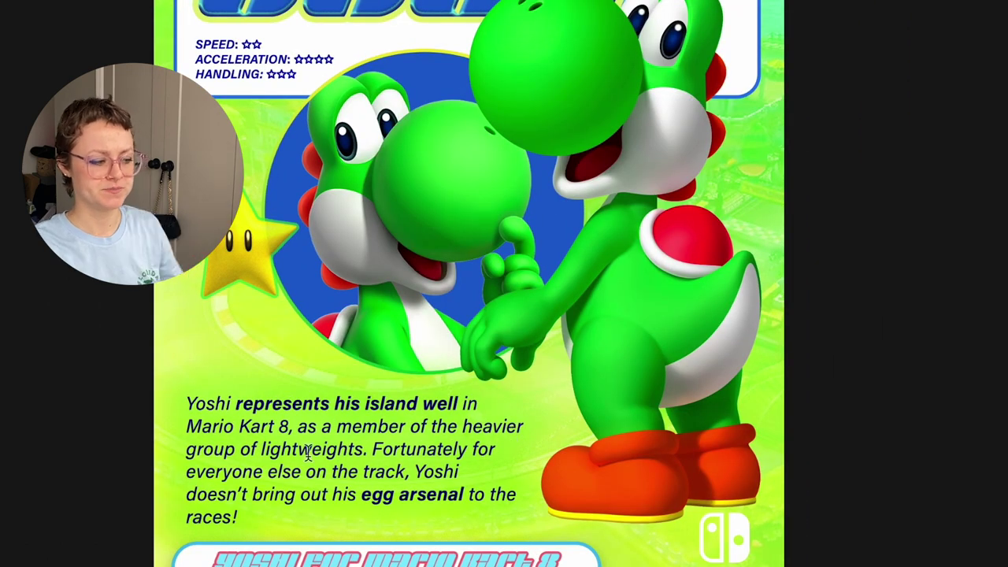
{"action": "left_click", "coordinate": [307, 450]}
{"action": "left_click_drag", "start_coordinate": [512, 459], "coordinate": [538, 459]}
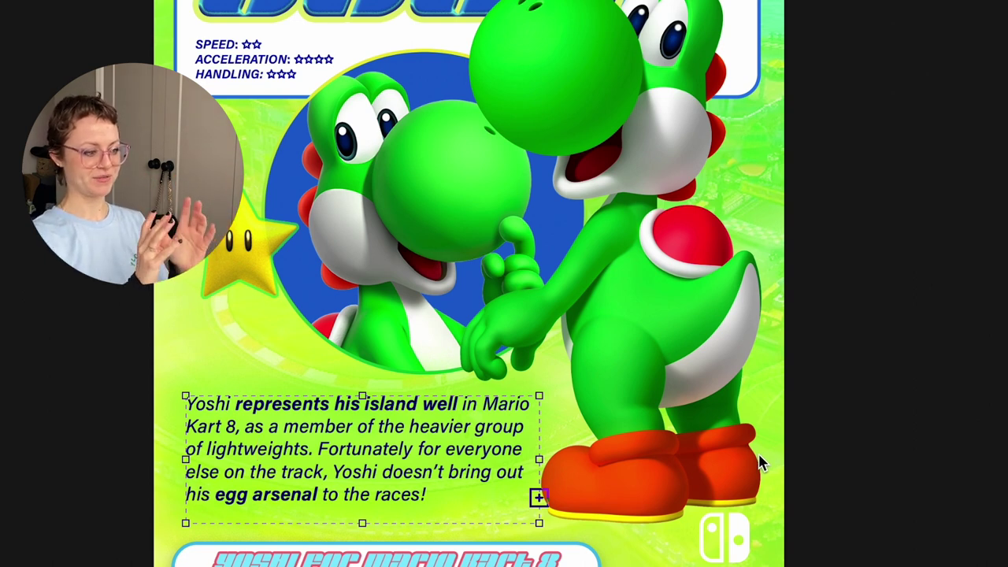
{"action": "left_click_drag", "start_coordinate": [536, 464], "coordinate": [517, 462]}
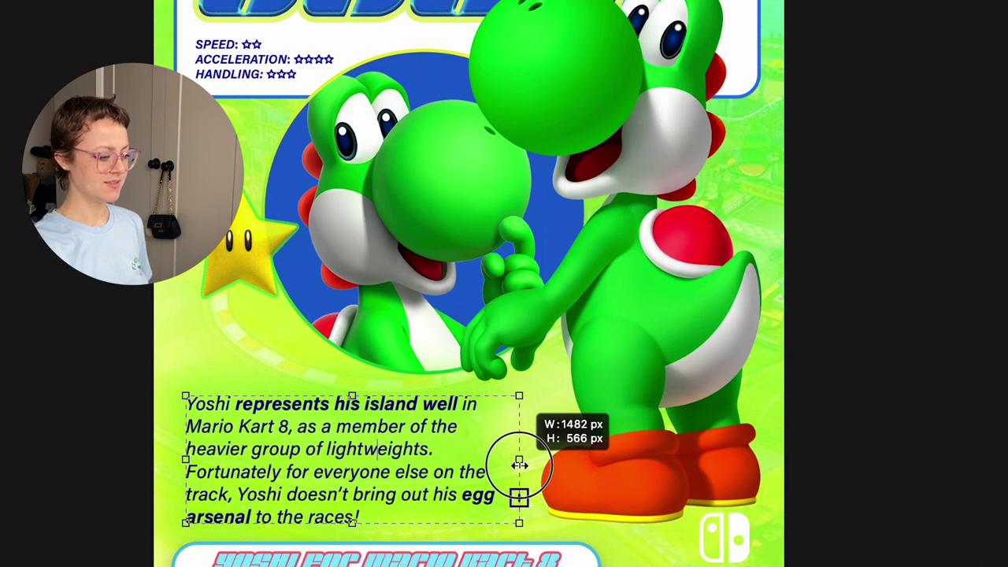
{"action": "key", "text": "Return"}
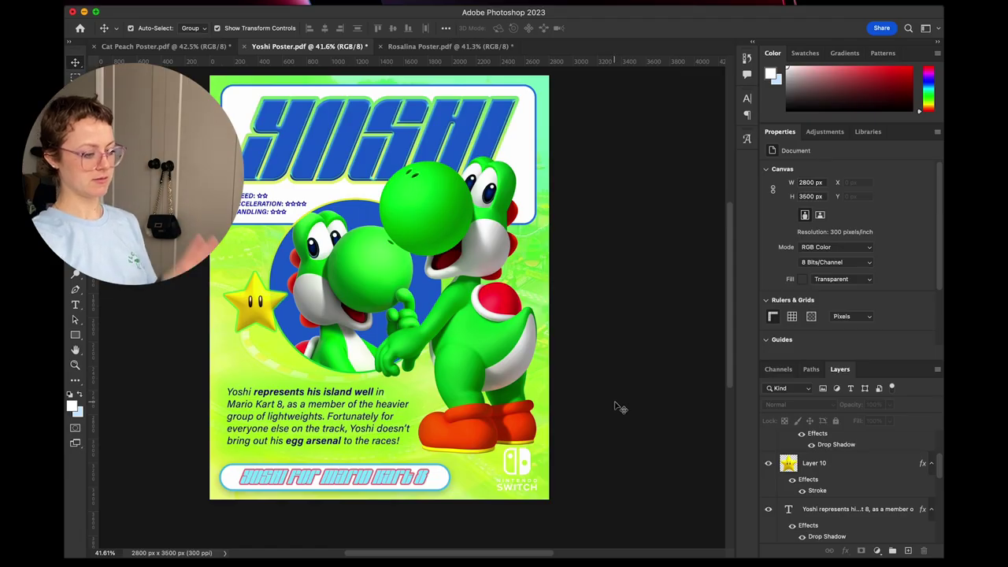
Nudge the bio paragraph slightly down in the gap between the headshot and the bottom banner.
{"action": "left_click", "coordinate": [354, 413]}
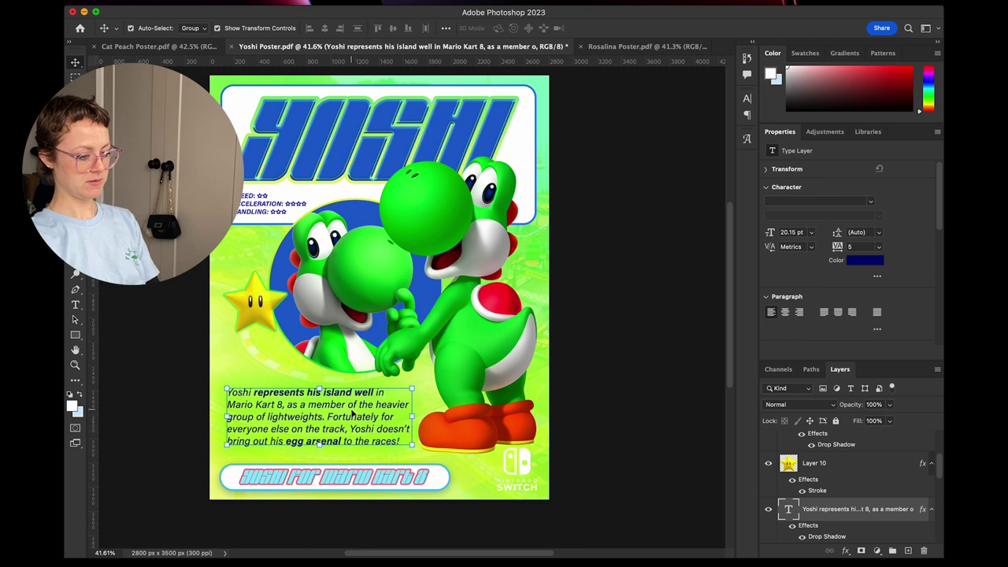
{"action": "left_click", "coordinate": [582, 405]}
{"action": "left_click", "coordinate": [354, 433]}
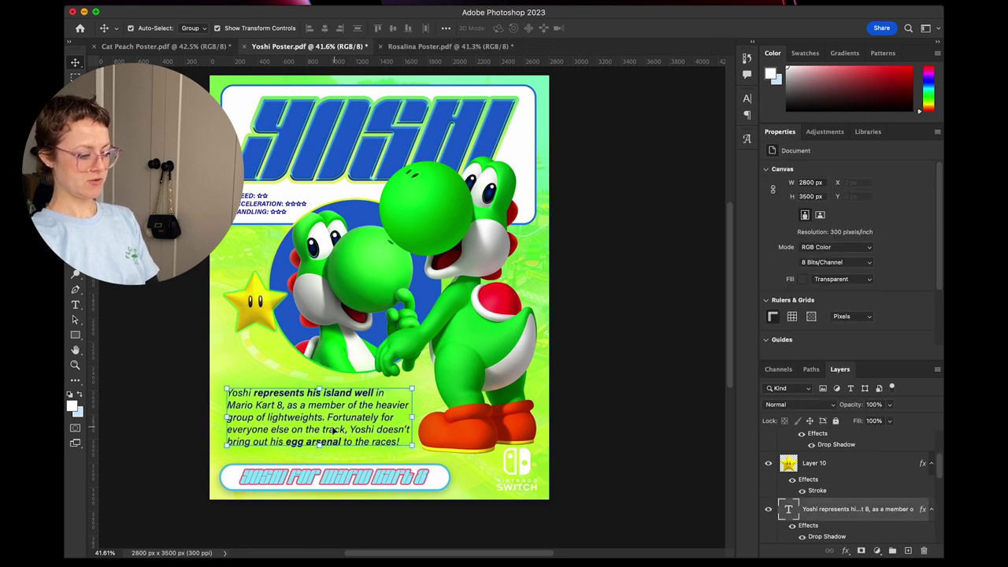
{"action": "left_click", "coordinate": [606, 433]}
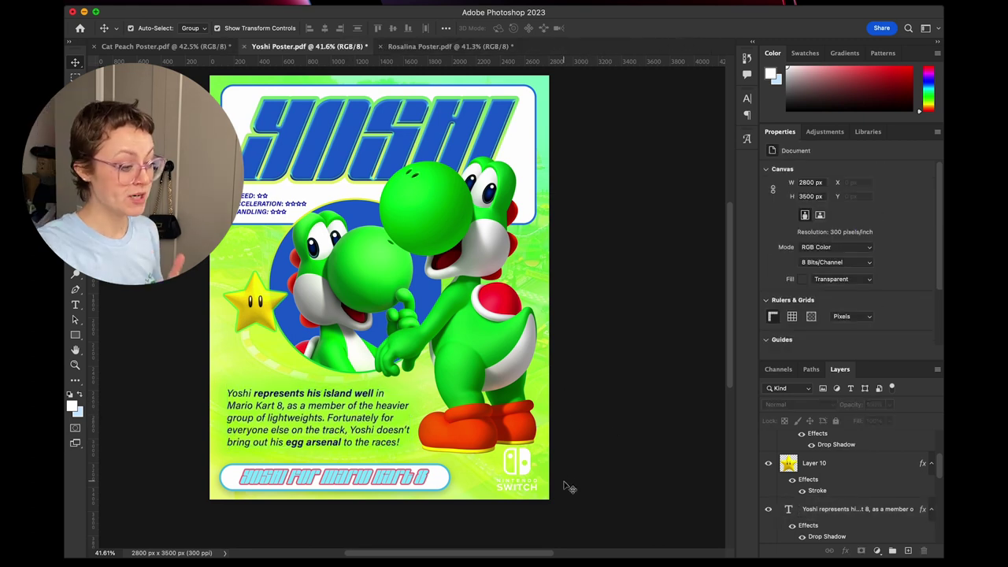
Collapse the Bottom Text group and bring the full-body Yoshi layer, Layer 3, to the top of the layer stack.
{"action": "scroll", "coordinate": [838, 489], "scroll_direction": "up", "scroll_amount": 3}
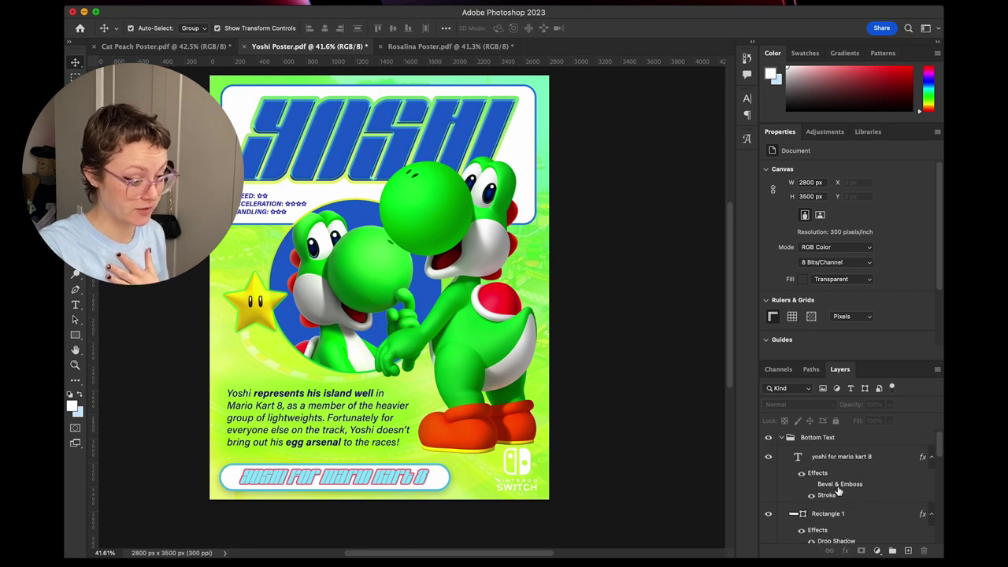
{"action": "left_click", "coordinate": [781, 437]}
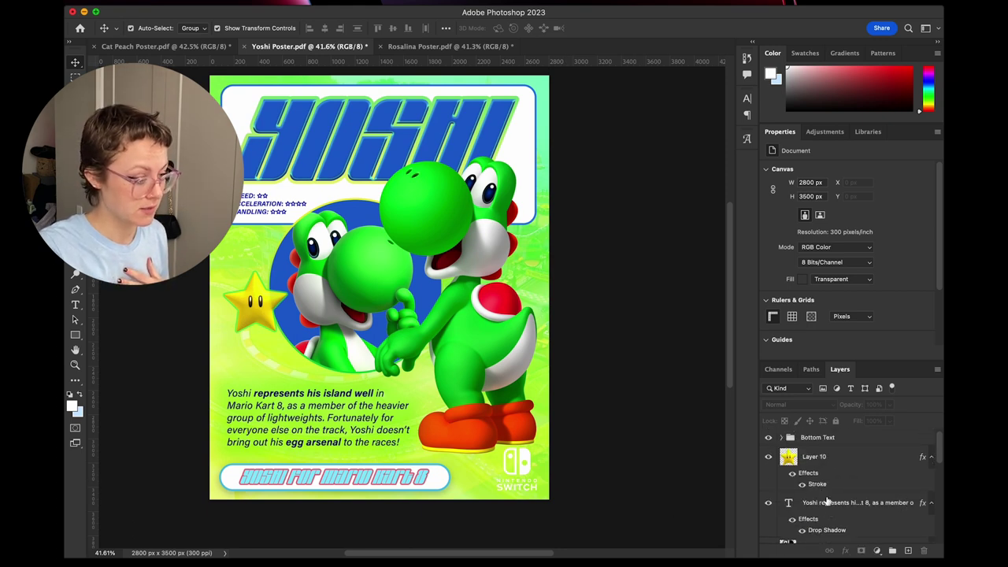
{"action": "scroll", "coordinate": [866, 513], "scroll_direction": "down", "scroll_amount": 1}
{"action": "scroll", "coordinate": [866, 513], "scroll_direction": "up", "scroll_amount": 1}
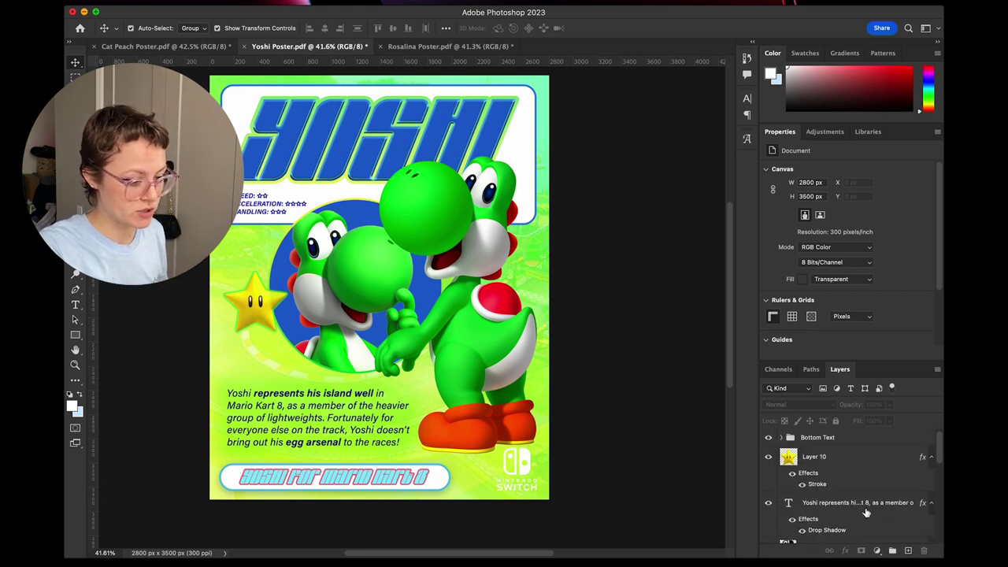
{"action": "scroll", "coordinate": [862, 509], "scroll_direction": "down", "scroll_amount": 3}
{"action": "left_click", "coordinate": [834, 460]}
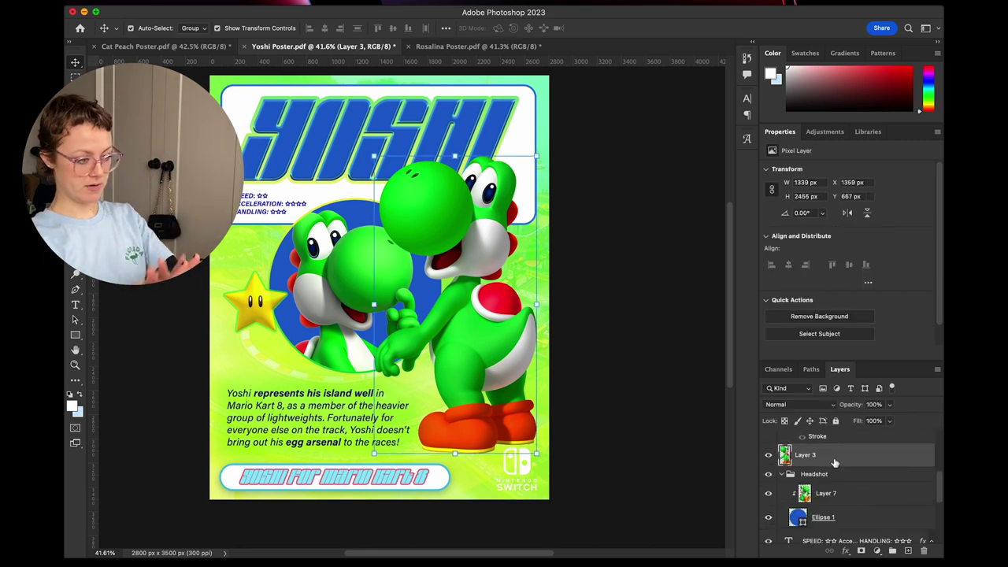
Add an 18 px outside stroke to the full-body Yoshi layer, Layer 3.
{"action": "left_click", "coordinate": [876, 550]}
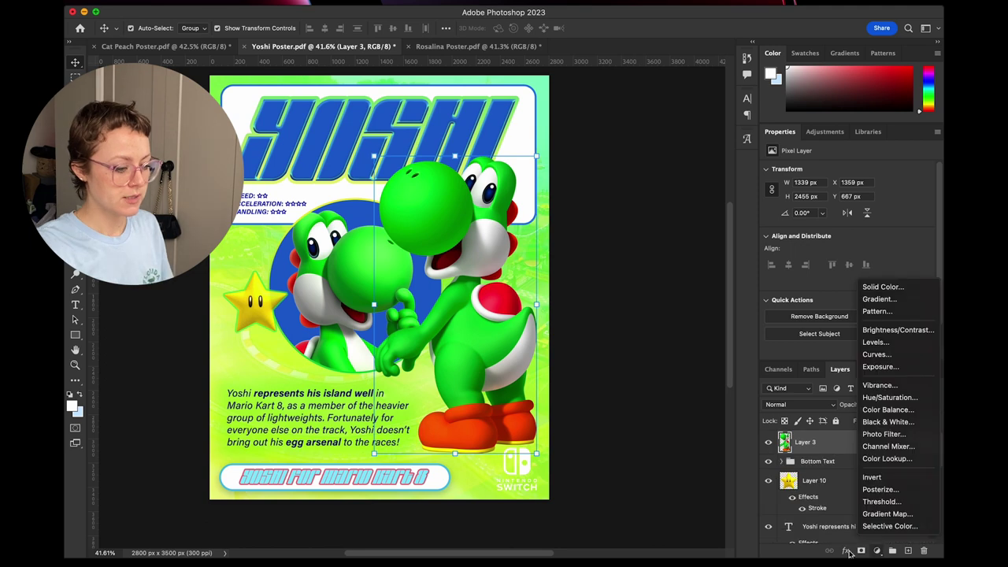
{"action": "left_click", "coordinate": [844, 550]}
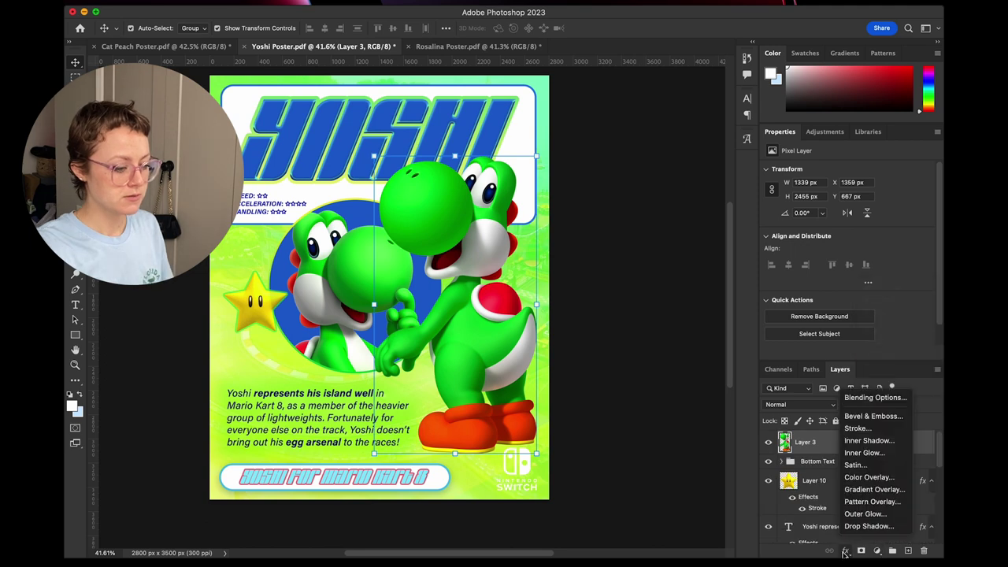
{"action": "left_click", "coordinate": [883, 431]}
{"action": "scroll", "coordinate": [357, 321], "scroll_direction": "right", "scroll_amount": 5}
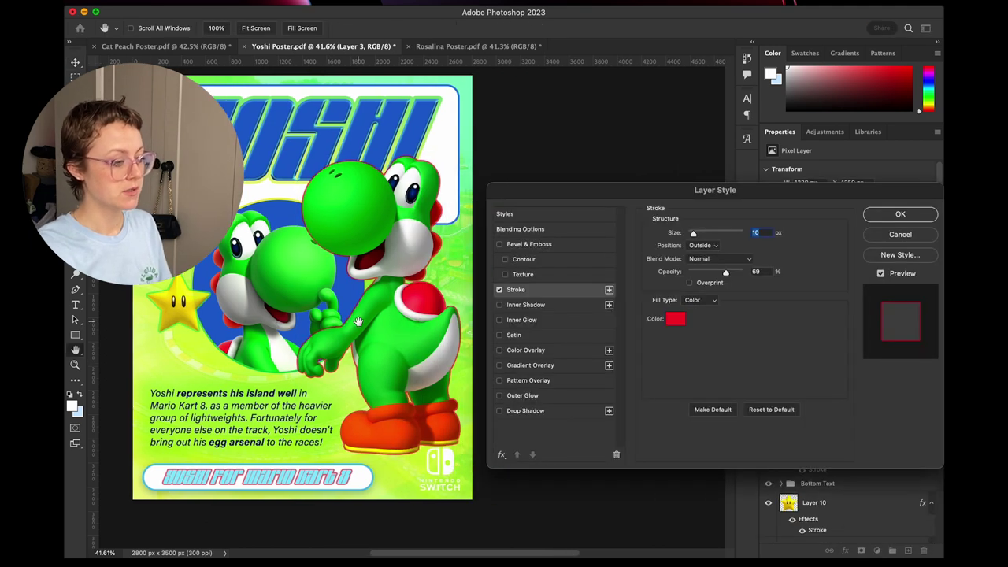
{"action": "scroll", "coordinate": [357, 321], "scroll_direction": "right", "scroll_amount": 3}
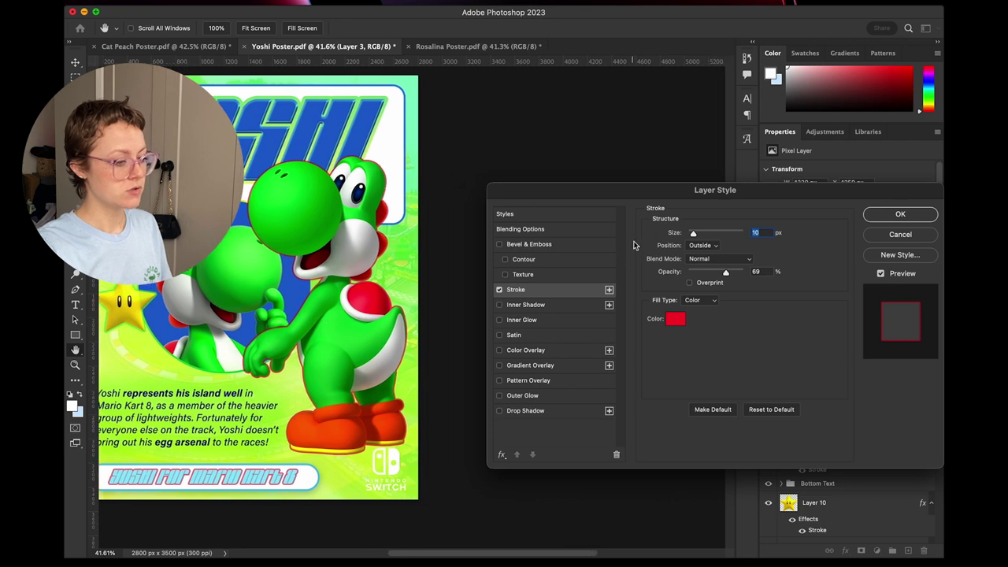
{"action": "left_click_drag", "start_coordinate": [636, 197], "coordinate": [577, 150]}
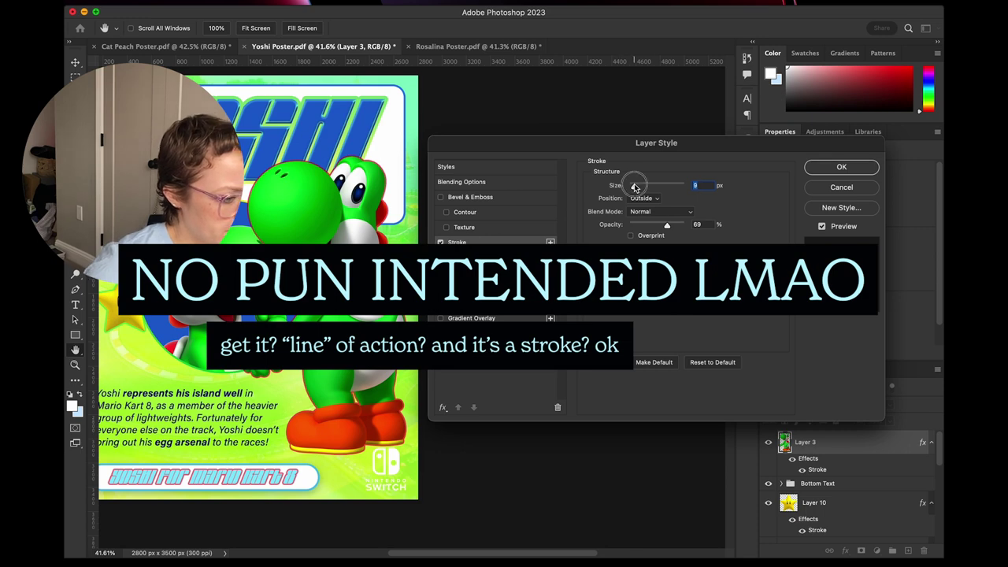
Set the stroke colour to light green 92ff57 and compare the full-body render with and without the stroke.
{"action": "left_click", "coordinate": [610, 272]}
{"action": "left_click", "coordinate": [790, 284]}
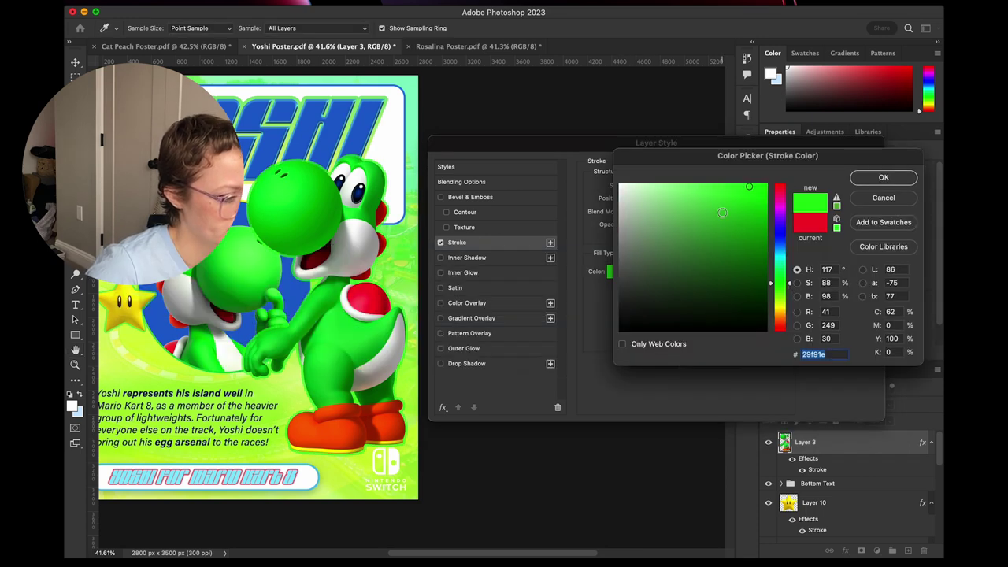
{"action": "left_click_drag", "start_coordinate": [722, 212], "coordinate": [716, 184]}
{"action": "left_click", "coordinate": [782, 294]}
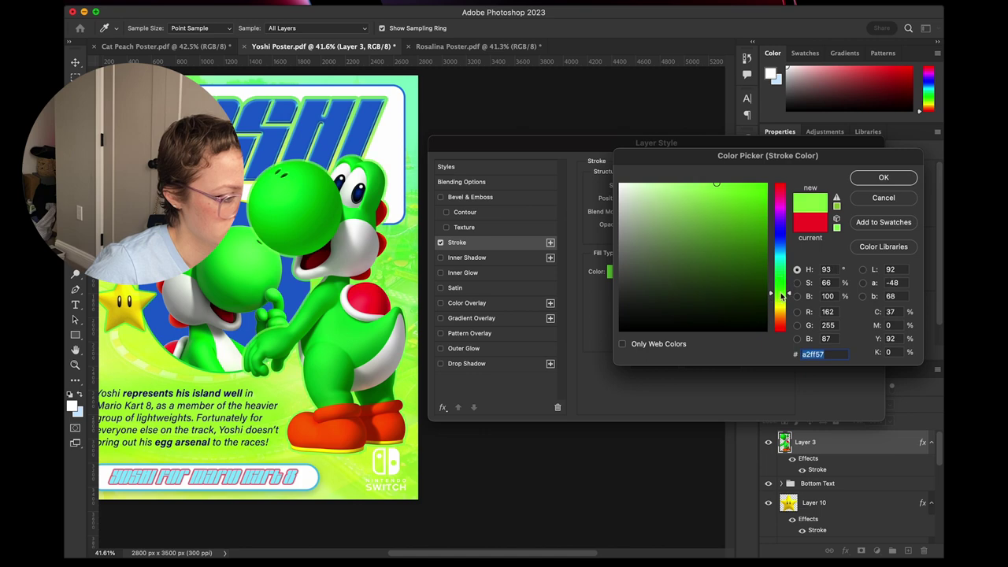
{"action": "left_click_drag", "start_coordinate": [784, 294], "coordinate": [788, 291]}
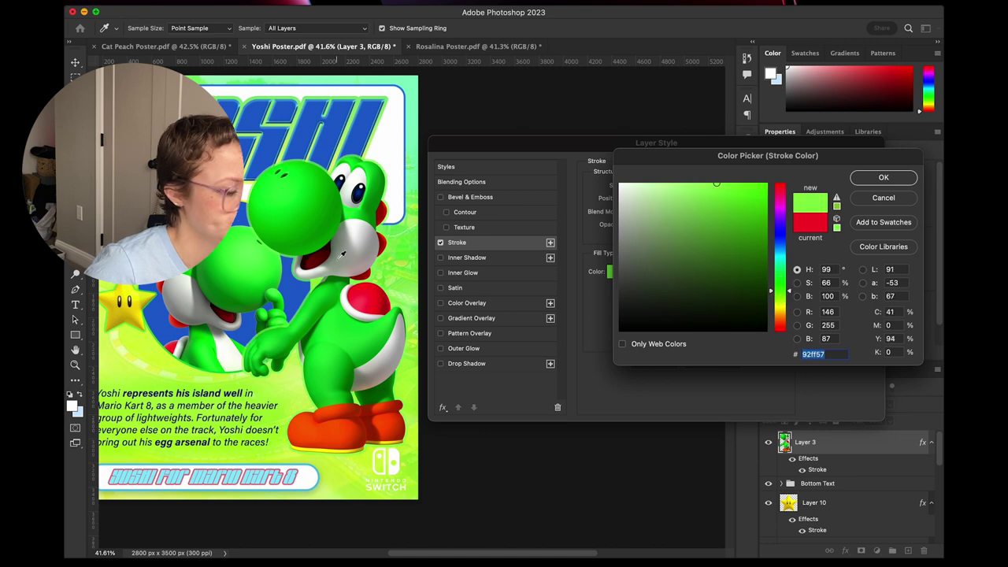
{"action": "scroll", "coordinate": [343, 253], "scroll_direction": "right", "scroll_amount": 2}
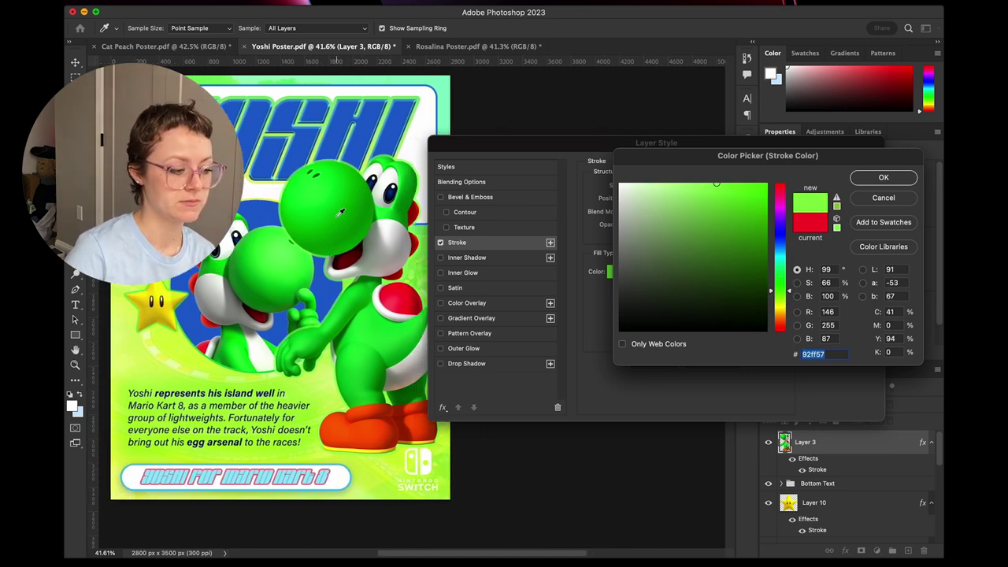
{"action": "left_click", "coordinate": [883, 178]}
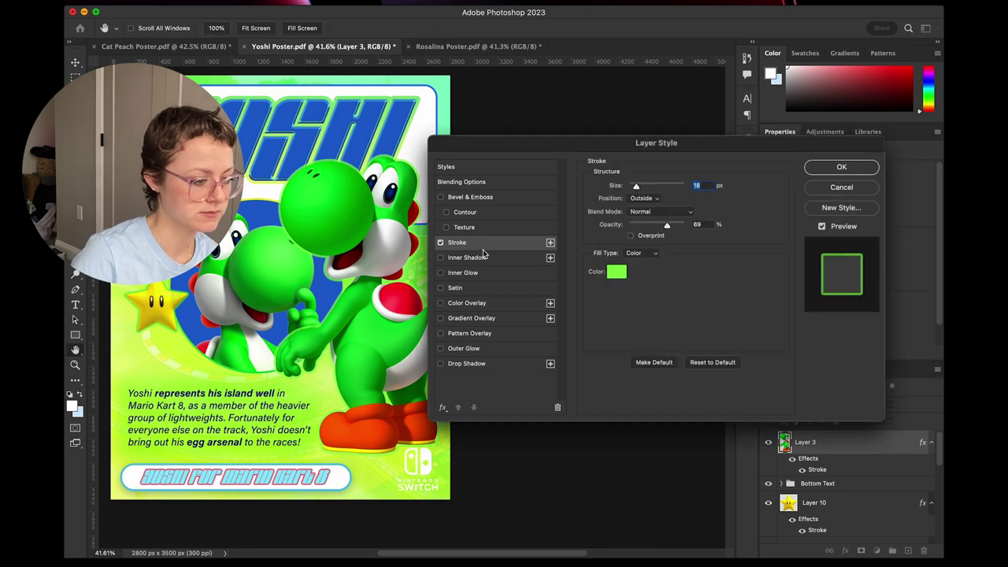
{"action": "left_click", "coordinate": [440, 243]}
{"action": "left_click", "coordinate": [440, 242]}
{"action": "left_click", "coordinate": [440, 242]}
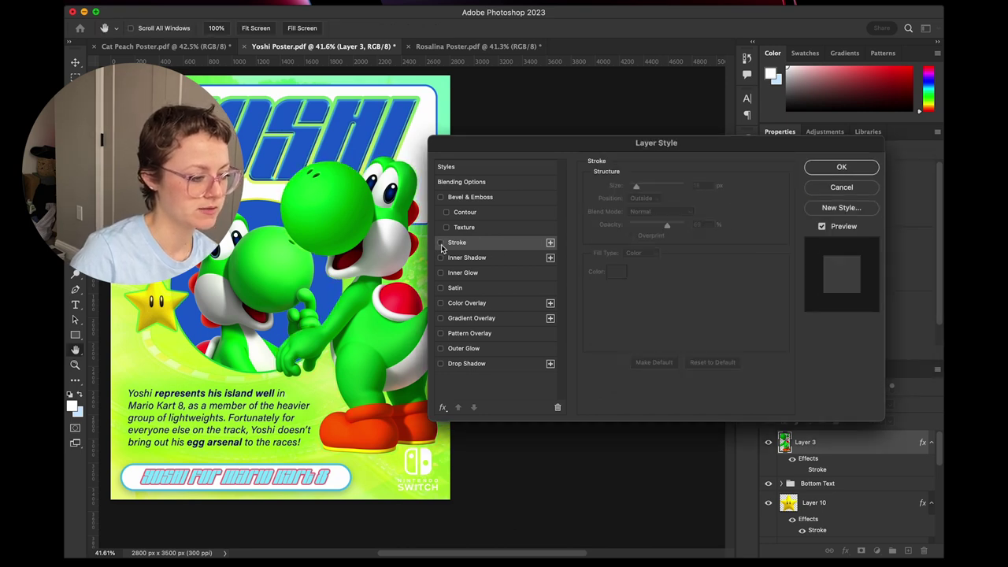
{"action": "left_click", "coordinate": [440, 242]}
{"action": "scroll", "coordinate": [407, 283], "scroll_direction": "up", "scroll_amount": 1}
{"action": "left_click", "coordinate": [441, 272]}
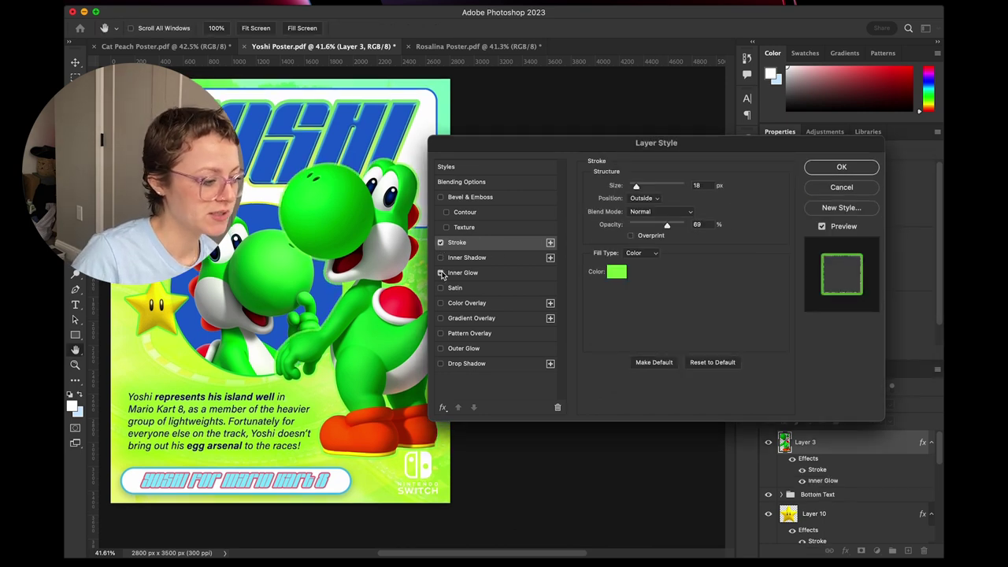
{"action": "left_click", "coordinate": [473, 273]}
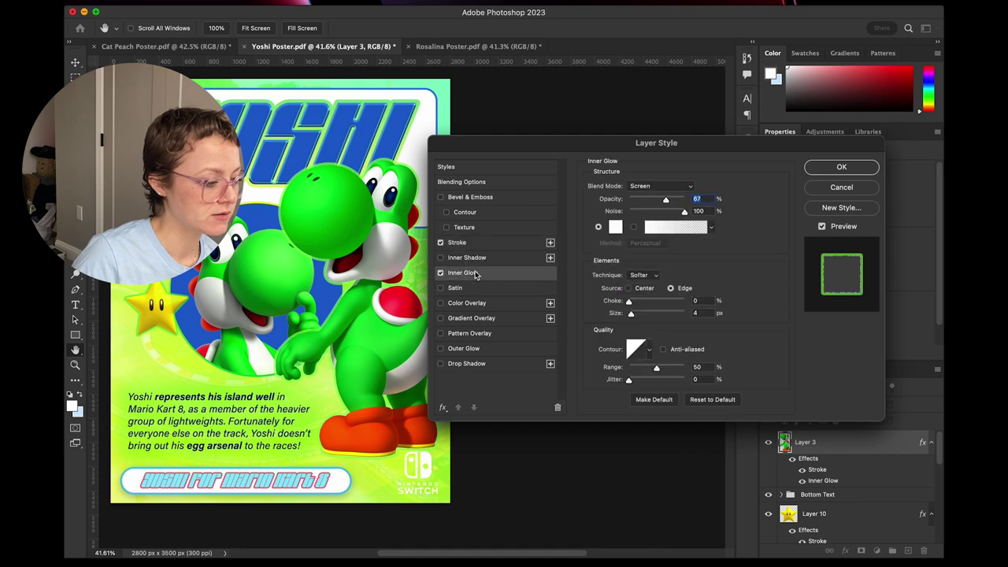
{"action": "left_click", "coordinate": [616, 228]}
{"action": "left_click", "coordinate": [860, 201]}
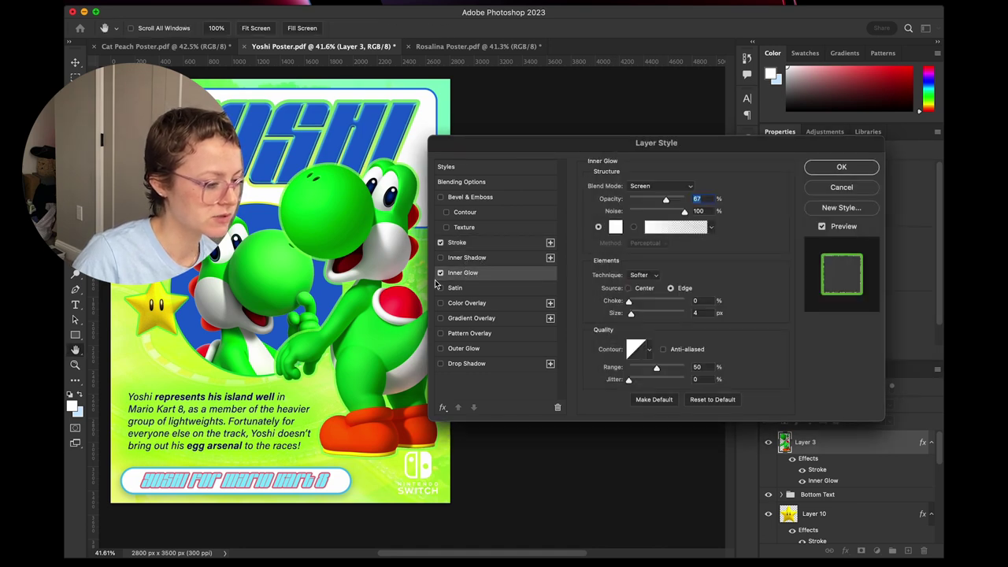
{"action": "left_click", "coordinate": [441, 272]}
Add an inner shadow to the full-body Yoshi with a distance of 0 px and an enlarged size.
{"action": "left_click", "coordinate": [440, 257]}
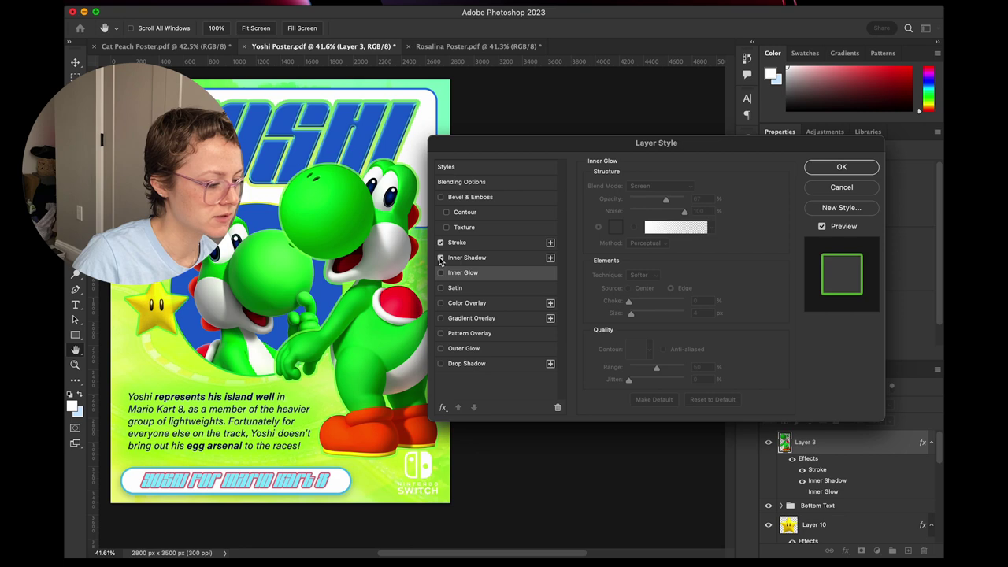
{"action": "left_click", "coordinate": [464, 257]}
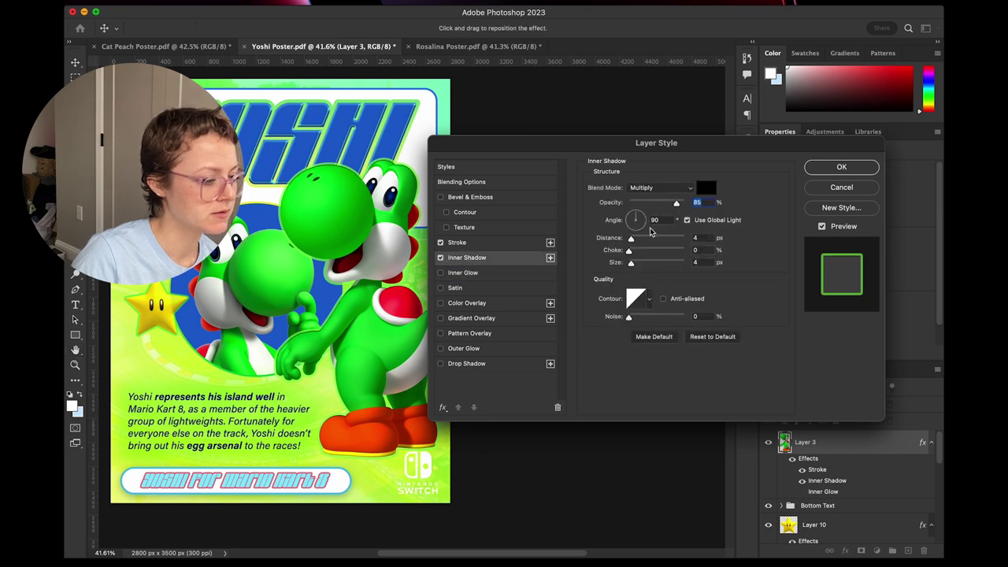
{"action": "left_click_drag", "start_coordinate": [630, 237], "coordinate": [639, 267]}
Change the inner shadow's colour to blue 527ff1.
{"action": "left_click", "coordinate": [705, 187]}
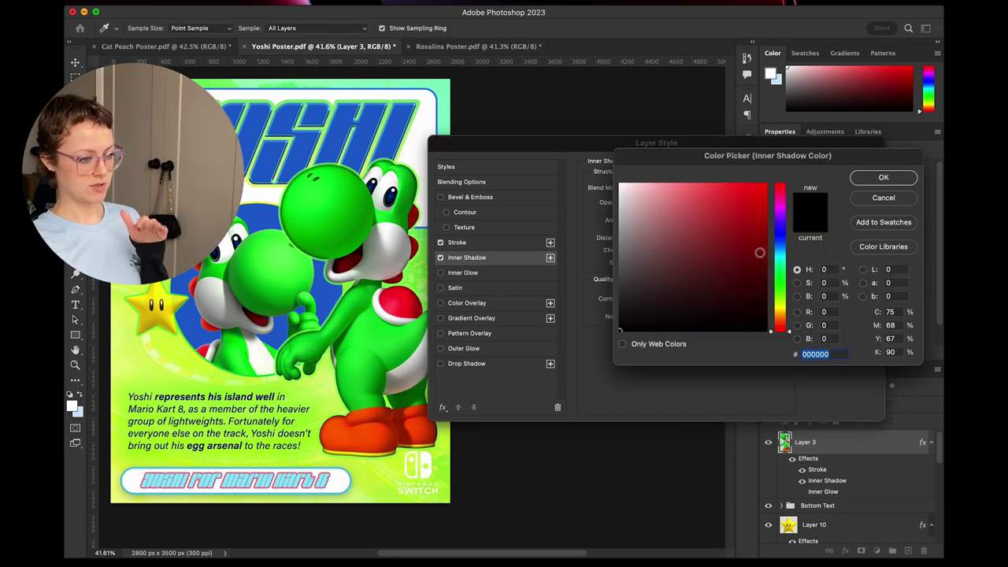
{"action": "left_click", "coordinate": [779, 228]}
{"action": "left_click", "coordinate": [706, 225]}
{"action": "left_click", "coordinate": [740, 227]}
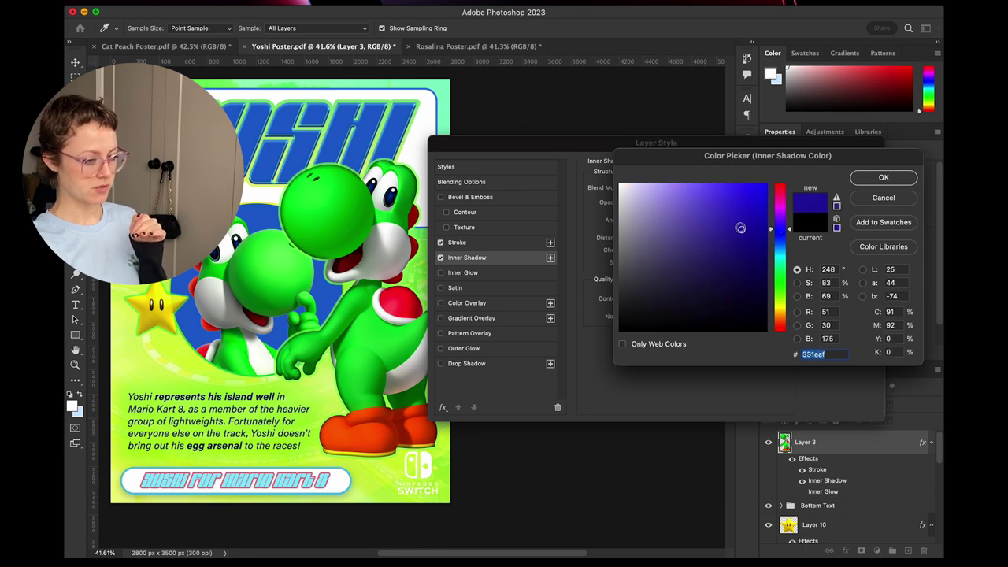
{"action": "left_click_drag", "start_coordinate": [740, 228], "coordinate": [734, 192]}
{"action": "left_click", "coordinate": [779, 239]}
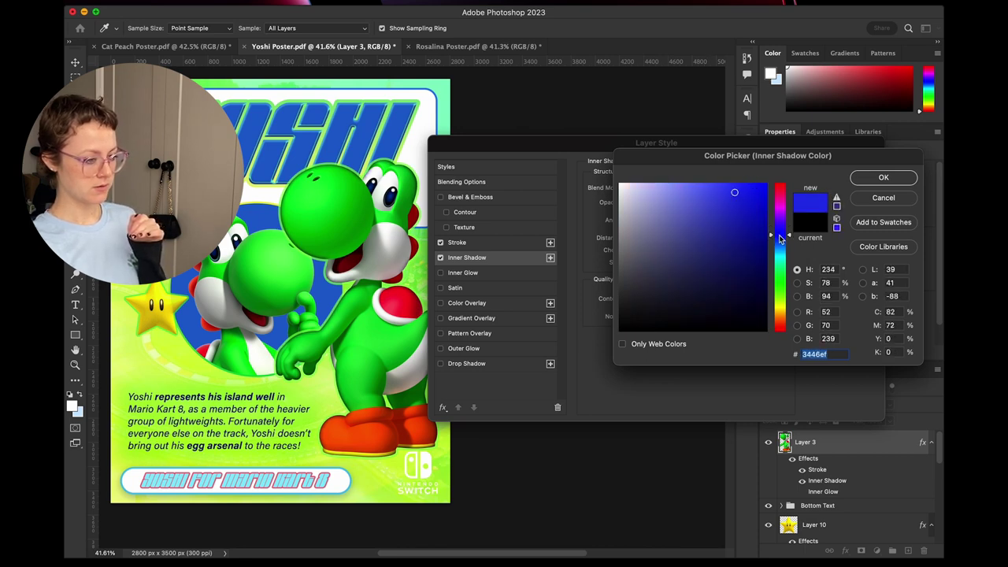
{"action": "left_click", "coordinate": [779, 239]}
{"action": "left_click", "coordinate": [717, 191]}
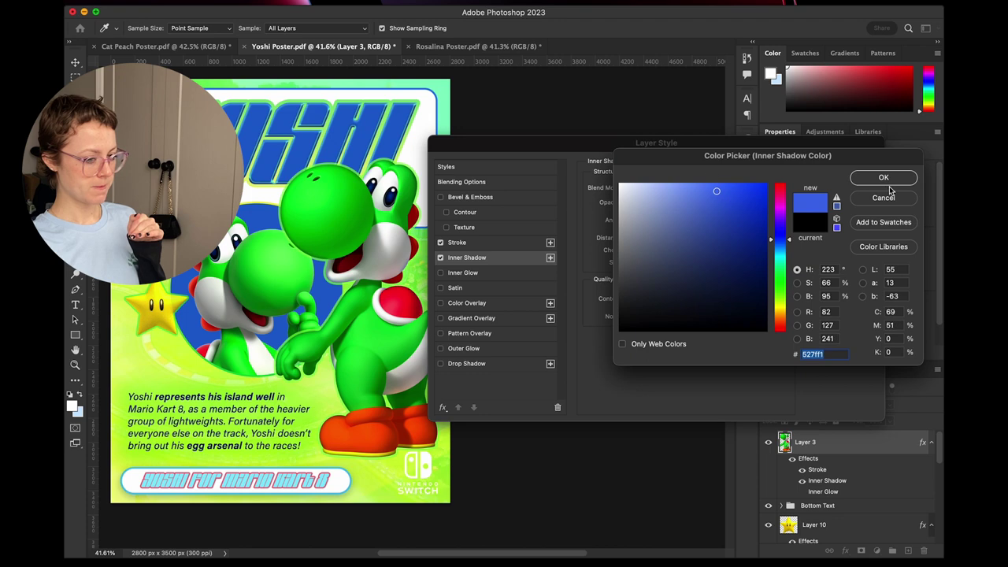
{"action": "left_click", "coordinate": [884, 178]}
Set the inner shadow's opacity to 100%, choke to 5%, size to 84 px and noise to 10%.
{"action": "mouse_move", "coordinate": [676, 203]}
{"action": "left_mouse_down"}
{"action": "mouse_move", "coordinate": [702, 198]}
{"action": "mouse_move", "coordinate": [659, 202]}
{"action": "mouse_move", "coordinate": [686, 207]}
{"action": "left_mouse_up"}
{"action": "mouse_move", "coordinate": [639, 262]}
{"action": "left_mouse_down"}
{"action": "mouse_move", "coordinate": [660, 262]}
{"action": "mouse_move", "coordinate": [633, 252]}
{"action": "left_mouse_up"}
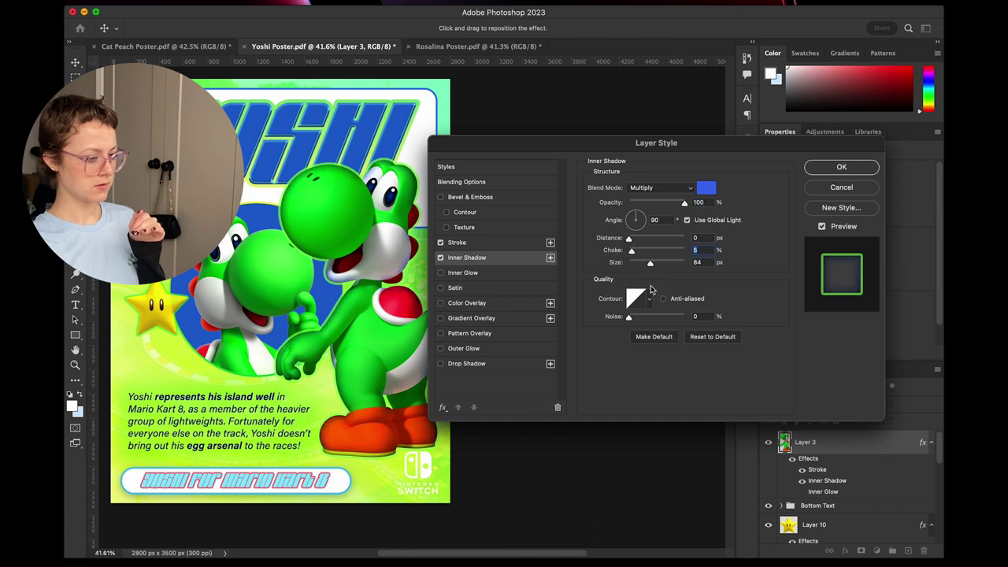
{"action": "left_click_drag", "start_coordinate": [632, 319], "coordinate": [636, 321]}
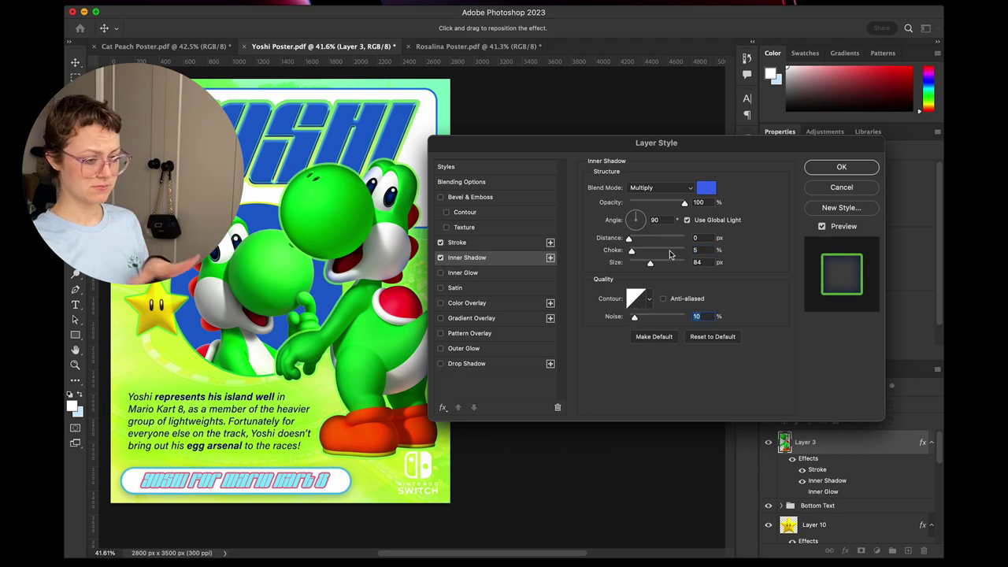
Switch the inner shadow's blend mode to Normal and deepen its colour to a darker, more saturated blue.
{"action": "left_click", "coordinate": [668, 188]}
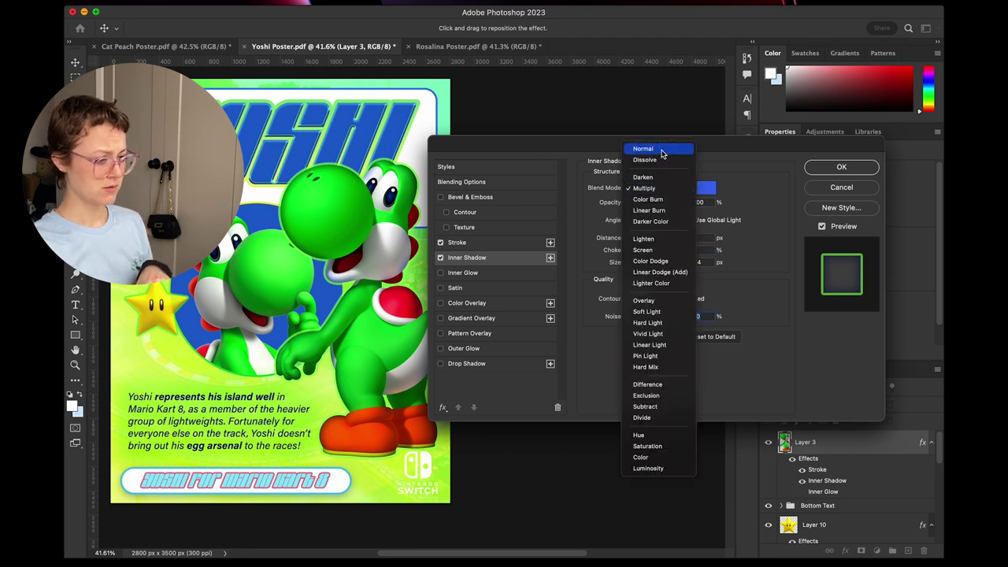
{"action": "left_click", "coordinate": [658, 149]}
{"action": "left_click", "coordinate": [707, 188]}
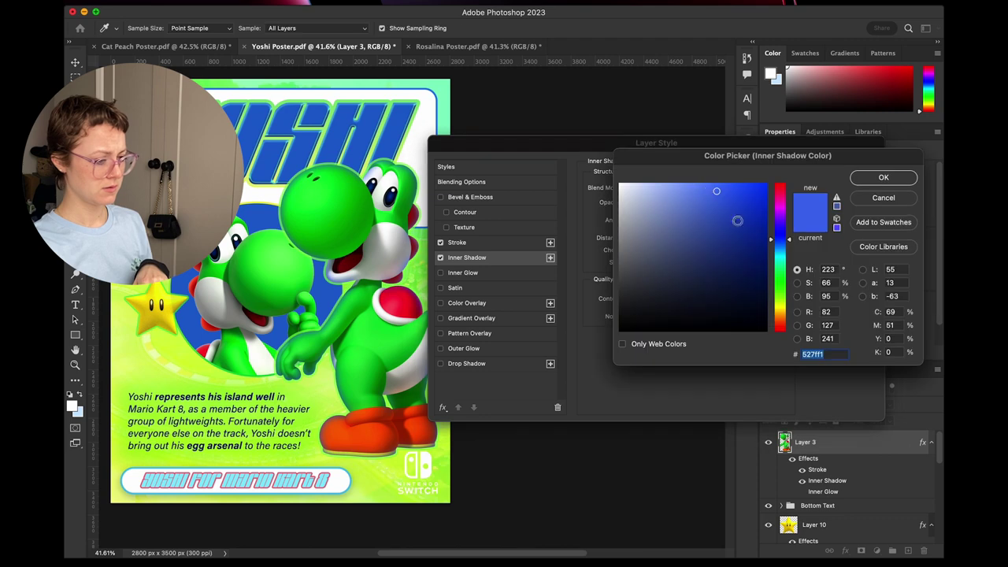
{"action": "left_click", "coordinate": [743, 209]}
{"action": "left_click", "coordinate": [742, 208]}
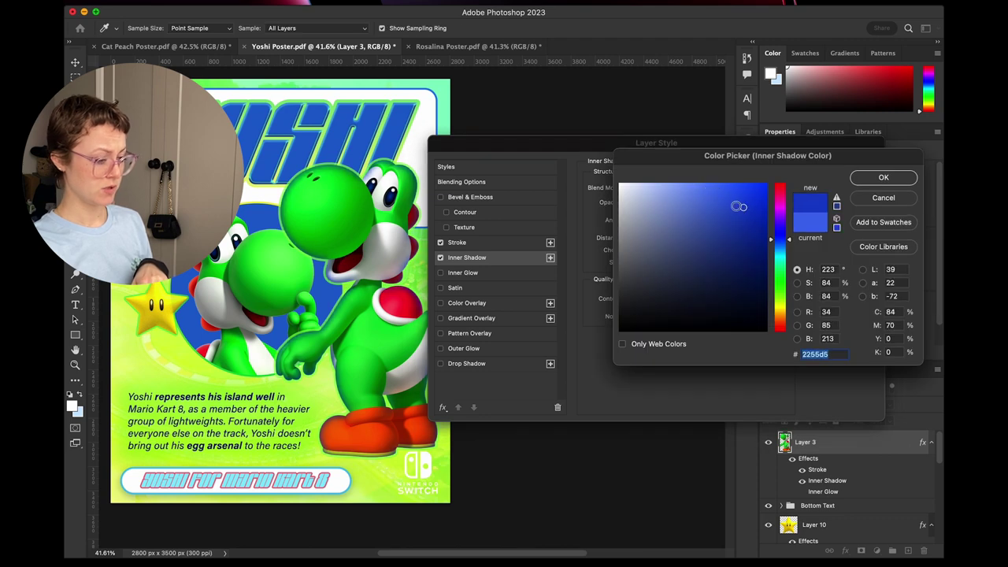
{"action": "left_click", "coordinate": [736, 203]}
{"action": "left_click", "coordinate": [881, 181]}
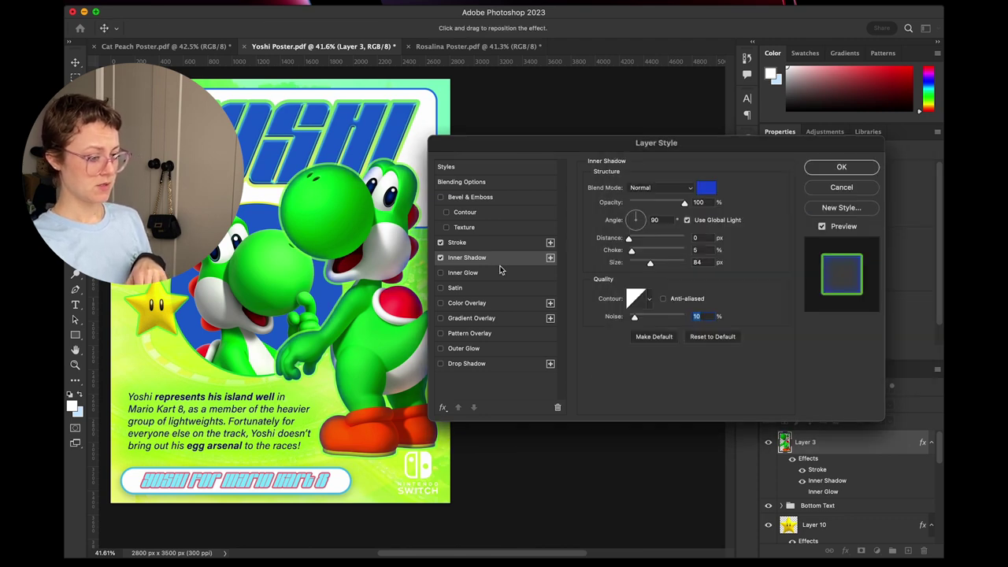
Compare the full-body Yoshi with and without the blue inner shadow.
{"action": "left_click", "coordinate": [440, 257]}
{"action": "left_click", "coordinate": [440, 257]}
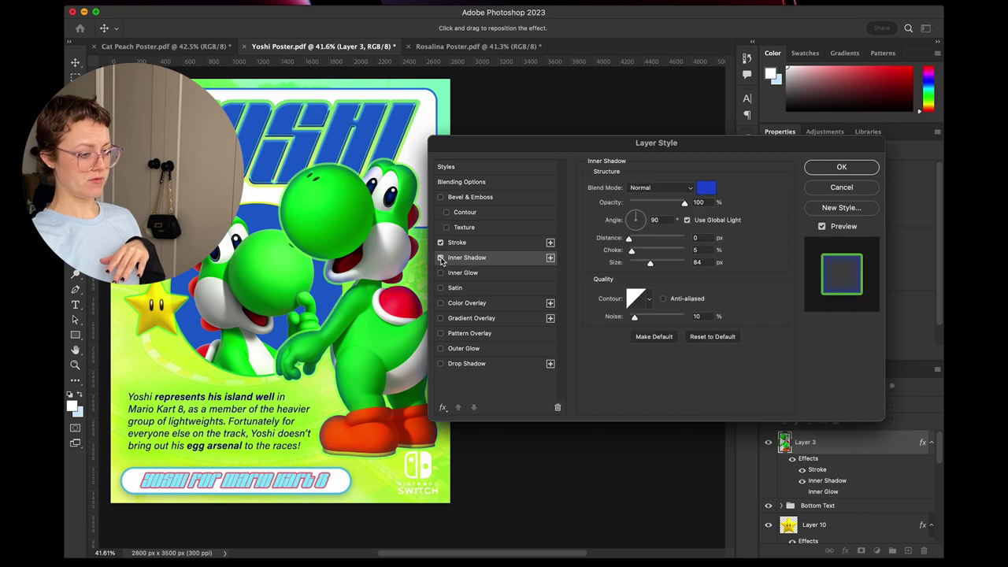
{"action": "left_click", "coordinate": [441, 259]}
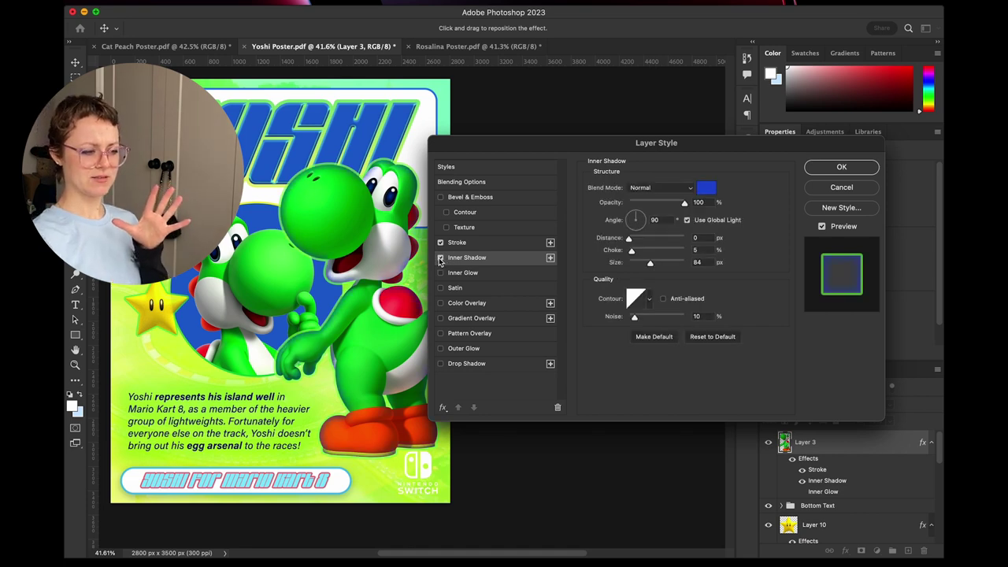
{"action": "left_click", "coordinate": [440, 258]}
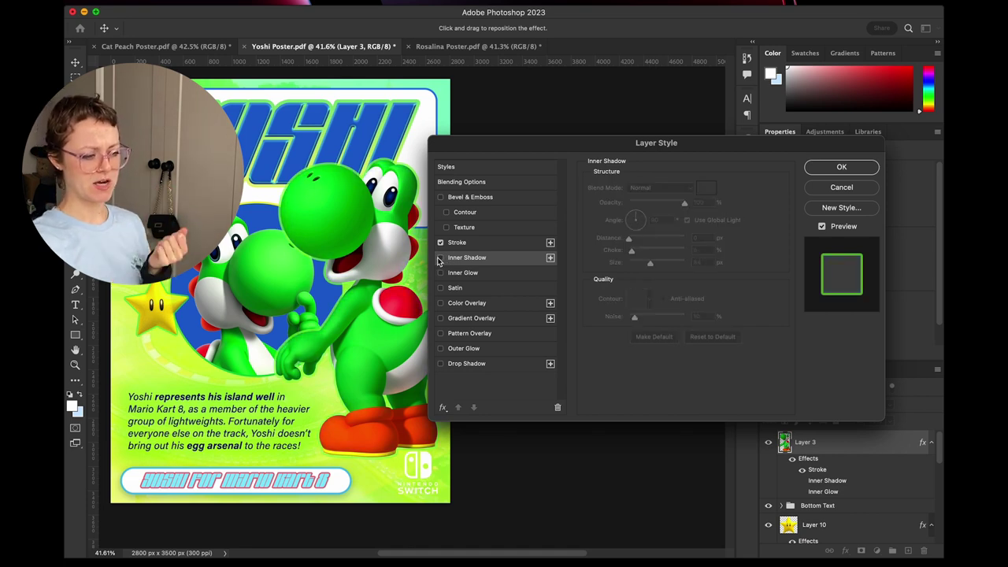
{"action": "left_click", "coordinate": [441, 258]}
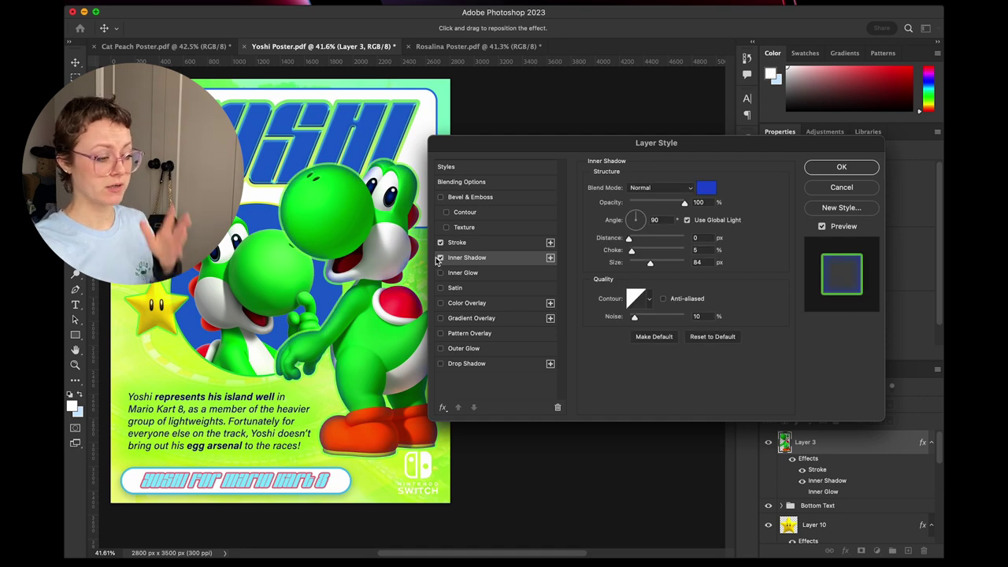
{"action": "left_click", "coordinate": [440, 259]}
{"action": "left_click", "coordinate": [441, 259]}
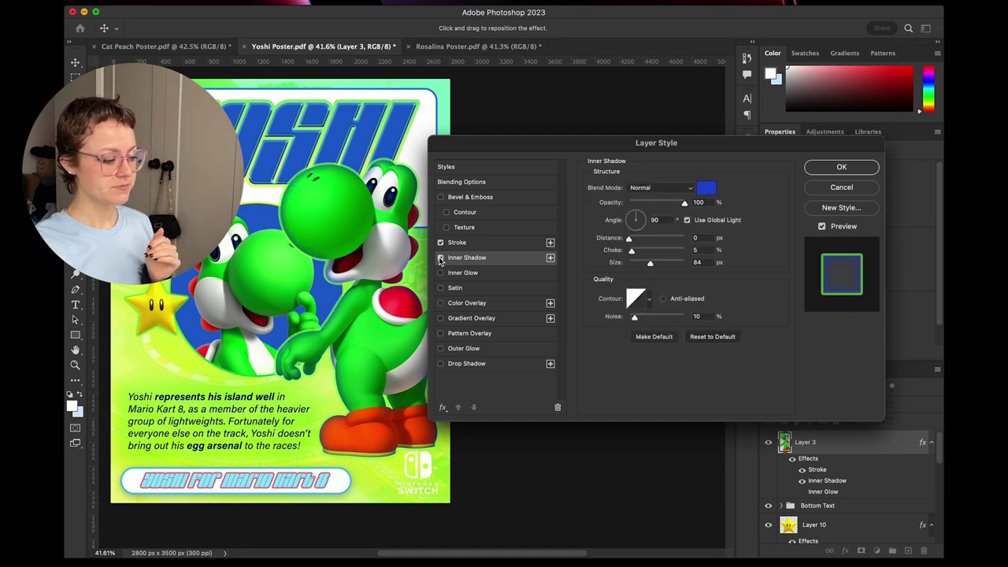
{"action": "left_click", "coordinate": [440, 259]}
{"action": "left_click", "coordinate": [440, 259]}
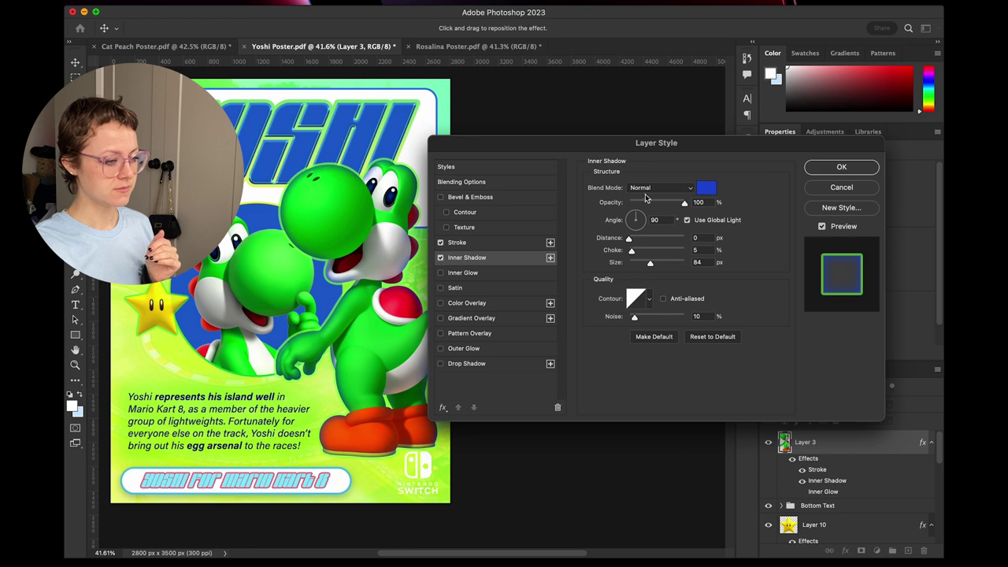
Lower the inner shadow's opacity to 63% and check the render with and without the effect.
{"action": "left_click_drag", "start_coordinate": [685, 202], "coordinate": [667, 204]}
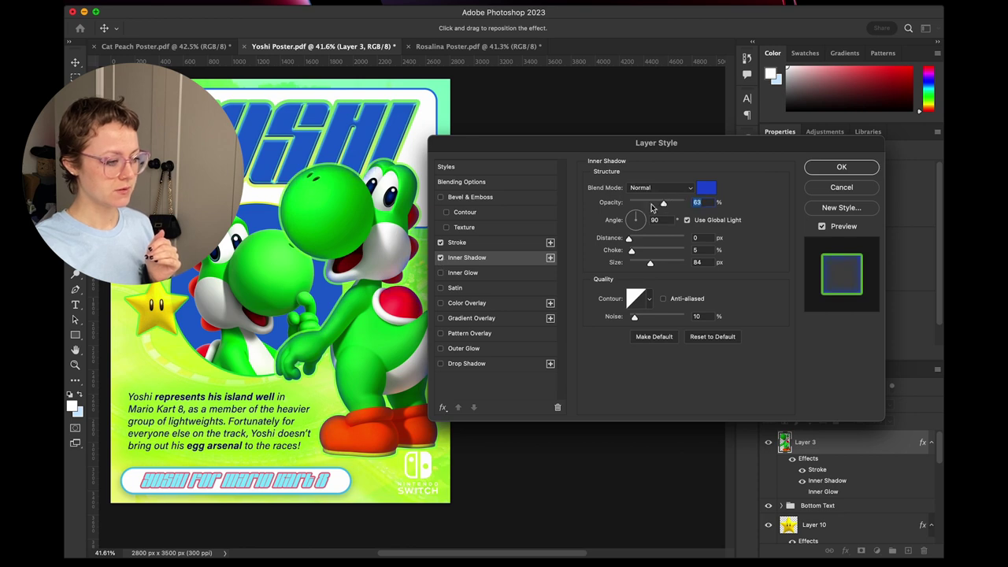
{"action": "left_click", "coordinate": [441, 259]}
{"action": "left_click", "coordinate": [441, 259]}
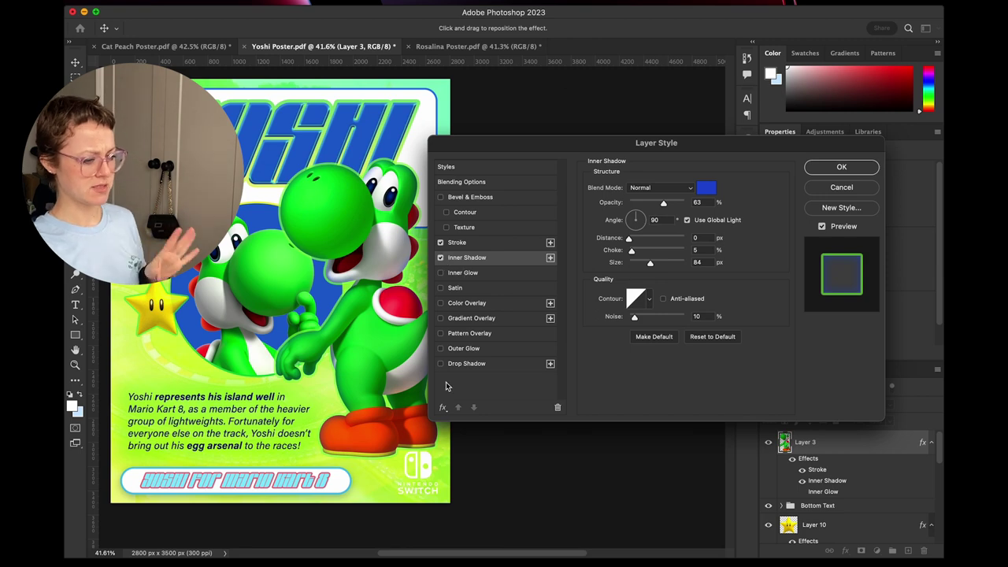
Add a drop shadow to the full-body Yoshi layer and set its colour to blue #003ca9.
{"action": "left_click", "coordinate": [512, 364]}
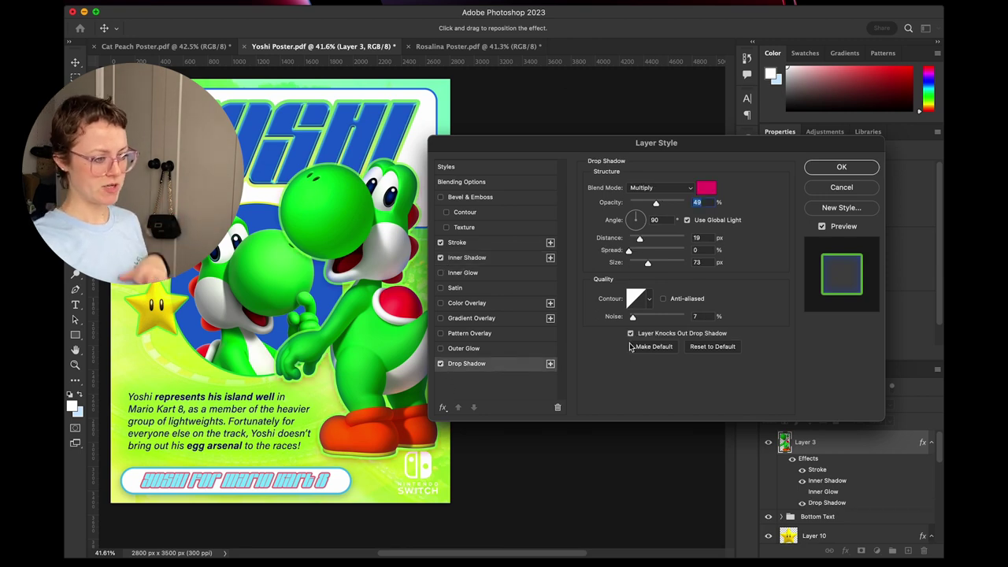
{"action": "left_click", "coordinate": [692, 188]}
{"action": "left_click", "coordinate": [701, 190]}
{"action": "left_click", "coordinate": [703, 190]}
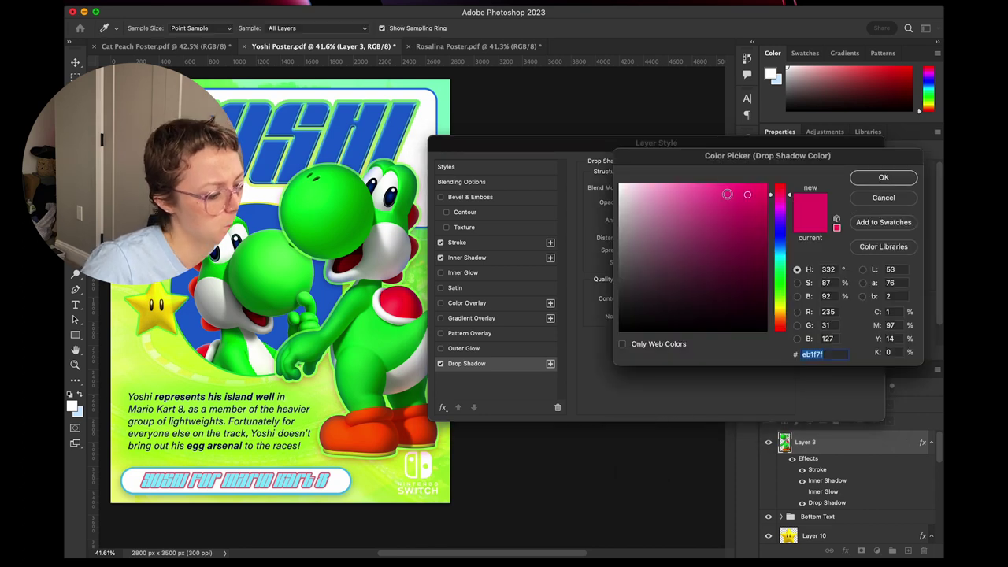
{"action": "type", "text": "000ca9"}
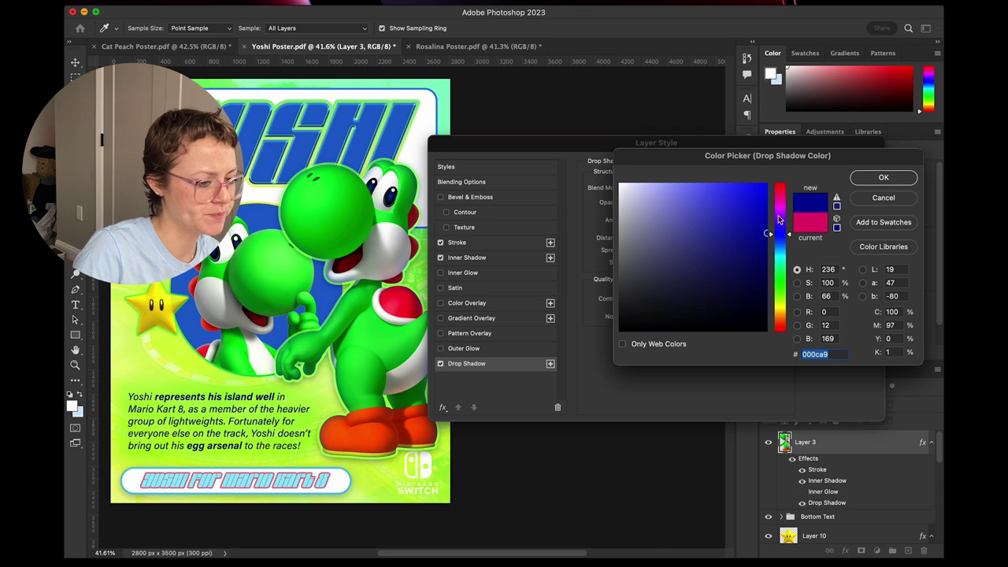
{"action": "left_click", "coordinate": [781, 241]}
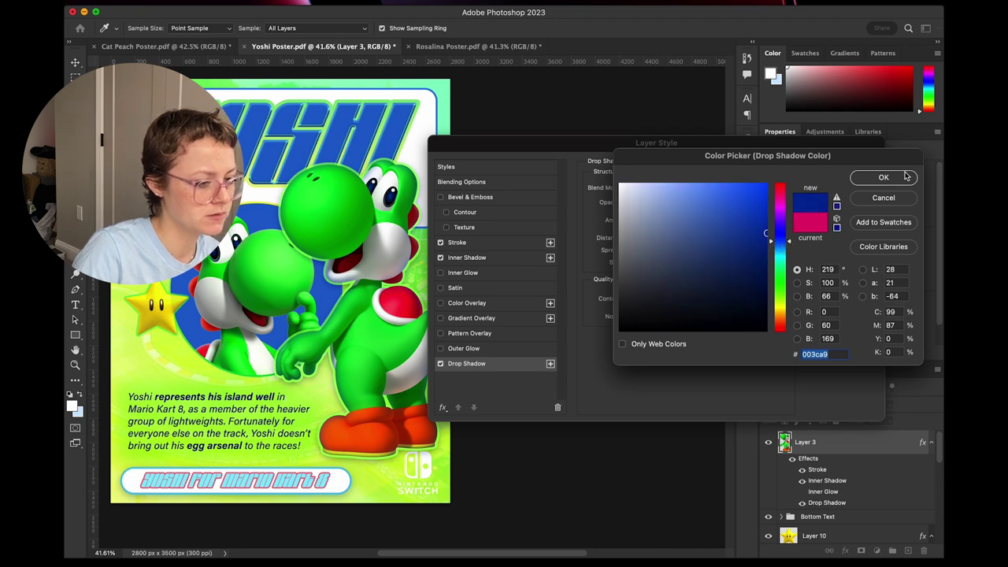
{"action": "left_click", "coordinate": [883, 177]}
Set the drop shadow's opacity to 81%, distance to 0 px and spread to 71%.
{"action": "left_click_drag", "start_coordinate": [671, 200], "coordinate": [675, 204]}
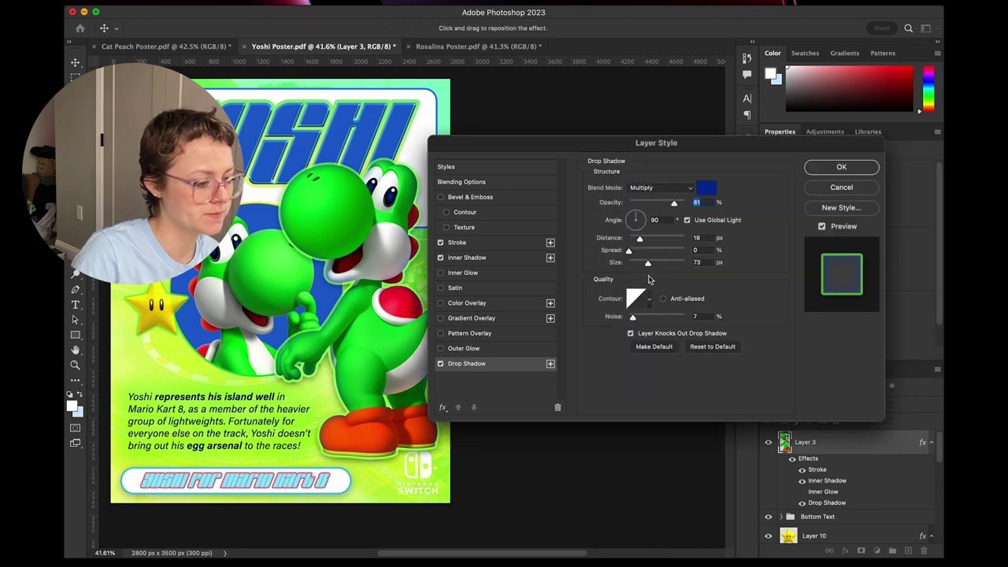
{"action": "left_click_drag", "start_coordinate": [639, 240], "coordinate": [584, 243]}
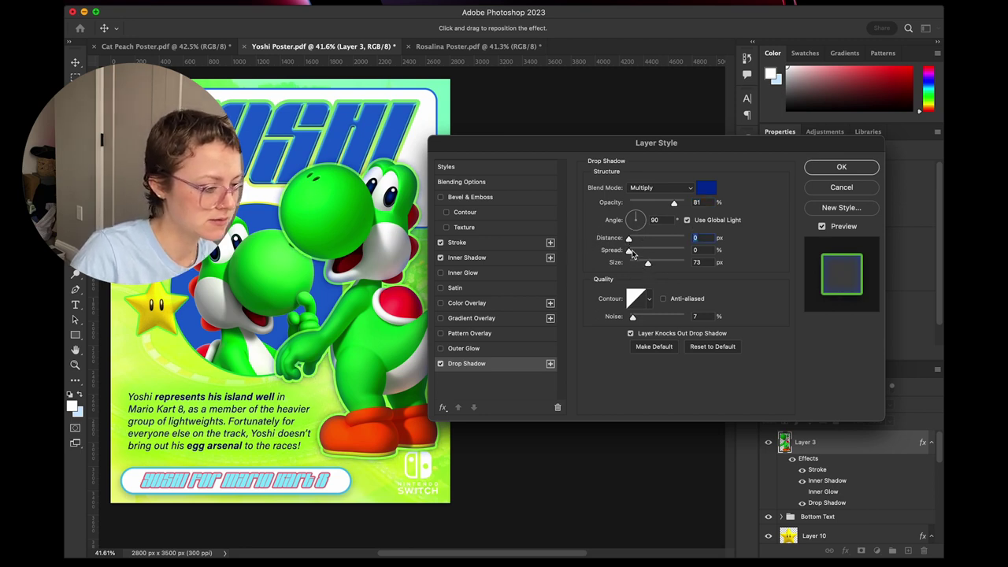
{"action": "left_click_drag", "start_coordinate": [630, 250], "coordinate": [668, 250]}
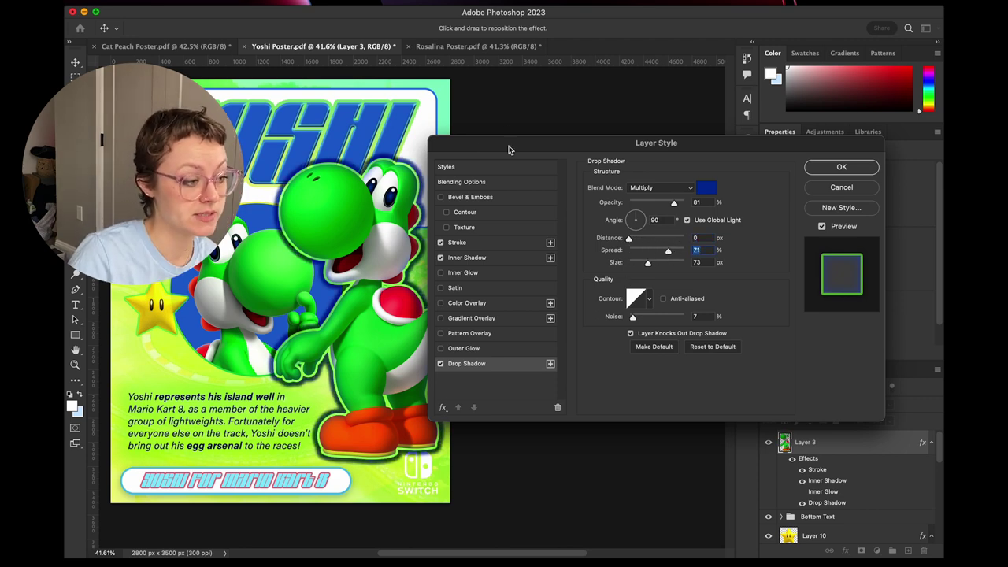
Try a drop shadow distance of 164 px, return it to 0 px, and set spread to 27% and size to 128 px.
{"action": "left_click_drag", "start_coordinate": [507, 149], "coordinate": [533, 117]}
{"action": "left_click_drag", "start_coordinate": [656, 205], "coordinate": [701, 206]}
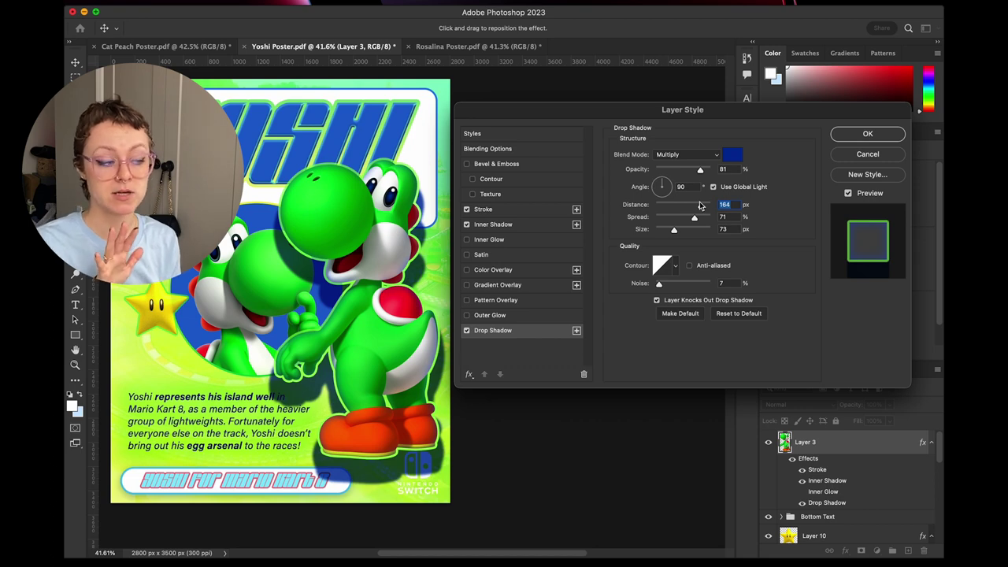
{"action": "left_click_drag", "start_coordinate": [700, 205], "coordinate": [614, 211]}
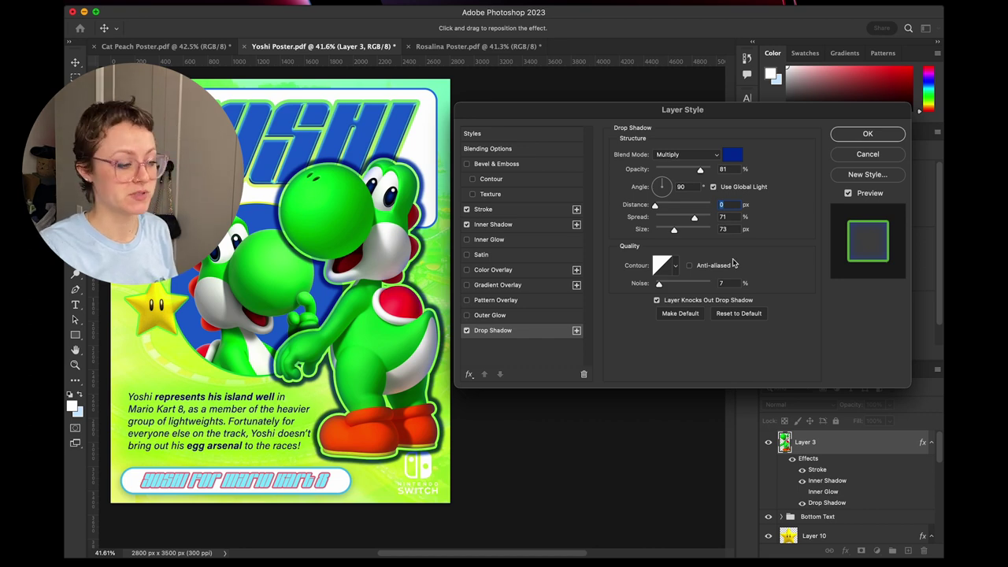
{"action": "key", "text": "super+z"}
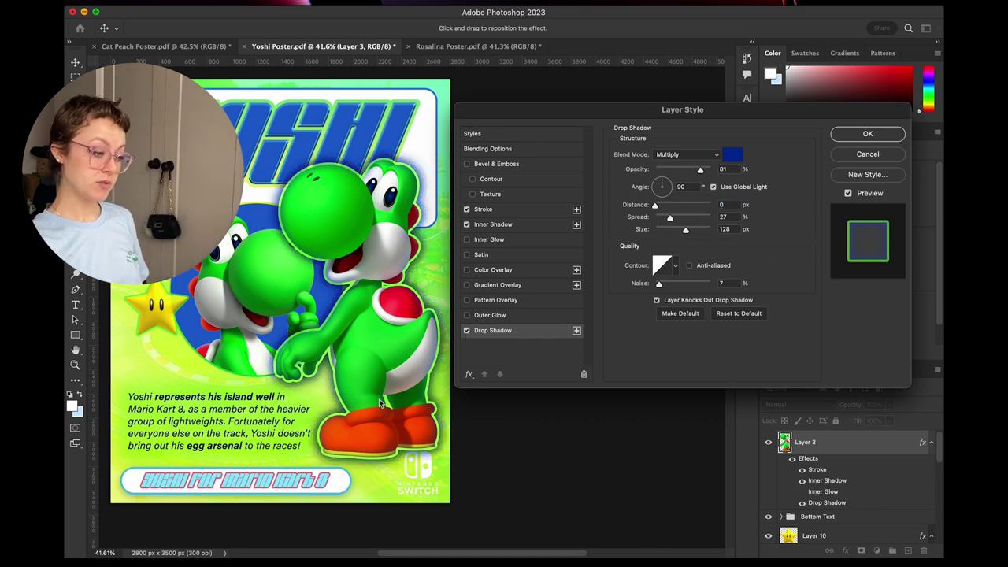
Set the stroke's size to 13 px and opacity to 55% with Overprint enabled, and compare Yoshi with and without the stroke.
{"action": "left_click", "coordinate": [506, 211]}
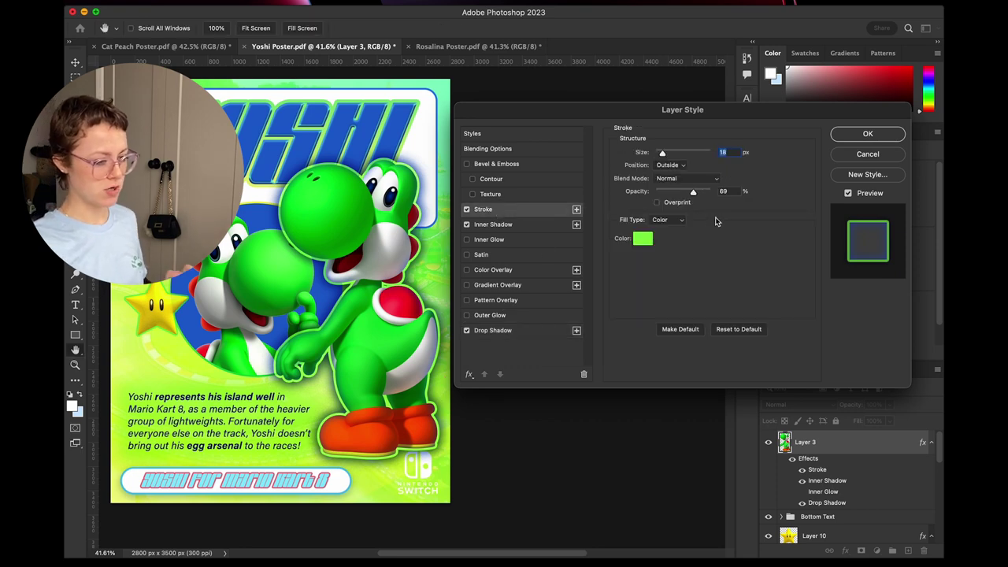
{"action": "left_click_drag", "start_coordinate": [662, 154], "coordinate": [659, 153]}
{"action": "left_click_drag", "start_coordinate": [692, 192], "coordinate": [685, 195]}
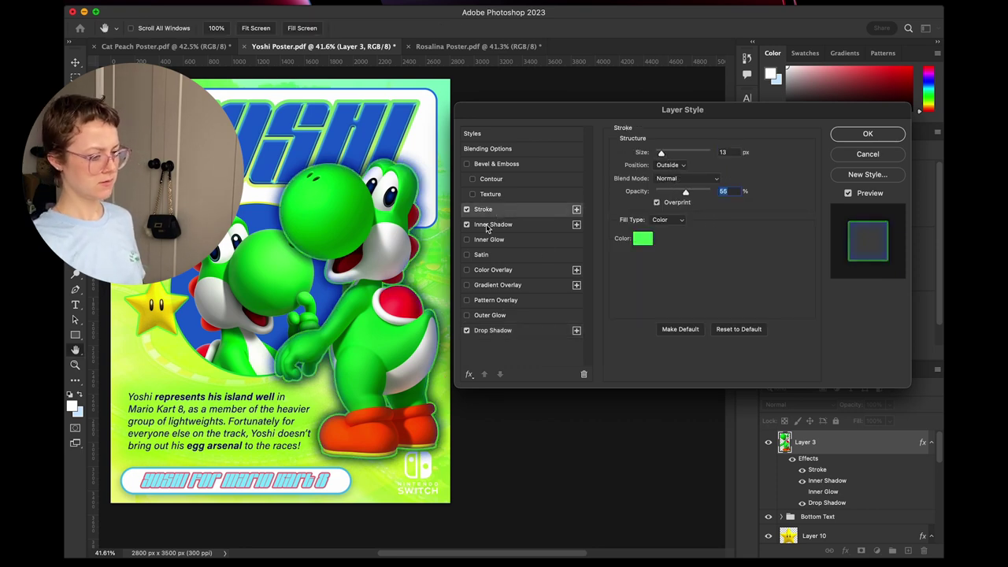
{"action": "left_click", "coordinate": [466, 209]}
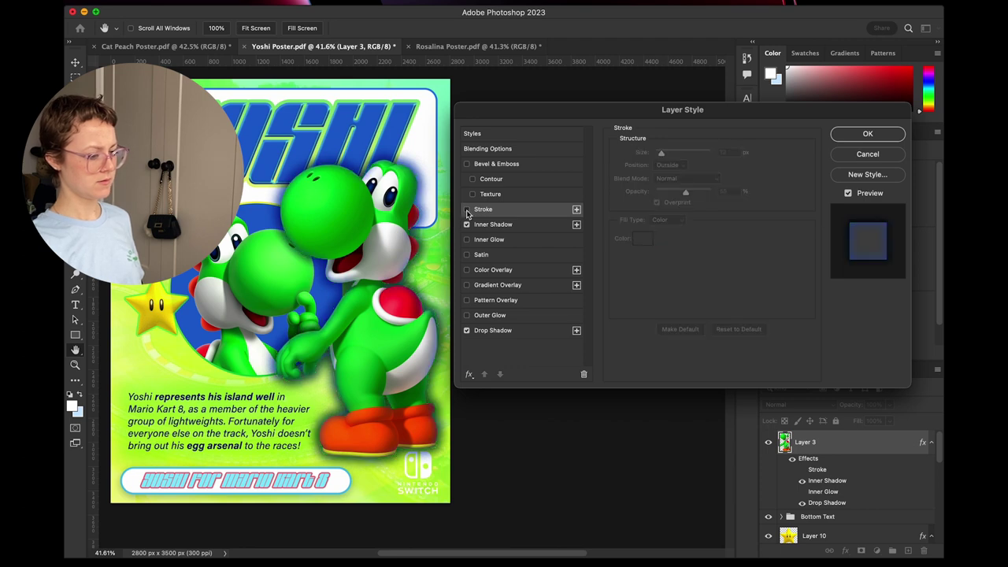
{"action": "left_click", "coordinate": [466, 210]}
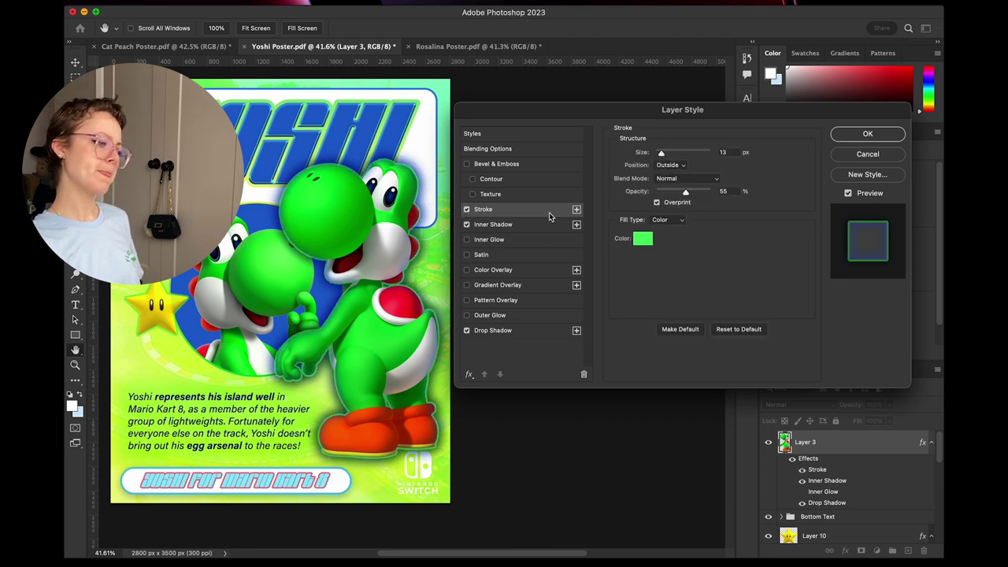
Set the inner shadow's opacity to 29% and apply the layer style.
{"action": "left_click", "coordinate": [504, 228]}
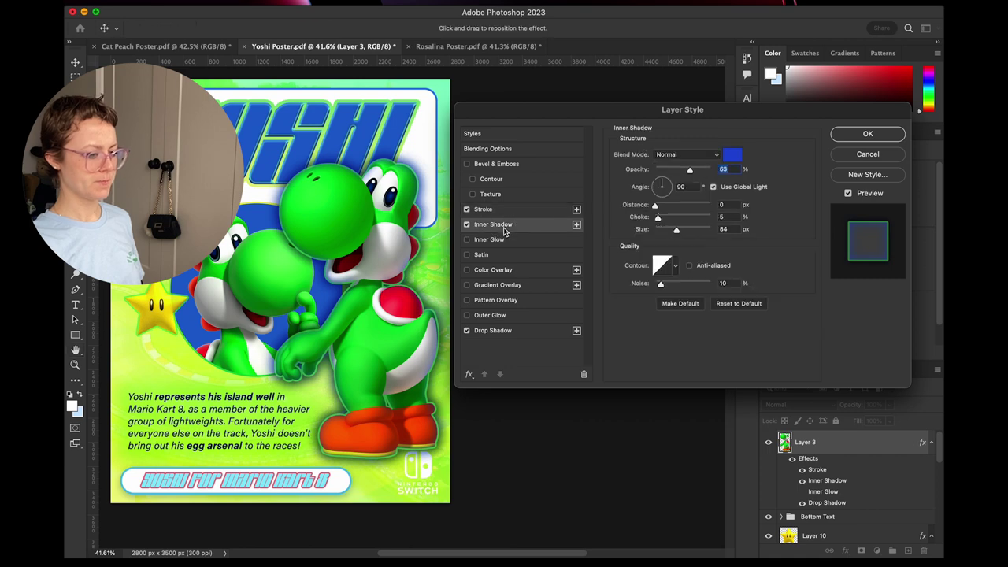
{"action": "type", "text": "29"}
{"action": "left_click", "coordinate": [867, 135]}
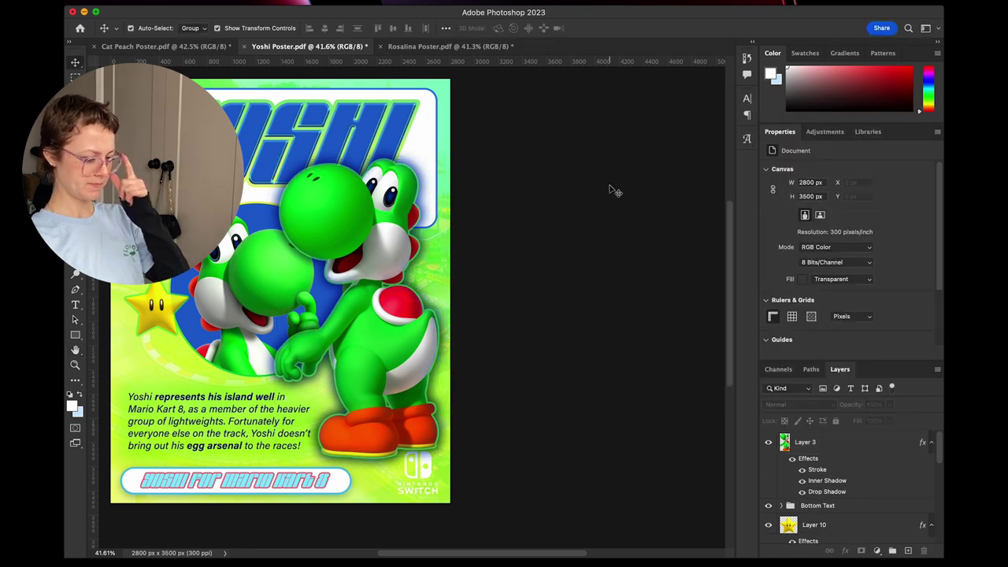
Add 5% uniform noise to the full-body Yoshi layer and inspect the grain up close.
{"action": "scroll", "coordinate": [612, 191], "scroll_direction": "left", "scroll_amount": 3}
{"action": "scroll", "coordinate": [612, 191], "scroll_direction": "up", "scroll_amount": 2}
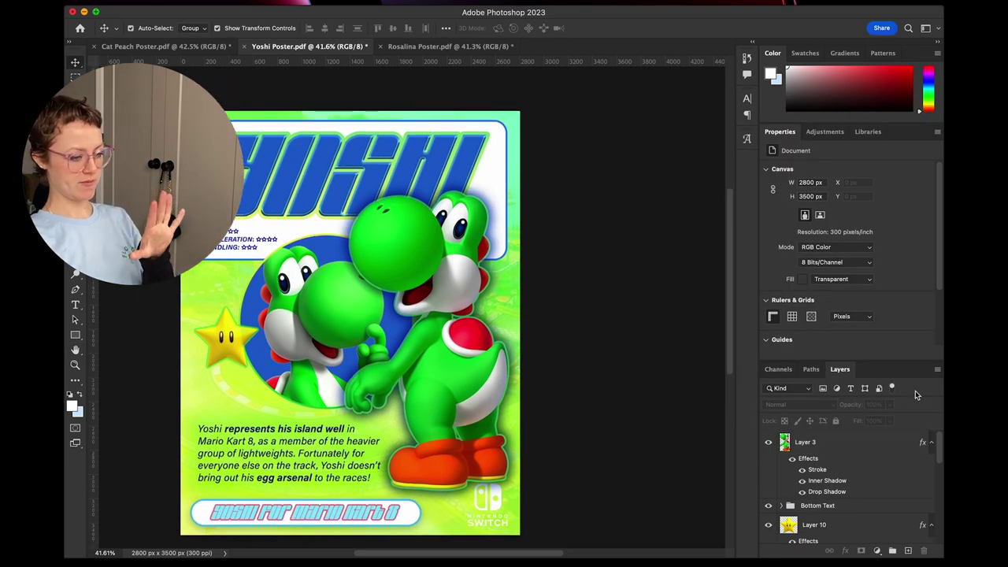
{"action": "left_click", "coordinate": [842, 445]}
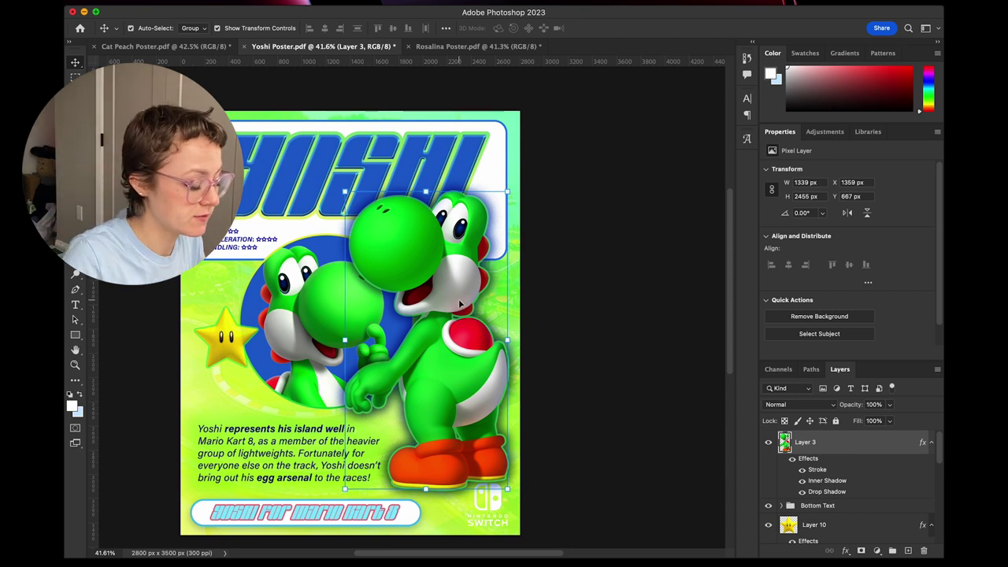
{"action": "scroll", "coordinate": [461, 301], "scroll_direction": "up", "scroll_amount": 5}
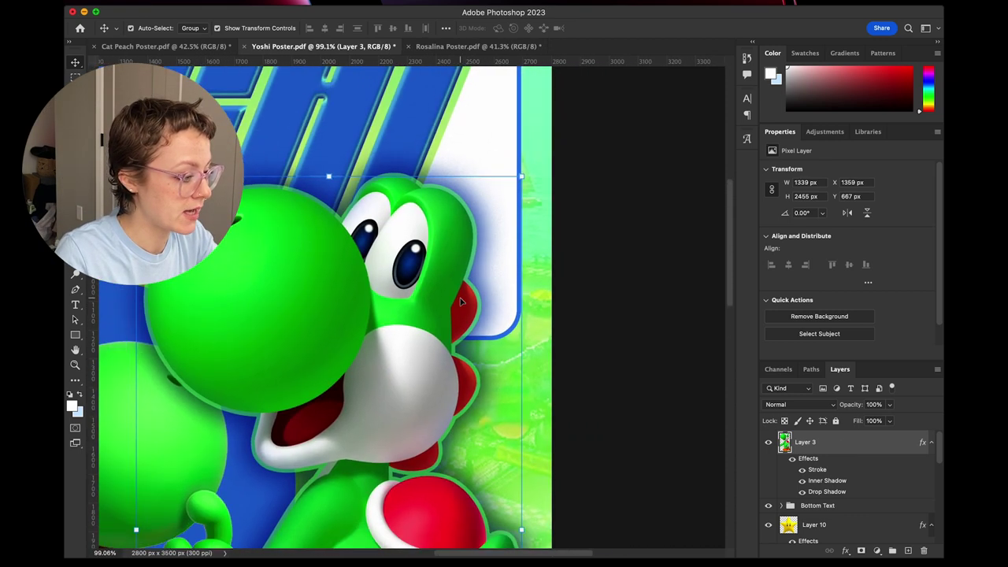
{"action": "scroll", "coordinate": [468, 264], "scroll_direction": "down", "scroll_amount": 1}
{"action": "left_click", "coordinate": [340, 5]}
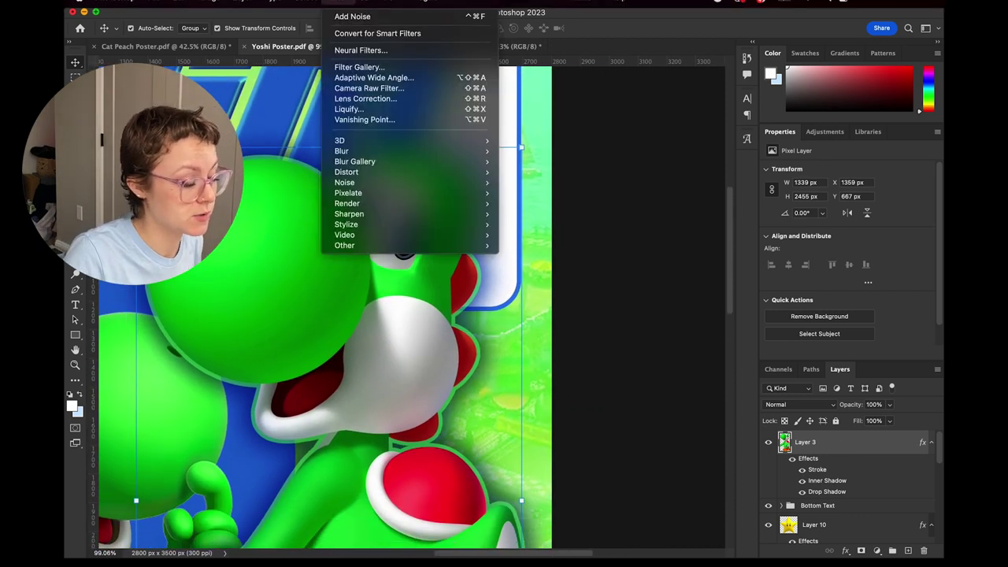
{"action": "mouse_move", "coordinate": [387, 180]}
{"action": "left_click", "coordinate": [525, 185]}
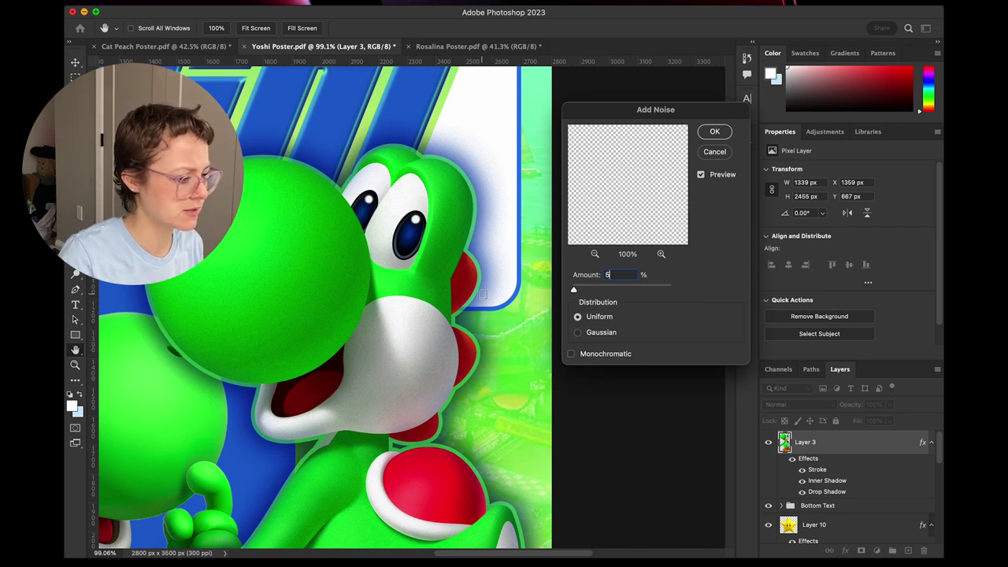
{"action": "left_click", "coordinate": [715, 132]}
{"action": "scroll", "coordinate": [344, 270], "scroll_direction": "up", "scroll_amount": 10}
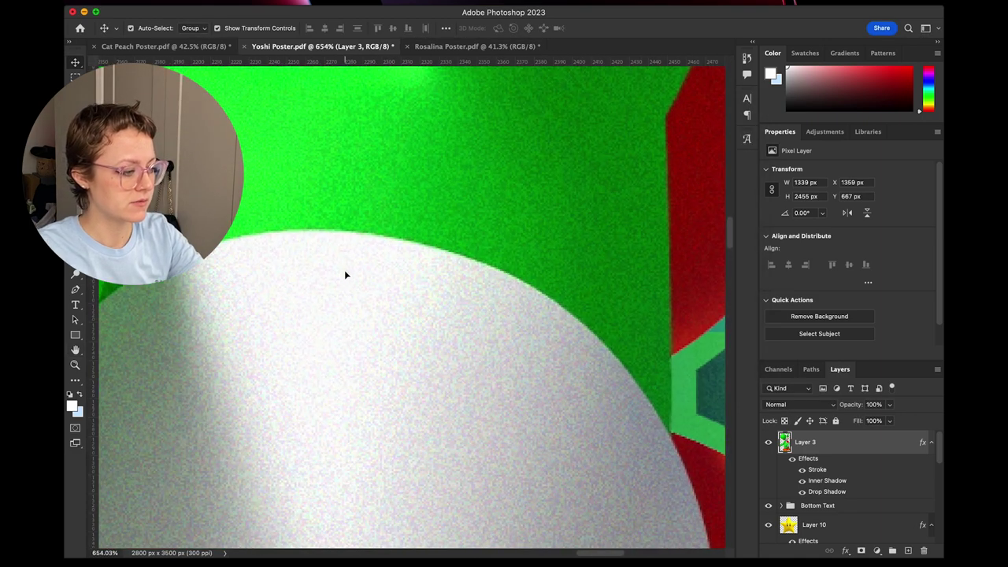
{"action": "scroll", "coordinate": [381, 270], "scroll_direction": "down", "scroll_amount": 5}
{"action": "scroll", "coordinate": [342, 218], "scroll_direction": "up", "scroll_amount": 2}
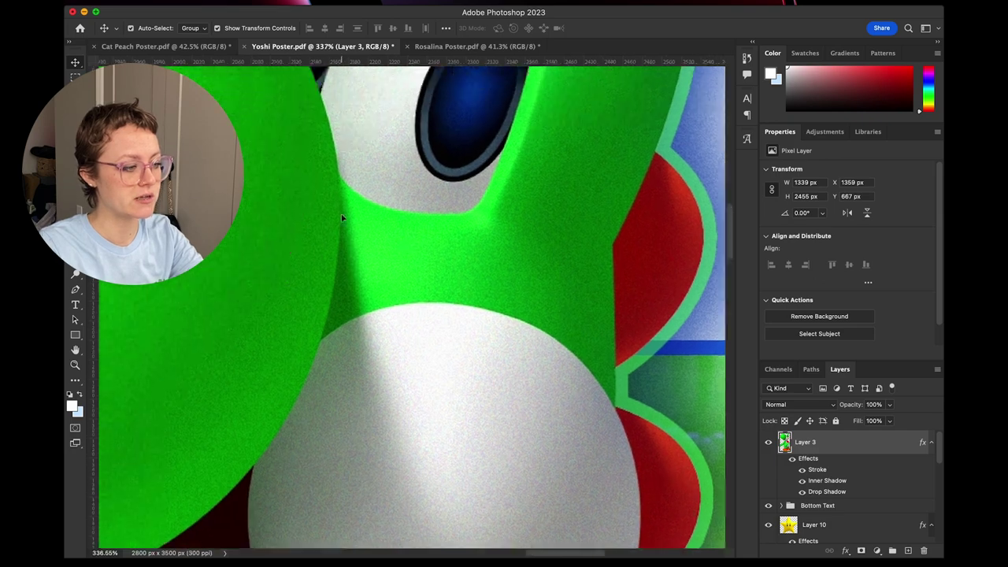
{"action": "scroll", "coordinate": [342, 218], "scroll_direction": "down", "scroll_amount": 5}
{"action": "scroll", "coordinate": [522, 220], "scroll_direction": "down", "scroll_amount": 5}
Apply the same Add Noise filter to the Yoshi image layer inside the Headshot group.
{"action": "left_click_drag", "start_coordinate": [847, 359], "coordinate": [847, 254]}
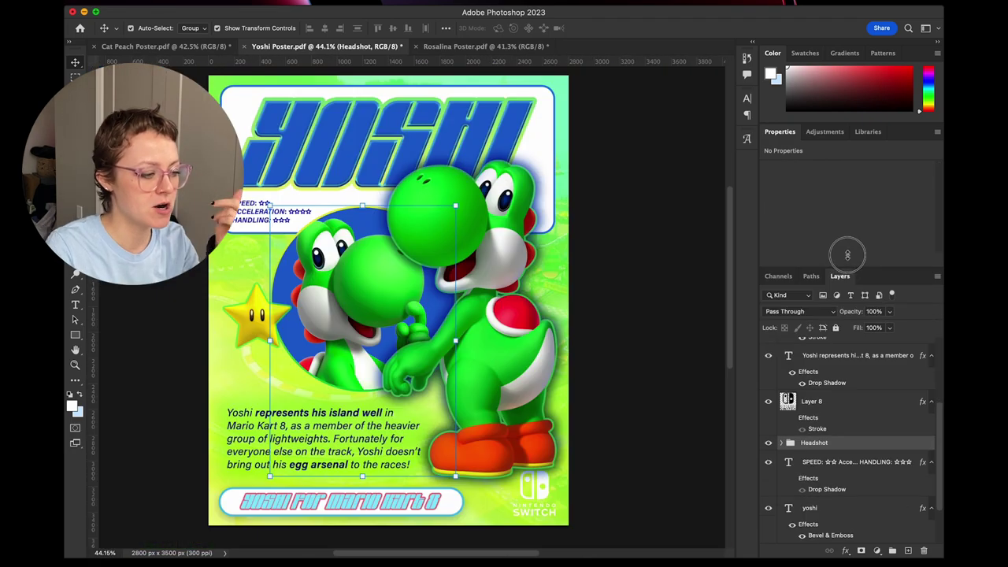
{"action": "left_click", "coordinate": [780, 446]}
{"action": "left_click", "coordinate": [836, 465]}
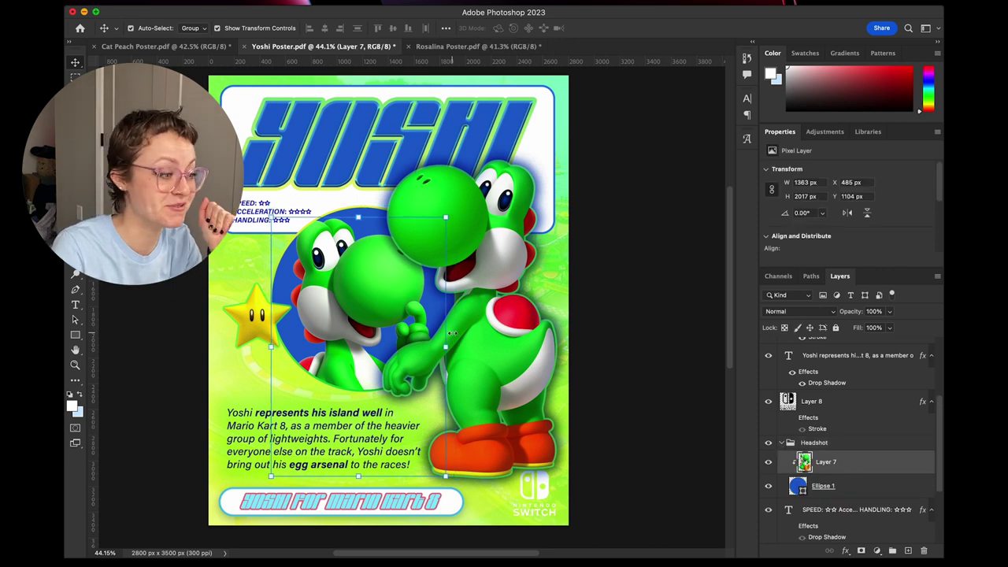
{"action": "scroll", "coordinate": [365, 313], "scroll_direction": "up", "scroll_amount": 5}
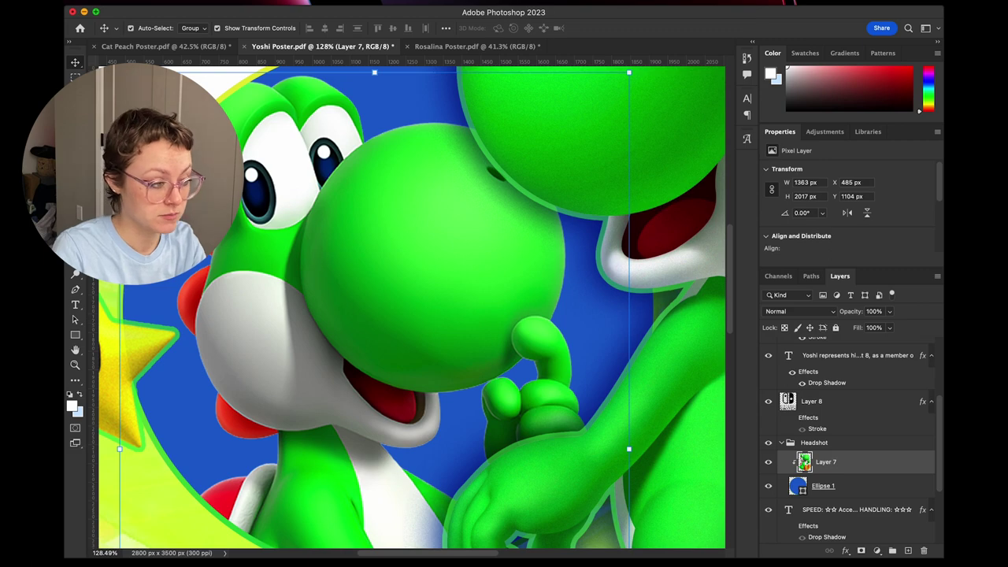
{"action": "left_click", "coordinate": [331, 4]}
{"action": "left_click", "coordinate": [351, 16]}
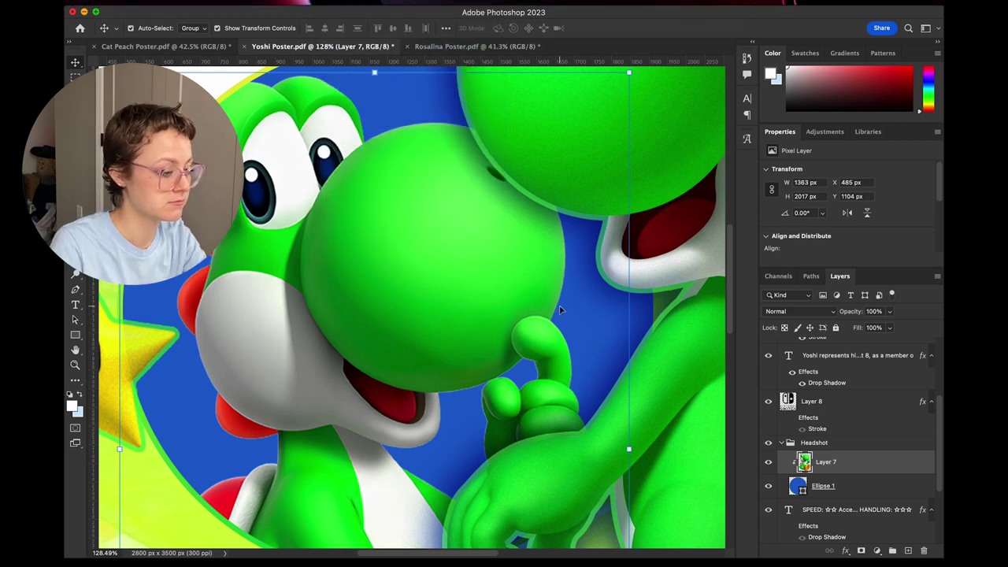
{"action": "scroll", "coordinate": [559, 308], "scroll_direction": "down", "scroll_amount": 6}
{"action": "left_click", "coordinate": [691, 308]}
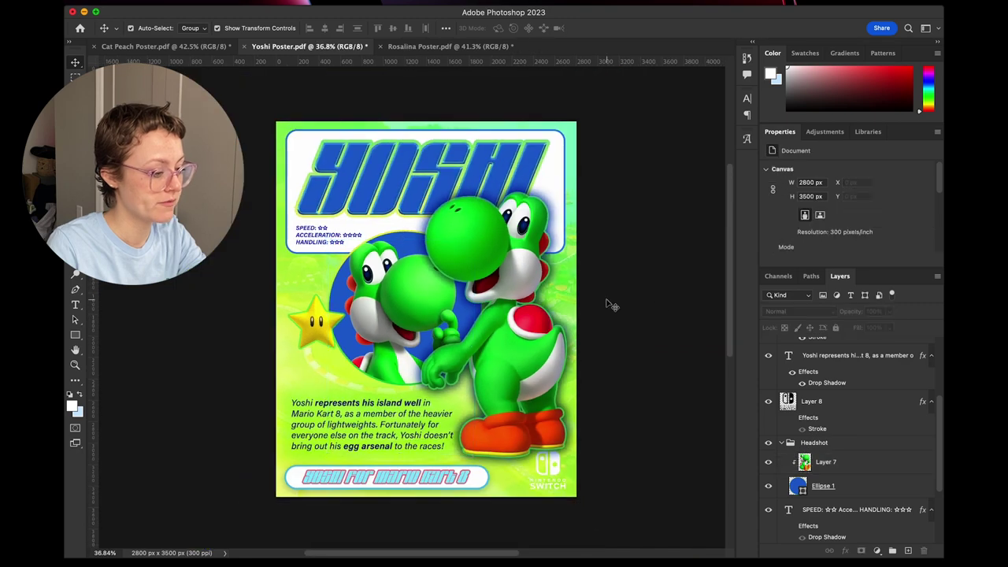
{"action": "left_click", "coordinate": [781, 442]}
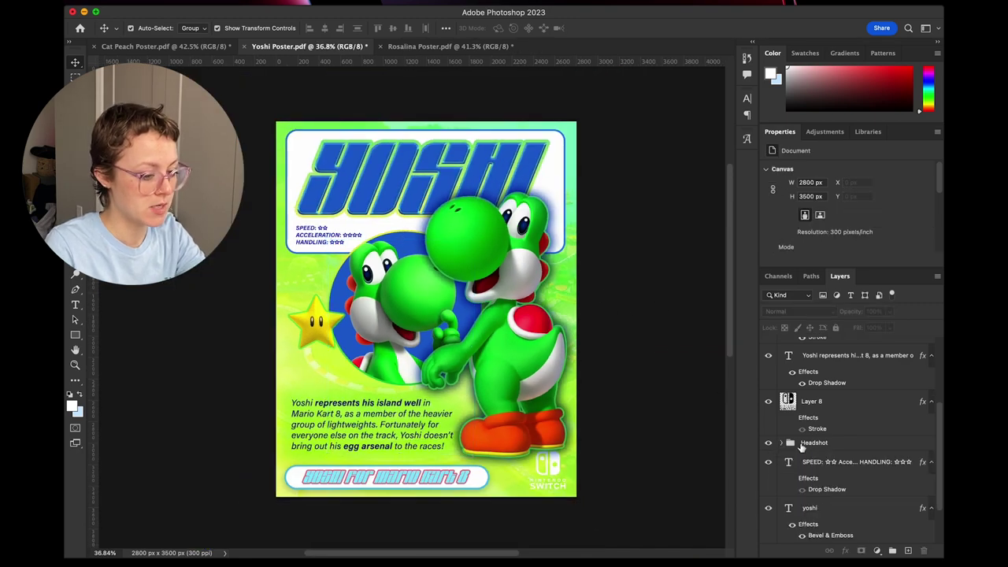
Repeat the Add Noise filter on Layer 2, the image in the Background group.
{"action": "scroll", "coordinate": [850, 425], "scroll_direction": "down", "scroll_amount": 2}
{"action": "scroll", "coordinate": [504, 314], "scroll_direction": "down", "scroll_amount": 5}
{"action": "scroll", "coordinate": [504, 315], "scroll_direction": "up", "scroll_amount": 3}
{"action": "scroll", "coordinate": [506, 315], "scroll_direction": "up", "scroll_amount": 2}
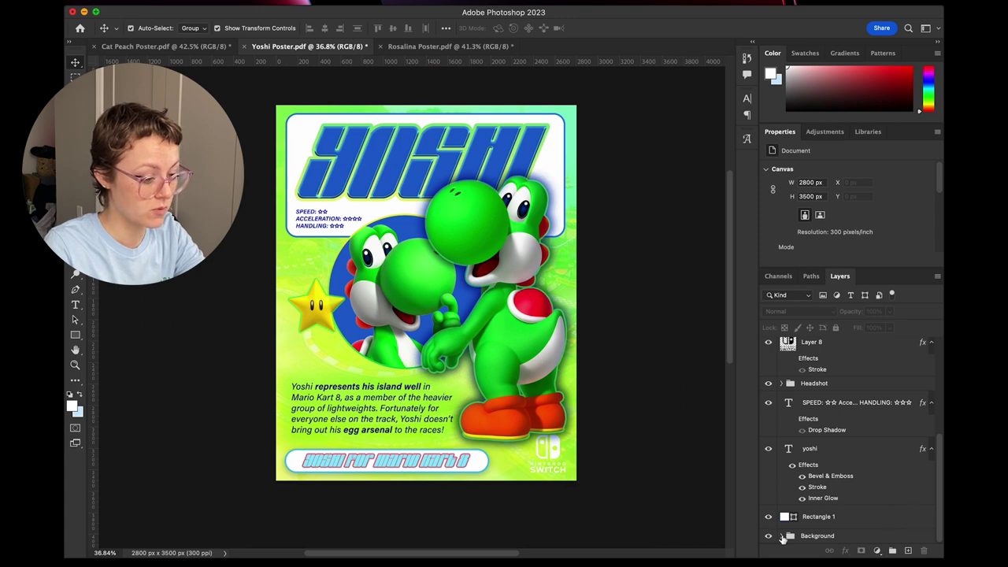
{"action": "left_click", "coordinate": [782, 537]}
{"action": "scroll", "coordinate": [842, 488], "scroll_direction": "down", "scroll_amount": 3}
{"action": "left_click", "coordinate": [810, 459]}
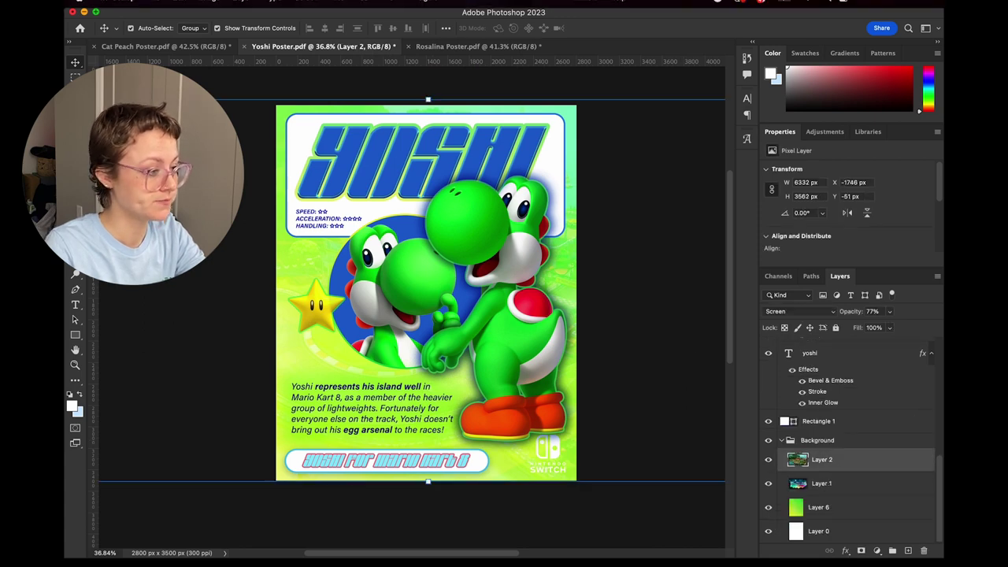
{"action": "left_click", "coordinate": [337, 3]}
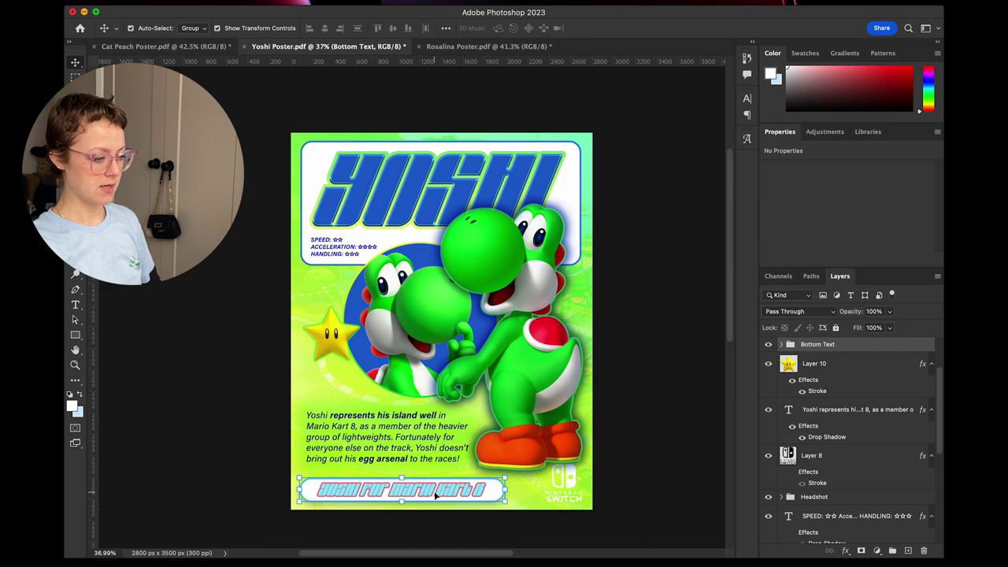
Set the color of the "yoshi for mario kart 8" text in the Bottom Text group to light green #90fe88.
{"action": "left_click", "coordinate": [780, 344]}
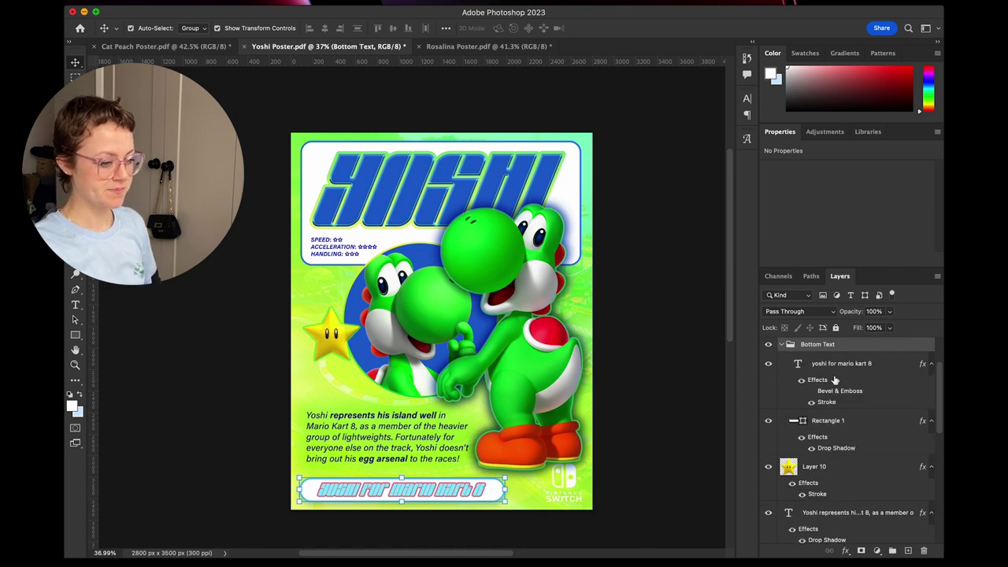
{"action": "left_click", "coordinate": [861, 428]}
{"action": "left_click", "coordinate": [853, 367]}
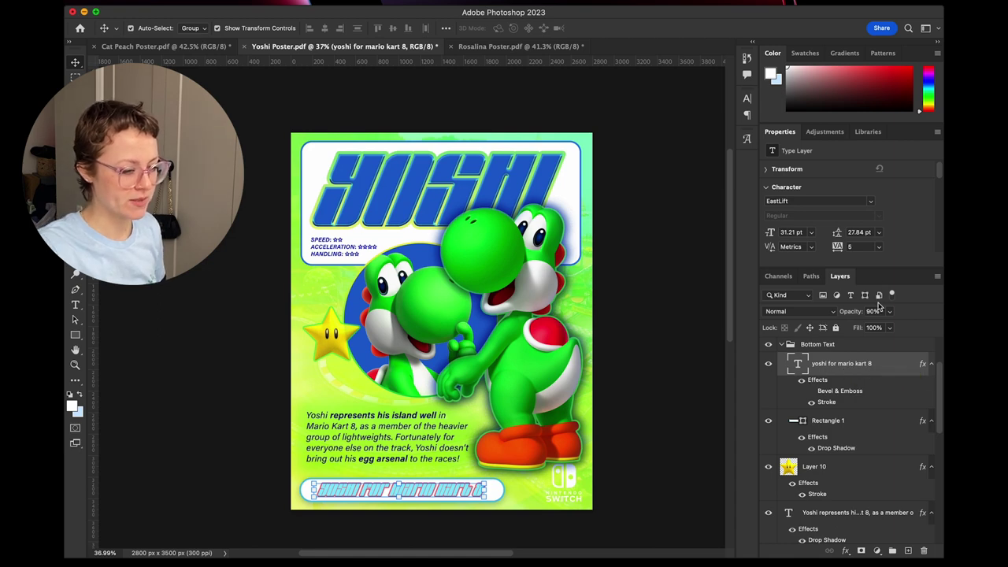
{"action": "scroll", "coordinate": [942, 177], "scroll_direction": "down", "scroll_amount": 3}
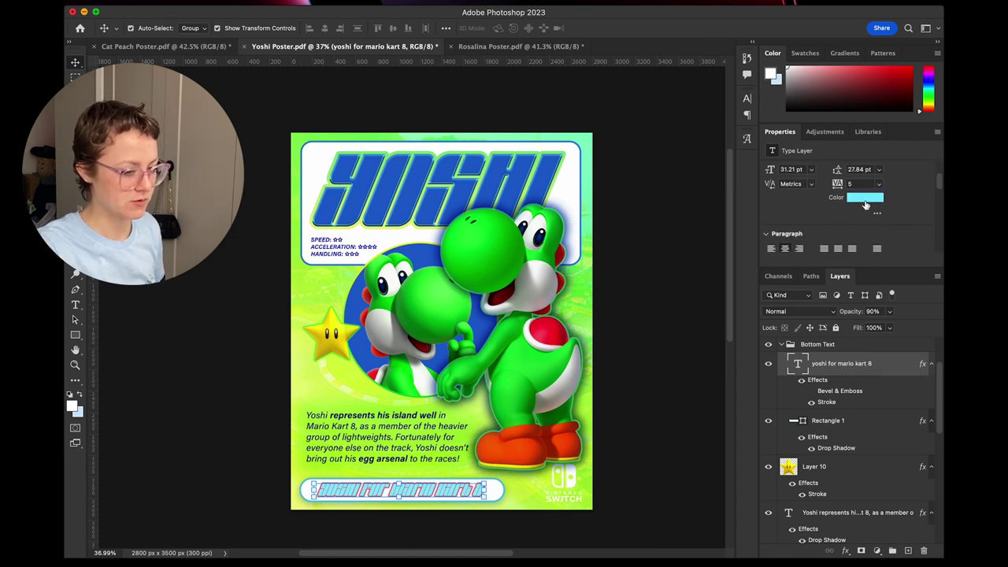
{"action": "left_click", "coordinate": [866, 199]}
{"action": "left_click", "coordinate": [784, 283]}
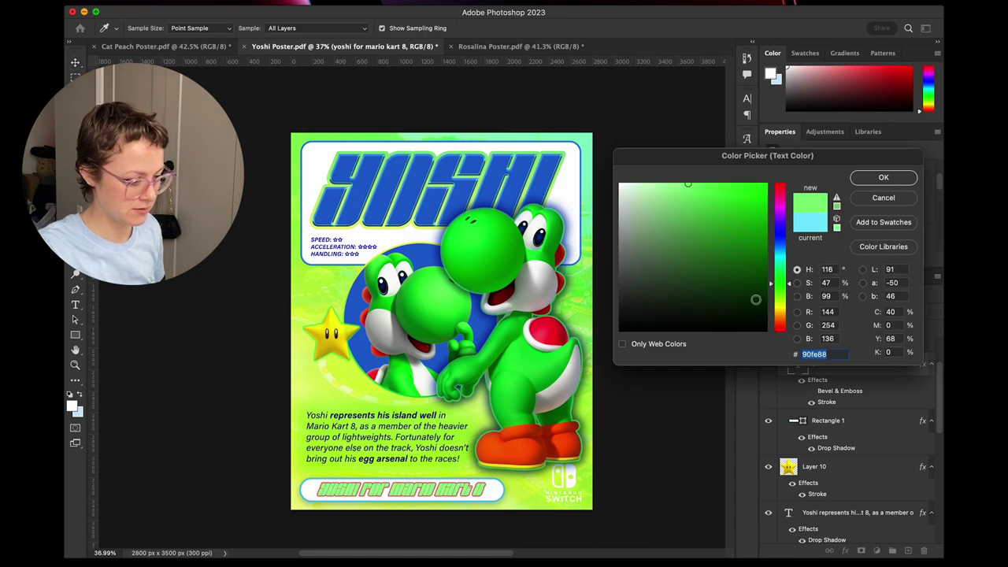
{"action": "left_click", "coordinate": [883, 178]}
{"action": "key", "text": "v"}
{"action": "left_click", "coordinate": [646, 333]}
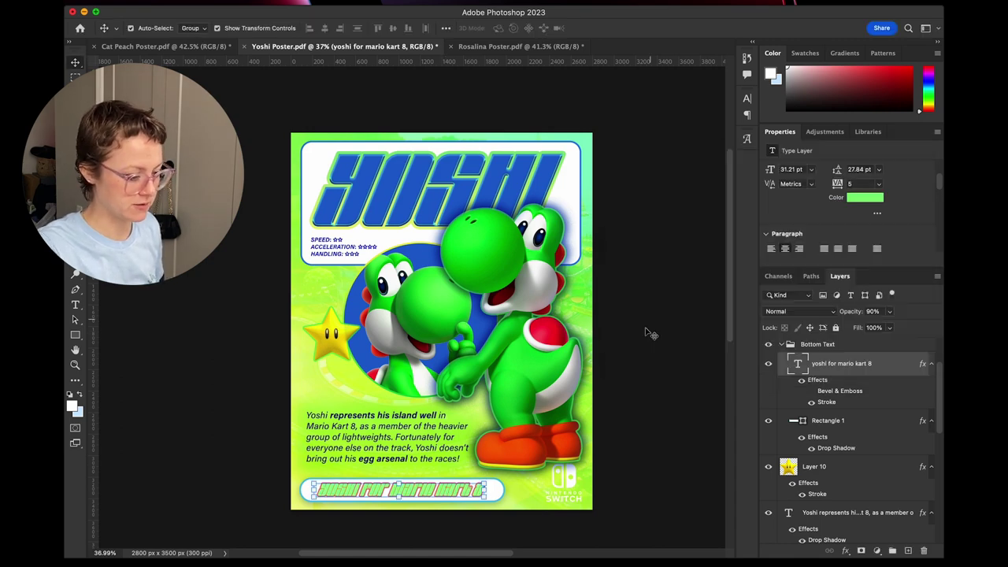
Change the Stroke effect color on the "yoshi for mario kart 8" text layer to blue #302cd7 and apply the style.
{"action": "left_click", "coordinate": [847, 373]}
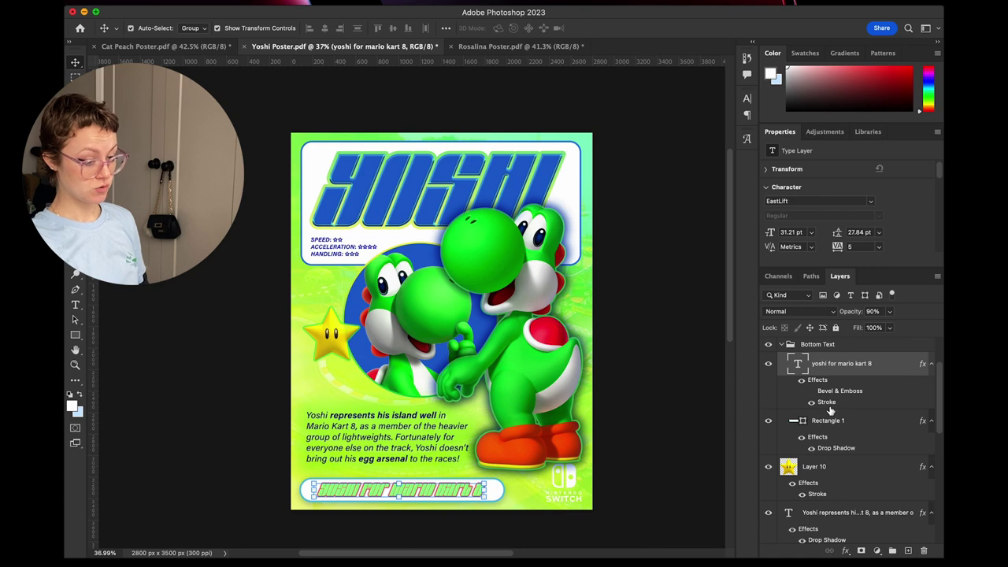
{"action": "scroll", "coordinate": [586, 376], "scroll_direction": "right", "scroll_amount": 5}
{"action": "double_click", "coordinate": [826, 402]}
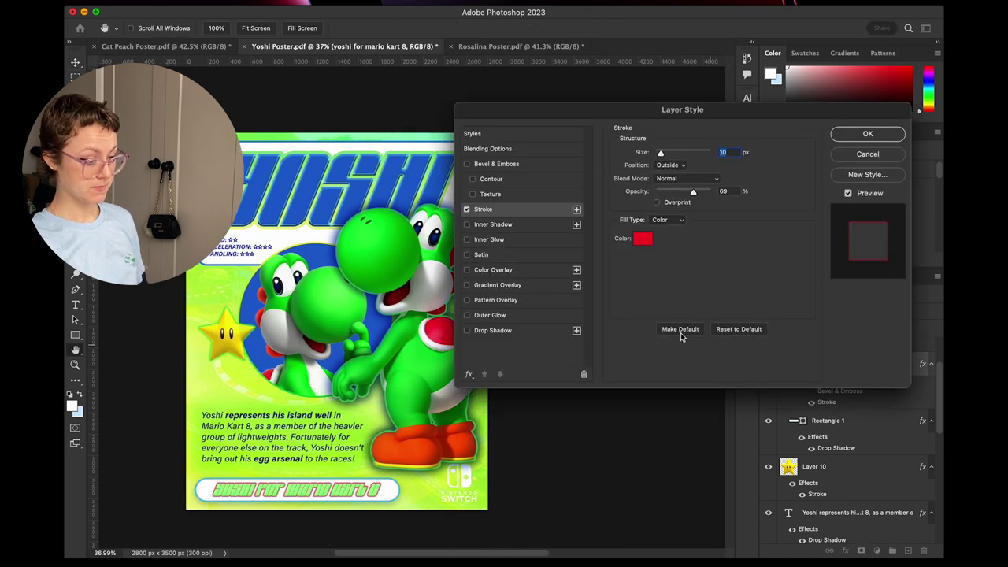
{"action": "left_click", "coordinate": [642, 238]}
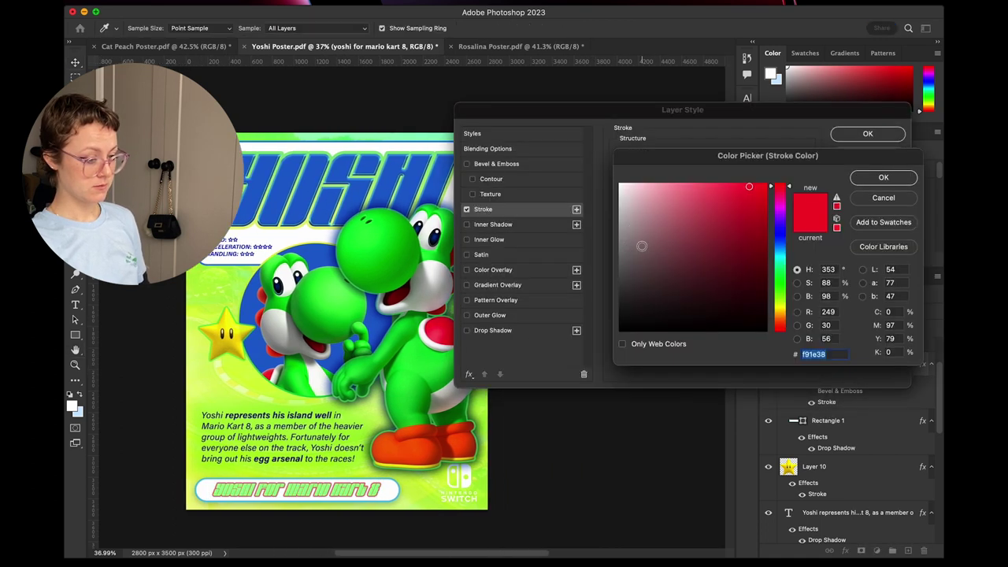
{"action": "left_click", "coordinate": [780, 233]}
{"action": "left_click_drag", "start_coordinate": [714, 228], "coordinate": [737, 206]}
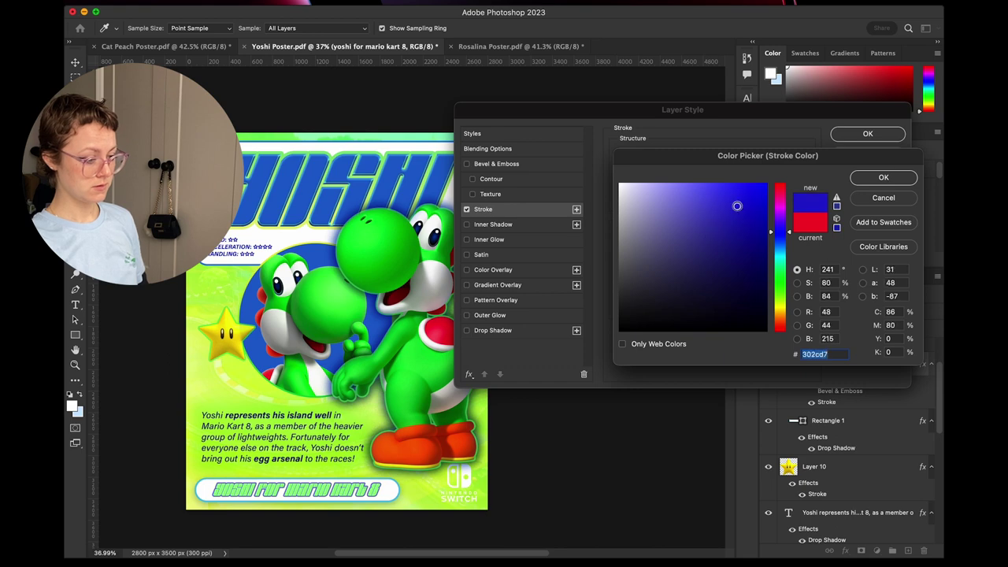
{"action": "left_click", "coordinate": [884, 177]}
{"action": "left_click", "coordinate": [873, 133]}
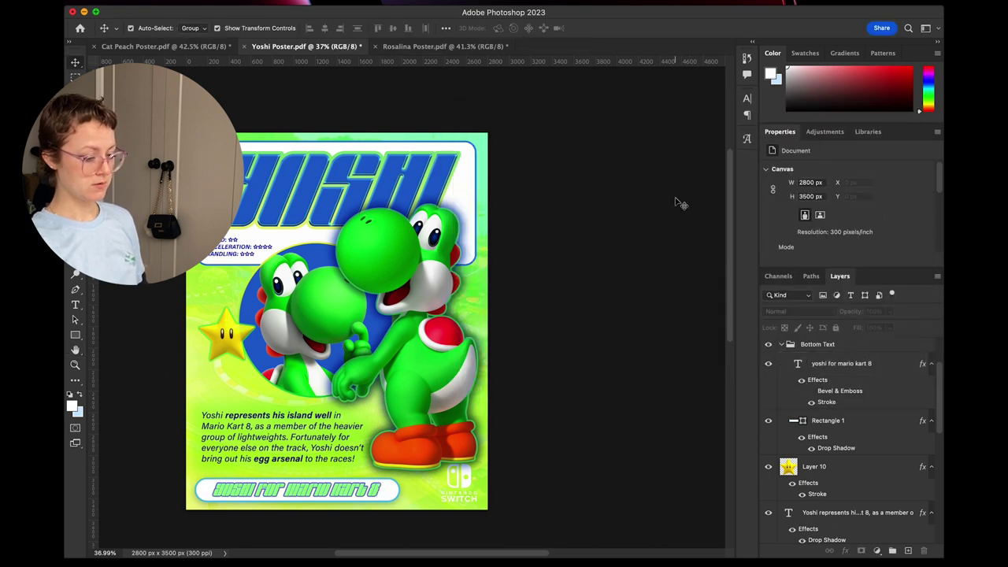
Add a green #53c615 drop shadow to the Headshot group with 66% opacity, 0 px distance, 25% spread, 101 px size and 8% noise.
{"action": "scroll", "coordinate": [603, 229], "scroll_direction": "left", "scroll_amount": 5}
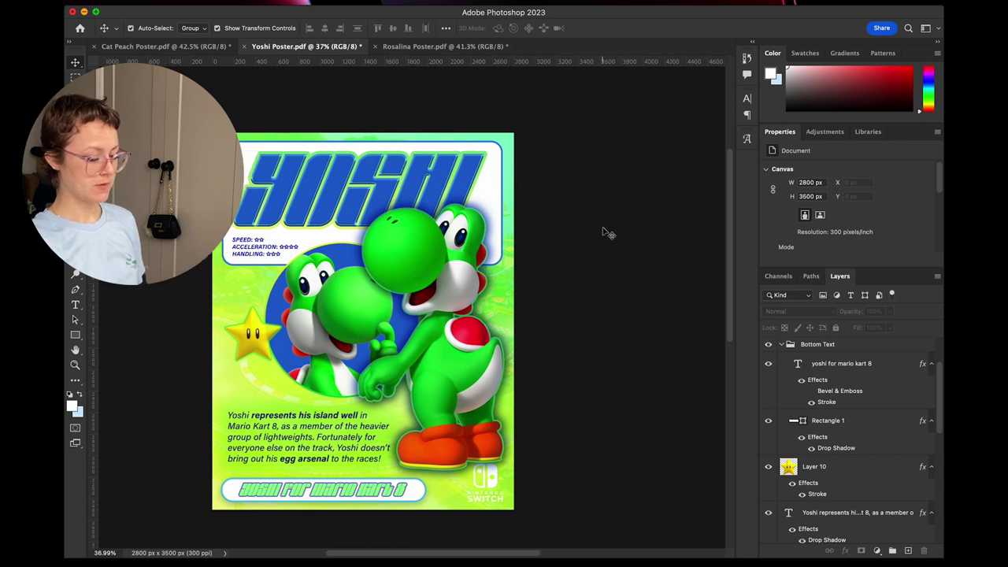
{"action": "left_click", "coordinate": [398, 250]}
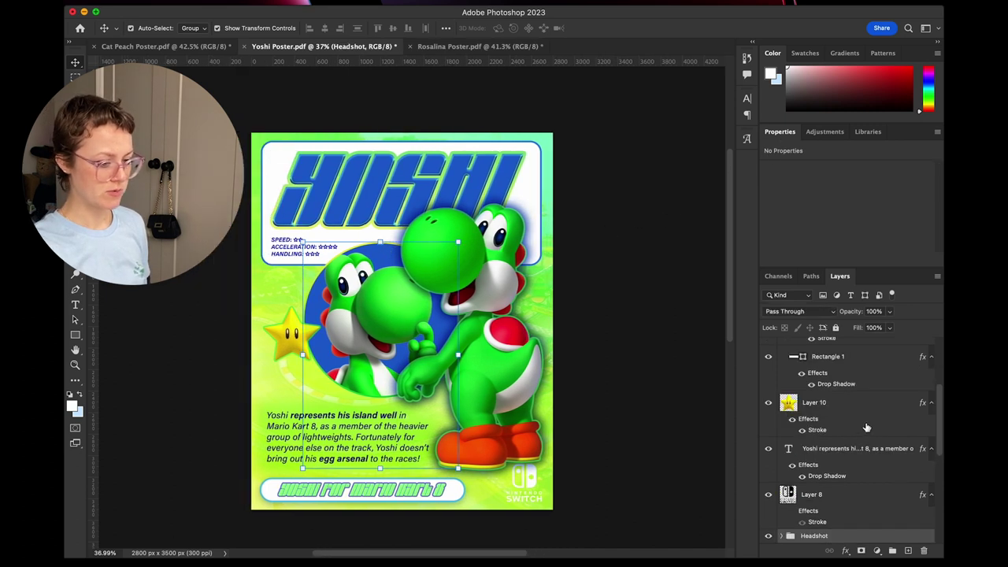
{"action": "scroll", "coordinate": [857, 488], "scroll_direction": "down", "scroll_amount": 3}
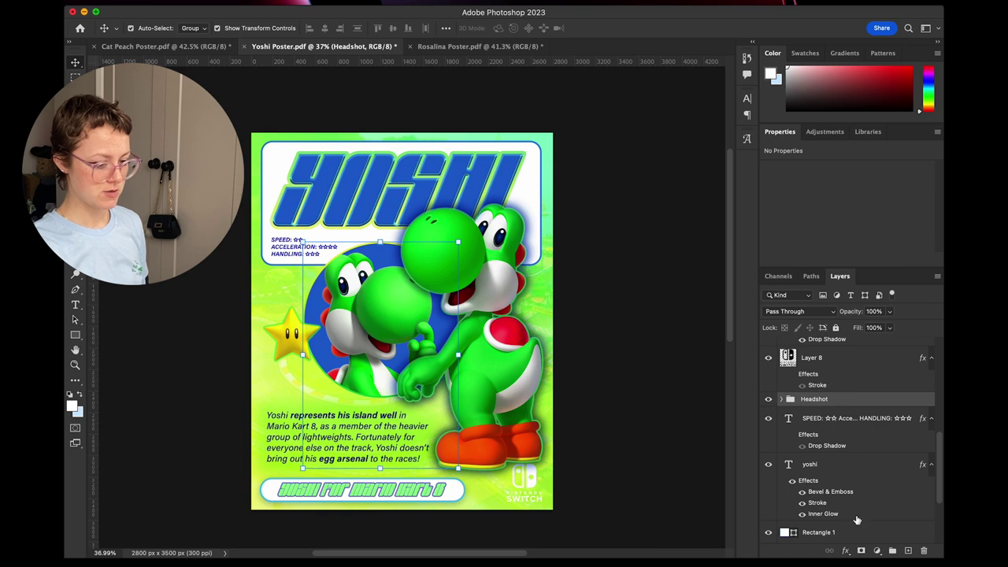
{"action": "left_click", "coordinate": [845, 550]}
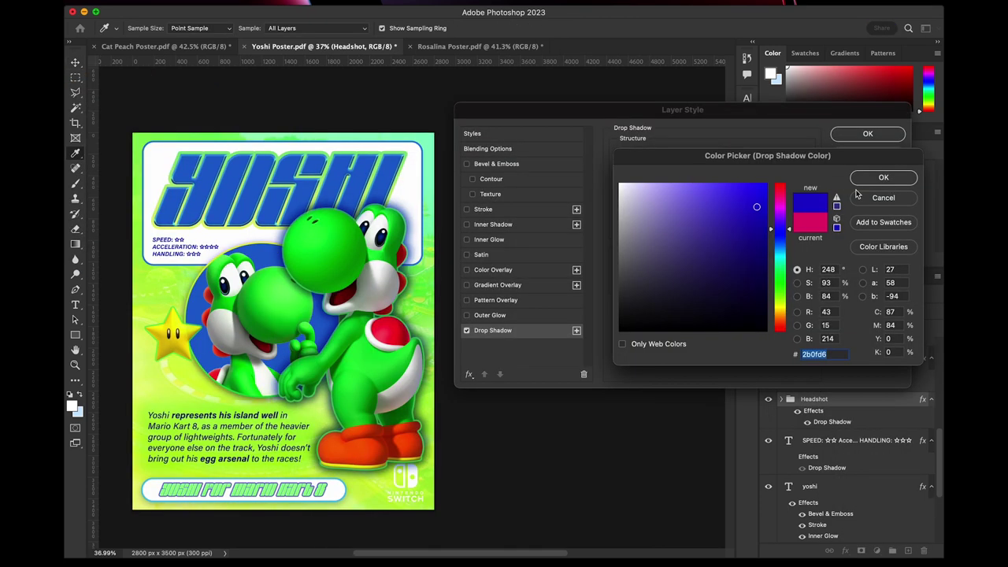
{"action": "left_click", "coordinate": [882, 176]}
{"action": "left_click_drag", "start_coordinate": [688, 177], "coordinate": [697, 176]}
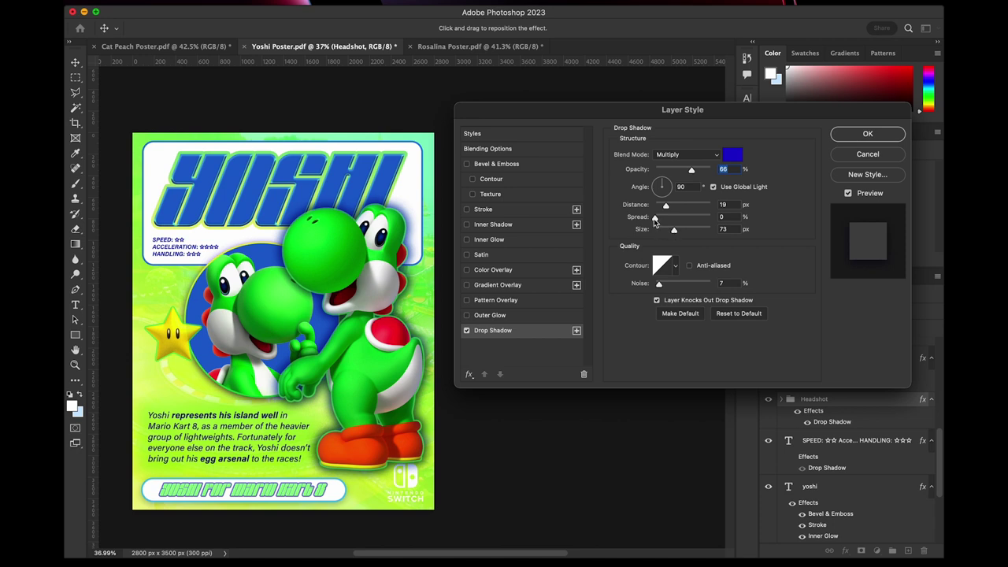
{"action": "mouse_move", "coordinate": [665, 204]}
{"action": "left_mouse_down"}
{"action": "mouse_move", "coordinate": [655, 205]}
{"action": "mouse_move", "coordinate": [671, 221]}
{"action": "left_mouse_up"}
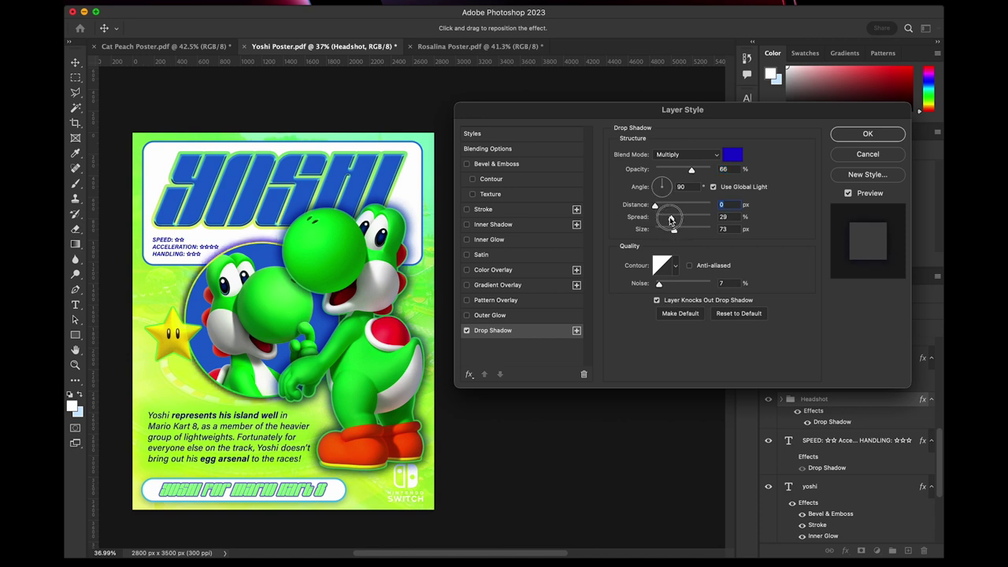
{"action": "left_click", "coordinate": [731, 154]}
{"action": "left_click", "coordinate": [904, 179]}
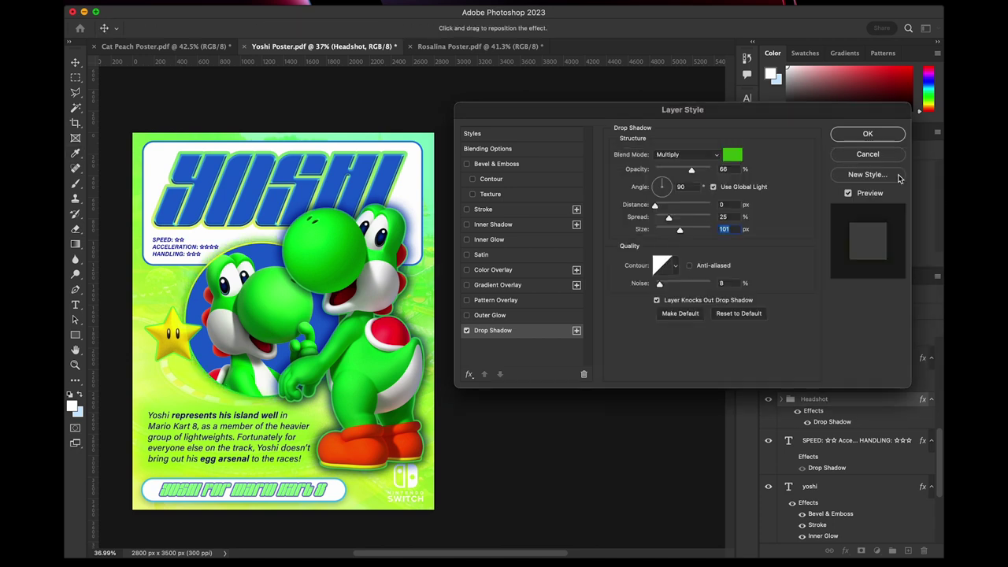
{"action": "left_click", "coordinate": [867, 133]}
Add a blue drop shadow to Rectangle 1, the white title card, with 52% opacity, 0 px distance, 14% spread and 250 px size.
{"action": "scroll", "coordinate": [523, 227], "scroll_direction": "left", "scroll_amount": 2}
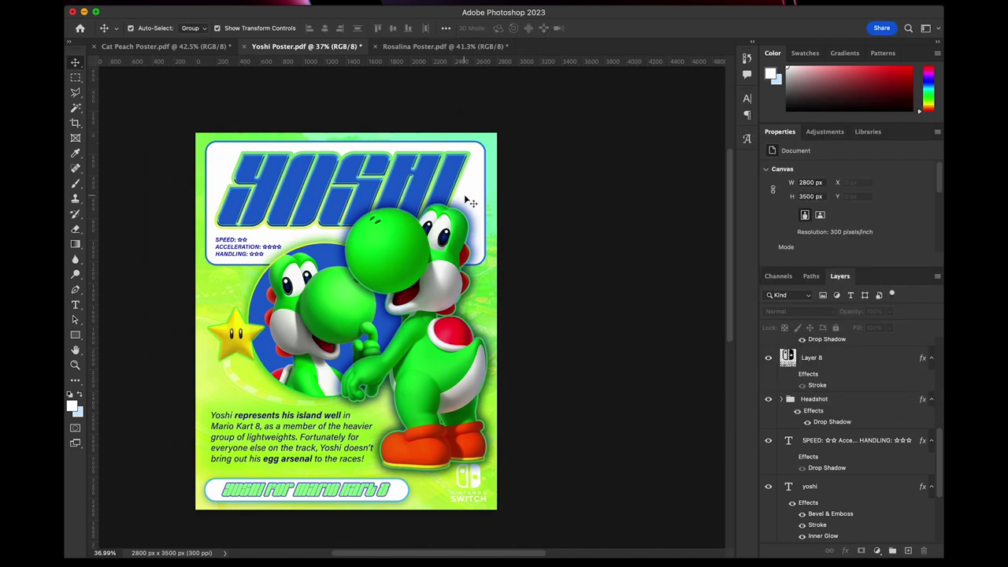
{"action": "left_click", "coordinate": [471, 201]}
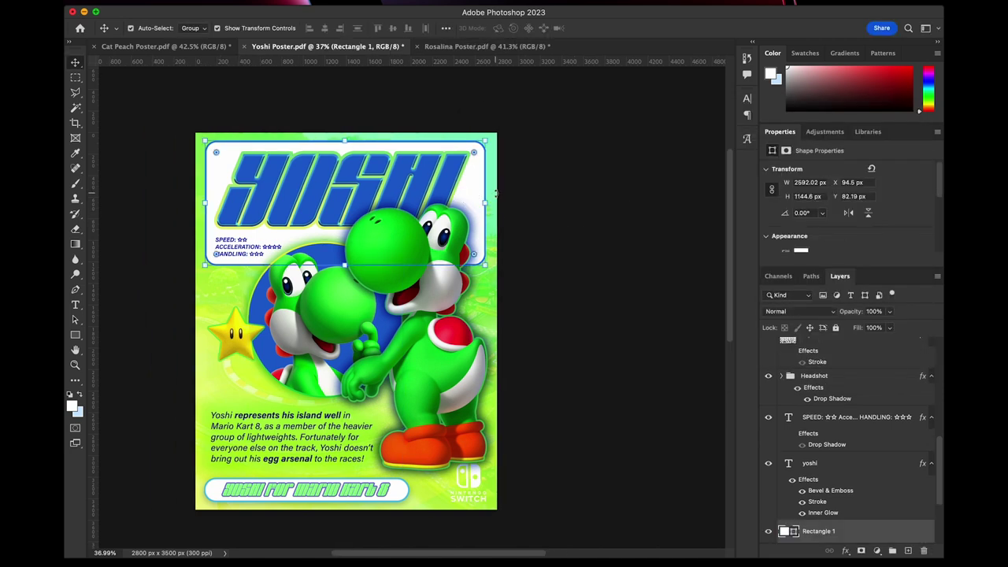
{"action": "left_click", "coordinate": [845, 550]}
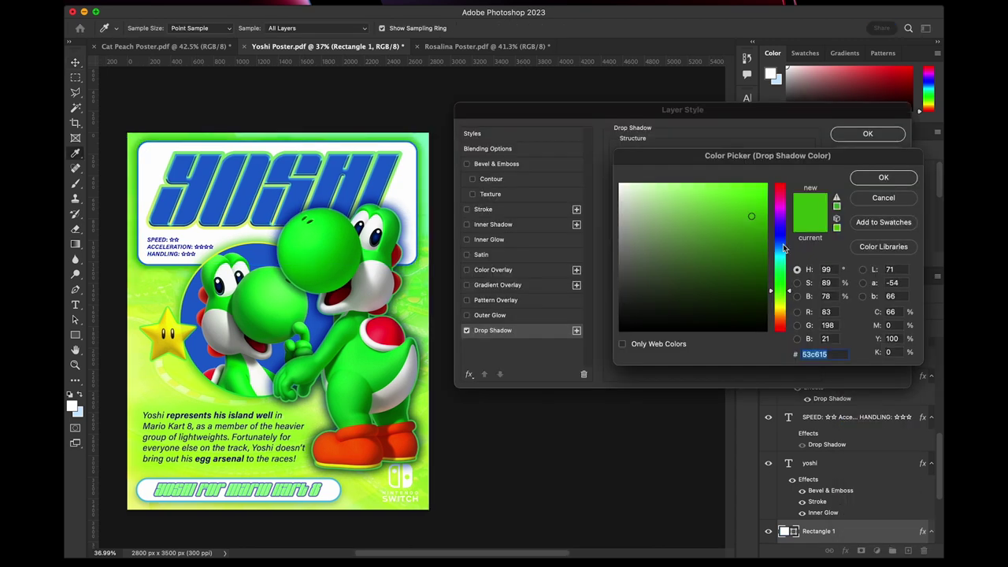
{"action": "left_click", "coordinate": [781, 234]}
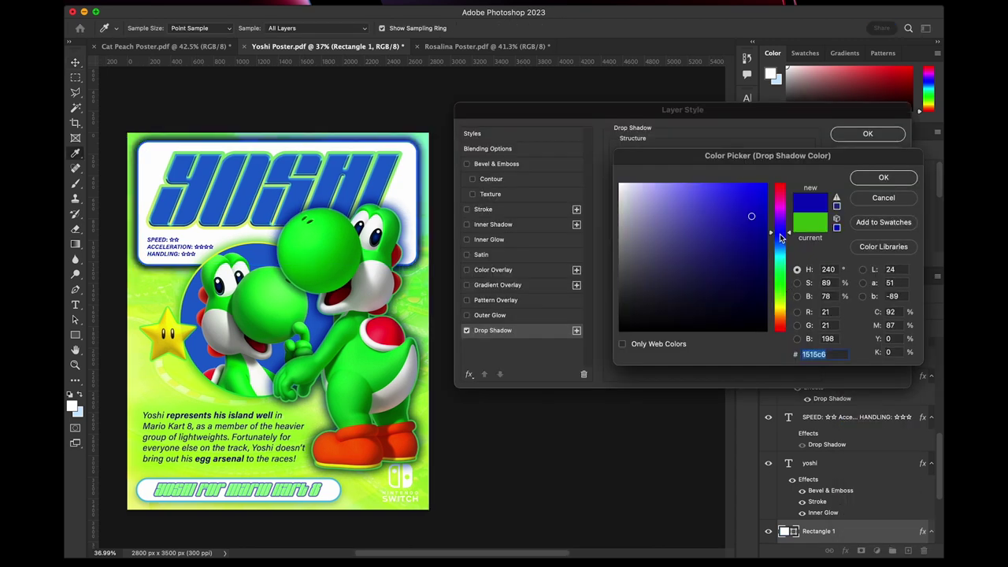
{"action": "left_click", "coordinate": [742, 194]}
{"action": "left_click", "coordinate": [883, 179]}
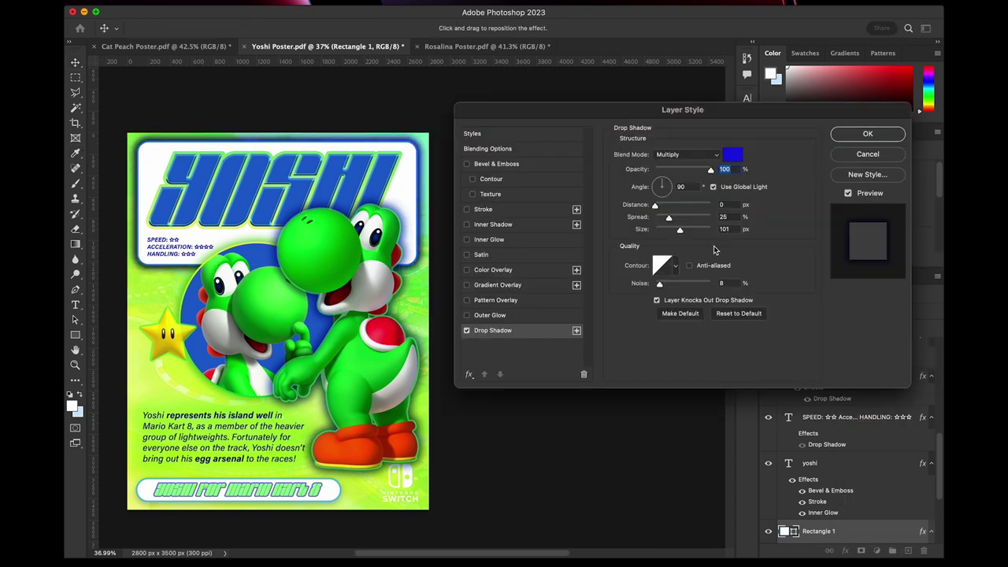
{"action": "left_click_drag", "start_coordinate": [668, 218], "coordinate": [718, 230]}
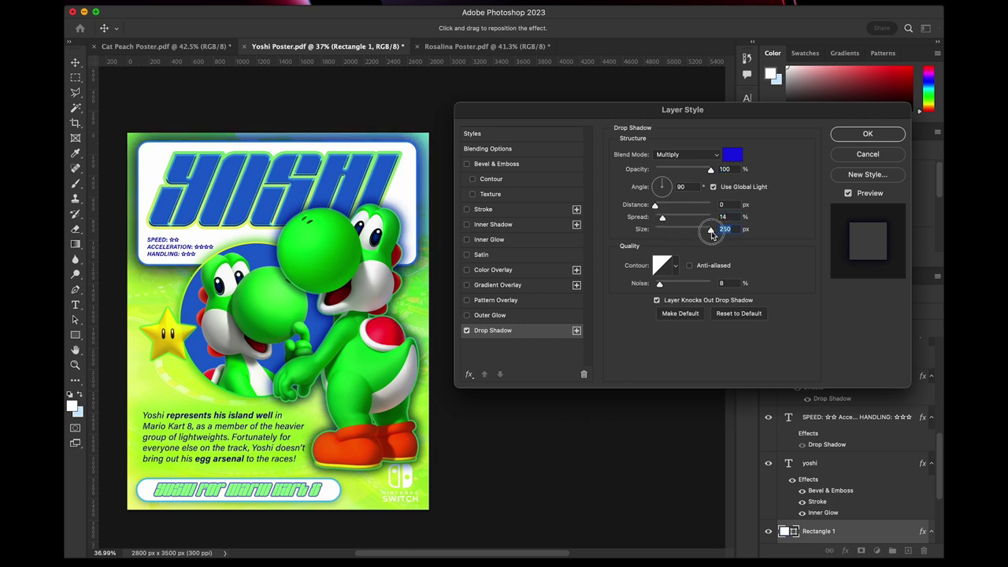
{"action": "left_click", "coordinate": [684, 170]}
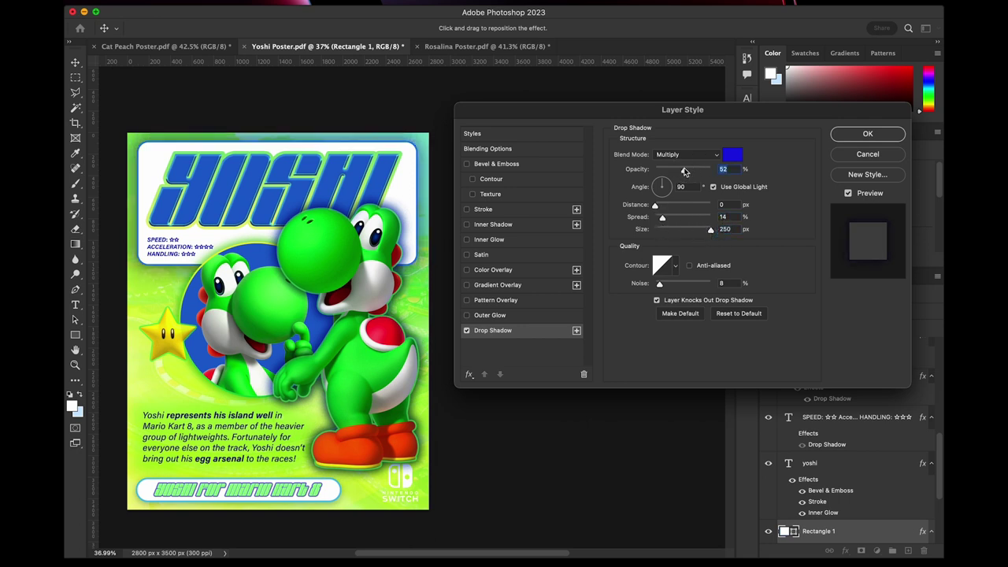
{"action": "left_click", "coordinate": [882, 134]}
{"action": "left_click", "coordinate": [585, 126]}
Examine the whole Yoshi poster to judge how the new shadows and banner colors work together.
{"action": "scroll", "coordinate": [594, 128], "scroll_direction": "left", "scroll_amount": 5}
{"action": "scroll", "coordinate": [598, 139], "scroll_direction": "down", "scroll_amount": 1}
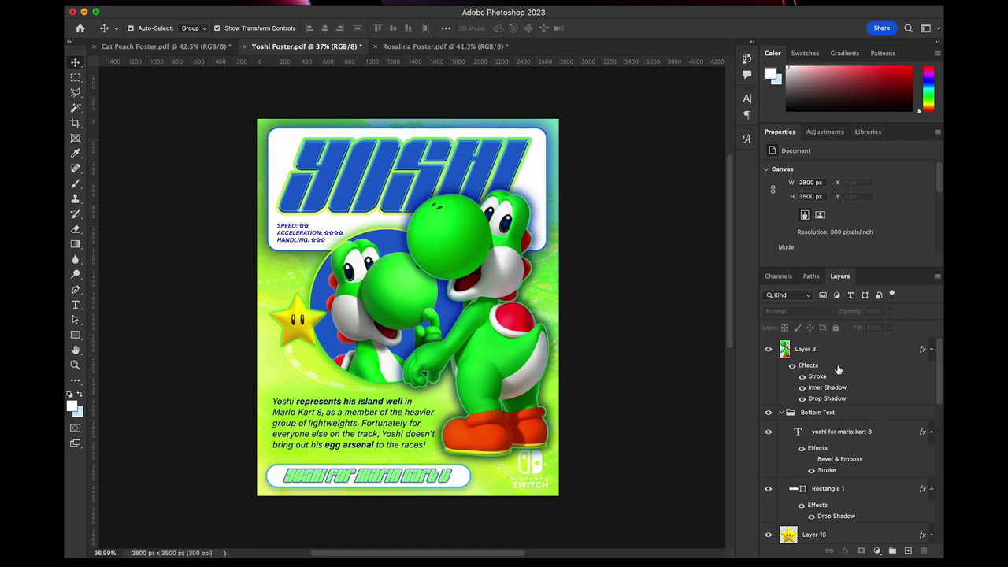
{"action": "left_click", "coordinate": [827, 354]}
{"action": "left_click", "coordinate": [616, 363]}
{"action": "scroll", "coordinate": [617, 367], "scroll_direction": "right", "scroll_amount": 10}
{"action": "scroll", "coordinate": [627, 364], "scroll_direction": "left", "scroll_amount": 6}
{"action": "scroll", "coordinate": [627, 364], "scroll_direction": "up", "scroll_amount": 8}
{"action": "scroll", "coordinate": [627, 364], "scroll_direction": "down", "scroll_amount": 4}
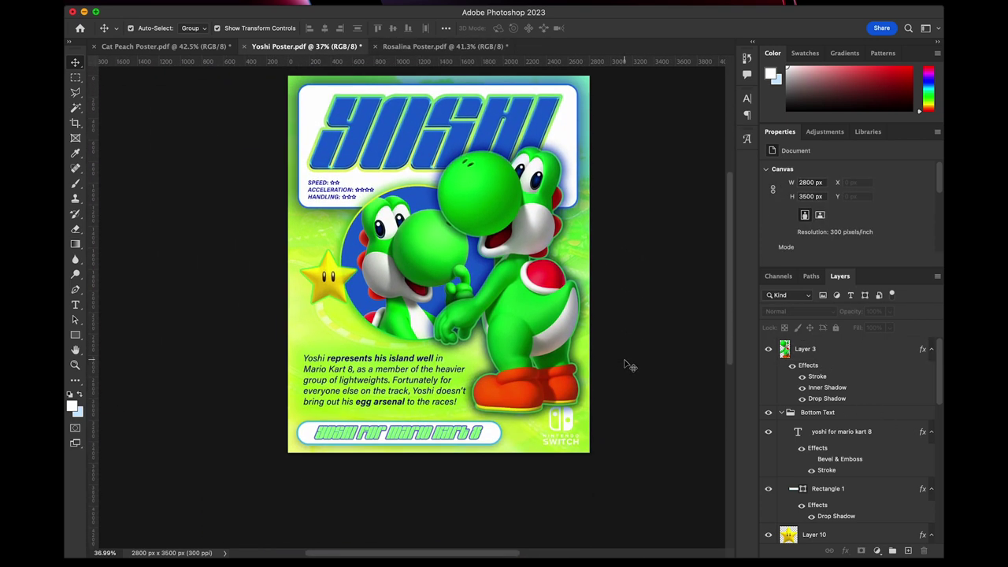
{"action": "scroll", "coordinate": [630, 365], "scroll_direction": "up", "scroll_amount": 2}
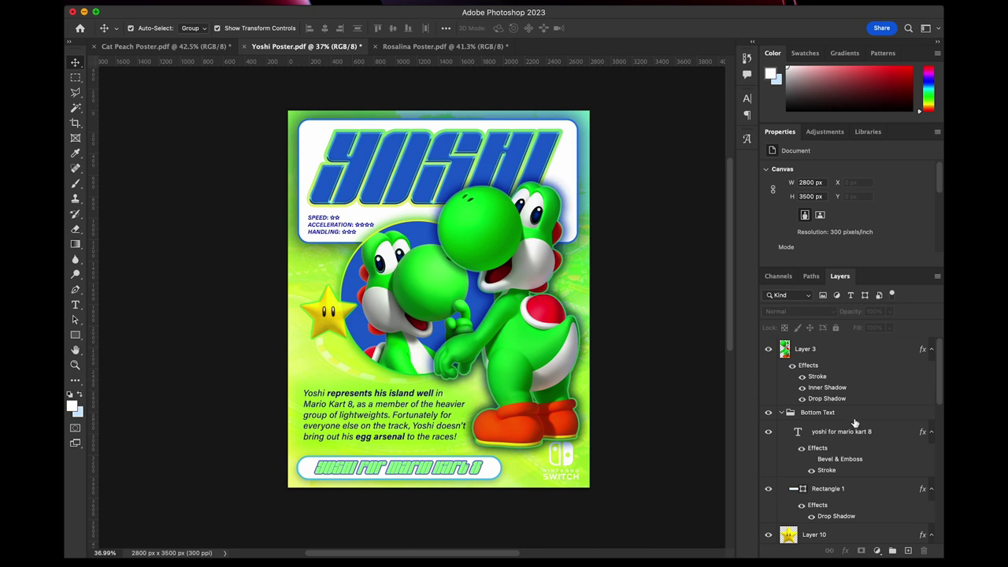
Change the fill of the Ellipse 1 circle inside the Headshot group to light blue.
{"action": "scroll", "coordinate": [855, 423], "scroll_direction": "down", "scroll_amount": 8}
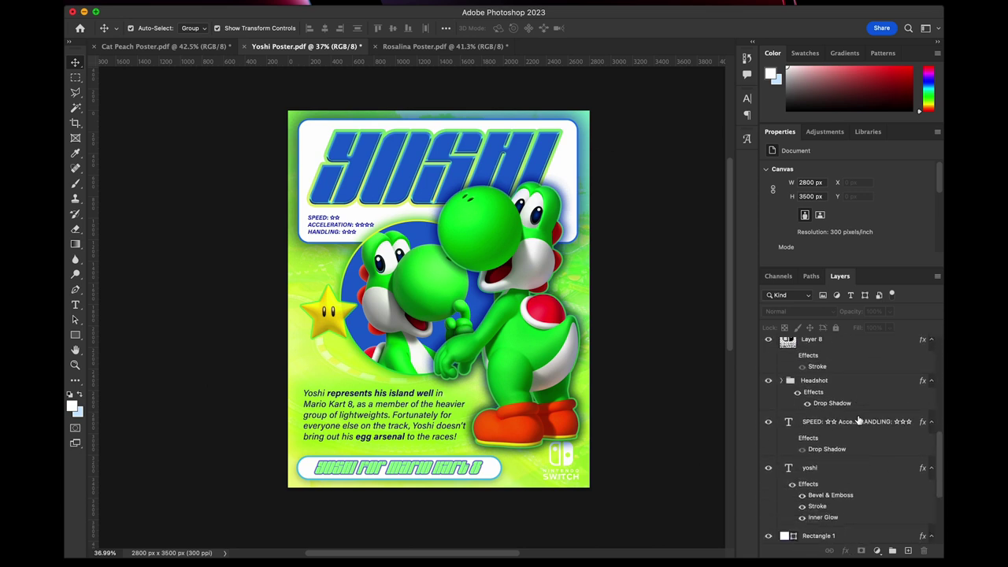
{"action": "left_click", "coordinate": [780, 384]}
{"action": "left_click", "coordinate": [855, 445]}
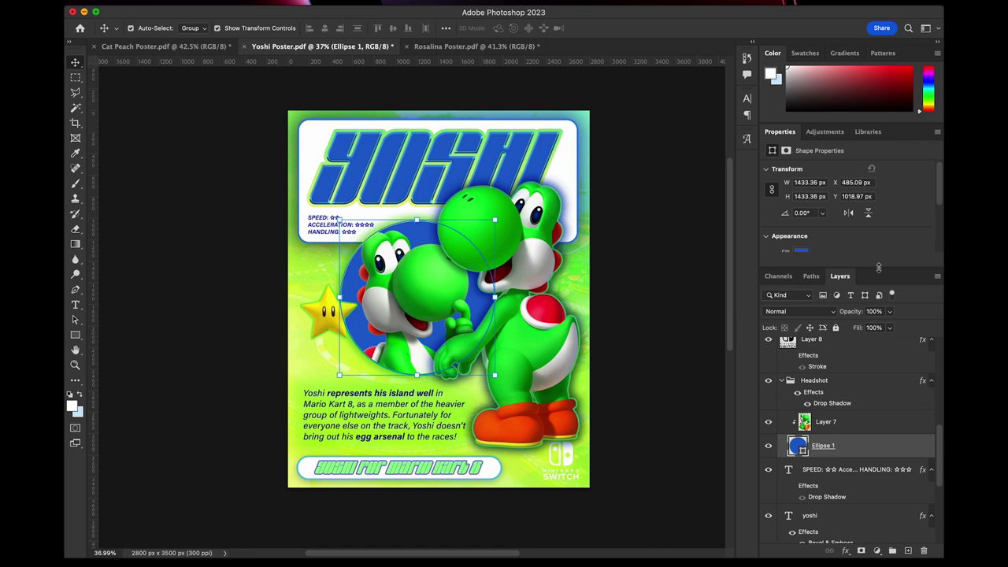
{"action": "left_click_drag", "start_coordinate": [878, 267], "coordinate": [881, 335]}
{"action": "left_click", "coordinate": [801, 253]}
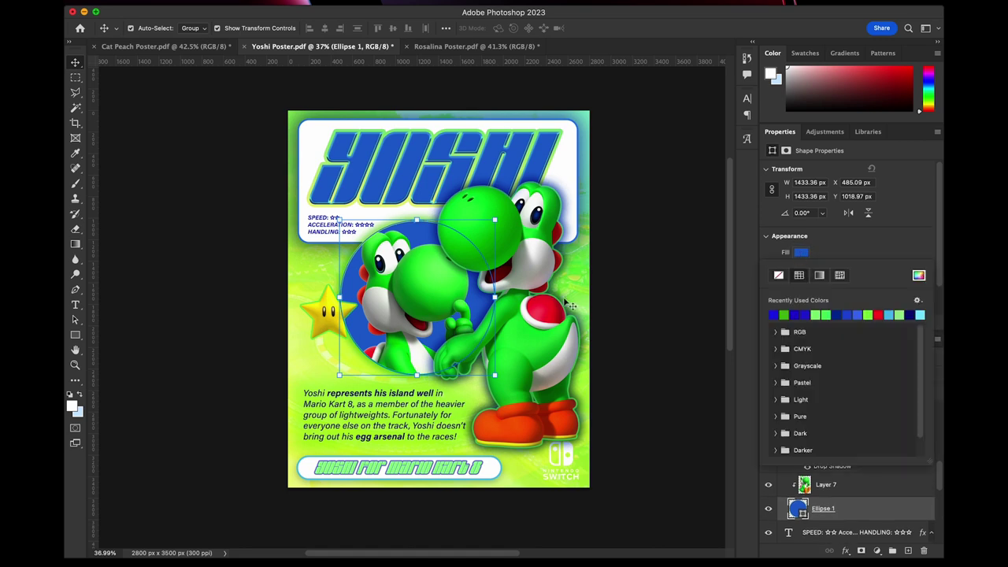
{"action": "left_click", "coordinate": [918, 276]}
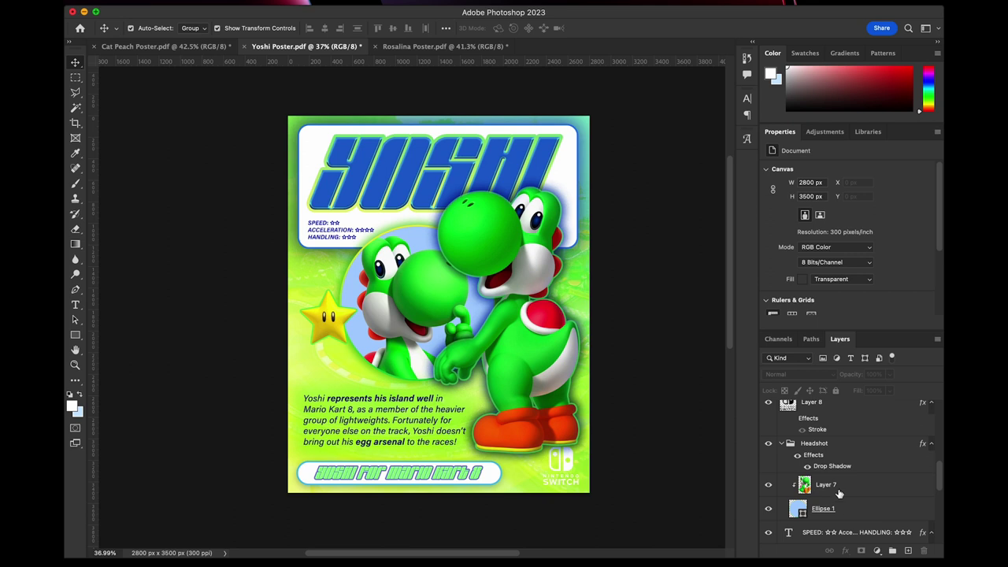
Replace the gradient stroke of the Ellipse 1 headshot circle with a solid color.
{"action": "left_click", "coordinate": [845, 510]}
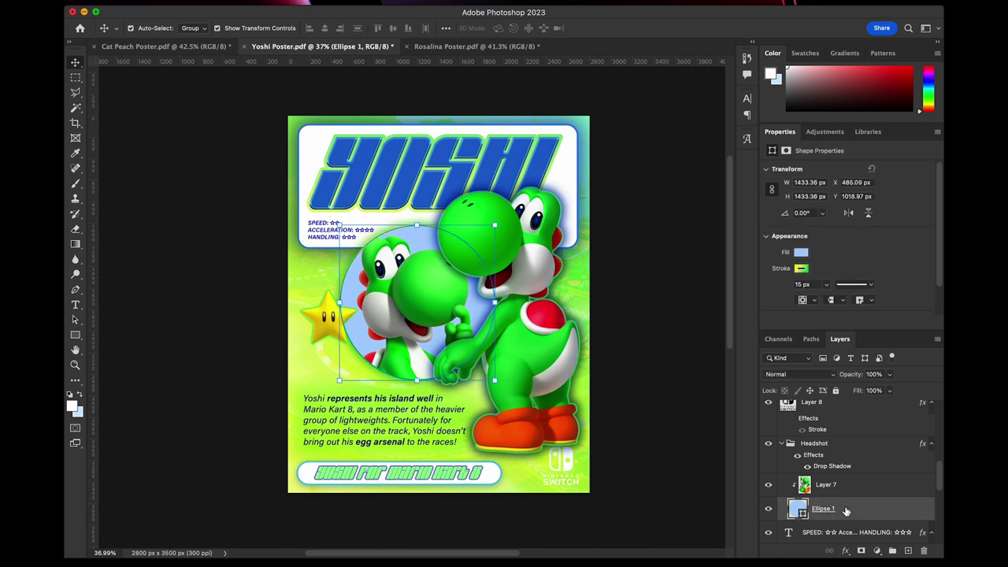
{"action": "left_click", "coordinate": [801, 268]}
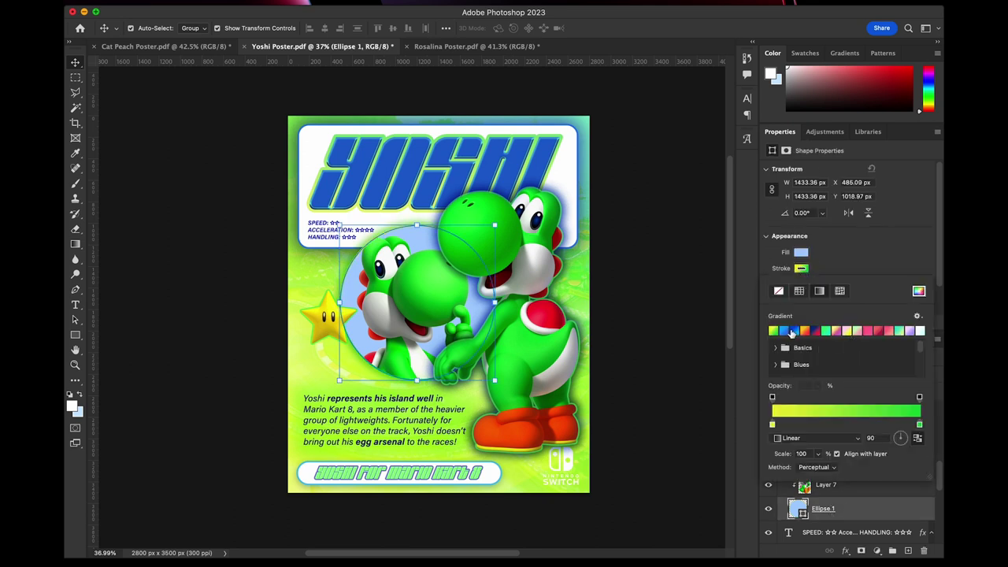
{"action": "left_click", "coordinate": [917, 291]}
{"action": "left_click", "coordinate": [881, 175]}
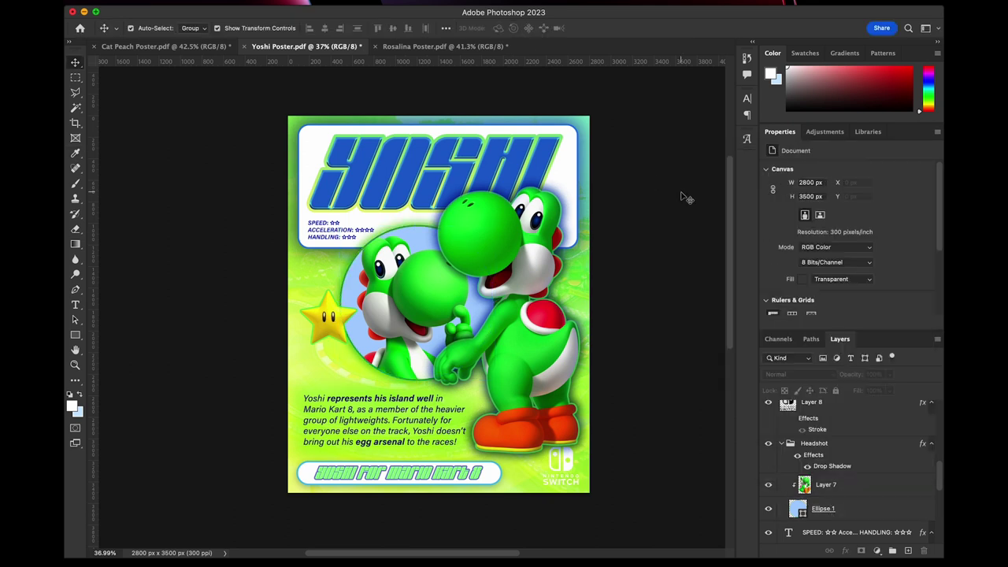
{"action": "left_click", "coordinate": [671, 144]}
Try a pale green fill (#b9ffc5) on the Ellipse 1 circle behind the headshot.
{"action": "left_click", "coordinate": [822, 508]}
{"action": "left_click", "coordinate": [801, 252]}
{"action": "left_click", "coordinate": [918, 275]}
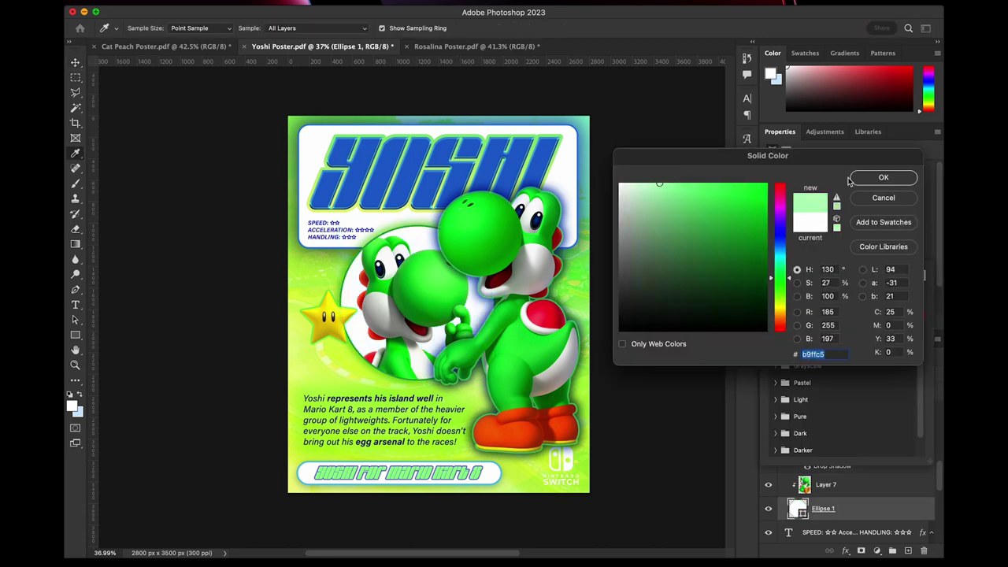
{"action": "left_click", "coordinate": [881, 175]}
{"action": "left_click", "coordinate": [718, 170]}
Try a light yellow-green fill (#d9ff91) on the Ellipse 1 headshot circle.
{"action": "left_click", "coordinate": [823, 508]}
{"action": "left_click", "coordinate": [801, 252]}
{"action": "left_click", "coordinate": [664, 184]}
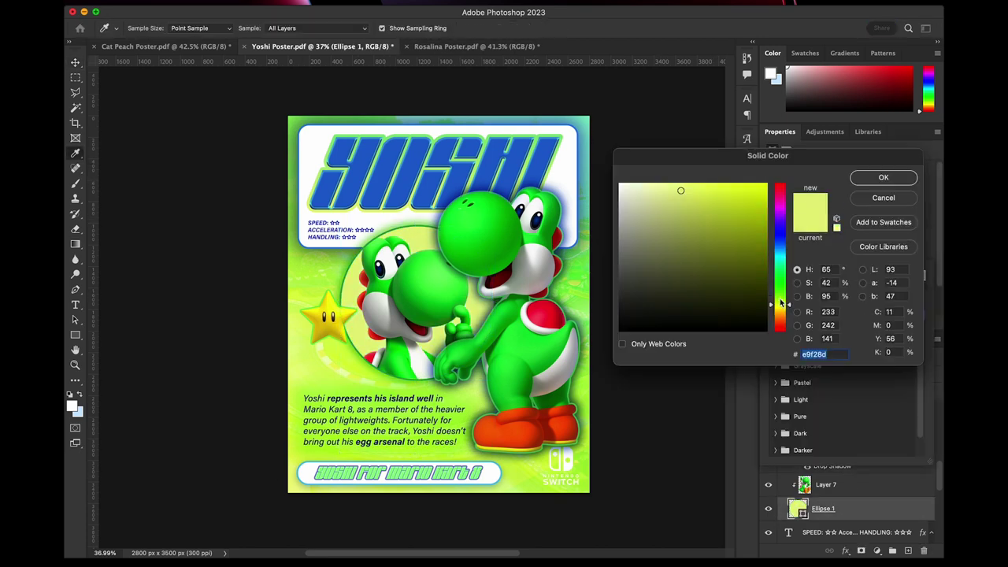
Try a light cyan fill (#91f1ff) on the Ellipse 1 headshot circle.
{"action": "left_click", "coordinate": [867, 510]}
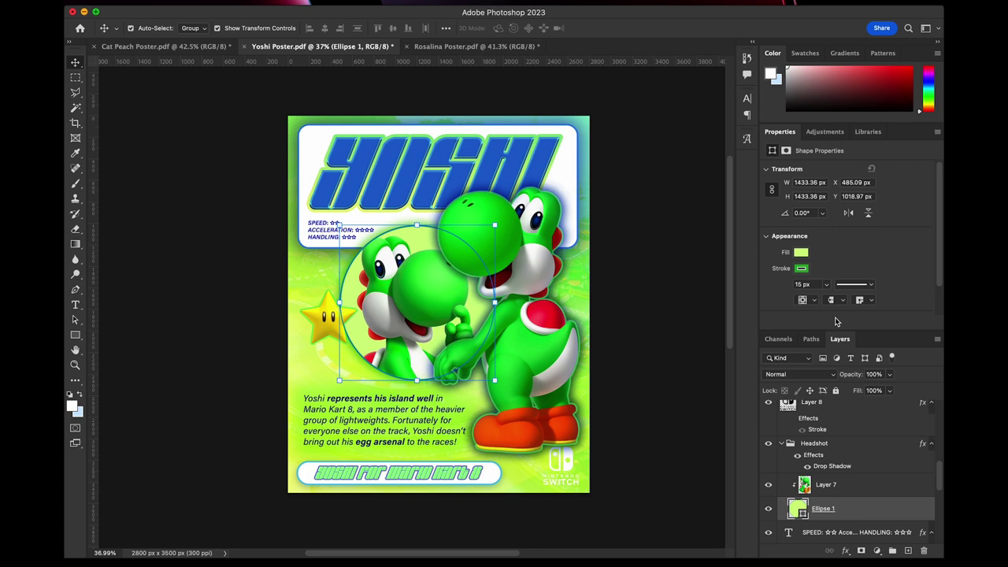
{"action": "left_click", "coordinate": [801, 253]}
{"action": "left_click", "coordinate": [916, 275]}
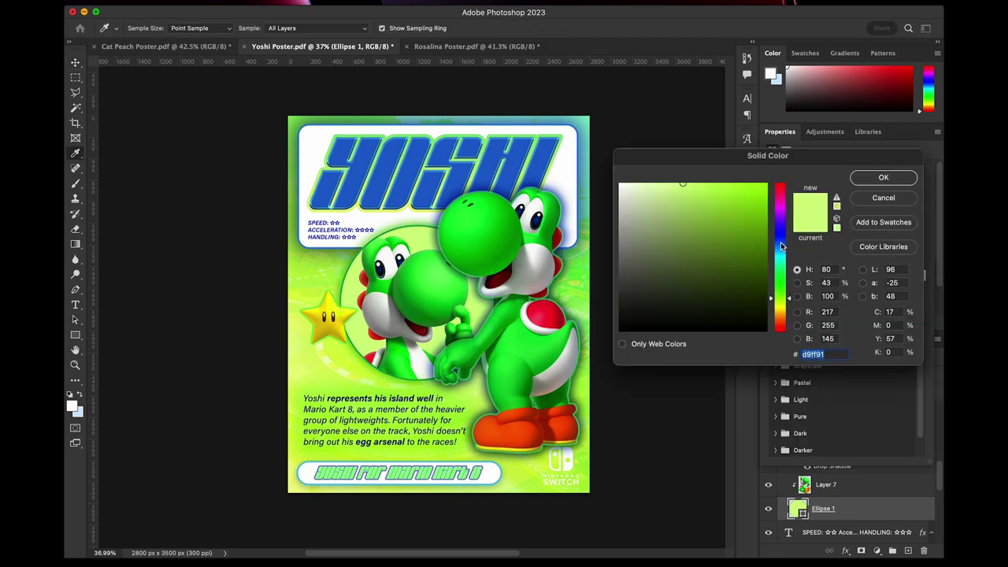
{"action": "left_click_drag", "start_coordinate": [782, 247], "coordinate": [779, 254]}
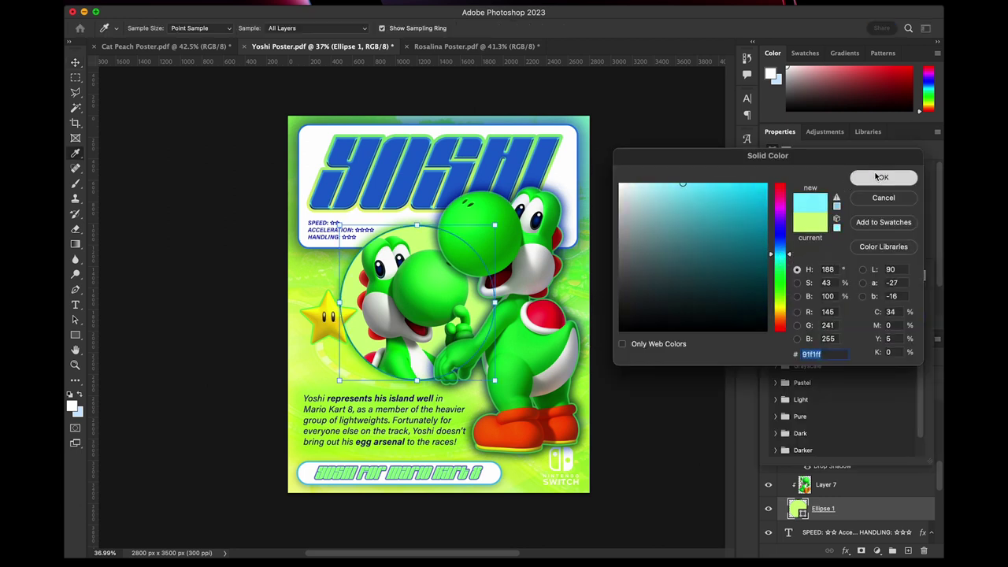
{"action": "left_click", "coordinate": [880, 177]}
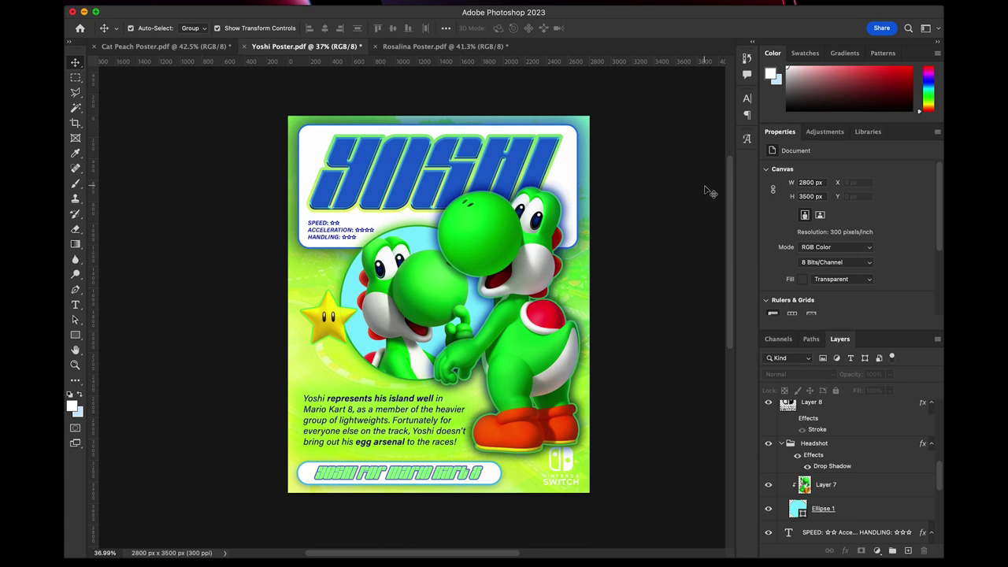
Try a teal green fill sampled from the poster's upper edge on the Ellipse 1 headshot circle.
{"action": "double_click", "coordinate": [797, 508]}
{"action": "left_click", "coordinate": [587, 123]}
{"action": "left_click", "coordinate": [883, 177]}
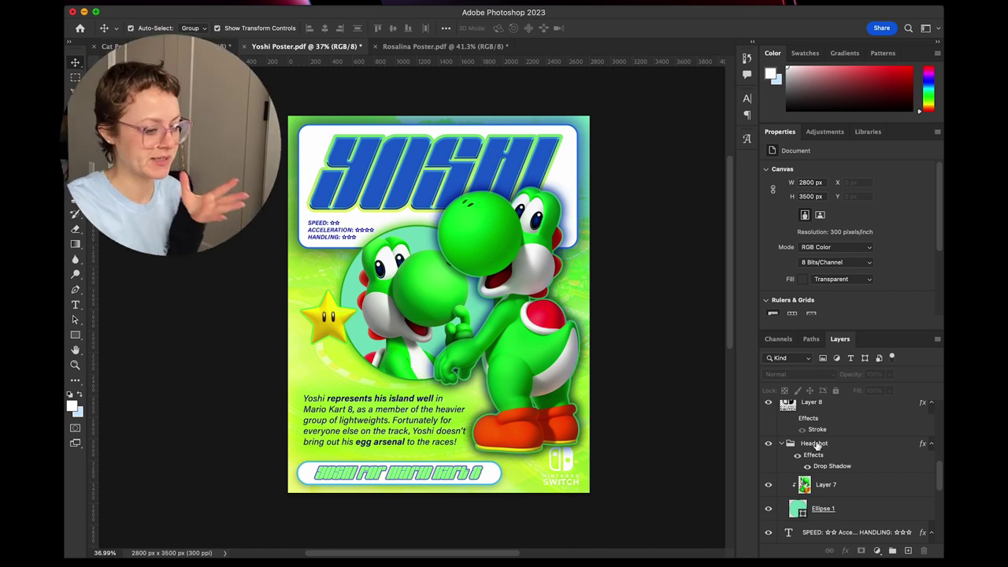
Fill the Ellipse 1 headshot circle with a medium blue, starting from the blue sampled in the YOSHI title.
{"action": "left_click", "coordinate": [852, 510]}
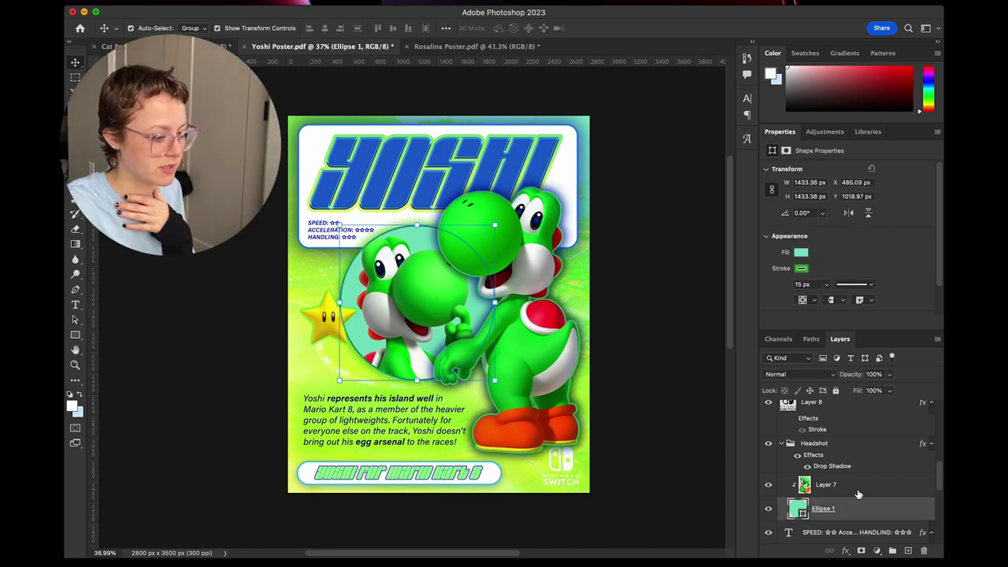
{"action": "left_click", "coordinate": [801, 253]}
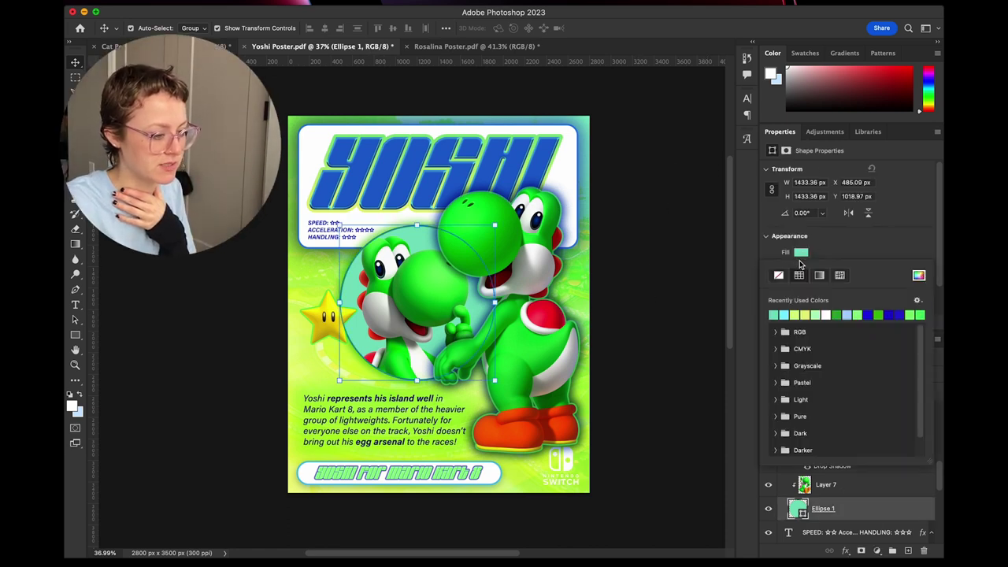
{"action": "left_click", "coordinate": [914, 279]}
{"action": "left_click", "coordinate": [553, 152]}
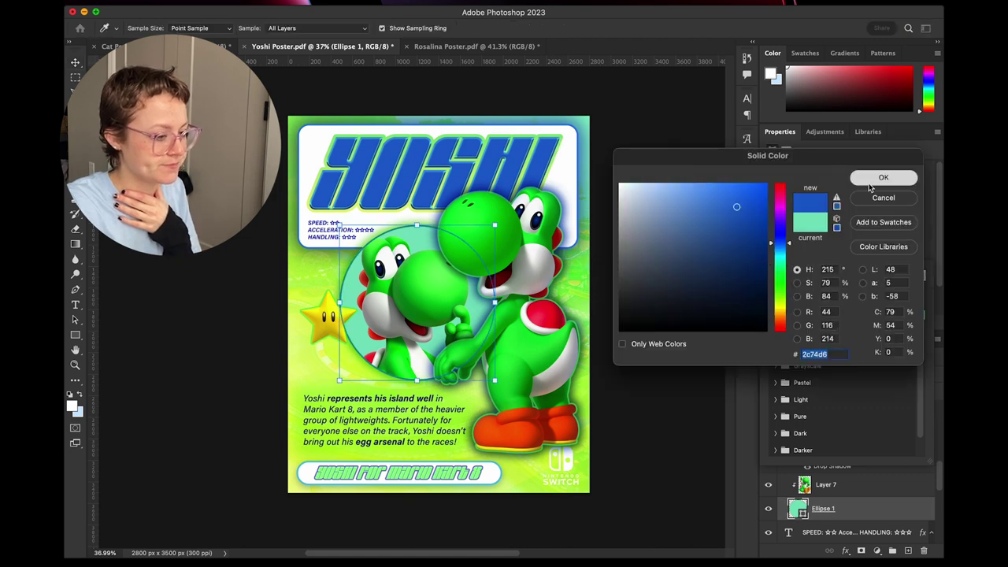
{"action": "left_click", "coordinate": [884, 177]}
{"action": "left_click", "coordinate": [703, 185]}
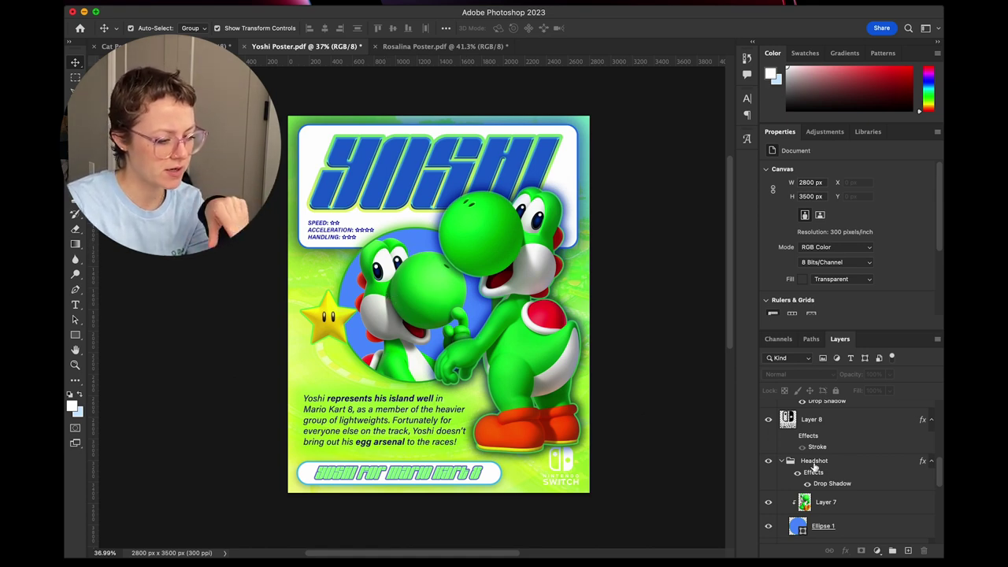
Add a blue Multiply drop shadow to Layer 7, the headshot Yoshi, with 84% opacity, 0 px distance, 14% spread and 90 px size.
{"action": "left_click", "coordinate": [851, 511]}
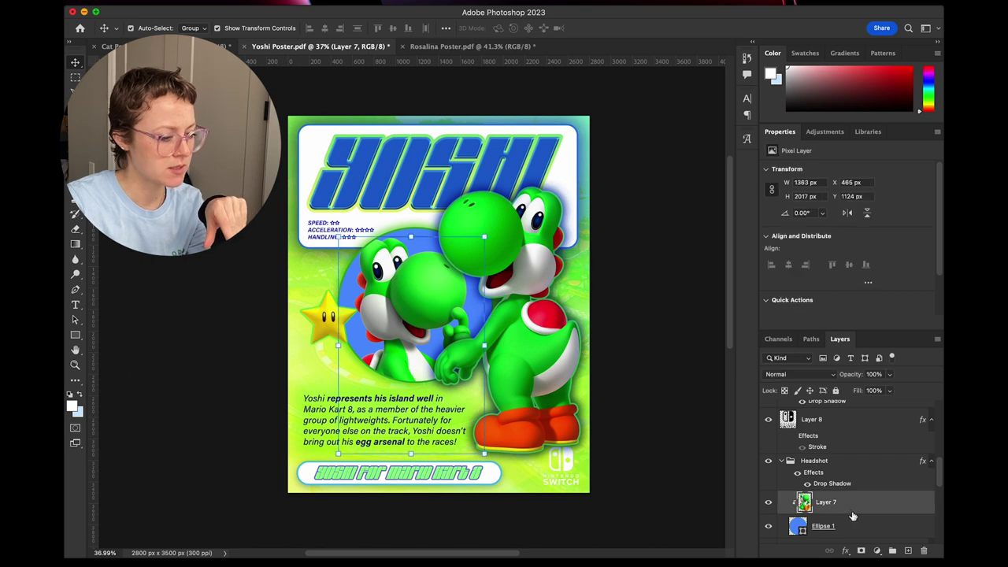
{"action": "left_click", "coordinate": [846, 551]}
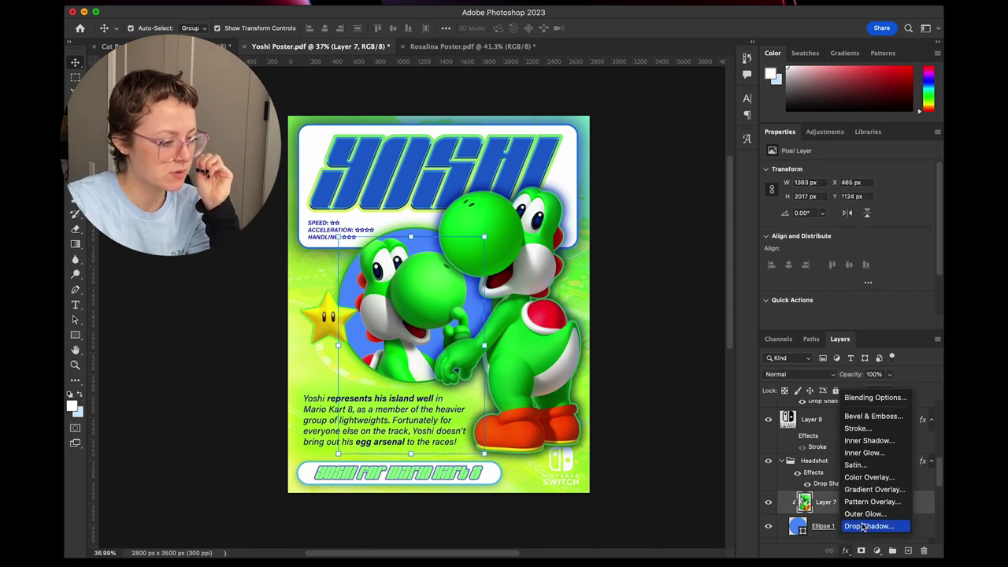
{"action": "left_click", "coordinate": [862, 525]}
{"action": "scroll", "coordinate": [413, 331], "scroll_direction": "right", "scroll_amount": 5}
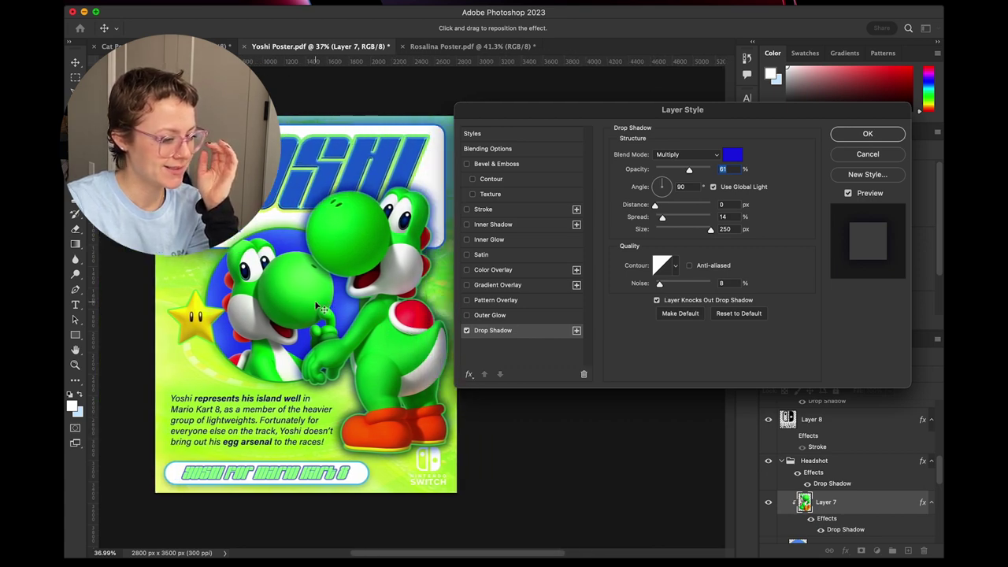
{"action": "left_click_drag", "start_coordinate": [699, 172], "coordinate": [703, 171]}
{"action": "left_click_drag", "start_coordinate": [708, 230], "coordinate": [678, 231]}
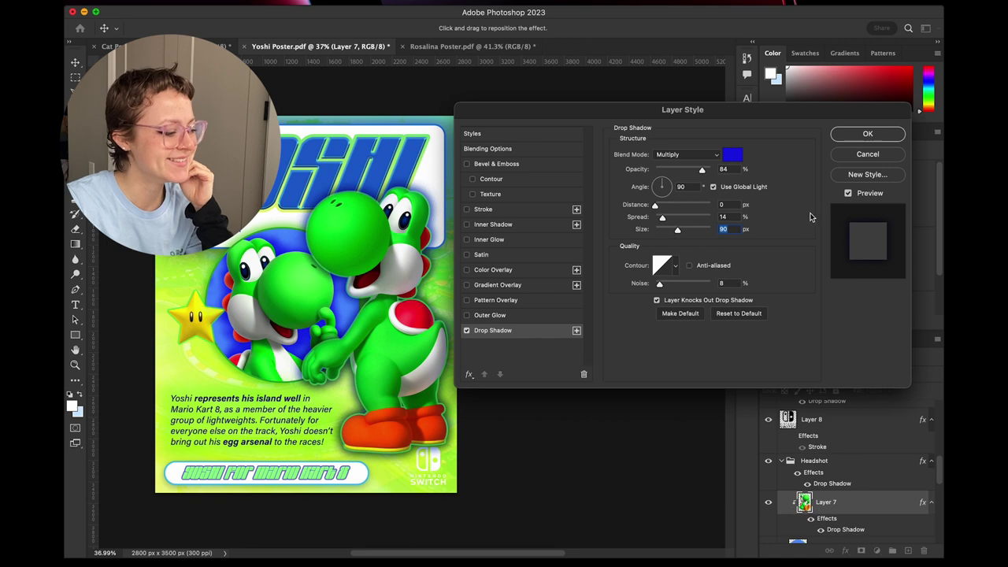
{"action": "left_click", "coordinate": [867, 134]}
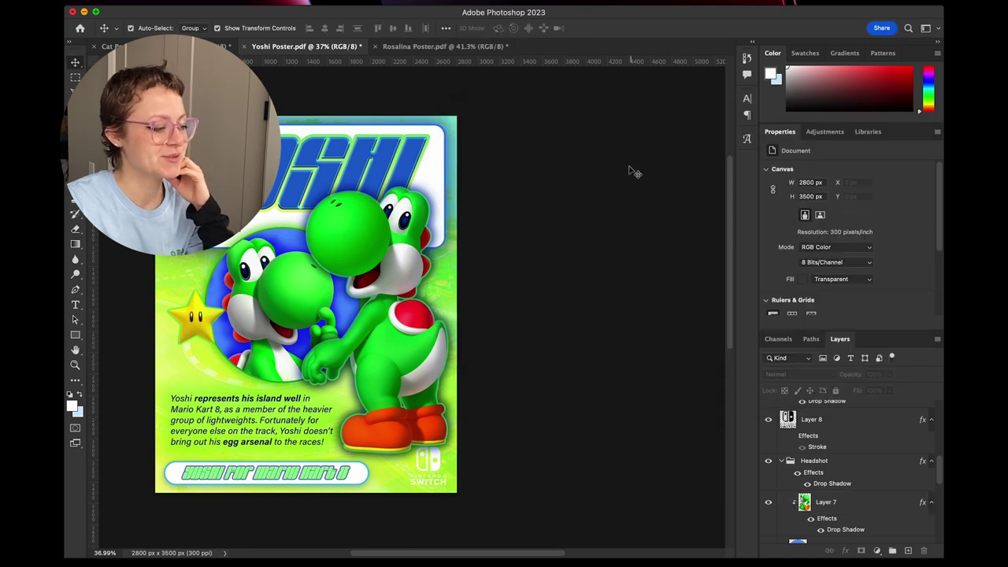
Review the recolored headshot on the Yoshi poster and save the document.
{"action": "scroll", "coordinate": [600, 170], "scroll_direction": "left", "scroll_amount": 3}
{"action": "scroll", "coordinate": [600, 170], "scroll_direction": "up", "scroll_amount": 3}
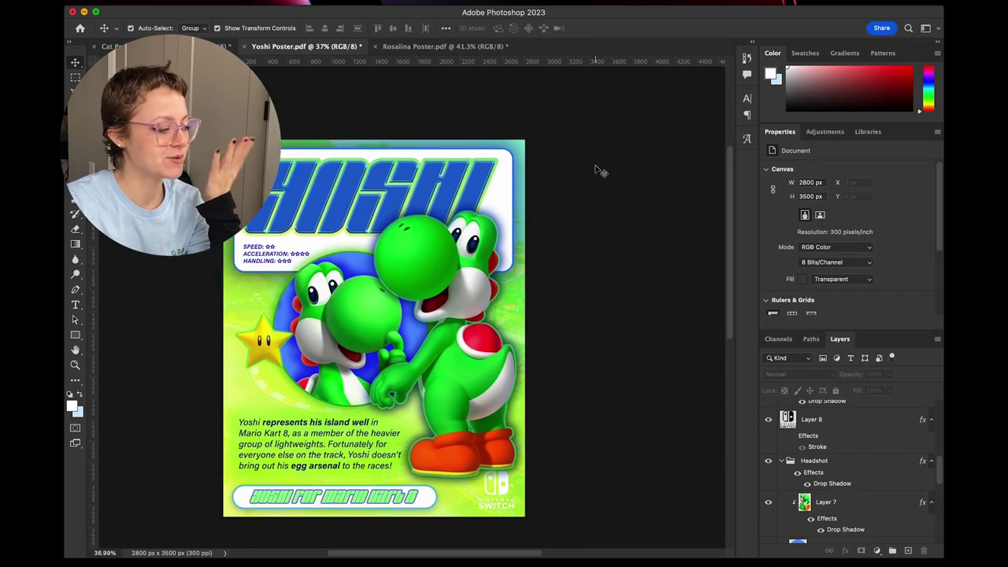
{"action": "scroll", "coordinate": [868, 475], "scroll_direction": "up", "scroll_amount": 3}
{"action": "left_click", "coordinate": [849, 420]}
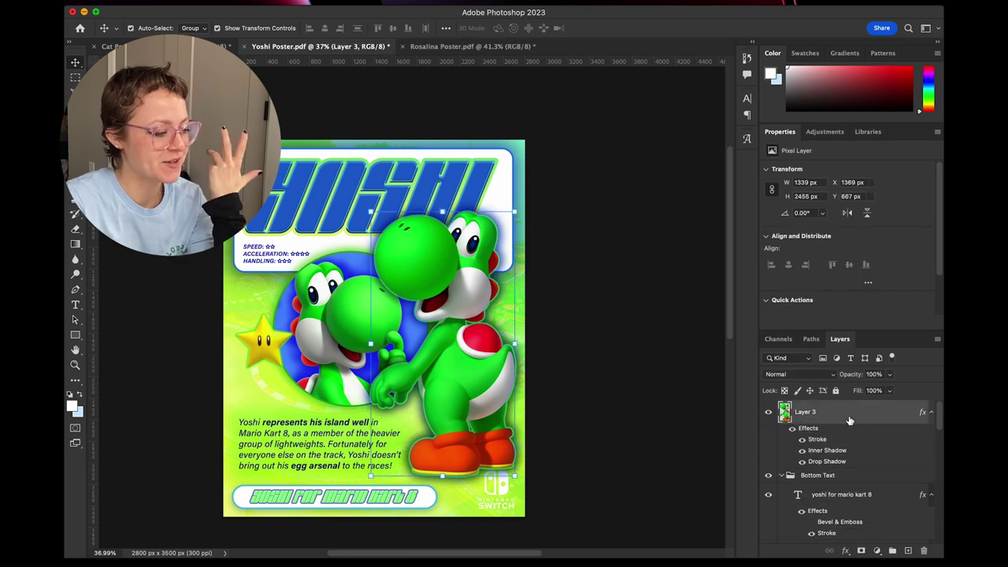
{"action": "left_click", "coordinate": [597, 408]}
{"action": "key", "text": "super+s"}
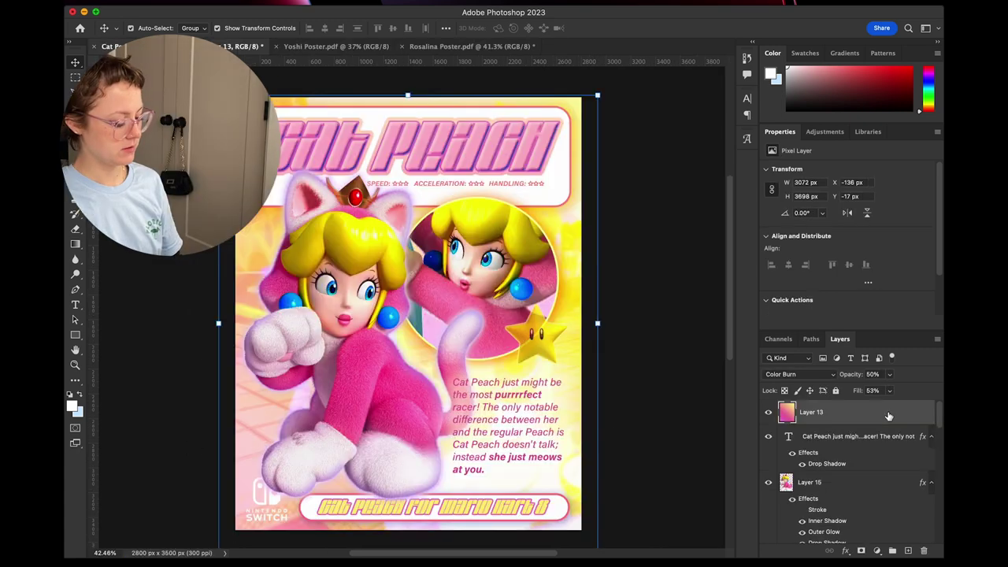
Paste the Color Burn gradient overlay layer from the Cat Peach poster above all layers of the Yoshi poster.
{"action": "left_click", "coordinate": [327, 47]}
{"action": "scroll", "coordinate": [581, 187], "scroll_direction": "left", "scroll_amount": 1}
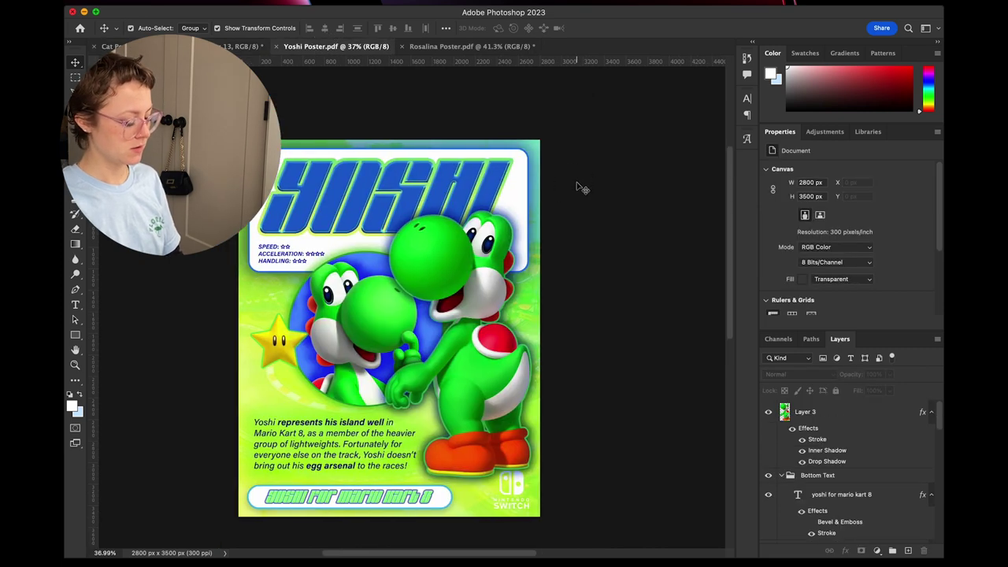
{"action": "key", "text": "super+v"}
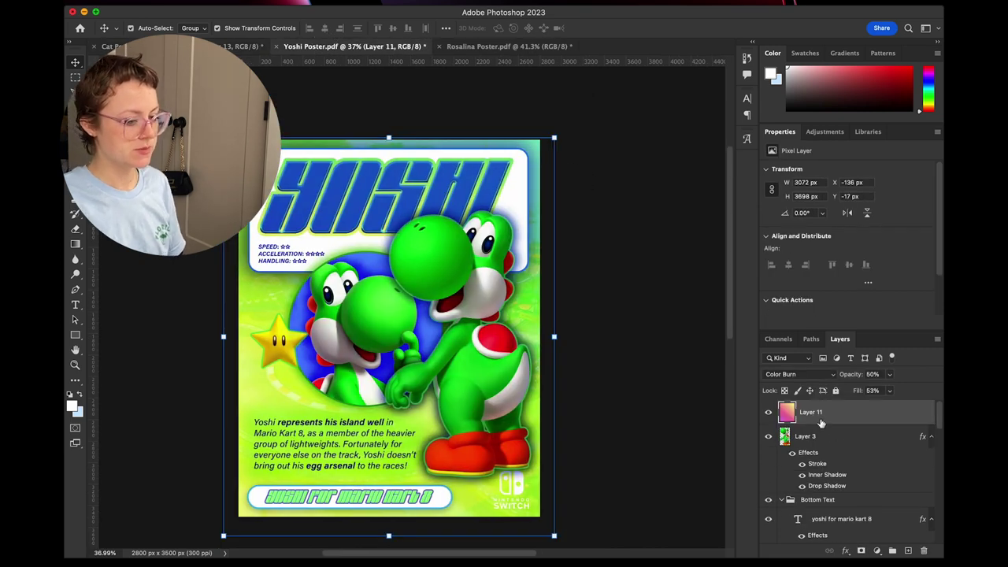
Compare the Yoshi poster with the Layer 11 gradient overlay shown and hidden, and check its blend mode and fill settings.
{"action": "left_click", "coordinate": [767, 412]}
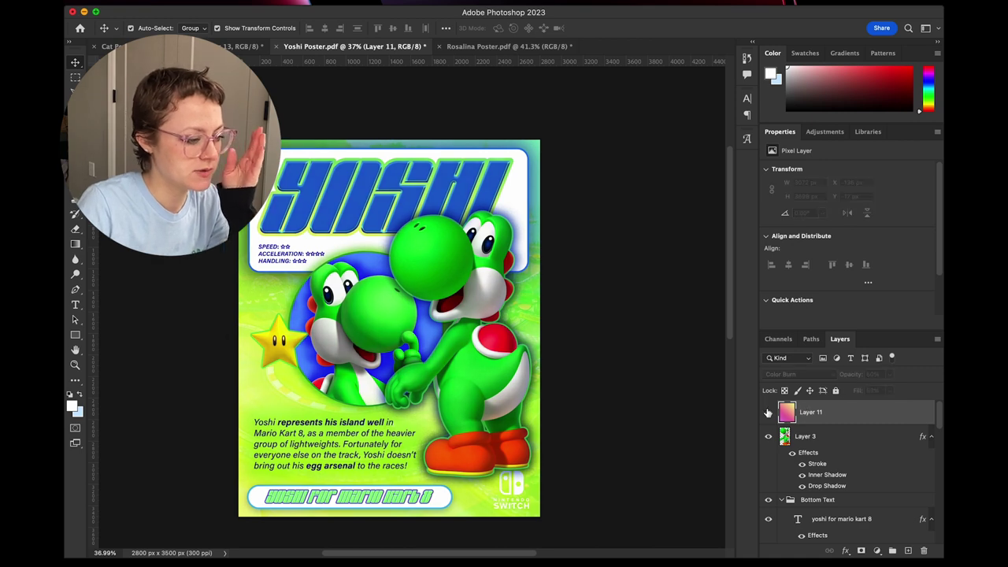
{"action": "left_click", "coordinate": [767, 412]}
{"action": "left_click", "coordinate": [803, 376]}
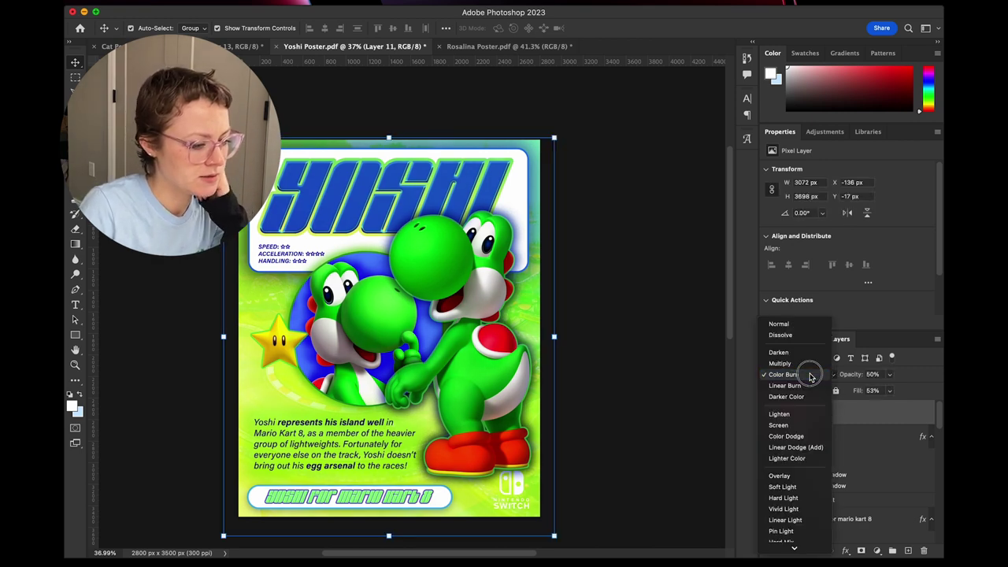
{"action": "left_click", "coordinate": [791, 376]}
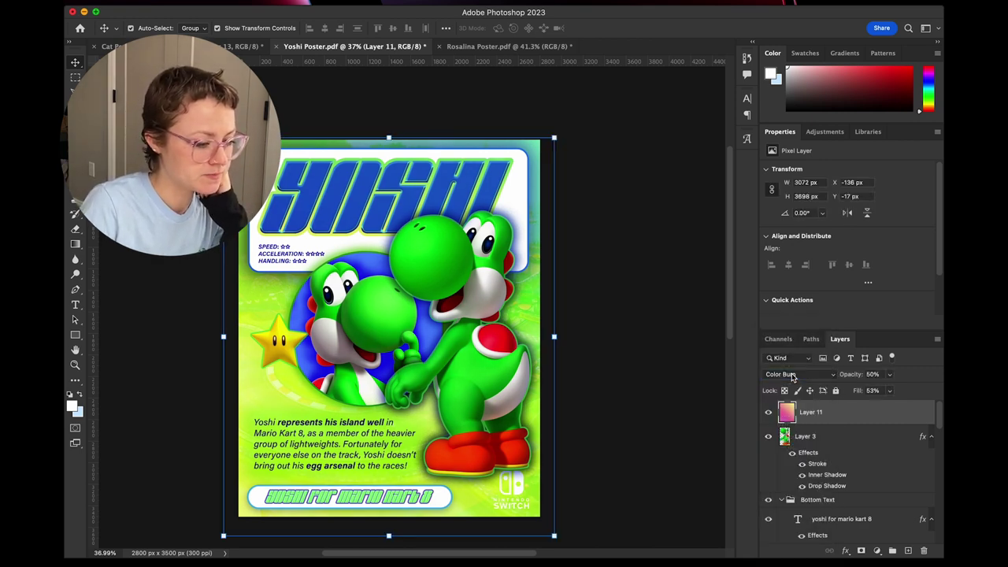
{"action": "left_click", "coordinate": [873, 389]}
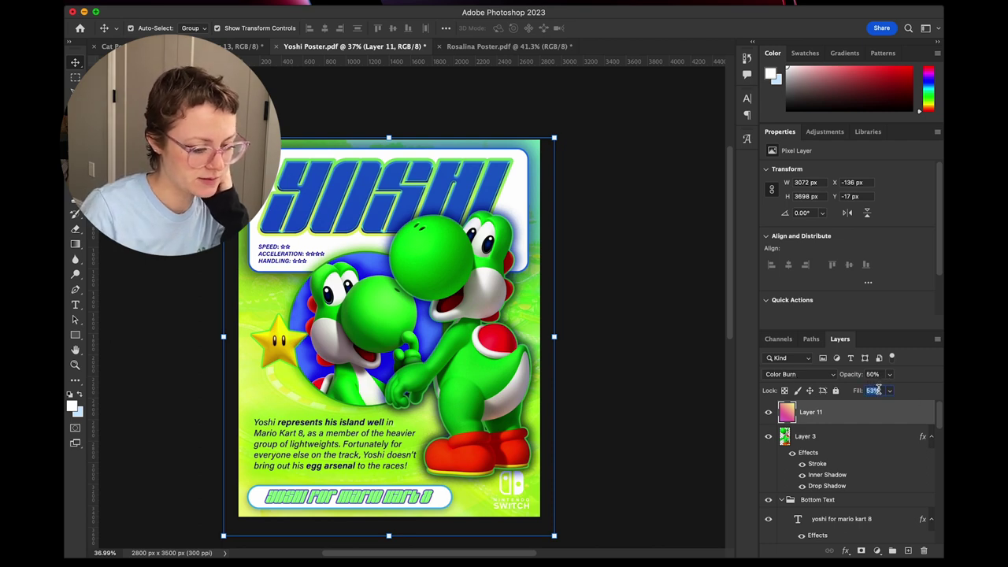
{"action": "scroll", "coordinate": [551, 393], "scroll_direction": "down", "scroll_amount": 1}
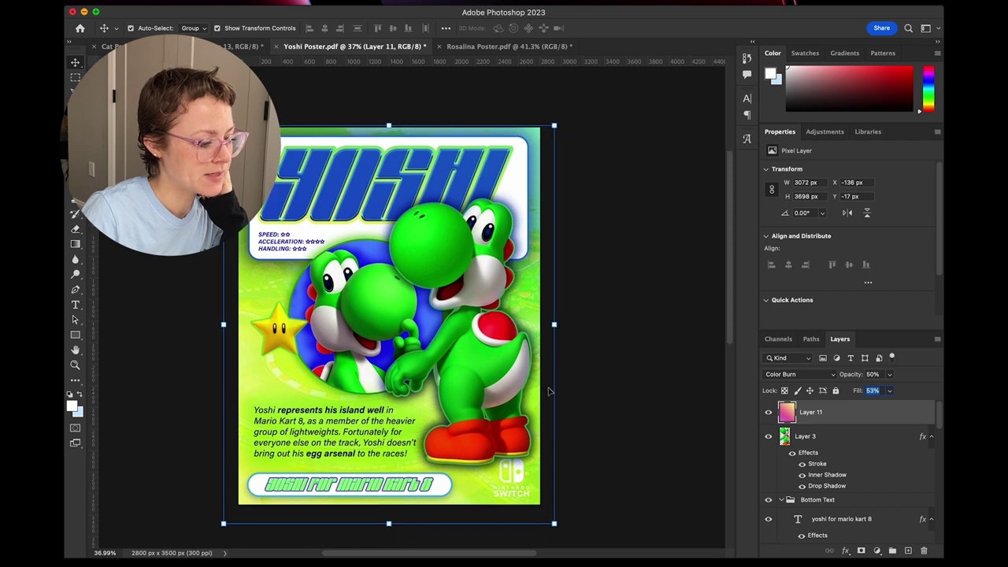
{"action": "scroll", "coordinate": [549, 391], "scroll_direction": "left", "scroll_amount": 2}
{"action": "scroll", "coordinate": [548, 392], "scroll_direction": "down", "scroll_amount": 1}
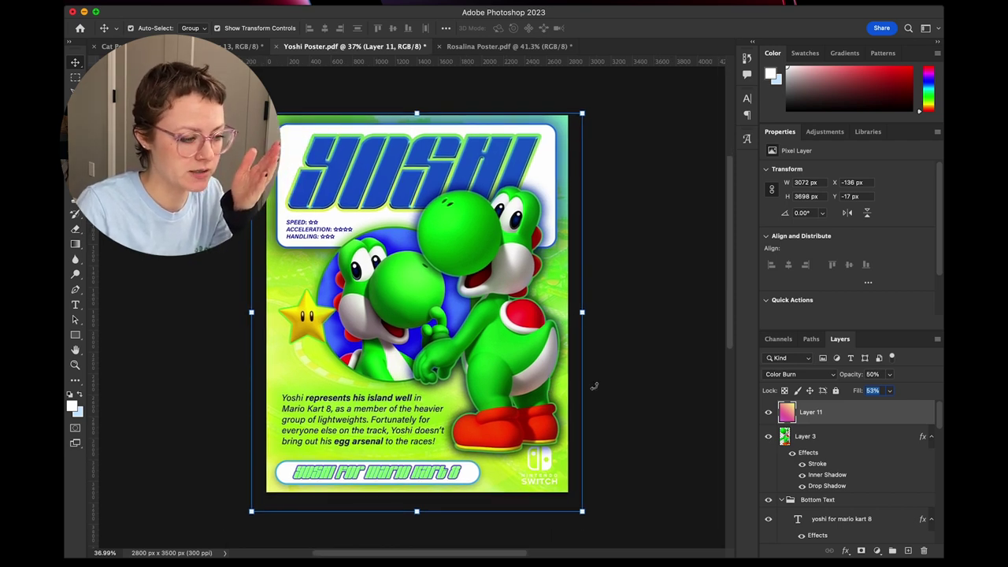
{"action": "left_click", "coordinate": [768, 411]}
{"action": "left_click", "coordinate": [769, 412]}
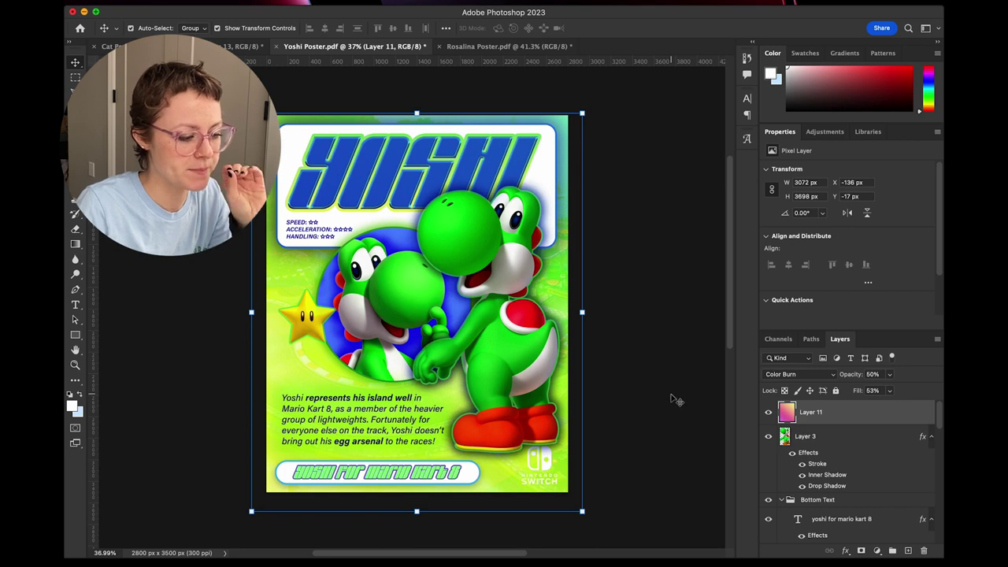
{"action": "left_click", "coordinate": [768, 414]}
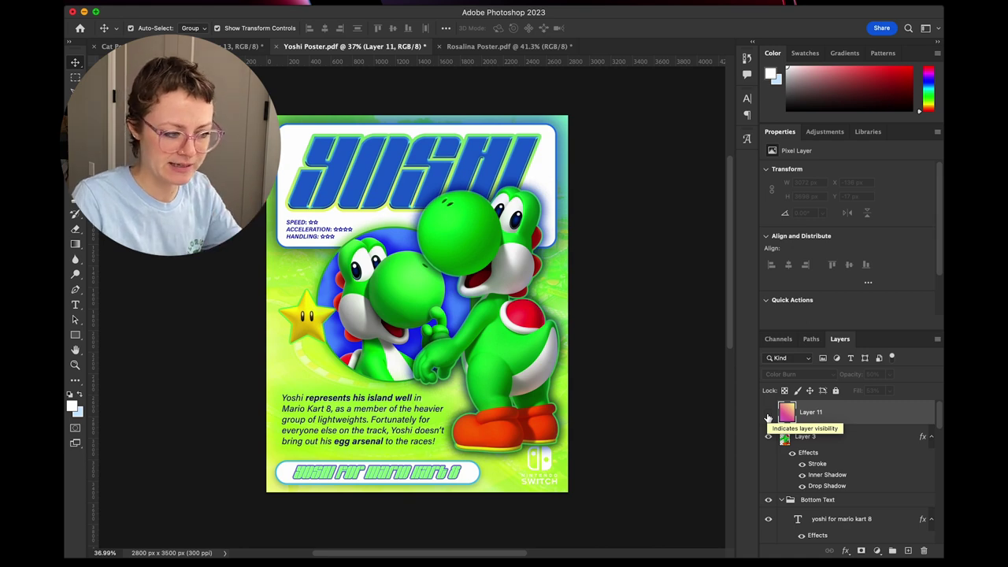
{"action": "left_click", "coordinate": [769, 415]}
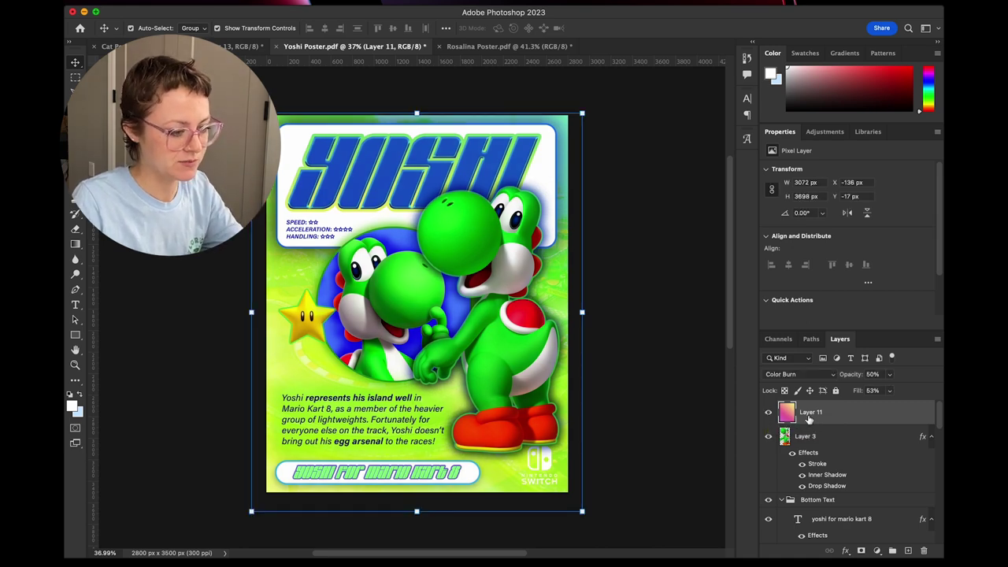
{"action": "left_click", "coordinate": [679, 390]}
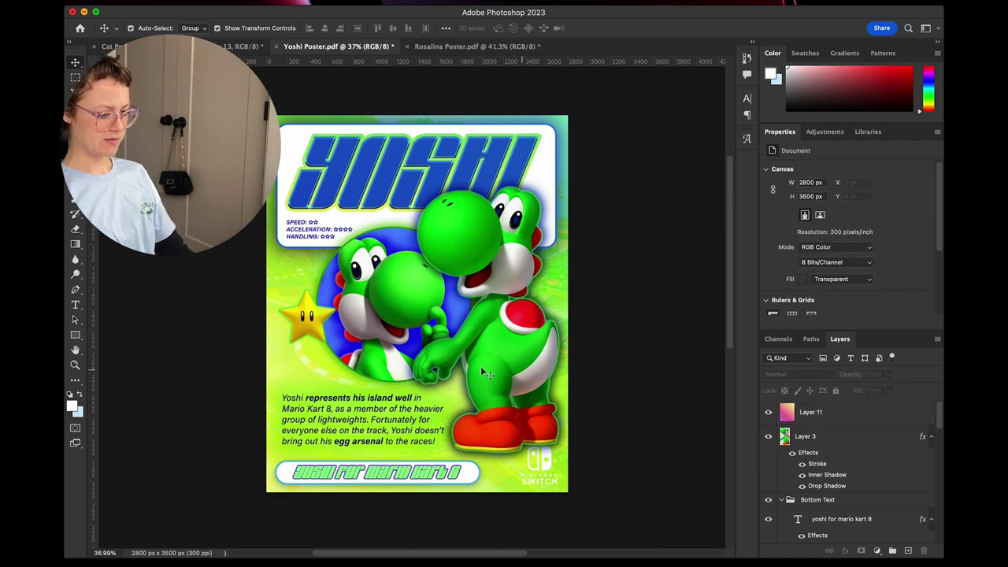
Lock the Layer 11 gradient overlay and move the yellow star slightly lower beside the headshot circle.
{"action": "key", "text": "ctrl+z"}
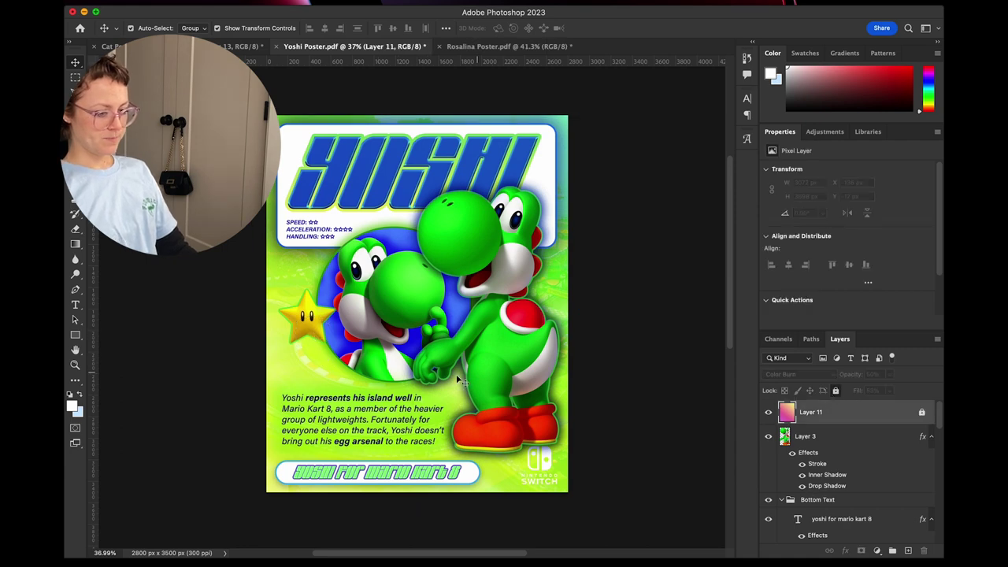
{"action": "left_click", "coordinate": [304, 334]}
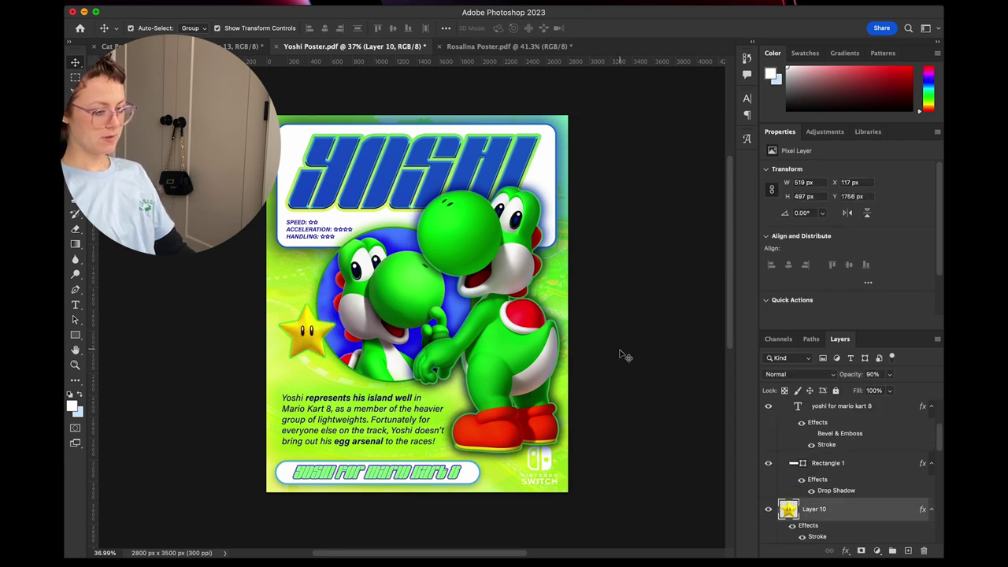
{"action": "left_click", "coordinate": [661, 356]}
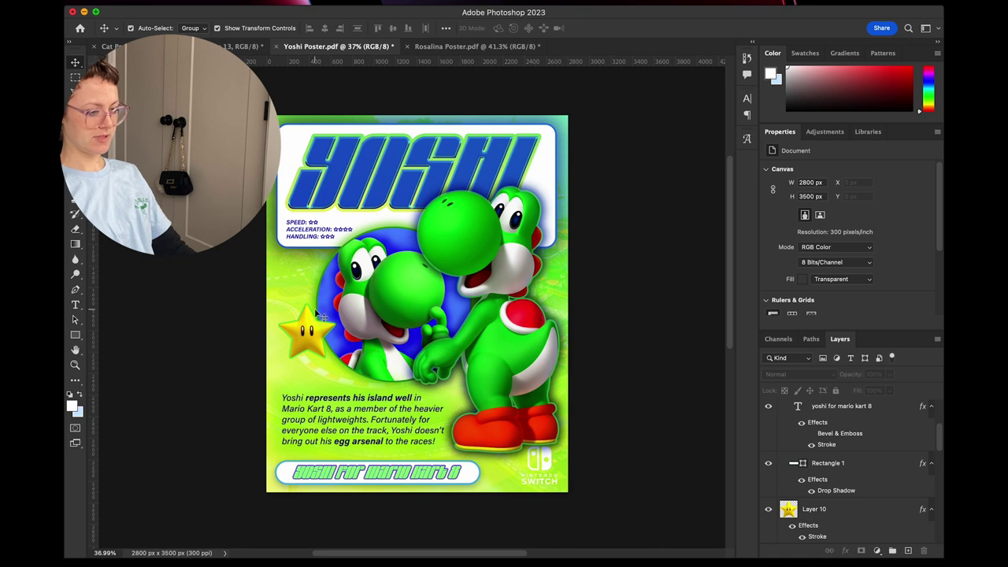
{"action": "left_click", "coordinate": [314, 340]}
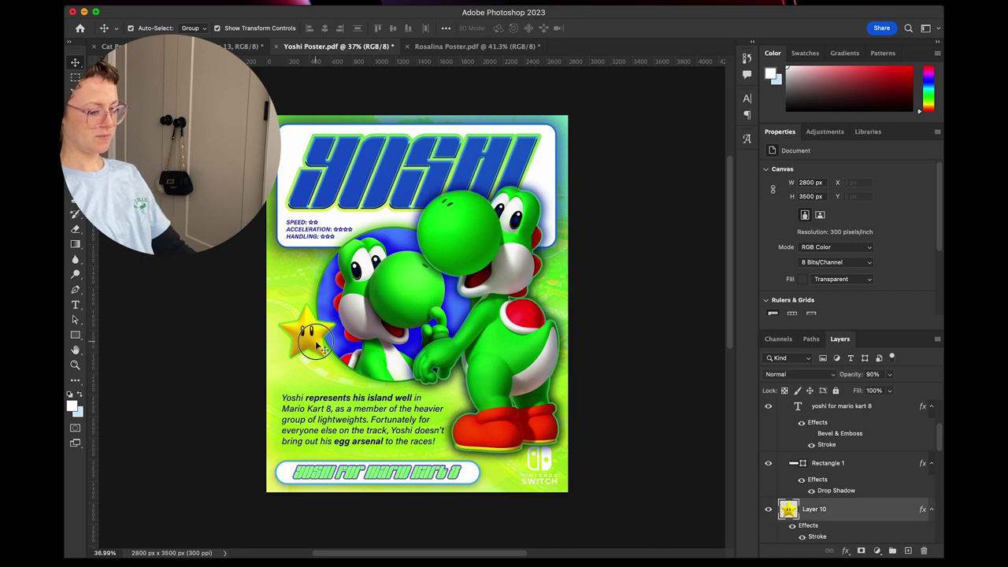
{"action": "left_click", "coordinate": [623, 365]}
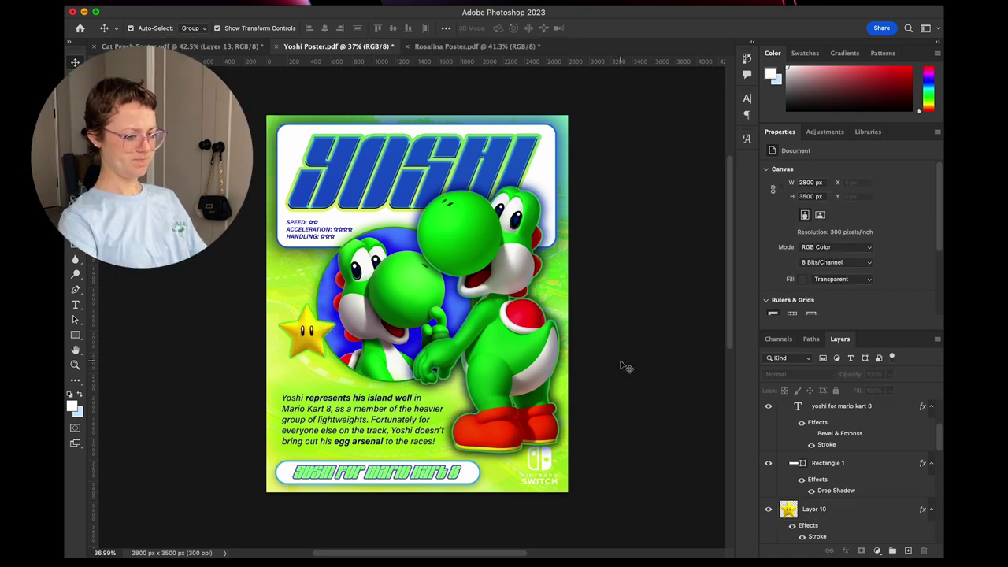